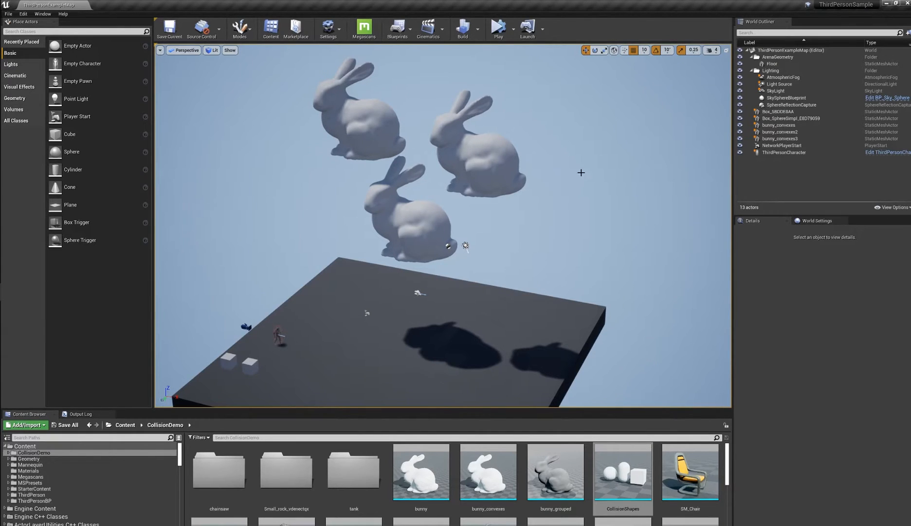
Run the level simulation to watch the three bunnies drop onto the floor, and stop it
{"action": "left_click", "coordinate": [499, 27]}
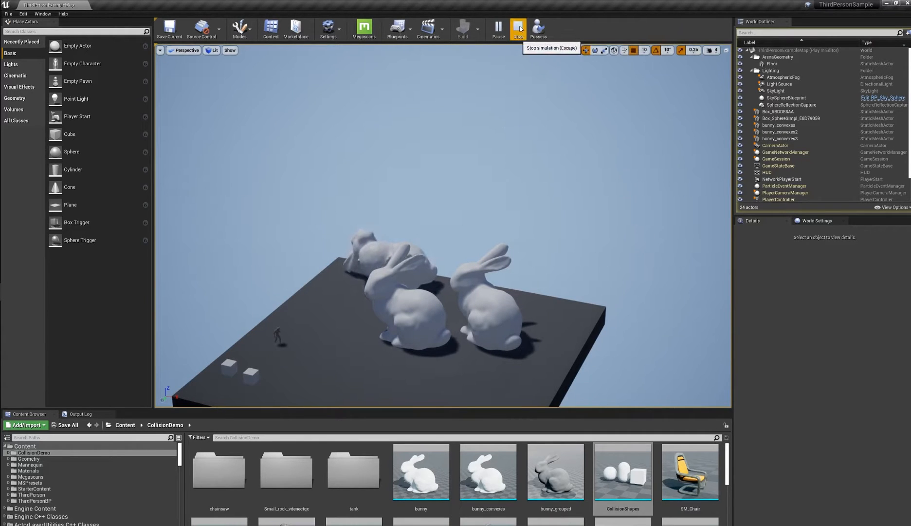
{"action": "left_click", "coordinate": [519, 28]}
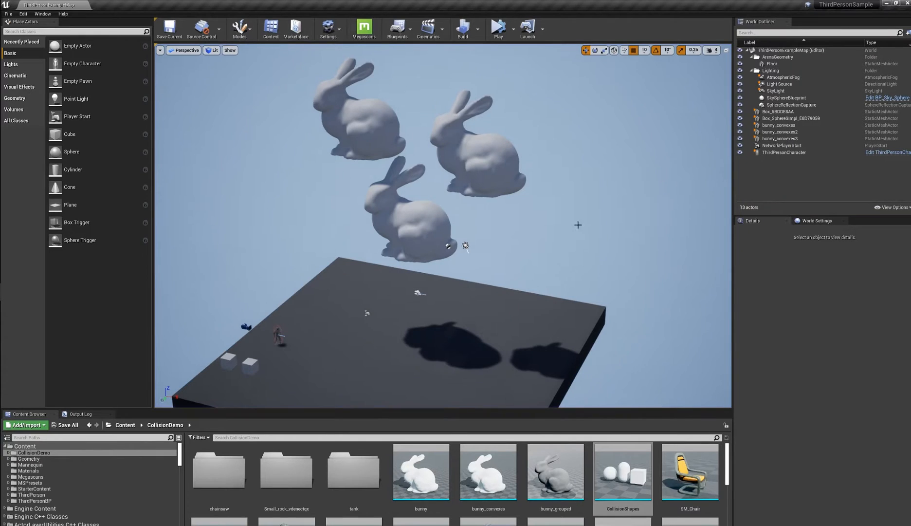
Delete the three bunny_convexes actors floating above the floor
{"action": "left_click", "coordinate": [479, 146]}
{"action": "key", "text": "Delete"}
{"action": "left_click", "coordinate": [409, 183]}
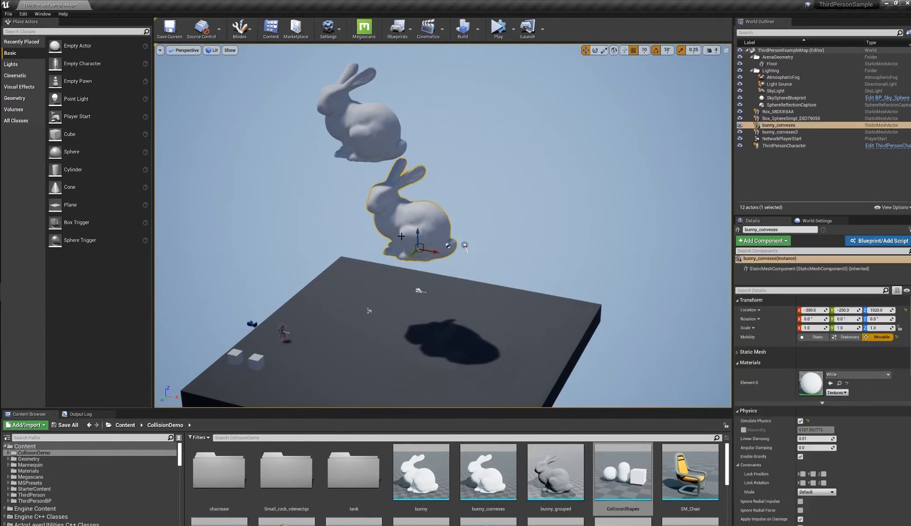
{"action": "key", "text": "Delete"}
{"action": "left_click", "coordinate": [352, 134]}
{"action": "key", "text": "Delete"}
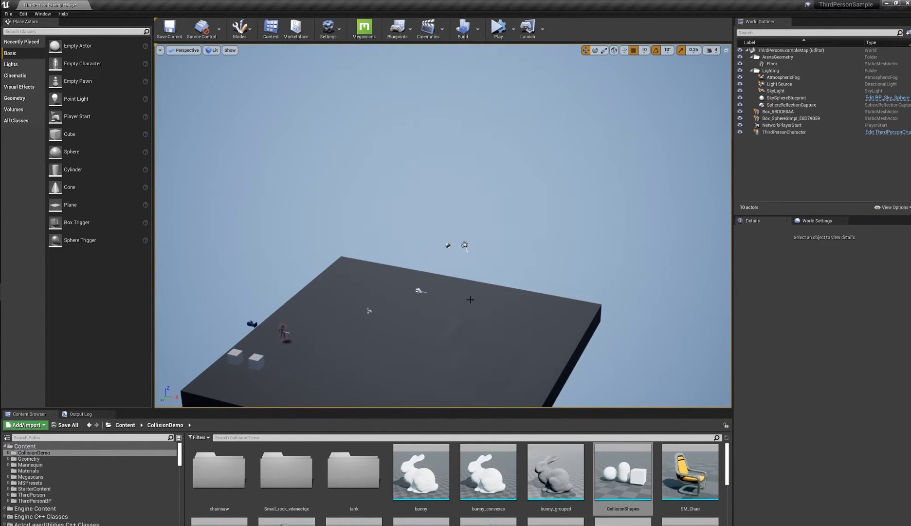
Place the bunny static mesh from the CollisionDemo folder on the floor and frame it in the view
{"action": "middle_click_drag", "start_coordinate": [471, 299], "coordinate": [461, 319]}
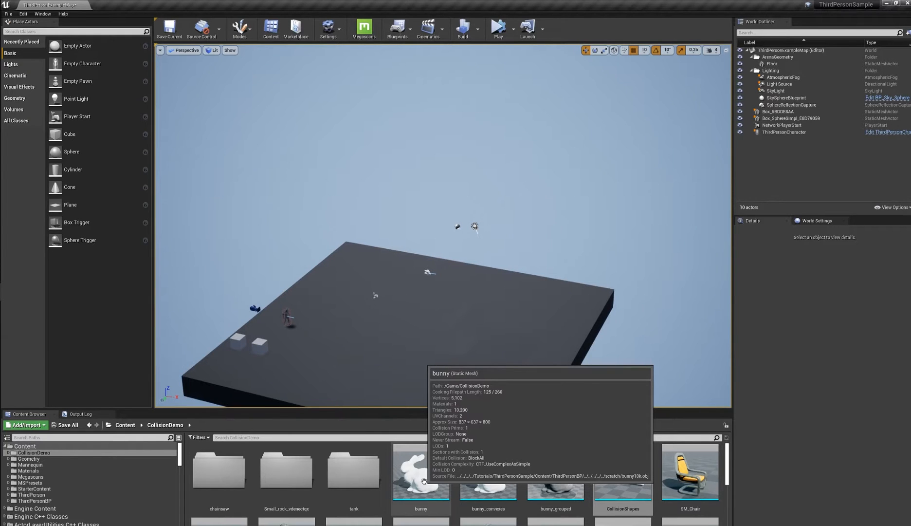
{"action": "left_click_drag", "start_coordinate": [424, 481], "coordinate": [417, 307]}
{"action": "key", "text": "f"}
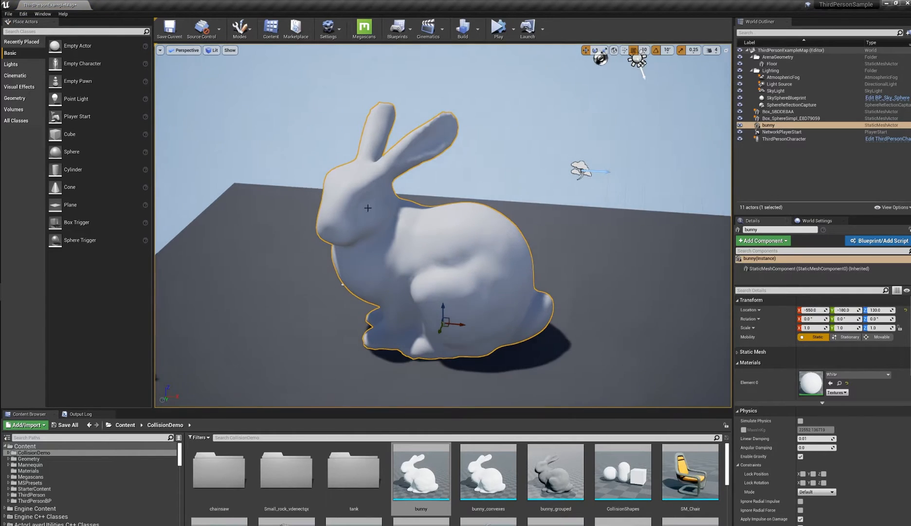
Examine the bunny's triangle mesh in Brush Wireframe view mode, and switch back to Lit
{"action": "mouse_move", "coordinate": [486, 264]}
{"action": "left_mouse_down", "text": "alt"}
{"action": "mouse_move", "coordinate": [448, 267]}
{"action": "mouse_move", "coordinate": [508, 262]}
{"action": "mouse_move", "coordinate": [487, 282]}
{"action": "left_mouse_up", "text": "alt"}
{"action": "mouse_move", "coordinate": [450, 258]}
{"action": "left_mouse_down", "text": "alt"}
{"action": "mouse_move", "coordinate": [432, 223]}
{"action": "mouse_move", "coordinate": [446, 263]}
{"action": "left_mouse_up", "text": "alt"}
{"action": "scroll", "coordinate": [450, 268], "scroll_direction": "up", "scroll_amount": 3}
{"action": "key", "text": "alt+2"}
{"action": "scroll", "coordinate": [450, 271], "scroll_direction": "up", "scroll_amount": 3}
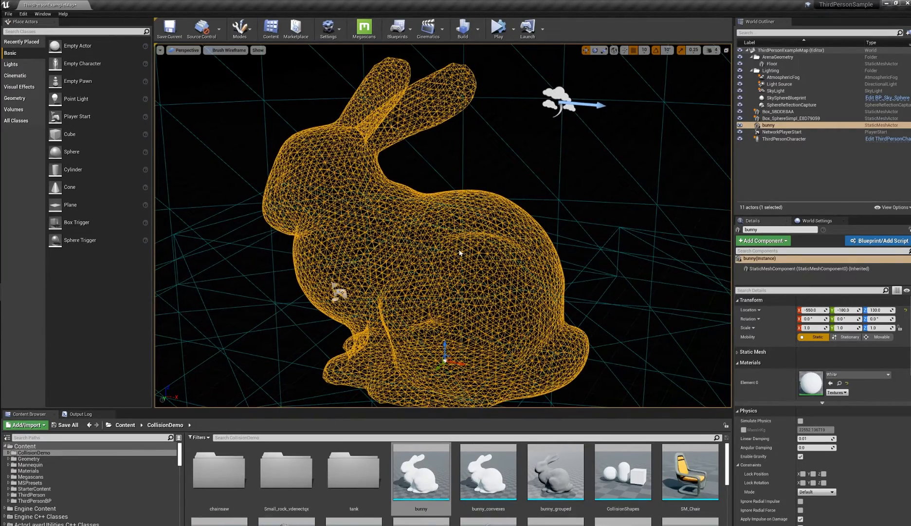
{"action": "scroll", "coordinate": [520, 273], "scroll_direction": "down", "scroll_amount": 3}
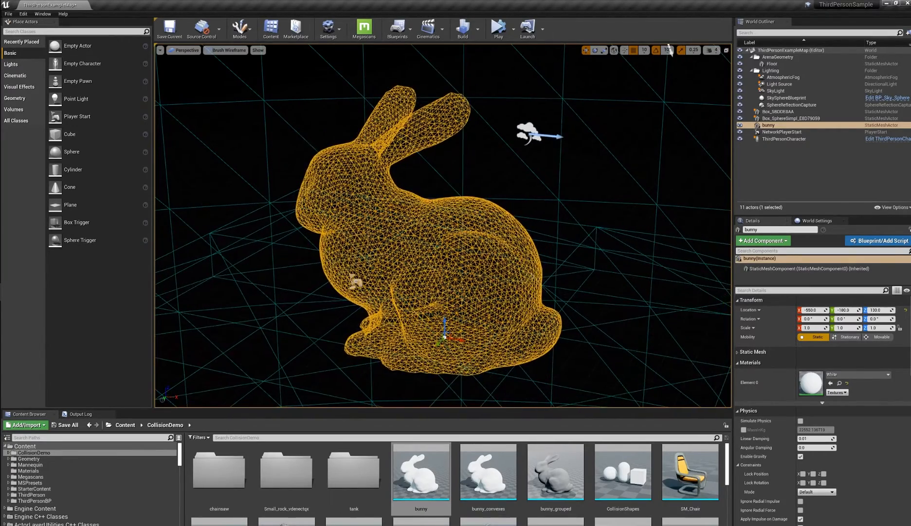
{"action": "mouse_move", "coordinate": [416, 243]}
{"action": "left_mouse_down", "text": "alt"}
{"action": "mouse_move", "coordinate": [445, 246]}
{"action": "mouse_move", "coordinate": [416, 243]}
{"action": "left_mouse_up", "text": "alt"}
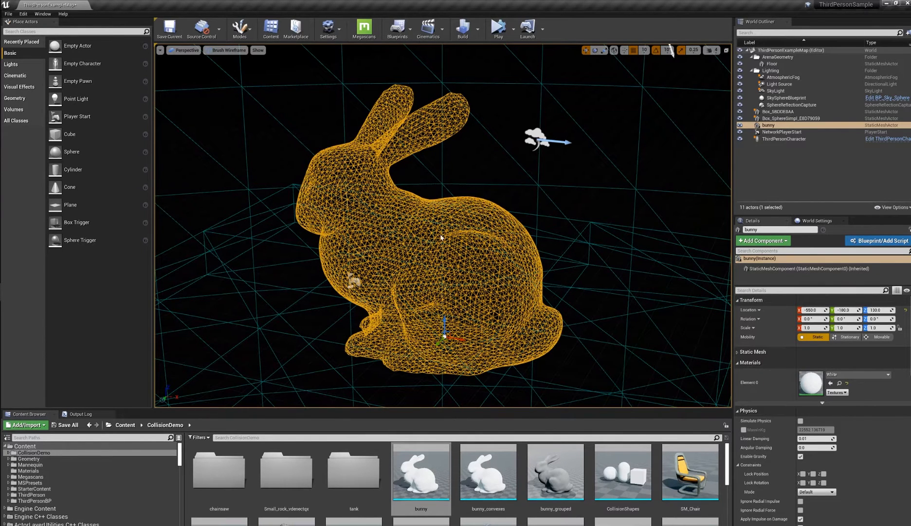
{"action": "key", "text": "alt+4"}
{"action": "scroll", "coordinate": [560, 252], "scroll_direction": "down", "scroll_amount": 3}
{"action": "left_click_drag", "start_coordinate": [603, 256], "coordinate": [596, 250], "text": "alt"}
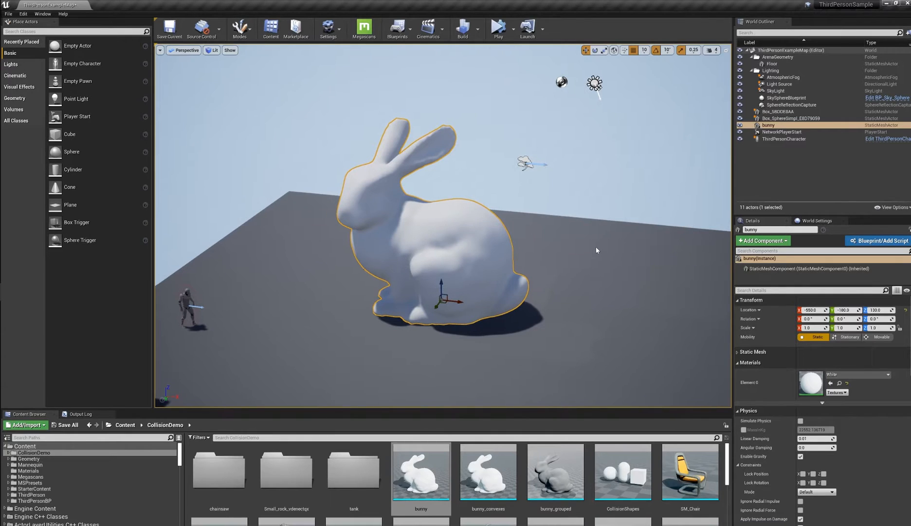
Turn on the Collision display in the viewport and examine the collision geometry on the bunny's surface
{"action": "key", "text": "w"}
{"action": "right_click_drag", "start_coordinate": [596, 247], "coordinate": [582, 237]}
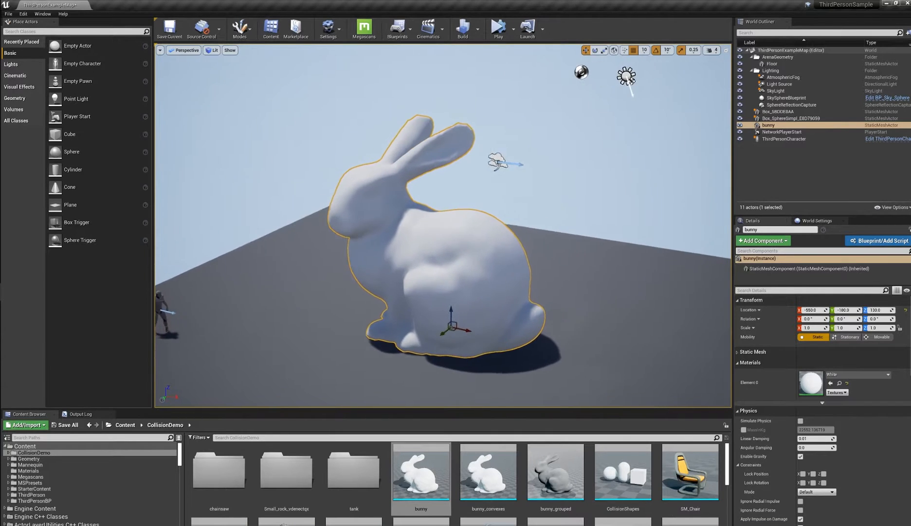
{"action": "left_click_drag", "start_coordinate": [567, 258], "coordinate": [431, 248], "text": "alt"}
{"action": "right_click_drag", "start_coordinate": [586, 233], "coordinate": [599, 238], "text": "alt"}
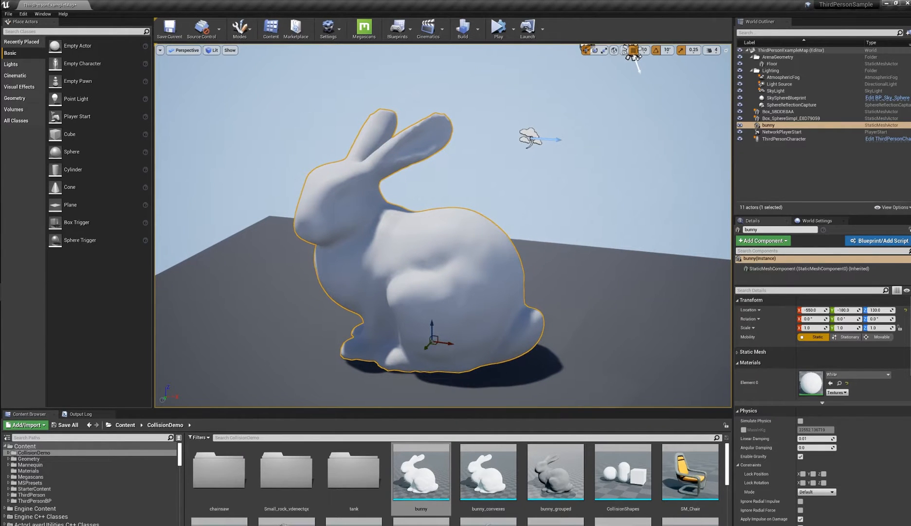
{"action": "left_click_drag", "start_coordinate": [532, 232], "coordinate": [499, 220], "text": "alt"}
{"action": "right_click_drag", "start_coordinate": [497, 220], "coordinate": [500, 222], "text": "alt"}
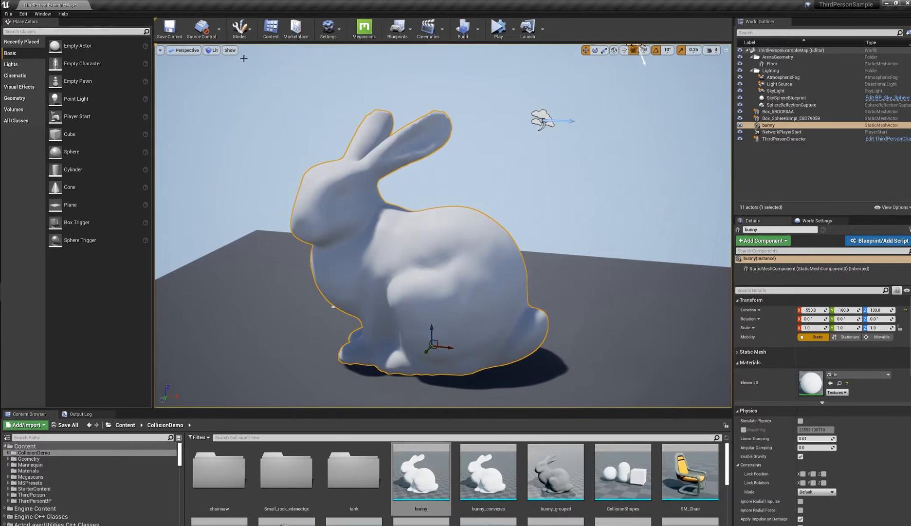
{"action": "left_click", "coordinate": [230, 50]}
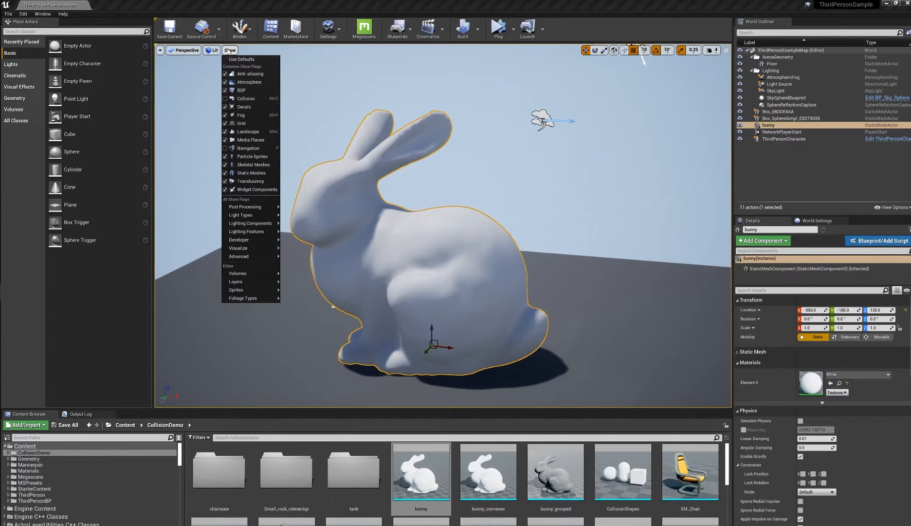
{"action": "left_click", "coordinate": [251, 99]}
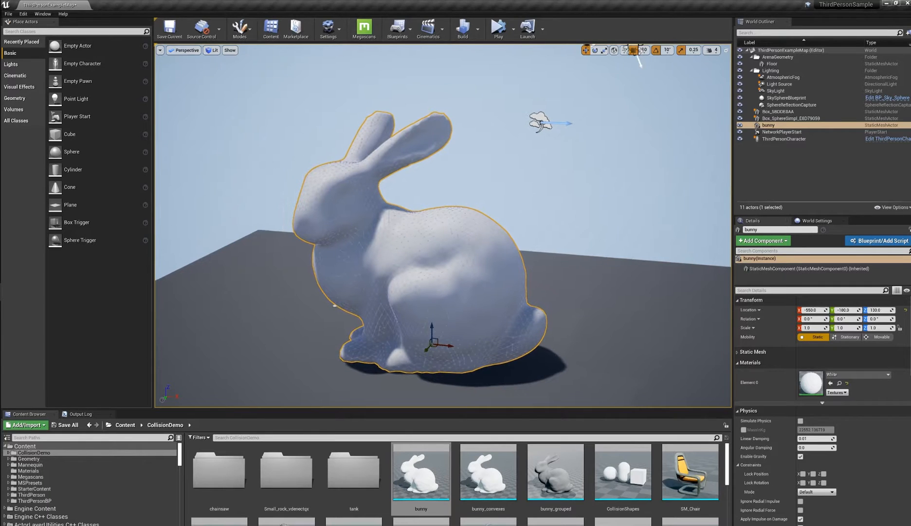
{"action": "scroll", "coordinate": [478, 195], "scroll_direction": "up", "scroll_amount": 3}
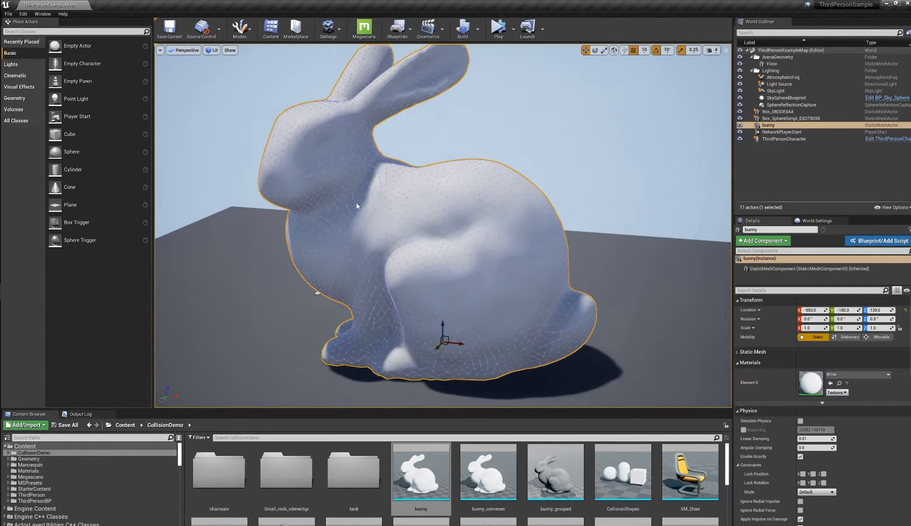
{"action": "scroll", "coordinate": [507, 199], "scroll_direction": "up", "scroll_amount": 2}
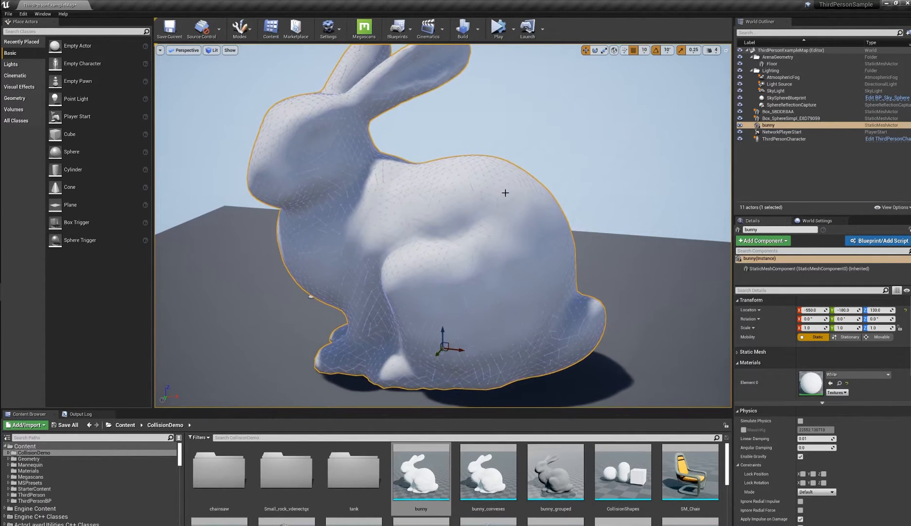
{"action": "left_click_drag", "start_coordinate": [505, 193], "coordinate": [505, 194], "text": "alt"}
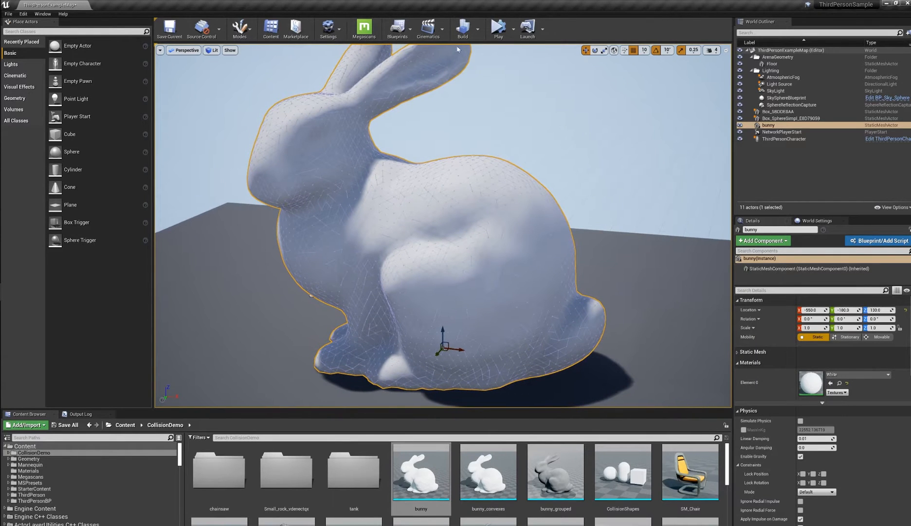
{"action": "right_click_drag", "start_coordinate": [500, 207], "coordinate": [479, 218]}
{"action": "scroll", "coordinate": [501, 207], "scroll_direction": "up", "scroll_amount": 2}
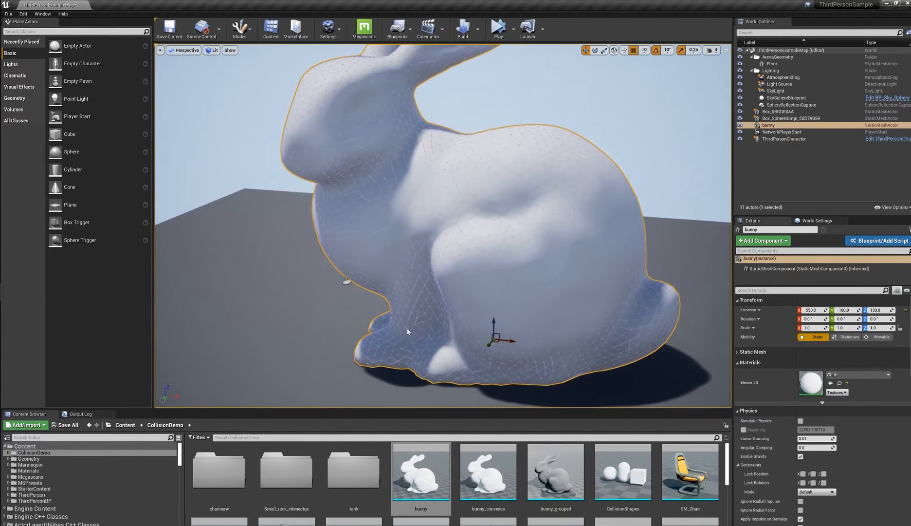
Examine the collision capsule and body collision shapes of the third-person character
{"action": "right_click_drag", "start_coordinate": [408, 332], "coordinate": [323, 362]}
{"action": "key", "text": "s"}
{"action": "key", "text": "w"}
{"action": "key", "text": "w"}
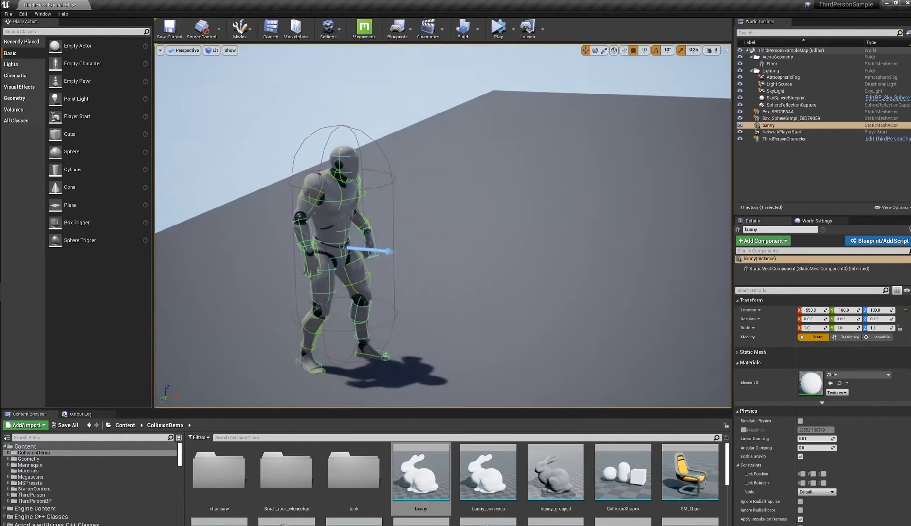
{"action": "key", "text": "w"}
{"action": "right_click_drag", "start_coordinate": [412, 244], "coordinate": [407, 248]}
{"action": "scroll", "coordinate": [412, 245], "scroll_direction": "up", "scroll_amount": 1}
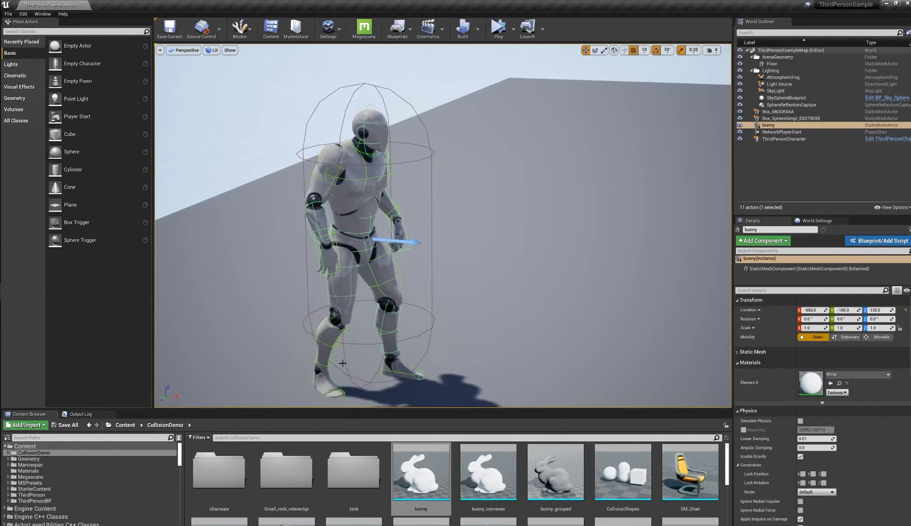
Return the view to the bunny and turn off the Collision display
{"action": "key", "text": "f"}
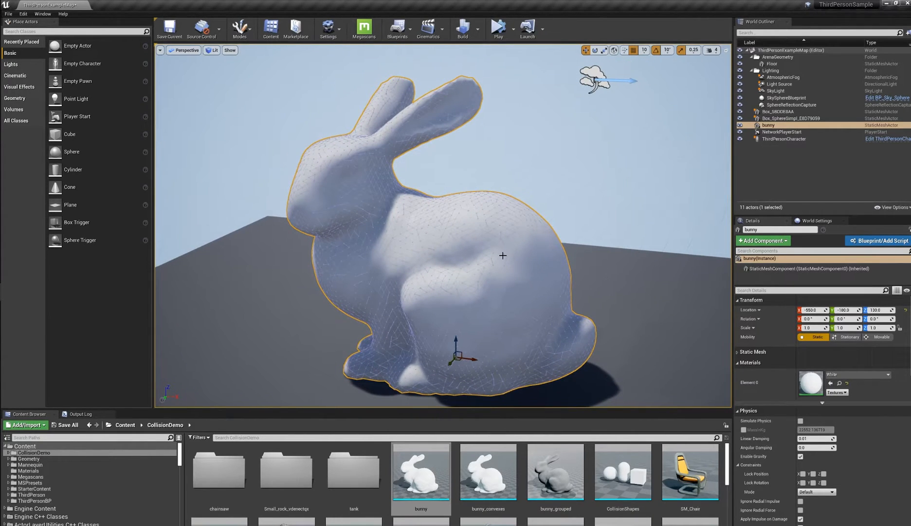
{"action": "mouse_move", "coordinate": [516, 274]}
{"action": "left_mouse_down", "text": "alt"}
{"action": "mouse_move", "coordinate": [528, 263]}
{"action": "mouse_move", "coordinate": [511, 264]}
{"action": "left_mouse_up", "text": "alt"}
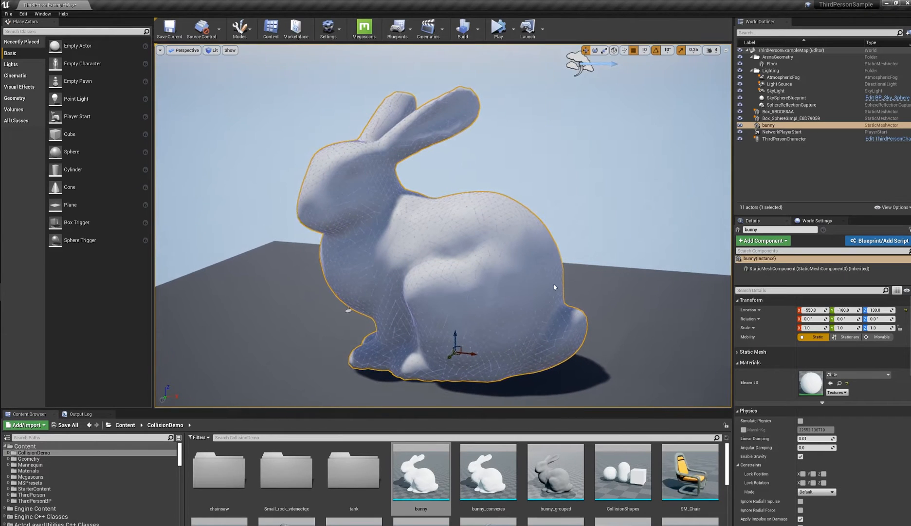
{"action": "key", "text": "alt+c"}
Switch the editor to Modeling mode with the bunny in view
{"action": "right_click_drag", "start_coordinate": [554, 284], "coordinate": [525, 285], "text": "alt"}
{"action": "middle_click_drag", "start_coordinate": [526, 285], "coordinate": [499, 288], "text": "alt"}
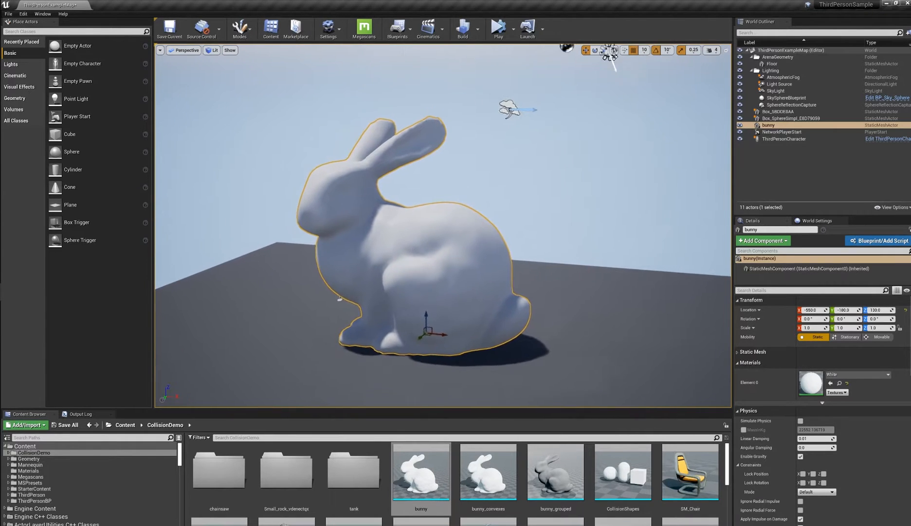
{"action": "left_click_drag", "start_coordinate": [499, 288], "coordinate": [492, 311], "text": "alt"}
{"action": "left_click_drag", "start_coordinate": [325, 195], "coordinate": [169, 106], "text": "alt"}
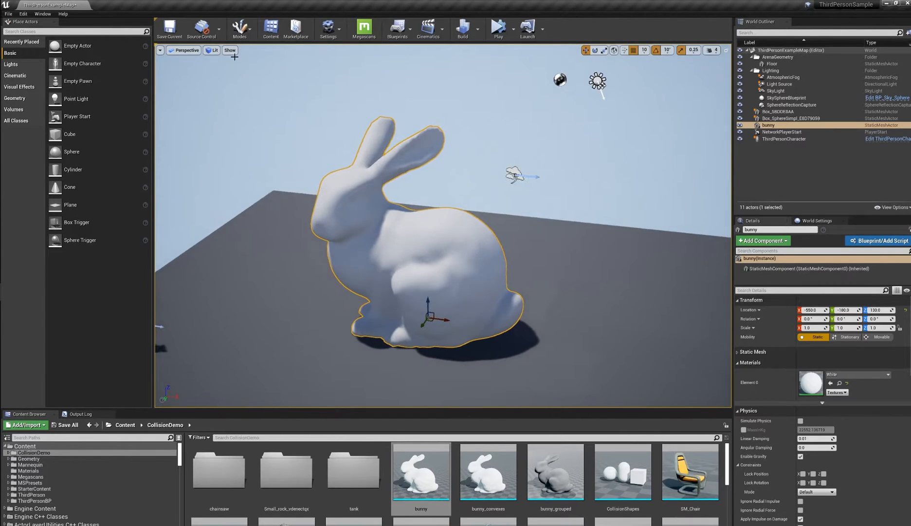
{"action": "left_click", "coordinate": [242, 29]}
{"action": "left_click", "coordinate": [257, 95]}
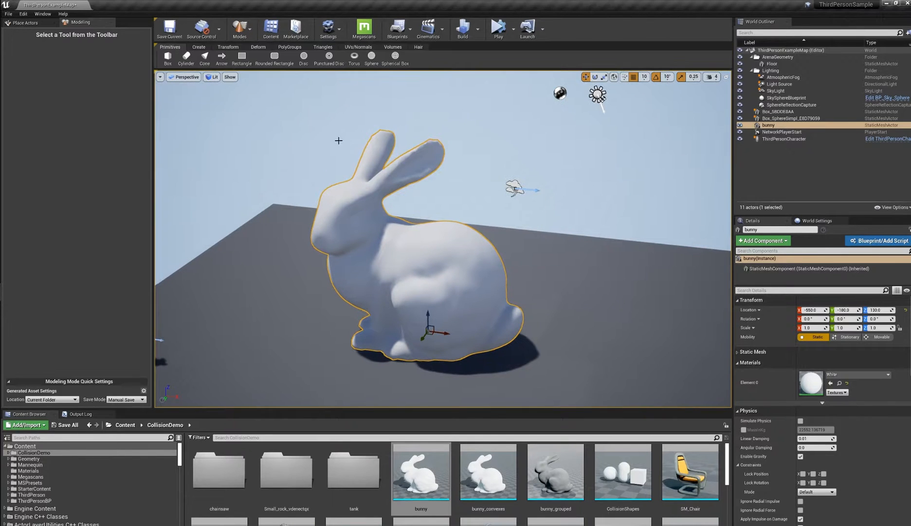
Add a Spherical Box primitive on the floor behind the bunny's tail and complete the tool
{"action": "middle_click_drag", "start_coordinate": [484, 223], "coordinate": [454, 205]}
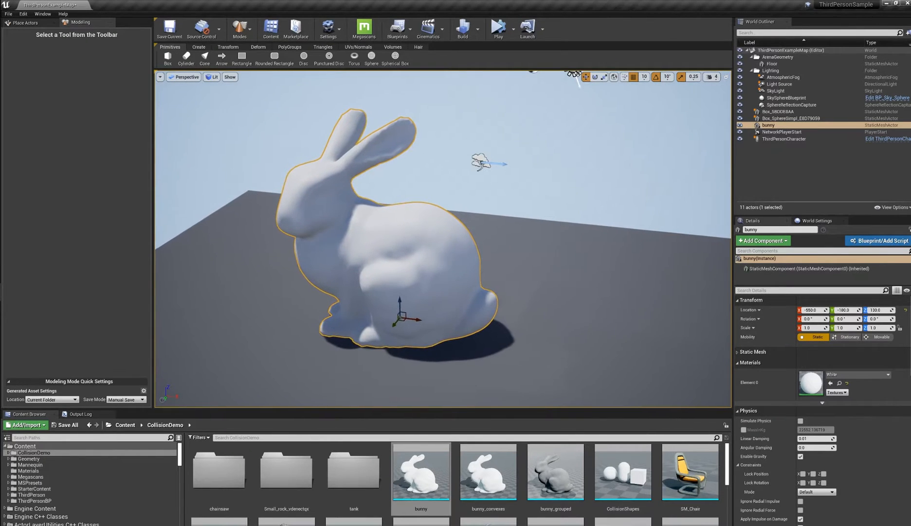
{"action": "scroll", "coordinate": [484, 223], "scroll_direction": "down", "scroll_amount": 1}
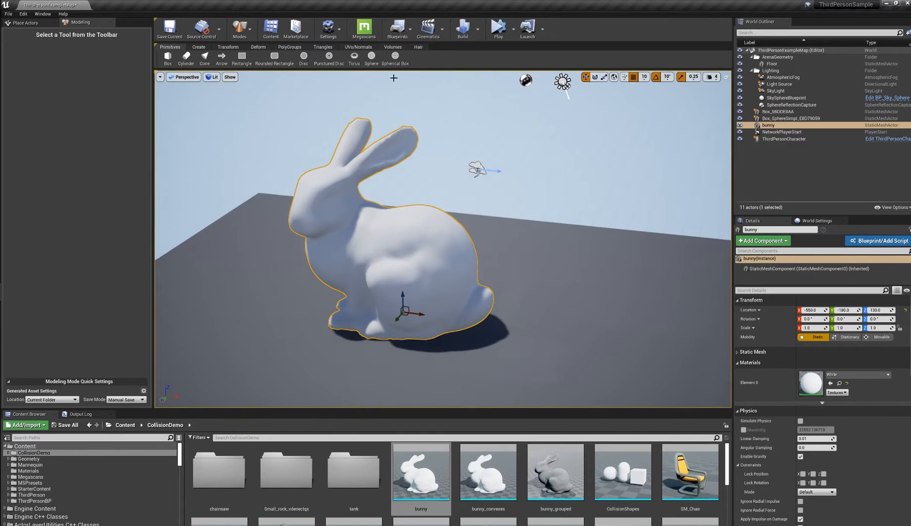
{"action": "left_click", "coordinate": [395, 56]}
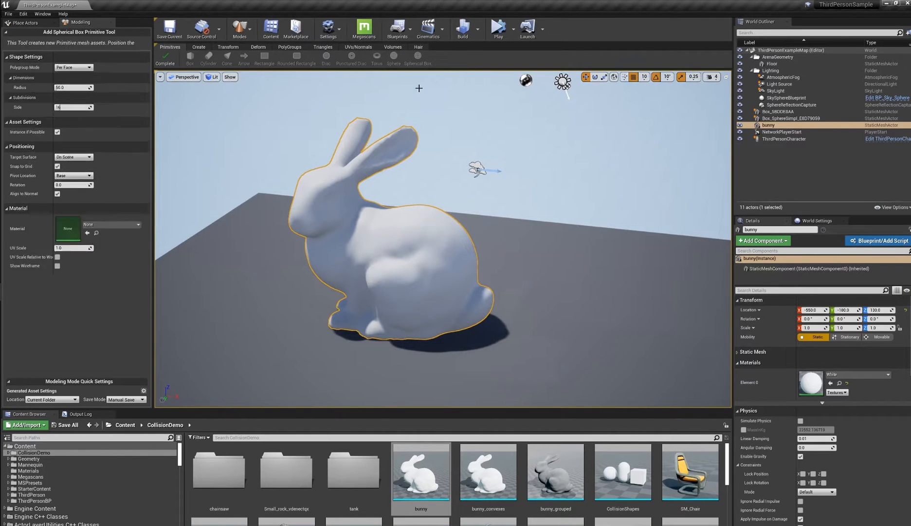
{"action": "left_click", "coordinate": [566, 317]}
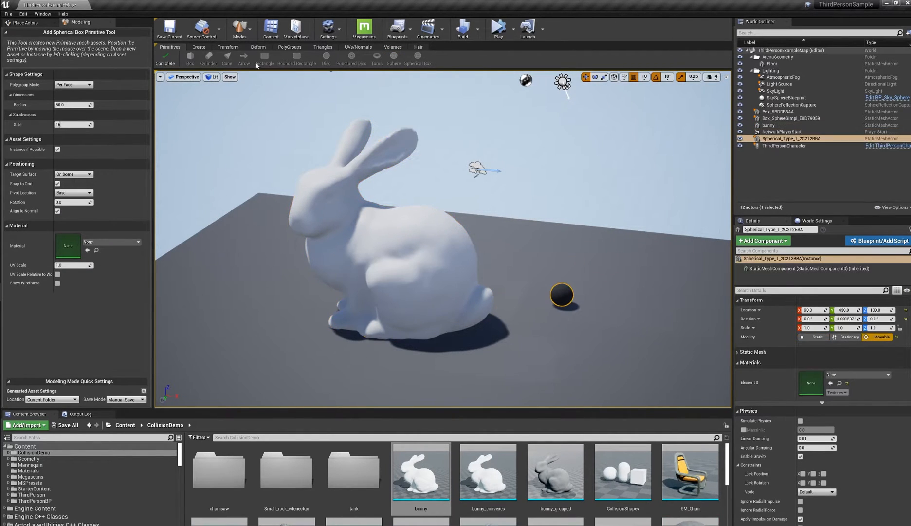
{"action": "left_click", "coordinate": [165, 59]}
Frame the new sphere, examine its geometry with the Collision display on, and turn the display off
{"action": "key", "text": "f"}
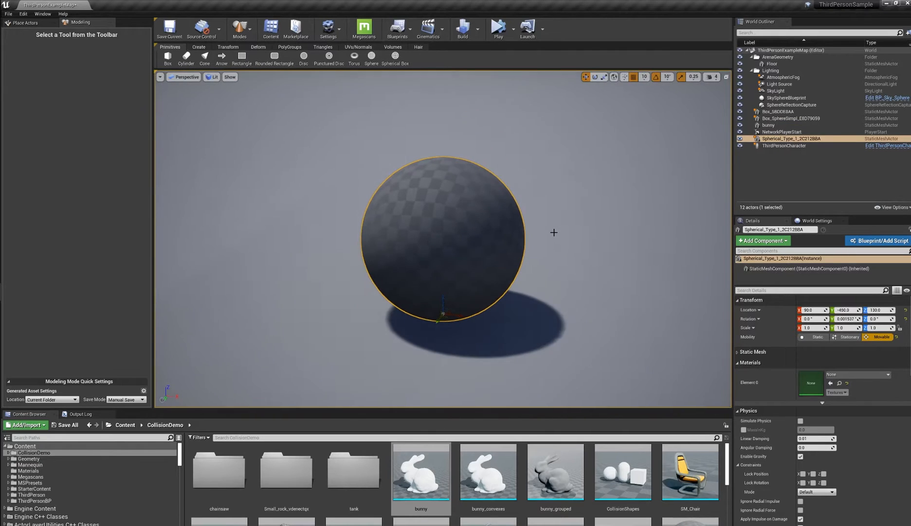
{"action": "key", "text": "alt+c"}
{"action": "scroll", "coordinate": [554, 246], "scroll_direction": "up", "scroll_amount": 3}
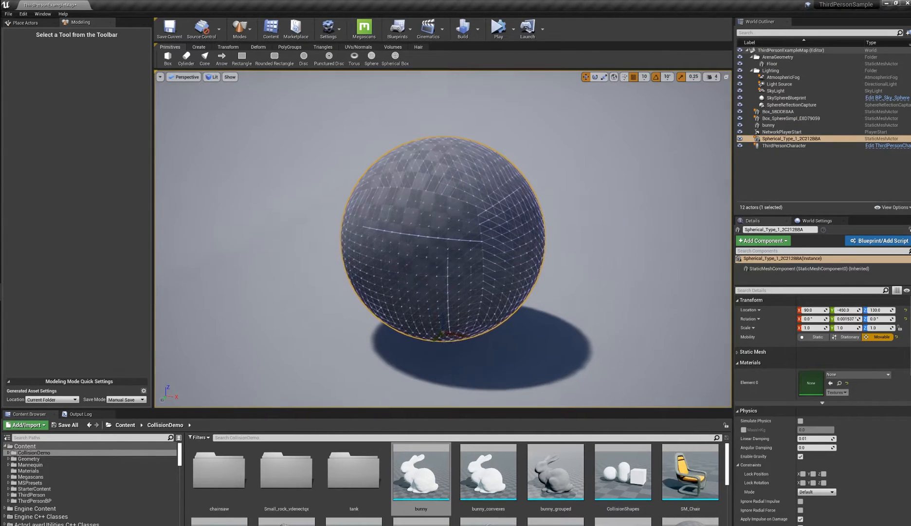
{"action": "scroll", "coordinate": [504, 223], "scroll_direction": "down", "scroll_amount": 3}
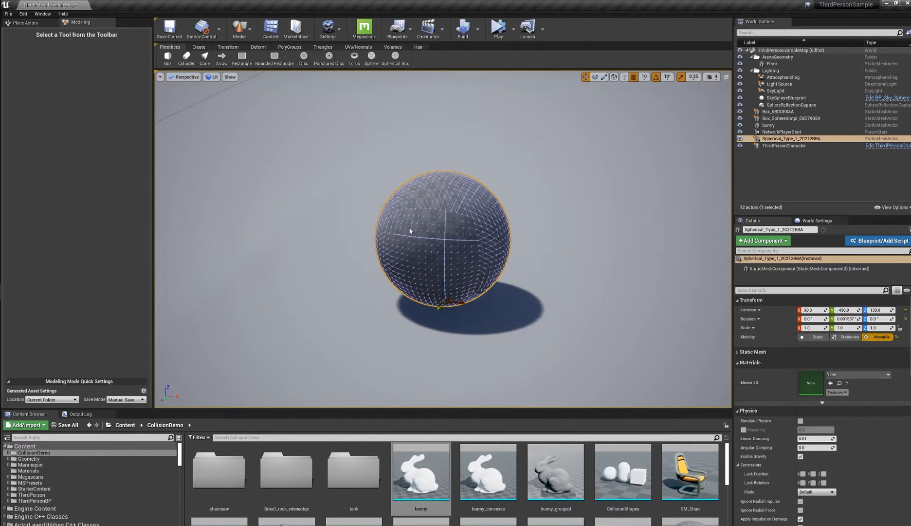
{"action": "key", "text": "alt+c"}
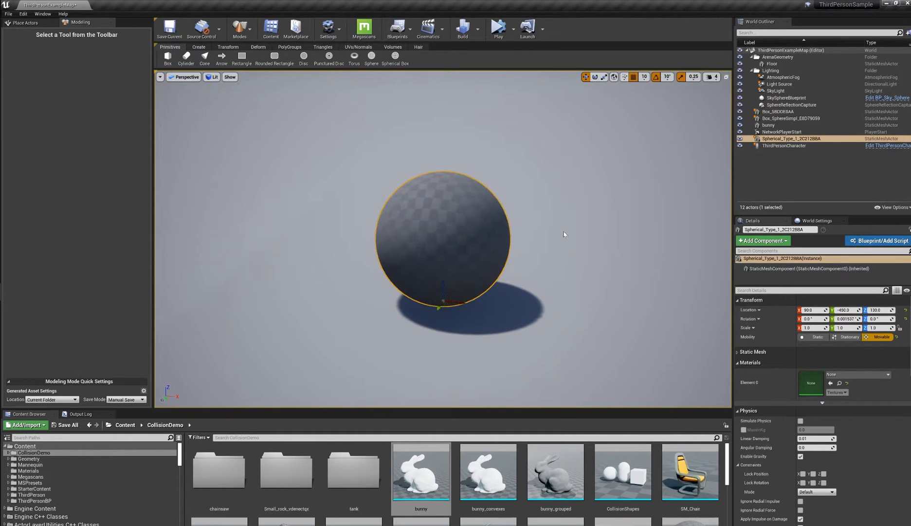
{"action": "scroll", "coordinate": [567, 234], "scroll_direction": "down", "scroll_amount": 3}
{"action": "middle_click_drag", "start_coordinate": [567, 234], "coordinate": [591, 239]}
{"action": "scroll", "coordinate": [590, 246], "scroll_direction": "down", "scroll_amount": 3}
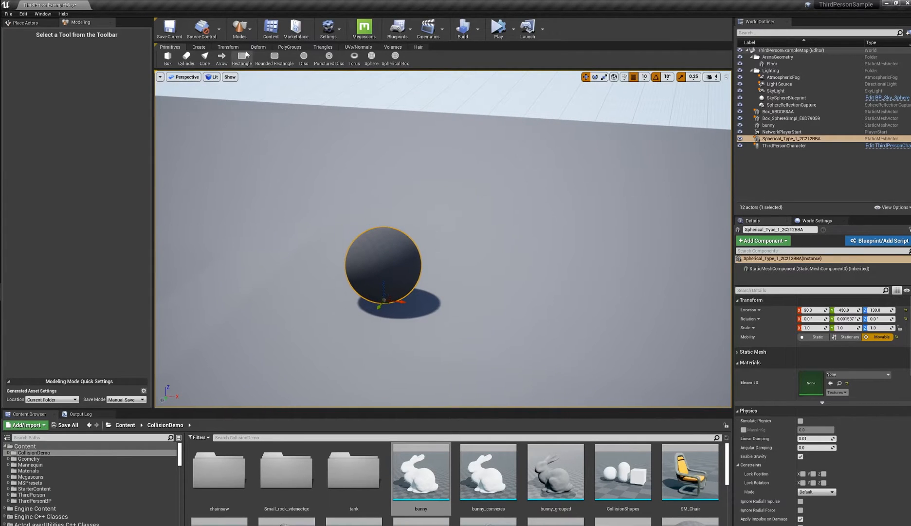
Pull a long, curved arm out of the sphere with a larger Move brush in DynaSculpt and accept the result
{"action": "left_click", "coordinate": [267, 47]}
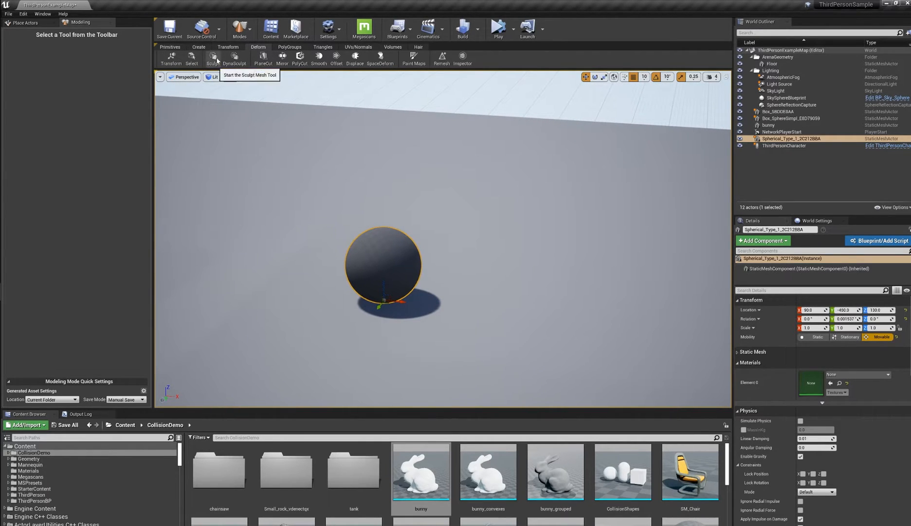
{"action": "left_click", "coordinate": [234, 58]}
{"action": "key", "text": "bracketright"}
{"action": "key", "text": "bracketright"}
{"action": "key", "text": "bracketright"}
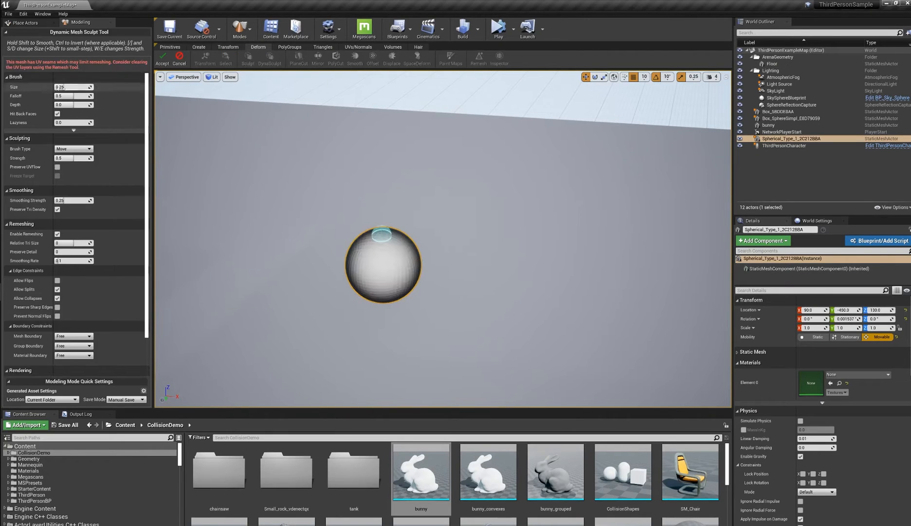
{"action": "mouse_move", "coordinate": [405, 245]}
{"action": "left_mouse_down"}
{"action": "mouse_move", "coordinate": [492, 267]}
{"action": "mouse_move", "coordinate": [478, 271]}
{"action": "mouse_move", "coordinate": [421, 221]}
{"action": "left_mouse_up"}
{"action": "left_click", "coordinate": [163, 57]}
Turn on the Collision display and examine the collision geometry of the sculpted mesh from several angles
{"action": "scroll", "coordinate": [448, 260], "scroll_direction": "up", "scroll_amount": 3}
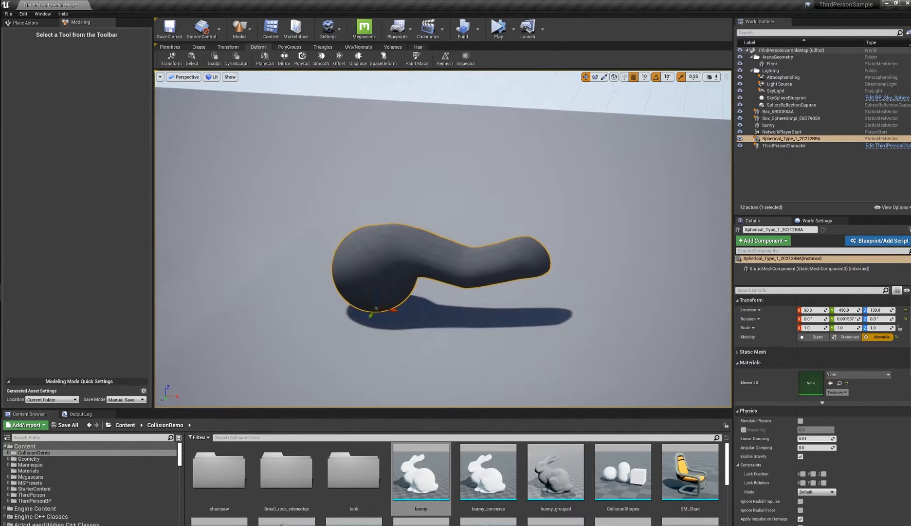
{"action": "mouse_move", "coordinate": [447, 260]}
{"action": "left_mouse_down", "text": "alt"}
{"action": "mouse_move", "coordinate": [448, 211]}
{"action": "mouse_move", "coordinate": [464, 282]}
{"action": "left_mouse_up", "text": "alt"}
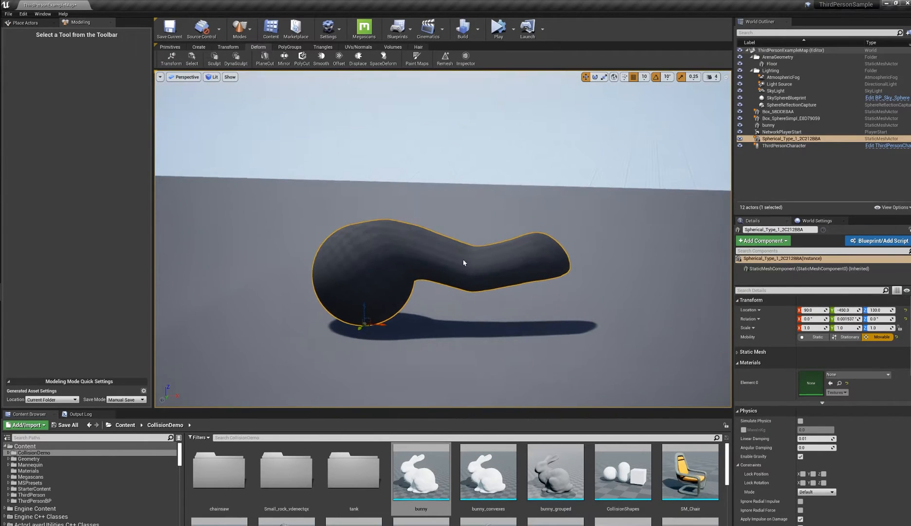
{"action": "key", "text": "alt+w"}
{"action": "left_click_drag", "start_coordinate": [465, 249], "coordinate": [460, 275], "text": "alt"}
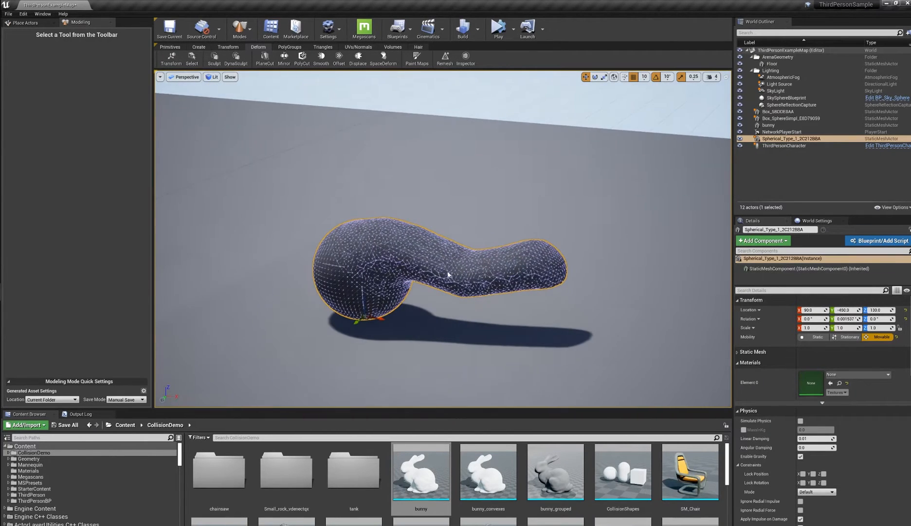
Play the level in the selected viewport, run the character past the bunny, jump onto the sculpted mesh, and end the session
{"action": "left_click", "coordinate": [514, 33]}
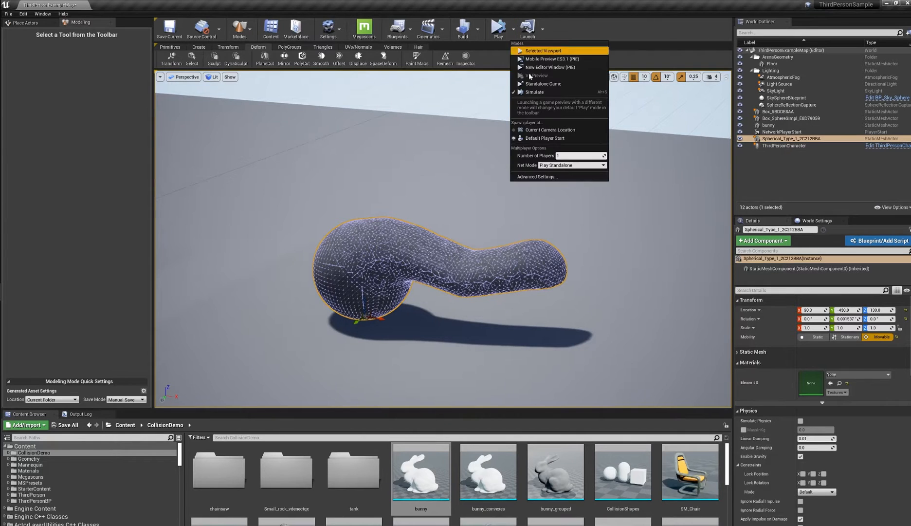
{"action": "left_click", "coordinate": [517, 51]}
{"action": "left_click", "coordinate": [510, 197]}
{"action": "key", "text": "w"}
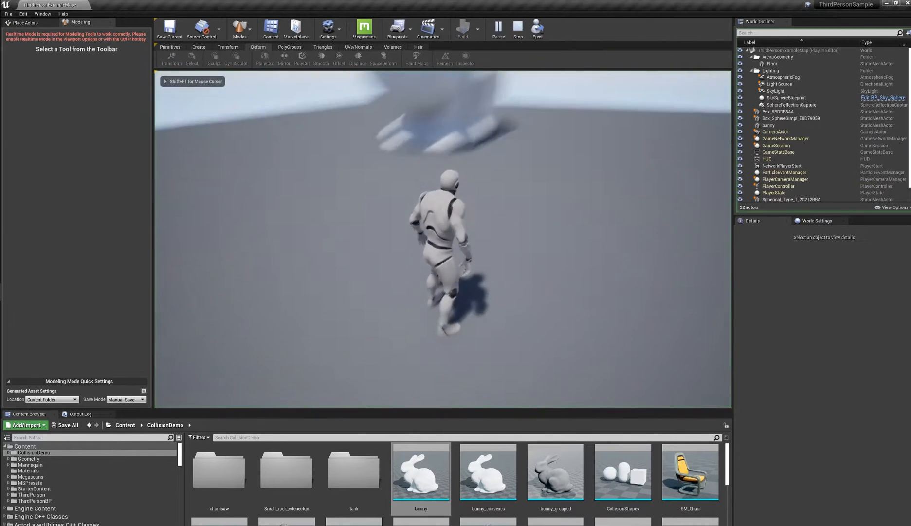
{"action": "key", "text": "w"}
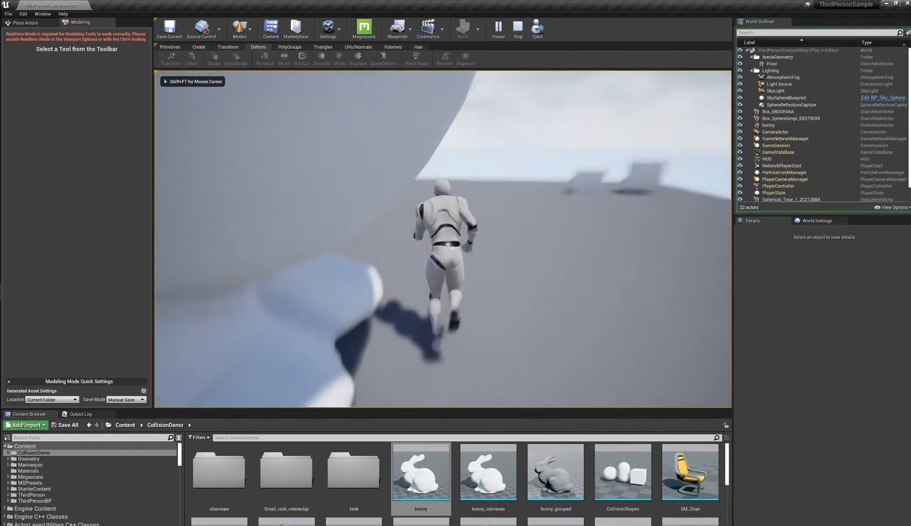
{"action": "key", "text": "w"}
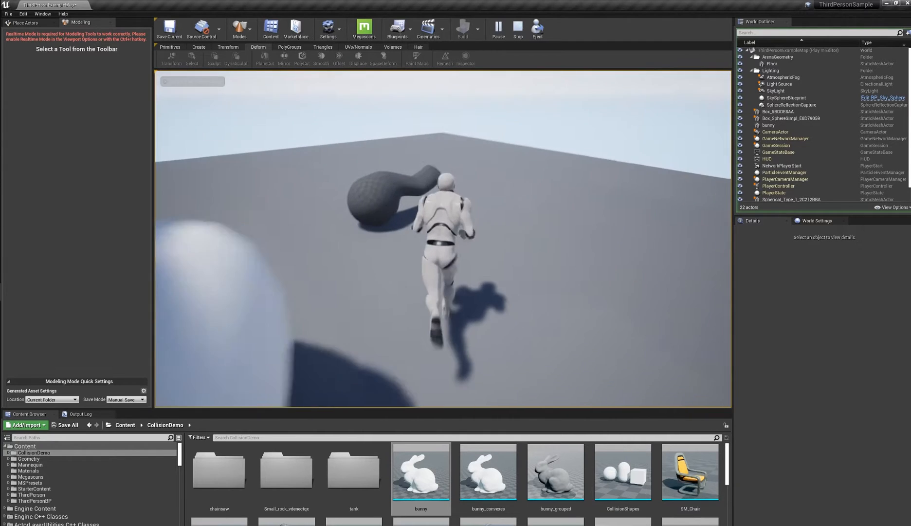
{"action": "key", "text": "space"}
{"action": "key", "text": "w"}
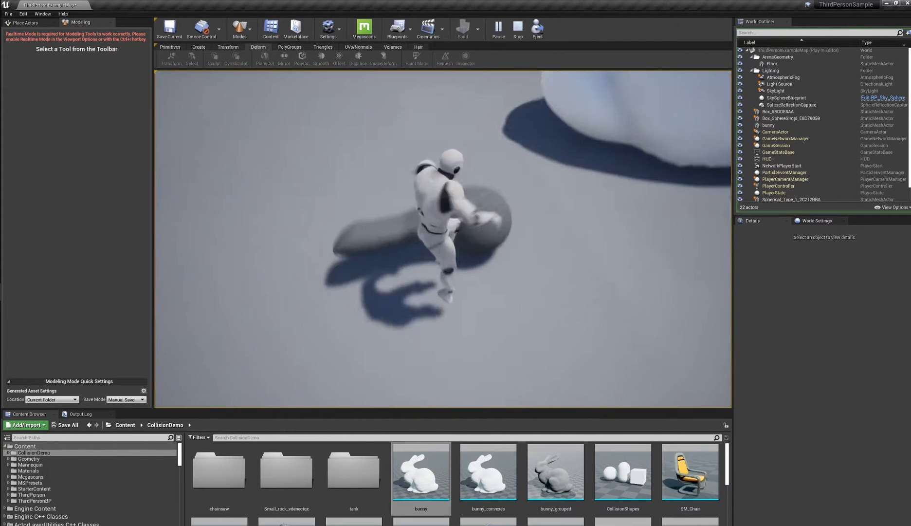
{"action": "key", "text": "space"}
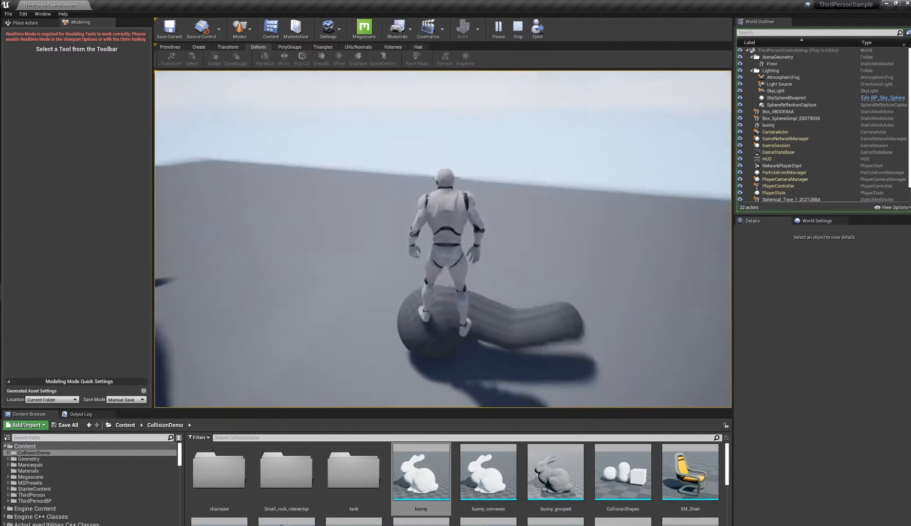
{"action": "key", "text": "w"}
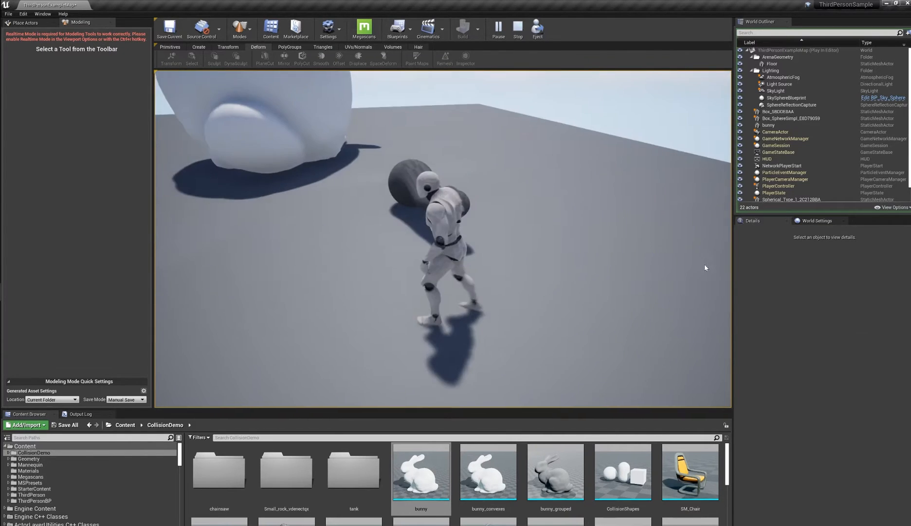
{"action": "key", "text": "Escape"}
Frame the sculpted mesh, turn off the Collision display, and examine its shape beside the bunny from near and far
{"action": "key", "text": "f"}
{"action": "right_click_drag", "start_coordinate": [468, 238], "coordinate": [520, 208]}
{"action": "right_click_drag", "start_coordinate": [614, 237], "coordinate": [545, 211]}
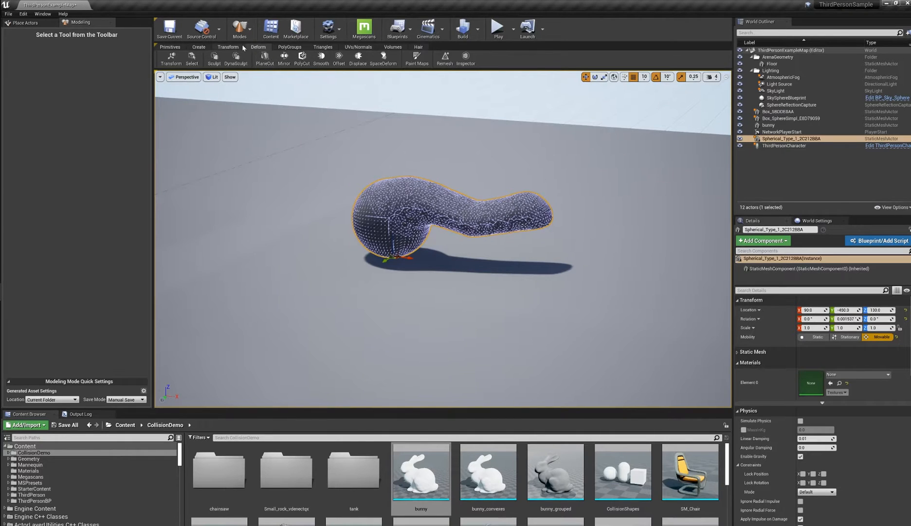
{"action": "scroll", "coordinate": [472, 207], "scroll_direction": "down", "scroll_amount": 5}
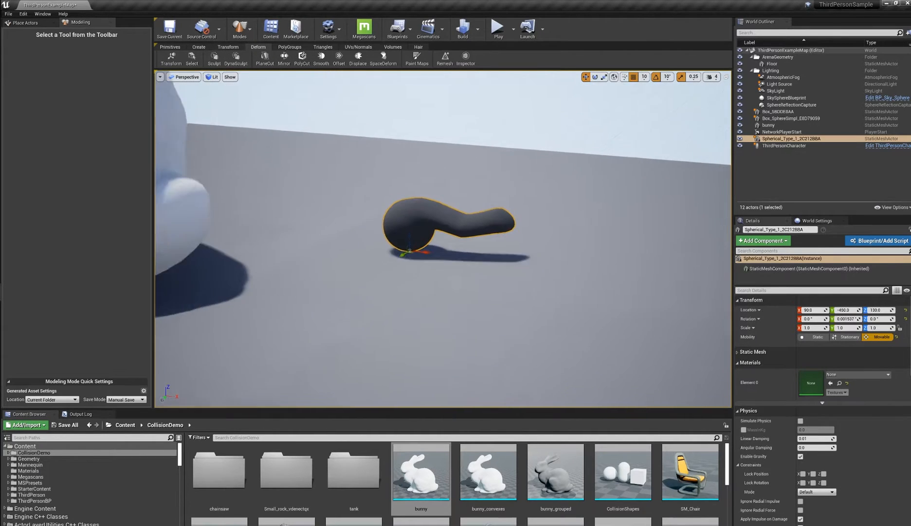
{"action": "right_click_drag", "start_coordinate": [472, 208], "coordinate": [321, 196]}
{"action": "key", "text": "w"}
{"action": "scroll", "coordinate": [540, 217], "scroll_direction": "down", "scroll_amount": 5}
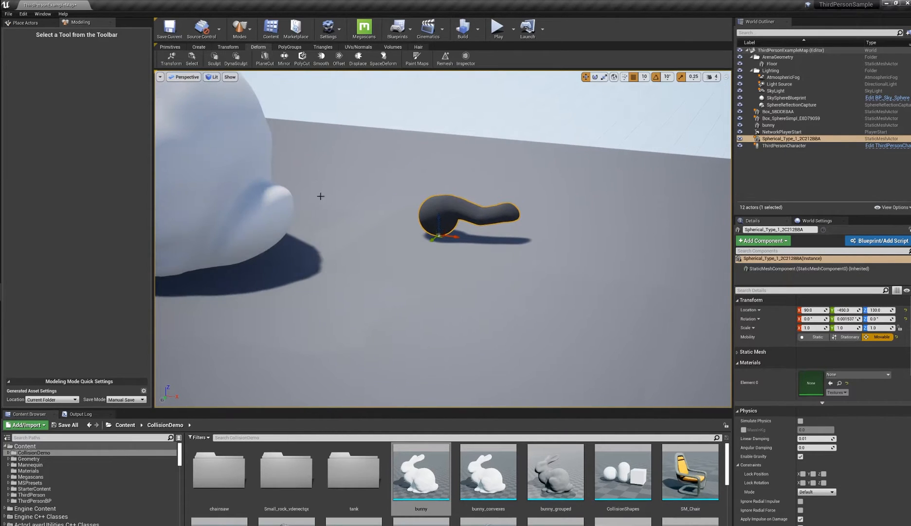
{"action": "key", "text": "w"}
{"action": "right_click_drag", "start_coordinate": [432, 211], "coordinate": [462, 196]}
{"action": "key", "text": "w"}
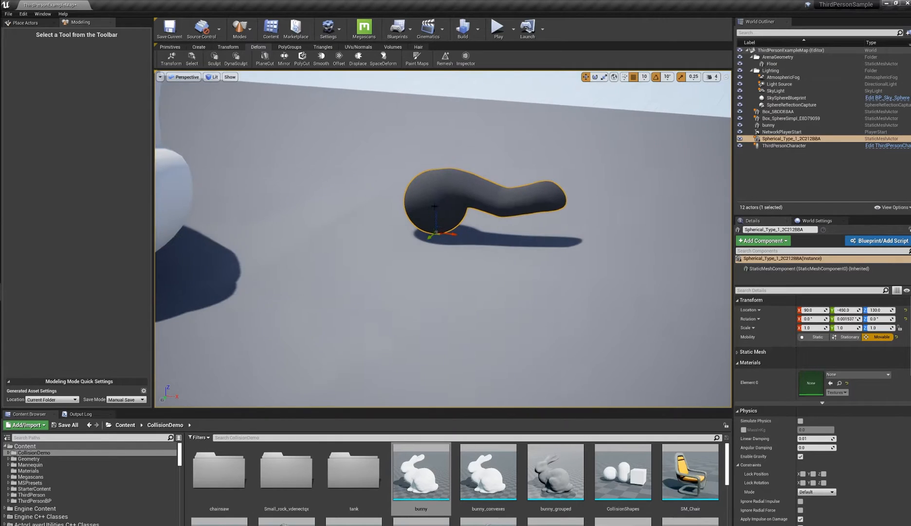
Raise the sculpted mesh above the floor to a Z location of 250
{"action": "right_click_drag", "start_coordinate": [547, 210], "coordinate": [547, 209]}
{"action": "key", "text": "s"}
{"action": "right_click_drag", "start_coordinate": [486, 204], "coordinate": [485, 204]}
{"action": "key", "text": "s"}
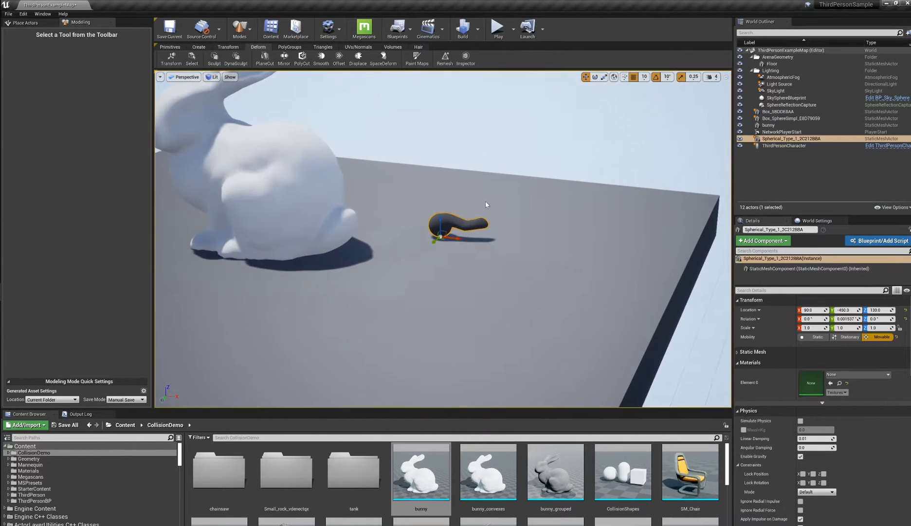
{"action": "left_click_drag", "start_coordinate": [442, 222], "coordinate": [441, 194]}
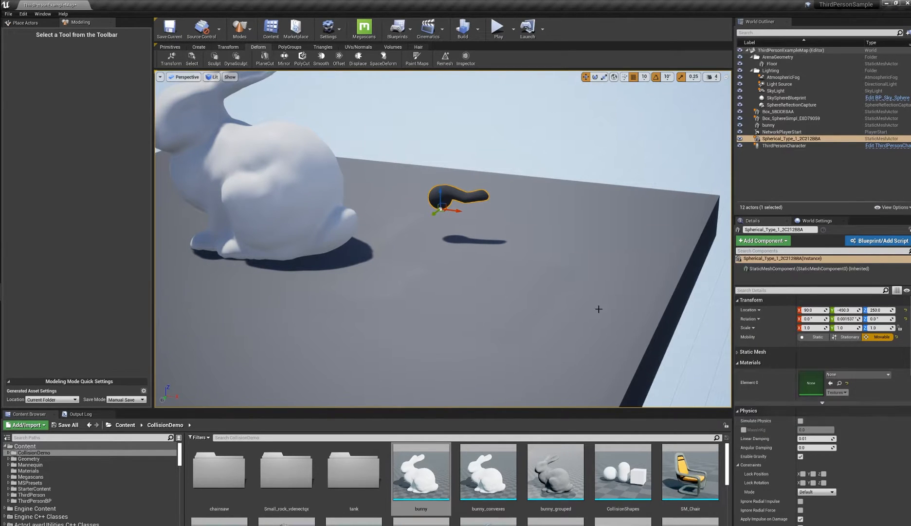
{"action": "right_click_drag", "start_coordinate": [454, 196], "coordinate": [467, 196], "text": "alt"}
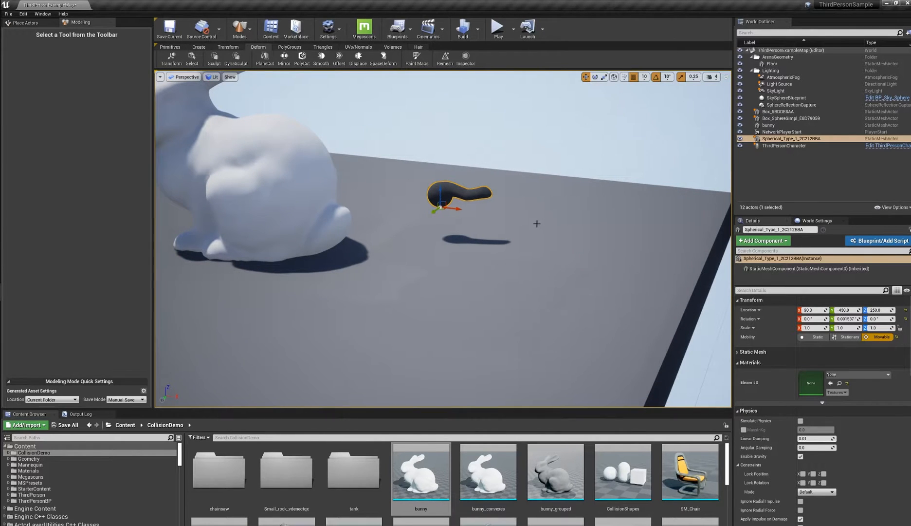
{"action": "right_click_drag", "start_coordinate": [537, 224], "coordinate": [481, 193]}
{"action": "scroll", "coordinate": [433, 222], "scroll_direction": "up", "scroll_amount": 3}
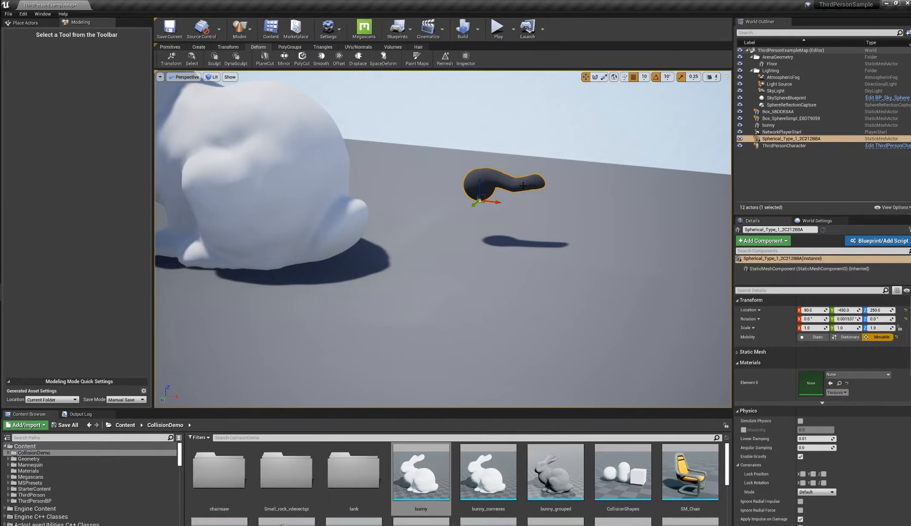
{"action": "right_click_drag", "start_coordinate": [454, 173], "coordinate": [467, 158]}
{"action": "scroll", "coordinate": [519, 189], "scroll_direction": "down", "scroll_amount": 3}
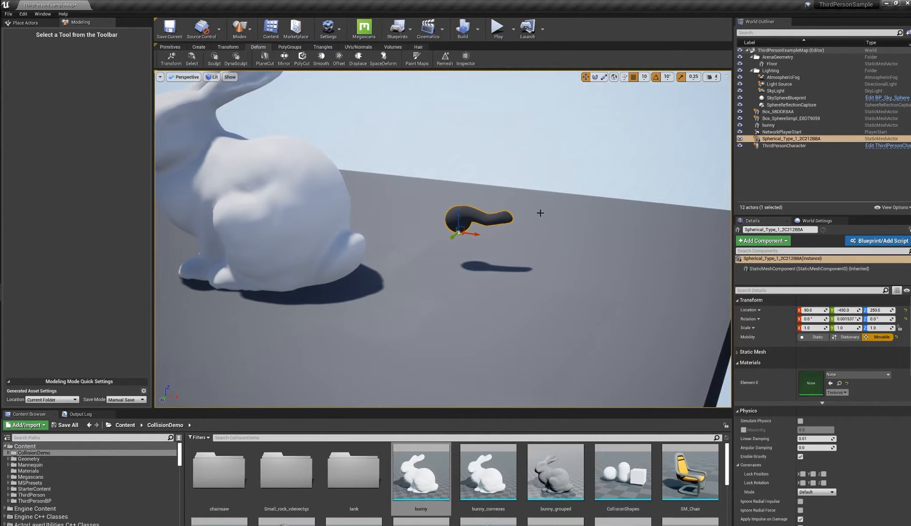
{"action": "right_click_drag", "start_coordinate": [456, 193], "coordinate": [504, 207]}
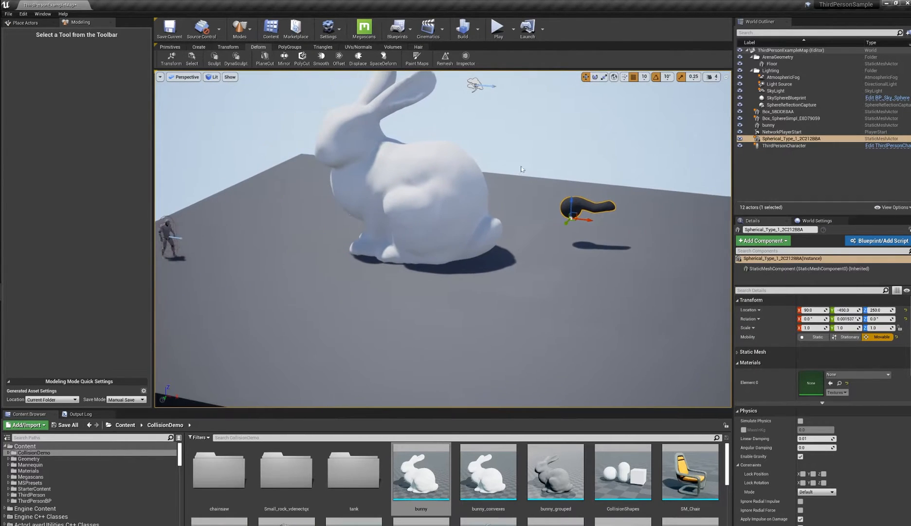
Bring up the Volumes modeling tools with the bunny, the character and the raised mesh in view
{"action": "left_click", "coordinate": [393, 47]}
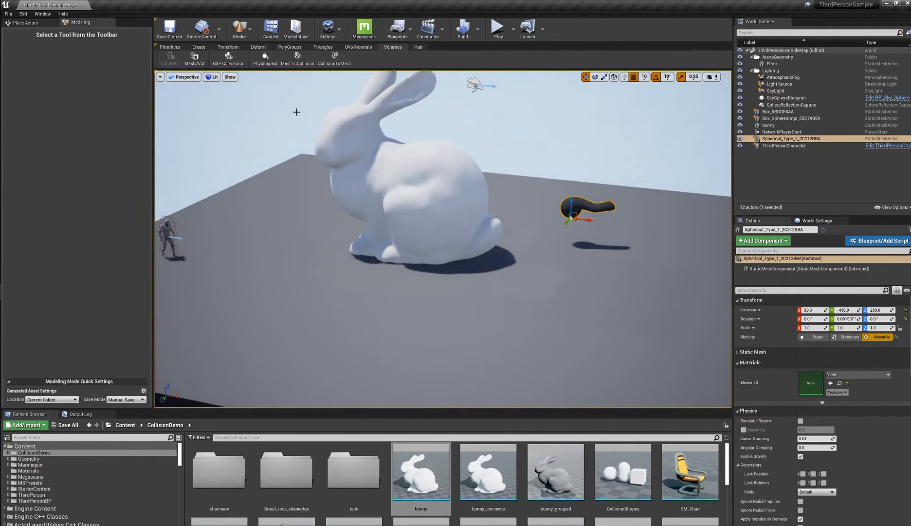
{"action": "right_click_drag", "start_coordinate": [296, 112], "coordinate": [277, 114]}
{"action": "right_click_drag", "start_coordinate": [435, 184], "coordinate": [335, 197]}
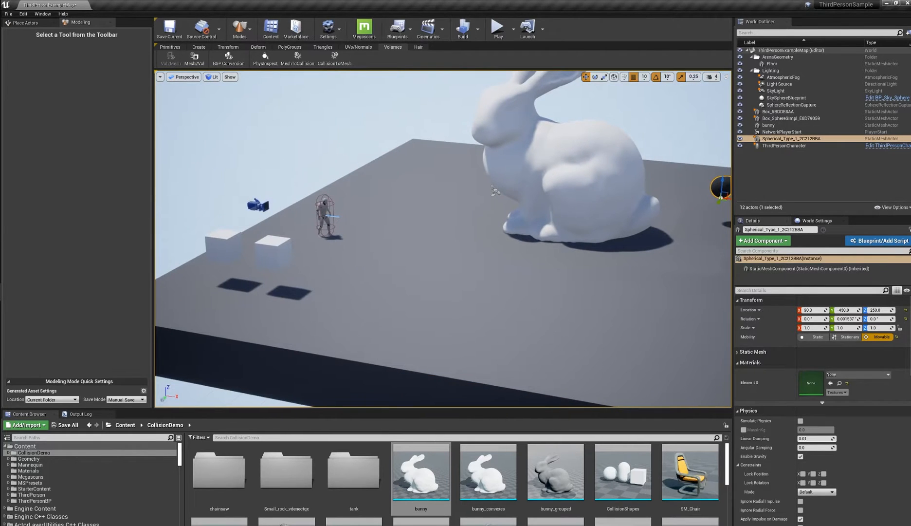
{"action": "right_click_drag", "start_coordinate": [495, 191], "coordinate": [417, 210]}
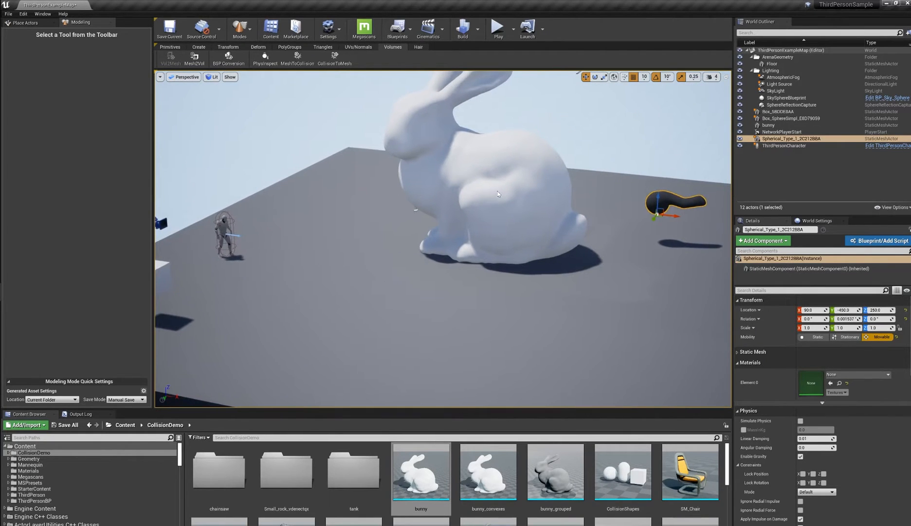
Turn on the Collision display, compare the collision of the bunny, character, boxes and sculpted mesh, and turn it off
{"action": "key", "text": "alt+c"}
{"action": "right_click_drag", "start_coordinate": [544, 195], "coordinate": [523, 190]}
{"action": "scroll", "coordinate": [564, 220], "scroll_direction": "down", "scroll_amount": 1}
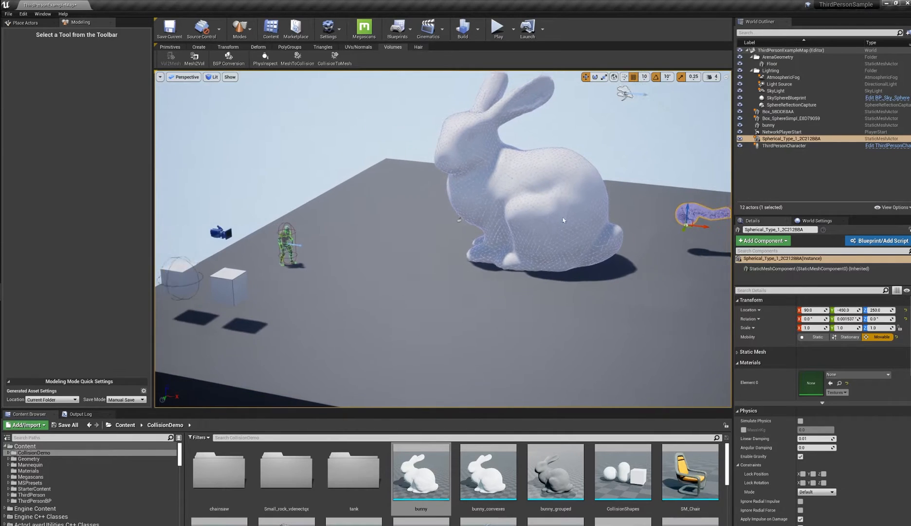
{"action": "middle_click_drag", "start_coordinate": [564, 220], "coordinate": [603, 203], "text": "alt"}
{"action": "mouse_move", "coordinate": [627, 221]}
{"action": "left_mouse_down", "text": "alt"}
{"action": "mouse_move", "coordinate": [667, 219]}
{"action": "mouse_move", "coordinate": [631, 221]}
{"action": "left_mouse_up", "text": "alt"}
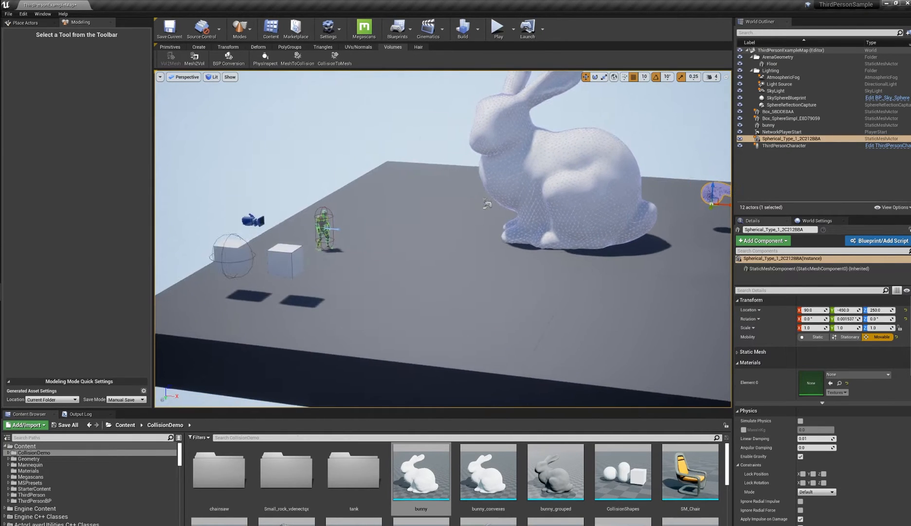
{"action": "middle_click_drag", "start_coordinate": [601, 172], "coordinate": [551, 172], "text": "alt"}
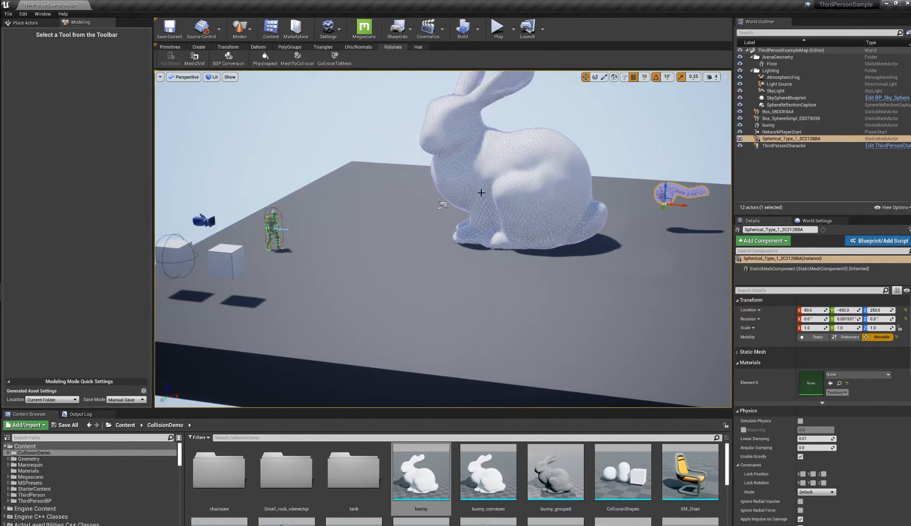
{"action": "key", "text": "alt+c"}
Inspect the simple collision shapes of the two floating boxes together with the Physics Inspector tool and complete it
{"action": "middle_click_drag", "start_coordinate": [419, 254], "coordinate": [558, 238], "text": "alt"}
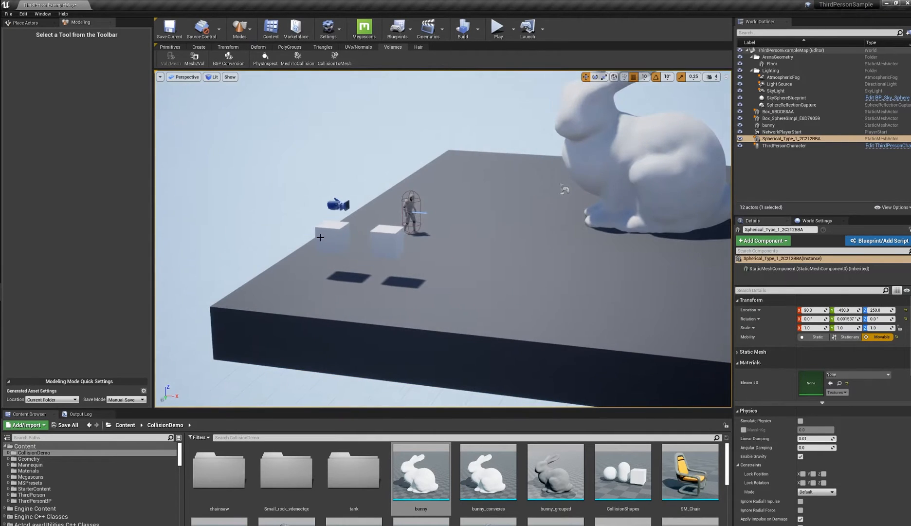
{"action": "left_click", "coordinate": [320, 237]}
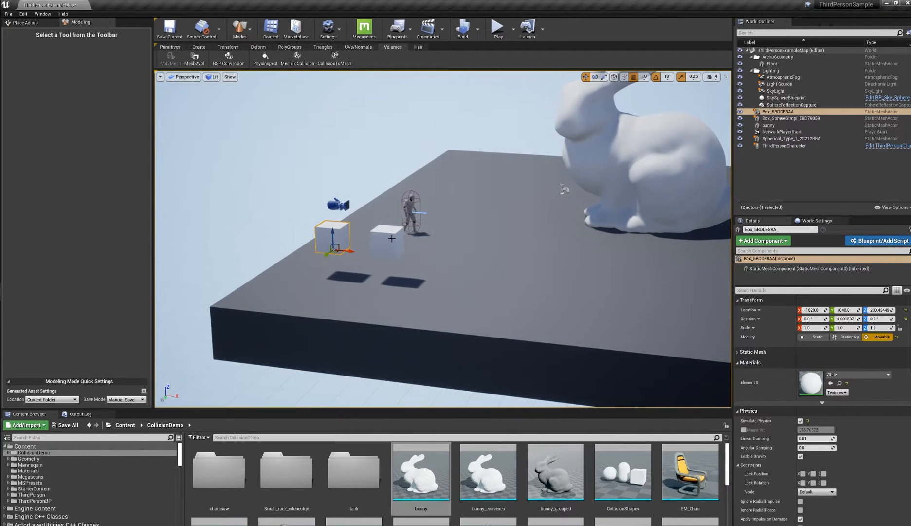
{"action": "left_click", "coordinate": [392, 238], "text": "ctrl"}
{"action": "left_click", "coordinate": [266, 58]}
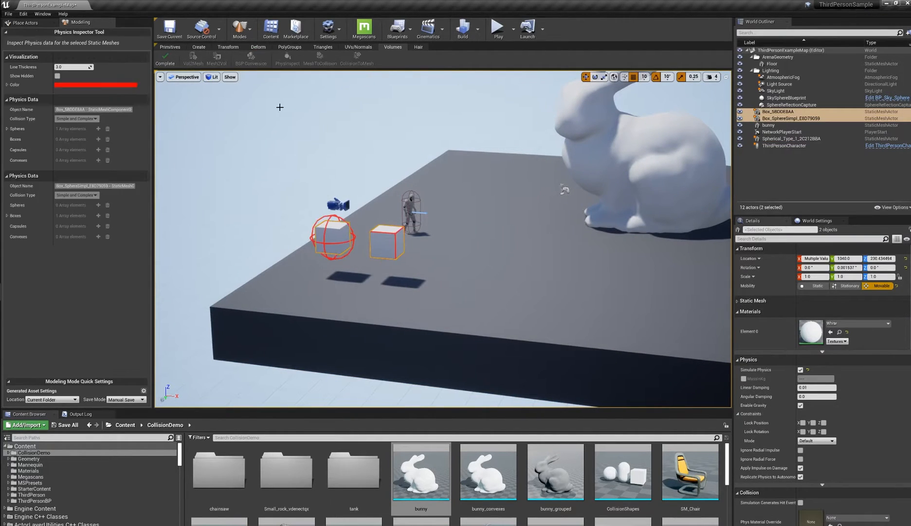
{"action": "scroll", "coordinate": [327, 195], "scroll_direction": "up", "scroll_amount": 5}
{"action": "right_click_drag", "start_coordinate": [326, 195], "coordinate": [306, 208]}
{"action": "scroll", "coordinate": [306, 195], "scroll_direction": "up", "scroll_amount": 1}
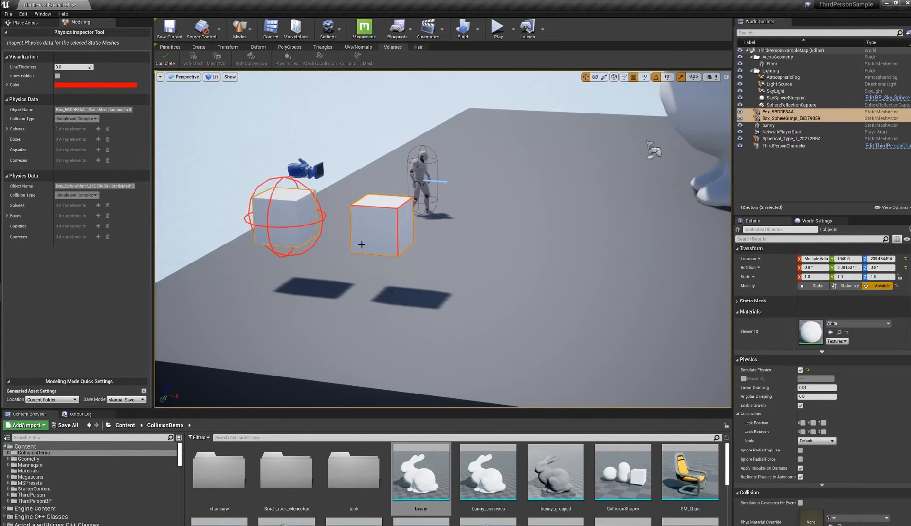
{"action": "left_click", "coordinate": [165, 59]}
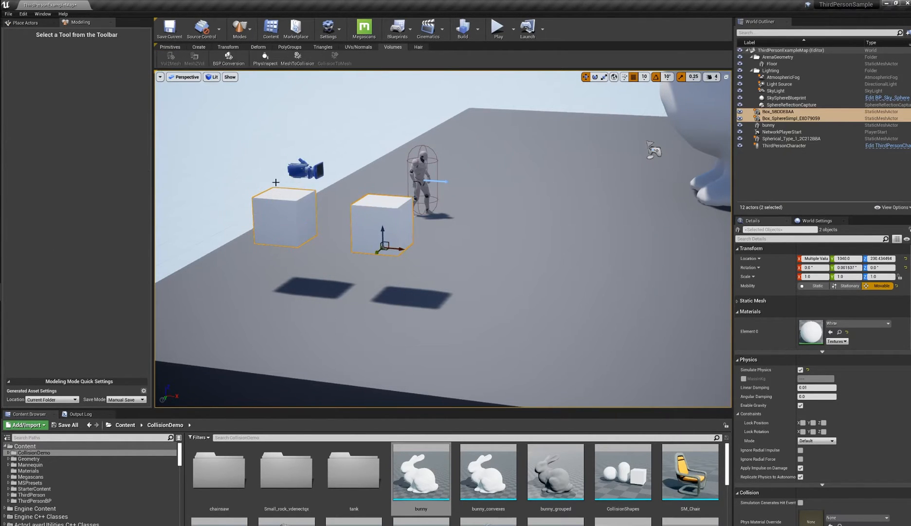
Deselect the two floating boxes and run the level in Simulate mode so they drop onto the floor
{"action": "left_click", "coordinate": [238, 140]}
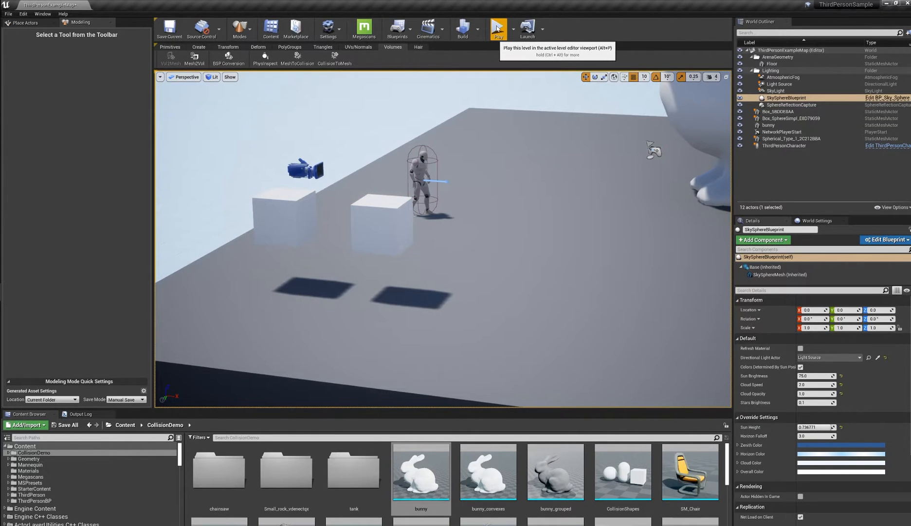
{"action": "left_click", "coordinate": [513, 29]}
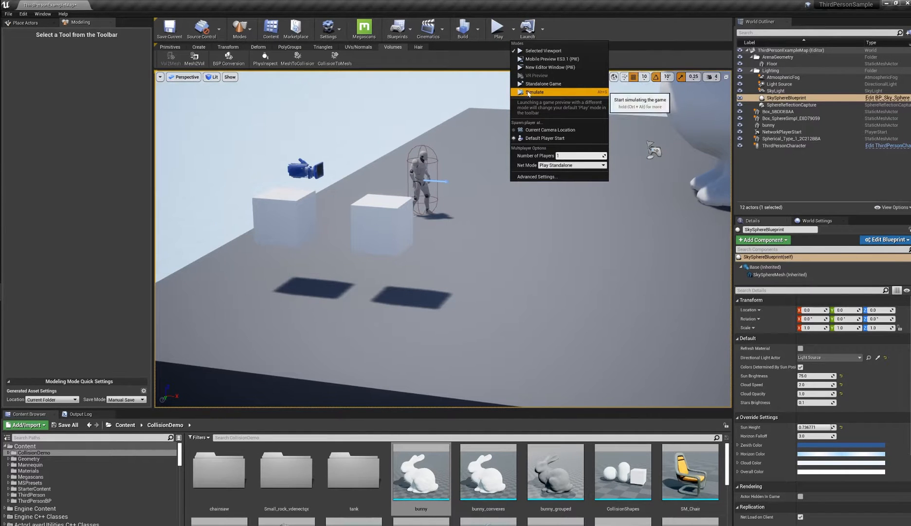
{"action": "left_click", "coordinate": [534, 91]}
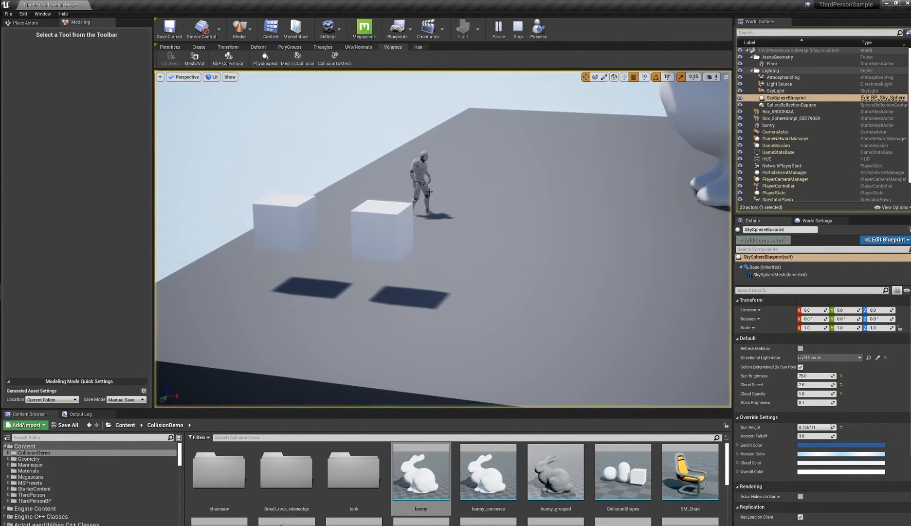
Turn on the Collision display, compare the collision shapes of the two dropped boxes and the character, and turn it off
{"action": "mouse_move", "coordinate": [368, 252]}
{"action": "left_mouse_down", "text": "alt"}
{"action": "mouse_move", "coordinate": [406, 239]}
{"action": "mouse_move", "coordinate": [390, 187]}
{"action": "mouse_move", "coordinate": [370, 252]}
{"action": "left_mouse_up", "text": "alt"}
{"action": "left_click", "coordinate": [232, 78]}
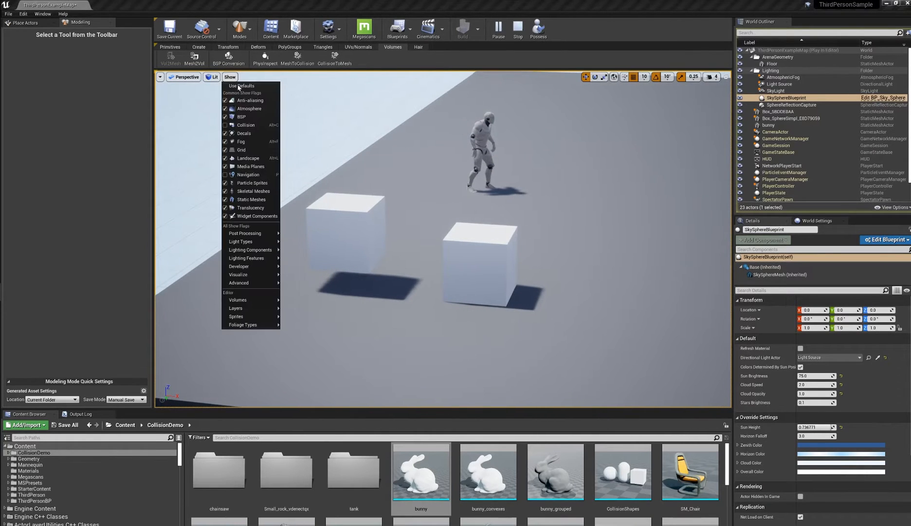
{"action": "left_click", "coordinate": [245, 128]}
{"action": "left_click_drag", "start_coordinate": [358, 202], "coordinate": [336, 185], "text": "alt"}
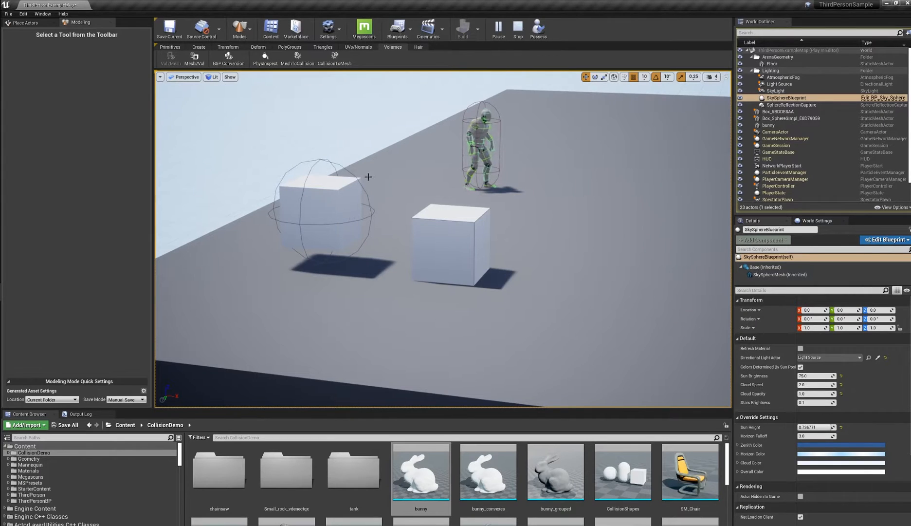
{"action": "middle_click_drag", "start_coordinate": [368, 176], "coordinate": [361, 192]}
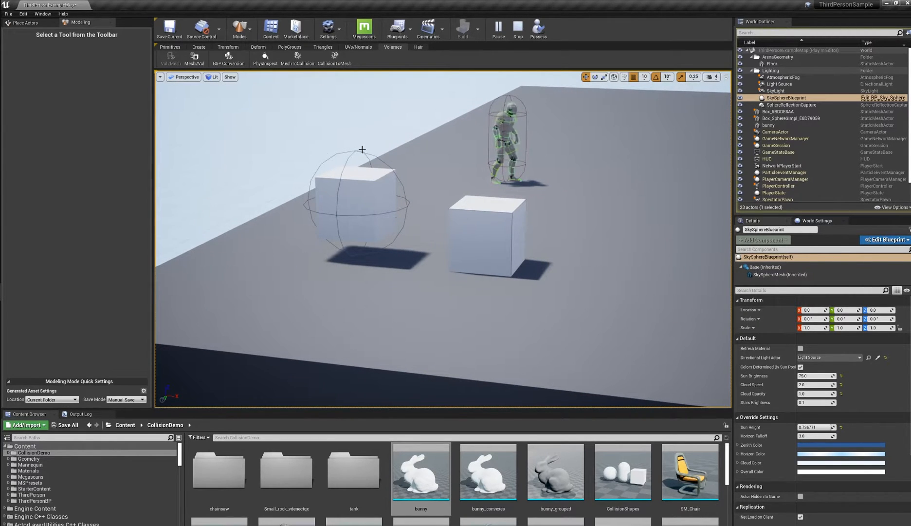
{"action": "scroll", "coordinate": [434, 175], "scroll_direction": "up", "scroll_amount": 3}
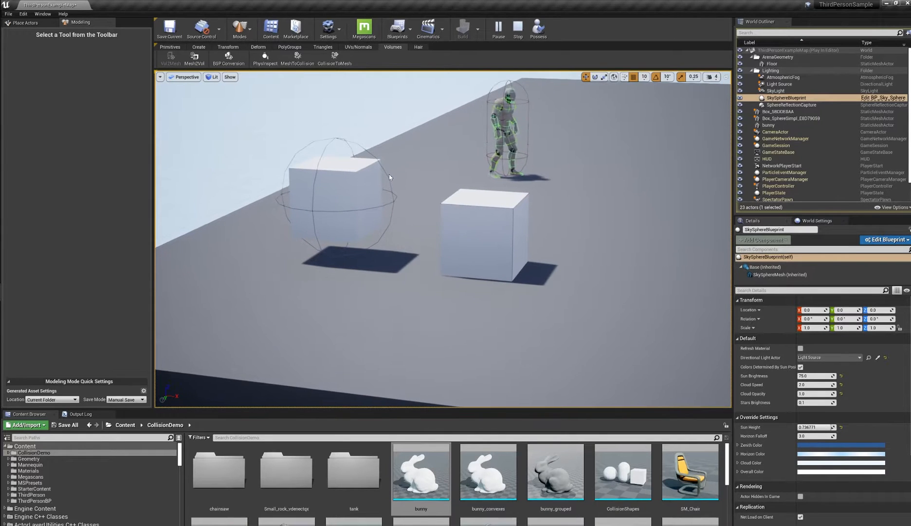
{"action": "left_click", "coordinate": [230, 77]}
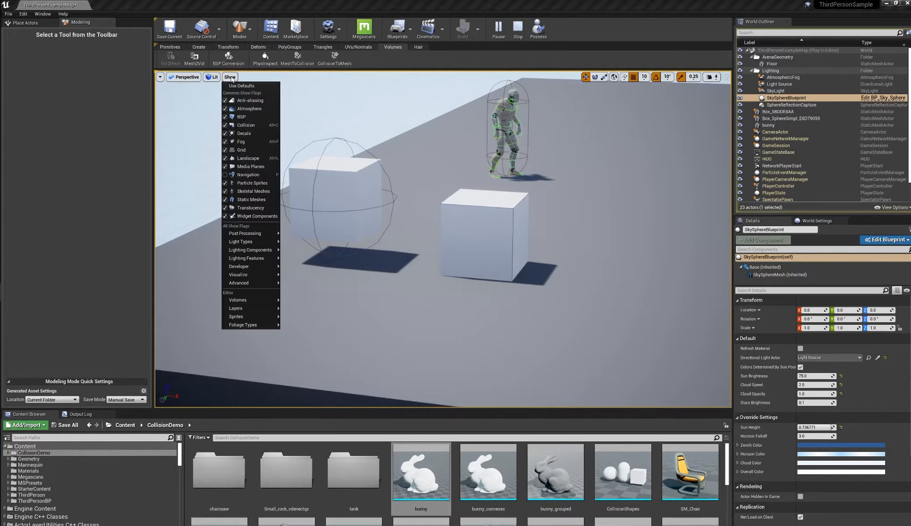
{"action": "left_click", "coordinate": [225, 125]}
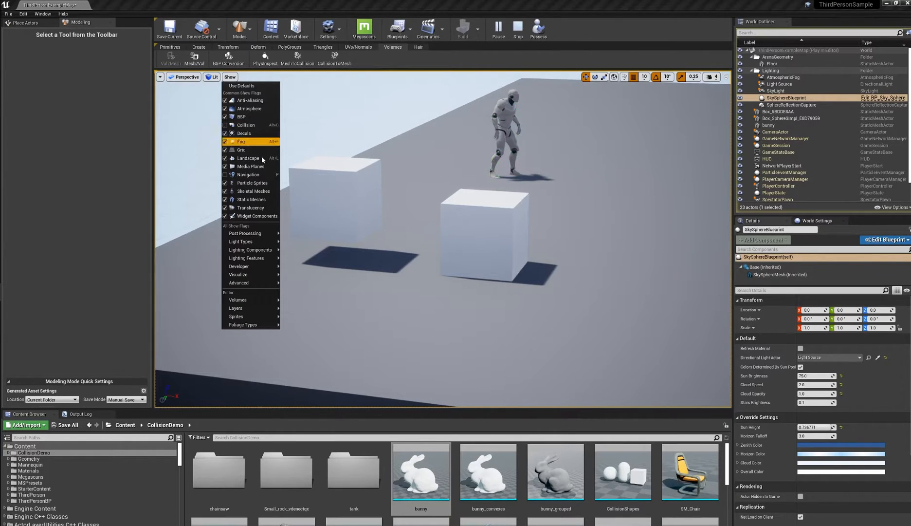
{"action": "left_click", "coordinate": [431, 169]}
Place the CollisionShapes mesh on the floor between the small boxes and the bunny, at about X -1070, Y 570, Z 130
{"action": "mouse_move", "coordinate": [499, 219]}
{"action": "right_mouse_down"}
{"action": "mouse_move", "coordinate": [487, 202]}
{"action": "mouse_move", "coordinate": [499, 219]}
{"action": "right_mouse_up"}
{"action": "left_click_drag", "start_coordinate": [623, 469], "coordinate": [485, 201]}
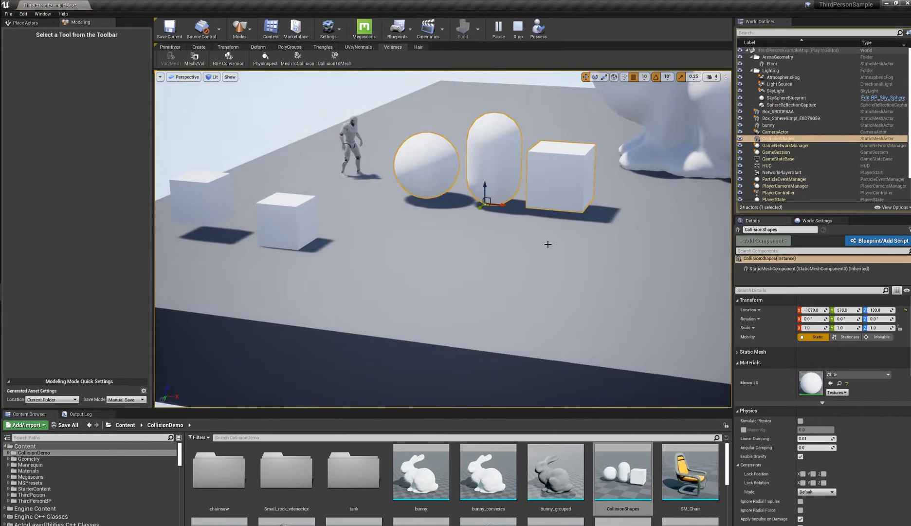
{"action": "key", "text": "f"}
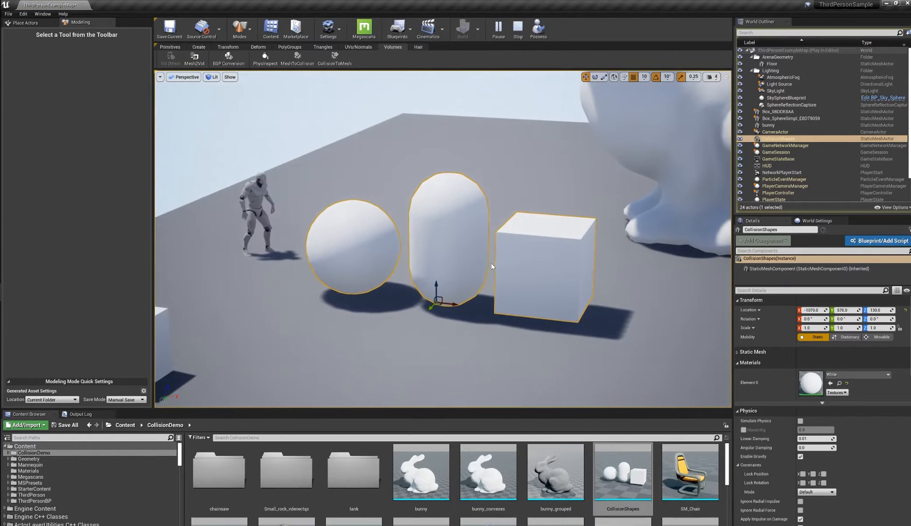
{"action": "right_click_drag", "start_coordinate": [492, 267], "coordinate": [511, 261]}
{"action": "key", "text": "w"}
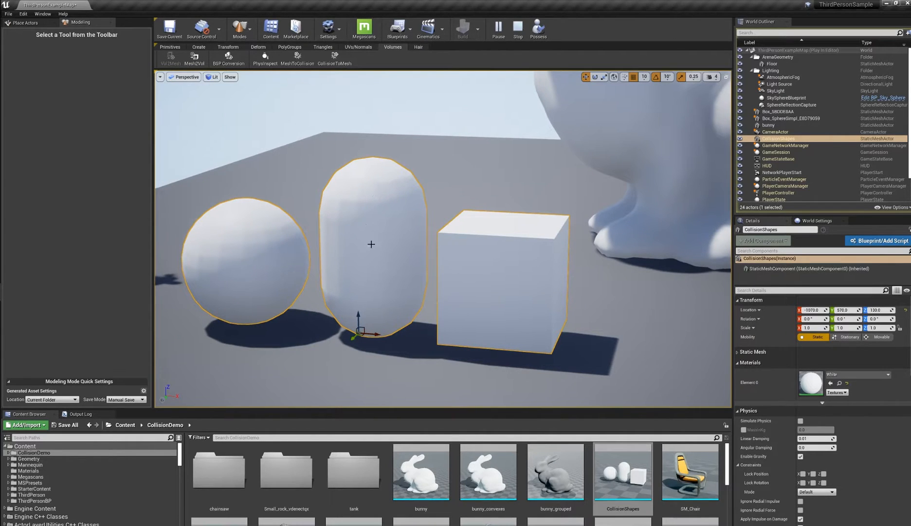
Examine the sphere, capsule and box of the CollisionShapes mesh from several angles
{"action": "left_click_drag", "start_coordinate": [548, 264], "coordinate": [503, 264], "text": "alt"}
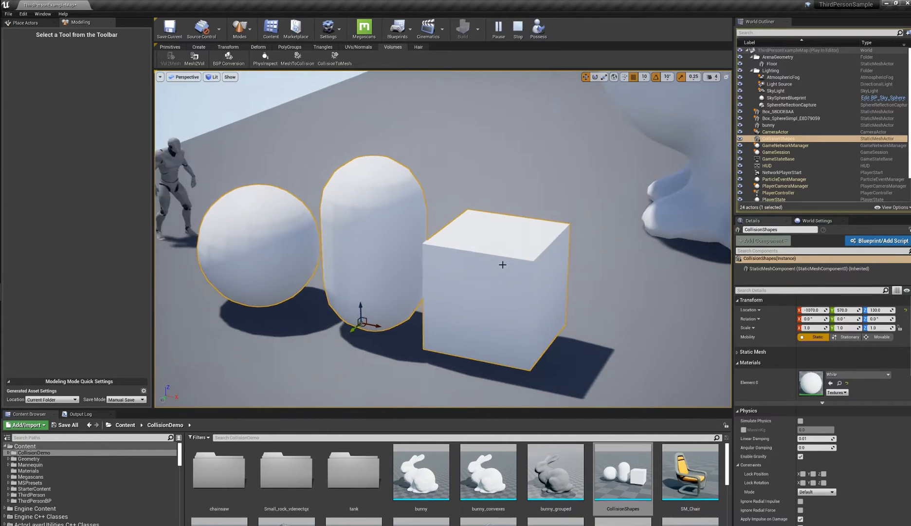
{"action": "mouse_move", "coordinate": [279, 250]}
{"action": "left_mouse_down", "text": "alt"}
{"action": "mouse_move", "coordinate": [263, 250]}
{"action": "mouse_move", "coordinate": [284, 248]}
{"action": "left_mouse_up", "text": "alt"}
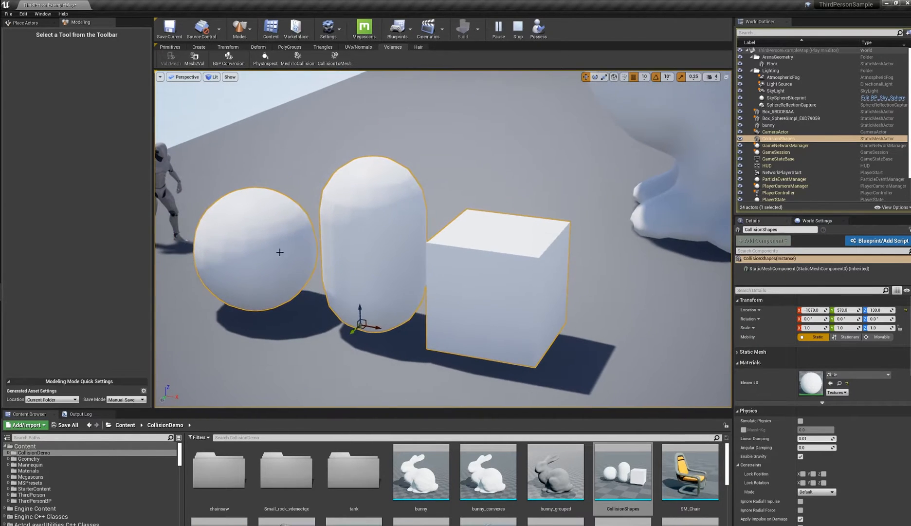
{"action": "middle_click_drag", "start_coordinate": [293, 216], "coordinate": [334, 202], "text": "alt"}
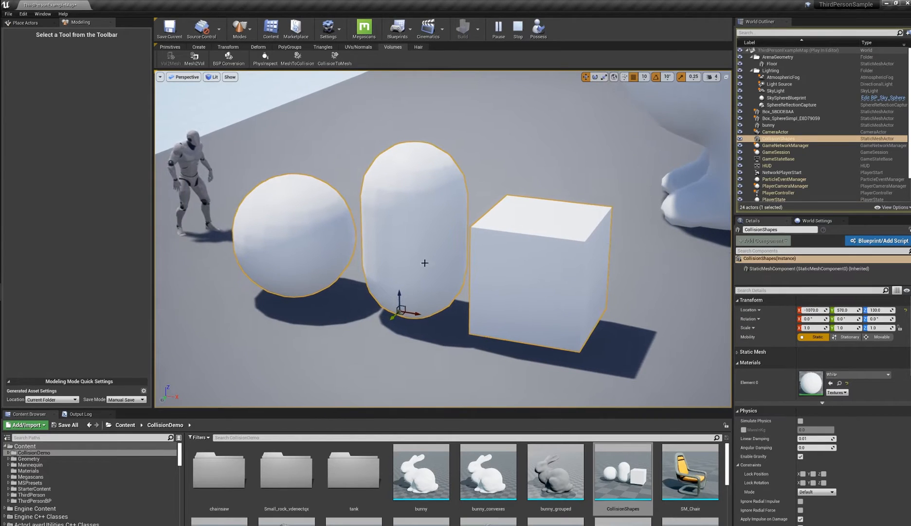
{"action": "scroll", "coordinate": [424, 262], "scroll_direction": "down", "scroll_amount": 2}
{"action": "middle_click", "coordinate": [425, 257], "text": "alt"}
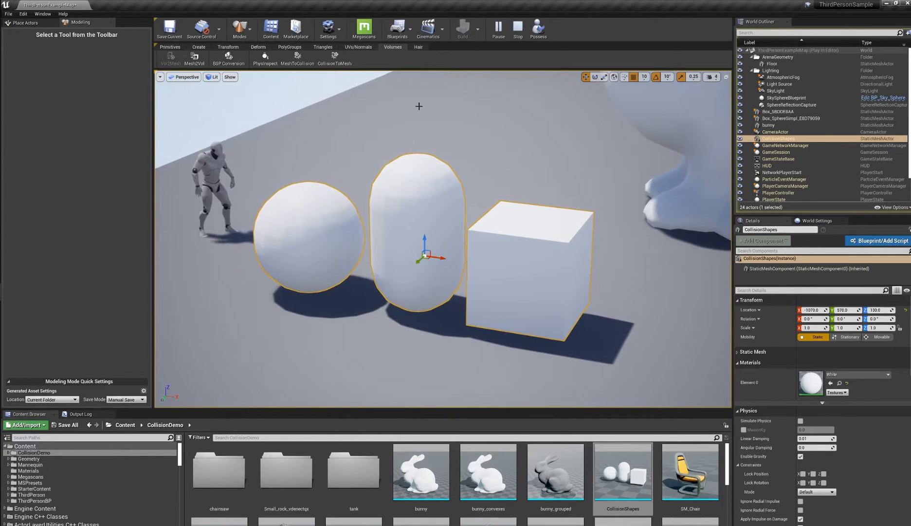
{"action": "left_click_drag", "start_coordinate": [418, 183], "coordinate": [439, 191], "text": "alt"}
{"action": "left_click", "coordinate": [566, 259]}
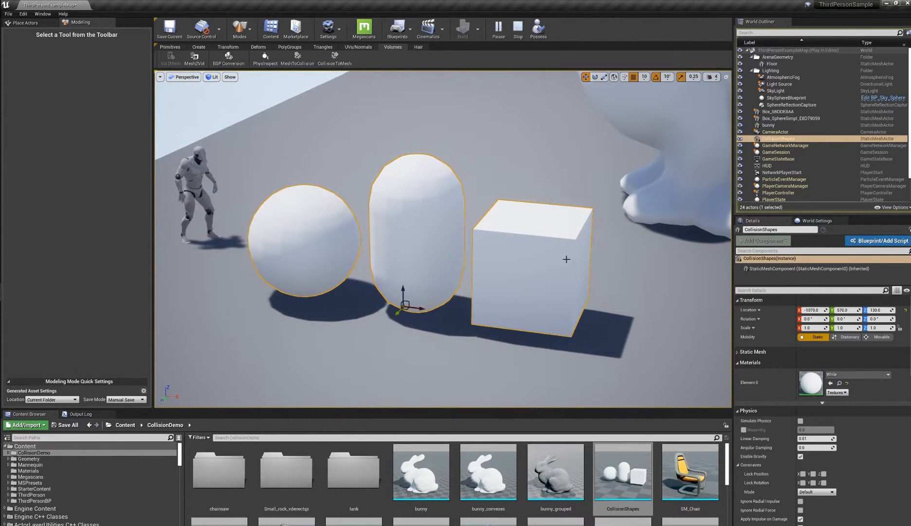
{"action": "left_click_drag", "start_coordinate": [566, 259], "coordinate": [503, 256], "text": "alt"}
{"action": "mouse_move", "coordinate": [364, 249]}
{"action": "right_mouse_down"}
{"action": "mouse_move", "coordinate": [397, 255]}
{"action": "mouse_move", "coordinate": [362, 249]}
{"action": "right_mouse_up"}
{"action": "right_click_drag", "start_coordinate": [645, 268], "coordinate": [625, 288]}
{"action": "mouse_move", "coordinate": [599, 268]}
{"action": "left_mouse_down", "text": "alt"}
{"action": "mouse_move", "coordinate": [565, 266]}
{"action": "mouse_move", "coordinate": [599, 268]}
{"action": "left_mouse_up", "text": "alt"}
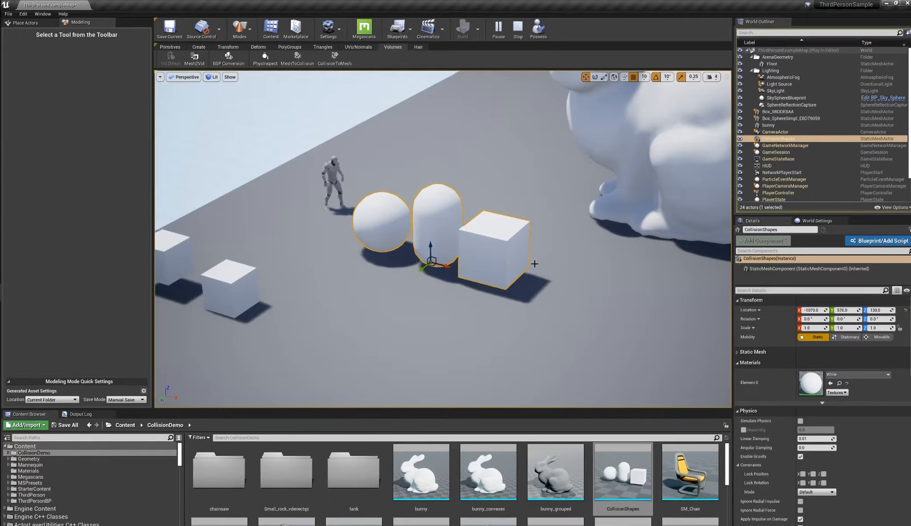
Draw a freehand five-sided polygon on the floor in front of the bunny, extrude it upward into a solid block and complete it
{"action": "middle_click_drag", "start_coordinate": [572, 269], "coordinate": [389, 234], "text": "alt"}
{"action": "left_click_drag", "start_coordinate": [573, 270], "coordinate": [516, 255], "text": "alt"}
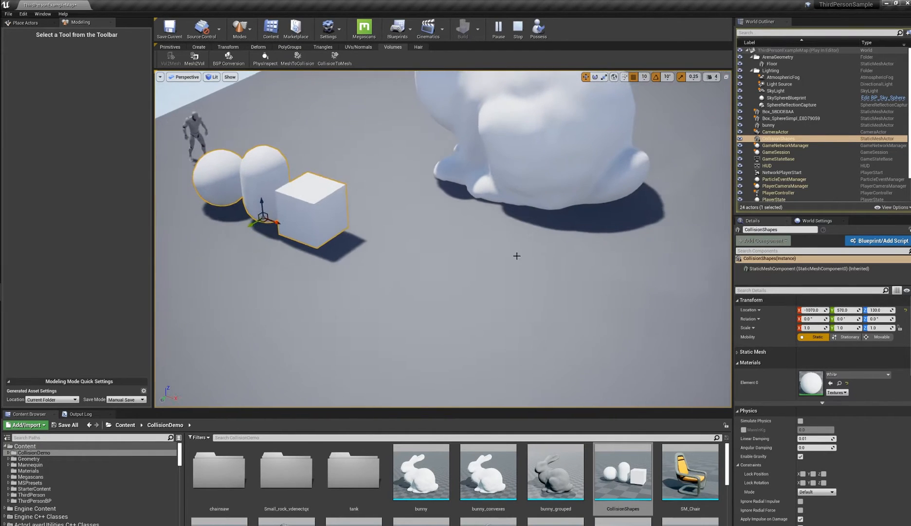
{"action": "left_click", "coordinate": [306, 106]}
{"action": "left_click", "coordinate": [234, 48]}
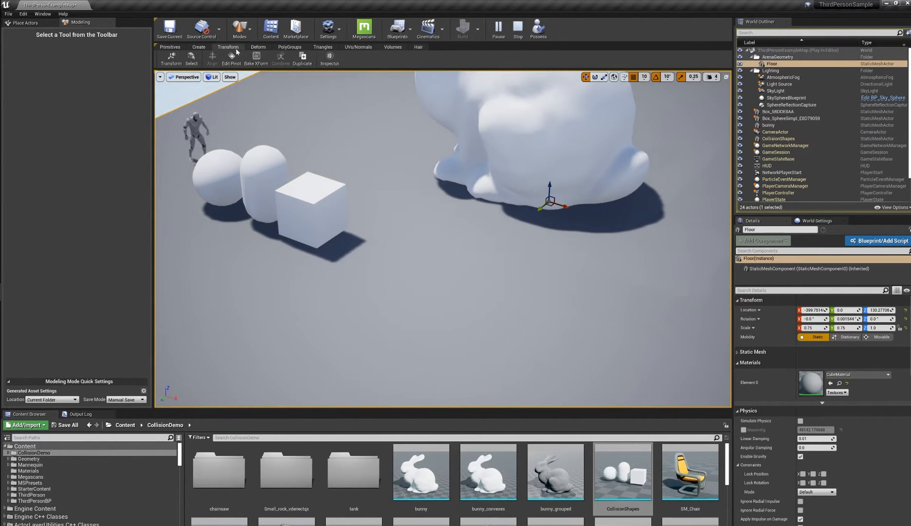
{"action": "left_click", "coordinate": [199, 47]}
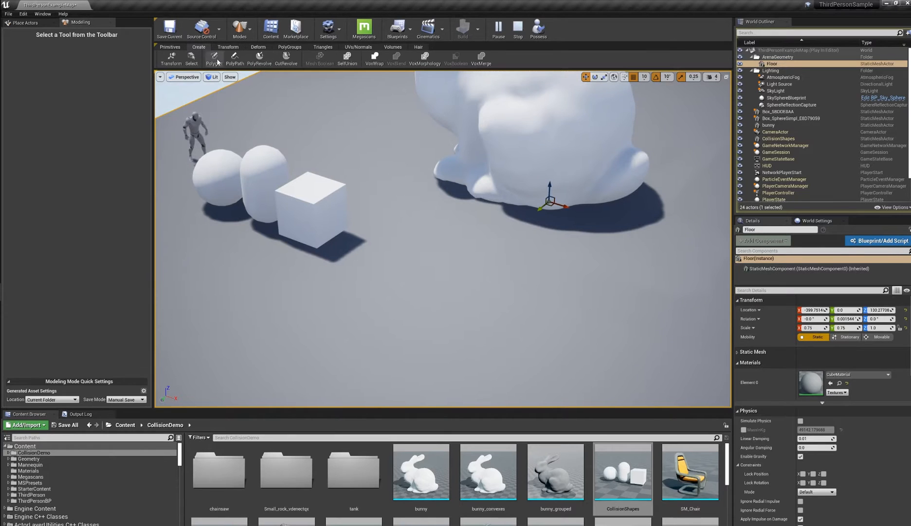
{"action": "left_click", "coordinate": [236, 58]}
{"action": "scroll", "coordinate": [502, 227], "scroll_direction": "up", "scroll_amount": 3}
{"action": "middle_click_drag", "start_coordinate": [502, 228], "coordinate": [502, 212], "text": "alt"}
{"action": "left_click", "coordinate": [431, 269], "text": "ctrl"}
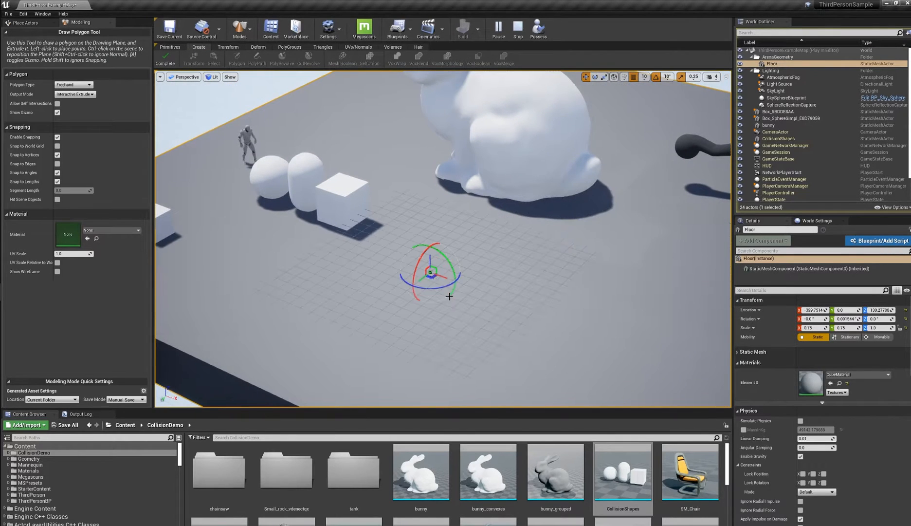
{"action": "left_click_drag", "start_coordinate": [422, 222], "coordinate": [416, 246], "text": "alt"}
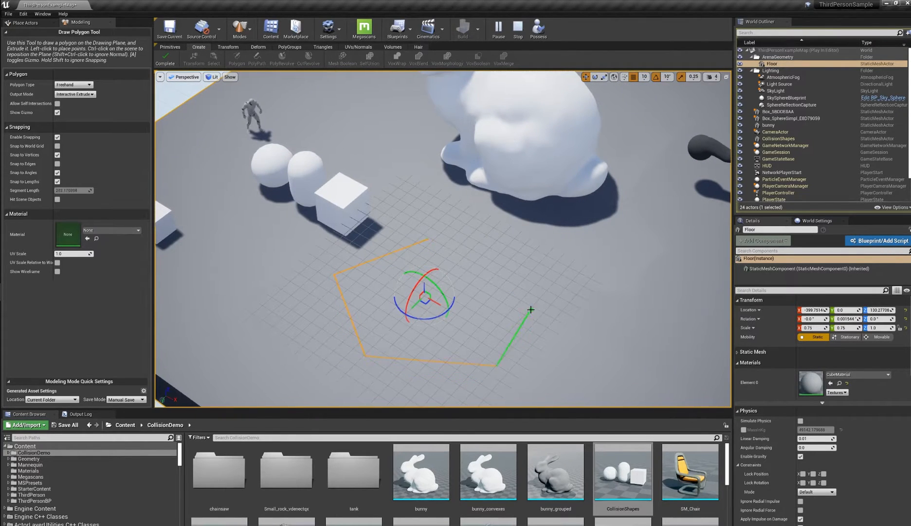
{"action": "left_click", "coordinate": [431, 239]}
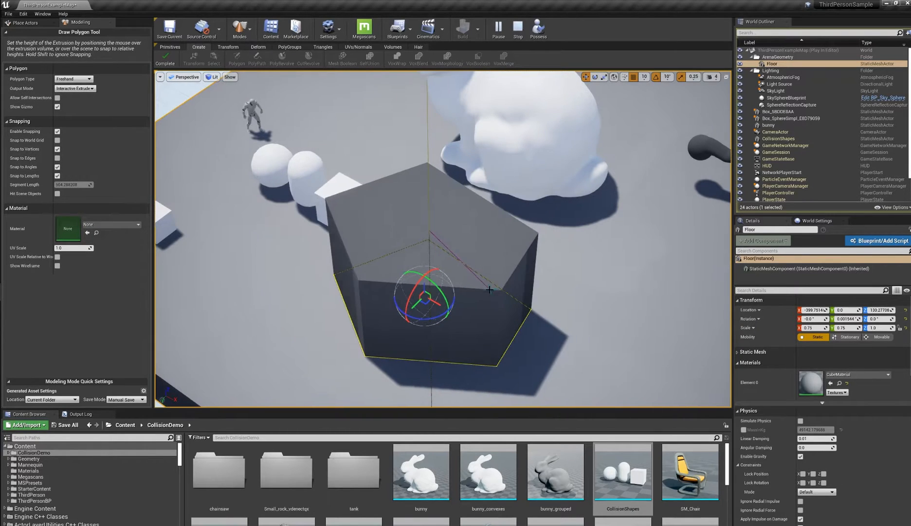
{"action": "left_click", "coordinate": [489, 288]}
{"action": "left_click", "coordinate": [165, 59]}
Inspect the faces and corners of the extruded five-sided block from close up and above
{"action": "left_click_drag", "start_coordinate": [462, 285], "coordinate": [492, 284], "text": "alt"}
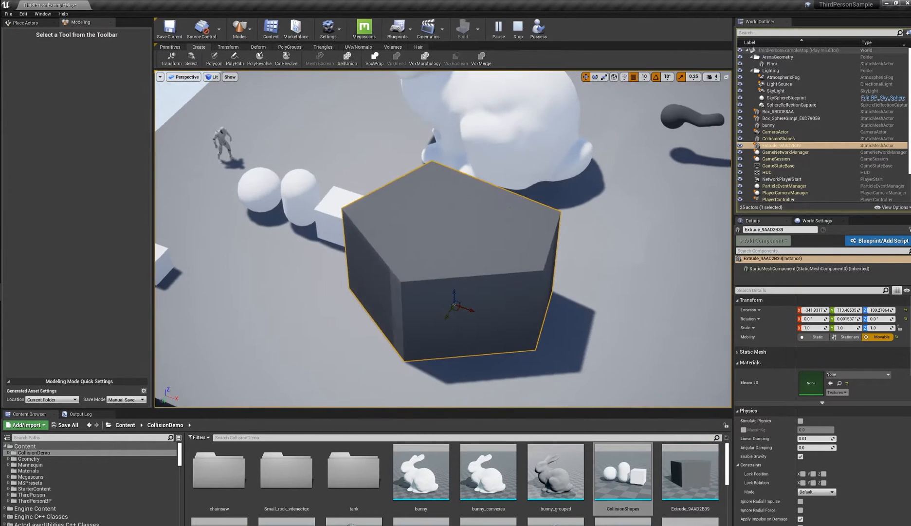
{"action": "middle_click_drag", "start_coordinate": [462, 285], "coordinate": [431, 263], "text": "alt"}
{"action": "right_click_drag", "start_coordinate": [462, 285], "coordinate": [506, 288], "text": "alt"}
{"action": "left_click_drag", "start_coordinate": [462, 285], "coordinate": [426, 286], "text": "alt"}
{"action": "left_click_drag", "start_coordinate": [385, 263], "coordinate": [380, 261], "text": "alt"}
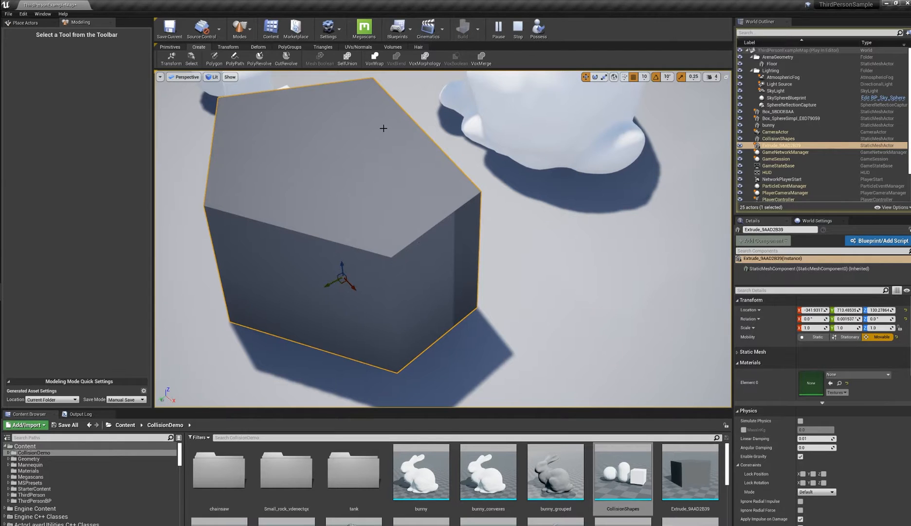
{"action": "left_click_drag", "start_coordinate": [421, 218], "coordinate": [387, 219], "text": "alt"}
Try moving a vertical corner edge of the block inward to make it concave and back outward with PolyEdit, and cancel the edit
{"action": "left_click", "coordinate": [290, 47]}
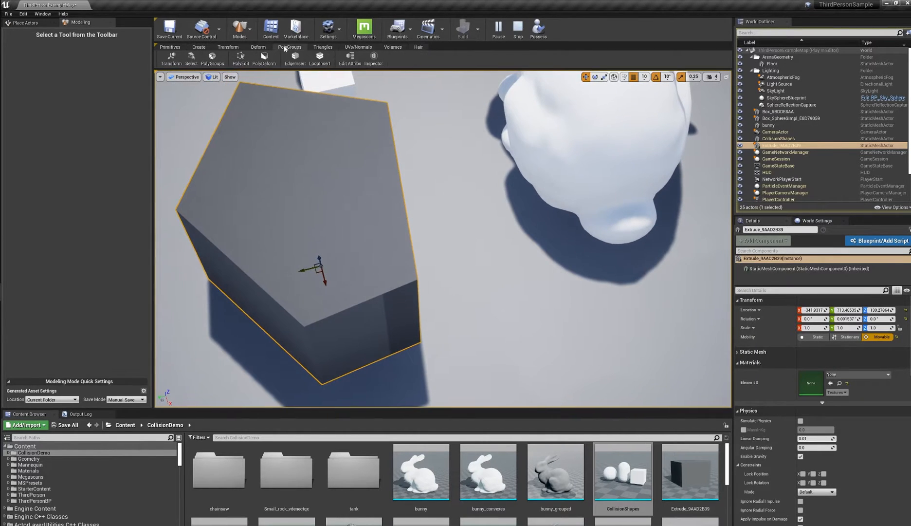
{"action": "left_click", "coordinate": [240, 59]}
{"action": "left_click", "coordinate": [418, 307]}
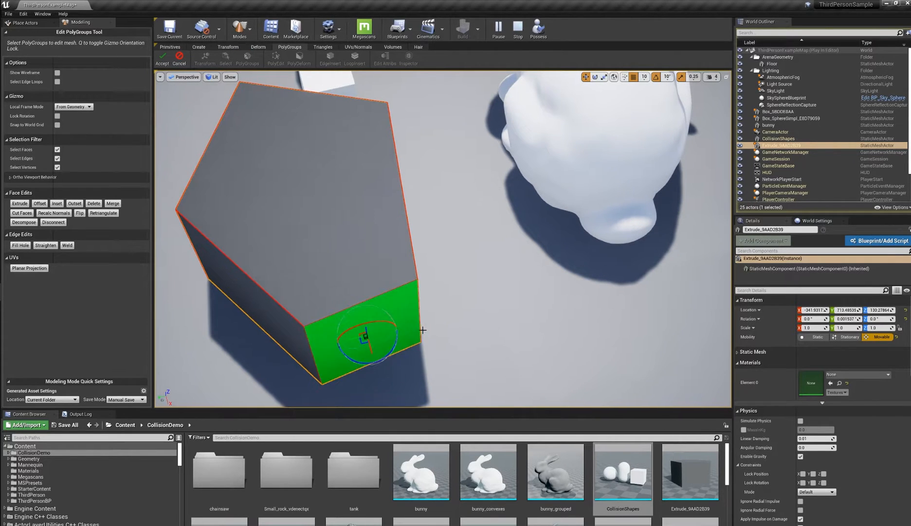
{"action": "left_click", "coordinate": [420, 317]}
{"action": "left_click", "coordinate": [419, 317]}
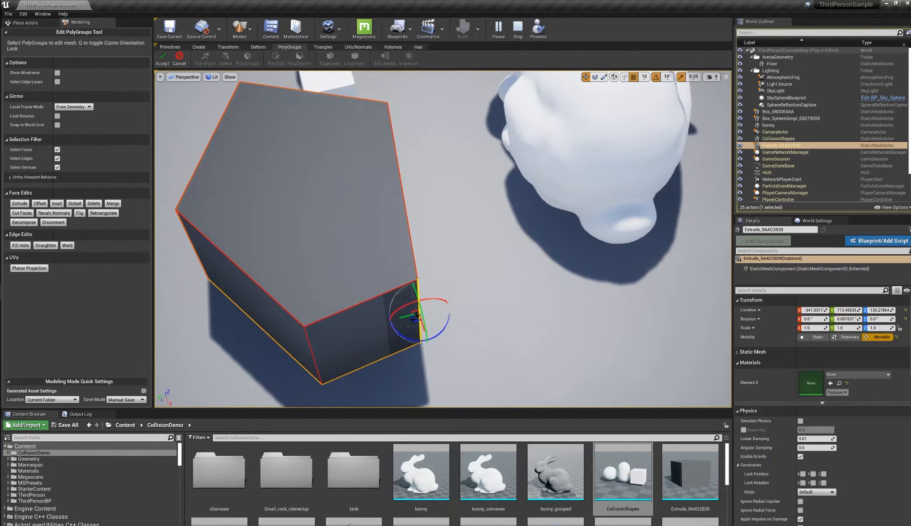
{"action": "left_click_drag", "start_coordinate": [414, 319], "coordinate": [332, 248]}
{"action": "left_click_drag", "start_coordinate": [425, 271], "coordinate": [448, 284], "text": "alt"}
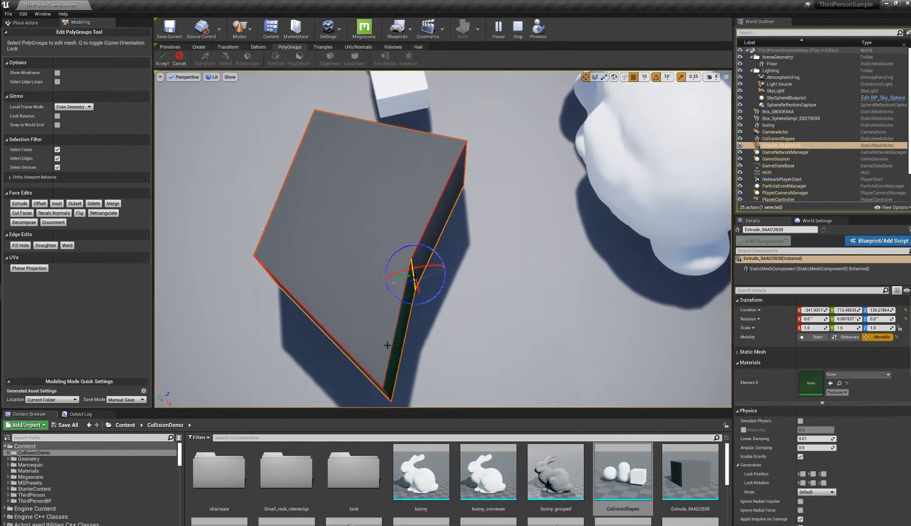
{"action": "left_click_drag", "start_coordinate": [526, 305], "coordinate": [525, 293], "text": "alt"}
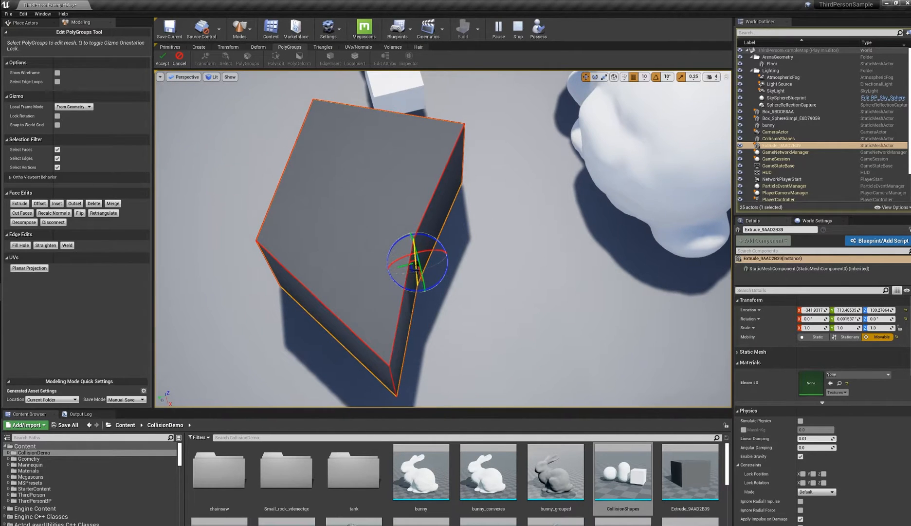
{"action": "left_click_drag", "start_coordinate": [415, 269], "coordinate": [439, 277]}
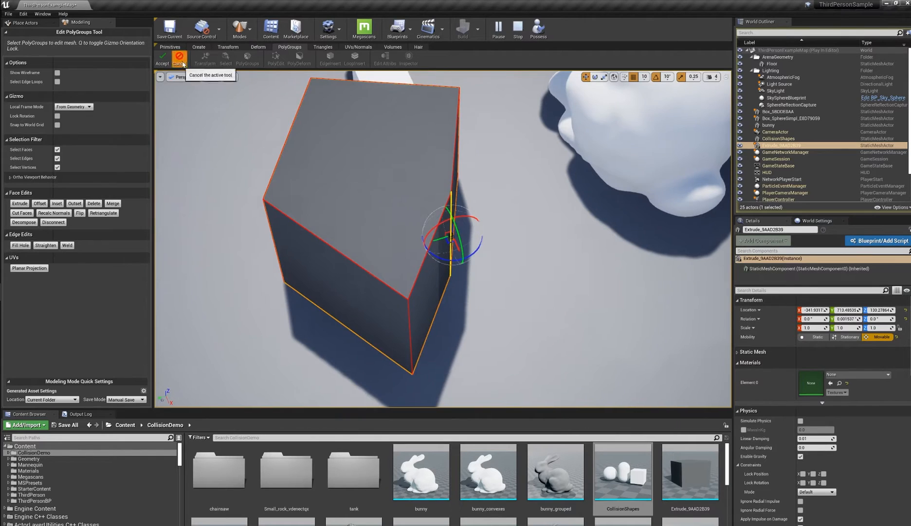
{"action": "left_click", "coordinate": [179, 57]}
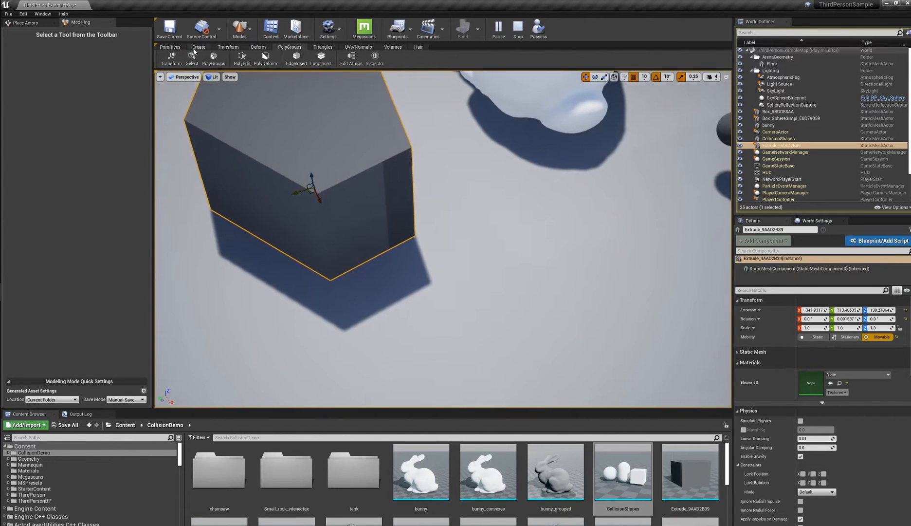
Delete the dark sculpted mesh floating beside the bunny
{"action": "middle_click_drag", "start_coordinate": [484, 227], "coordinate": [599, 189]}
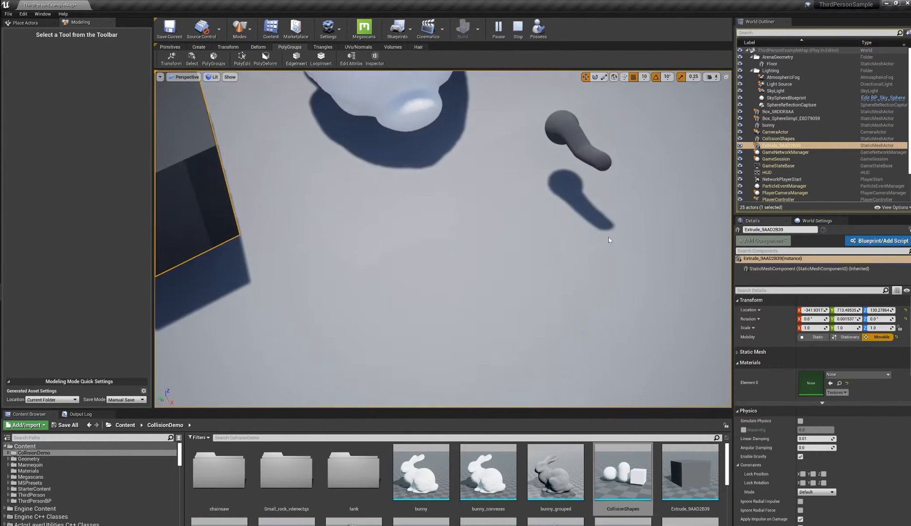
{"action": "left_click", "coordinate": [571, 140]}
{"action": "key", "text": "Delete"}
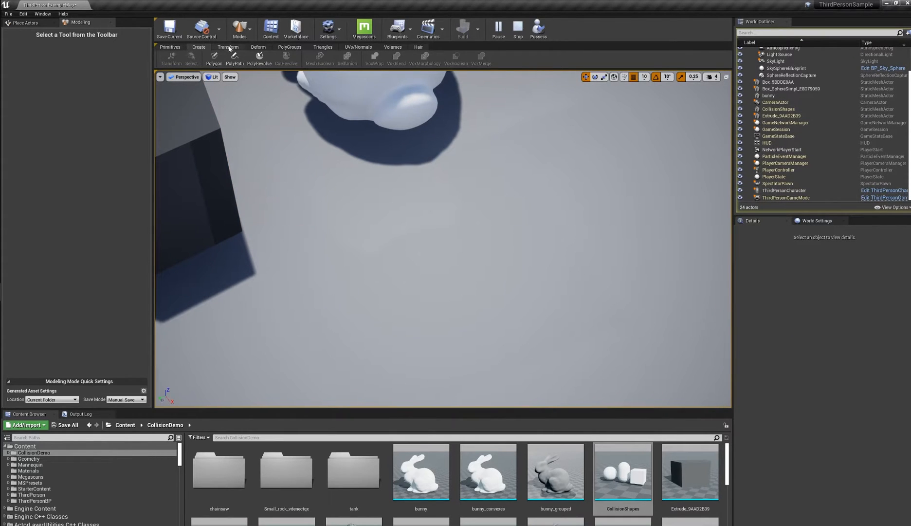
Place a spherical box primitive on the floor in front of the bunny, complete it and frame it in the view
{"action": "left_click", "coordinate": [170, 47]}
{"action": "left_click", "coordinate": [418, 56]}
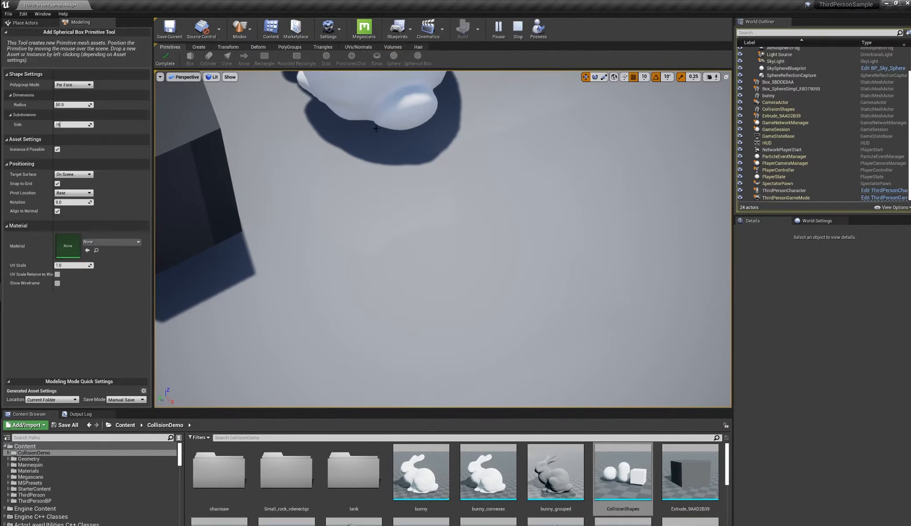
{"action": "left_click", "coordinate": [381, 295]}
{"action": "left_click", "coordinate": [166, 58]}
{"action": "key", "text": "f"}
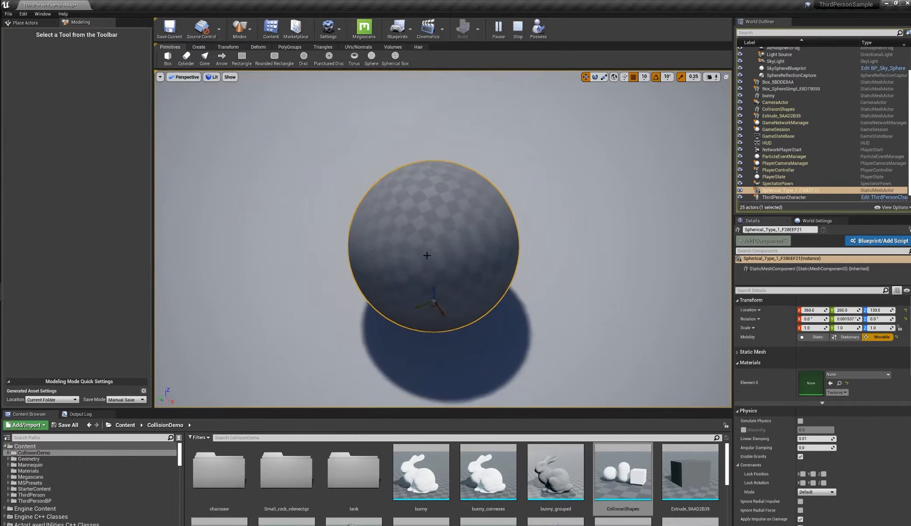
Slice a cap off the top of the new sphere with a horizontal Plane Cut and accept it
{"action": "left_click_drag", "start_coordinate": [427, 255], "coordinate": [481, 302], "text": "alt"}
{"action": "scroll", "coordinate": [480, 266], "scroll_direction": "down", "scroll_amount": 2}
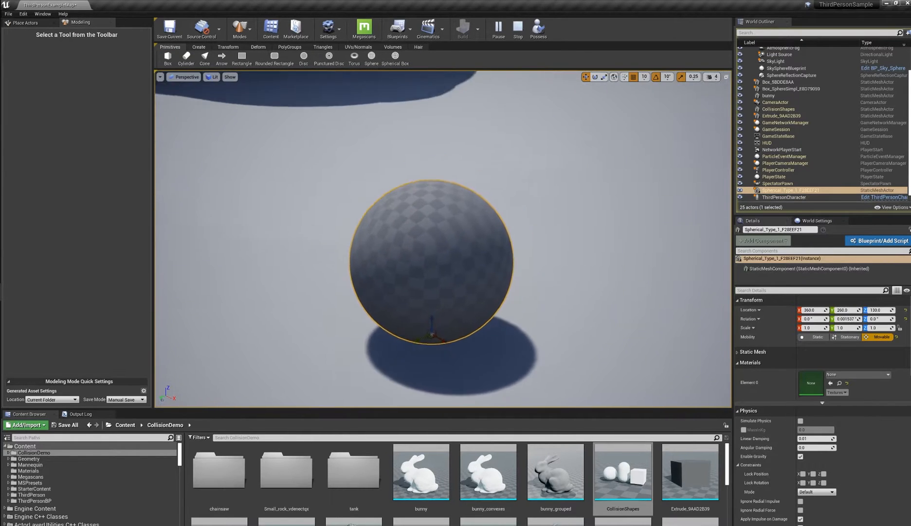
{"action": "mouse_move", "coordinate": [506, 269]}
{"action": "right_mouse_down"}
{"action": "mouse_move", "coordinate": [524, 258]}
{"action": "mouse_move", "coordinate": [510, 282]}
{"action": "mouse_move", "coordinate": [516, 272]}
{"action": "mouse_move", "coordinate": [507, 269]}
{"action": "right_mouse_up"}
{"action": "scroll", "coordinate": [506, 268], "scroll_direction": "down", "scroll_amount": 2}
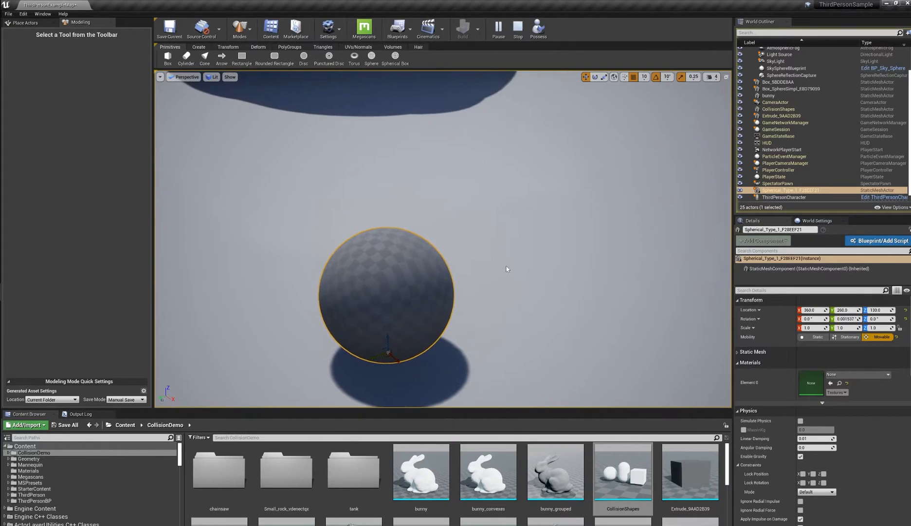
{"action": "scroll", "coordinate": [506, 268], "scroll_direction": "down", "scroll_amount": 4}
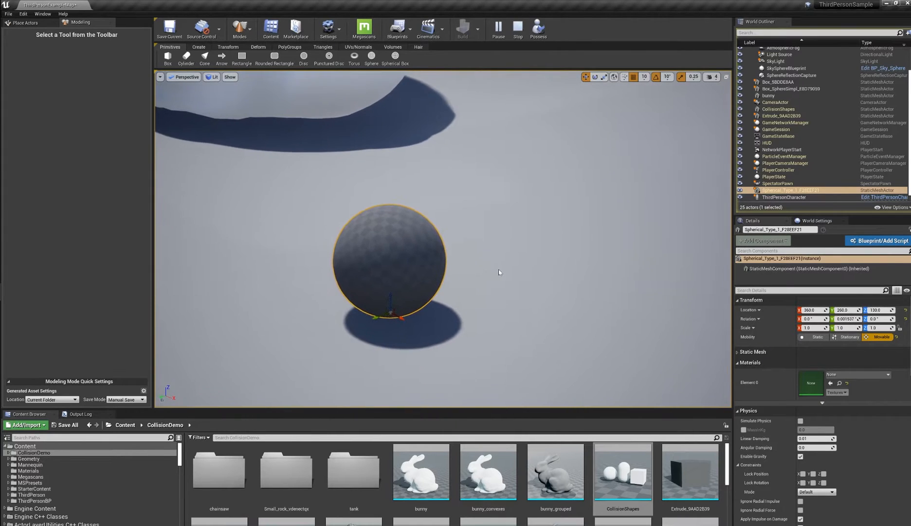
{"action": "scroll", "coordinate": [499, 272], "scroll_direction": "down", "scroll_amount": 2}
{"action": "scroll", "coordinate": [499, 272], "scroll_direction": "up", "scroll_amount": 1}
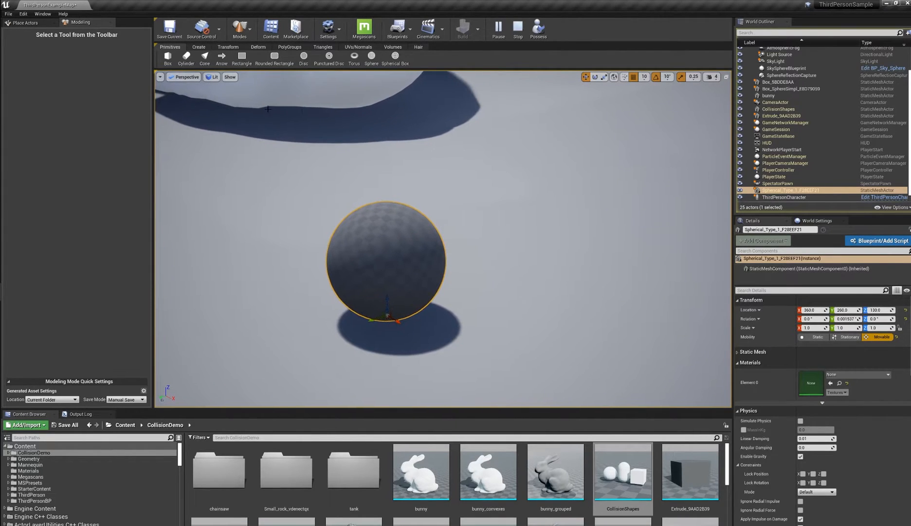
{"action": "left_click", "coordinate": [324, 47]}
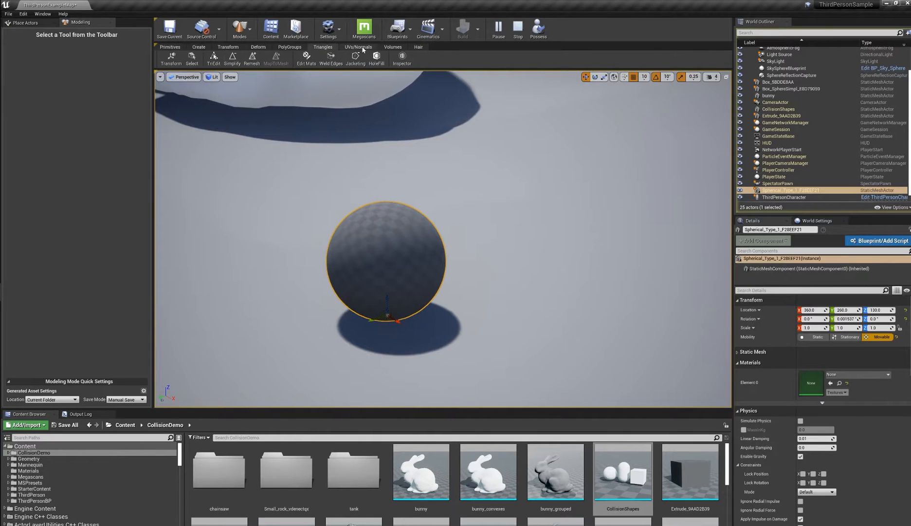
{"action": "left_click", "coordinate": [363, 48]}
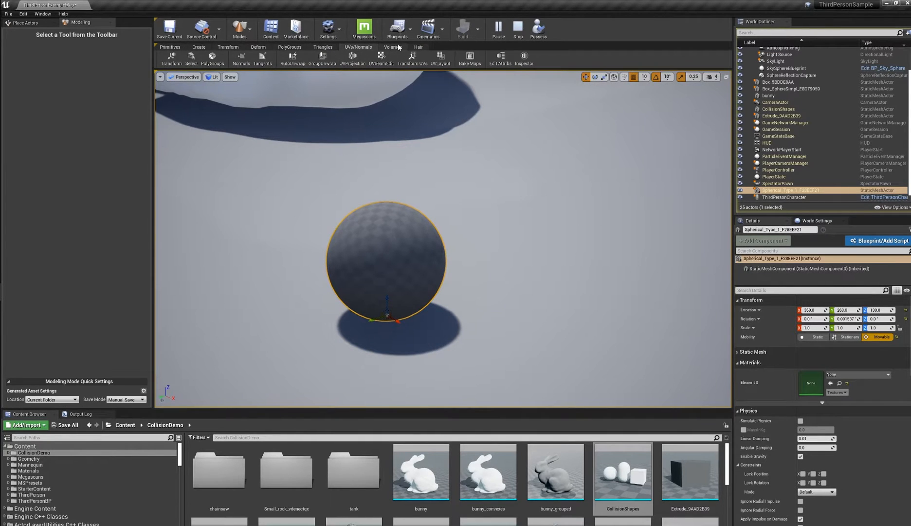
{"action": "left_click", "coordinate": [397, 47]}
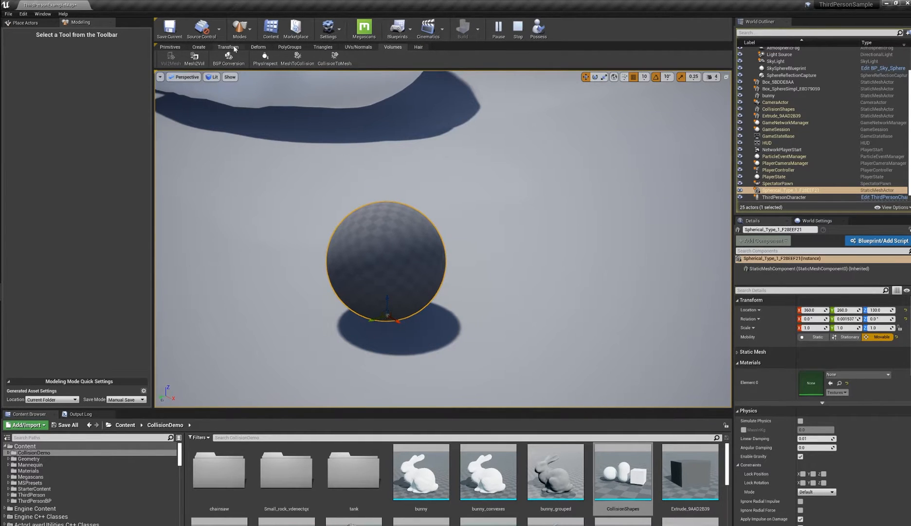
{"action": "left_click", "coordinate": [233, 47]}
{"action": "left_click", "coordinate": [259, 47]}
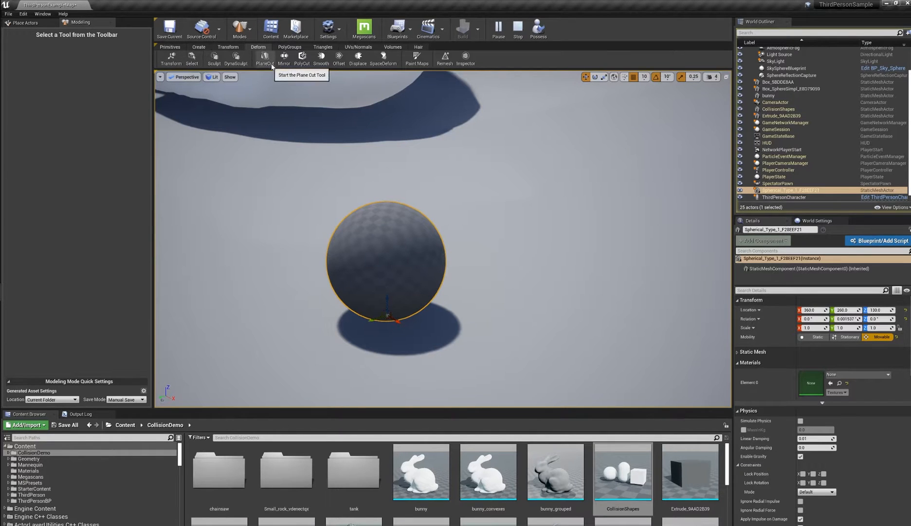
{"action": "left_click", "coordinate": [265, 57]}
{"action": "left_click_drag", "start_coordinate": [381, 258], "coordinate": [378, 213]}
{"action": "scroll", "coordinate": [469, 276], "scroll_direction": "up", "scroll_amount": 5}
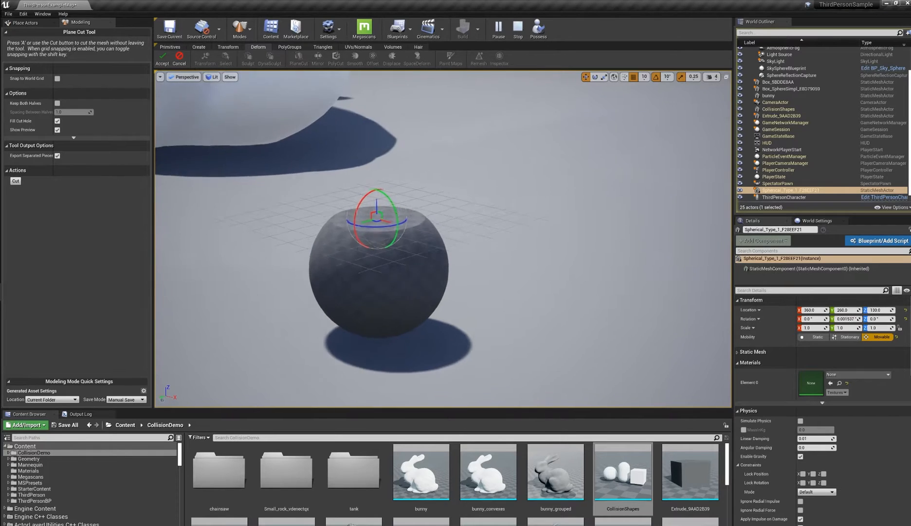
{"action": "key", "text": "Return"}
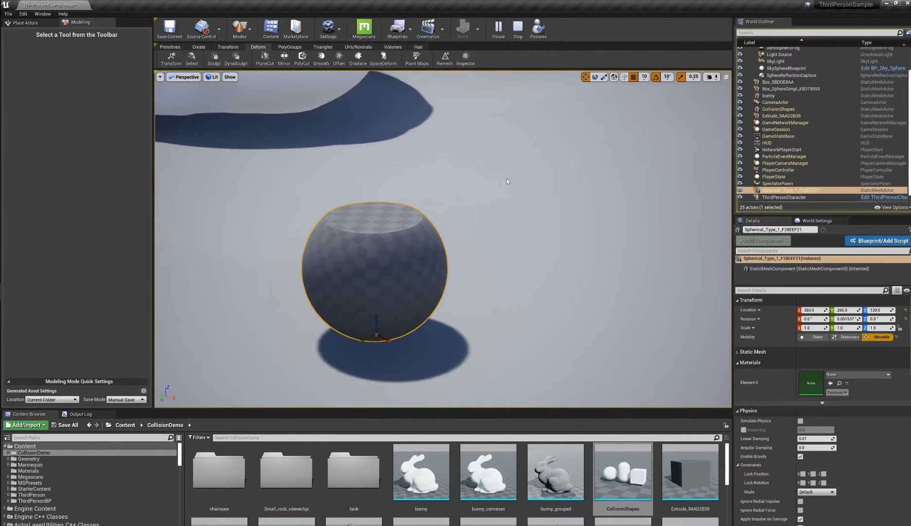
Cut a second, slanted flat face into the upper front of the sphere with Plane Cut and accept it
{"action": "scroll", "coordinate": [288, 102], "scroll_direction": "down", "scroll_amount": 3}
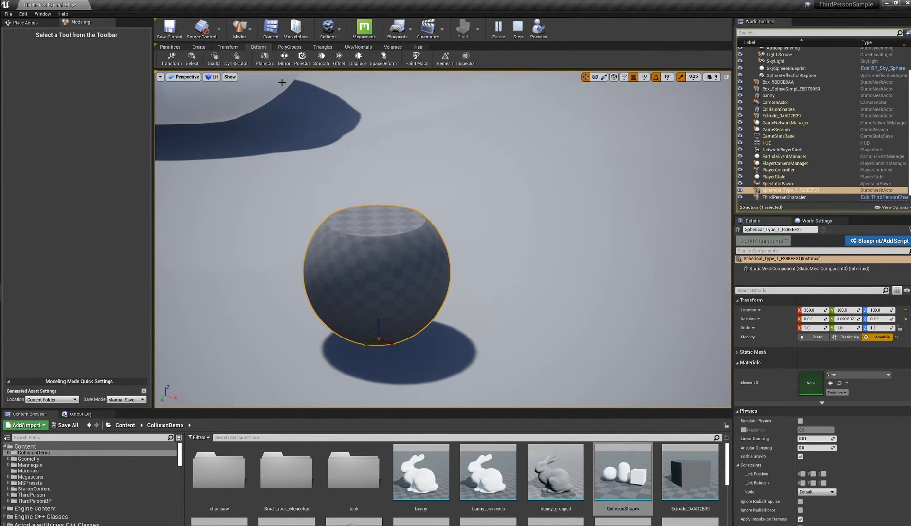
{"action": "left_click", "coordinate": [262, 59]}
{"action": "left_click_drag", "start_coordinate": [386, 259], "coordinate": [409, 260]}
{"action": "mouse_move", "coordinate": [545, 316]}
{"action": "left_mouse_down", "text": "alt"}
{"action": "mouse_move", "coordinate": [467, 287]}
{"action": "mouse_move", "coordinate": [502, 316]}
{"action": "mouse_move", "coordinate": [540, 306]}
{"action": "left_mouse_up", "text": "alt"}
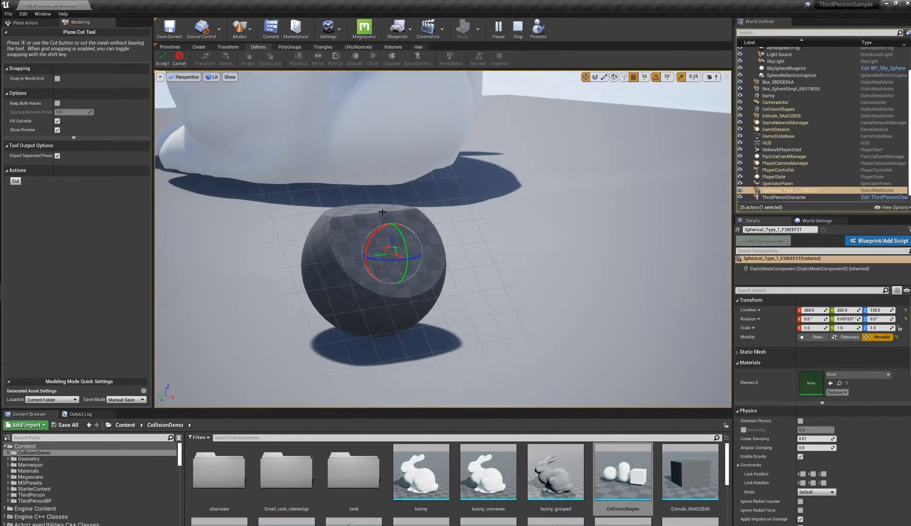
{"action": "left_click", "coordinate": [163, 62]}
Cut a third slanted flat face into the sphere beside the second one with Plane Cut and accept it
{"action": "left_click_drag", "start_coordinate": [322, 118], "coordinate": [272, 116], "text": "alt"}
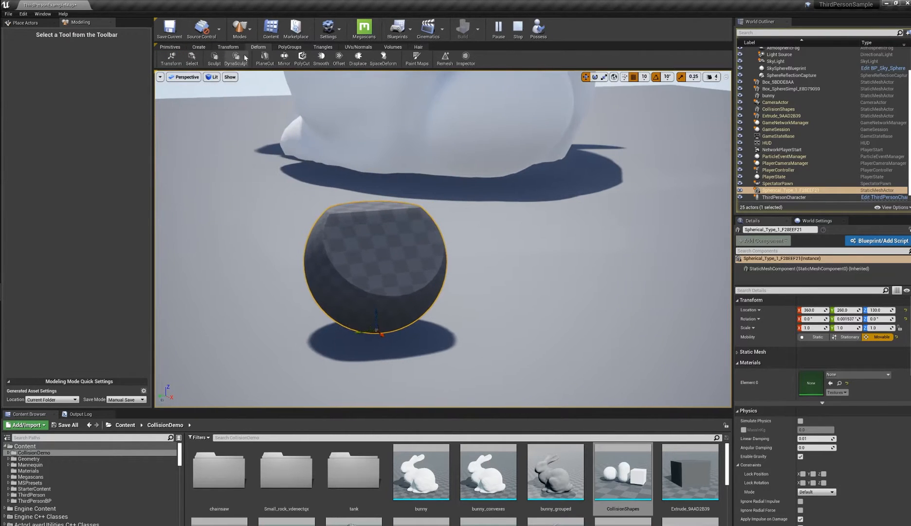
{"action": "left_click", "coordinate": [266, 59]}
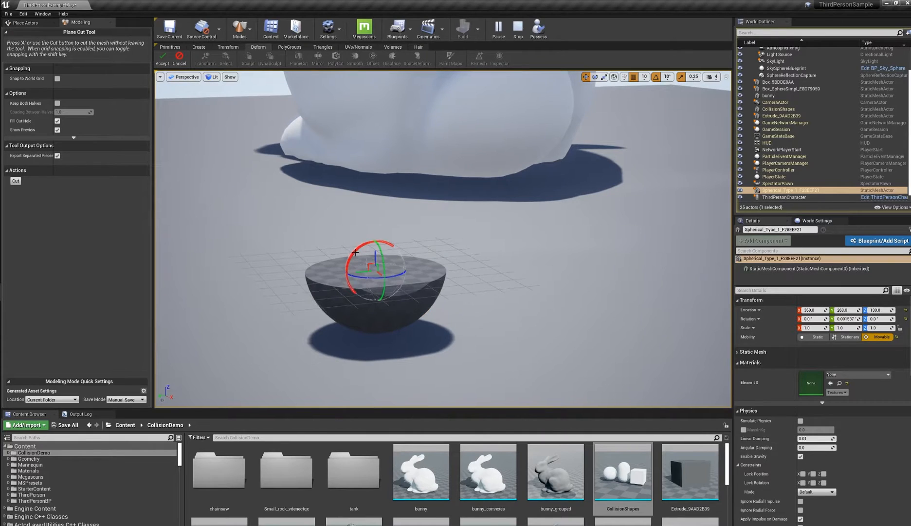
{"action": "left_click_drag", "start_coordinate": [356, 252], "coordinate": [336, 251]}
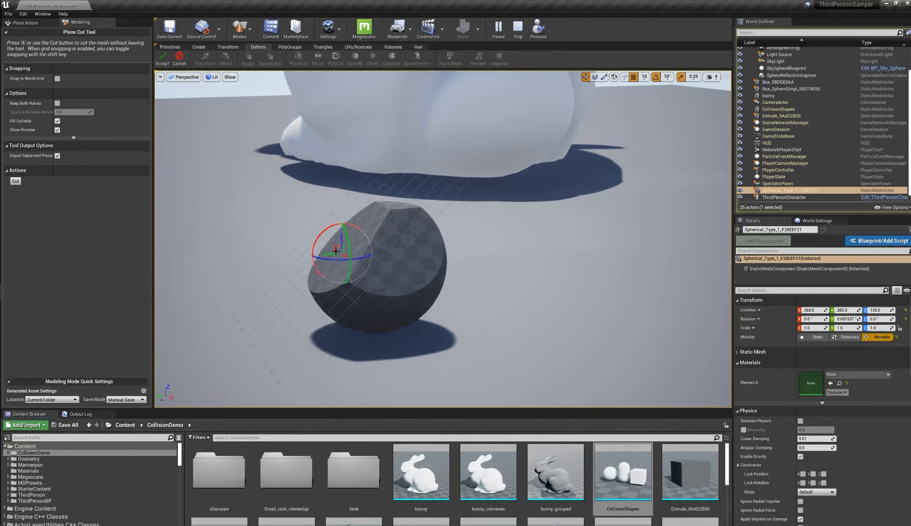
{"action": "left_click", "coordinate": [163, 59]}
Examine the flat cut faces and the remaining rounded surface of the sliced sphere from several sides
{"action": "left_click_drag", "start_coordinate": [517, 232], "coordinate": [468, 210], "text": "alt"}
{"action": "middle_click_drag", "start_coordinate": [392, 226], "coordinate": [397, 293], "text": "alt"}
{"action": "left_click_drag", "start_coordinate": [397, 293], "coordinate": [407, 239], "text": "alt"}
{"action": "right_click_drag", "start_coordinate": [406, 238], "coordinate": [482, 238], "text": "alt"}
{"action": "key", "text": "alt+1"}
{"action": "mouse_move", "coordinate": [426, 273]}
{"action": "left_mouse_down", "text": "alt"}
{"action": "mouse_move", "coordinate": [453, 244]}
{"action": "mouse_move", "coordinate": [470, 252]}
{"action": "left_mouse_up", "text": "alt"}
{"action": "key", "text": "alt+4"}
{"action": "key", "text": "alt+1"}
{"action": "key", "text": "alt+4"}
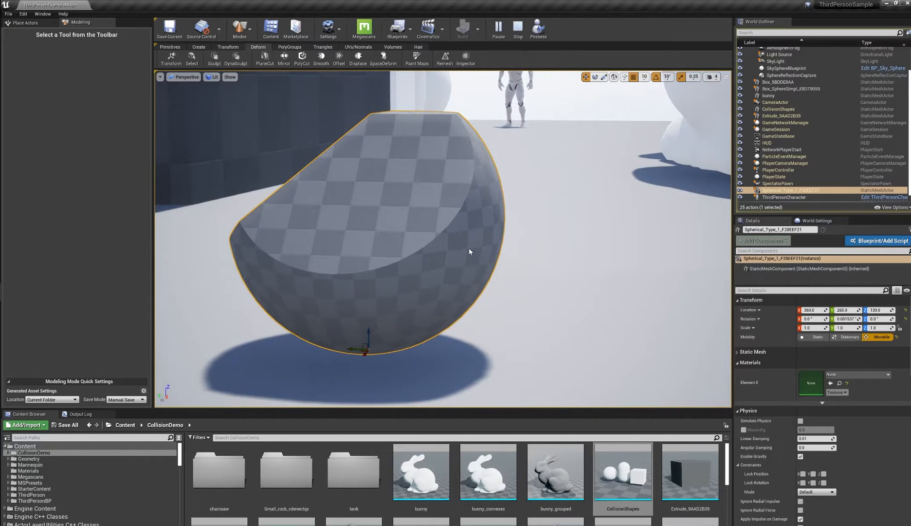
{"action": "left_click_drag", "start_coordinate": [524, 271], "coordinate": [476, 208], "text": "alt"}
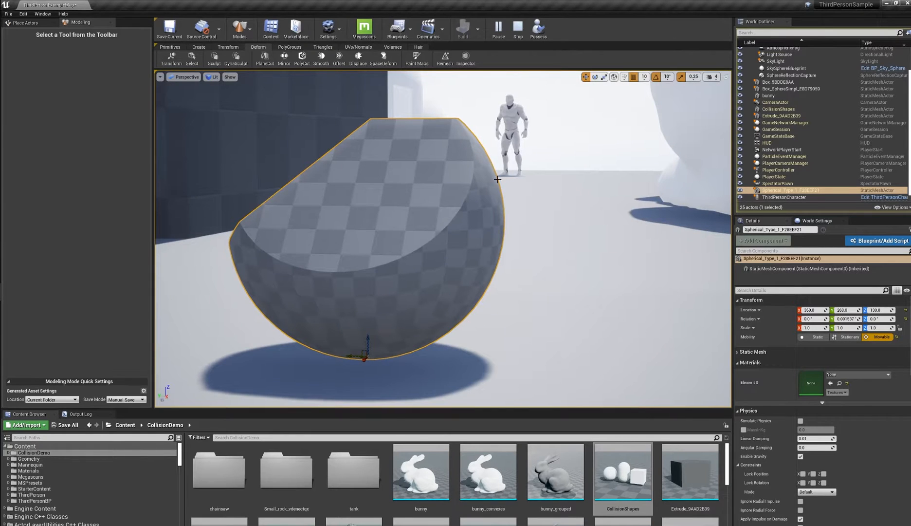
{"action": "left_click_drag", "start_coordinate": [523, 268], "coordinate": [492, 250], "text": "alt"}
{"action": "left_click_drag", "start_coordinate": [357, 239], "coordinate": [353, 250], "text": "alt"}
{"action": "left_click_drag", "start_coordinate": [463, 265], "coordinate": [401, 279], "text": "alt"}
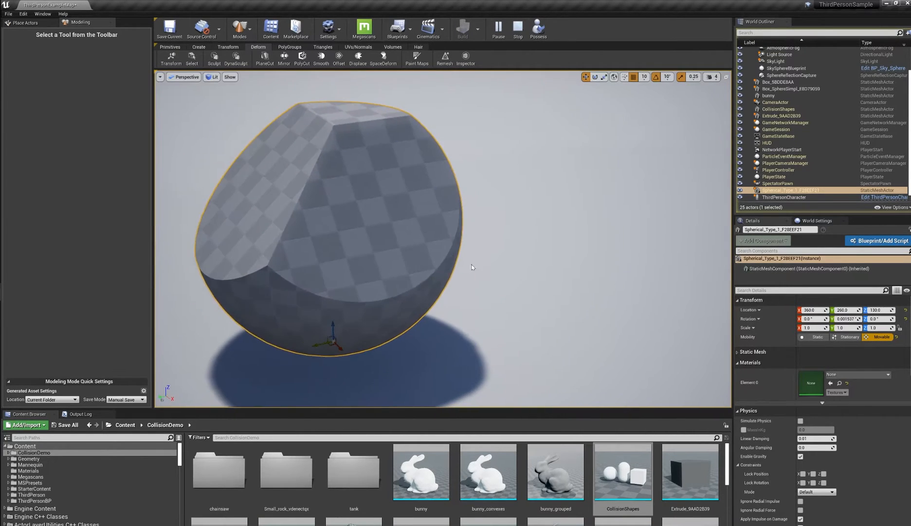
{"action": "middle_click_drag", "start_coordinate": [473, 266], "coordinate": [549, 325], "text": "alt"}
{"action": "scroll", "coordinate": [489, 257], "scroll_direction": "down", "scroll_amount": 3}
{"action": "left_click_drag", "start_coordinate": [489, 256], "coordinate": [449, 225], "text": "alt"}
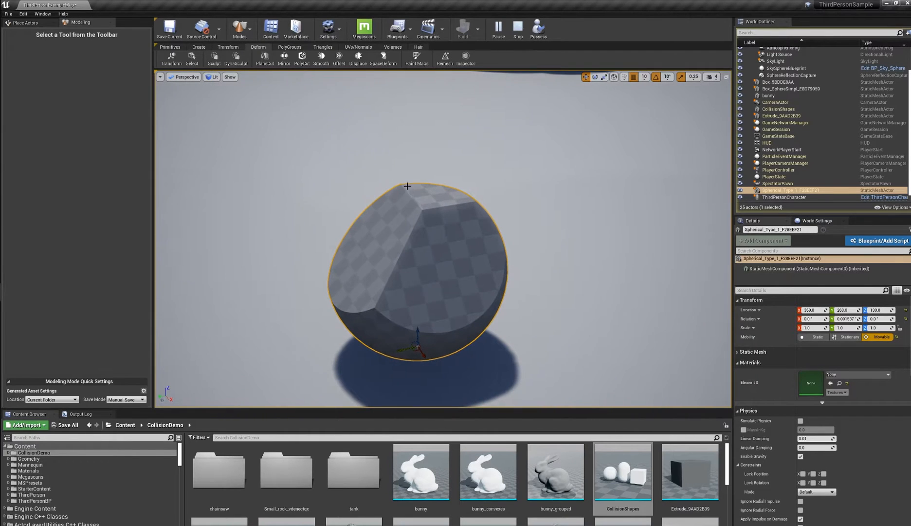
{"action": "left_click_drag", "start_coordinate": [400, 241], "coordinate": [302, 234], "text": "alt"}
{"action": "left_click_drag", "start_coordinate": [389, 278], "coordinate": [465, 278], "text": "alt"}
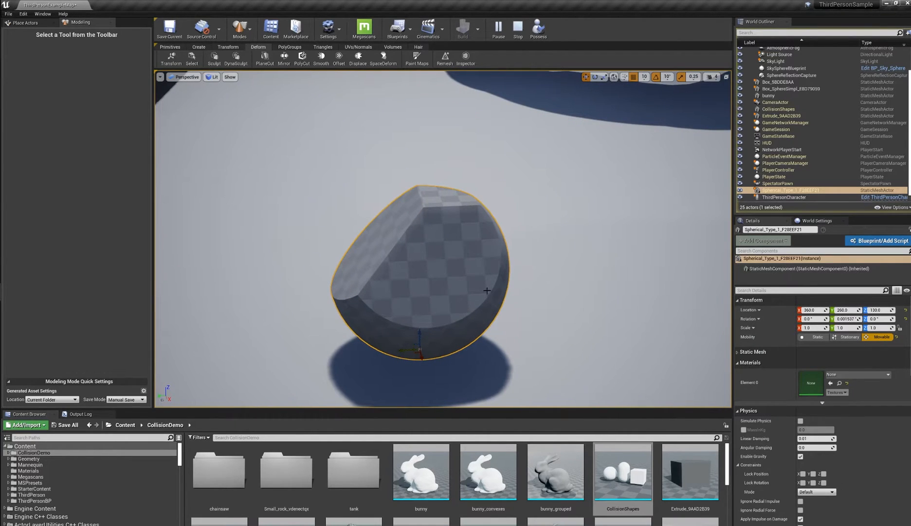
Try pushing a vertical corner edge of the five-sided block deep inward with PolyEdit to make it concave, and cancel the edit
{"action": "right_click_drag", "start_coordinate": [572, 282], "coordinate": [439, 256]}
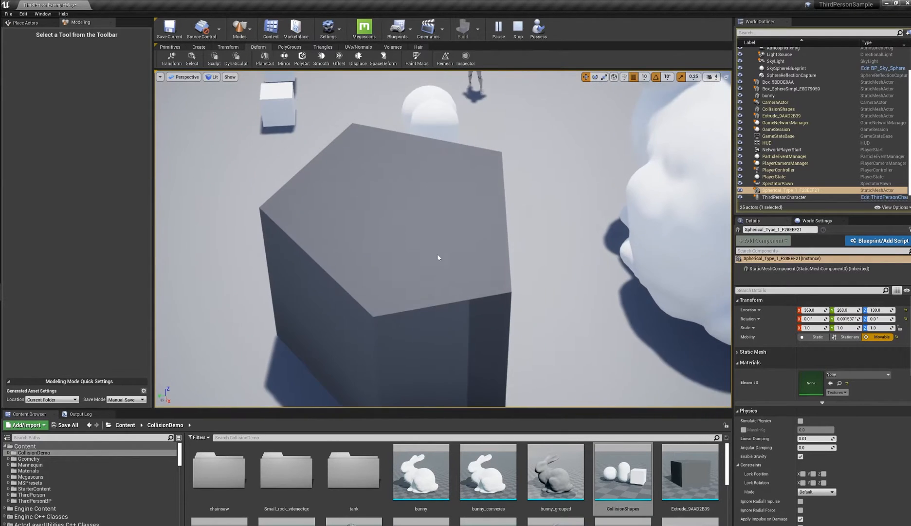
{"action": "left_click", "coordinate": [422, 259]}
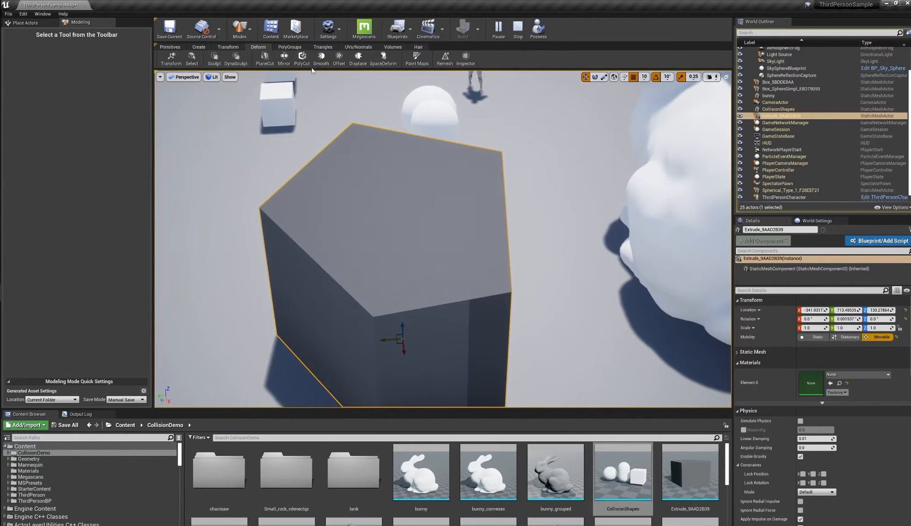
{"action": "left_click", "coordinate": [289, 47]}
{"action": "left_click", "coordinate": [243, 58]}
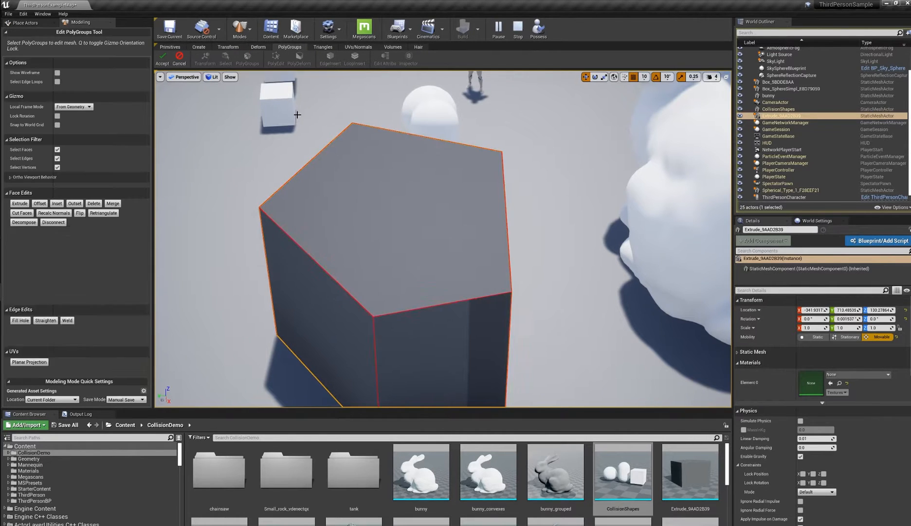
{"action": "left_click", "coordinate": [511, 322]}
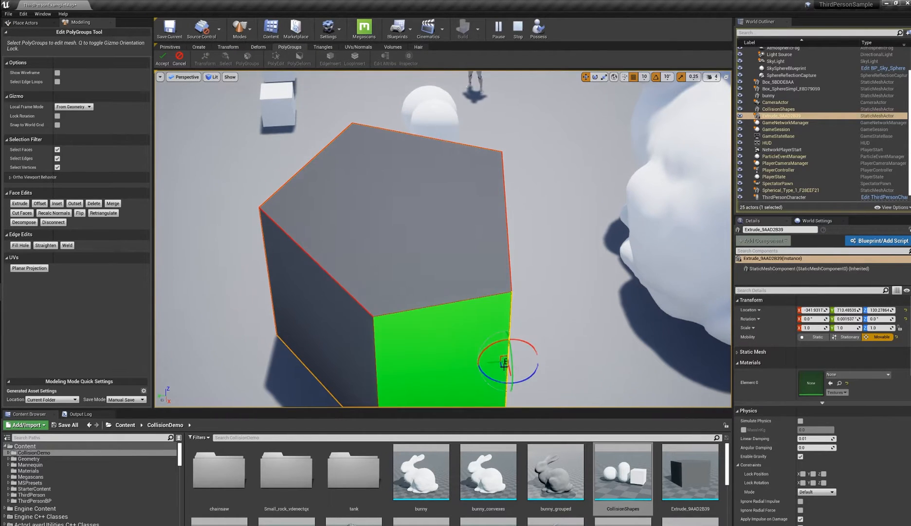
{"action": "left_click_drag", "start_coordinate": [503, 366], "coordinate": [389, 269]}
{"action": "left_click_drag", "start_coordinate": [532, 292], "coordinate": [394, 312], "text": "alt"}
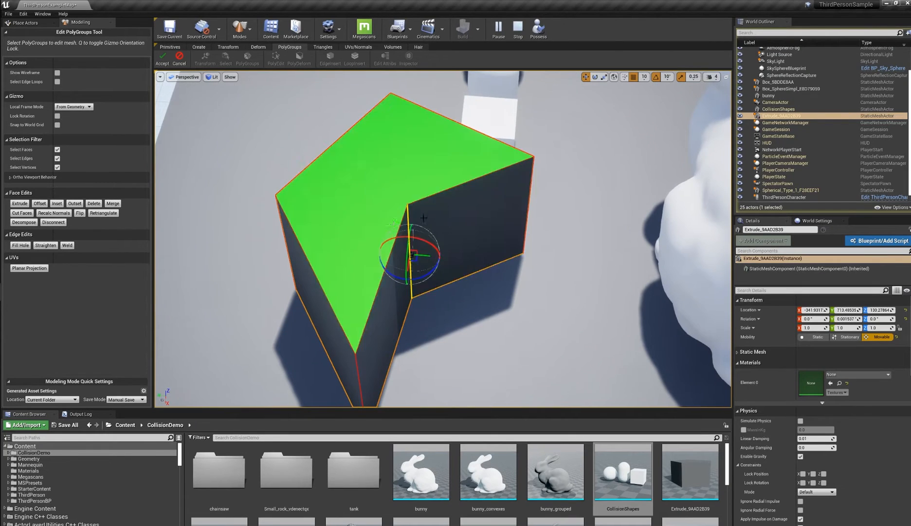
{"action": "mouse_move", "coordinate": [468, 294]}
{"action": "right_mouse_down"}
{"action": "mouse_move", "coordinate": [484, 266]}
{"action": "mouse_move", "coordinate": [484, 302]}
{"action": "right_mouse_up"}
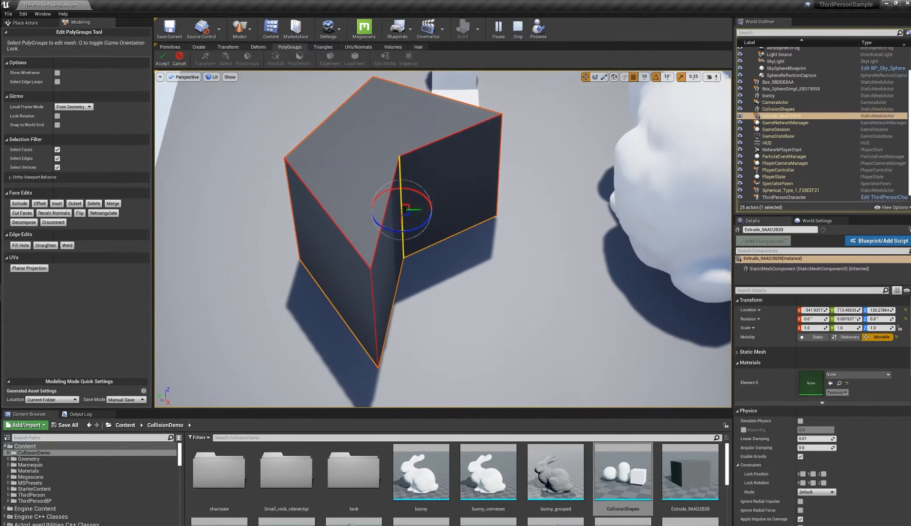
{"action": "left_click", "coordinate": [178, 59]}
Delete the extruded five-sided block from the level
{"action": "key", "text": "Delete"}
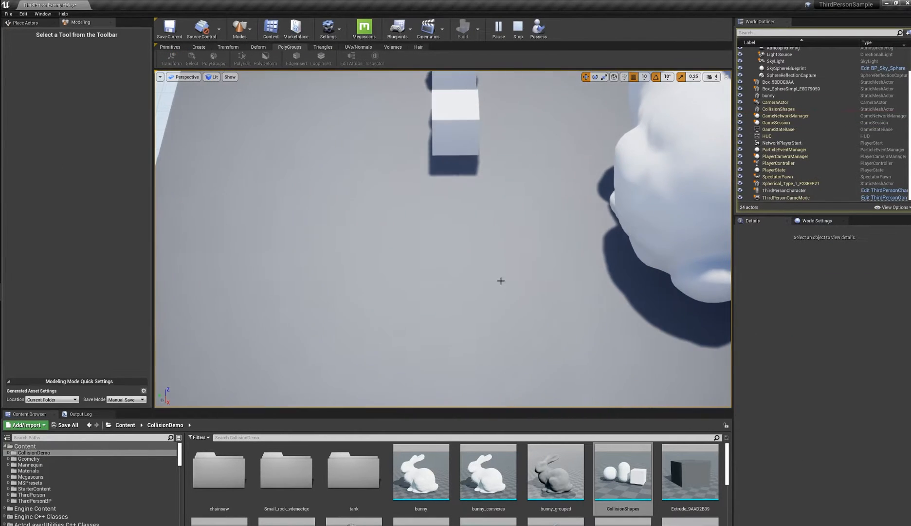
Select the bunny and examine its ears, neck and body next to the sphere, capsule and box shapes
{"action": "mouse_move", "coordinate": [535, 284]}
{"action": "right_mouse_down"}
{"action": "mouse_move", "coordinate": [550, 272]}
{"action": "mouse_move", "coordinate": [522, 284]}
{"action": "right_mouse_up"}
{"action": "left_click", "coordinate": [431, 261]}
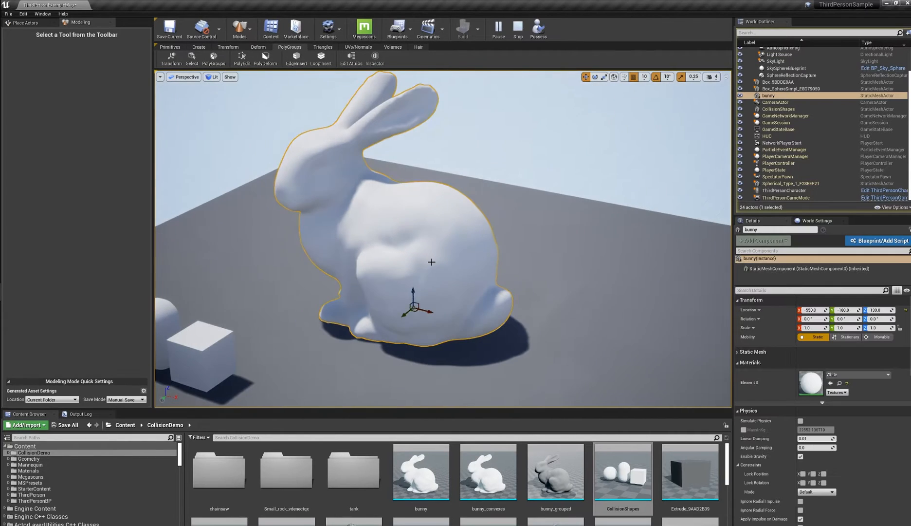
{"action": "right_click_drag", "start_coordinate": [450, 287], "coordinate": [424, 285]}
{"action": "mouse_move", "coordinate": [345, 327]}
{"action": "right_mouse_down"}
{"action": "mouse_move", "coordinate": [345, 303]}
{"action": "mouse_move", "coordinate": [342, 311]}
{"action": "right_mouse_up"}
{"action": "key", "text": "w"}
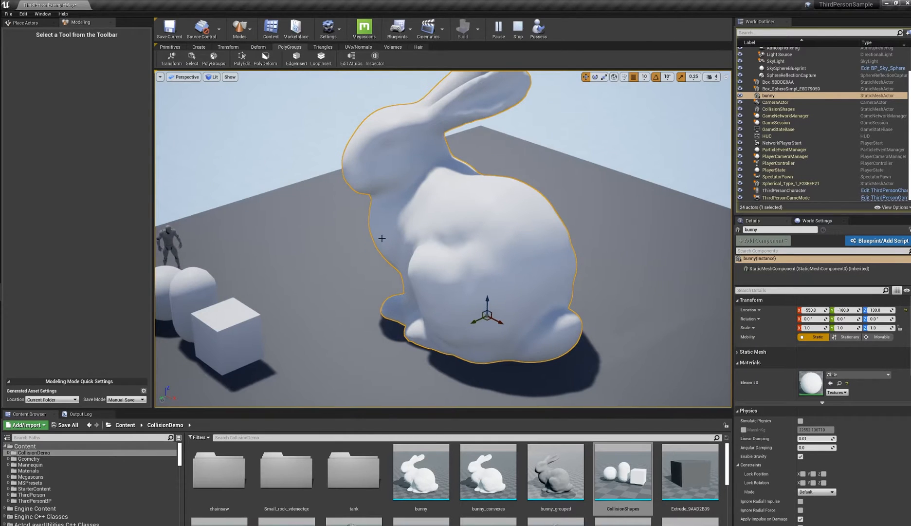
{"action": "right_click_drag", "start_coordinate": [382, 238], "coordinate": [392, 238]}
{"action": "right_click_drag", "start_coordinate": [296, 298], "coordinate": [281, 332]}
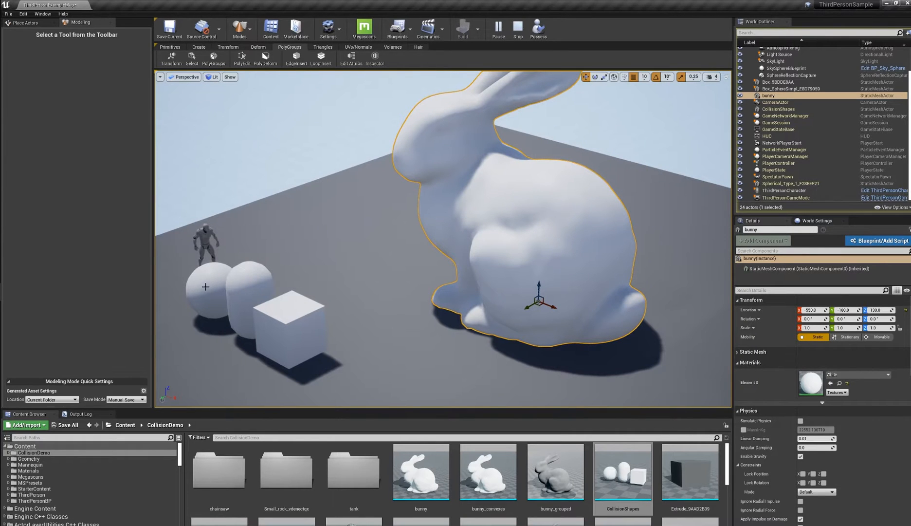
{"action": "middle_click_drag", "start_coordinate": [492, 144], "coordinate": [478, 192]}
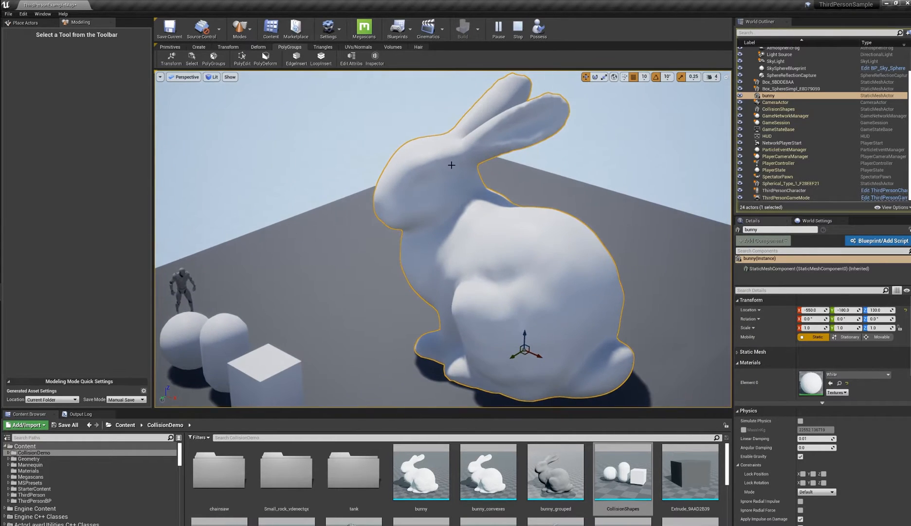
{"action": "left_click_drag", "start_coordinate": [438, 224], "coordinate": [369, 290], "text": "alt"}
{"action": "middle_click_drag", "start_coordinate": [368, 290], "coordinate": [457, 238], "text": "alt"}
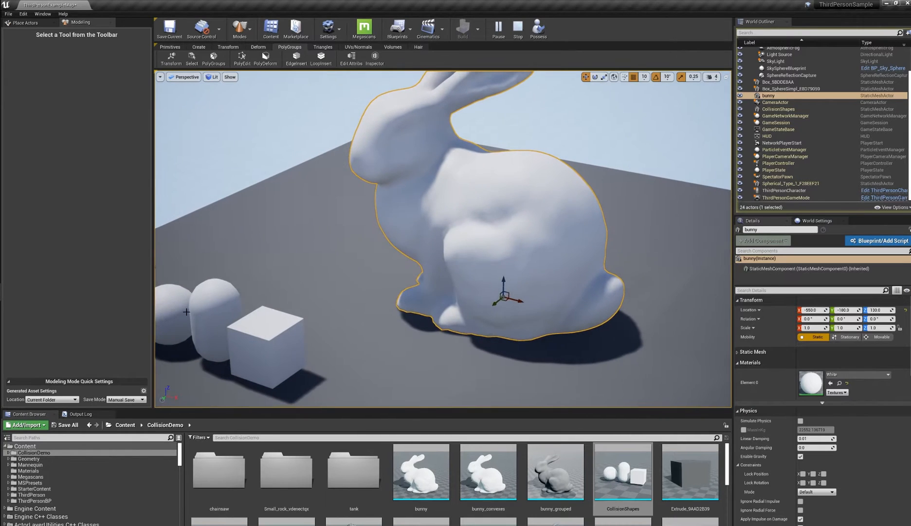
{"action": "middle_click_drag", "start_coordinate": [283, 335], "coordinate": [331, 333], "text": "alt"}
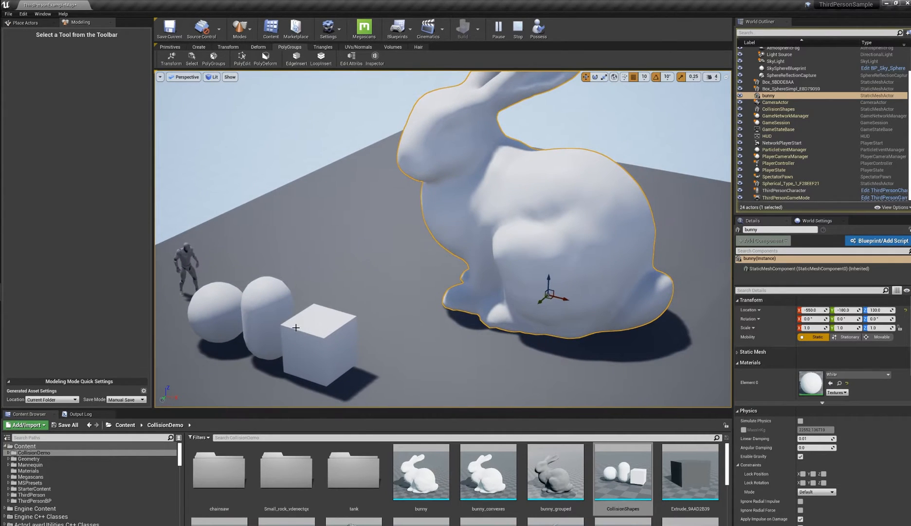
Examine the bunny mesh's curved silhouette, from the ears to the tail, apart from the simple shapes
{"action": "middle_click_drag", "start_coordinate": [367, 272], "coordinate": [409, 246], "text": "alt"}
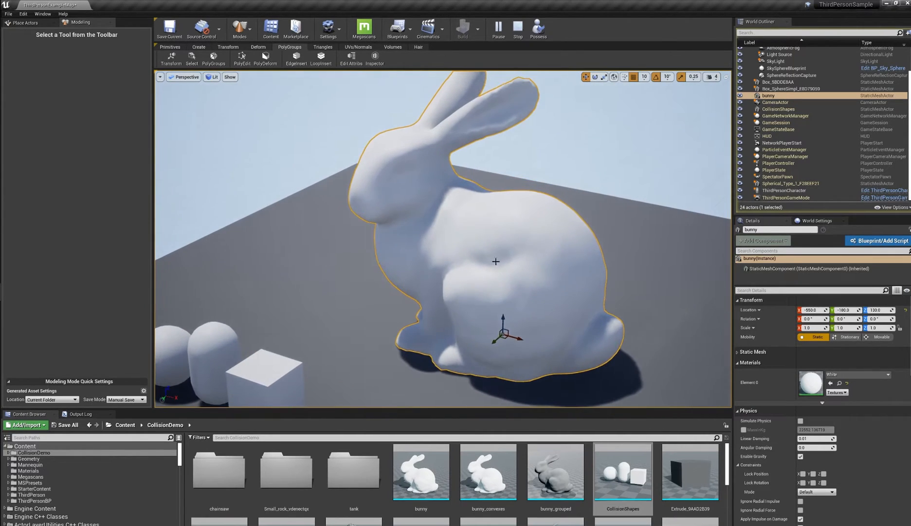
{"action": "middle_click_drag", "start_coordinate": [496, 261], "coordinate": [442, 274], "text": "alt"}
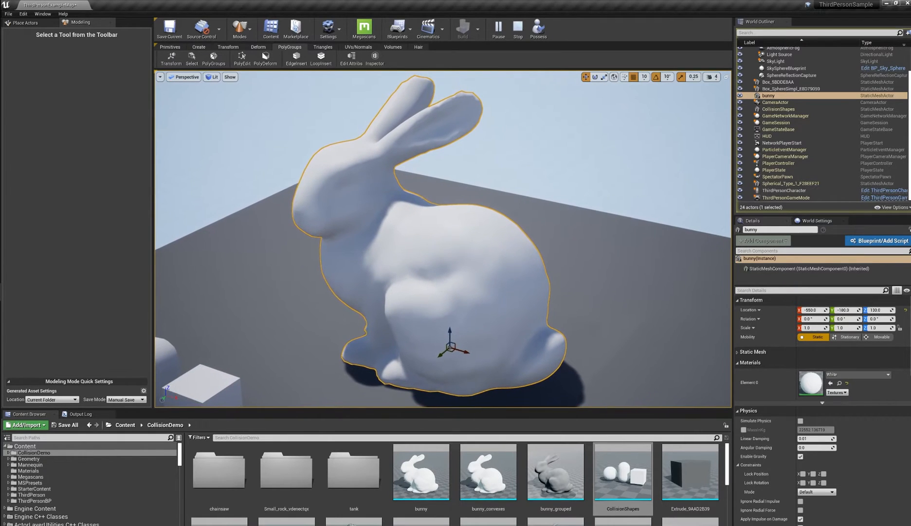
{"action": "right_click_drag", "start_coordinate": [441, 275], "coordinate": [465, 273], "text": "alt"}
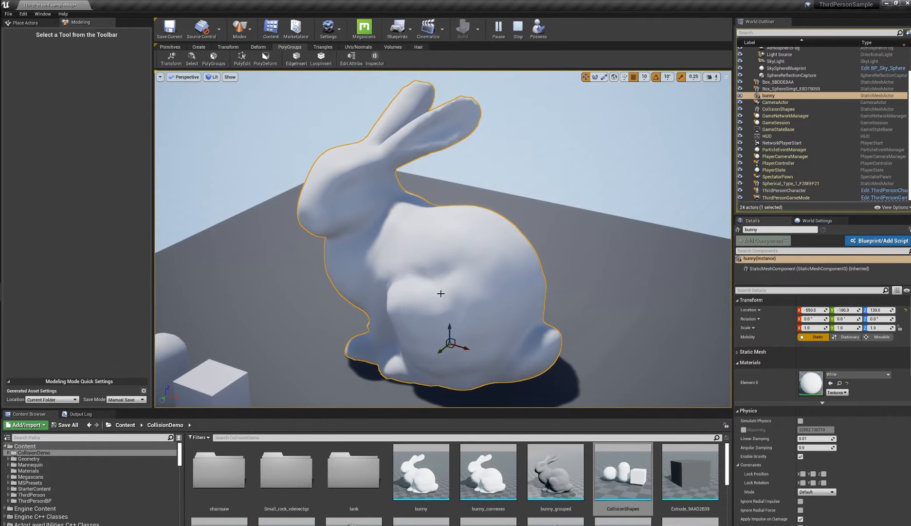
{"action": "left_click_drag", "start_coordinate": [466, 297], "coordinate": [417, 314], "text": "alt"}
{"action": "middle_click_drag", "start_coordinate": [417, 314], "coordinate": [358, 344], "text": "alt"}
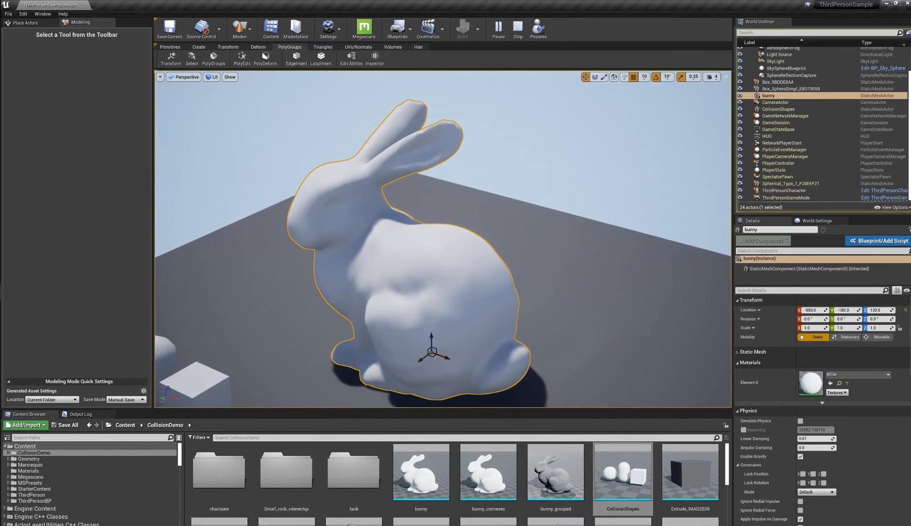
{"action": "middle_click_drag", "start_coordinate": [495, 294], "coordinate": [501, 286], "text": "alt"}
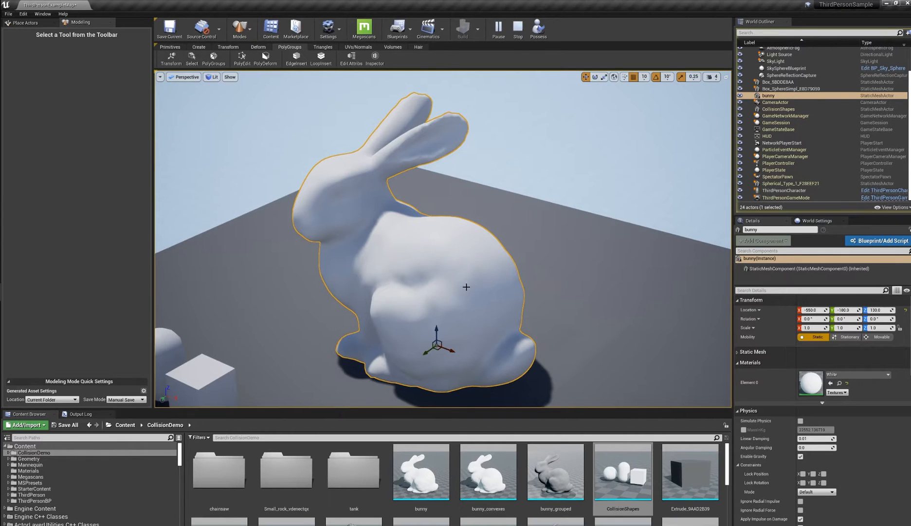
{"action": "middle_click_drag", "start_coordinate": [467, 286], "coordinate": [555, 236], "text": "alt"}
{"action": "middle_click_drag", "start_coordinate": [441, 248], "coordinate": [351, 302], "text": "alt"}
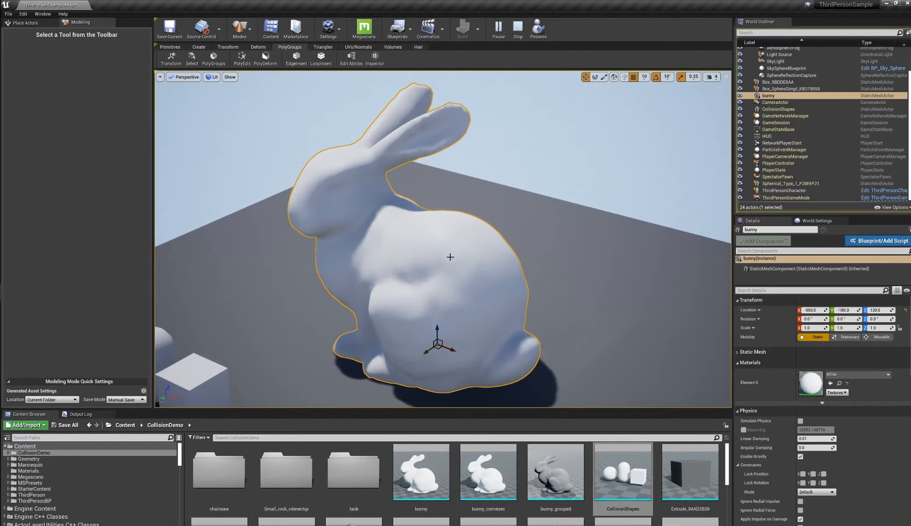
{"action": "middle_click_drag", "start_coordinate": [450, 257], "coordinate": [477, 275], "text": "alt"}
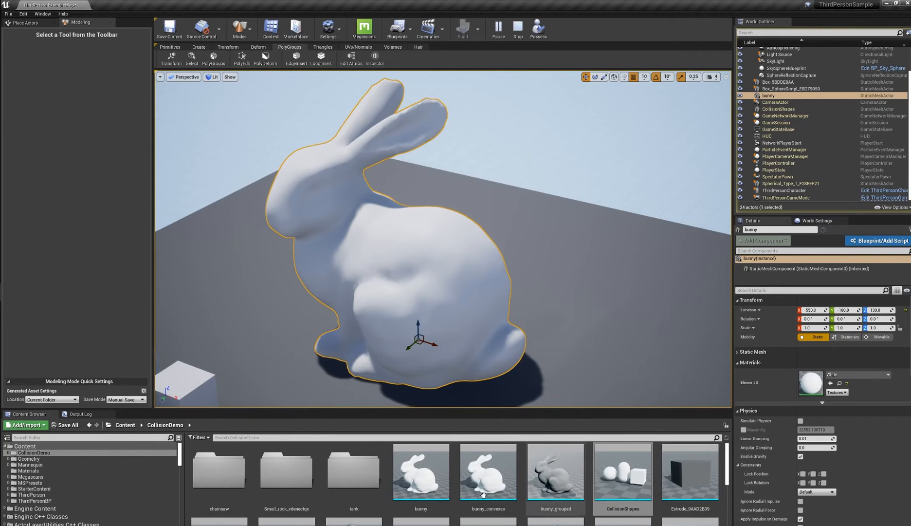
Open the bunny static mesh asset for editing with the whole mesh in view
{"action": "right_click", "coordinate": [416, 472]}
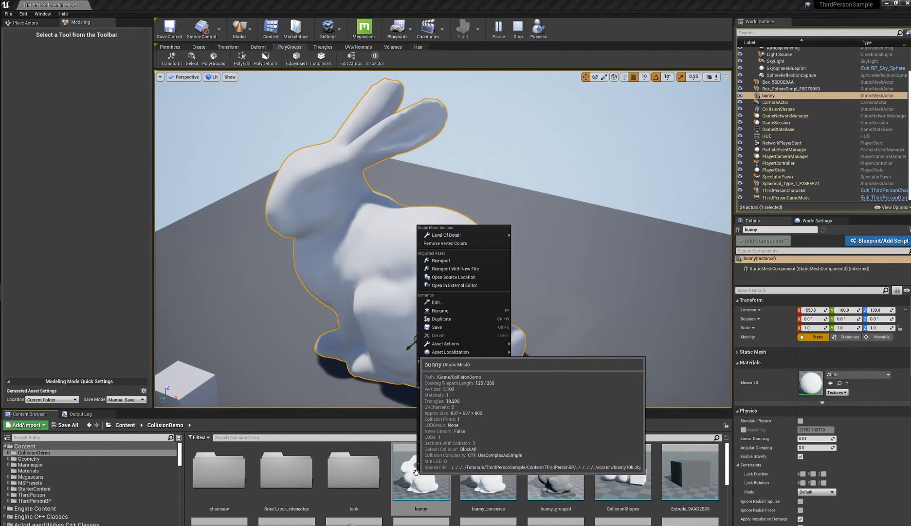
{"action": "left_click", "coordinate": [464, 305]}
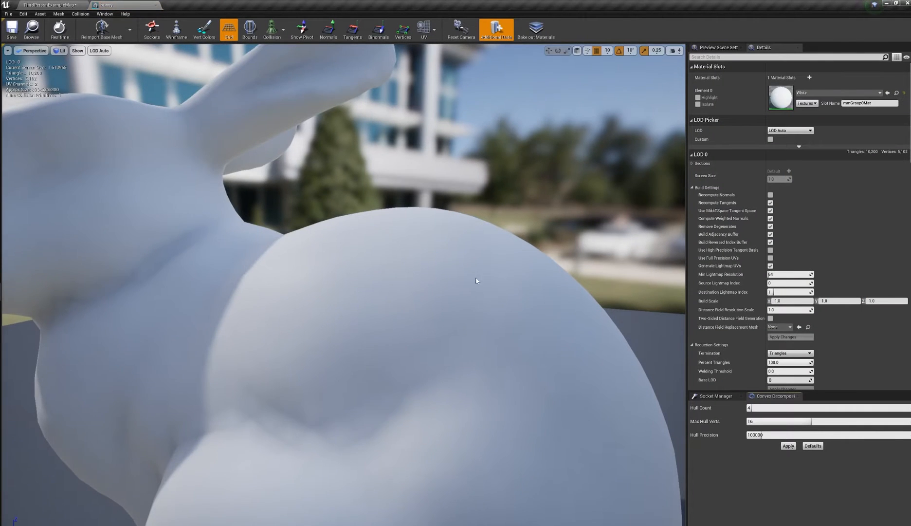
{"action": "right_click_drag", "start_coordinate": [476, 277], "coordinate": [417, 277], "text": "alt"}
{"action": "middle_click_drag", "start_coordinate": [417, 277], "coordinate": [453, 258], "text": "alt"}
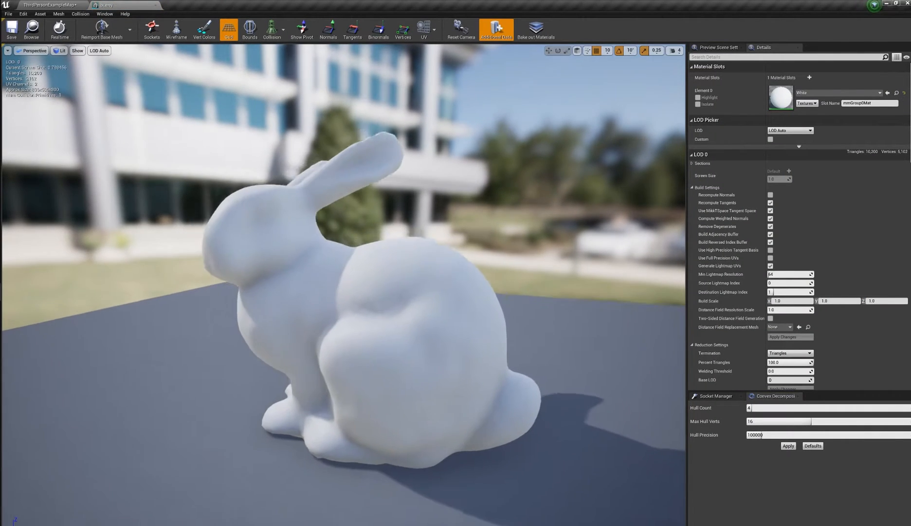
{"action": "mouse_move", "coordinate": [418, 277]}
{"action": "right_mouse_down", "text": "alt"}
{"action": "mouse_move", "coordinate": [458, 277]}
{"action": "mouse_move", "coordinate": [434, 277]}
{"action": "right_mouse_up", "text": "alt"}
{"action": "left_click_drag", "start_coordinate": [433, 277], "coordinate": [397, 279], "text": "alt"}
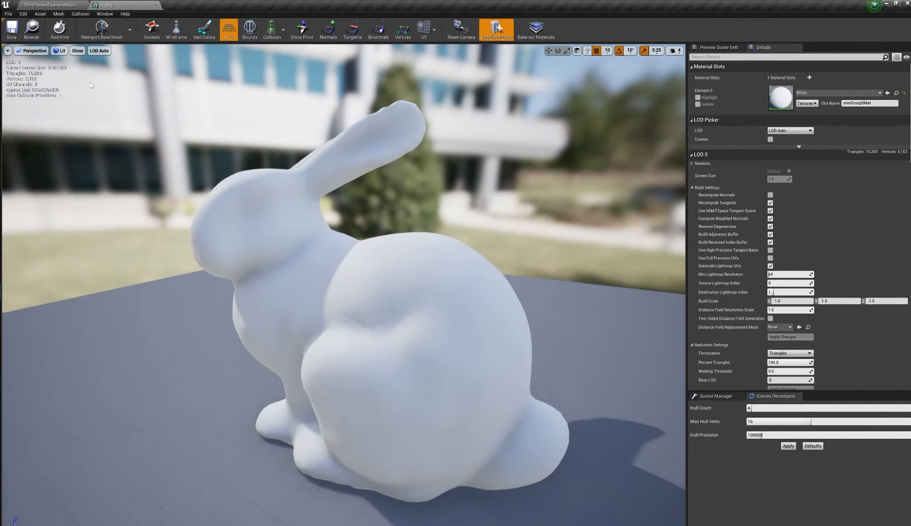
Add a sphere simplified collision around the bunny, and remove the collision
{"action": "left_click", "coordinate": [78, 14]}
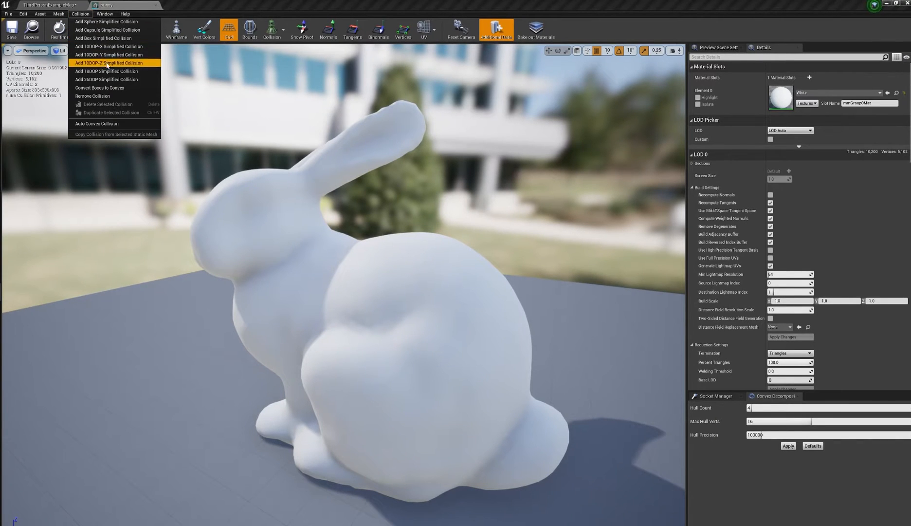
{"action": "left_click", "coordinate": [101, 24]}
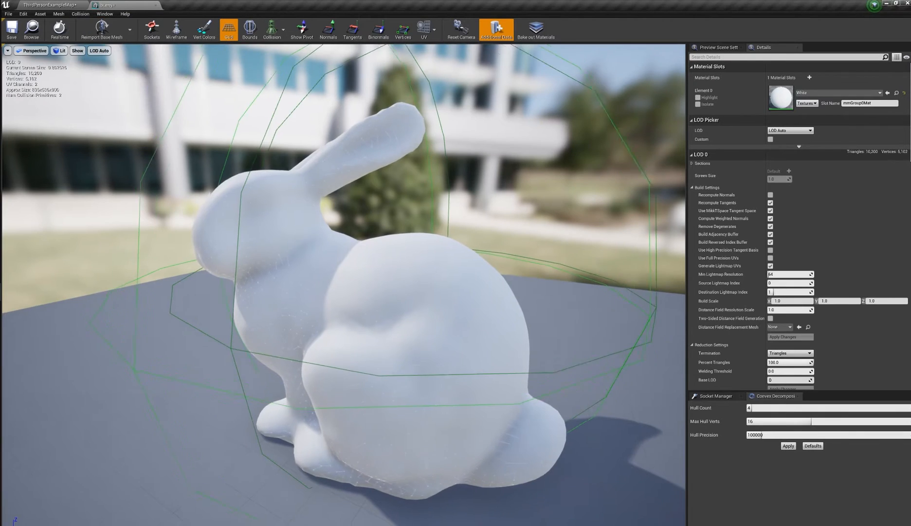
{"action": "scroll", "coordinate": [162, 50], "scroll_direction": "down", "scroll_amount": 5}
{"action": "mouse_move", "coordinate": [162, 50]}
{"action": "left_mouse_down"}
{"action": "mouse_move", "coordinate": [182, 51]}
{"action": "mouse_move", "coordinate": [163, 50]}
{"action": "left_mouse_up"}
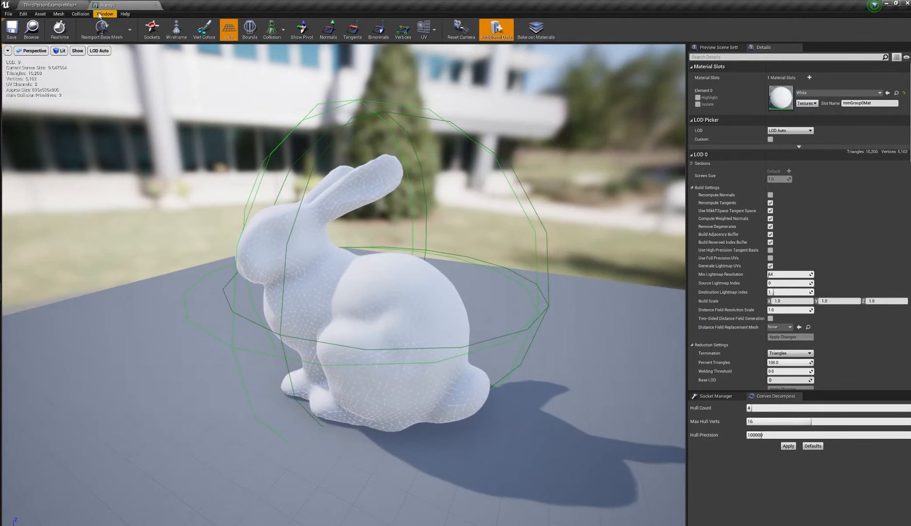
{"action": "left_click", "coordinate": [80, 15]}
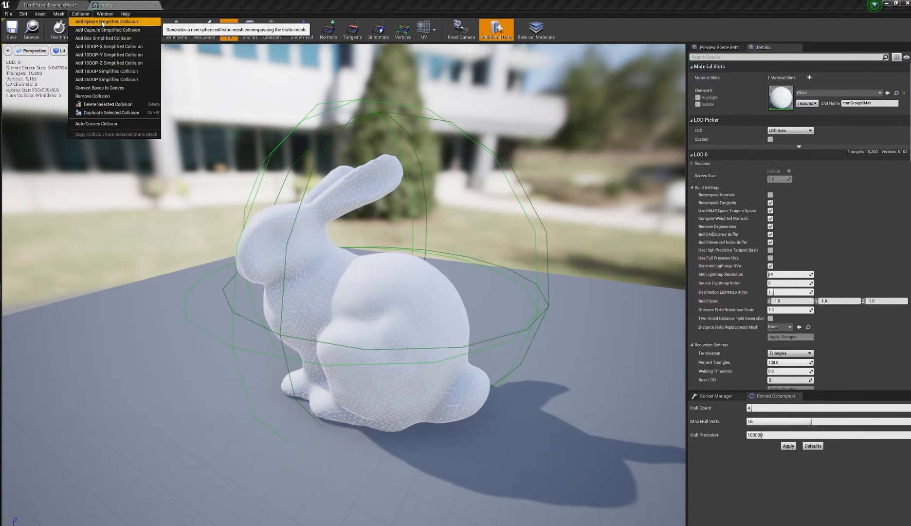
{"action": "left_click", "coordinate": [100, 98]}
Add a box simplified collision and a capsule simplified collision around the bunny
{"action": "left_click", "coordinate": [80, 14]}
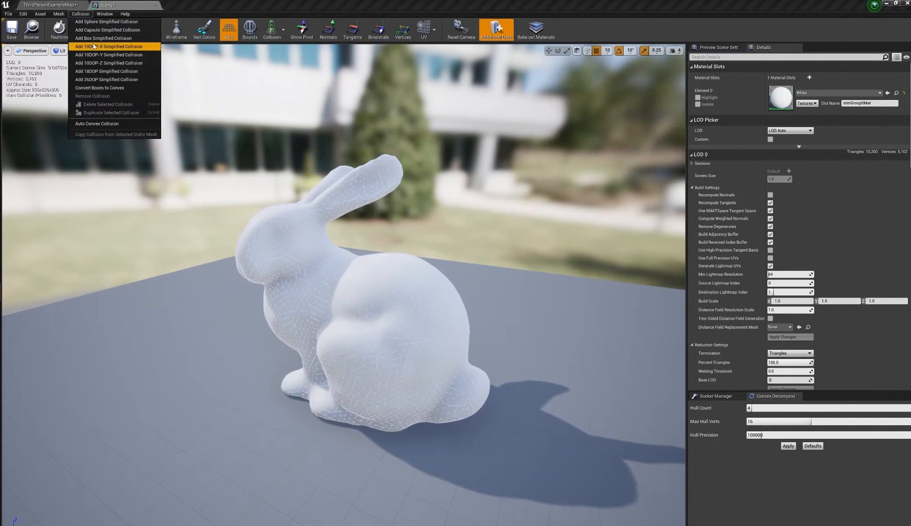
{"action": "left_click", "coordinate": [96, 39]}
{"action": "mouse_move", "coordinate": [171, 99]}
{"action": "left_mouse_down", "text": "alt"}
{"action": "mouse_move", "coordinate": [207, 100]}
{"action": "mouse_move", "coordinate": [172, 99]}
{"action": "left_mouse_up", "text": "alt"}
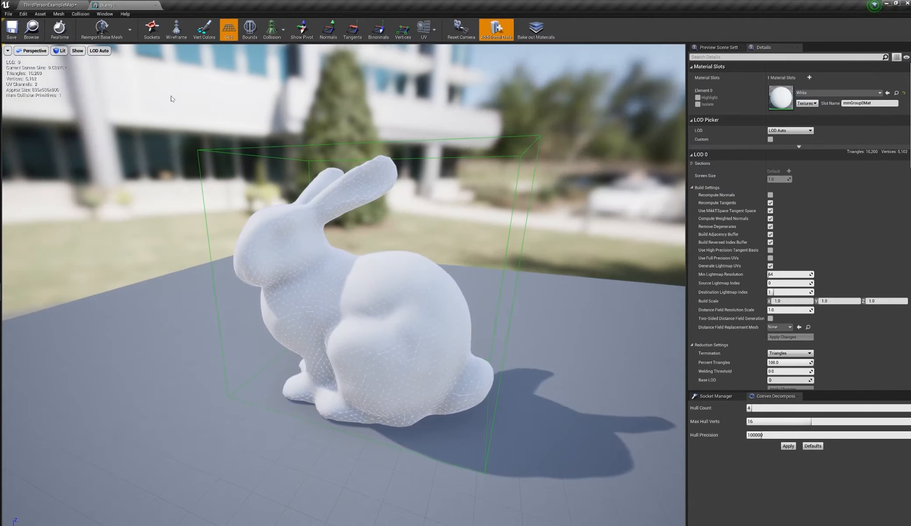
{"action": "left_click", "coordinate": [80, 14]}
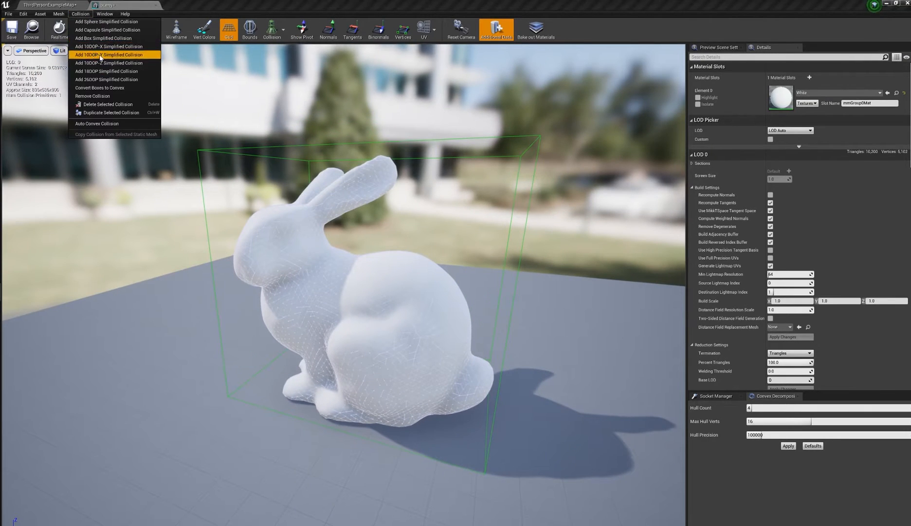
{"action": "left_click", "coordinate": [115, 31]}
{"action": "left_click_drag", "start_coordinate": [447, 153], "coordinate": [467, 149], "text": "alt"}
Move the capsule collision down to the bunny's body and scale it down to fit around the torso
{"action": "left_click", "coordinate": [410, 240]}
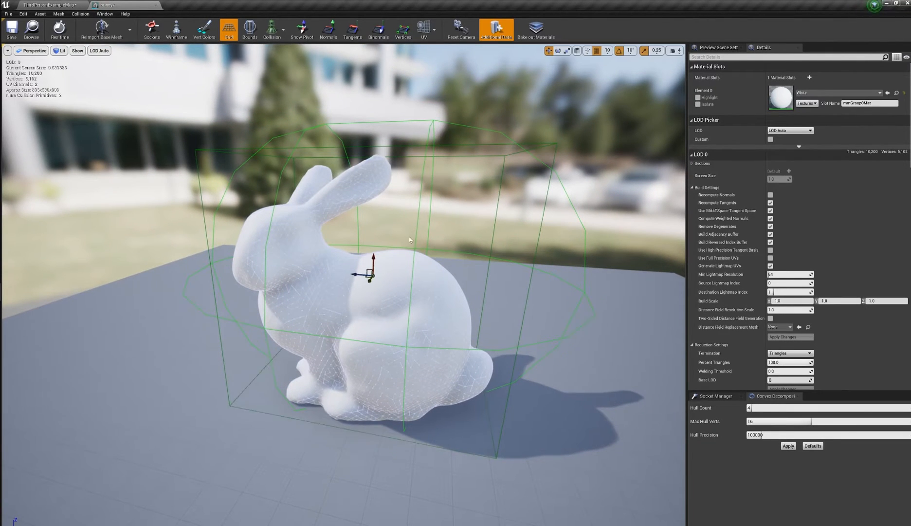
{"action": "left_click_drag", "start_coordinate": [373, 276], "coordinate": [366, 327]}
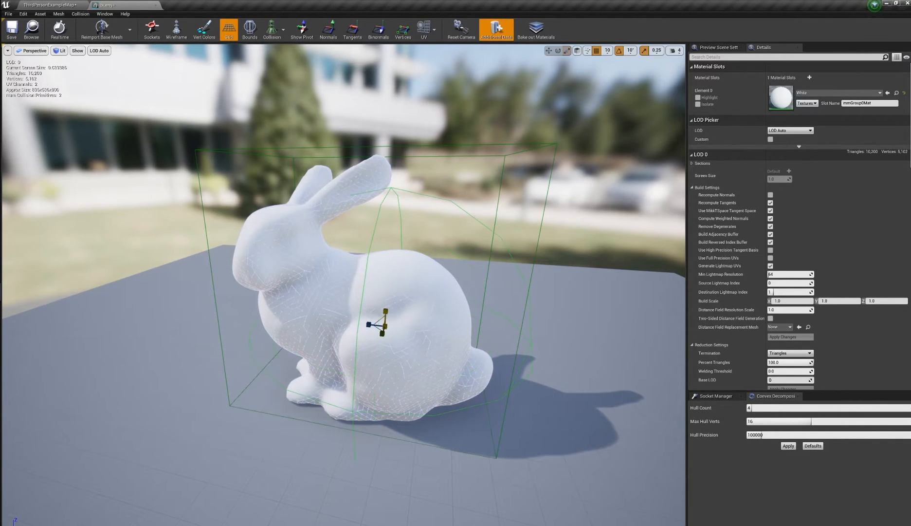
{"action": "left_click_drag", "start_coordinate": [384, 325], "coordinate": [219, 317]}
{"action": "left_click_drag", "start_coordinate": [312, 317], "coordinate": [355, 346], "text": "alt"}
{"action": "key", "text": "w"}
{"action": "left_click_drag", "start_coordinate": [335, 168], "coordinate": [357, 167], "text": "alt"}
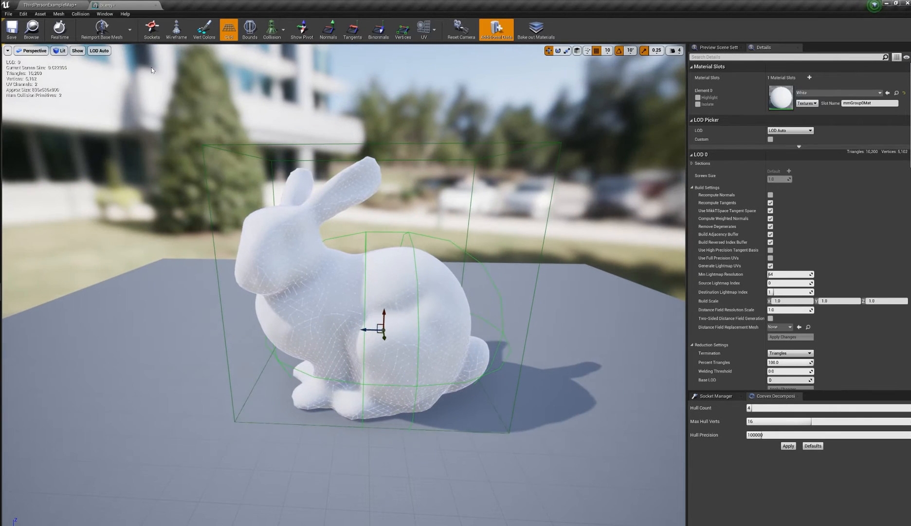
Remove the box and capsule collisions from the bunny and add a 26DOP simplified collision
{"action": "left_click", "coordinate": [86, 17]}
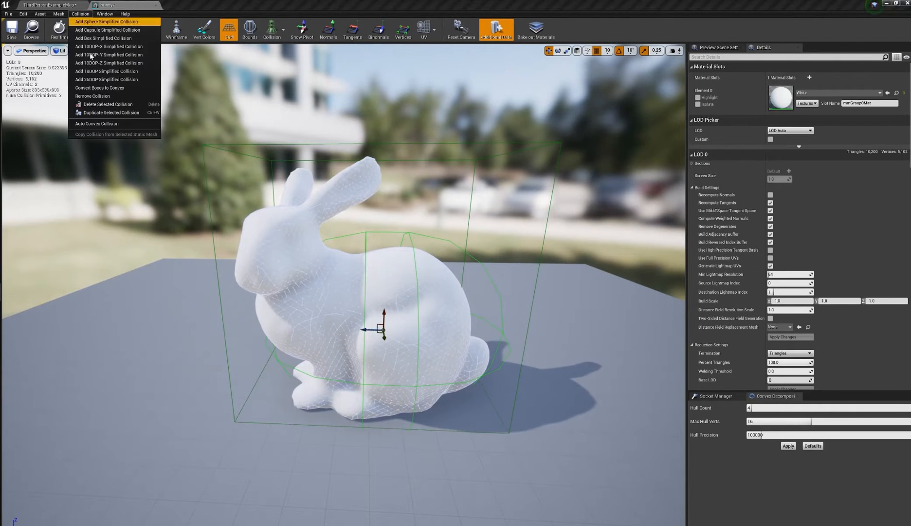
{"action": "left_click", "coordinate": [105, 100]}
{"action": "left_click", "coordinate": [81, 14]}
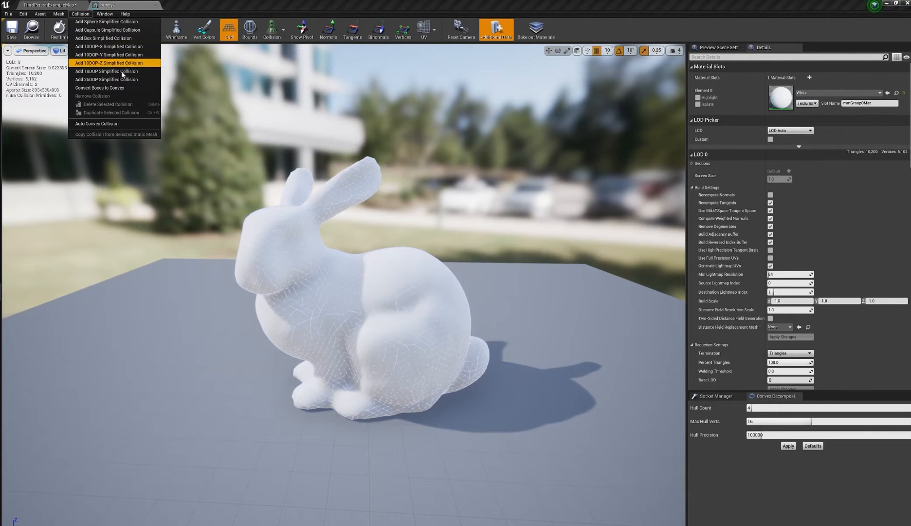
{"action": "left_click", "coordinate": [95, 81]}
{"action": "left_click_drag", "start_coordinate": [470, 197], "coordinate": [398, 176]}
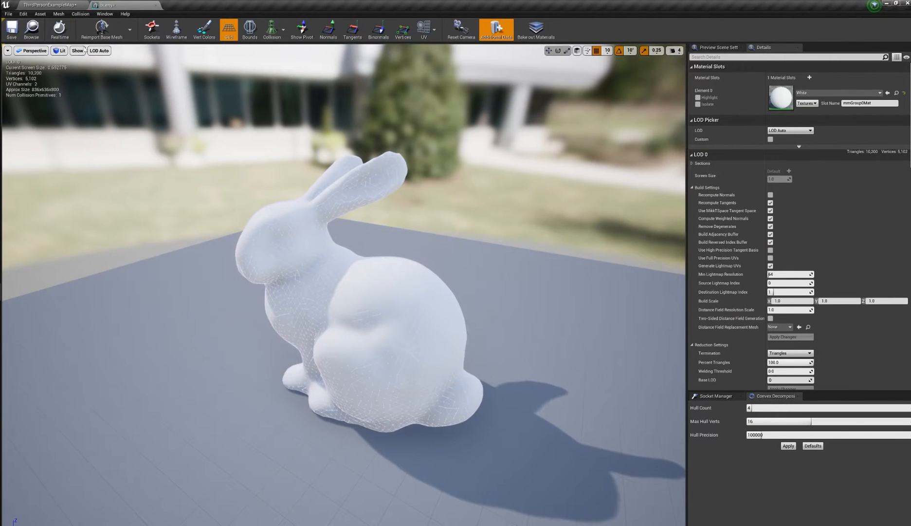
Add a capsule simplified collision alongside the 26DOP shape, and remove all collision from the bunny
{"action": "left_click", "coordinate": [81, 14]}
{"action": "left_click", "coordinate": [83, 30]}
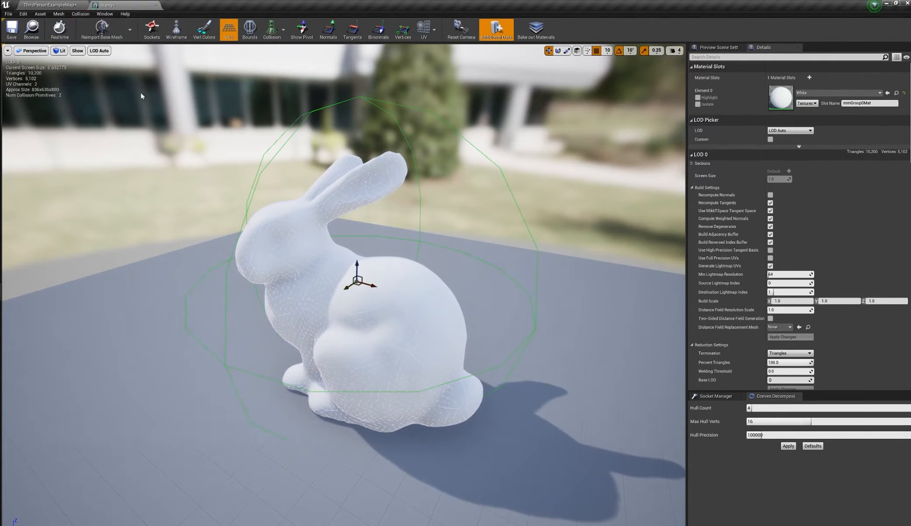
{"action": "left_click", "coordinate": [83, 17]}
{"action": "left_click", "coordinate": [92, 96]}
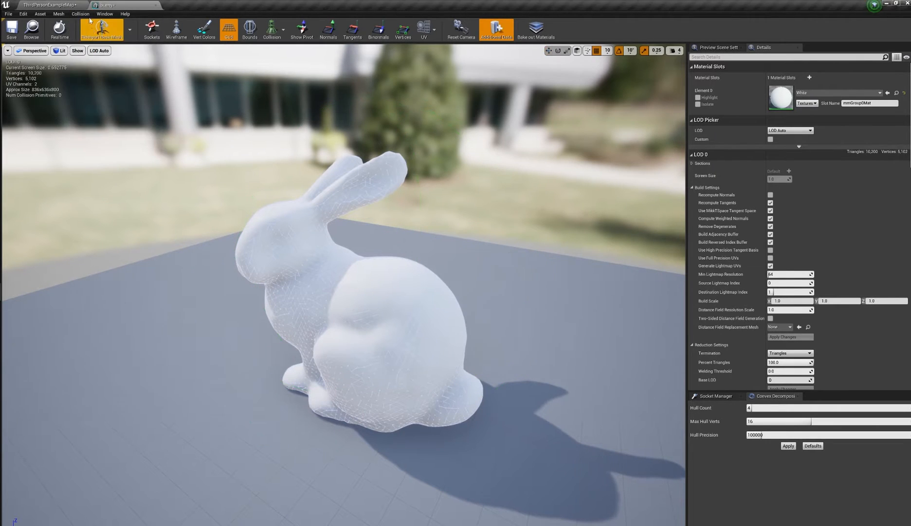
Add the 26DOP simplified collision to the bunny again, and remove it
{"action": "left_click", "coordinate": [81, 14]}
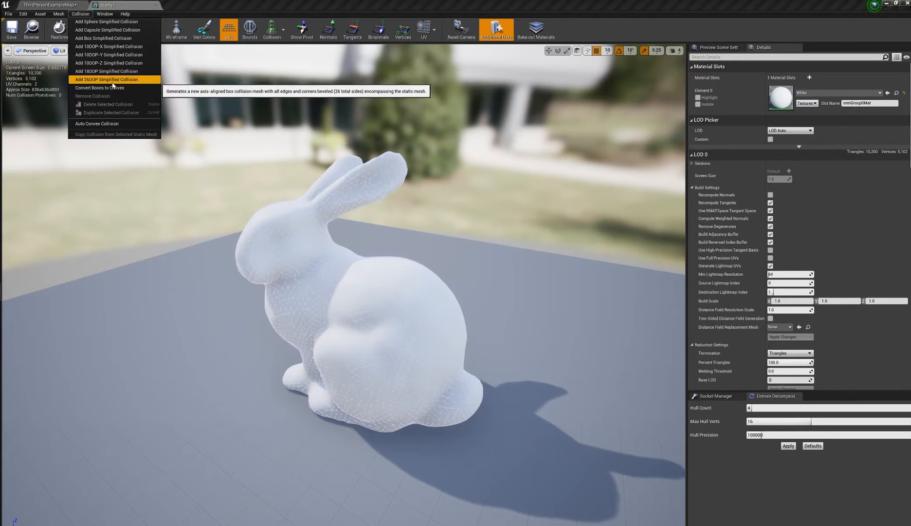
{"action": "left_click", "coordinate": [114, 81]}
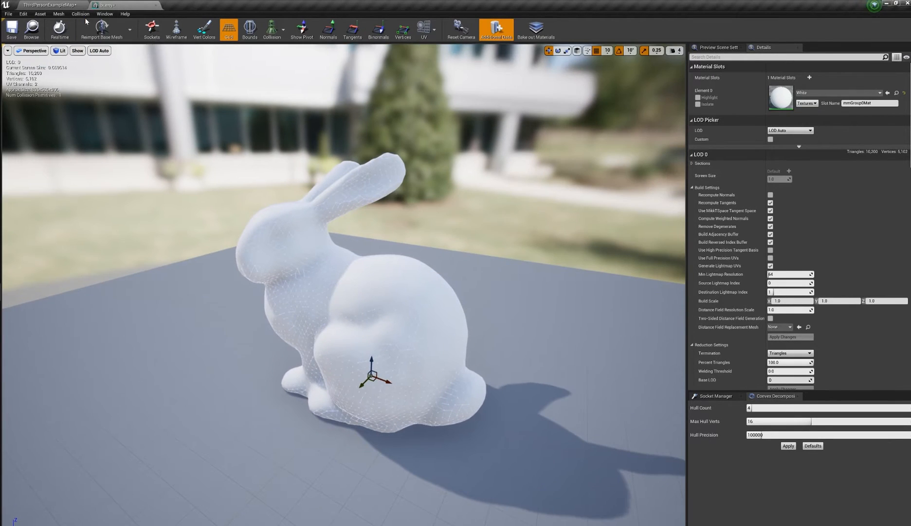
{"action": "left_click", "coordinate": [80, 14]}
{"action": "left_click", "coordinate": [96, 100]}
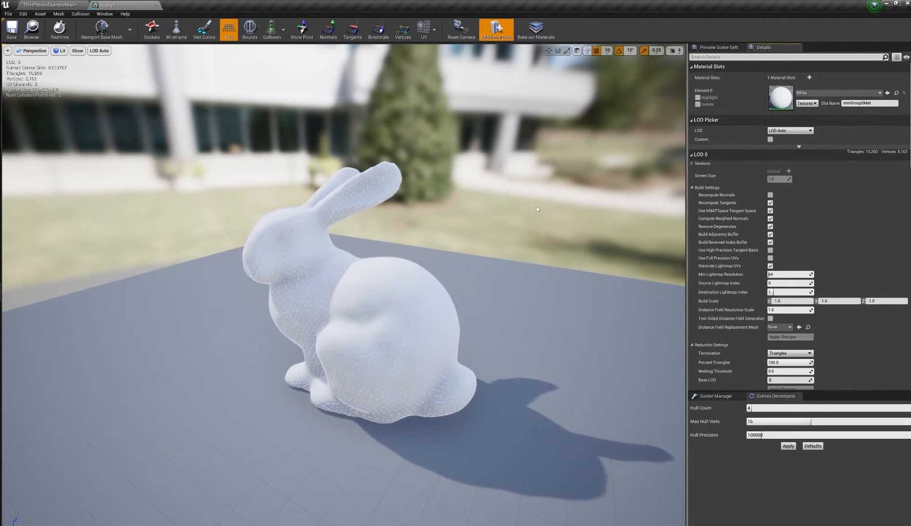
Set the bunny's Collision Complexity to Simple And Complex, and switch it to Project Default
{"action": "scroll", "coordinate": [764, 168], "scroll_direction": "down", "scroll_amount": 5}
{"action": "scroll", "coordinate": [765, 168], "scroll_direction": "down", "scroll_amount": 15}
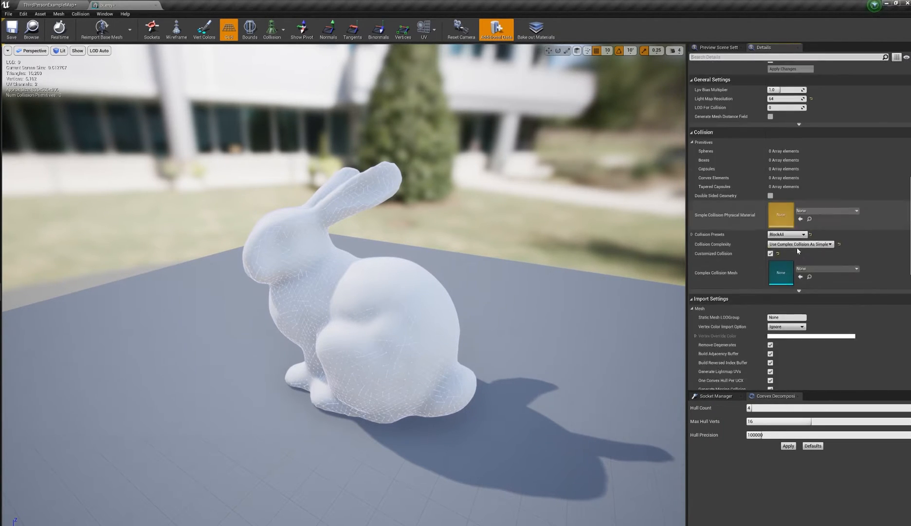
{"action": "scroll", "coordinate": [826, 273], "scroll_direction": "up", "scroll_amount": 3}
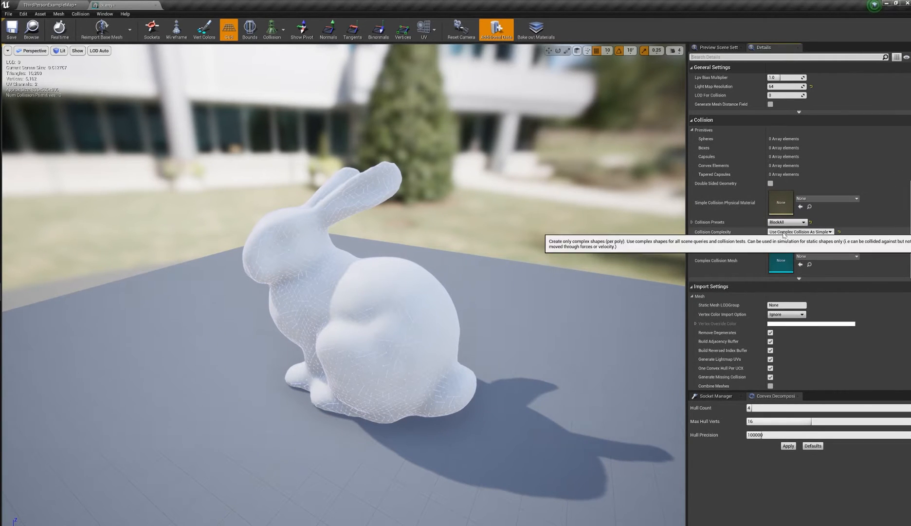
{"action": "mouse_move", "coordinate": [536, 287]}
{"action": "right_mouse_down"}
{"action": "mouse_move", "coordinate": [543, 280]}
{"action": "mouse_move", "coordinate": [529, 275]}
{"action": "right_mouse_up"}
{"action": "right_click_drag", "start_coordinate": [384, 311], "coordinate": [377, 317]}
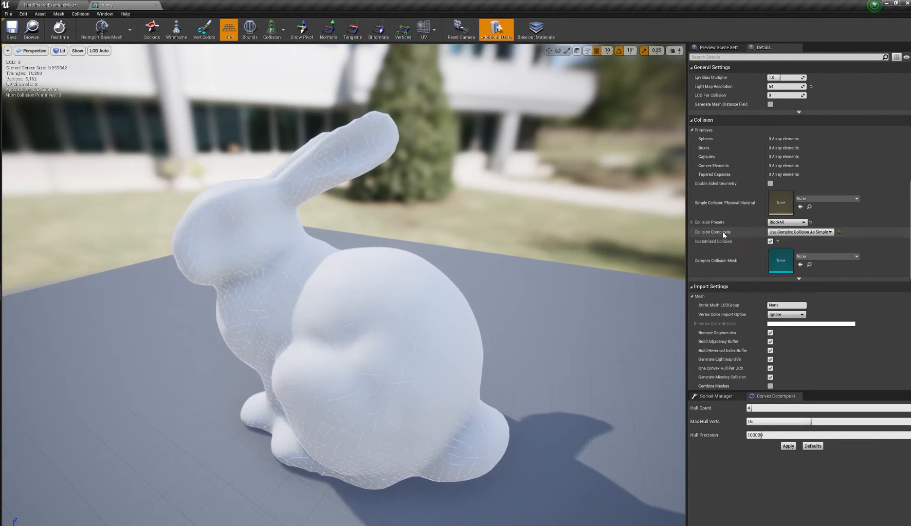
{"action": "left_click", "coordinate": [803, 233]}
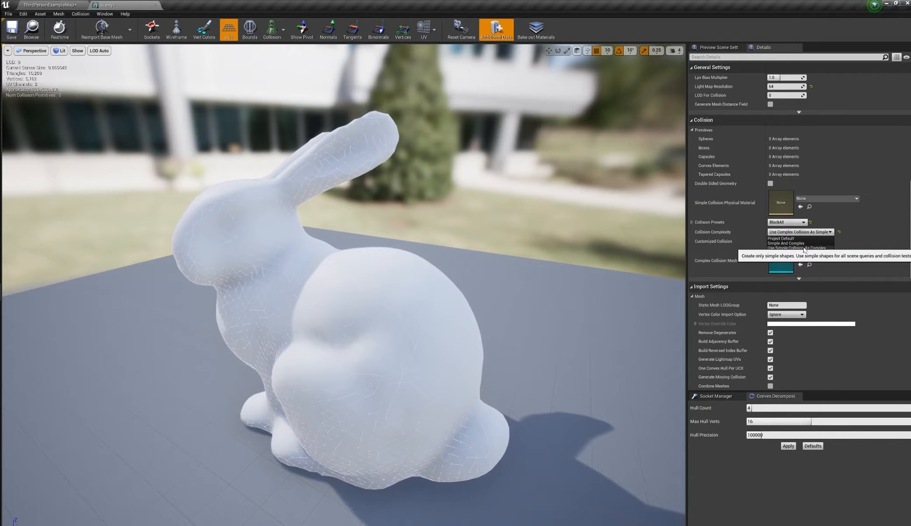
{"action": "left_click", "coordinate": [787, 243]}
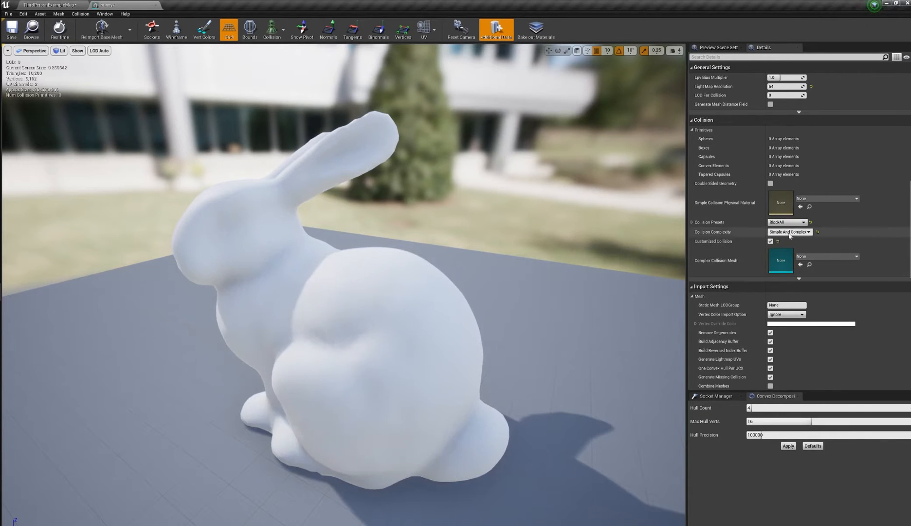
{"action": "left_click", "coordinate": [790, 231]}
{"action": "left_click", "coordinate": [784, 241]}
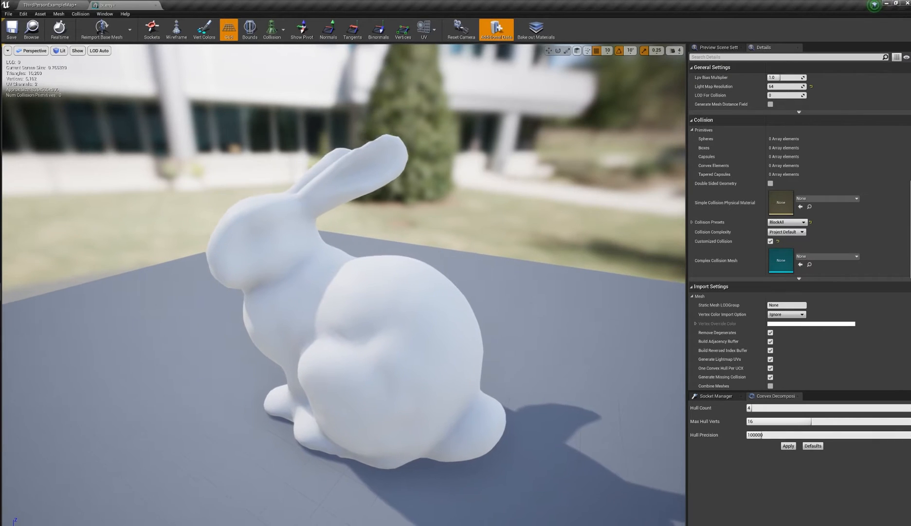
Add a 26DOP simplified collision to the bunny mesh
{"action": "right_click_drag", "start_coordinate": [146, 92], "coordinate": [147, 92]}
{"action": "left_click", "coordinate": [80, 14]}
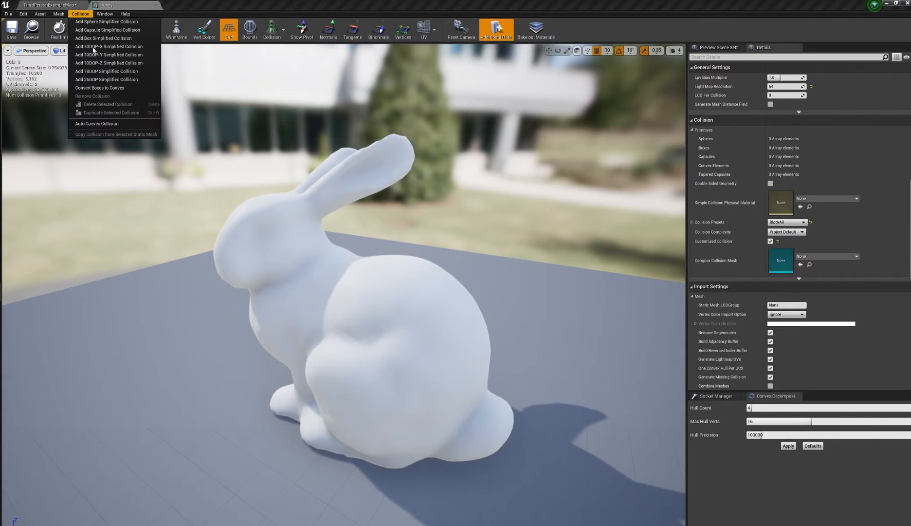
{"action": "left_click", "coordinate": [99, 80]}
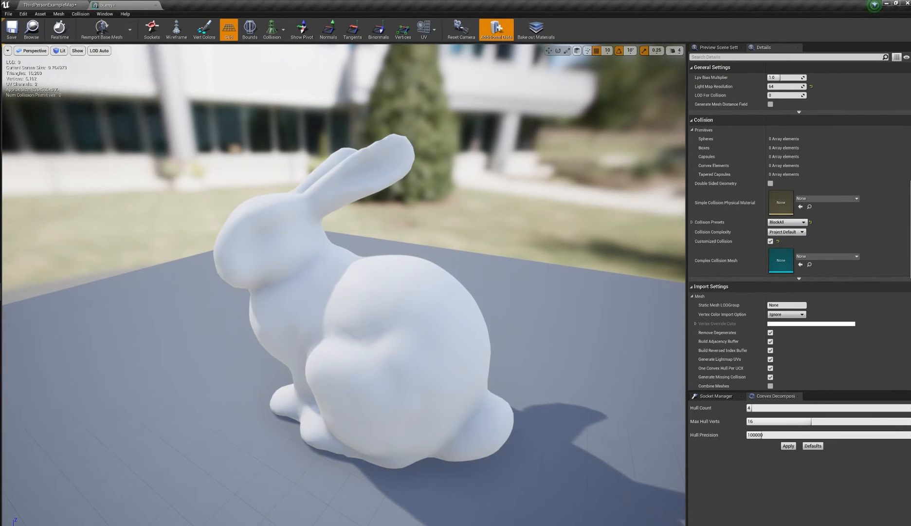
{"action": "left_click", "coordinate": [80, 14]}
{"action": "left_click", "coordinate": [101, 80]}
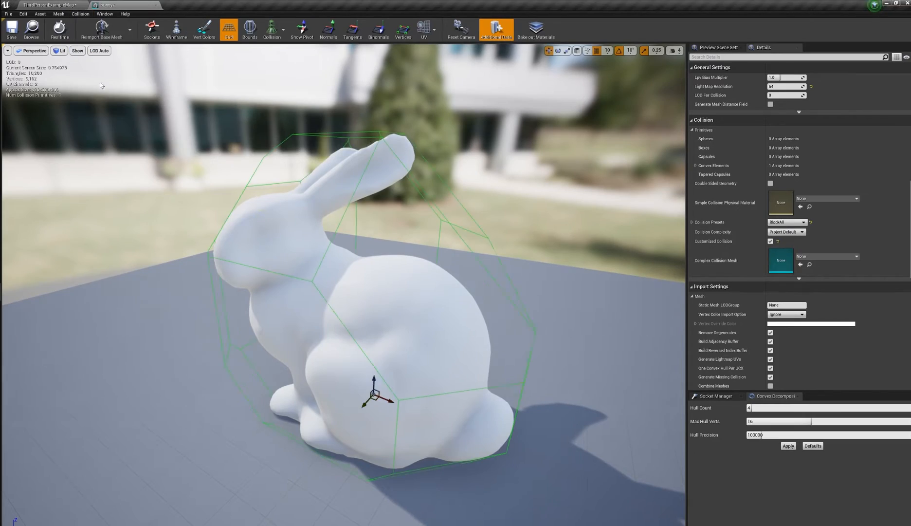
Inspect the 26DOP hull around the bunny from several sides and remove the collision
{"action": "left_click_drag", "start_coordinate": [340, 282], "coordinate": [358, 345]}
{"action": "left_click_drag", "start_coordinate": [483, 282], "coordinate": [387, 276]}
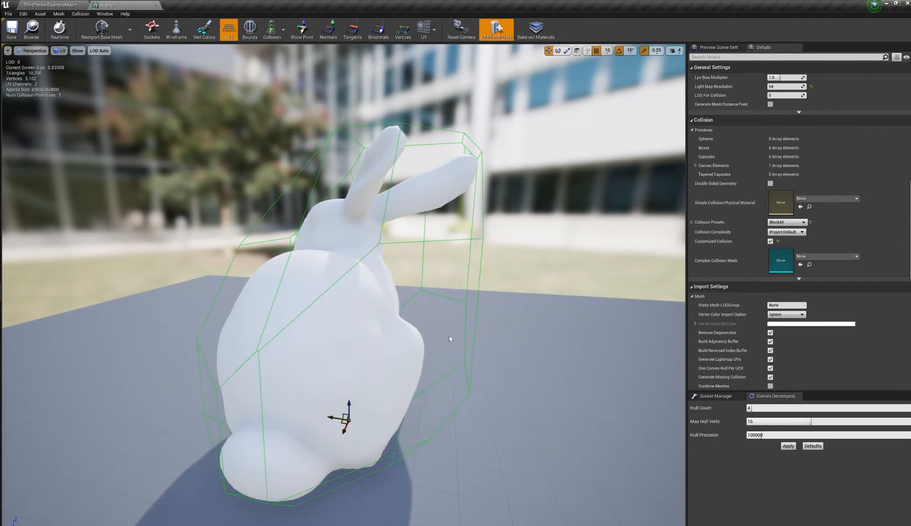
{"action": "left_click_drag", "start_coordinate": [453, 337], "coordinate": [400, 342]}
{"action": "left_click_drag", "start_coordinate": [263, 283], "coordinate": [414, 235]}
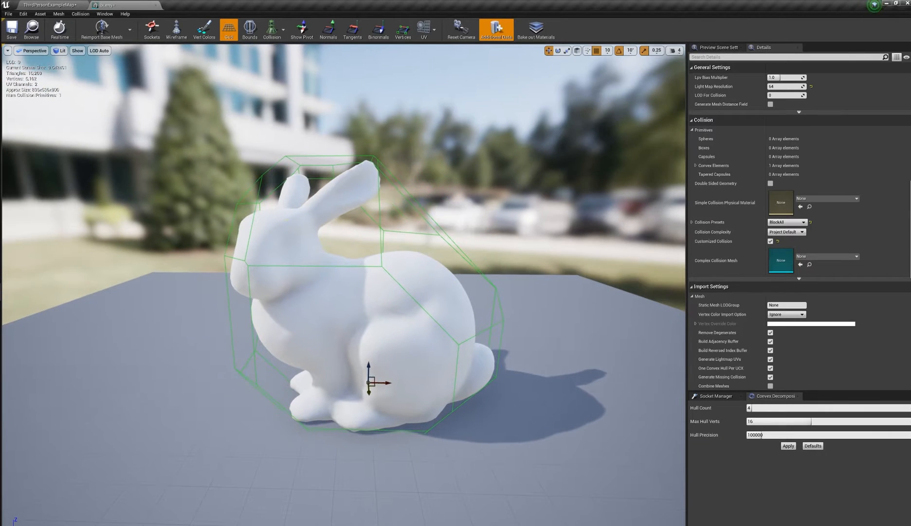
{"action": "left_click", "coordinate": [80, 13]}
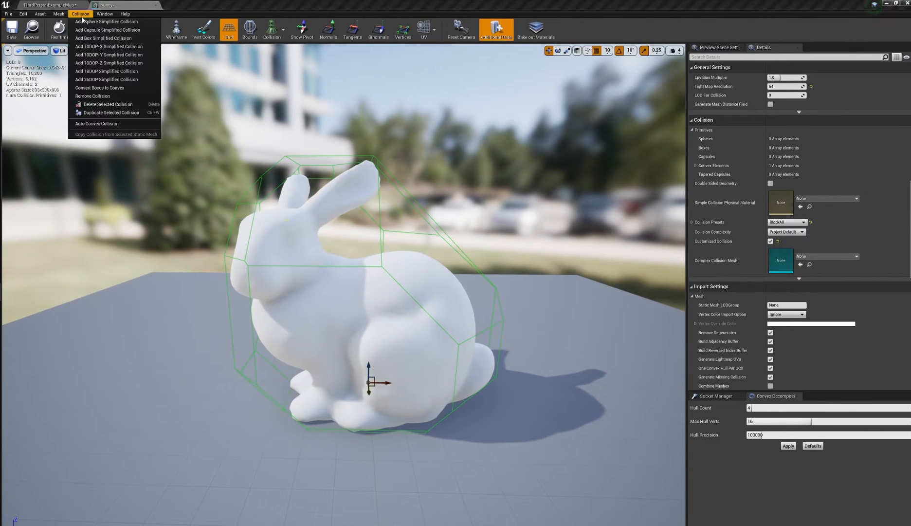
{"action": "left_click", "coordinate": [98, 96]}
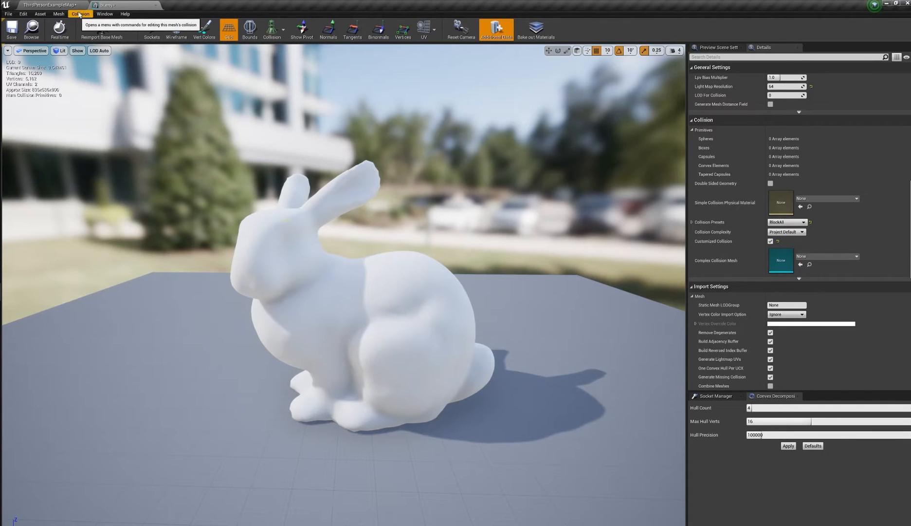
Generate auto convex collision for the bunny with hull count 4, max hull verts 16 and hull precision 100000, and inspect the hulls
{"action": "left_click", "coordinate": [80, 13]}
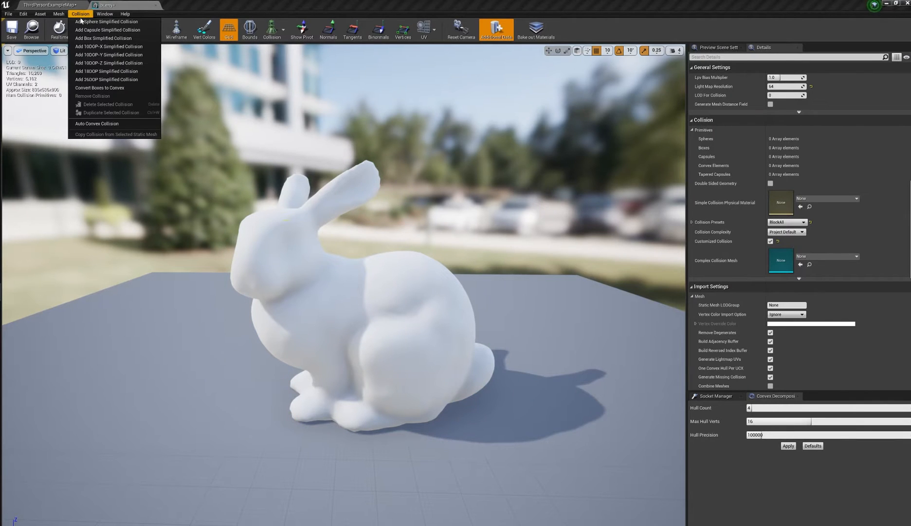
{"action": "left_click", "coordinate": [101, 123]}
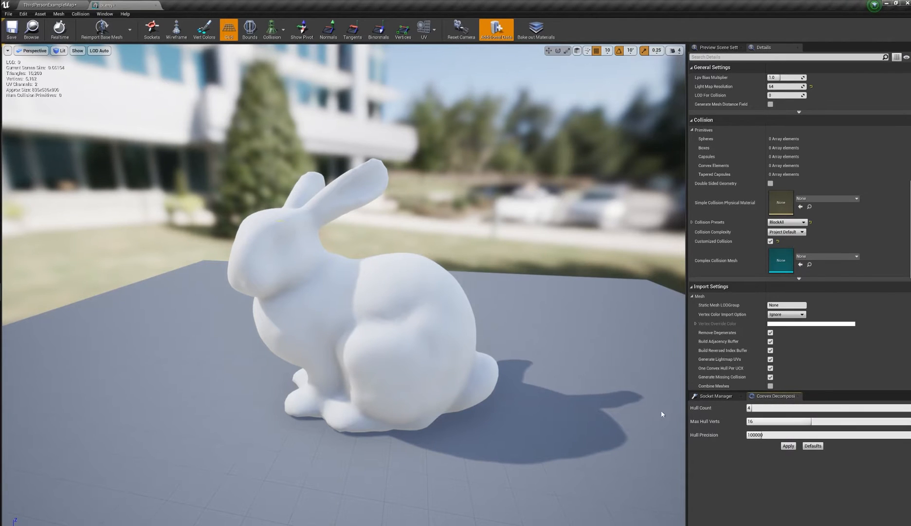
{"action": "left_click_drag", "start_coordinate": [502, 364], "coordinate": [533, 353], "text": "alt"}
{"action": "scroll", "coordinate": [502, 364], "scroll_direction": "up", "scroll_amount": 3}
{"action": "left_click_drag", "start_coordinate": [628, 376], "coordinate": [591, 389], "text": "alt"}
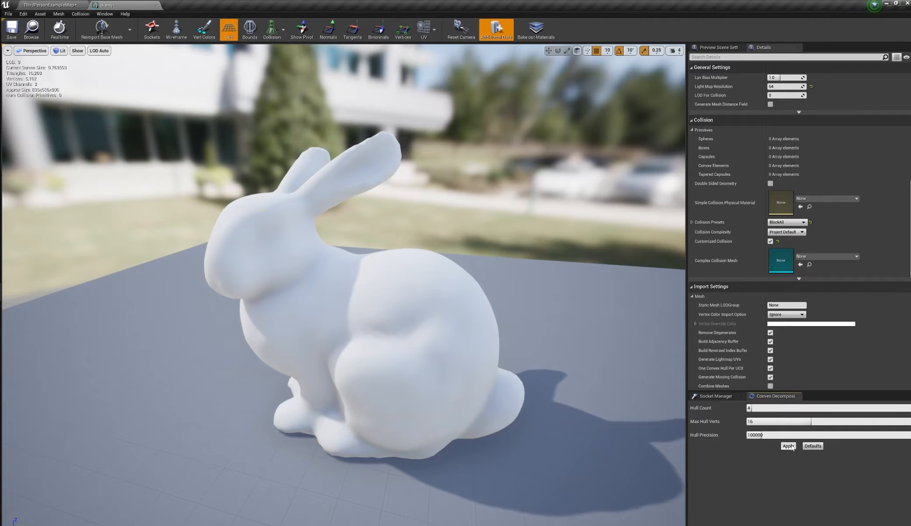
{"action": "scroll", "coordinate": [507, 348], "scroll_direction": "down", "scroll_amount": 2}
{"action": "left_click_drag", "start_coordinate": [471, 292], "coordinate": [633, 326], "text": "alt"}
{"action": "left_click_drag", "start_coordinate": [502, 246], "coordinate": [360, 228], "text": "alt"}
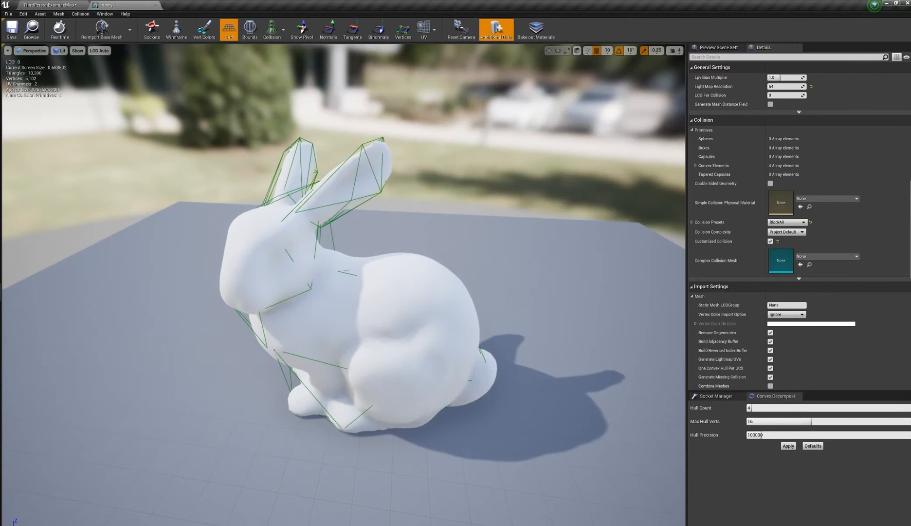
{"action": "left_click_drag", "start_coordinate": [149, 125], "coordinate": [102, 148], "text": "alt"}
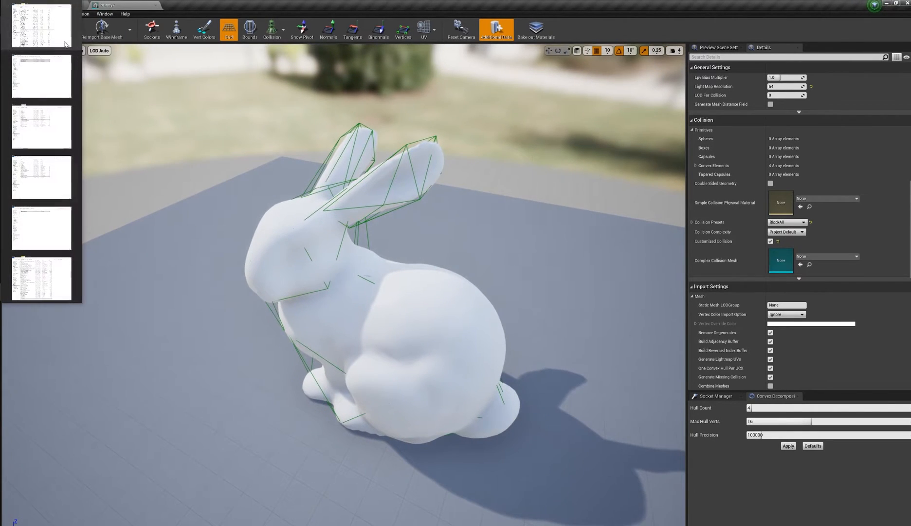
{"action": "left_click_drag", "start_coordinate": [210, 98], "coordinate": [336, 172], "text": "alt"}
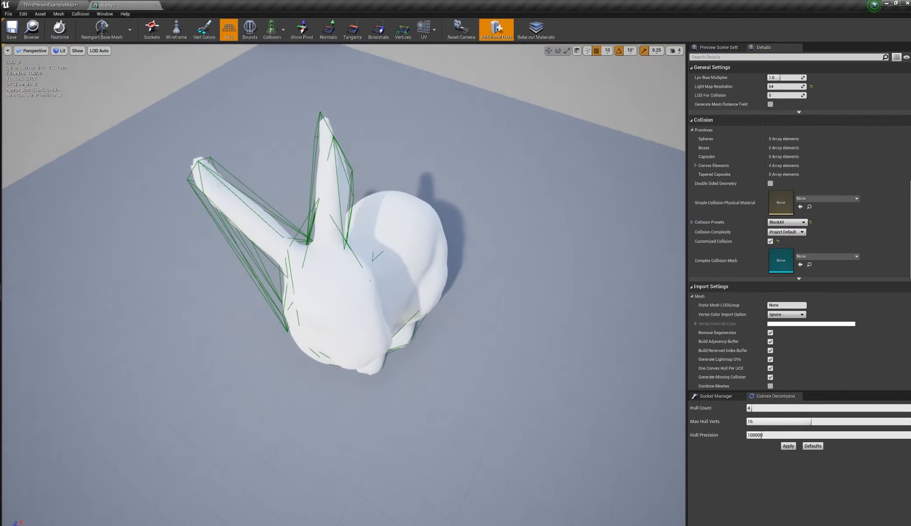
Close the bunny's mesh editor and examine the bunny's convex hulls in the level
{"action": "left_click", "coordinate": [156, 6]}
{"action": "scroll", "coordinate": [431, 222], "scroll_direction": "down", "scroll_amount": 4}
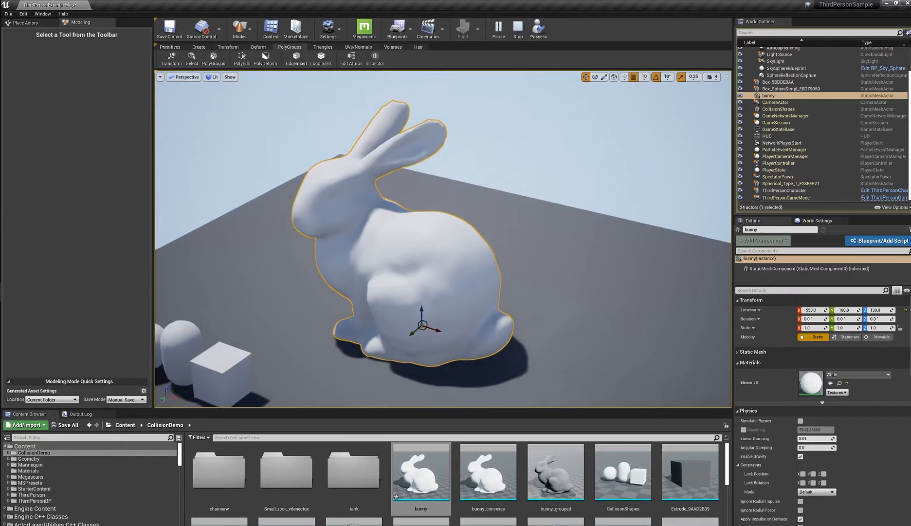
{"action": "left_click_drag", "start_coordinate": [393, 237], "coordinate": [406, 244], "text": "alt"}
{"action": "scroll", "coordinate": [405, 242], "scroll_direction": "up", "scroll_amount": 6}
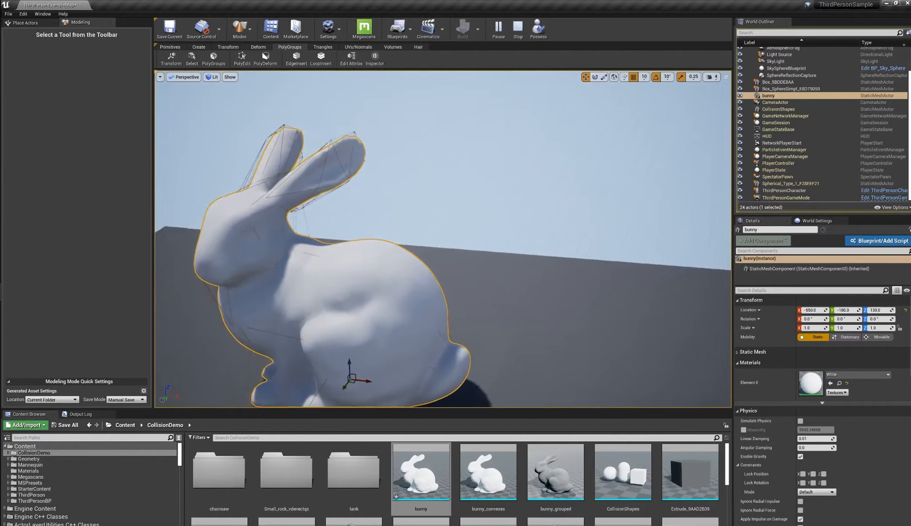
{"action": "key", "text": "f"}
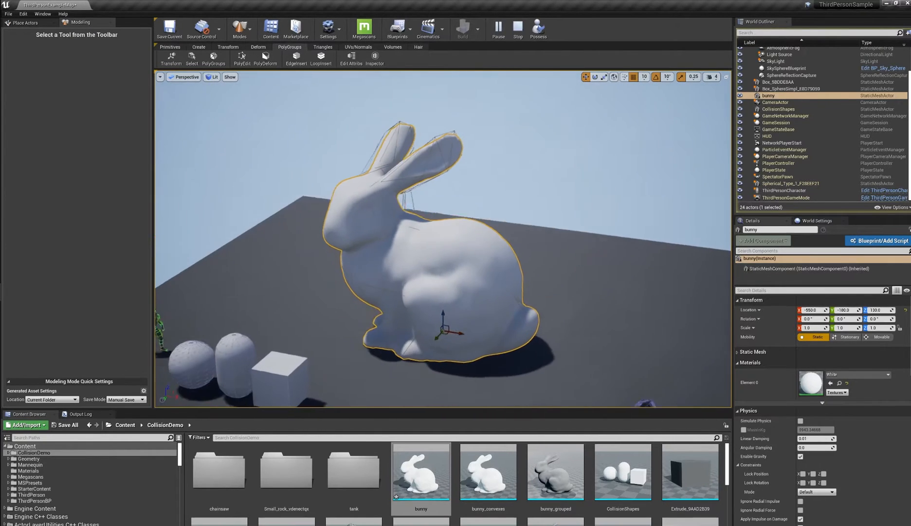
{"action": "scroll", "coordinate": [590, 280], "scroll_direction": "down", "scroll_amount": 2}
{"action": "scroll", "coordinate": [590, 281], "scroll_direction": "down", "scroll_amount": 2}
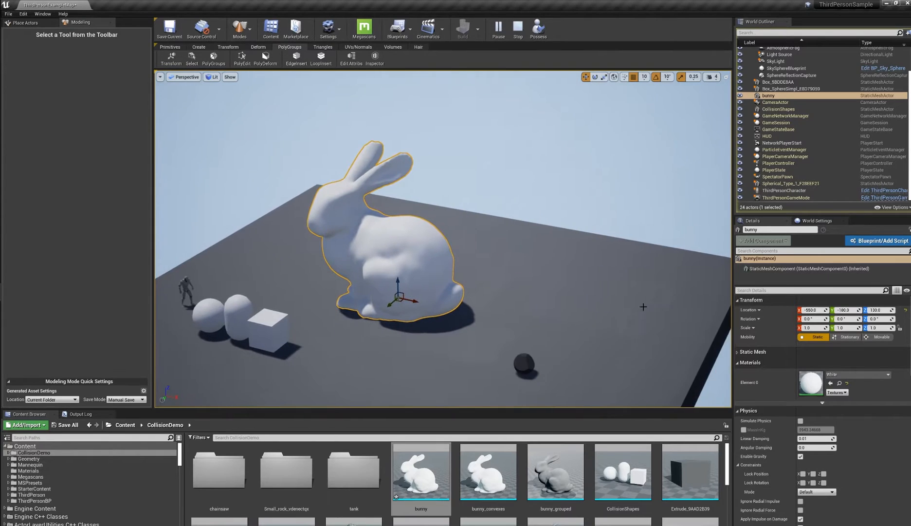
Place bunny_convexes in the running level beside the bunny, stop the simulation and close the message log
{"action": "left_click_drag", "start_coordinate": [488, 472], "coordinate": [564, 303]}
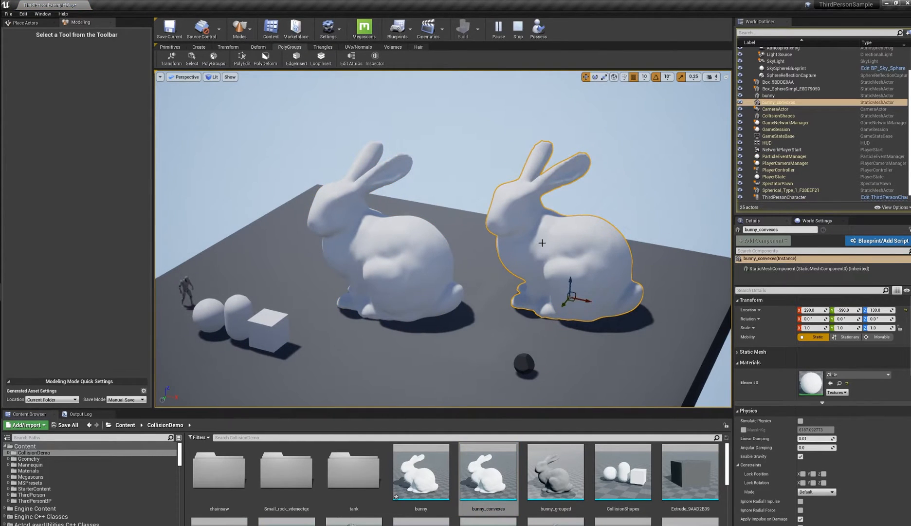
{"action": "key", "text": "Escape"}
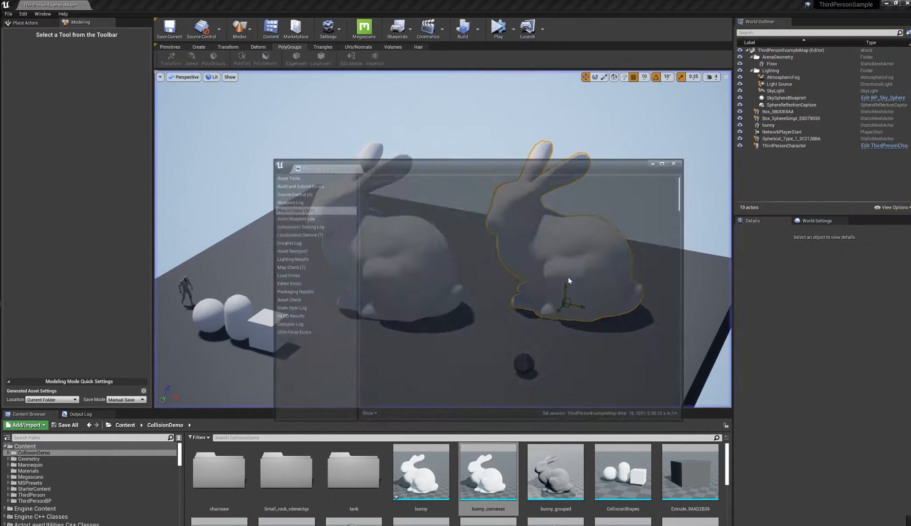
{"action": "left_click", "coordinate": [678, 161]}
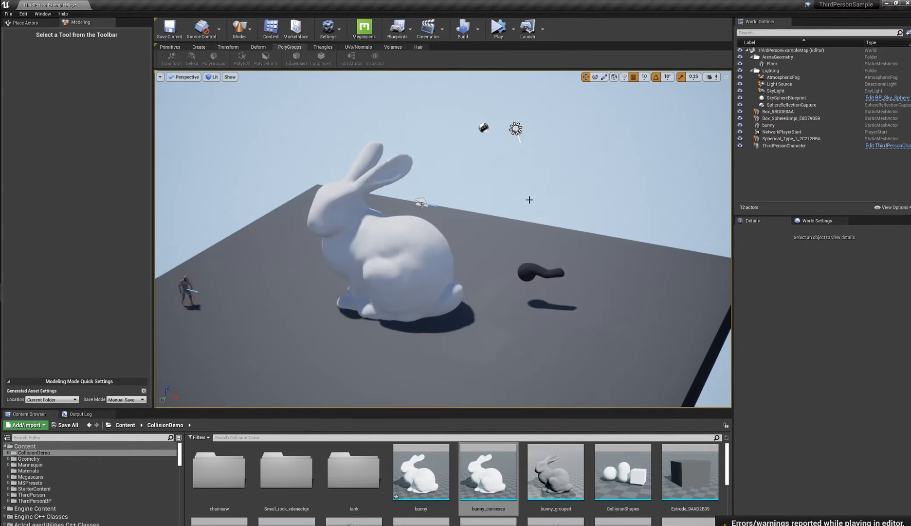
Delete the dark spherical mesh floating beside the bunny and place bunny_convexes in the edited level there
{"action": "left_click", "coordinate": [537, 273]}
{"action": "scroll", "coordinate": [645, 331], "scroll_direction": "down", "scroll_amount": 6}
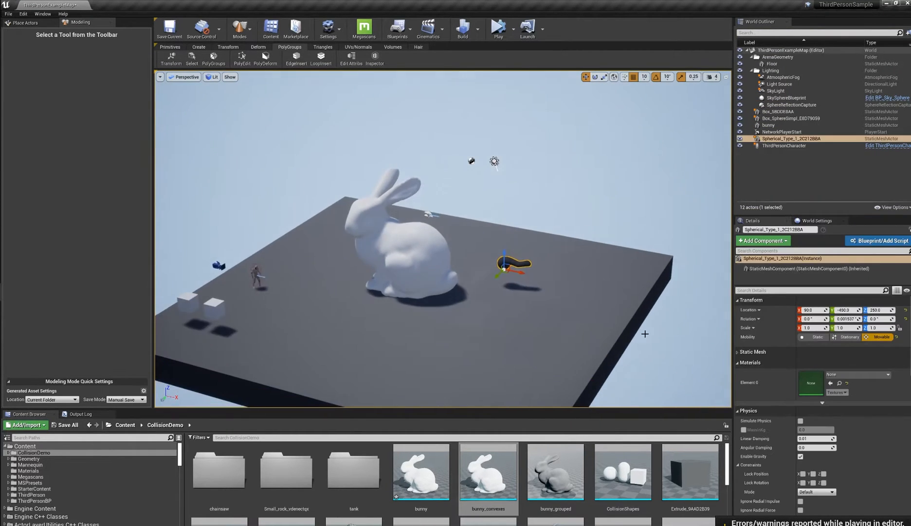
{"action": "key", "text": "Delete"}
{"action": "left_click_drag", "start_coordinate": [503, 493], "coordinate": [520, 303]}
{"action": "key", "text": "f"}
Convert the bunny's collision geometry to a static mesh with the CollisionToMesh tool
{"action": "left_click", "coordinate": [235, 247]}
{"action": "key", "text": "f"}
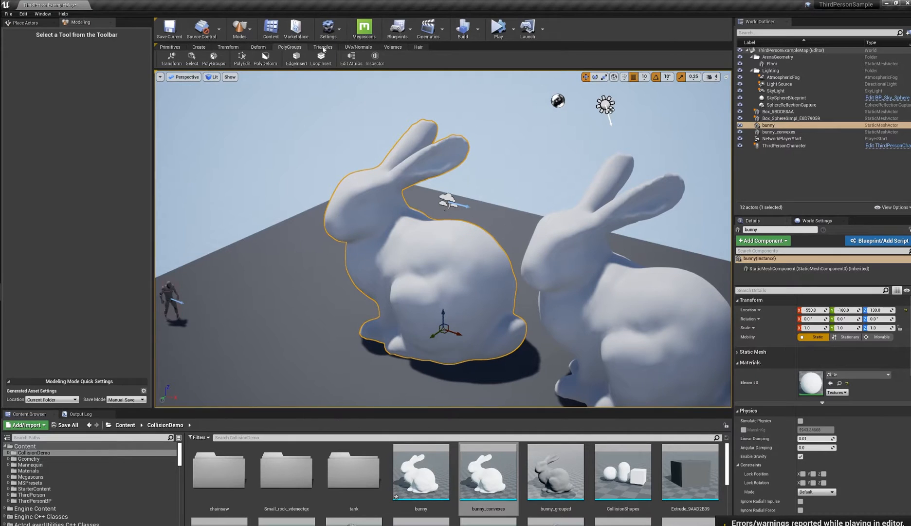
{"action": "left_click", "coordinate": [393, 47]}
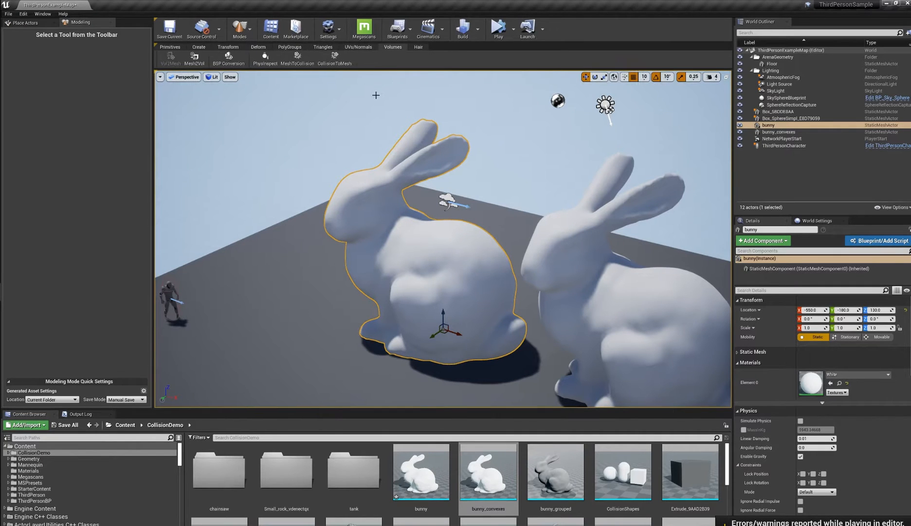
{"action": "left_click_drag", "start_coordinate": [500, 266], "coordinate": [470, 282], "text": "alt"}
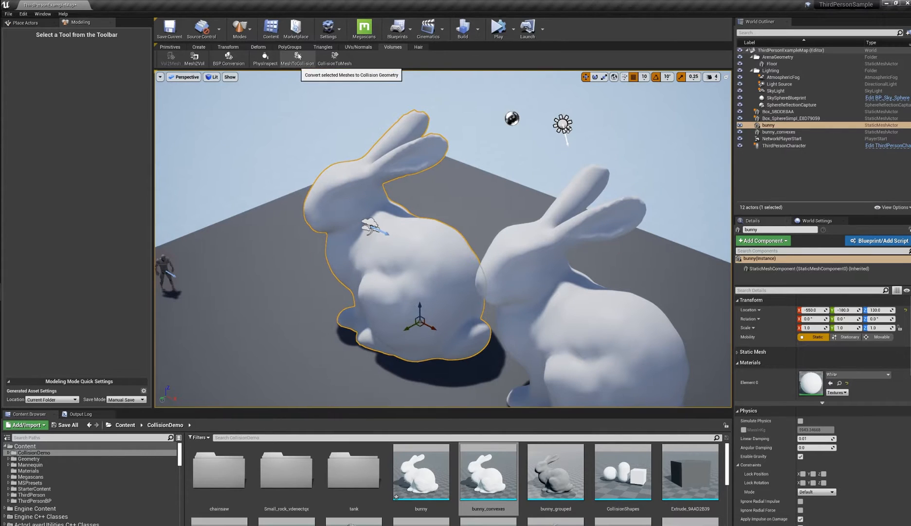
{"action": "left_click", "coordinate": [334, 60]}
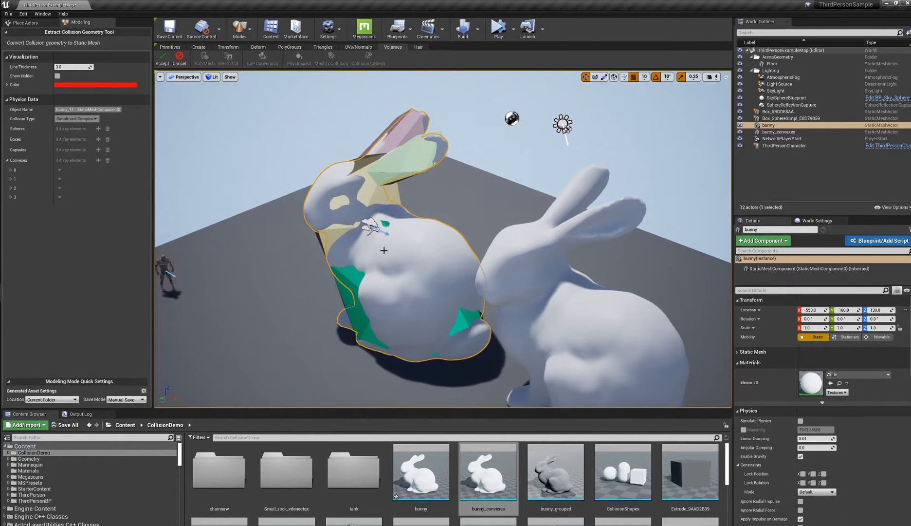
{"action": "left_click", "coordinate": [163, 64]}
Try moving the extracted collision mesh away from the bunny, and undo the move
{"action": "left_click_drag", "start_coordinate": [409, 328], "coordinate": [265, 358]}
{"action": "right_click_drag", "start_coordinate": [353, 261], "coordinate": [384, 292]}
{"action": "key", "text": "ctrl+z"}
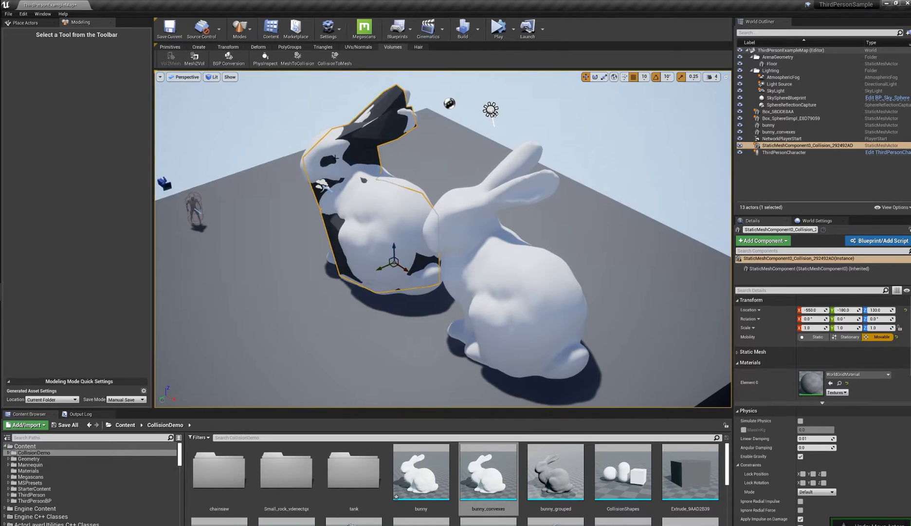
Convert the collision geometry of bunny_convexes to a static mesh with the CollisionToMesh tool
{"action": "left_click_drag", "start_coordinate": [336, 158], "coordinate": [358, 197], "text": "alt"}
{"action": "left_click_drag", "start_coordinate": [371, 117], "coordinate": [361, 118], "text": "alt"}
{"action": "key", "text": "ctrl+z"}
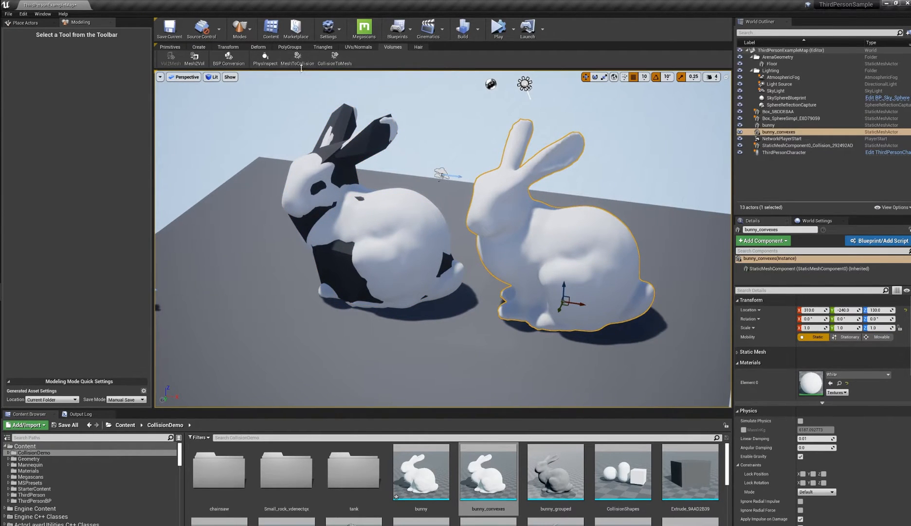
{"action": "left_click", "coordinate": [298, 59]}
{"action": "left_click", "coordinate": [161, 64]}
{"action": "left_click", "coordinate": [336, 62]}
{"action": "left_click", "coordinate": [162, 63]}
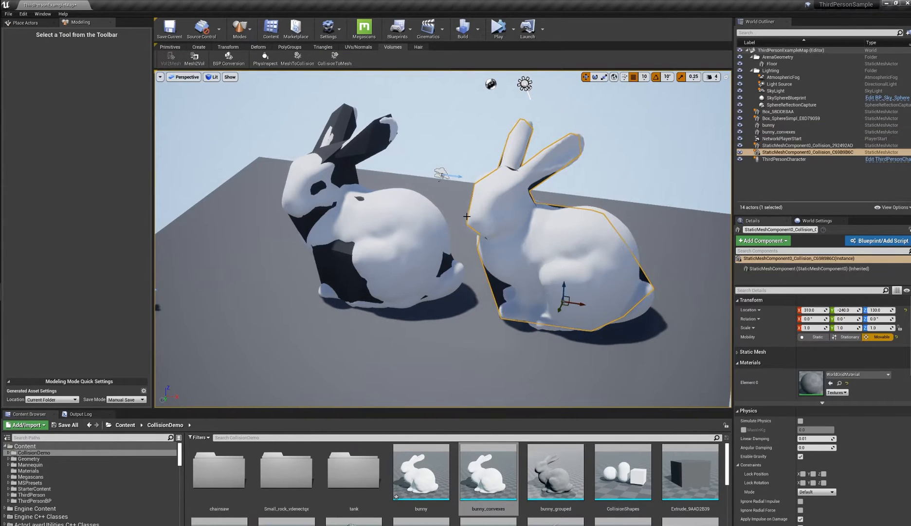
Move the collision mesh extracted from bunny_convexes out in front of it to Y 140, and invert its normals
{"action": "left_click_drag", "start_coordinate": [634, 298], "coordinate": [397, 349], "text": "alt"}
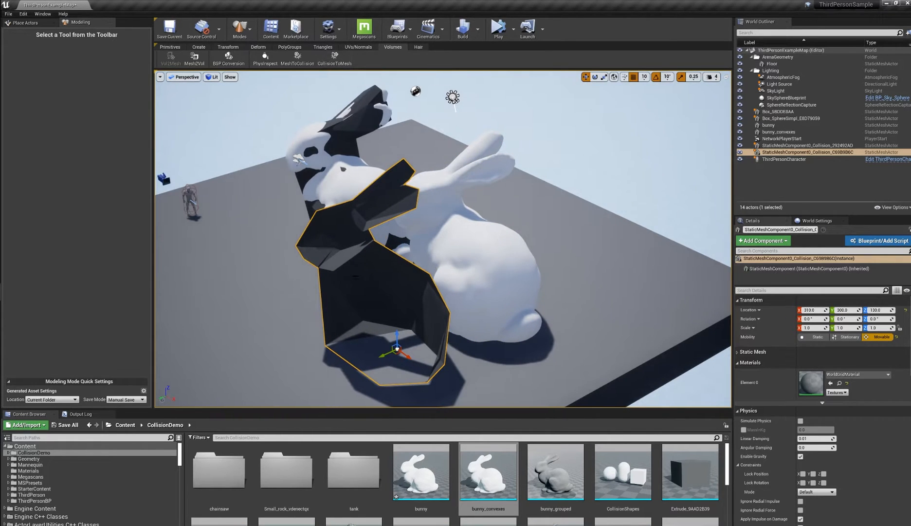
{"action": "left_click_drag", "start_coordinate": [418, 204], "coordinate": [462, 202], "text": "alt"}
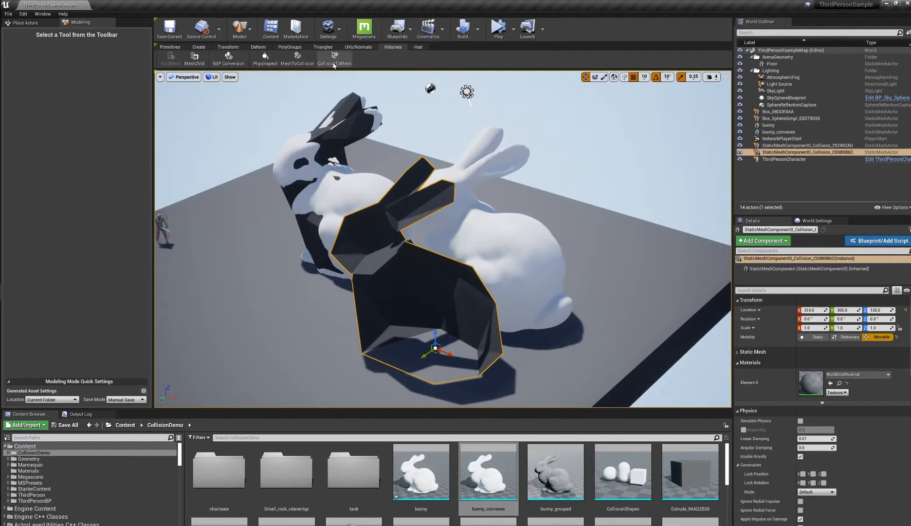
{"action": "left_click", "coordinate": [356, 49]}
{"action": "left_click", "coordinate": [240, 57]}
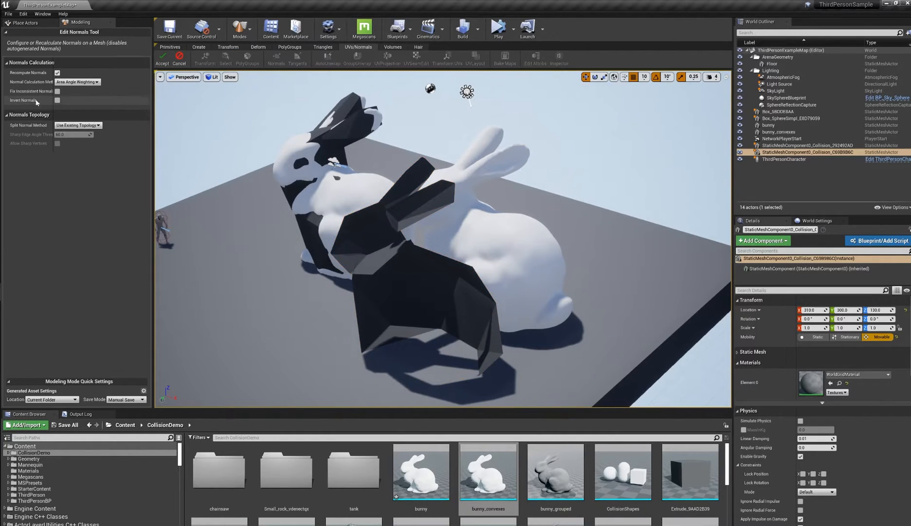
{"action": "left_click", "coordinate": [58, 100]}
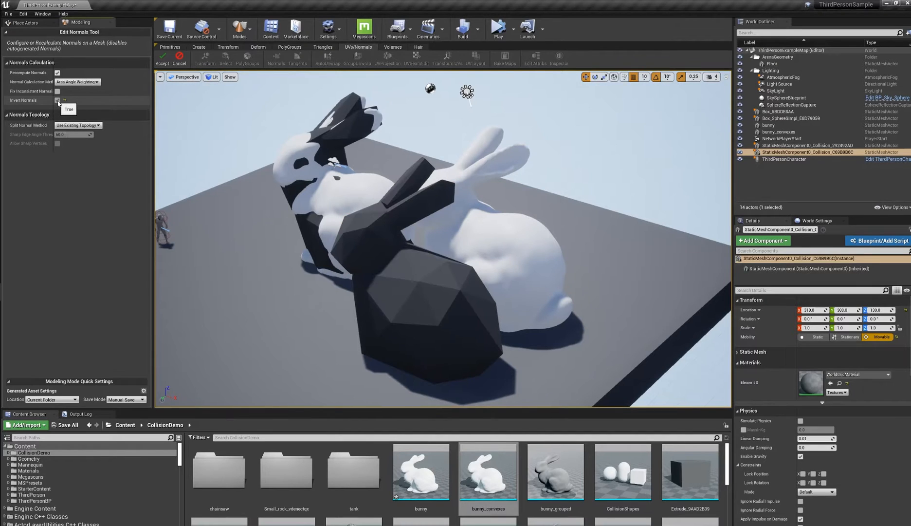
{"action": "left_click", "coordinate": [163, 58]}
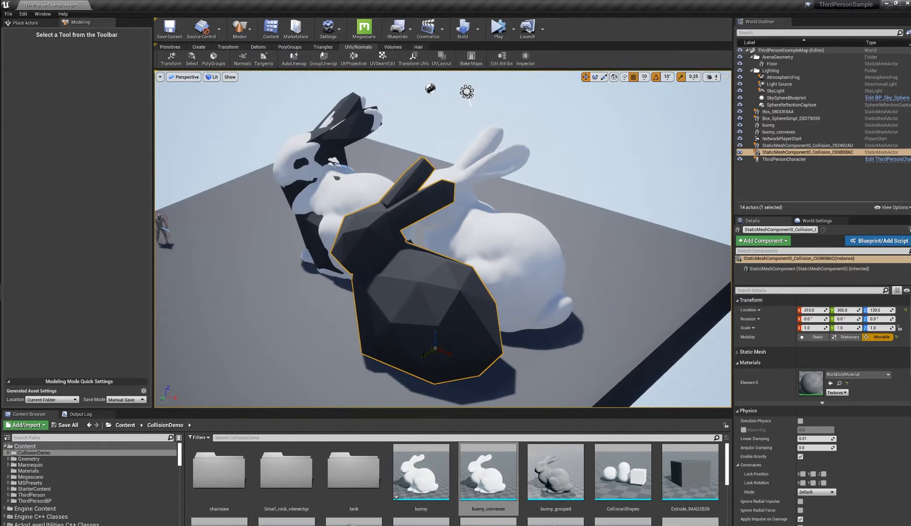
{"action": "left_click_drag", "start_coordinate": [422, 358], "coordinate": [446, 358]}
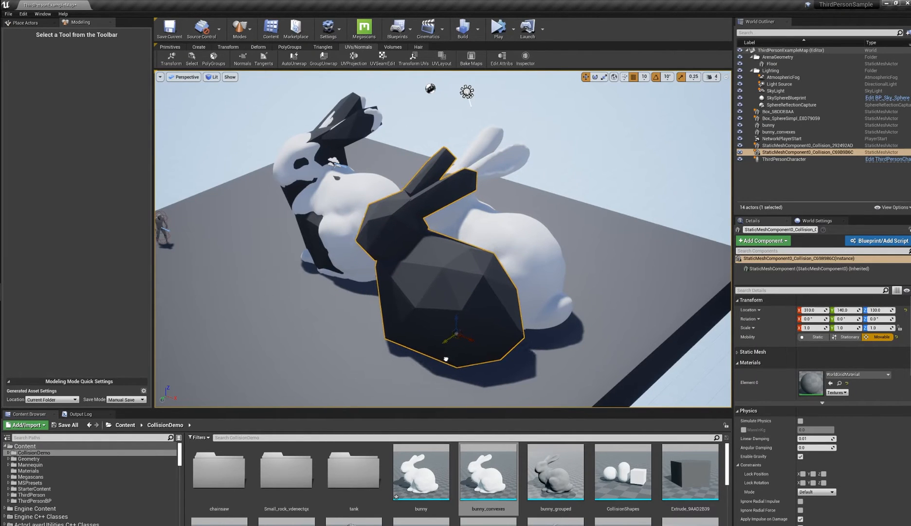
Move the first bunny's collision mesh out in front with inverted normals, and compare both collision meshes with their bunnies
{"action": "left_click", "coordinate": [306, 243]}
{"action": "left_click_drag", "start_coordinate": [356, 262], "coordinate": [573, 246]}
{"action": "left_click", "coordinate": [554, 275]}
{"action": "left_click", "coordinate": [572, 245]}
{"action": "left_click_drag", "start_coordinate": [575, 294], "coordinate": [567, 314]}
{"action": "left_click_drag", "start_coordinate": [544, 265], "coordinate": [577, 79], "text": "alt"}
{"action": "left_click_drag", "start_coordinate": [462, 214], "coordinate": [461, 240], "text": "alt"}
{"action": "left_click", "coordinate": [458, 251]}
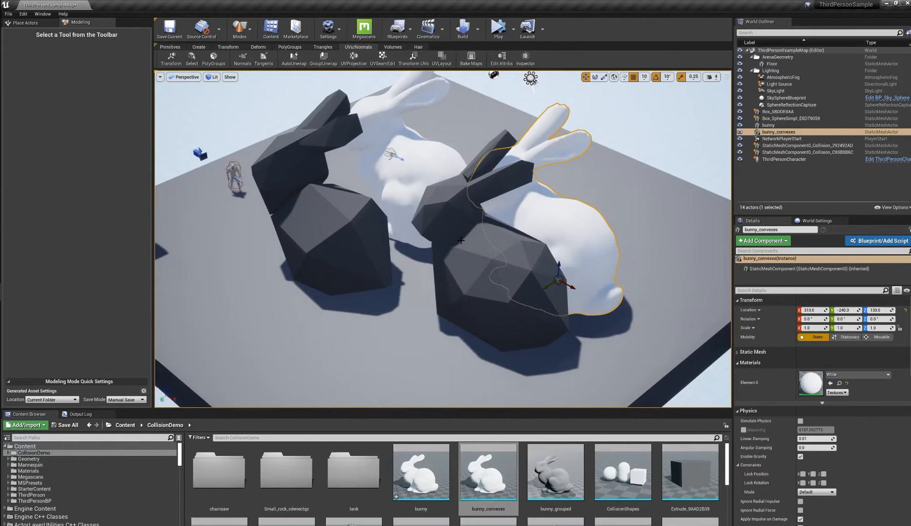
Delete both extracted collision meshes standing in front of the bunnies
{"action": "left_click", "coordinate": [322, 232]}
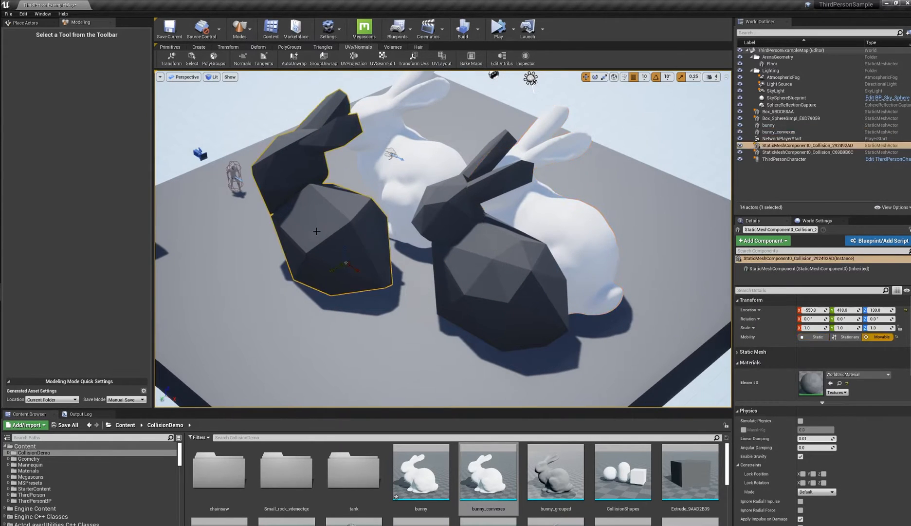
{"action": "key", "text": "Delete"}
{"action": "left_click", "coordinate": [487, 256]}
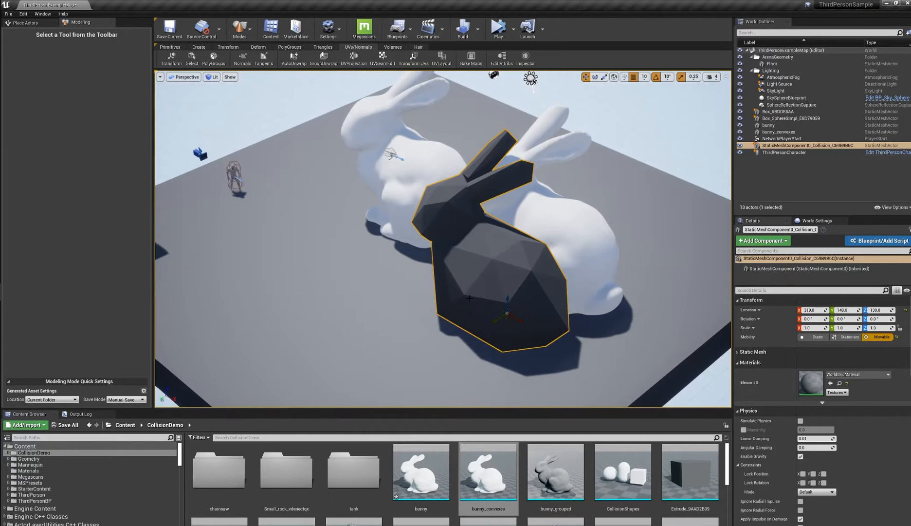
{"action": "key", "text": "Delete"}
Delete the two white boxes near the third-person character
{"action": "left_click_drag", "start_coordinate": [485, 293], "coordinate": [471, 275], "text": "alt"}
{"action": "middle_click_drag", "start_coordinate": [471, 276], "coordinate": [475, 271], "text": "alt"}
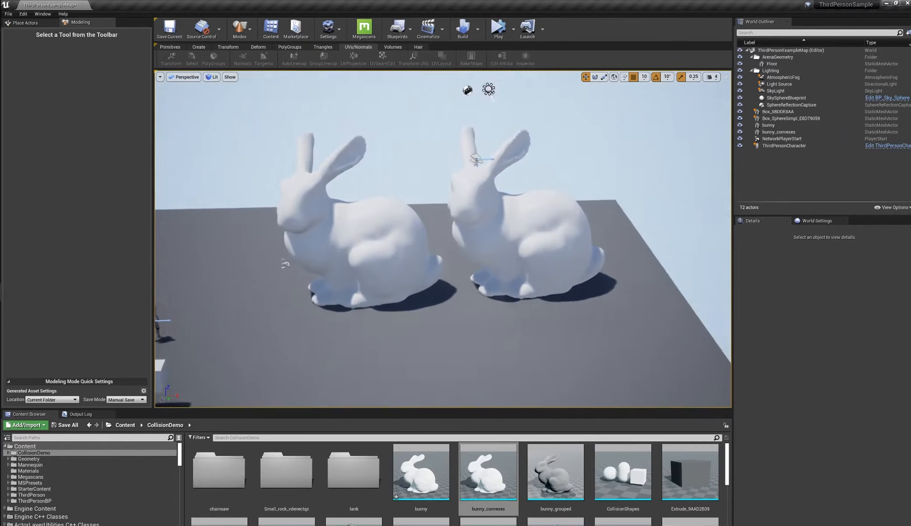
{"action": "right_click_drag", "start_coordinate": [475, 271], "coordinate": [482, 274], "text": "alt"}
{"action": "middle_click_drag", "start_coordinate": [483, 273], "coordinate": [480, 272], "text": "alt"}
{"action": "left_click_drag", "start_coordinate": [480, 272], "coordinate": [473, 268], "text": "alt"}
{"action": "middle_click_drag", "start_coordinate": [473, 267], "coordinate": [376, 314], "text": "alt"}
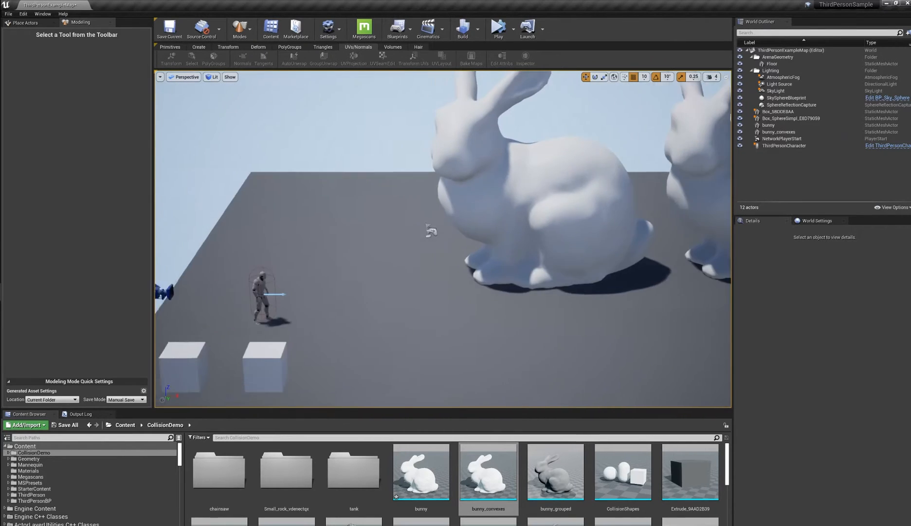
{"action": "right_click_drag", "start_coordinate": [376, 314], "coordinate": [357, 318], "text": "alt"}
{"action": "left_click", "coordinate": [207, 331]}
{"action": "key", "text": "Delete"}
{"action": "left_click", "coordinate": [277, 342]}
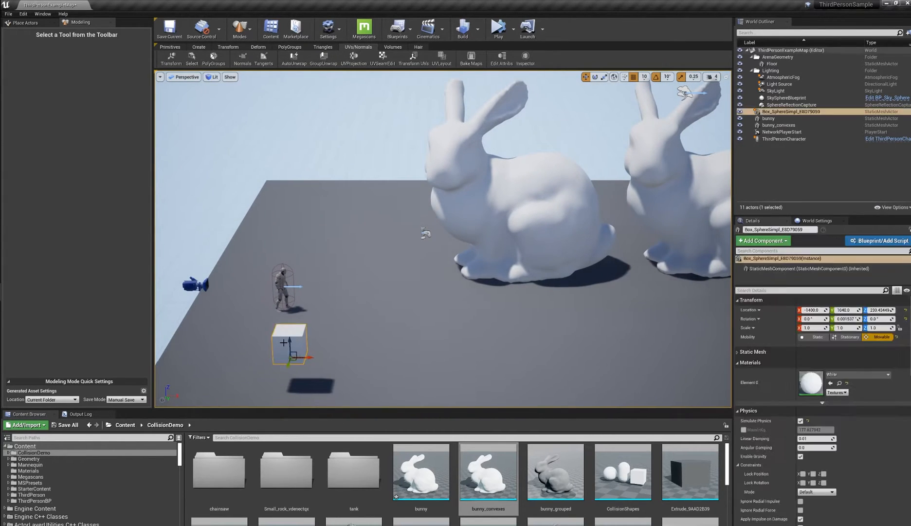
{"action": "key", "text": "Delete"}
Delete the bunny and bunny_convexes actors from the level
{"action": "left_click", "coordinate": [536, 221]}
{"action": "key", "text": "f"}
{"action": "middle_click_drag", "start_coordinate": [536, 221], "coordinate": [539, 217], "text": "alt"}
{"action": "left_click_drag", "start_coordinate": [539, 217], "coordinate": [479, 244], "text": "alt"}
{"action": "key", "text": "Delete"}
{"action": "left_click", "coordinate": [467, 239]}
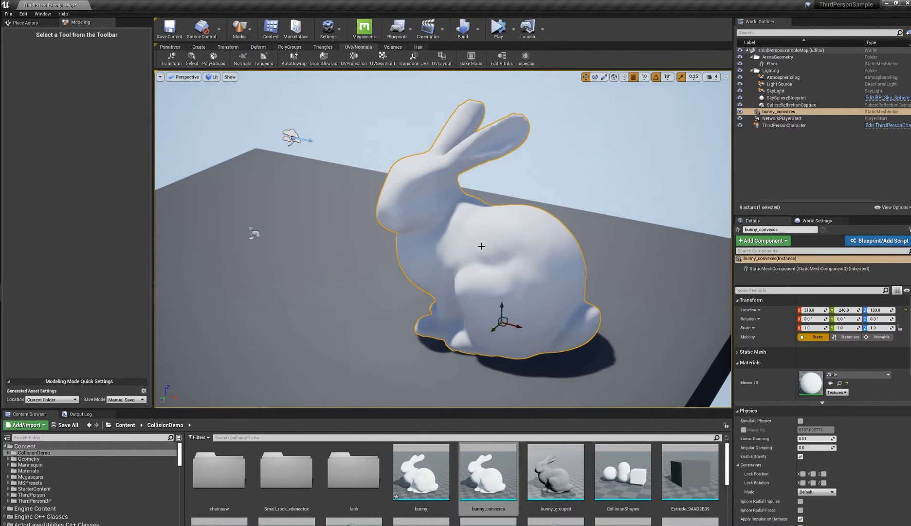
{"action": "key", "text": "Delete"}
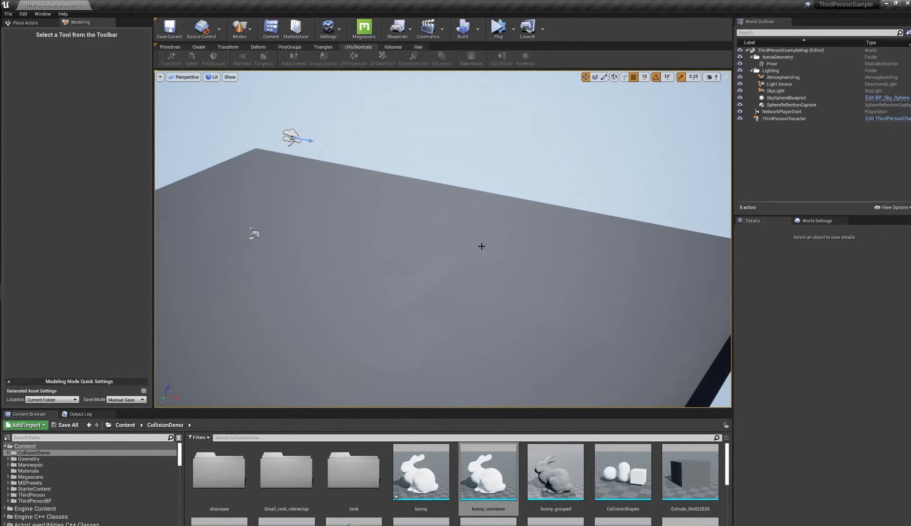
Place the SM_Rock mesh from the CollisionDemo folder in the level and frame it
{"action": "scroll", "coordinate": [481, 246], "scroll_direction": "down", "scroll_amount": 10}
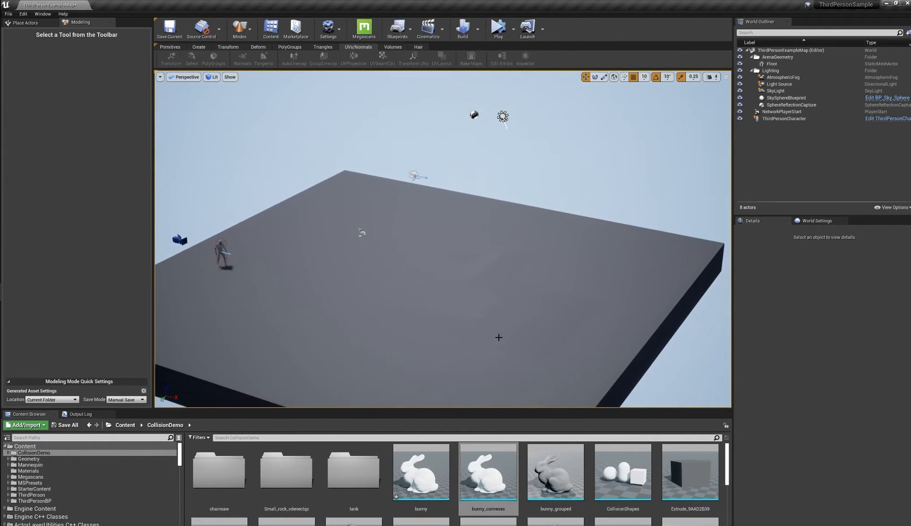
{"action": "scroll", "coordinate": [555, 468], "scroll_direction": "down", "scroll_amount": 3}
{"action": "left_click", "coordinate": [354, 468]}
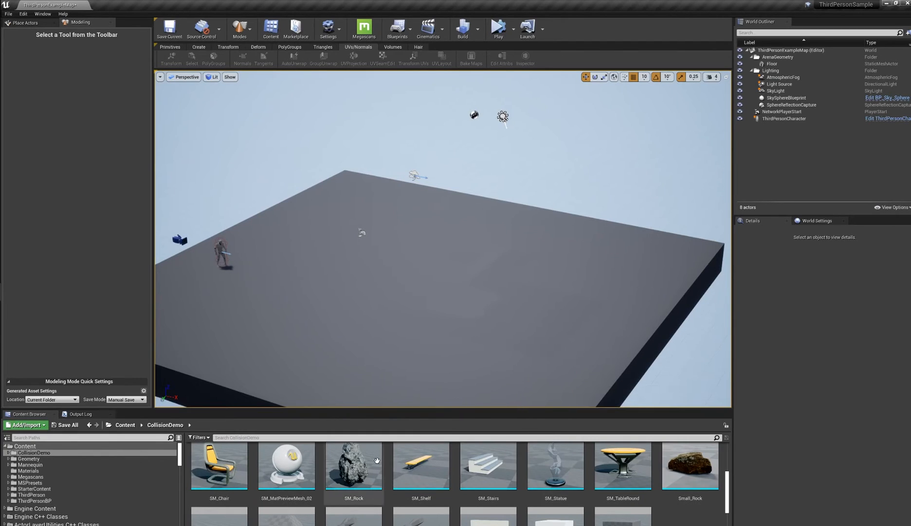
{"action": "left_click_drag", "start_coordinate": [401, 249], "coordinate": [435, 160]}
{"action": "key", "text": "f"}
Start the MeshToCollision tool on SM_Rock and examine the Minimal Spheres fit from several sides
{"action": "left_click", "coordinate": [394, 47]}
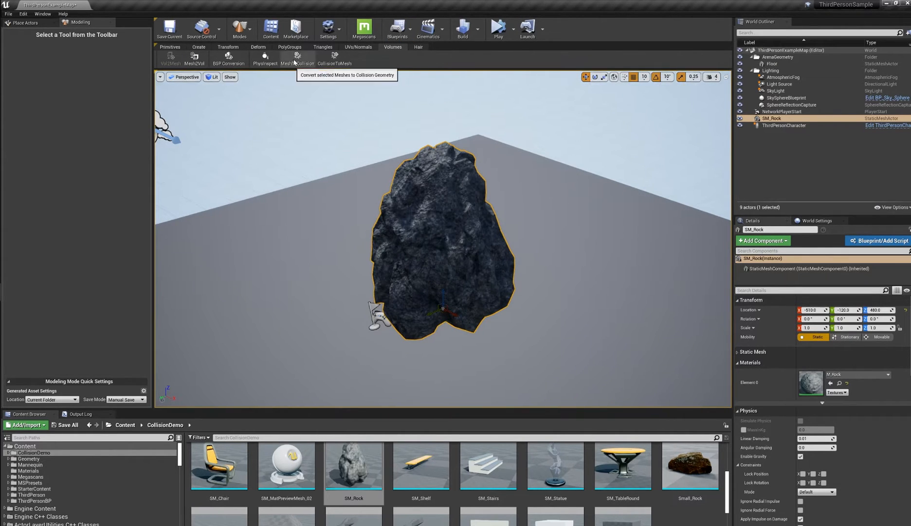
{"action": "left_click_drag", "start_coordinate": [401, 234], "coordinate": [431, 162], "text": "alt"}
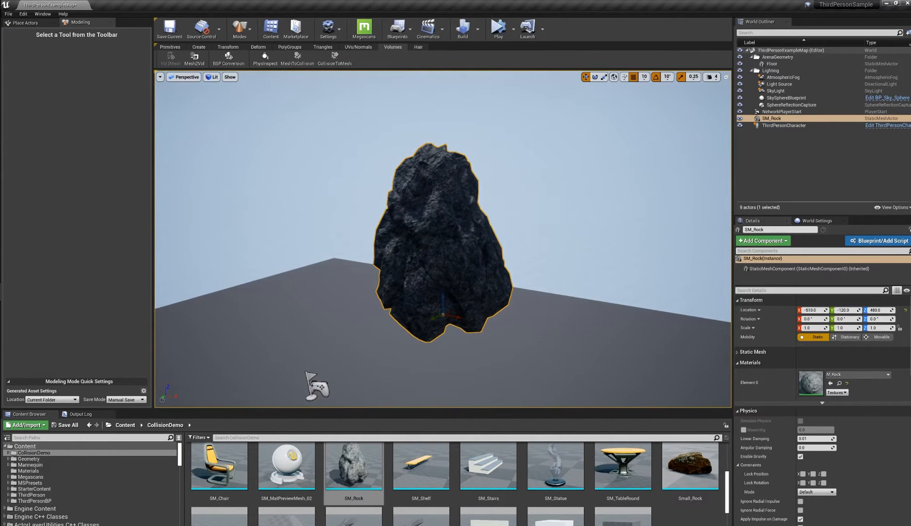
{"action": "left_click_drag", "start_coordinate": [437, 196], "coordinate": [427, 207], "text": "alt"}
{"action": "left_click", "coordinate": [298, 59]}
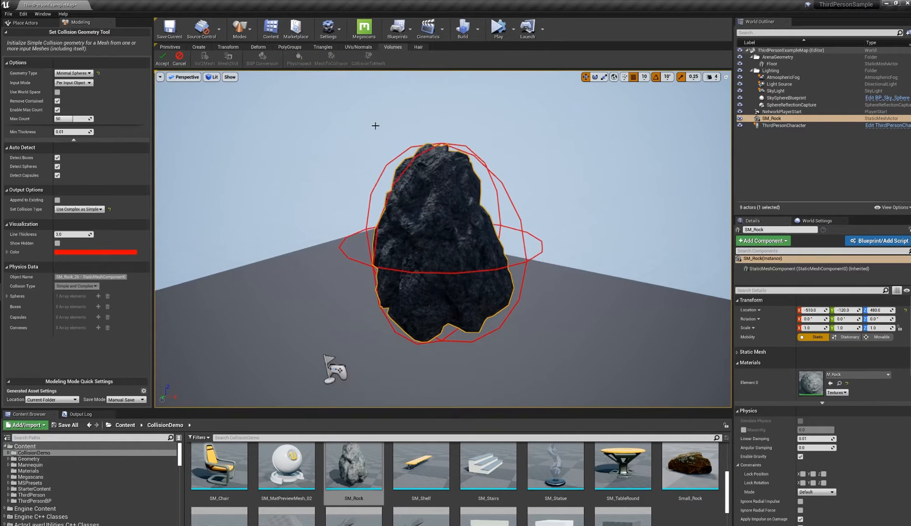
{"action": "left_click_drag", "start_coordinate": [374, 126], "coordinate": [392, 103], "text": "alt"}
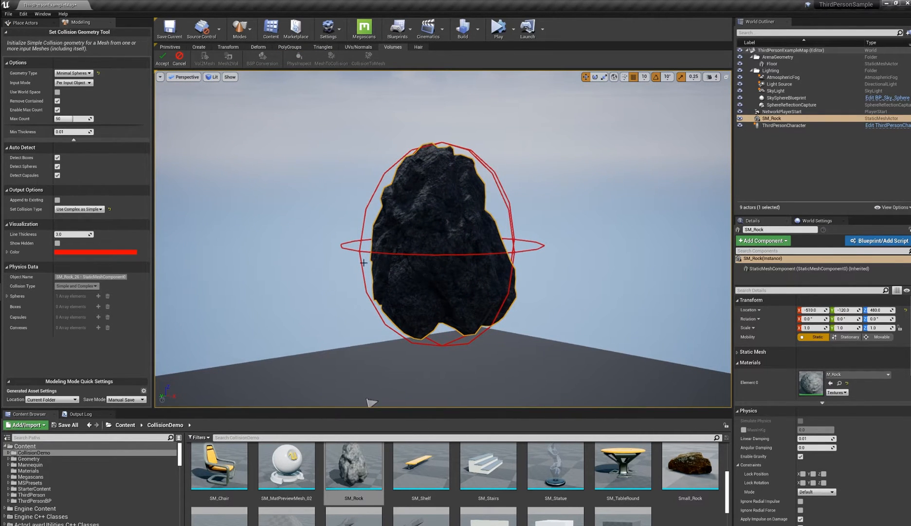
{"action": "left_click_drag", "start_coordinate": [371, 402], "coordinate": [436, 389], "text": "alt"}
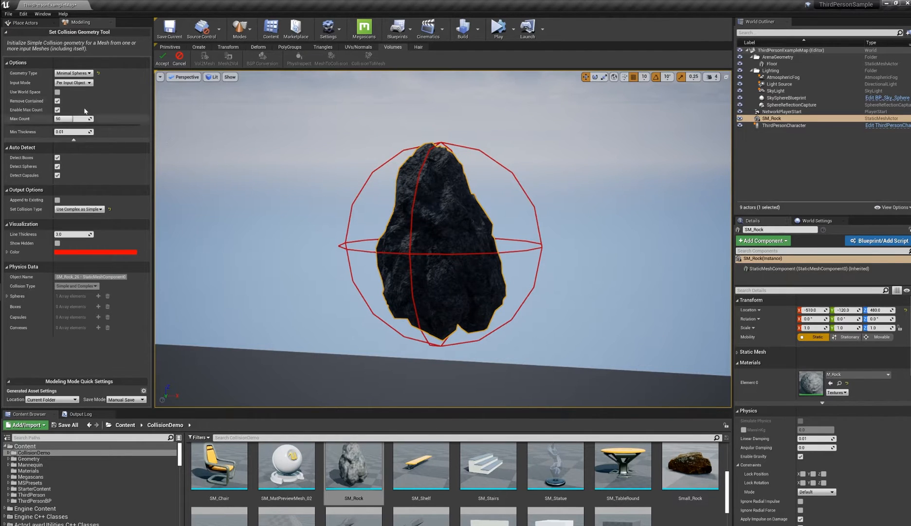
Try Aligned Boxes, Minimal Spheres and Capsules as the rock's collision geometry type
{"action": "left_click", "coordinate": [73, 73]}
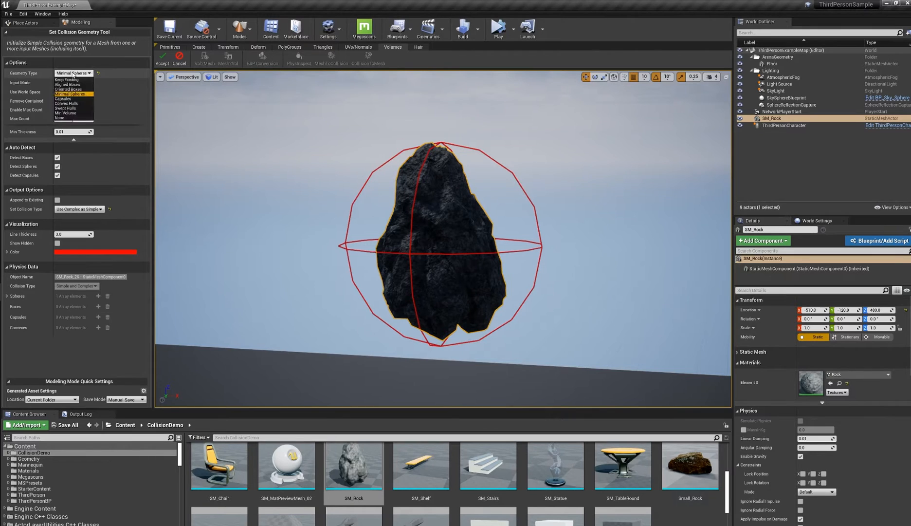
{"action": "left_click", "coordinate": [72, 85]}
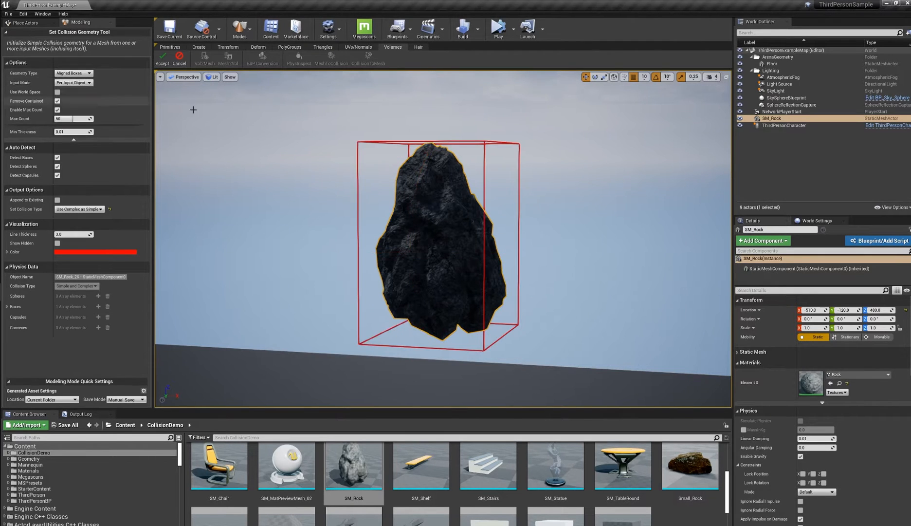
{"action": "left_click", "coordinate": [73, 73]}
{"action": "left_click", "coordinate": [69, 95]}
{"action": "left_click", "coordinate": [73, 74]}
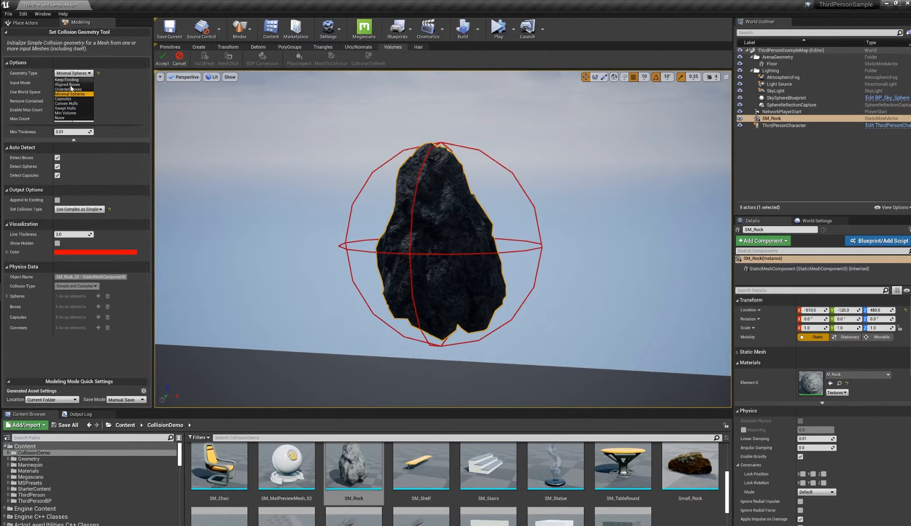
{"action": "left_click", "coordinate": [67, 99]}
{"action": "mouse_move", "coordinate": [292, 204]}
{"action": "left_mouse_down", "text": "alt"}
{"action": "mouse_move", "coordinate": [326, 178]}
{"action": "mouse_move", "coordinate": [292, 216]}
{"action": "left_mouse_up", "text": "alt"}
Set the rock's collision geometry type to Convex Hulls and show the hidden hull lines
{"action": "left_click", "coordinate": [80, 76]}
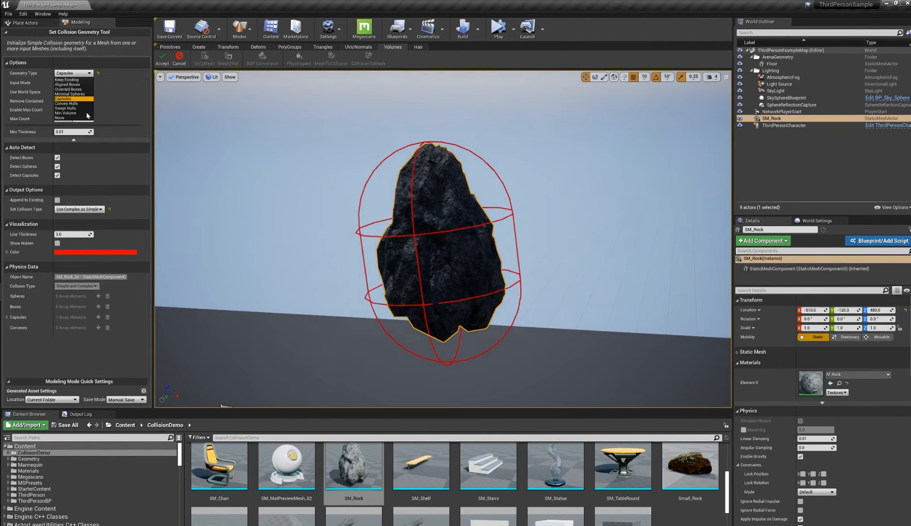
{"action": "left_click", "coordinate": [73, 103]}
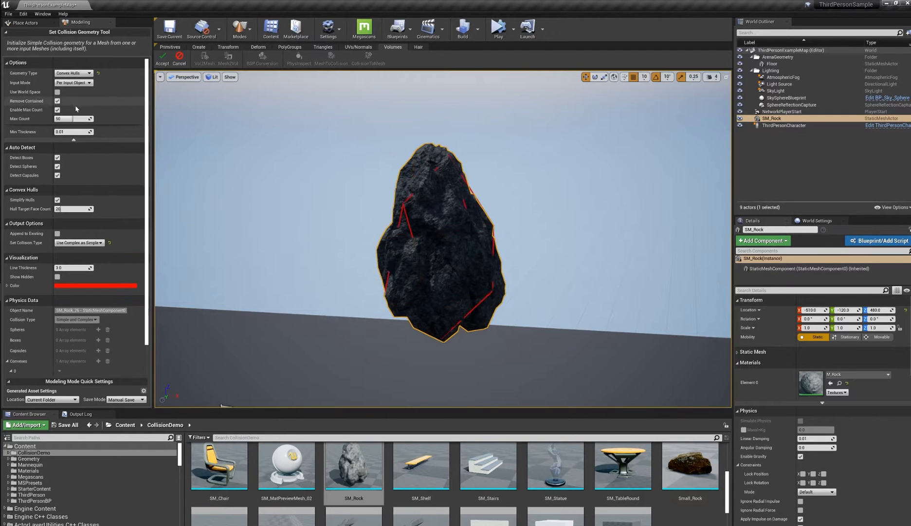
{"action": "left_click_drag", "start_coordinate": [389, 219], "coordinate": [321, 204], "text": "alt"}
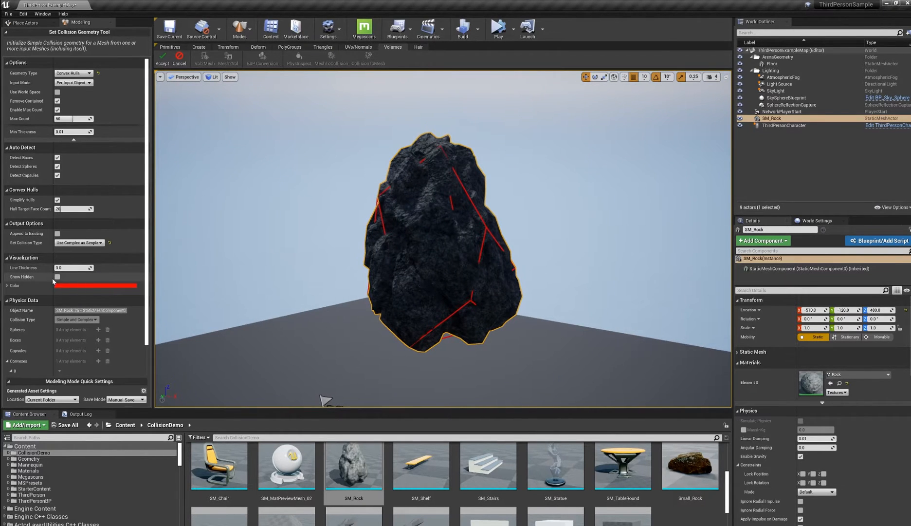
{"action": "left_click_drag", "start_coordinate": [321, 396], "coordinate": [285, 398], "text": "alt"}
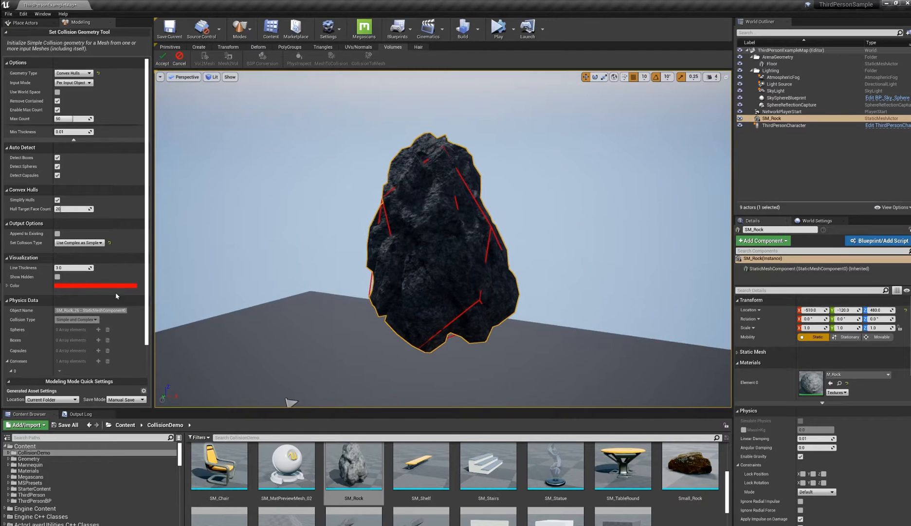
{"action": "left_click", "coordinate": [57, 277]}
{"action": "left_click_drag", "start_coordinate": [336, 267], "coordinate": [219, 290], "text": "alt"}
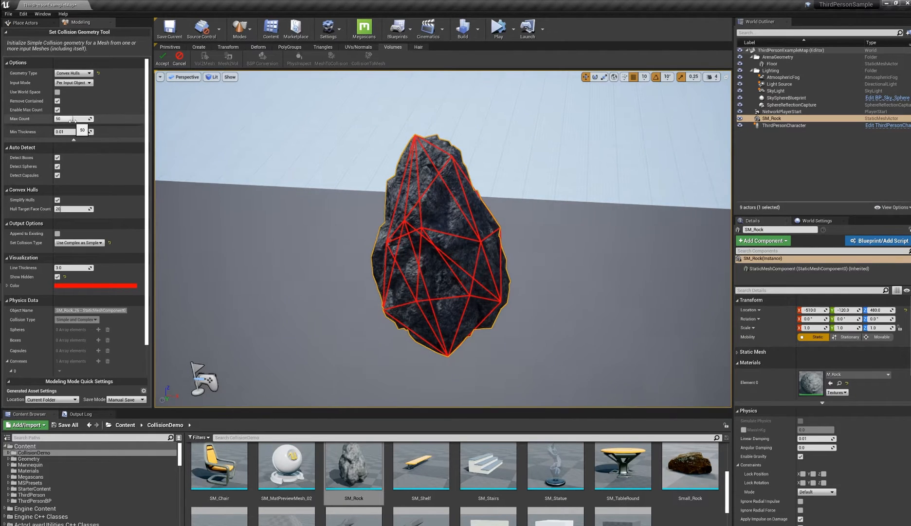
Turn off the display of hidden hull lines and raise the Hull Target Face Count to 82
{"action": "left_click_drag", "start_coordinate": [60, 209], "coordinate": [62, 209]}
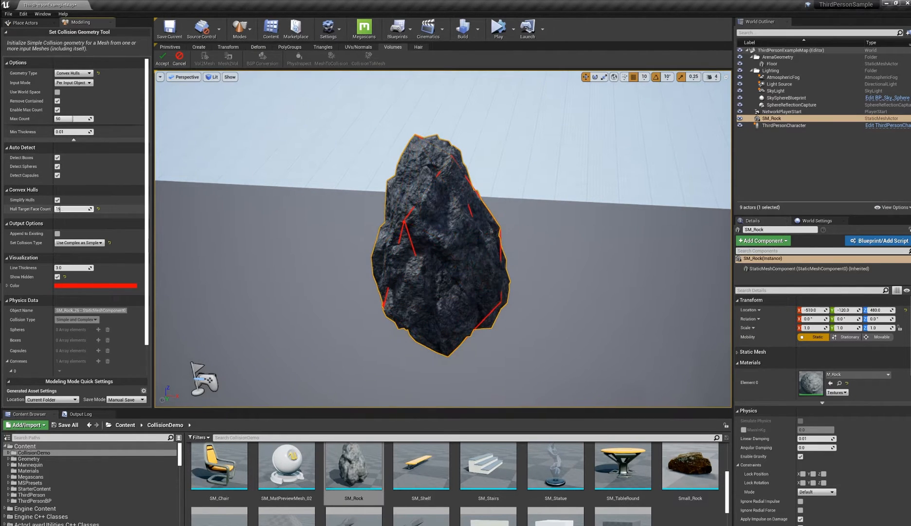
{"action": "left_click", "coordinate": [57, 277]}
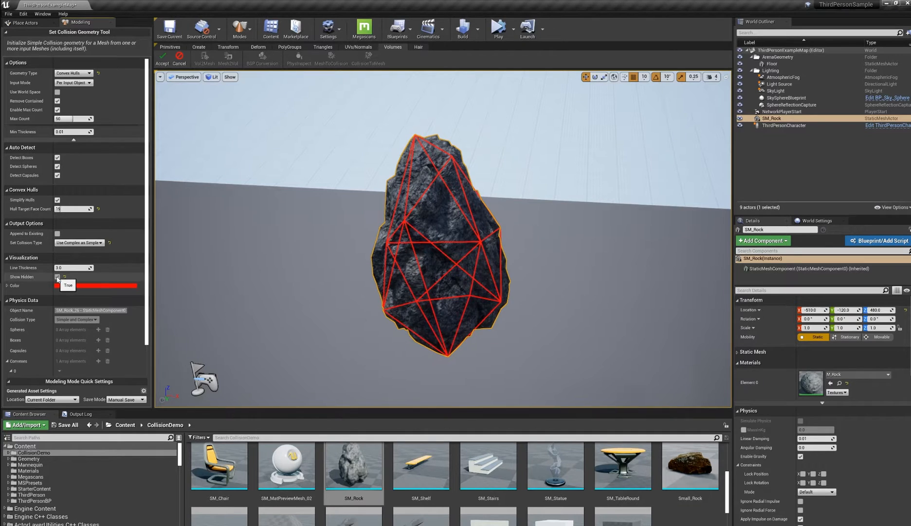
{"action": "left_click", "coordinate": [57, 277]}
{"action": "right_click_drag", "start_coordinate": [350, 220], "coordinate": [360, 220]}
{"action": "left_click_drag", "start_coordinate": [326, 224], "coordinate": [355, 225], "text": "alt"}
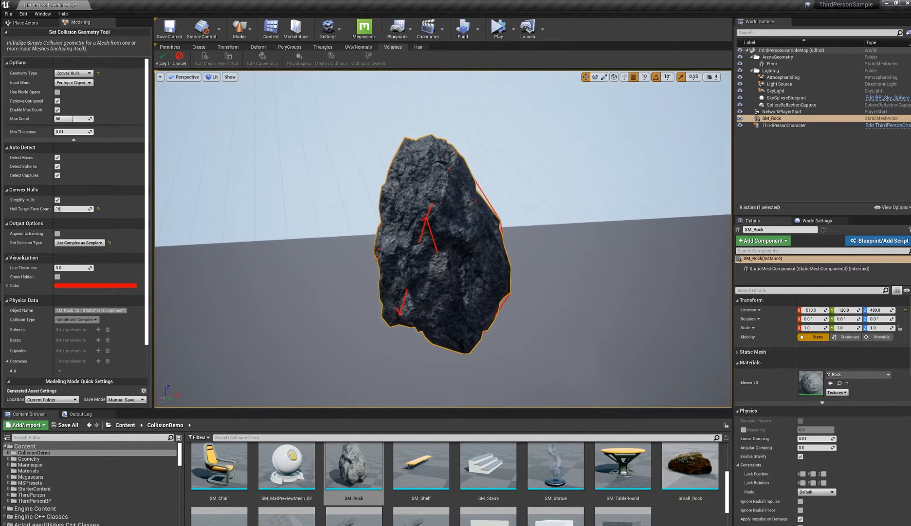
{"action": "left_click_drag", "start_coordinate": [62, 210], "coordinate": [78, 210]}
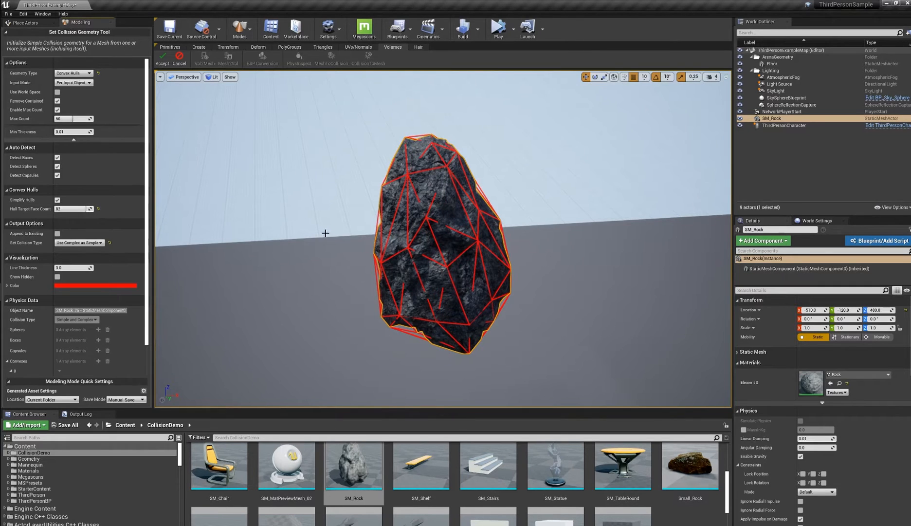
{"action": "left_click_drag", "start_coordinate": [325, 234], "coordinate": [304, 233], "text": "alt"}
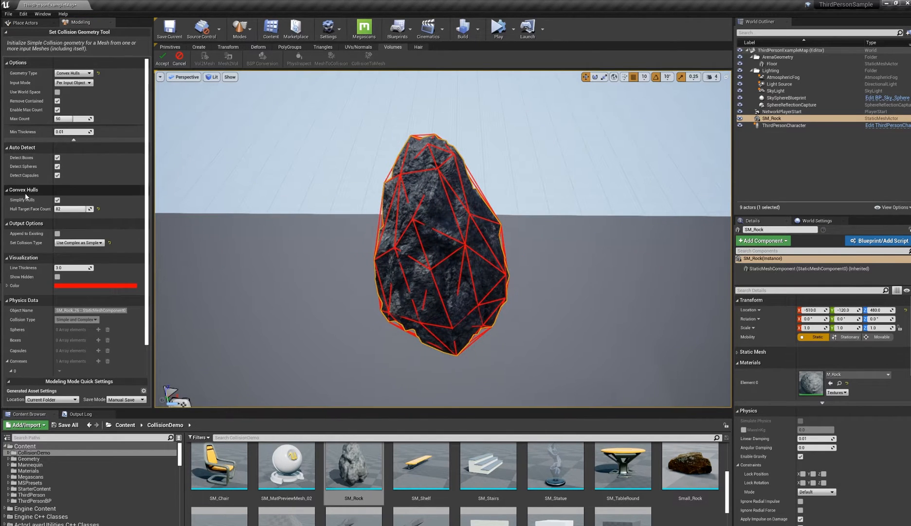
Try the convex hull with Simplify Hulls disabled, and inspect its fit around the whole rock
{"action": "left_click", "coordinate": [57, 200]}
{"action": "left_click_drag", "start_coordinate": [204, 210], "coordinate": [244, 231], "text": "alt"}
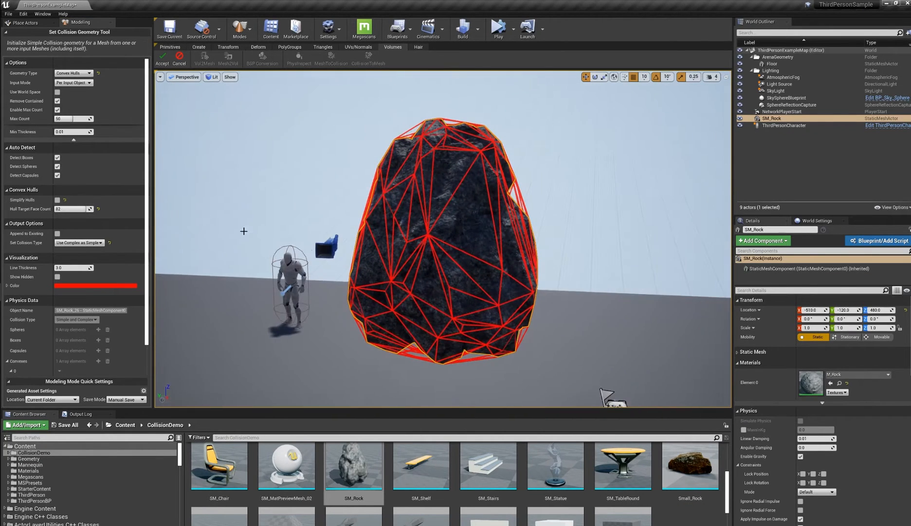
{"action": "left_click_drag", "start_coordinate": [307, 192], "coordinate": [414, 87], "text": "alt"}
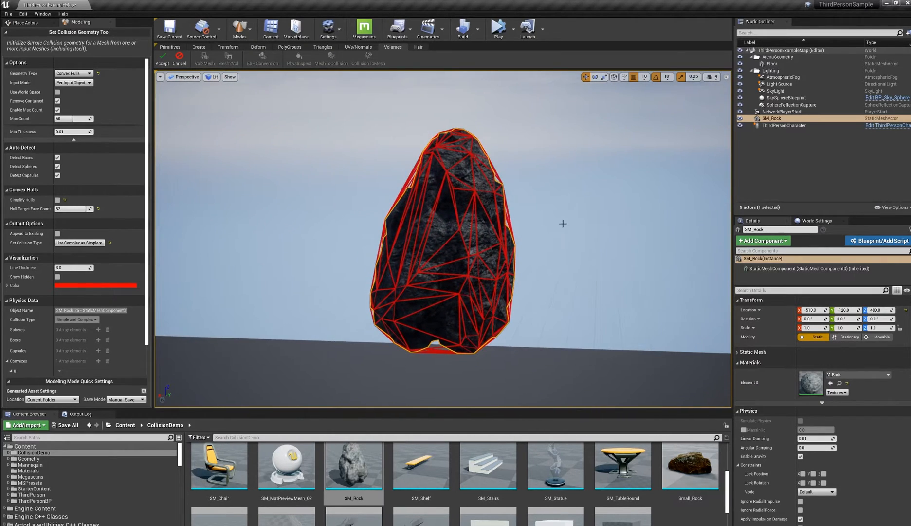
{"action": "left_click_drag", "start_coordinate": [563, 223], "coordinate": [774, 216], "text": "alt"}
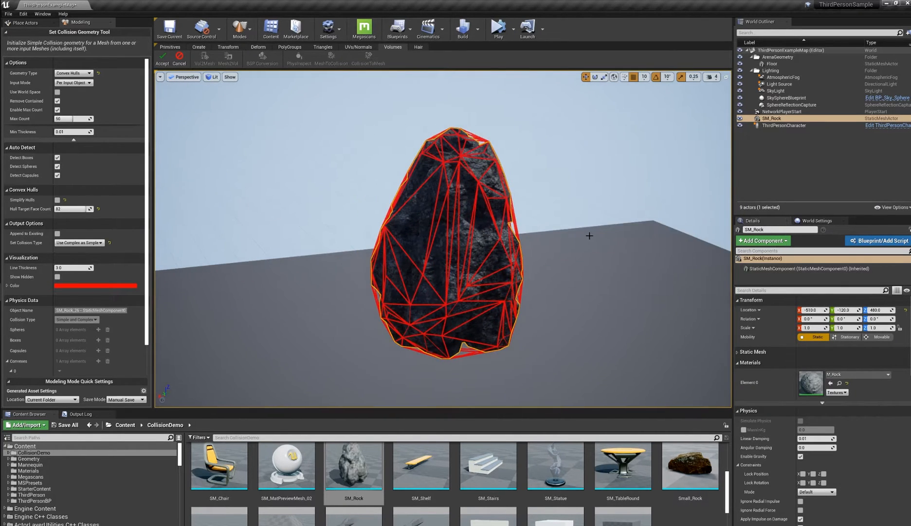
{"action": "left_click_drag", "start_coordinate": [589, 235], "coordinate": [613, 238], "text": "alt"}
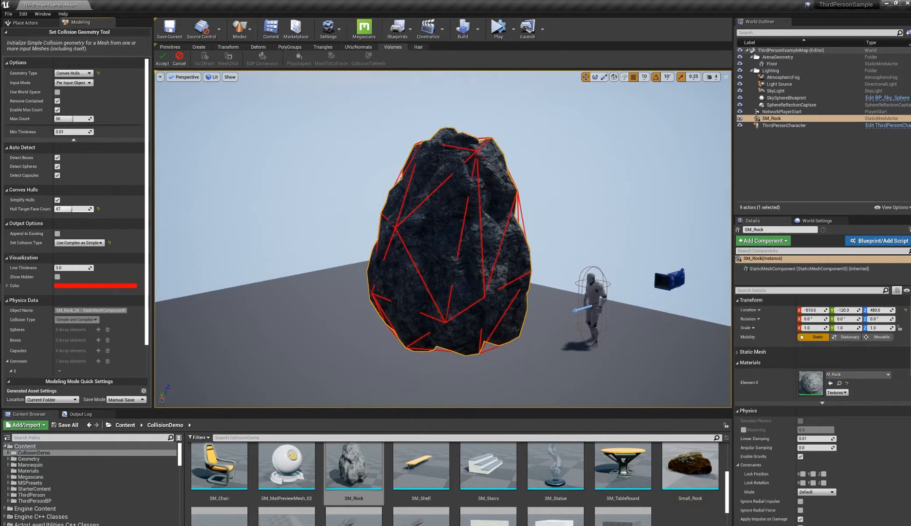
With Simplify Hulls enabled, set the Hull Target Face Count to 51 and accept the rock's collision geometry
{"action": "left_click_drag", "start_coordinate": [78, 209], "coordinate": [65, 209]}
{"action": "right_click_drag", "start_coordinate": [280, 202], "coordinate": [232, 202], "text": "alt"}
{"action": "left_click_drag", "start_coordinate": [280, 202], "coordinate": [429, 202], "text": "alt"}
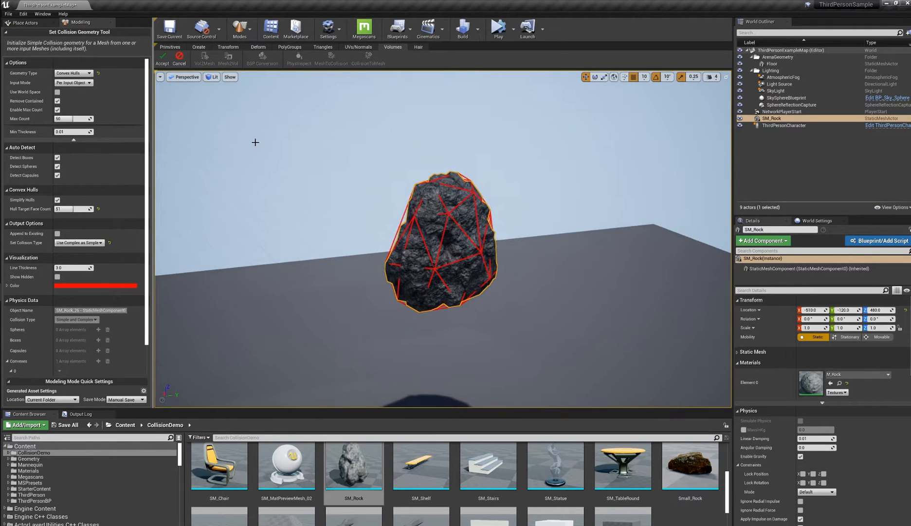
{"action": "left_click", "coordinate": [163, 61]}
Toggle the viewport's collision display on and off to examine the rock's collision geometry
{"action": "left_click_drag", "start_coordinate": [273, 160], "coordinate": [400, 168], "text": "alt"}
{"action": "scroll", "coordinate": [401, 168], "scroll_direction": "up", "scroll_amount": 2}
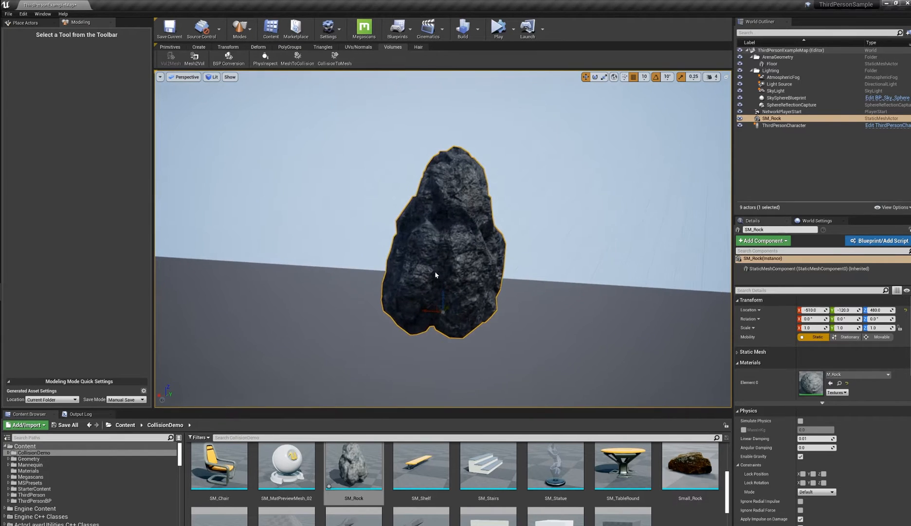
{"action": "left_click_drag", "start_coordinate": [436, 272], "coordinate": [348, 262], "text": "alt"}
{"action": "scroll", "coordinate": [452, 276], "scroll_direction": "up", "scroll_amount": 1}
{"action": "key", "text": "alt+c"}
{"action": "scroll", "coordinate": [485, 262], "scroll_direction": "up", "scroll_amount": 1}
{"action": "key", "text": "alt+c"}
{"action": "scroll", "coordinate": [485, 262], "scroll_direction": "down", "scroll_amount": 2}
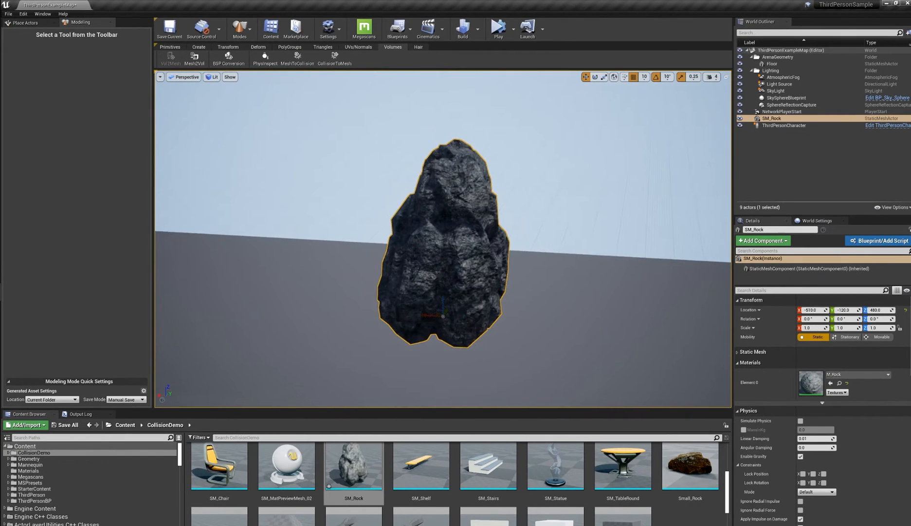
Set the rock's collision type to Simple and Complex and accept the convex hull collision geometry
{"action": "left_click", "coordinate": [297, 59]}
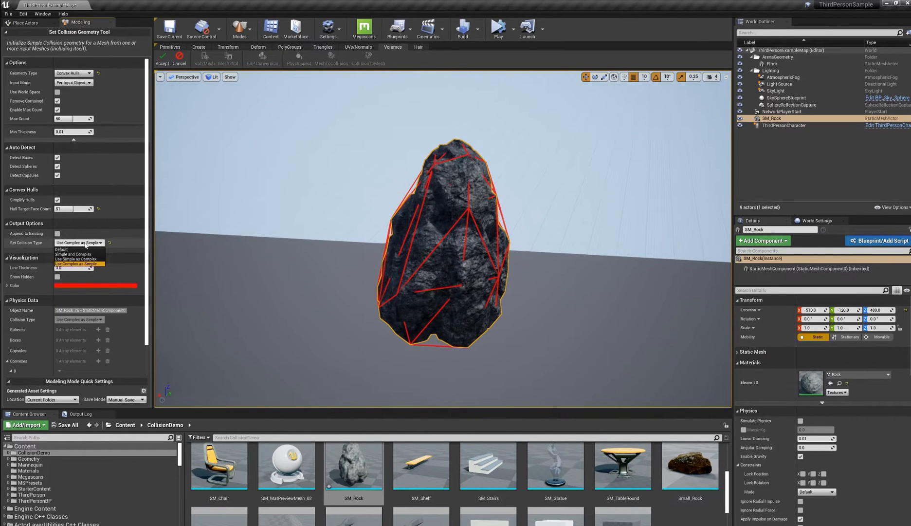
{"action": "left_click", "coordinate": [71, 254]}
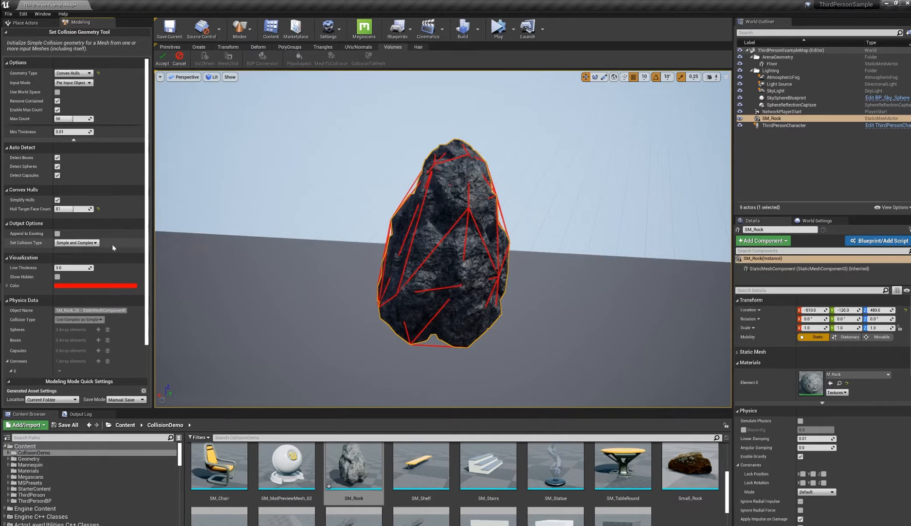
{"action": "left_click", "coordinate": [163, 59]}
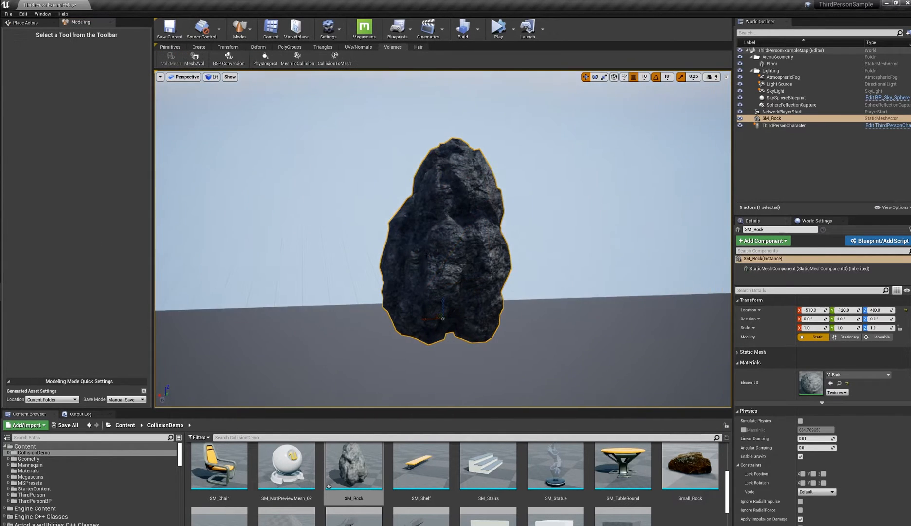
Inspect the rock's physics geometry from all around, switching the display of hidden hull lines on and off
{"action": "scroll", "coordinate": [445, 273], "scroll_direction": "up", "scroll_amount": 2}
{"action": "scroll", "coordinate": [448, 276], "scroll_direction": "up", "scroll_amount": 2}
{"action": "mouse_move", "coordinate": [449, 276]}
{"action": "left_mouse_down", "text": "alt"}
{"action": "mouse_move", "coordinate": [408, 278]}
{"action": "mouse_move", "coordinate": [433, 275]}
{"action": "left_mouse_up", "text": "alt"}
{"action": "scroll", "coordinate": [451, 278], "scroll_direction": "up", "scroll_amount": 2}
{"action": "scroll", "coordinate": [508, 280], "scroll_direction": "down", "scroll_amount": 5}
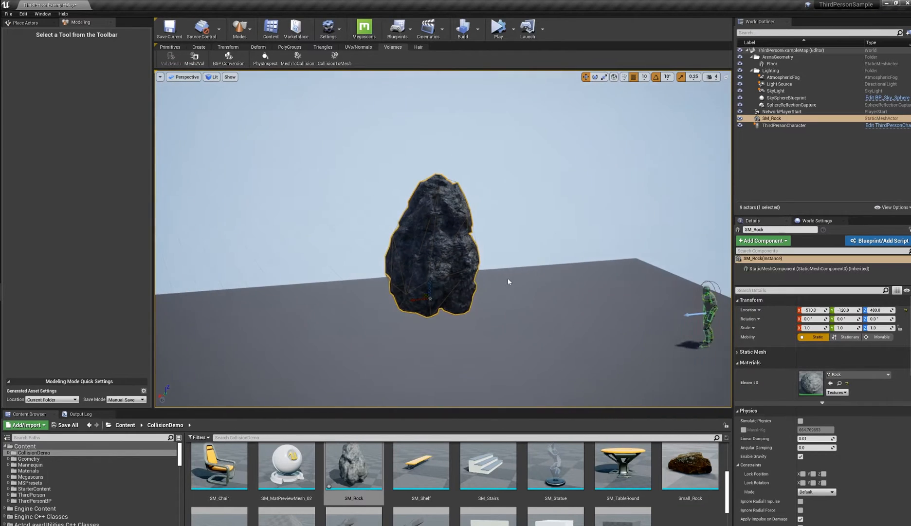
{"action": "left_click_drag", "start_coordinate": [509, 281], "coordinate": [569, 281], "text": "alt"}
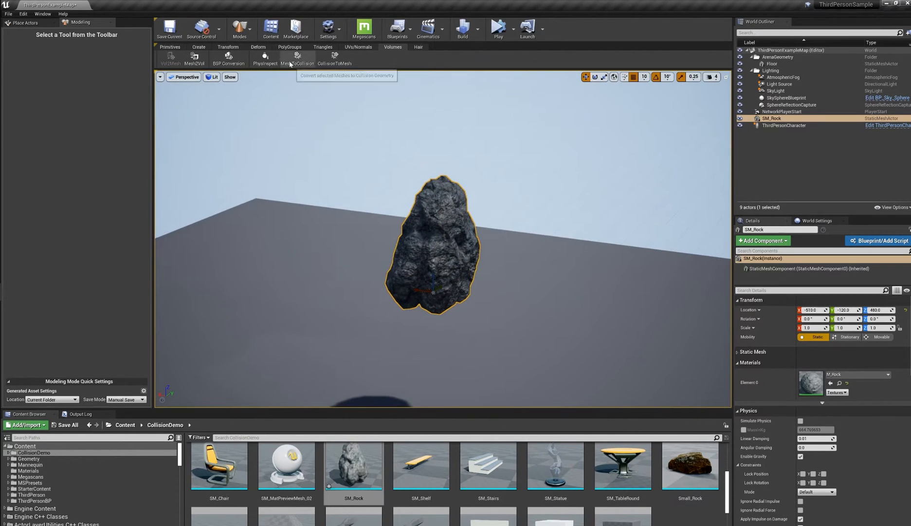
{"action": "left_click", "coordinate": [266, 58]}
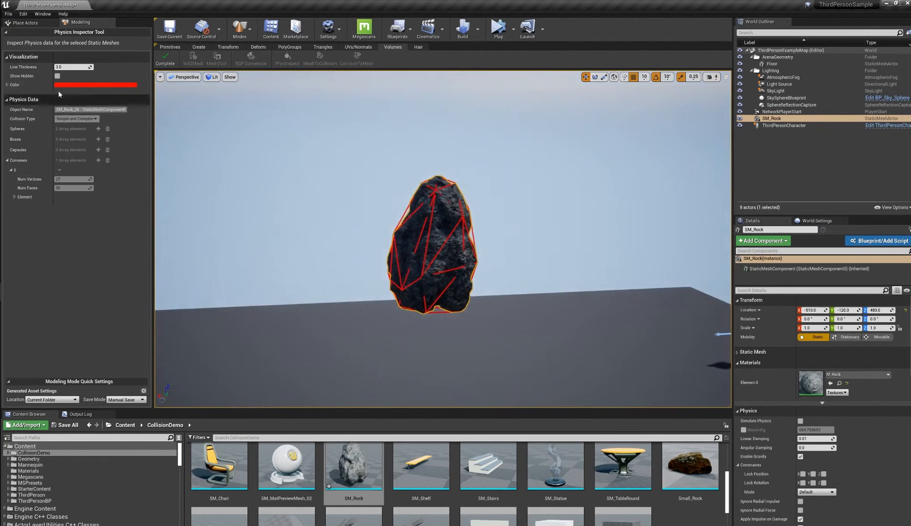
{"action": "left_click", "coordinate": [57, 76]}
{"action": "left_click_drag", "start_coordinate": [231, 180], "coordinate": [166, 190], "text": "alt"}
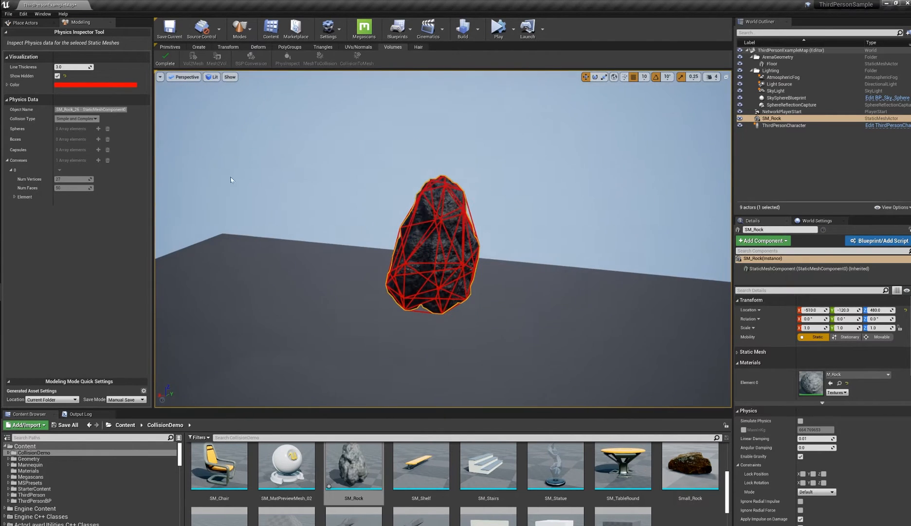
{"action": "left_click", "coordinate": [58, 76]}
{"action": "left_click_drag", "start_coordinate": [313, 139], "coordinate": [292, 144], "text": "alt"}
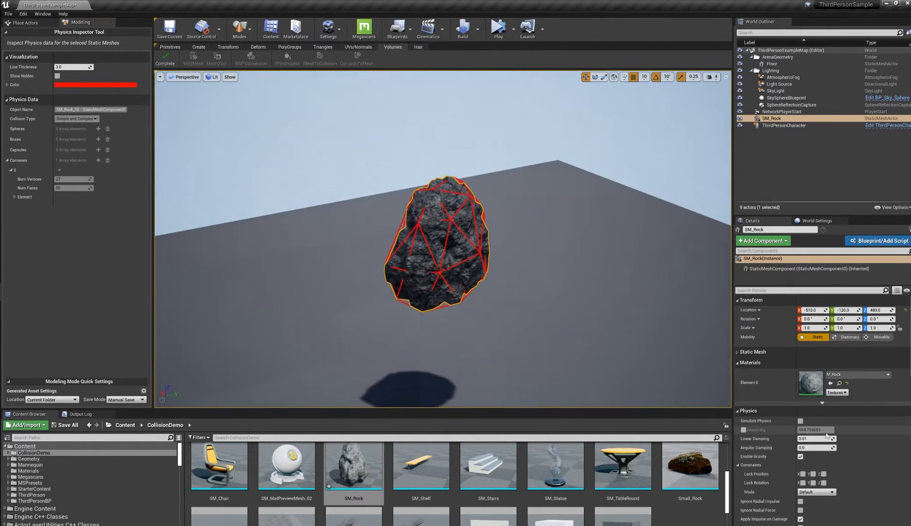
Enable Simulate Physics on the rock and run a simulation of it dropping onto the floor
{"action": "scroll", "coordinate": [621, 320], "scroll_direction": "down", "scroll_amount": 3}
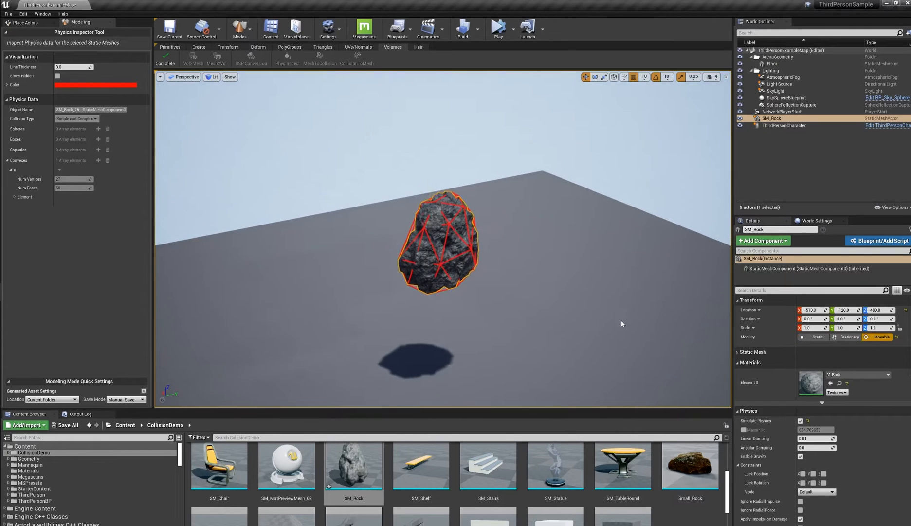
{"action": "middle_click_drag", "start_coordinate": [621, 320], "coordinate": [616, 282], "text": "alt"}
{"action": "left_click", "coordinate": [497, 29]}
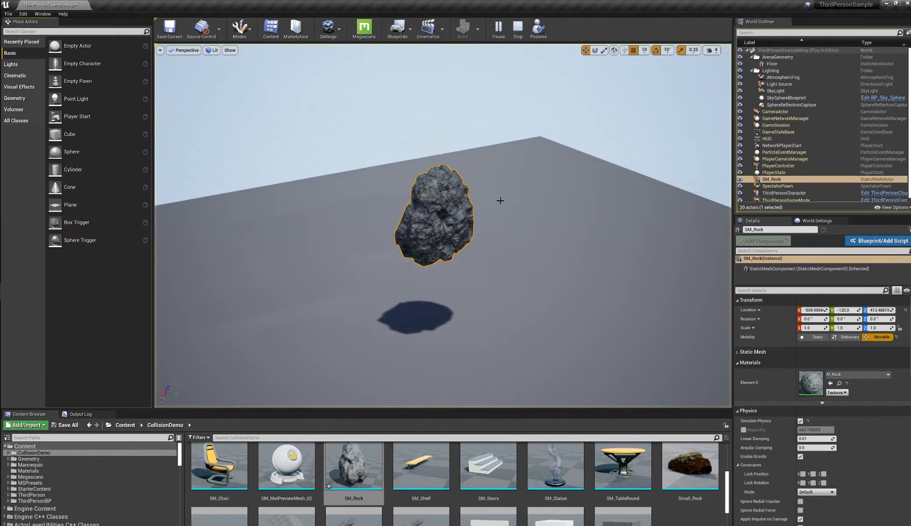
{"action": "left_click_drag", "start_coordinate": [480, 278], "coordinate": [511, 258], "text": "alt"}
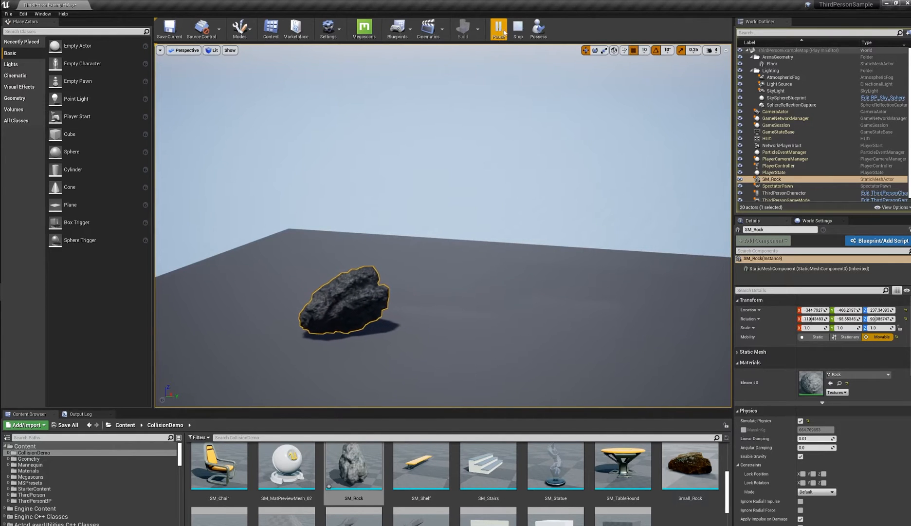
{"action": "left_click", "coordinate": [517, 30]}
Play the level in the viewport and run the third-person character into the rock before ending the session
{"action": "left_click", "coordinate": [513, 30]}
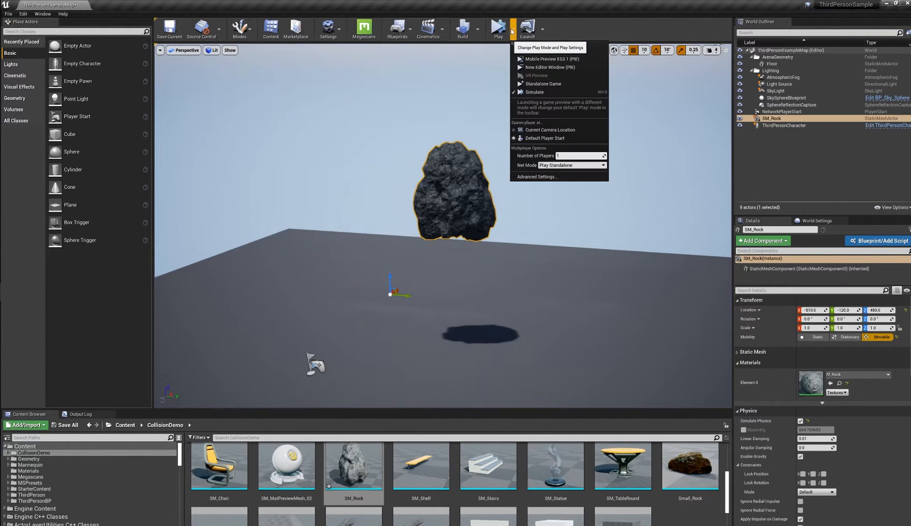
{"action": "left_click", "coordinate": [536, 54]}
{"action": "key", "text": "w"}
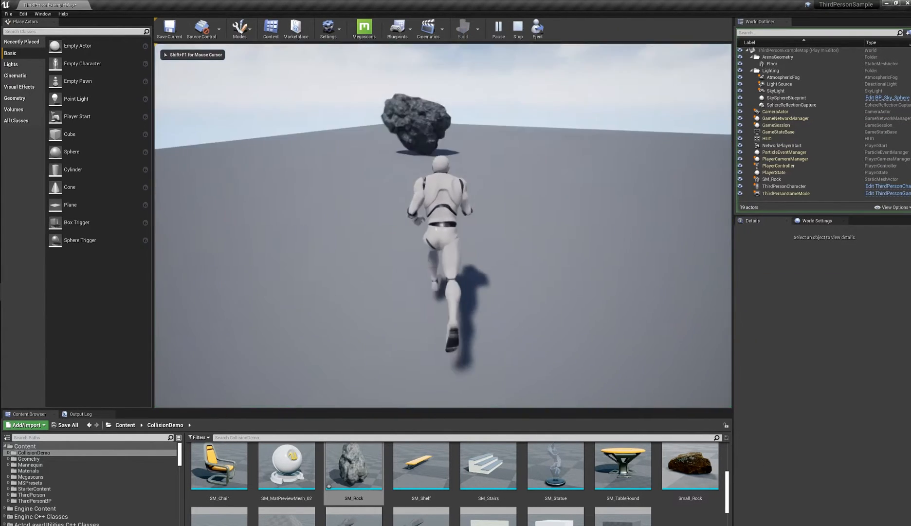
{"action": "key", "text": "w"}
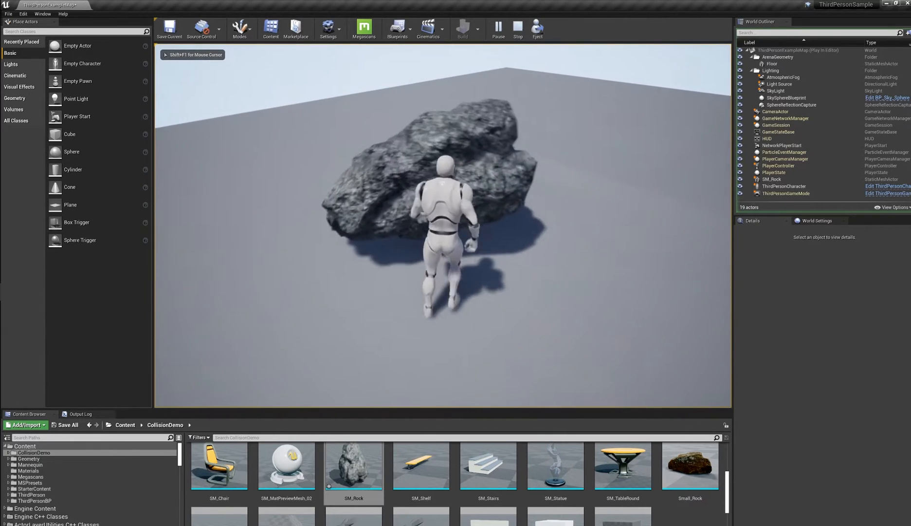
{"action": "key", "text": "w"}
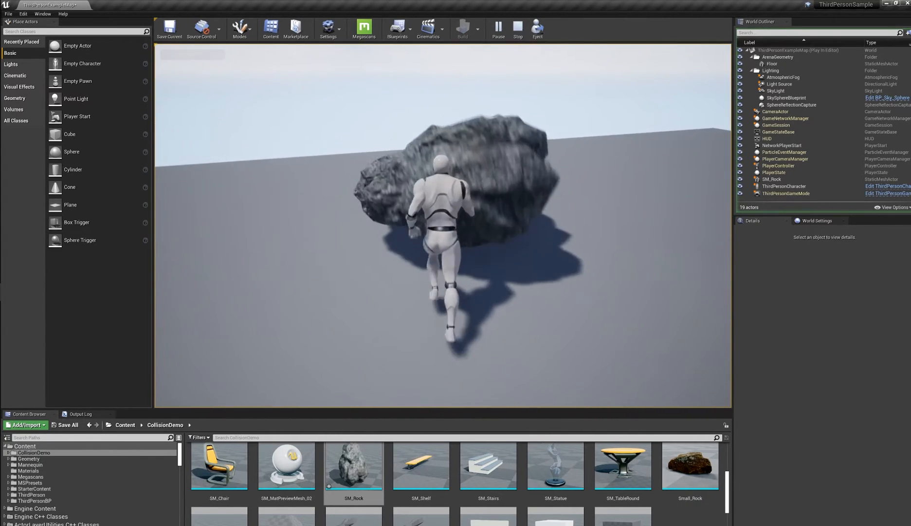
{"action": "key", "text": "Escape"}
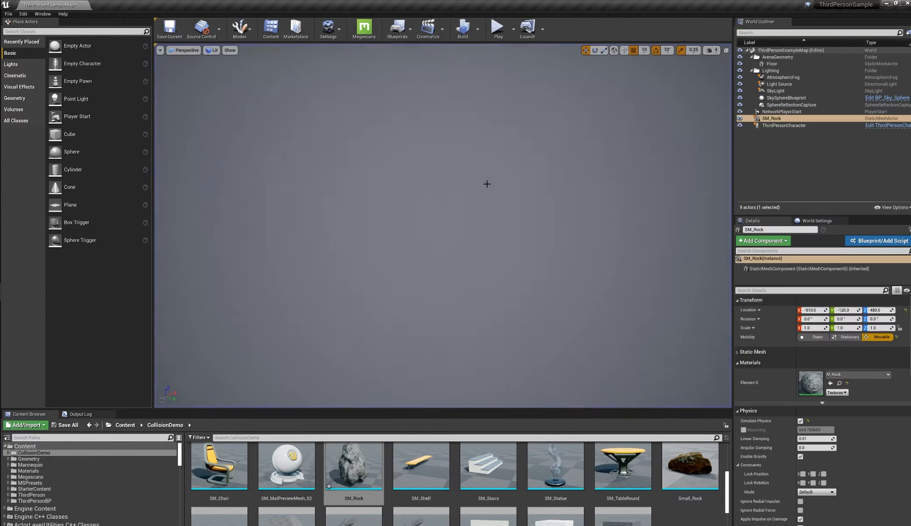
Bring the hovering rock back into view and delete it from the level
{"action": "scroll", "coordinate": [491, 187], "scroll_direction": "down", "scroll_amount": 8}
{"action": "key", "text": "f"}
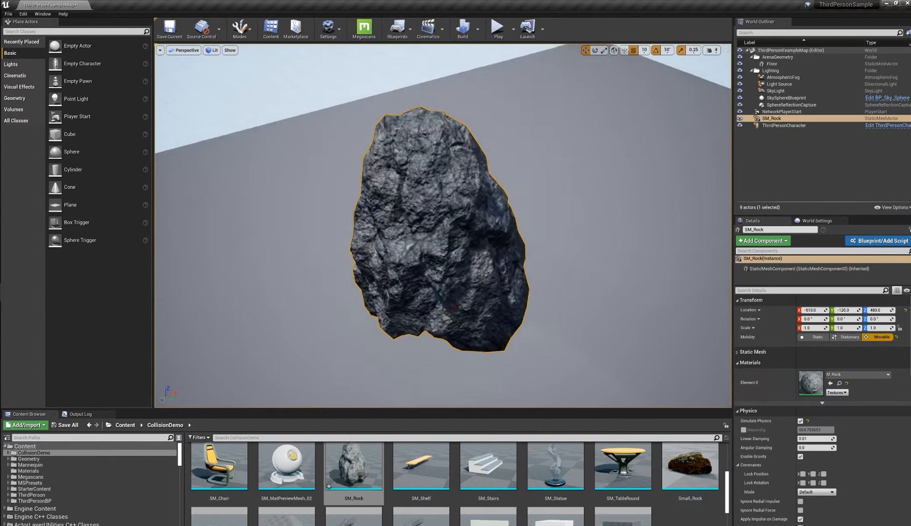
{"action": "left_click_drag", "start_coordinate": [455, 192], "coordinate": [585, 202], "text": "alt"}
{"action": "scroll", "coordinate": [586, 202], "scroll_direction": "down", "scroll_amount": 6}
{"action": "middle_click_drag", "start_coordinate": [586, 203], "coordinate": [599, 206]}
{"action": "scroll", "coordinate": [604, 205], "scroll_direction": "down", "scroll_amount": 2}
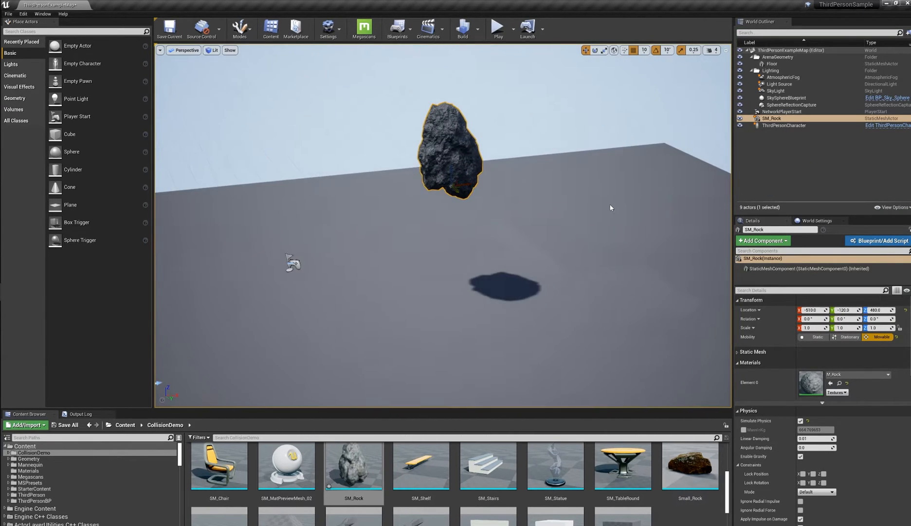
{"action": "left_click_drag", "start_coordinate": [608, 204], "coordinate": [589, 199], "text": "alt"}
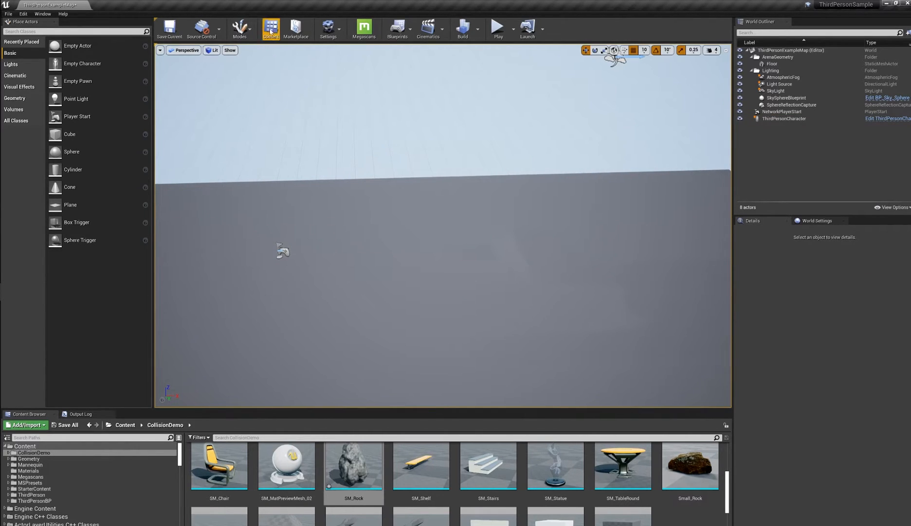
Switch the default play mode to Simulate with a brief run, and return the editor to Modeling mode
{"action": "left_click", "coordinate": [513, 30]}
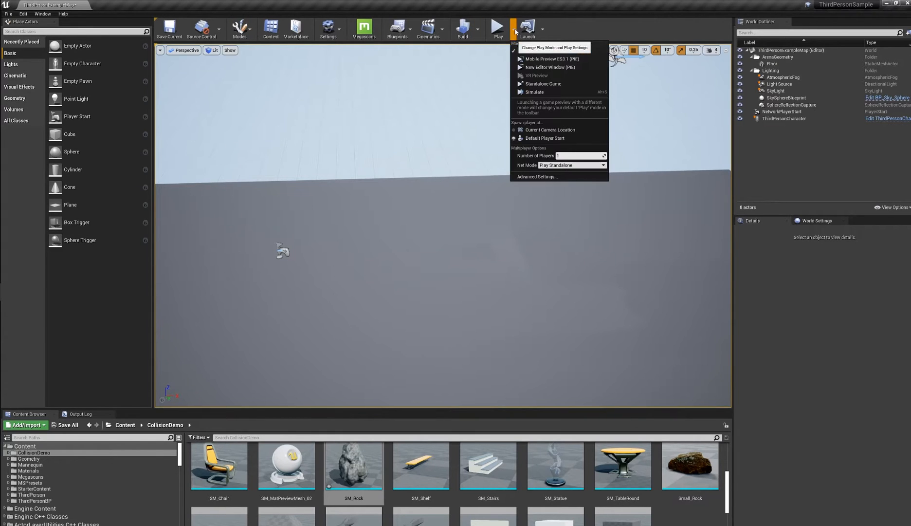
{"action": "left_click", "coordinate": [536, 97]}
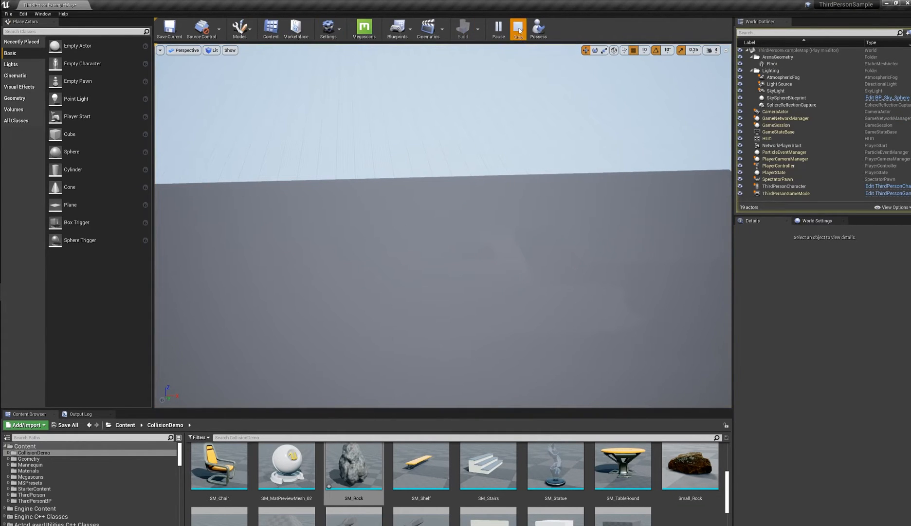
{"action": "left_click", "coordinate": [518, 29]}
{"action": "left_click", "coordinate": [240, 28]}
{"action": "left_click", "coordinate": [256, 95]}
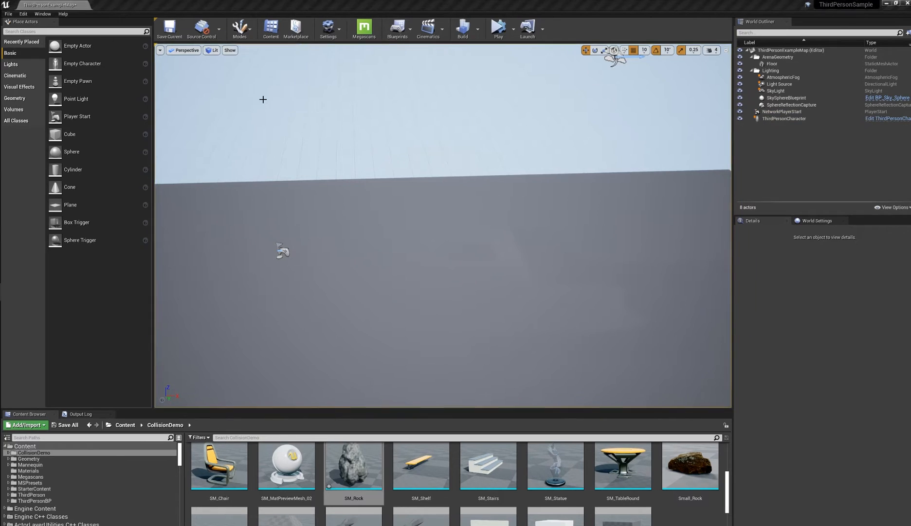
Place the chainsaw_free mesh from the CollisionDemo chainsaw folder into the level and frame it
{"action": "scroll", "coordinate": [536, 477], "scroll_direction": "down", "scroll_amount": 2}
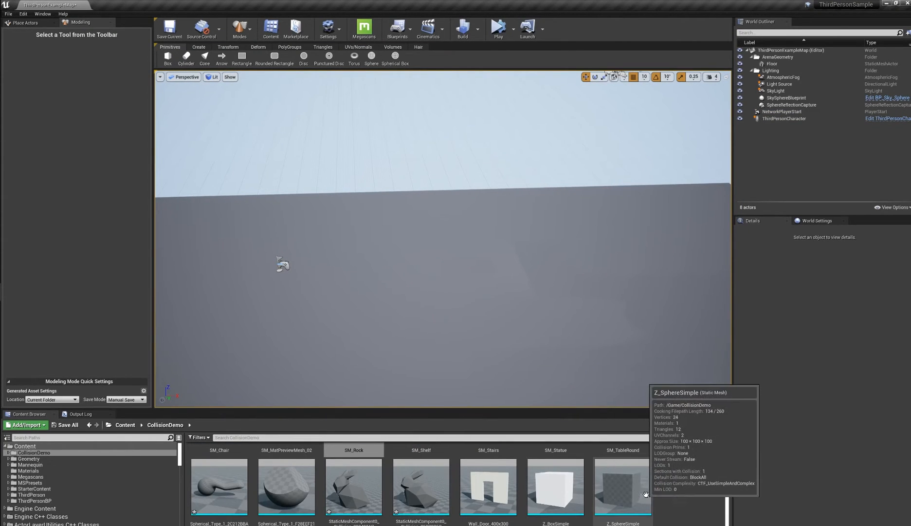
{"action": "scroll", "coordinate": [682, 502], "scroll_direction": "up", "scroll_amount": 2}
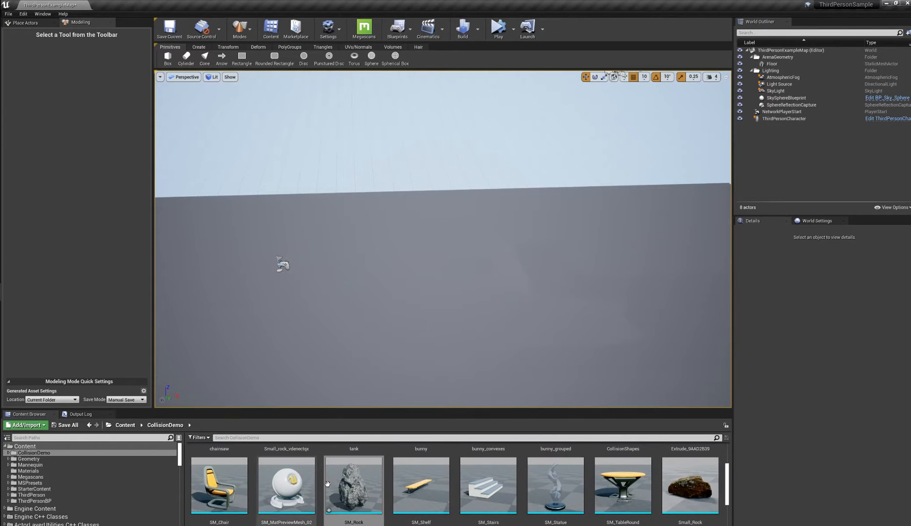
{"action": "scroll", "coordinate": [691, 504], "scroll_direction": "up", "scroll_amount": 2}
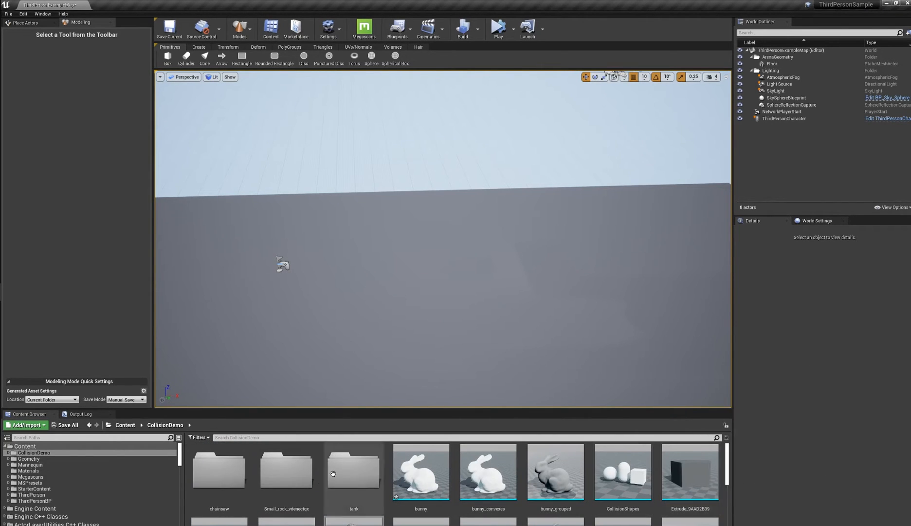
{"action": "double_click", "coordinate": [219, 472]}
{"action": "left_click_drag", "start_coordinate": [285, 489], "coordinate": [580, 222]}
{"action": "key", "text": "f"}
View the free chainsaw's TurboSquid page in the browser, and examine the placed chainsaw up close in Unreal Editor
{"action": "left_click", "coordinate": [1, 166]}
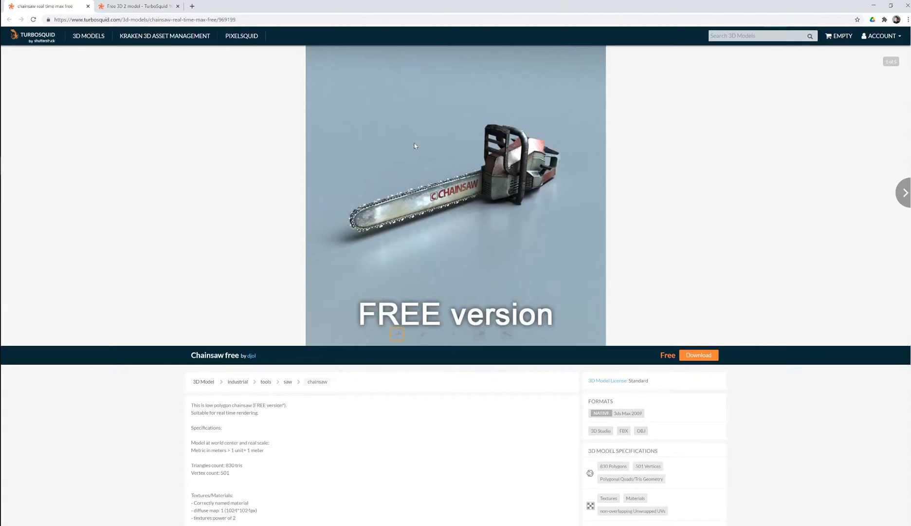
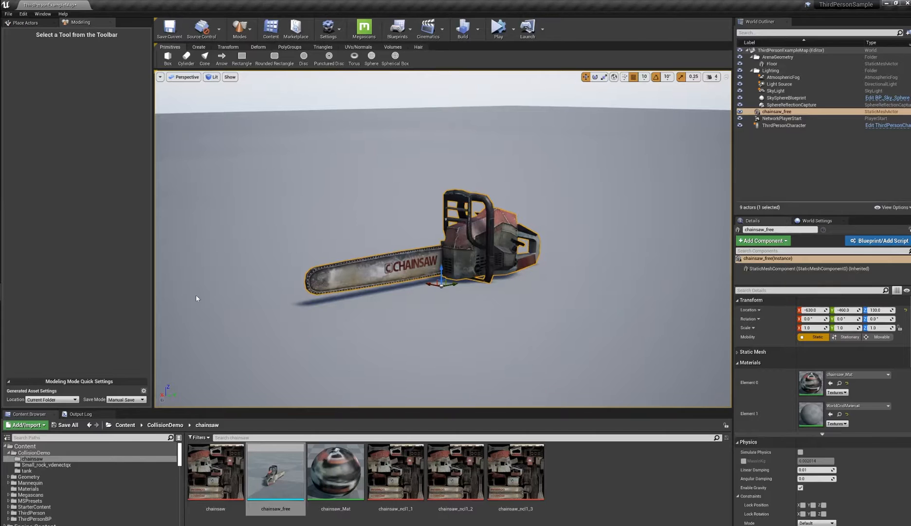
{"action": "right_click_drag", "start_coordinate": [195, 295], "coordinate": [196, 295]}
{"action": "key", "text": "s"}
{"action": "right_click_drag", "start_coordinate": [394, 233], "coordinate": [394, 232]}
{"action": "left_click", "coordinate": [394, 232]}
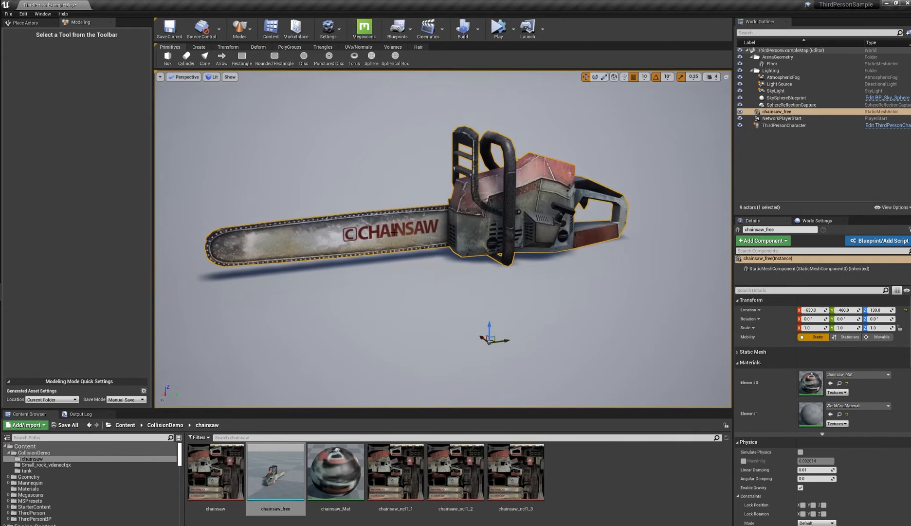
Start a mesh-to-collision conversion for the chainsaw and compare the Capsules and Convex Hulls geometry types
{"action": "left_click", "coordinate": [391, 46]}
{"action": "right_click_drag", "start_coordinate": [430, 170], "coordinate": [431, 170]}
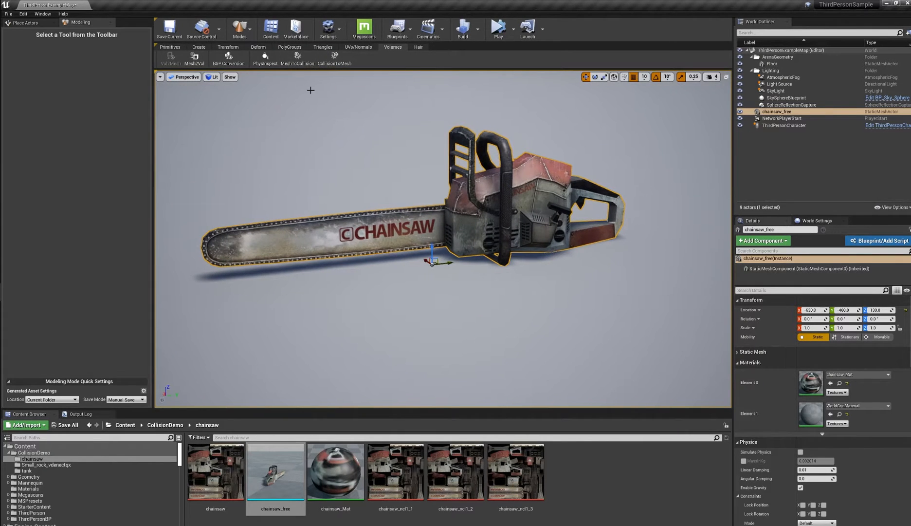
{"action": "mouse_move", "coordinate": [431, 169]}
{"action": "left_mouse_down", "text": "alt"}
{"action": "mouse_move", "coordinate": [450, 176]}
{"action": "mouse_move", "coordinate": [433, 178]}
{"action": "left_mouse_up", "text": "alt"}
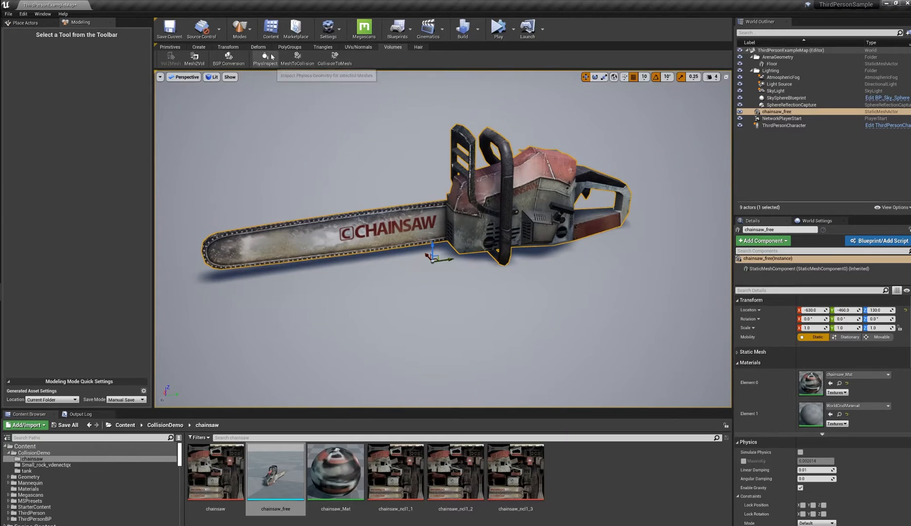
{"action": "left_click", "coordinate": [298, 63]}
{"action": "left_click_drag", "start_coordinate": [379, 166], "coordinate": [407, 137], "text": "alt"}
{"action": "left_click", "coordinate": [73, 73]}
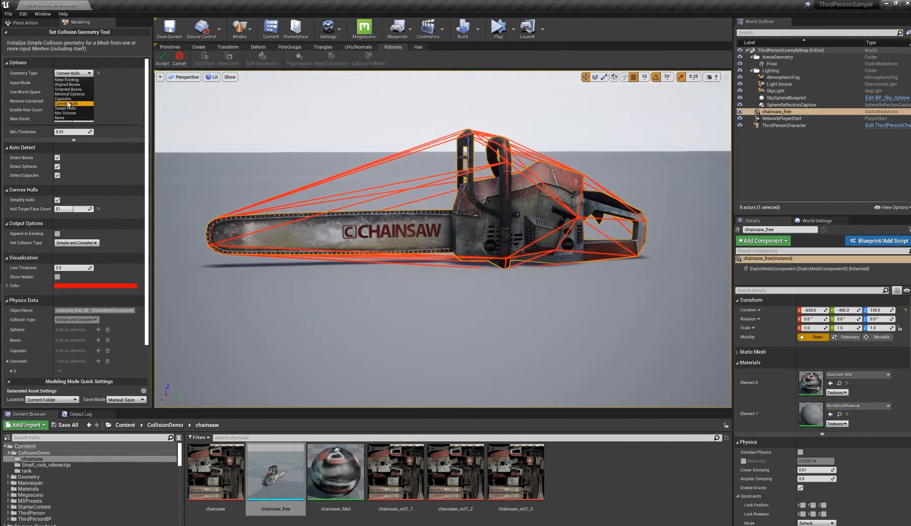
{"action": "left_click", "coordinate": [67, 98]}
{"action": "left_click", "coordinate": [73, 73]}
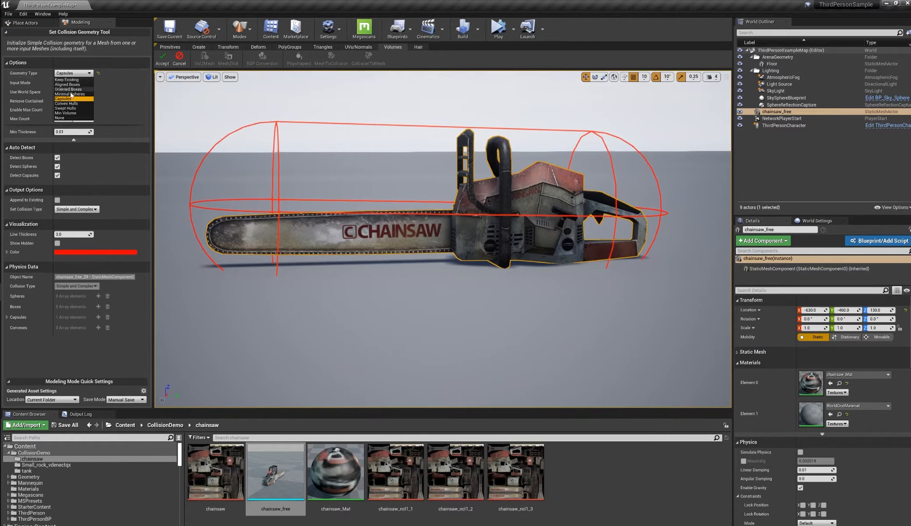
{"action": "left_click", "coordinate": [66, 104]}
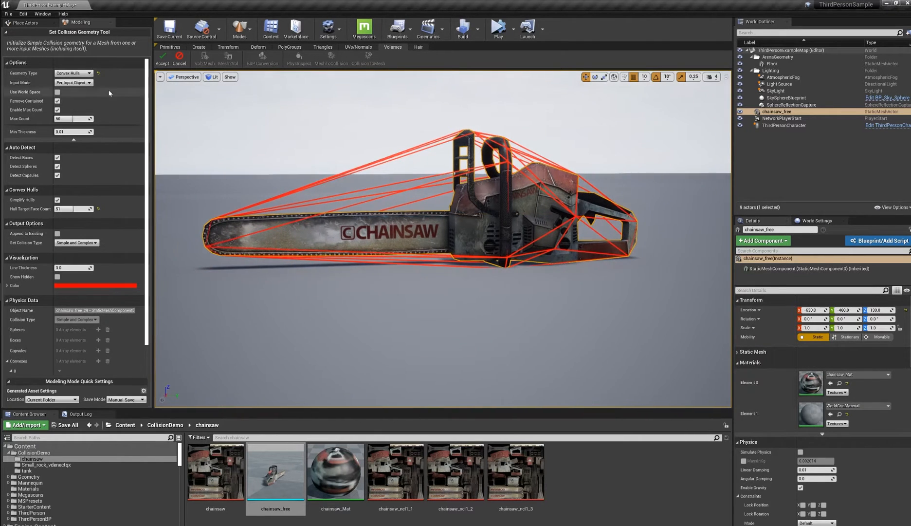
Set the chainsaw's collision geometry type to Aligned Boxes and the input mode to Per Mesh Component, and exit the tool without applying
{"action": "left_click", "coordinate": [73, 73]}
{"action": "left_click", "coordinate": [68, 85]}
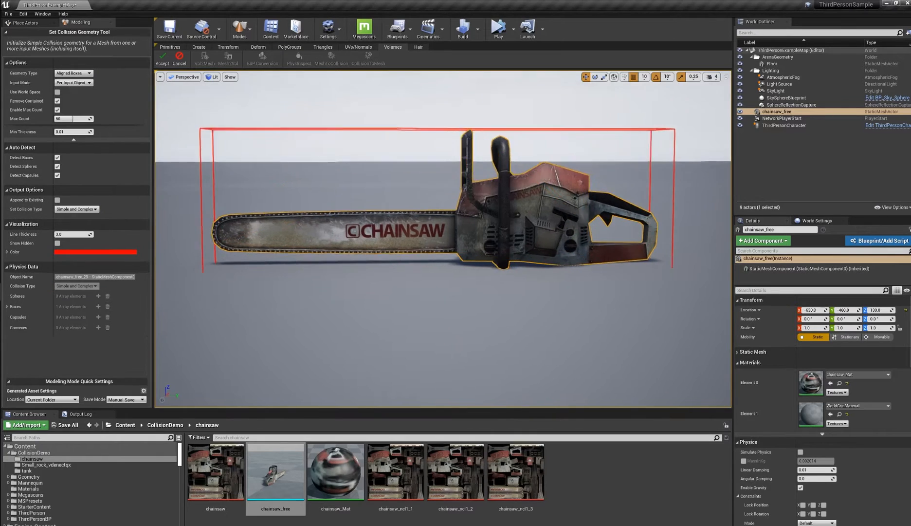
{"action": "left_click", "coordinate": [74, 83]}
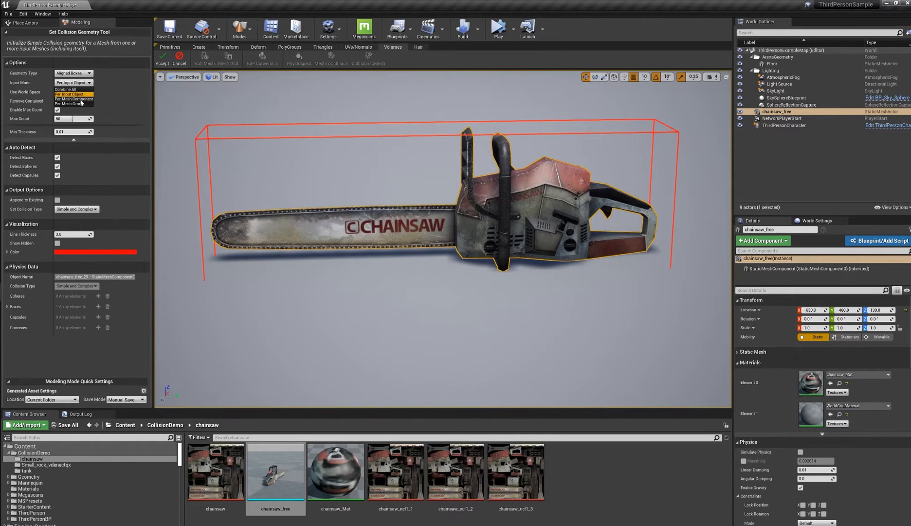
{"action": "left_click", "coordinate": [79, 100]}
{"action": "left_click_drag", "start_coordinate": [312, 195], "coordinate": [390, 214], "text": "alt"}
{"action": "right_click_drag", "start_coordinate": [390, 214], "coordinate": [467, 214], "text": "alt"}
{"action": "mouse_move", "coordinate": [326, 195]}
{"action": "right_mouse_down"}
{"action": "mouse_move", "coordinate": [360, 197]}
{"action": "mouse_move", "coordinate": [302, 194]}
{"action": "mouse_move", "coordinate": [341, 199]}
{"action": "mouse_move", "coordinate": [327, 195]}
{"action": "right_mouse_up"}
{"action": "left_click", "coordinate": [179, 57]}
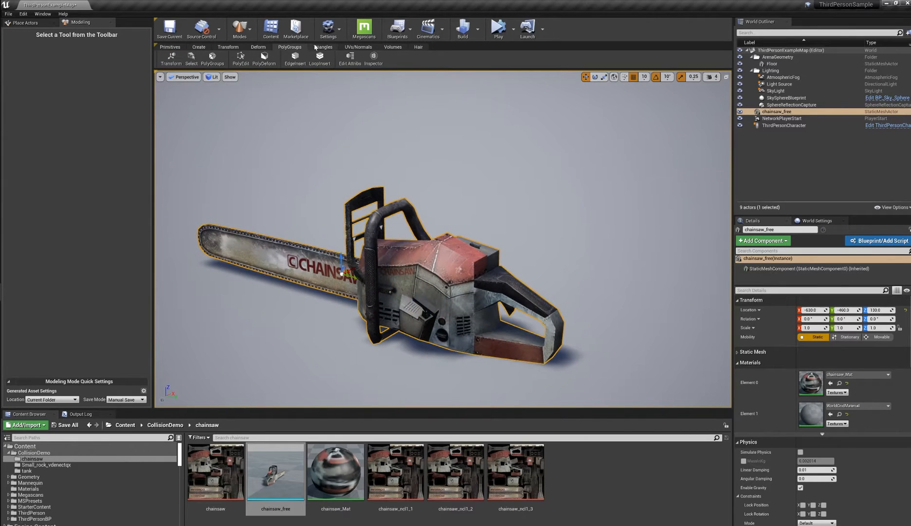
{"action": "left_click", "coordinate": [241, 58]}
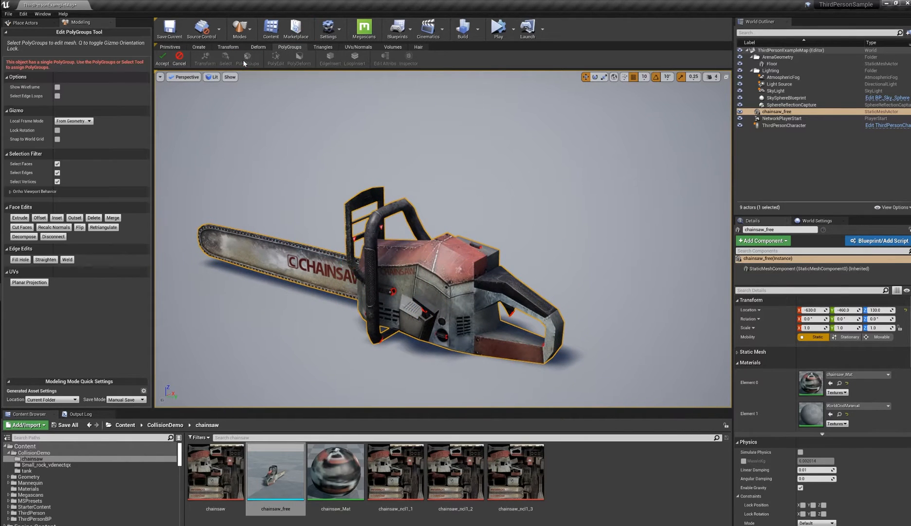
{"action": "left_click", "coordinate": [181, 60]}
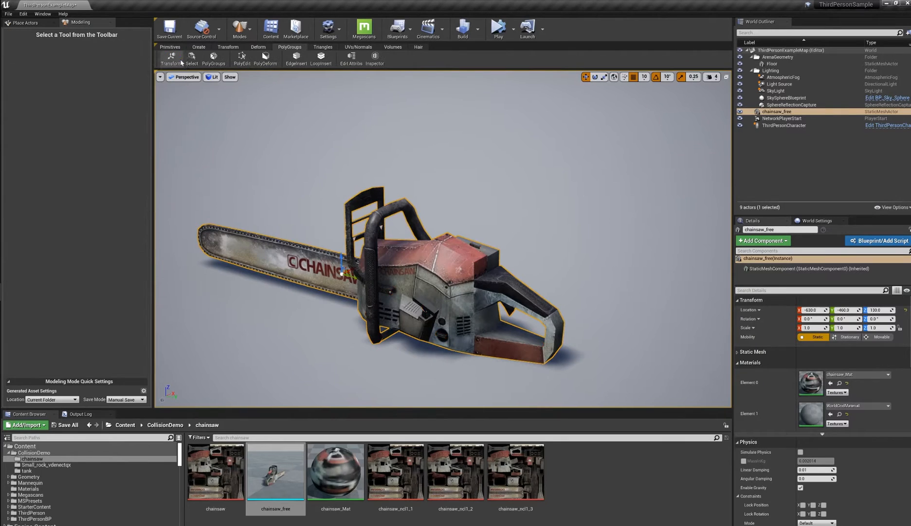
{"action": "mouse_move", "coordinate": [361, 131]}
{"action": "left_mouse_down", "text": "alt"}
{"action": "mouse_move", "coordinate": [428, 128]}
{"action": "mouse_move", "coordinate": [369, 128]}
{"action": "left_mouse_up", "text": "alt"}
{"action": "middle_click_drag", "start_coordinate": [369, 128], "coordinate": [421, 110], "text": "alt"}
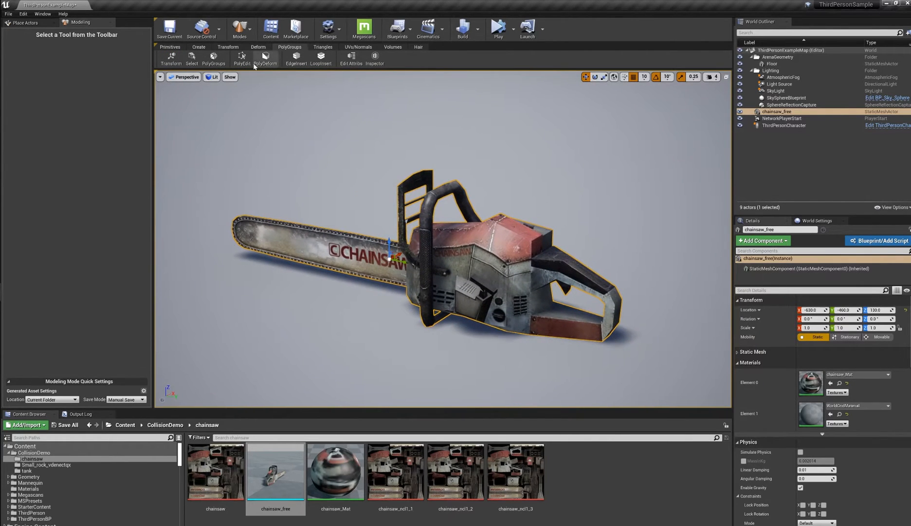
{"action": "left_click", "coordinate": [191, 58]}
{"action": "left_click", "coordinate": [74, 147]}
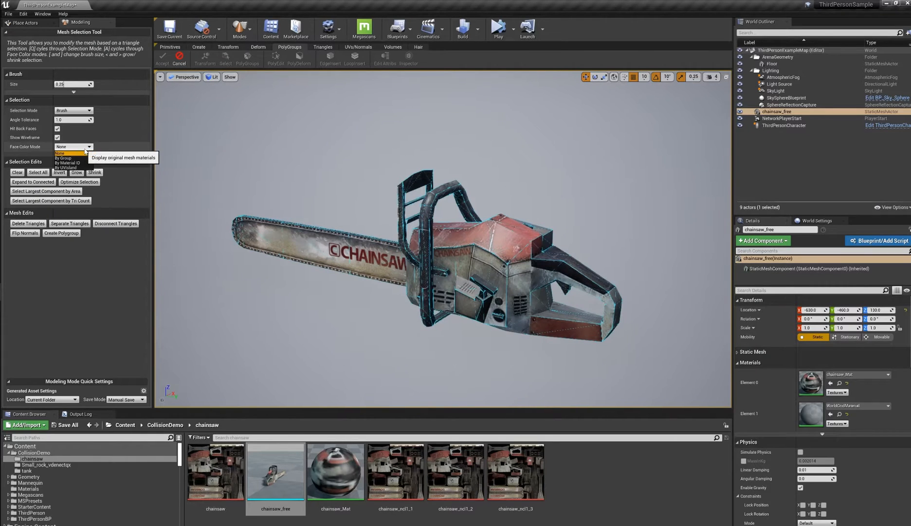
{"action": "left_click", "coordinate": [77, 153]}
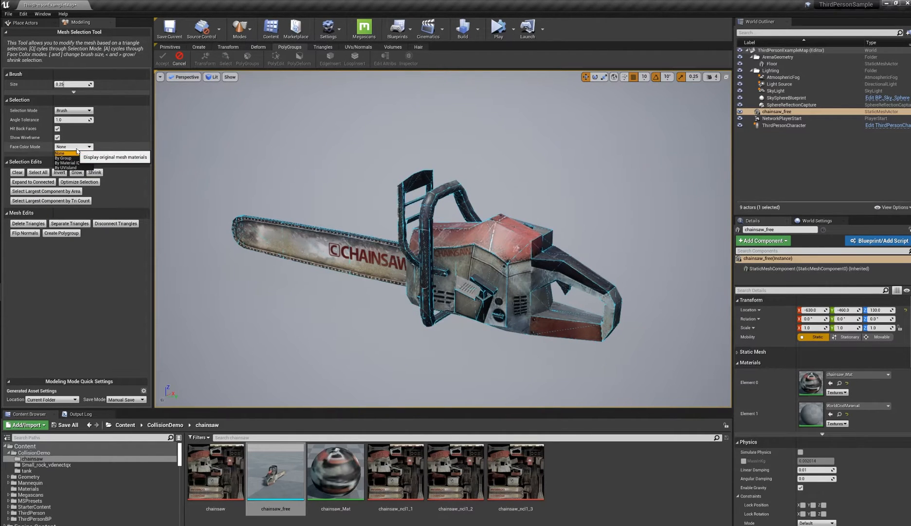
{"action": "left_click", "coordinate": [179, 58]}
{"action": "left_click_drag", "start_coordinate": [325, 150], "coordinate": [354, 142], "text": "alt"}
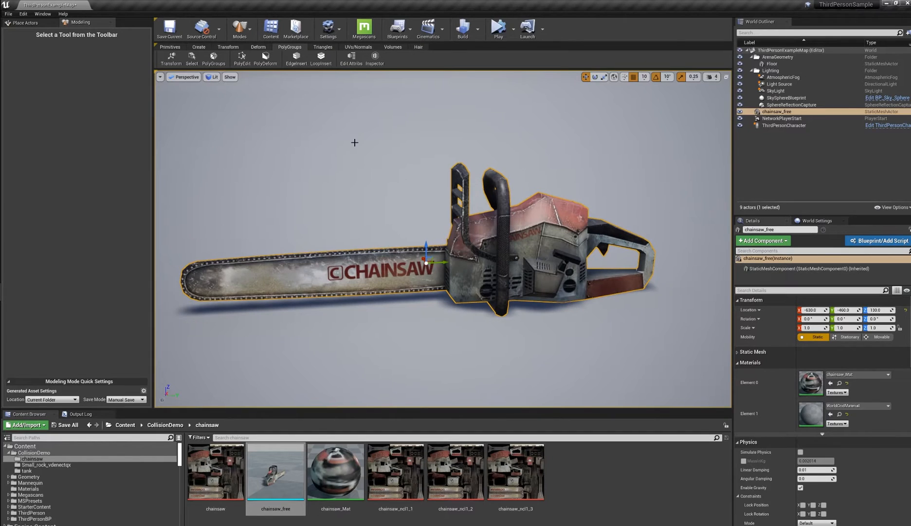
Examine the chainsaw's separate connected parts with the Mesh Selection tool in All Connected mode and a smaller brush, and exit without editing
{"action": "left_click", "coordinate": [191, 57]}
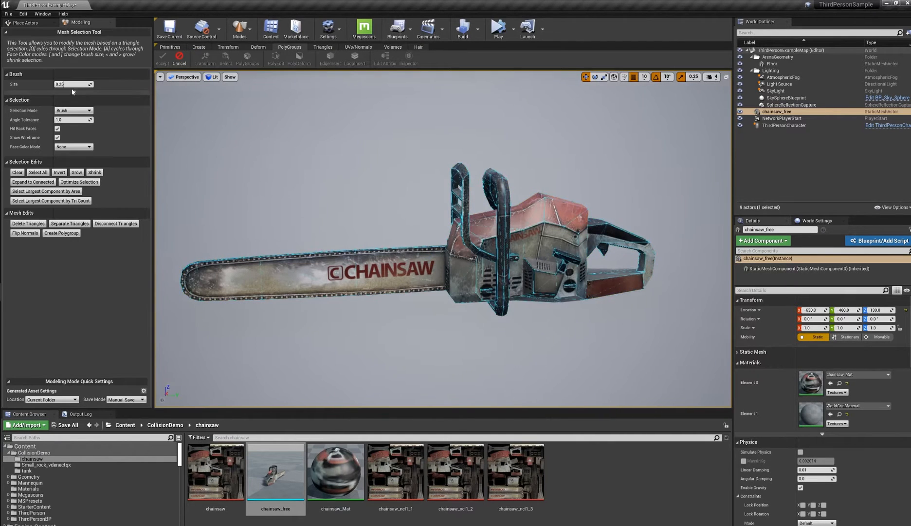
{"action": "left_click", "coordinate": [72, 111]}
{"action": "left_click", "coordinate": [67, 135]}
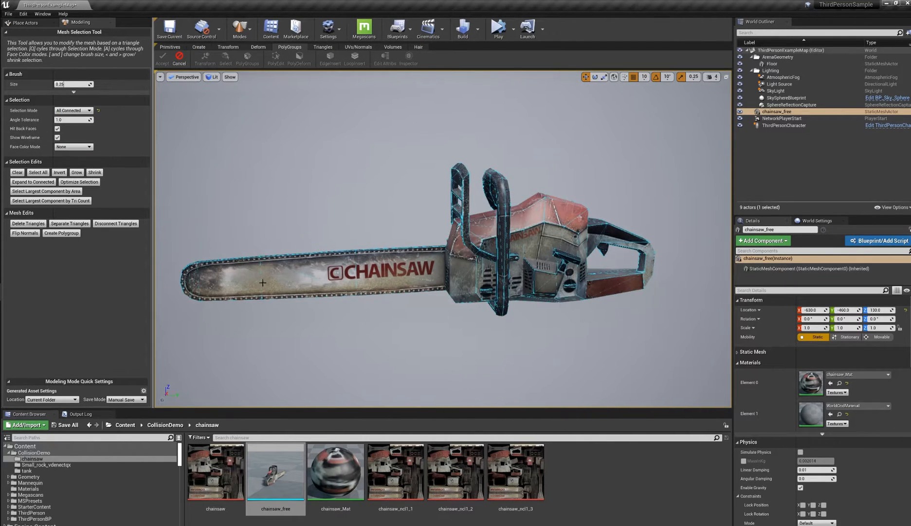
{"action": "left_click_drag", "start_coordinate": [73, 84], "coordinate": [68, 85]}
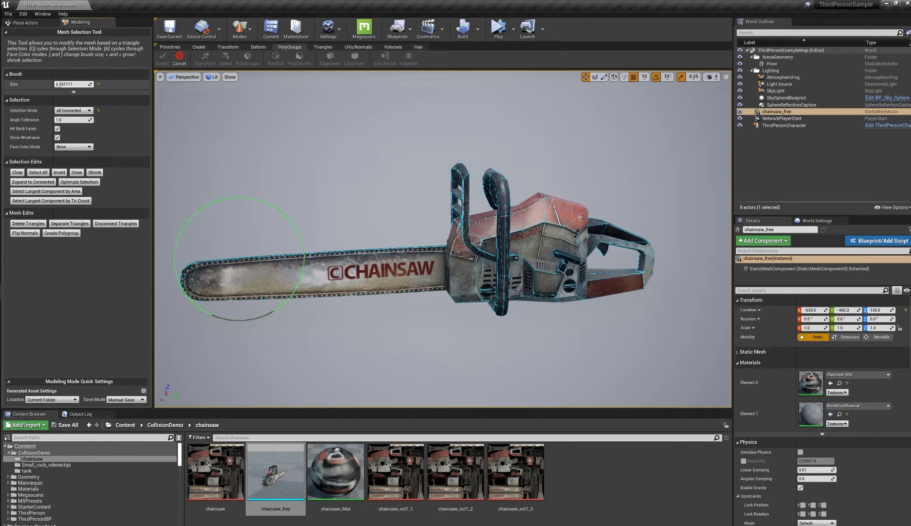
{"action": "left_click", "coordinate": [276, 277]}
{"action": "mouse_move", "coordinate": [375, 312]}
{"action": "left_mouse_down", "text": "alt"}
{"action": "mouse_move", "coordinate": [482, 313]}
{"action": "mouse_move", "coordinate": [584, 297]}
{"action": "mouse_move", "coordinate": [375, 312]}
{"action": "left_mouse_up", "text": "alt"}
{"action": "left_click", "coordinate": [550, 220]}
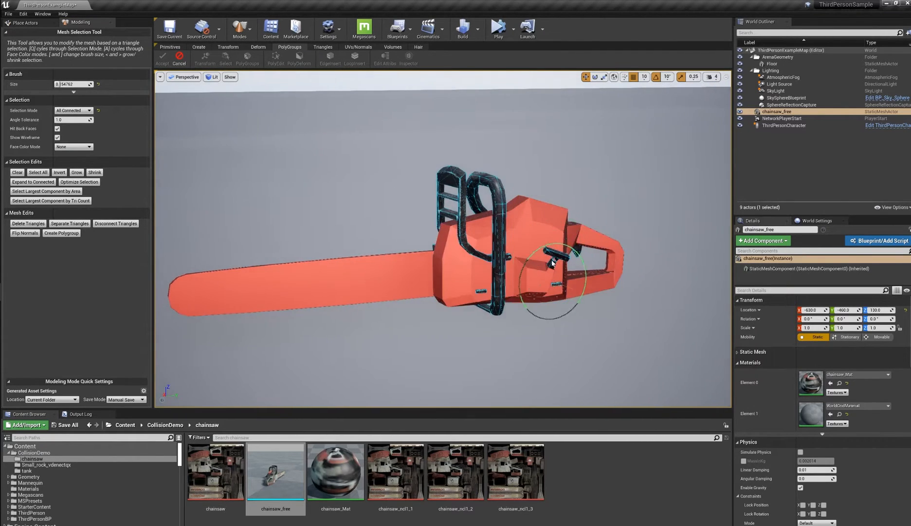
{"action": "left_click", "coordinate": [399, 276], "text": "shift"}
{"action": "mouse_move", "coordinate": [548, 278]}
{"action": "left_mouse_down", "text": "alt"}
{"action": "mouse_move", "coordinate": [501, 256]}
{"action": "mouse_move", "coordinate": [479, 262]}
{"action": "left_mouse_up", "text": "alt"}
{"action": "left_click", "coordinate": [574, 245], "text": "shift"}
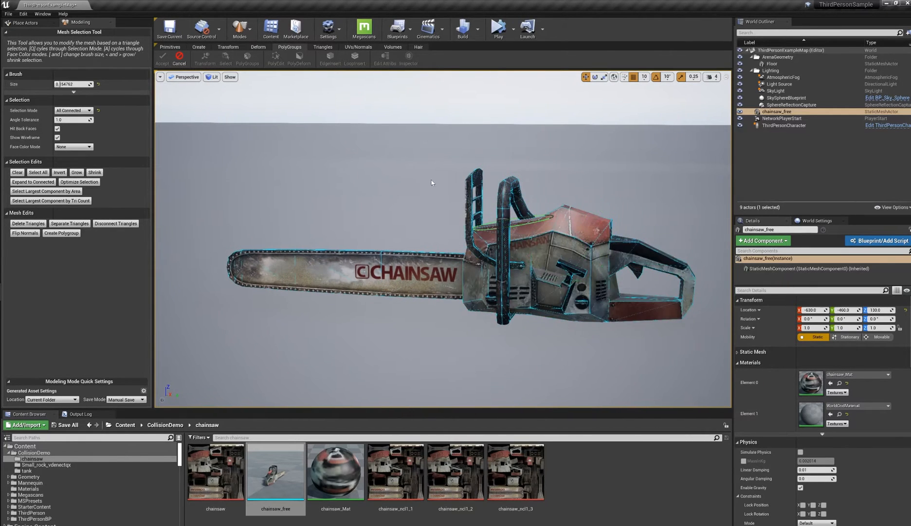
{"action": "left_click", "coordinate": [179, 59]}
Restart the mesh-to-collision conversion for the chainsaw, inspect the per-component boxes, and set the geometry type to Minimal Spheres
{"action": "left_click", "coordinate": [392, 47]}
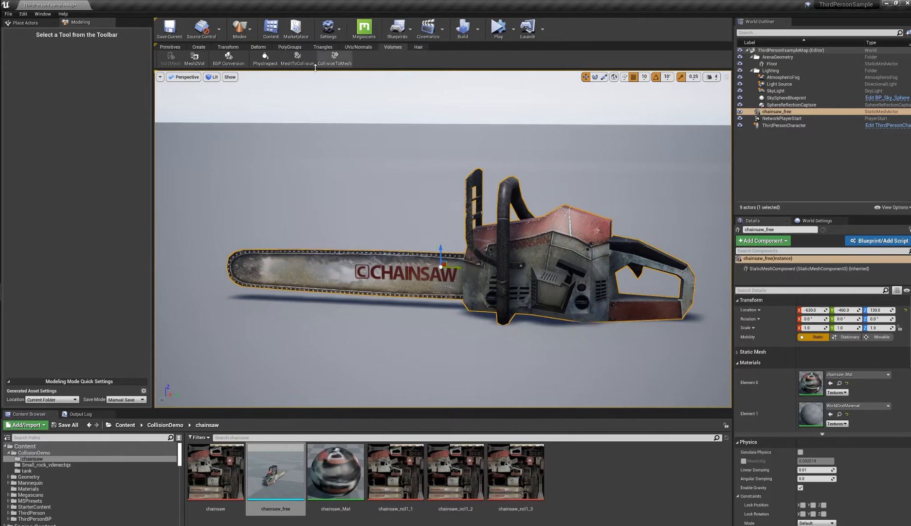
{"action": "left_click", "coordinate": [331, 58]}
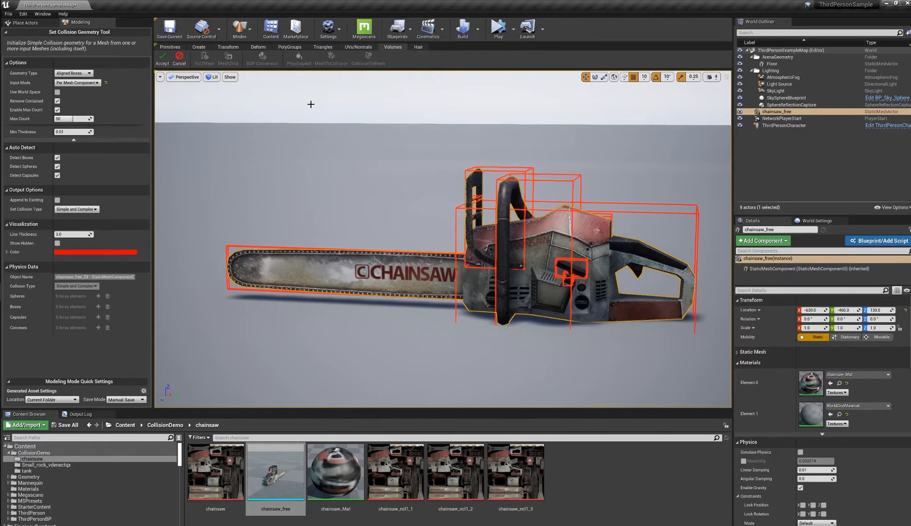
{"action": "left_click_drag", "start_coordinate": [269, 169], "coordinate": [288, 182], "text": "alt"}
{"action": "left_click", "coordinate": [79, 73]}
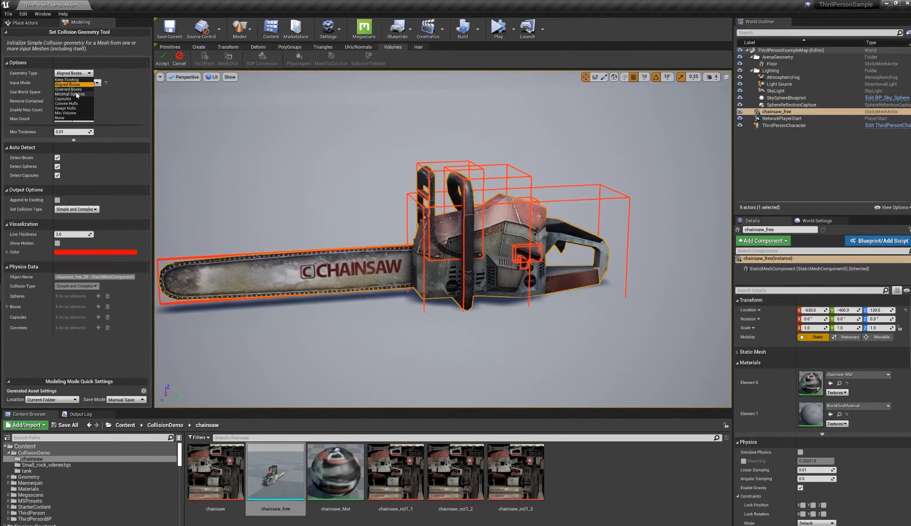
{"action": "left_click", "coordinate": [78, 93]}
{"action": "left_click_drag", "start_coordinate": [392, 293], "coordinate": [383, 268], "text": "alt"}
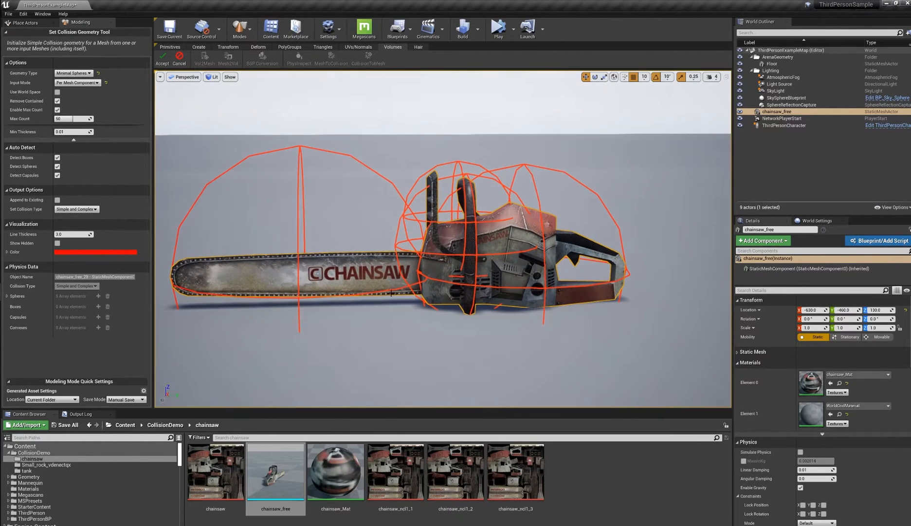
Set the collision Geometry Type to Capsules and inspect the generated shapes around the chainsaw
{"action": "left_click", "coordinate": [89, 83]}
{"action": "left_click", "coordinate": [83, 73]}
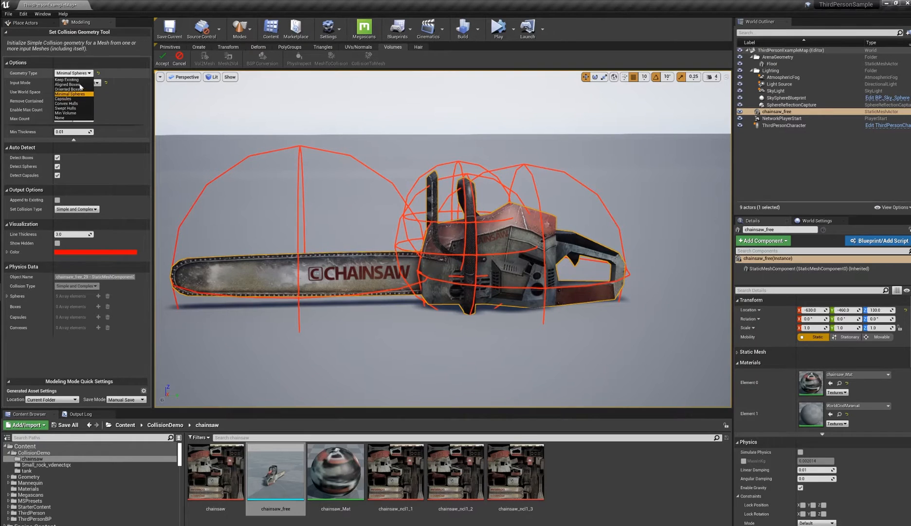
{"action": "left_click", "coordinate": [69, 100]}
{"action": "left_click_drag", "start_coordinate": [236, 145], "coordinate": [261, 163], "text": "alt"}
{"action": "mouse_move", "coordinate": [463, 167]}
{"action": "right_mouse_down"}
{"action": "mouse_move", "coordinate": [492, 178]}
{"action": "mouse_move", "coordinate": [463, 167]}
{"action": "right_mouse_up"}
{"action": "left_click_drag", "start_coordinate": [347, 126], "coordinate": [331, 132], "text": "alt"}
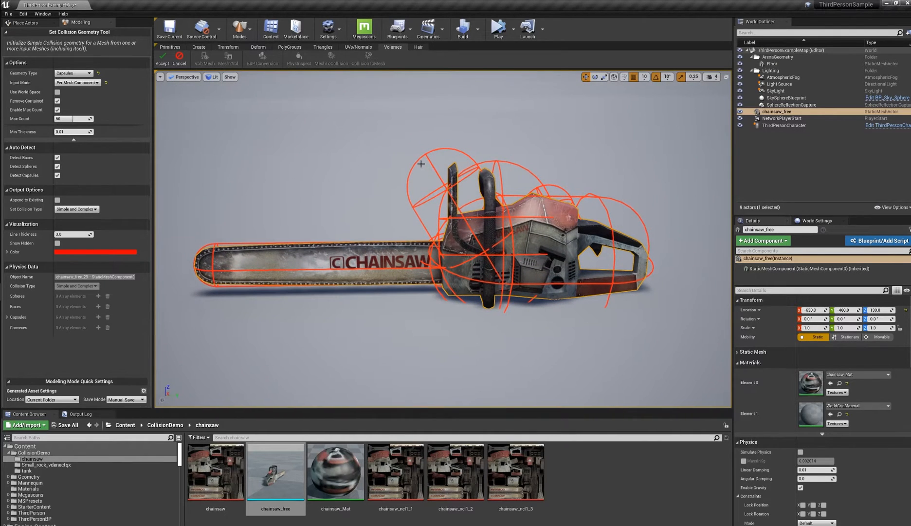
{"action": "left_click_drag", "start_coordinate": [421, 164], "coordinate": [467, 140], "text": "alt"}
{"action": "left_click_drag", "start_coordinate": [343, 145], "coordinate": [365, 137], "text": "alt"}
Switch the Geometry Type to Convex Hulls, set the Hull Target Face Count to 25 and inspect the hulls
{"action": "left_click", "coordinate": [73, 73]}
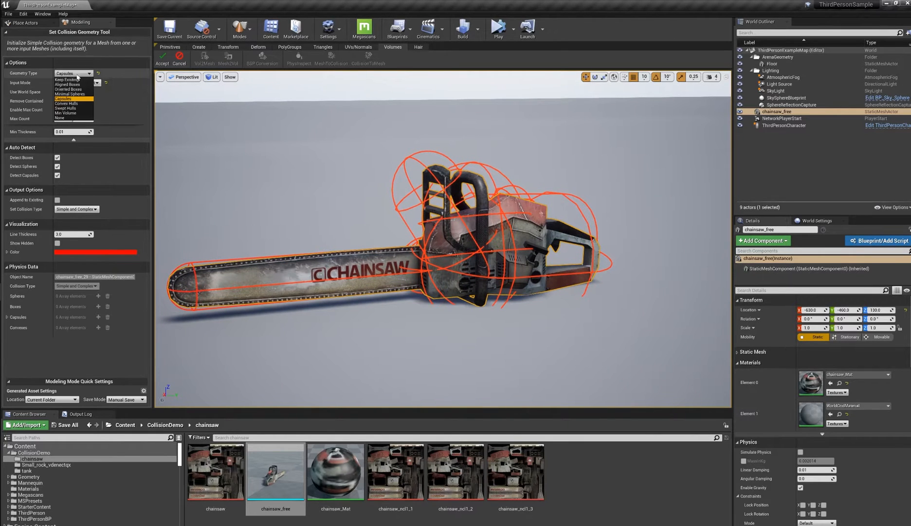
{"action": "left_click", "coordinate": [67, 103]}
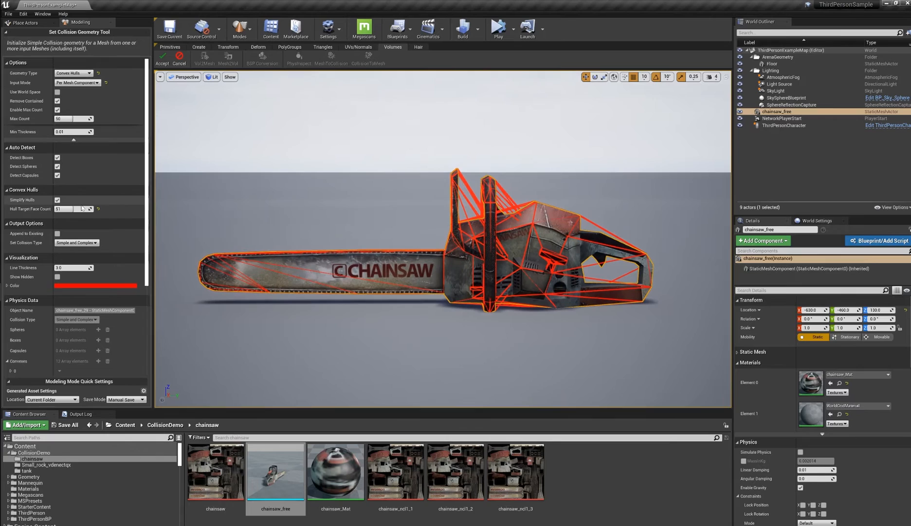
{"action": "left_click_drag", "start_coordinate": [82, 208], "coordinate": [63, 208]}
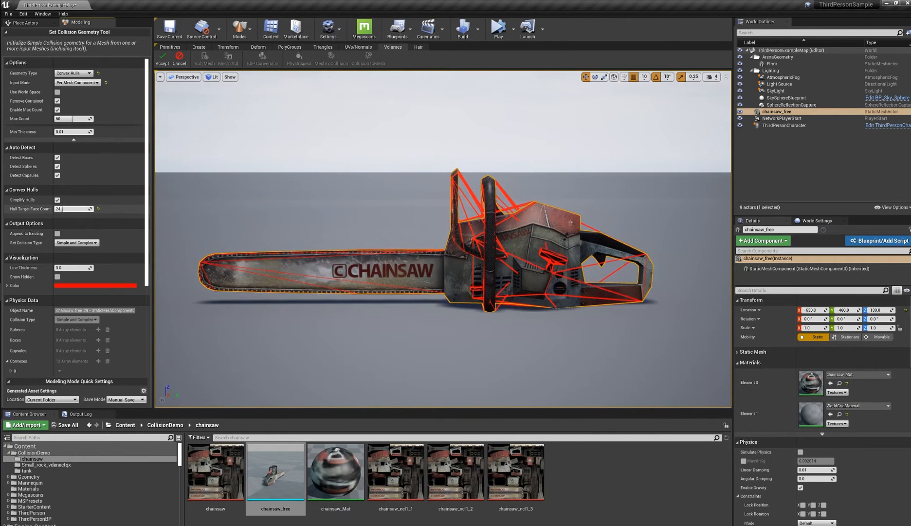
{"action": "mouse_move", "coordinate": [549, 255]}
{"action": "left_mouse_down", "text": "alt"}
{"action": "mouse_move", "coordinate": [583, 282]}
{"action": "mouse_move", "coordinate": [511, 268]}
{"action": "mouse_move", "coordinate": [618, 229]}
{"action": "mouse_move", "coordinate": [565, 256]}
{"action": "left_mouse_up", "text": "alt"}
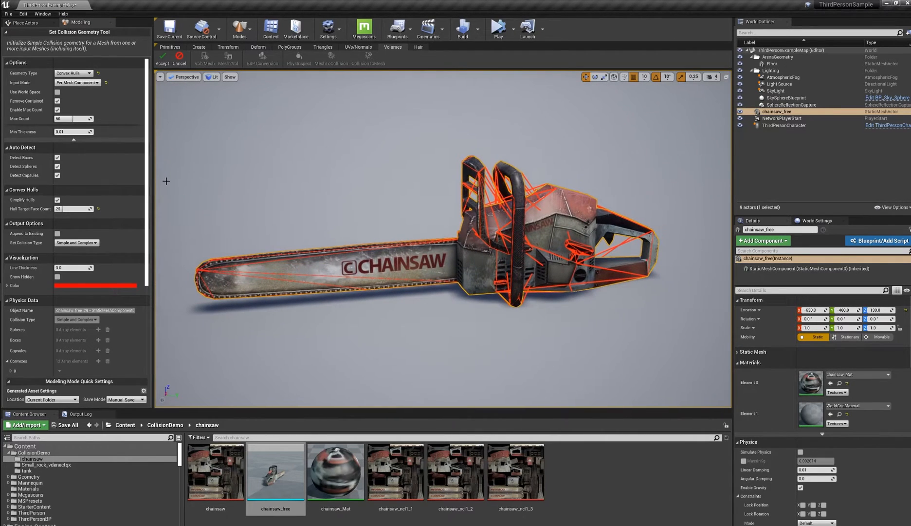
Return the Geometry Type to Capsules and lower the Max Count to 22, keeping Enable Max Count on
{"action": "left_click", "coordinate": [73, 73]}
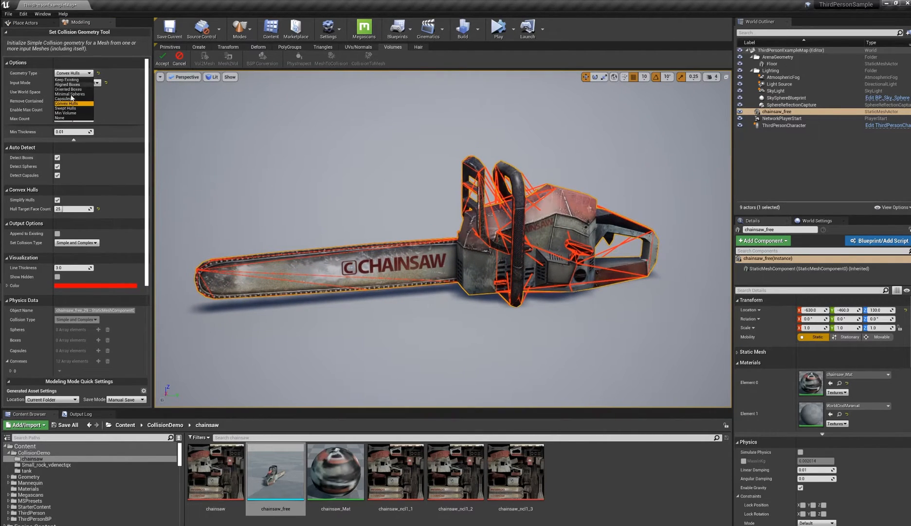
{"action": "left_click", "coordinate": [67, 100]}
{"action": "mouse_move", "coordinate": [193, 174]}
{"action": "left_mouse_down", "text": "alt"}
{"action": "mouse_move", "coordinate": [239, 183]}
{"action": "mouse_move", "coordinate": [202, 176]}
{"action": "left_mouse_up", "text": "alt"}
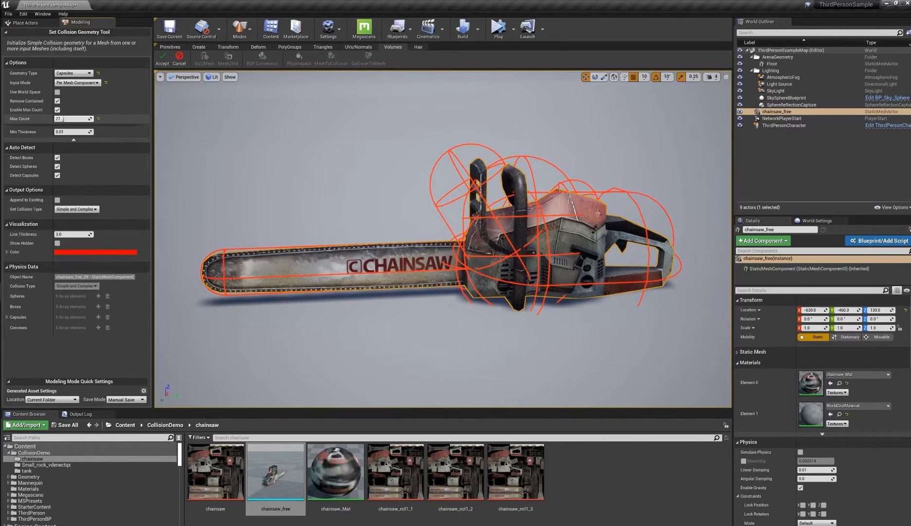
{"action": "mouse_move", "coordinate": [63, 119]}
{"action": "left_mouse_down"}
{"action": "mouse_move", "coordinate": [56, 119]}
{"action": "mouse_move", "coordinate": [85, 119]}
{"action": "mouse_move", "coordinate": [57, 119]}
{"action": "left_mouse_up"}
{"action": "left_click_drag", "start_coordinate": [526, 185], "coordinate": [467, 192], "text": "alt"}
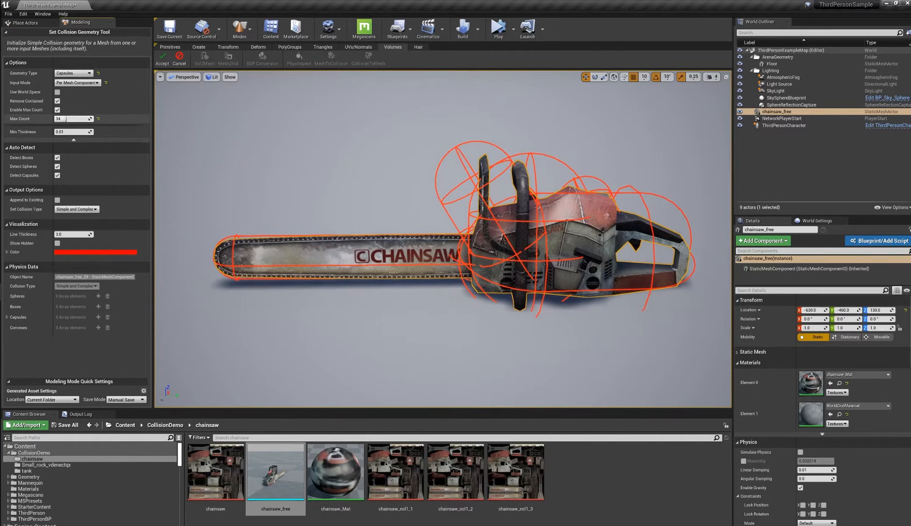
{"action": "left_click_drag", "start_coordinate": [65, 119], "coordinate": [62, 119]}
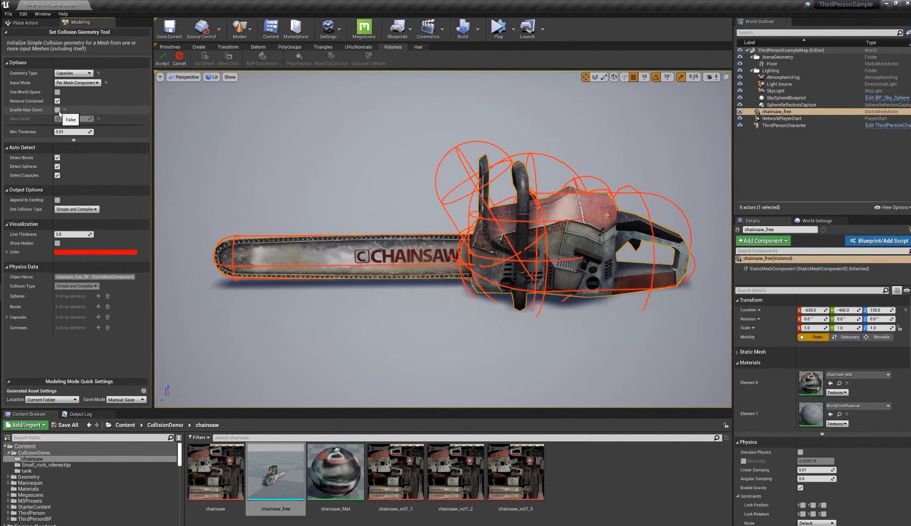
{"action": "left_click", "coordinate": [58, 110]}
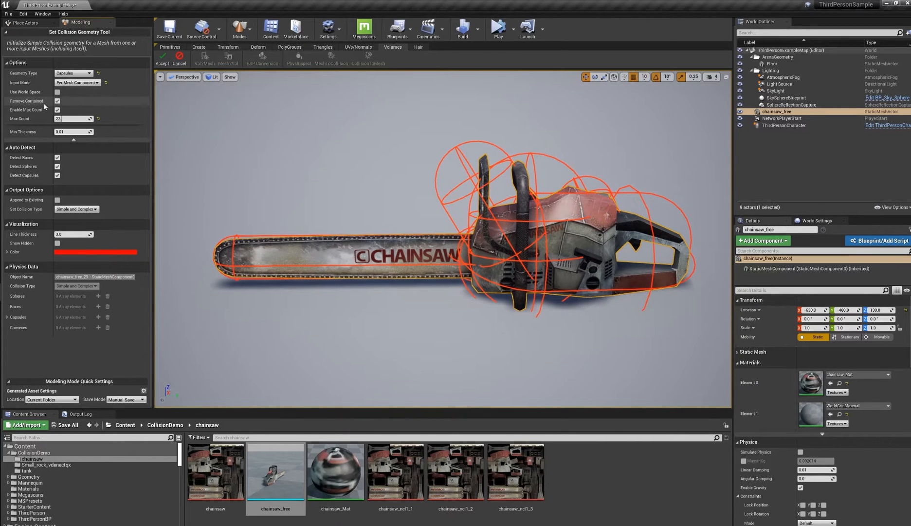
Disable Remove Contained to inspect the small nested capsules on the chainsaw body, and re-enable it
{"action": "left_click", "coordinate": [59, 102]}
{"action": "left_click_drag", "start_coordinate": [314, 179], "coordinate": [380, 206], "text": "alt"}
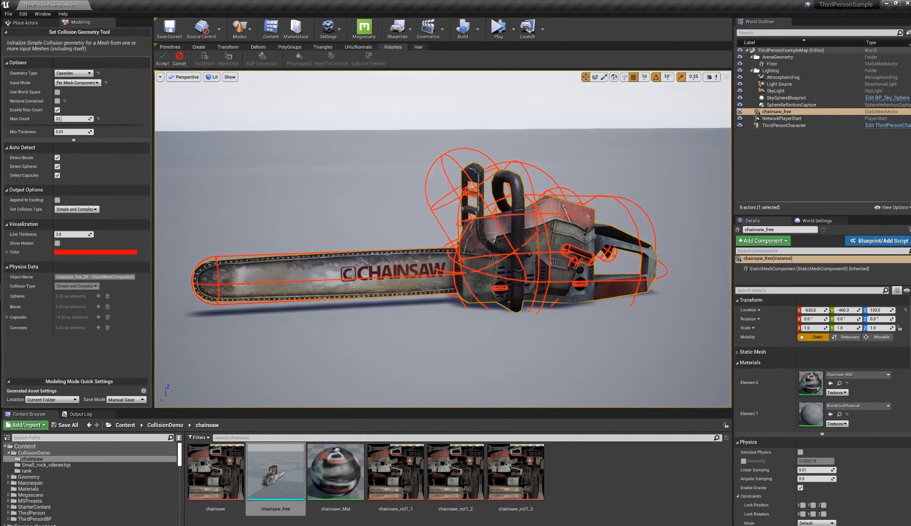
{"action": "left_click_drag", "start_coordinate": [503, 222], "coordinate": [590, 249], "text": "alt"}
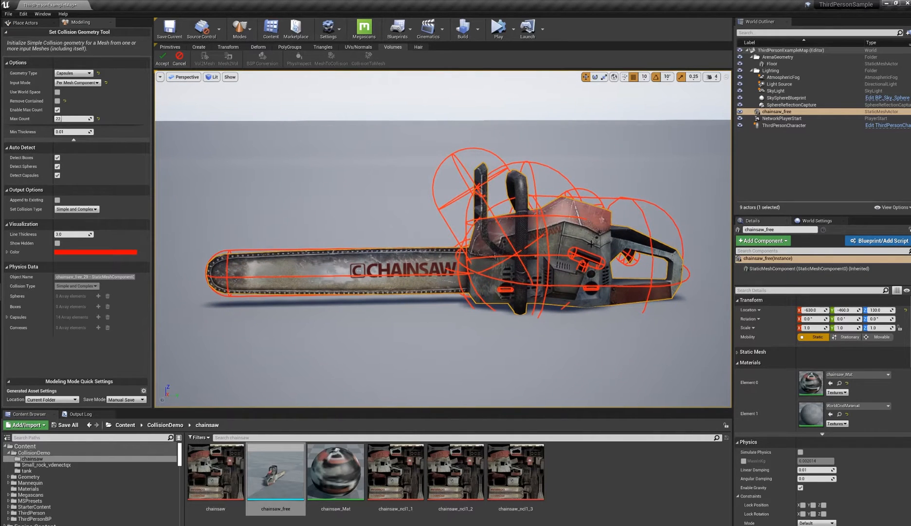
{"action": "left_click", "coordinate": [57, 101]}
{"action": "left_click_drag", "start_coordinate": [273, 161], "coordinate": [267, 163], "text": "alt"}
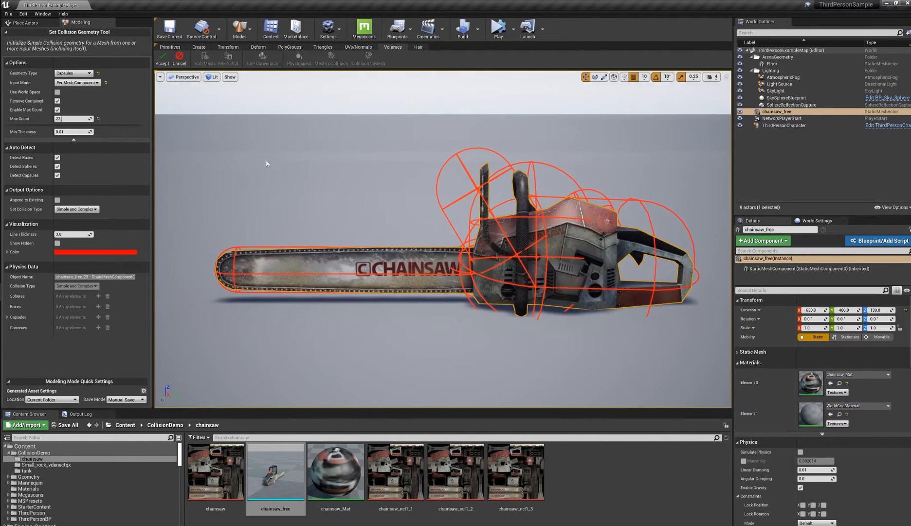
Set the Max Count to 12 while Remove Contained is temporarily off, and turn Remove Contained back on
{"action": "left_click", "coordinate": [57, 101]}
{"action": "left_click_drag", "start_coordinate": [57, 119], "coordinate": [57, 119]}
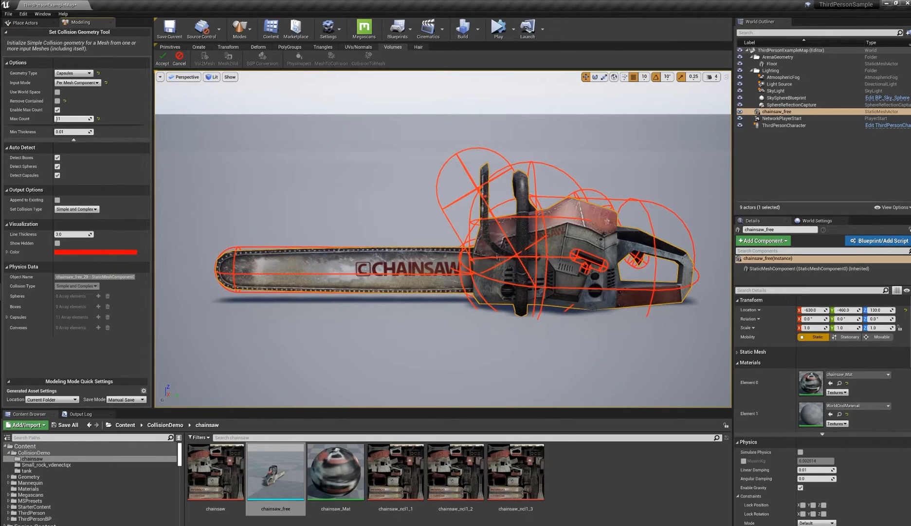
{"action": "left_click_drag", "start_coordinate": [58, 119], "coordinate": [61, 119]}
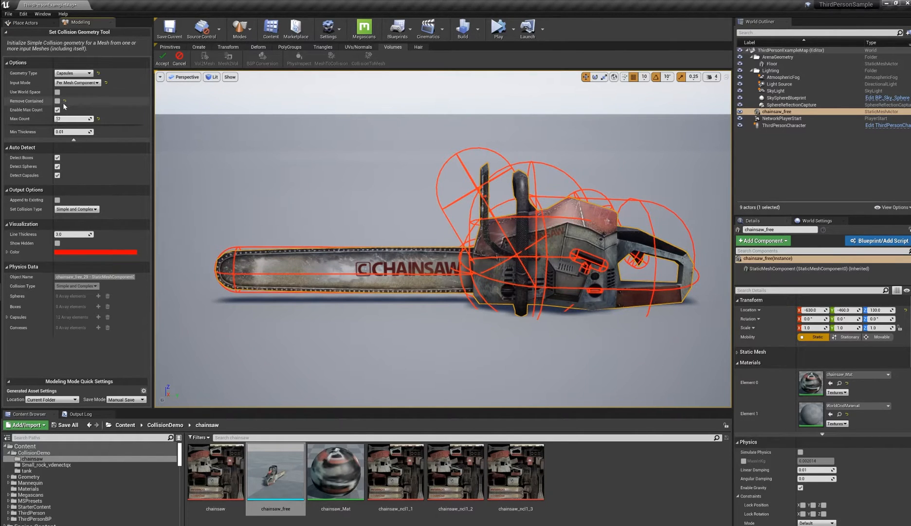
{"action": "left_click", "coordinate": [57, 102]}
{"action": "left_click_drag", "start_coordinate": [296, 178], "coordinate": [298, 175], "text": "alt"}
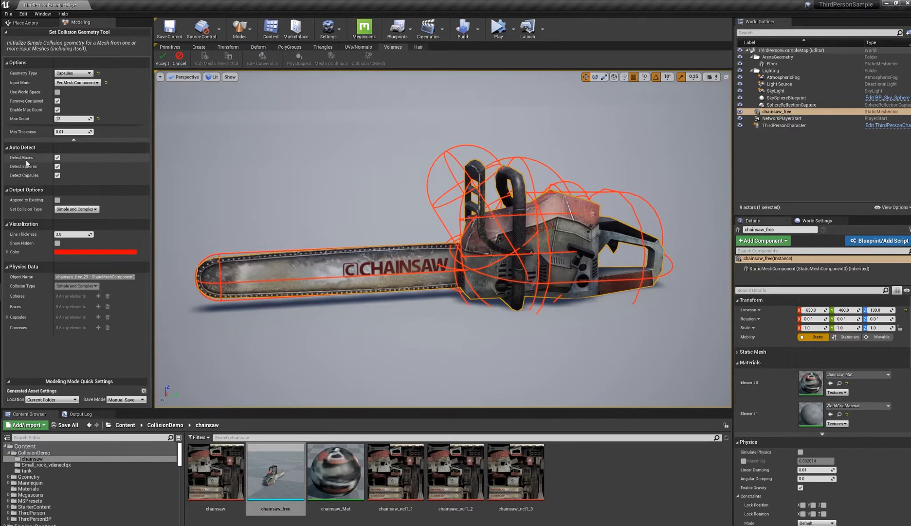
{"action": "mouse_move", "coordinate": [267, 185]}
{"action": "left_mouse_down", "text": "alt"}
{"action": "mouse_move", "coordinate": [258, 185]}
{"action": "mouse_move", "coordinate": [267, 185]}
{"action": "left_mouse_up", "text": "alt"}
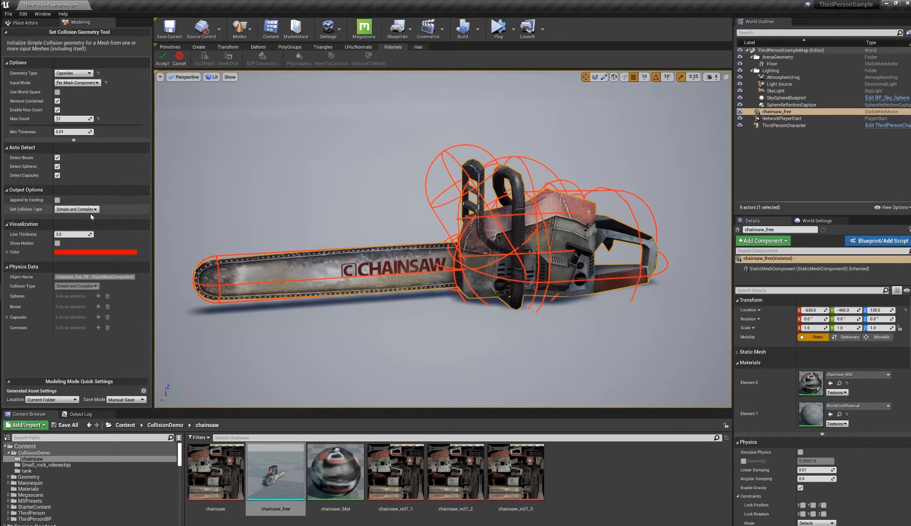
{"action": "left_click", "coordinate": [58, 166]}
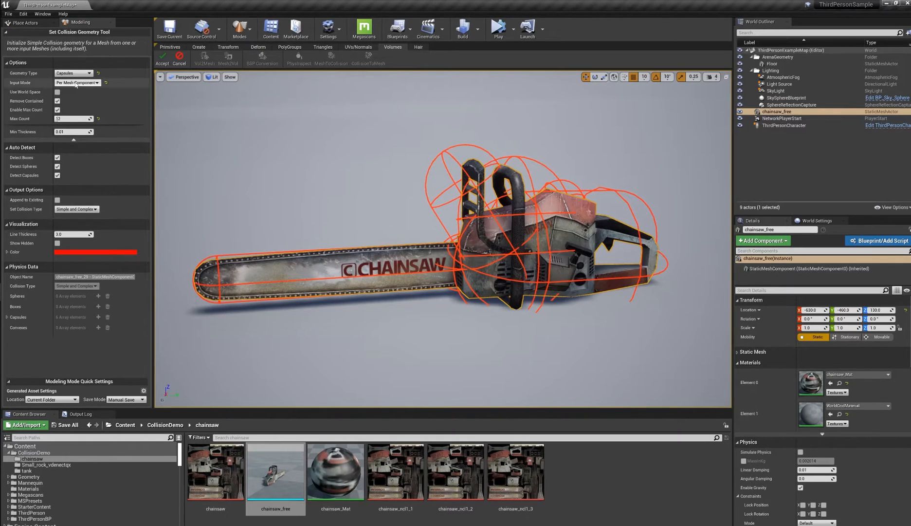
Switch the Geometry Type to Min Volume and inspect the collision boxes around the chainsaw
{"action": "left_click", "coordinate": [76, 73]}
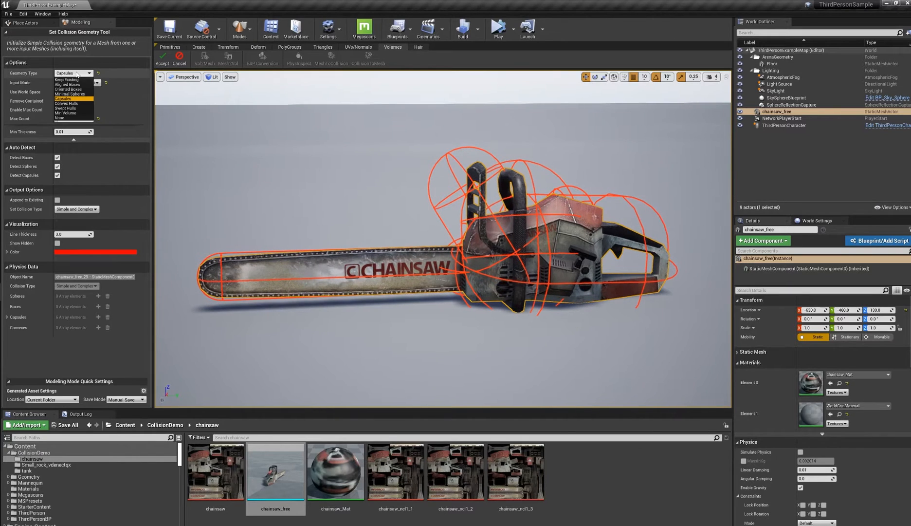
{"action": "left_click", "coordinate": [67, 113]}
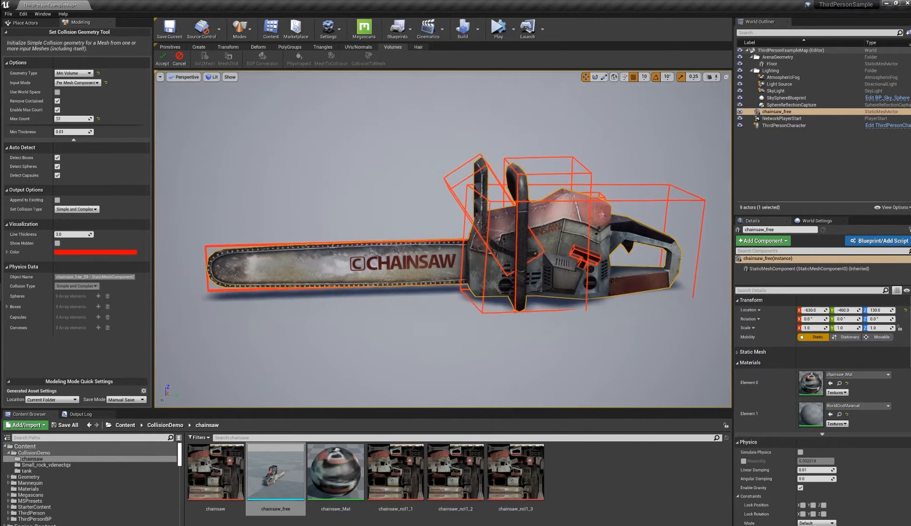
{"action": "mouse_move", "coordinate": [487, 243]}
{"action": "left_mouse_down", "text": "alt"}
{"action": "mouse_move", "coordinate": [455, 202]}
{"action": "mouse_move", "coordinate": [426, 199]}
{"action": "mouse_move", "coordinate": [455, 236]}
{"action": "mouse_move", "coordinate": [512, 239]}
{"action": "mouse_move", "coordinate": [499, 236]}
{"action": "left_mouse_up", "text": "alt"}
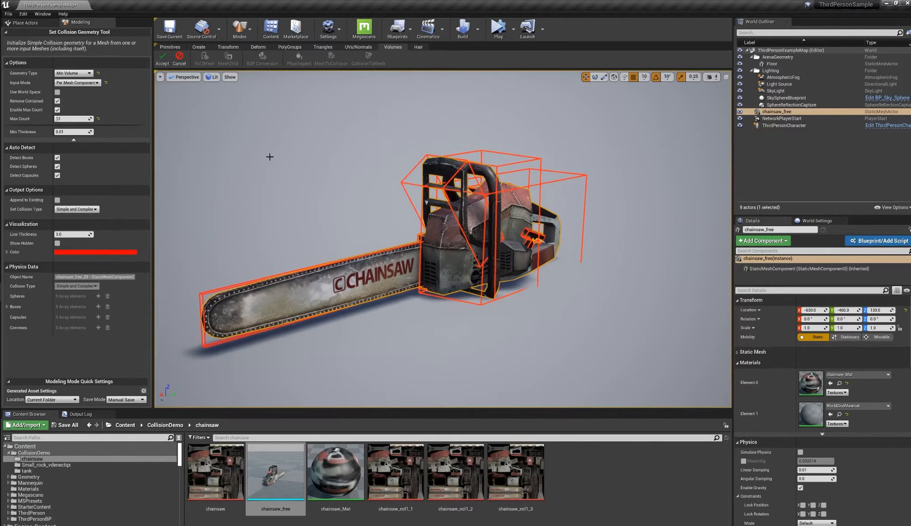
{"action": "left_click_drag", "start_coordinate": [401, 195], "coordinate": [172, 180], "text": "alt"}
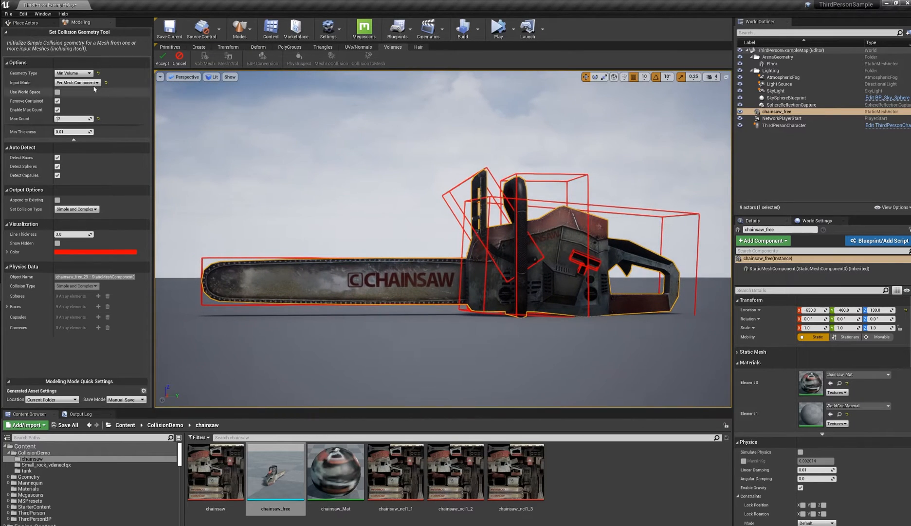
Switch the Geometry Type to Aligned Boxes and inspect how the boxes fit the chainsaw
{"action": "left_click", "coordinate": [85, 74]}
{"action": "left_click", "coordinate": [73, 73]}
{"action": "left_click", "coordinate": [73, 85]}
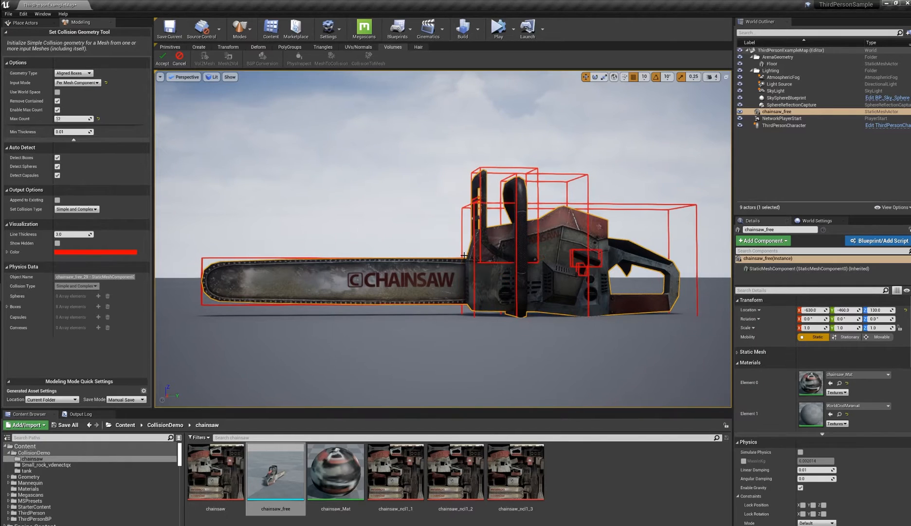
{"action": "left_click_drag", "start_coordinate": [392, 225], "coordinate": [398, 264], "text": "alt"}
Change the Geometry Type back to Min Volume to compare its fit with the aligned boxes
{"action": "left_click", "coordinate": [80, 74]}
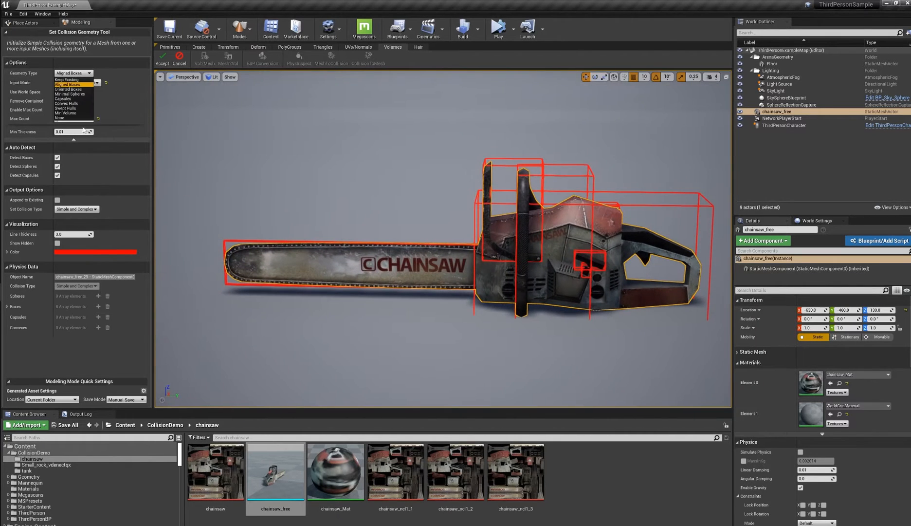
{"action": "left_click", "coordinate": [68, 113]}
{"action": "mouse_move", "coordinate": [389, 170]}
{"action": "left_mouse_down", "text": "alt"}
{"action": "mouse_move", "coordinate": [399, 175]}
{"action": "mouse_move", "coordinate": [385, 163]}
{"action": "left_mouse_up", "text": "alt"}
{"action": "left_click_drag", "start_coordinate": [460, 231], "coordinate": [461, 253], "text": "alt"}
Set the Geometry Type to Capsules and accept the generated collision for the chainsaw
{"action": "left_click", "coordinate": [78, 73]}
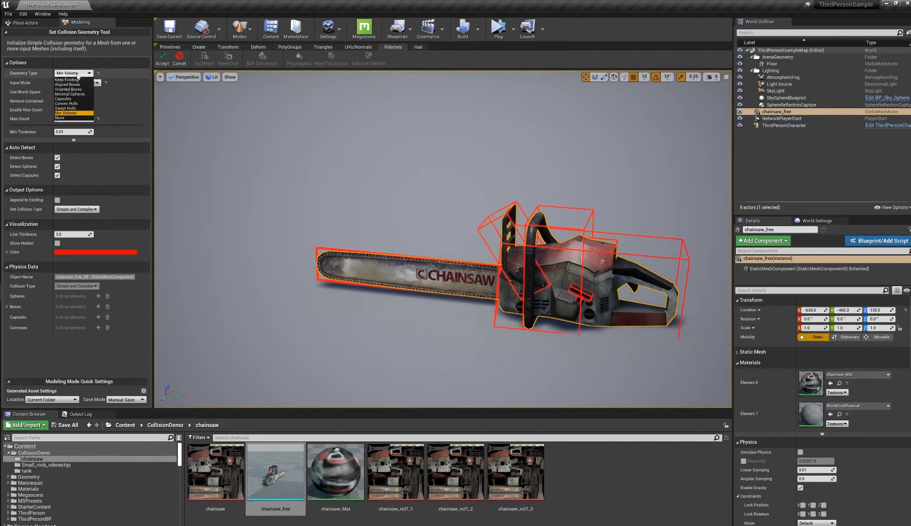
{"action": "left_click", "coordinate": [63, 99]}
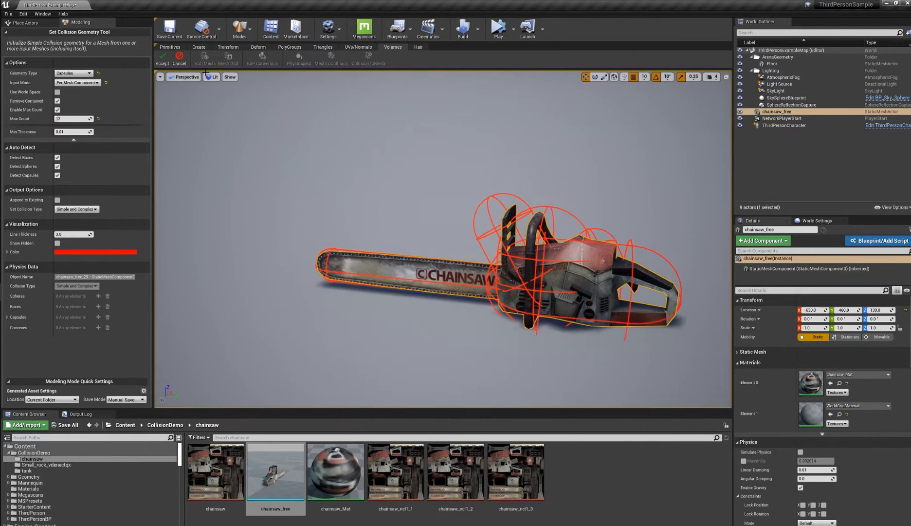
{"action": "left_click", "coordinate": [163, 59]}
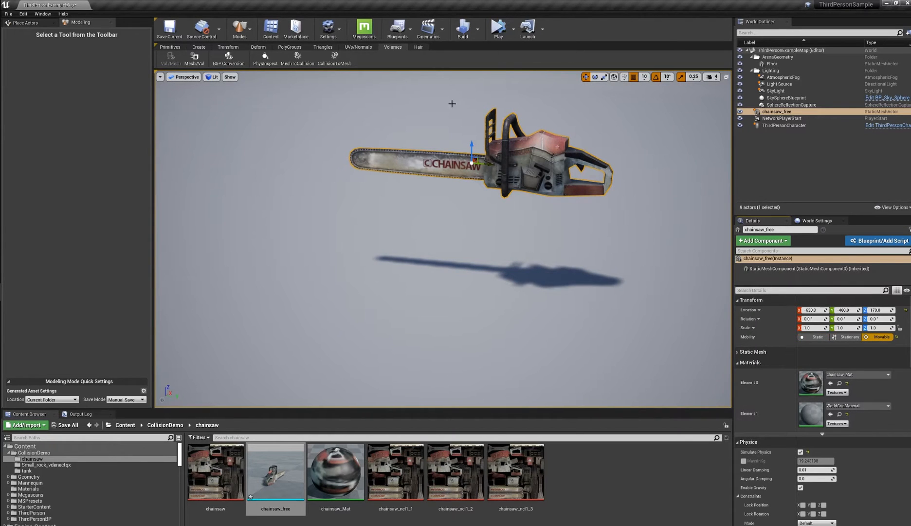
Run the level simulation to watch the chainsaw fall and settle on the floor, and stop it
{"action": "left_click", "coordinate": [498, 30]}
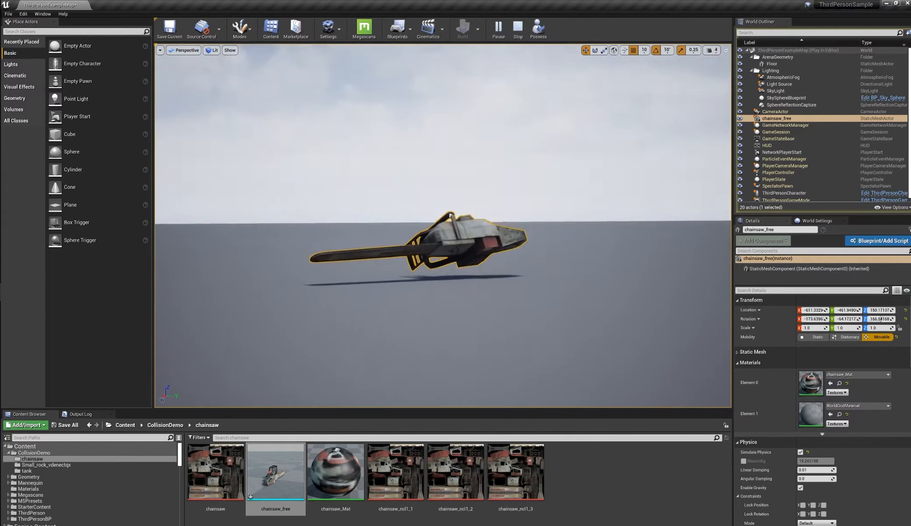
{"action": "left_click_drag", "start_coordinate": [451, 215], "coordinate": [464, 288], "text": "alt"}
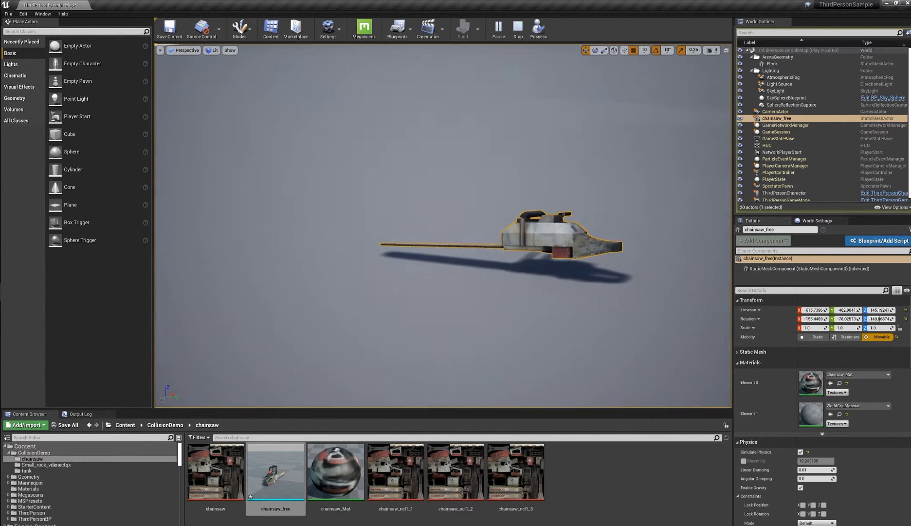
{"action": "mouse_move", "coordinate": [549, 297]}
{"action": "left_mouse_down", "text": "alt"}
{"action": "mouse_move", "coordinate": [549, 254]}
{"action": "mouse_move", "coordinate": [550, 314]}
{"action": "left_mouse_up", "text": "alt"}
{"action": "left_click", "coordinate": [525, 37]}
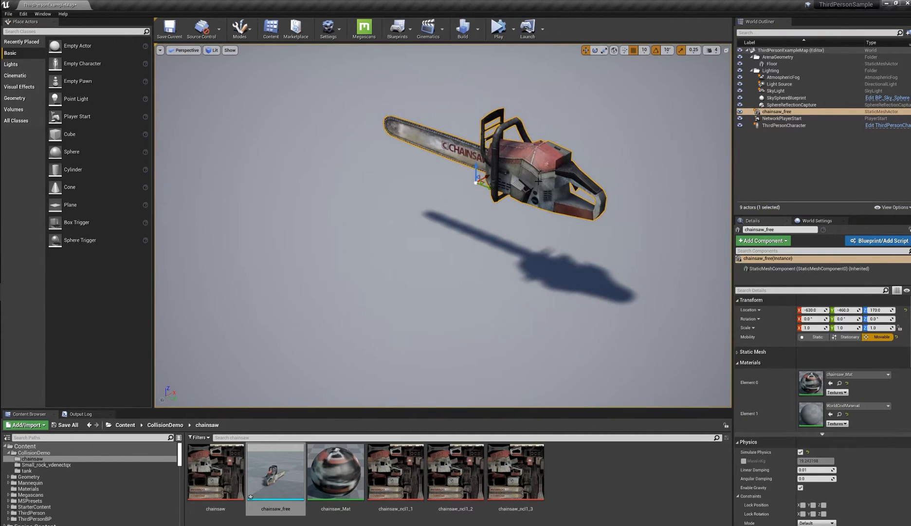
Delete the chainsaw from the level and place the round table mesh from the CollisionDemo folder there instead
{"action": "key", "text": "Delete"}
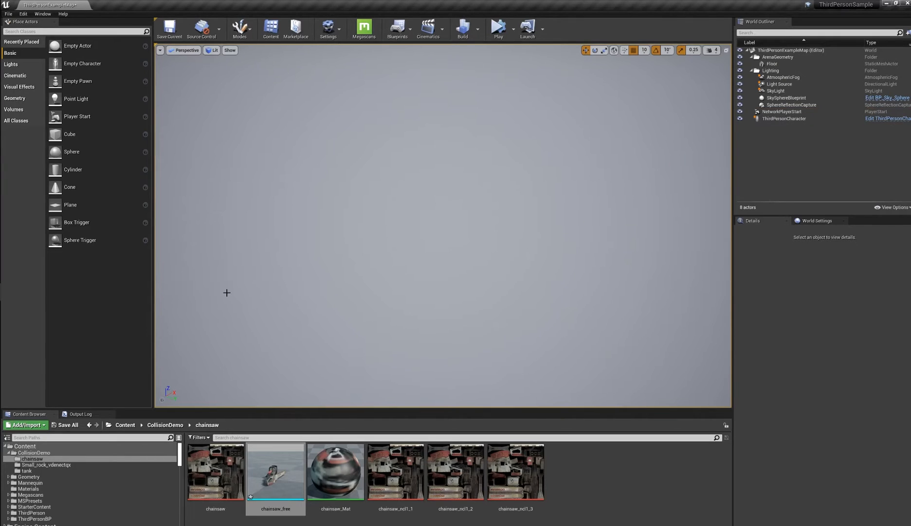
{"action": "left_click", "coordinate": [165, 424]}
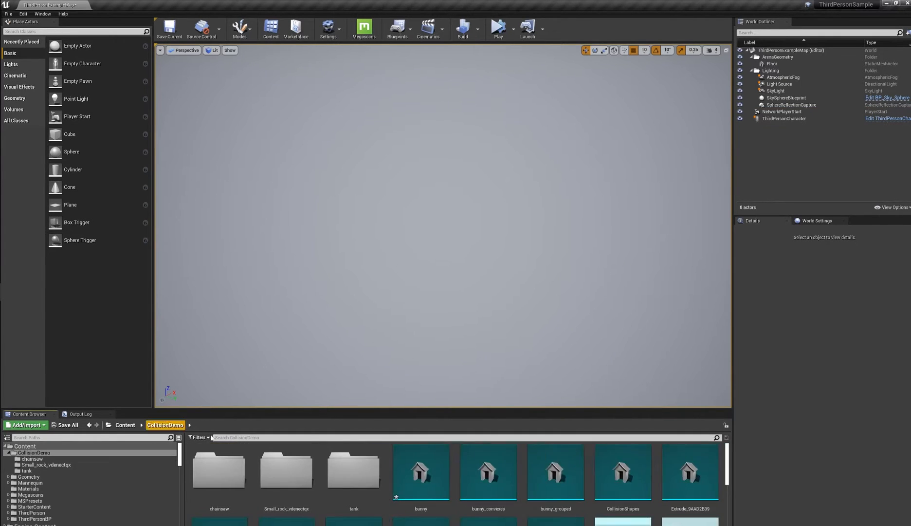
{"action": "scroll", "coordinate": [525, 510], "scroll_direction": "down", "scroll_amount": 5}
{"action": "scroll", "coordinate": [687, 513], "scroll_direction": "up", "scroll_amount": 2}
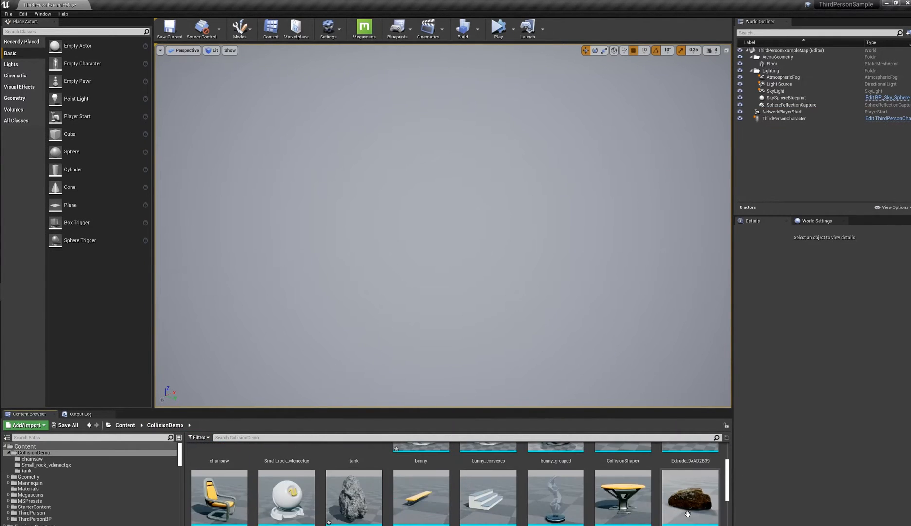
{"action": "left_click_drag", "start_coordinate": [635, 497], "coordinate": [440, 258]}
{"action": "scroll", "coordinate": [389, 91], "scroll_direction": "down", "scroll_amount": 3}
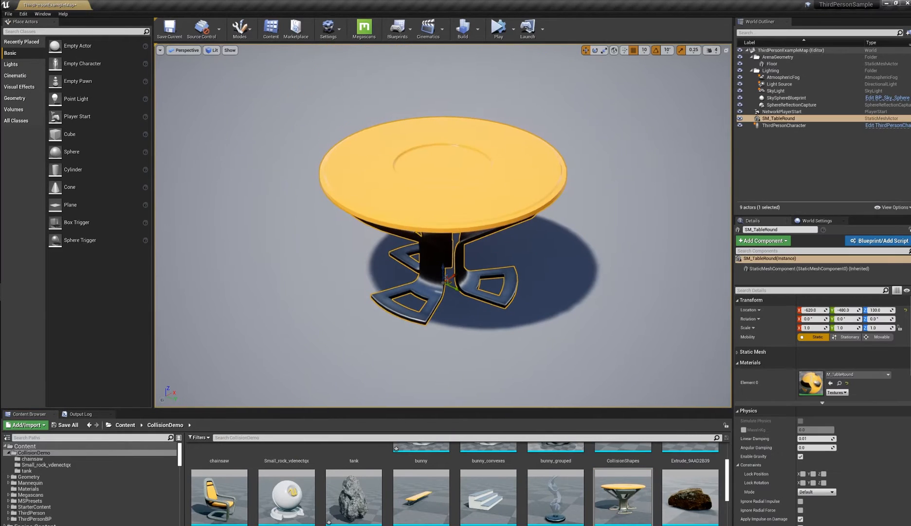
Start the MeshToCollision tool in Modeling mode on the round table and reset the Max Count to 50
{"action": "left_click", "coordinate": [241, 28]}
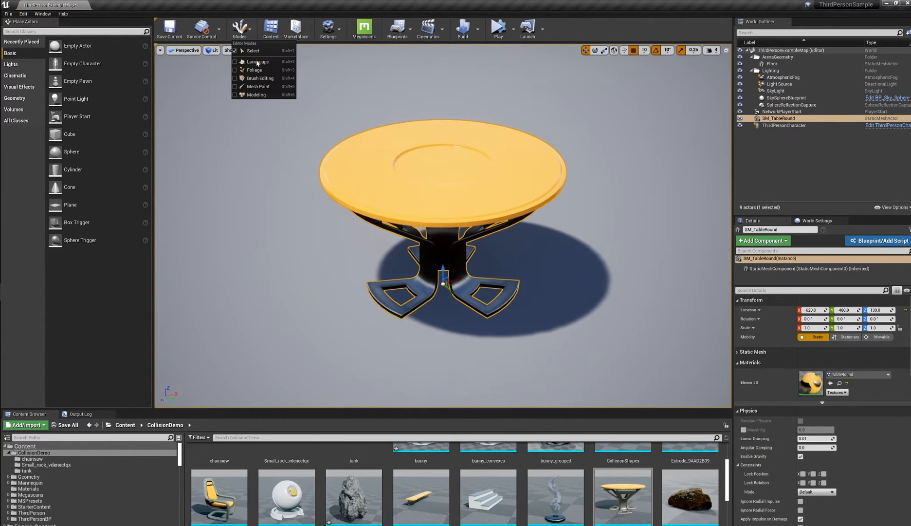
{"action": "left_click", "coordinate": [256, 95]}
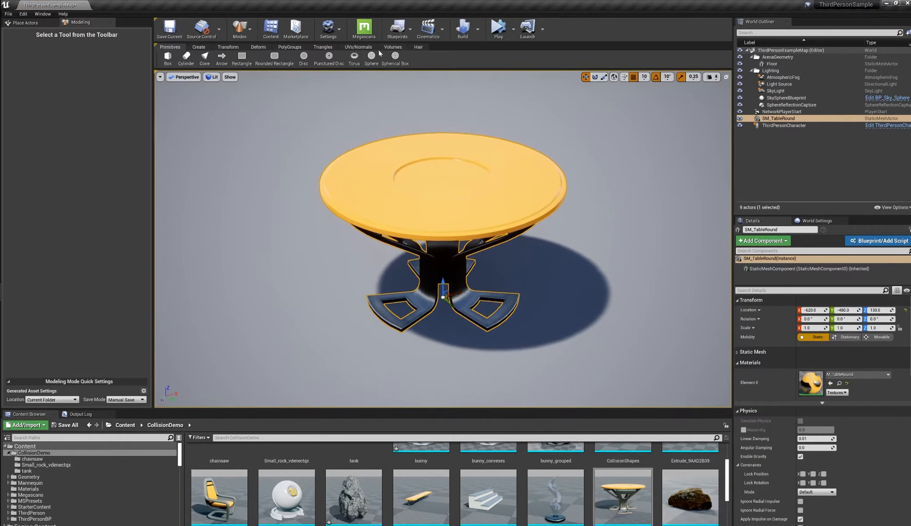
{"action": "left_click", "coordinate": [393, 46]}
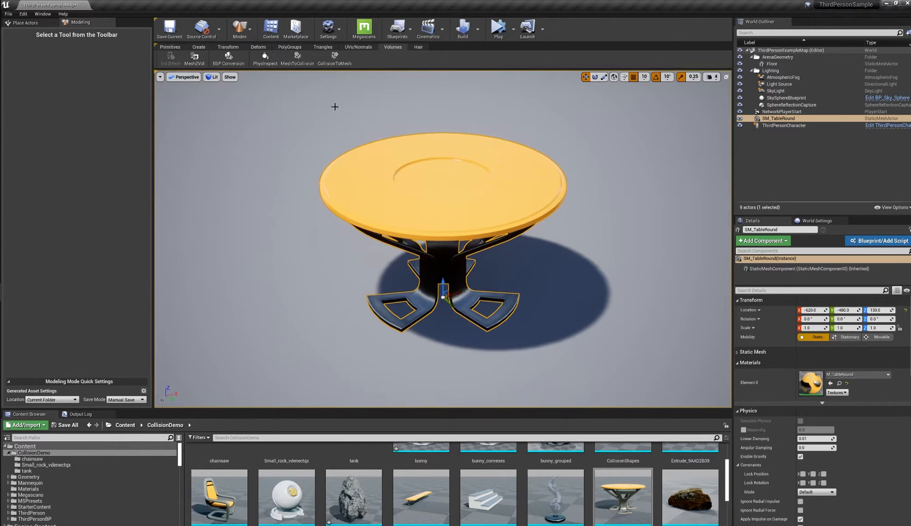
{"action": "left_click", "coordinate": [296, 59]}
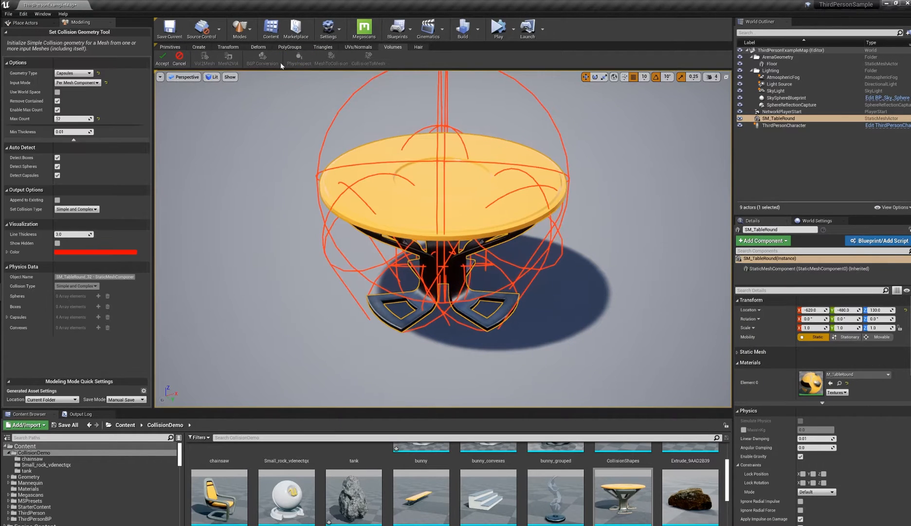
{"action": "left_click", "coordinate": [98, 118]}
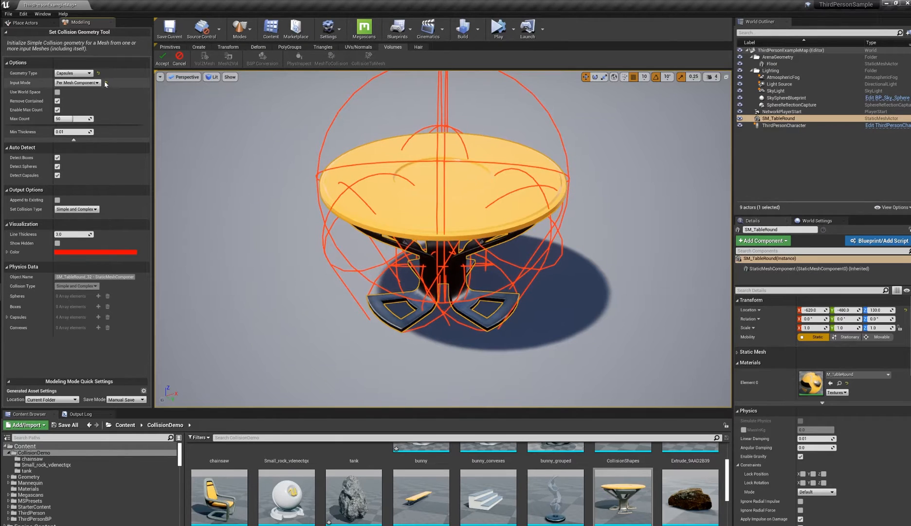
Set the Geometry Type to Swept Hulls and inspect the generated hulls around the tabletop and legs
{"action": "left_click", "coordinate": [88, 73]}
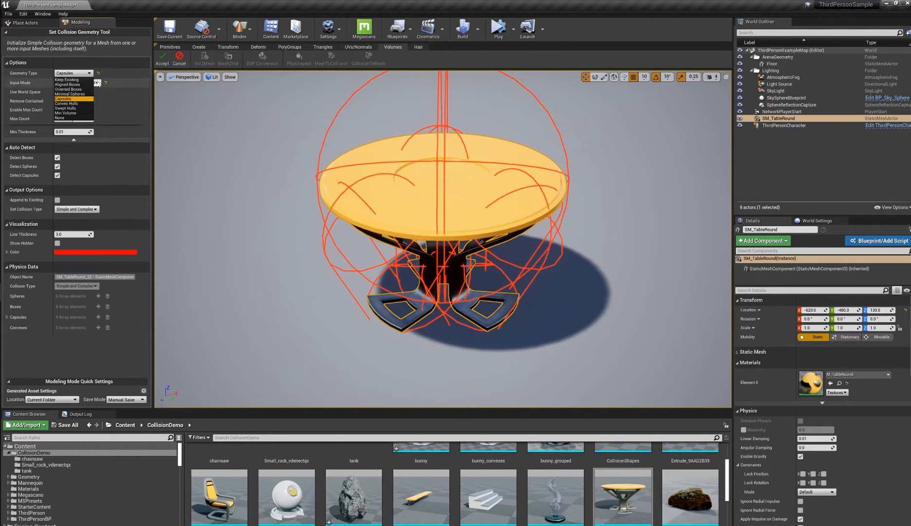
{"action": "left_click", "coordinate": [74, 109]}
{"action": "left_click_drag", "start_coordinate": [230, 157], "coordinate": [545, 188], "text": "alt"}
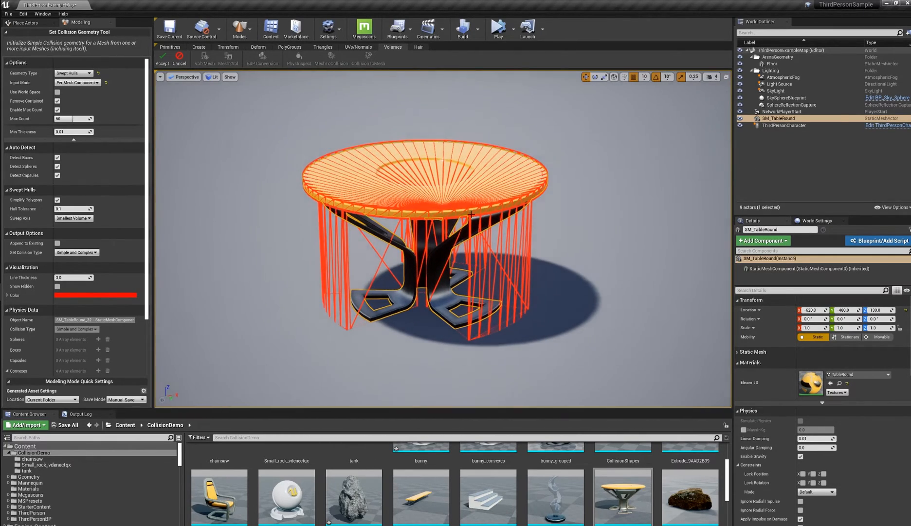
{"action": "left_click_drag", "start_coordinate": [591, 167], "coordinate": [508, 134], "text": "alt"}
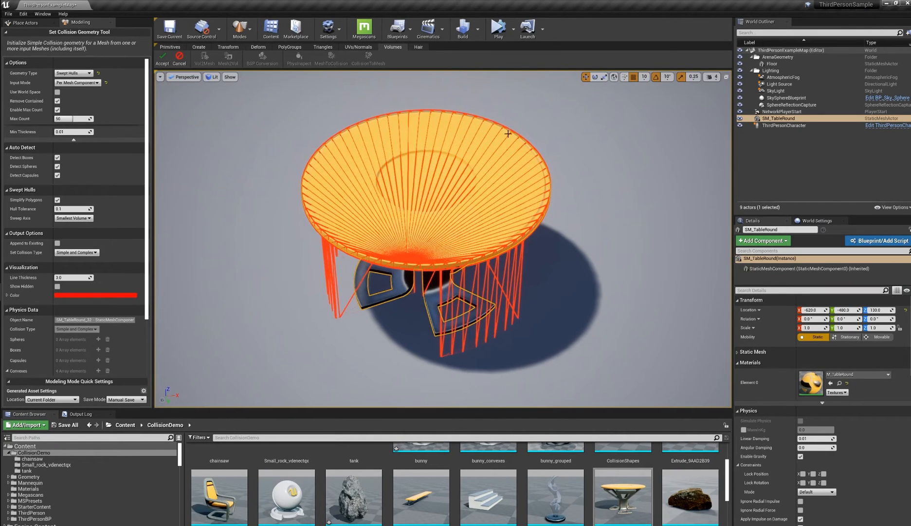
{"action": "left_click_drag", "start_coordinate": [399, 166], "coordinate": [553, 260], "text": "alt"}
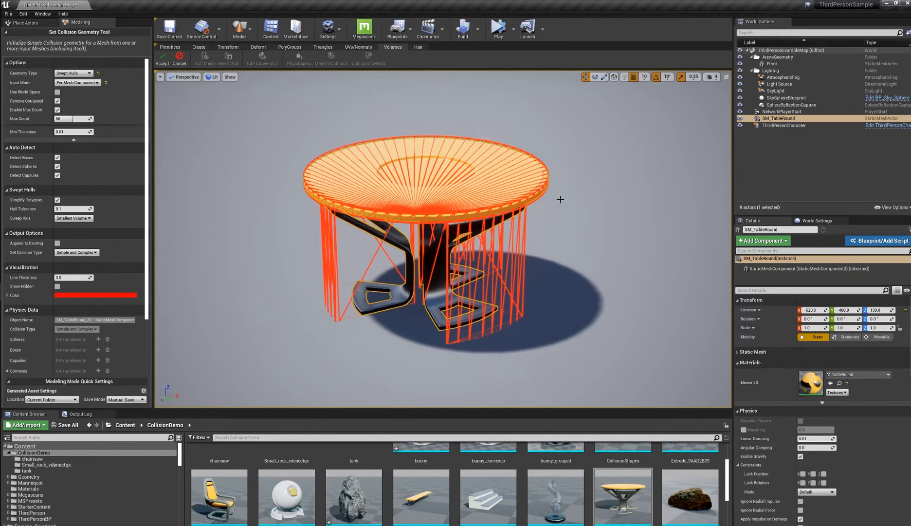
{"action": "left_click_drag", "start_coordinate": [560, 199], "coordinate": [534, 215], "text": "alt"}
{"action": "left_click_drag", "start_coordinate": [476, 152], "coordinate": [463, 155], "text": "alt"}
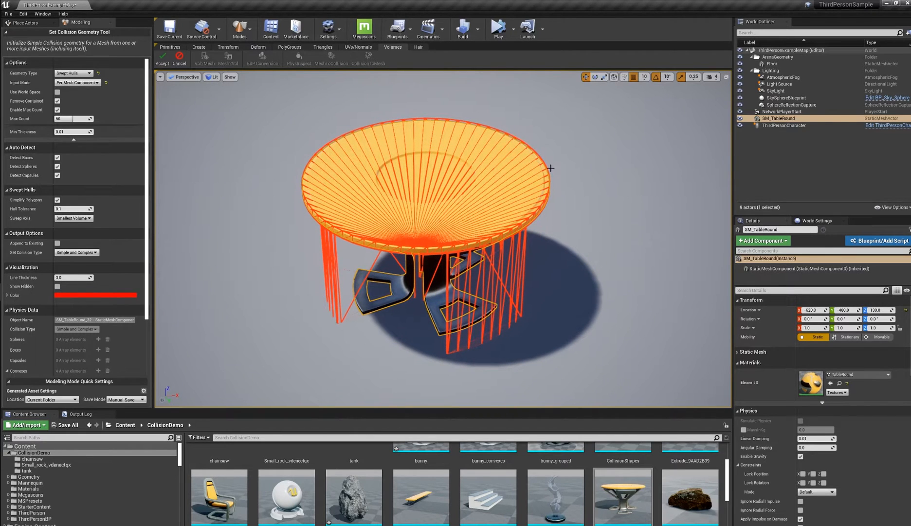
{"action": "mouse_move", "coordinate": [435, 192]}
{"action": "left_mouse_down", "text": "alt"}
{"action": "mouse_move", "coordinate": [433, 200]}
{"action": "mouse_move", "coordinate": [434, 193]}
{"action": "left_mouse_up", "text": "alt"}
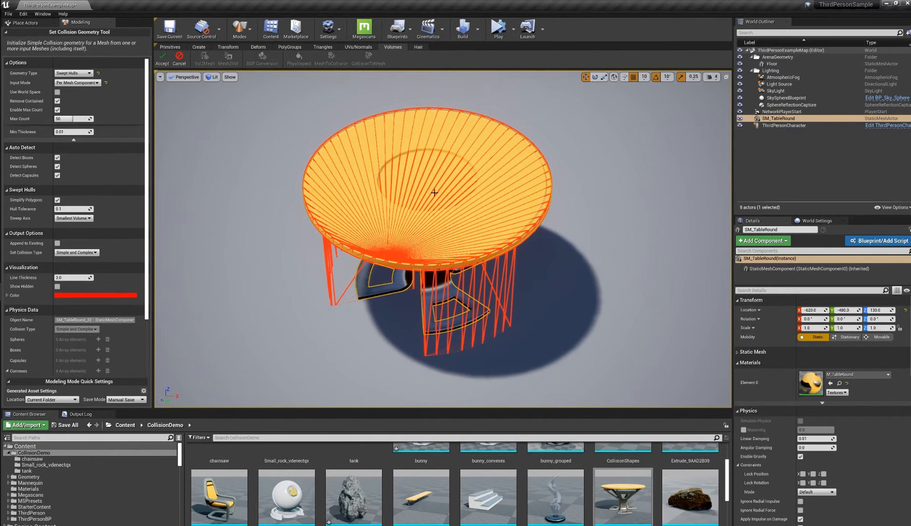
Raise the Hull Tolerance to about 4.8 and hide the Floor to inspect the table's hulls from below
{"action": "left_click_drag", "start_coordinate": [60, 210], "coordinate": [88, 209]}
{"action": "left_click_drag", "start_coordinate": [267, 250], "coordinate": [266, 215], "text": "alt"}
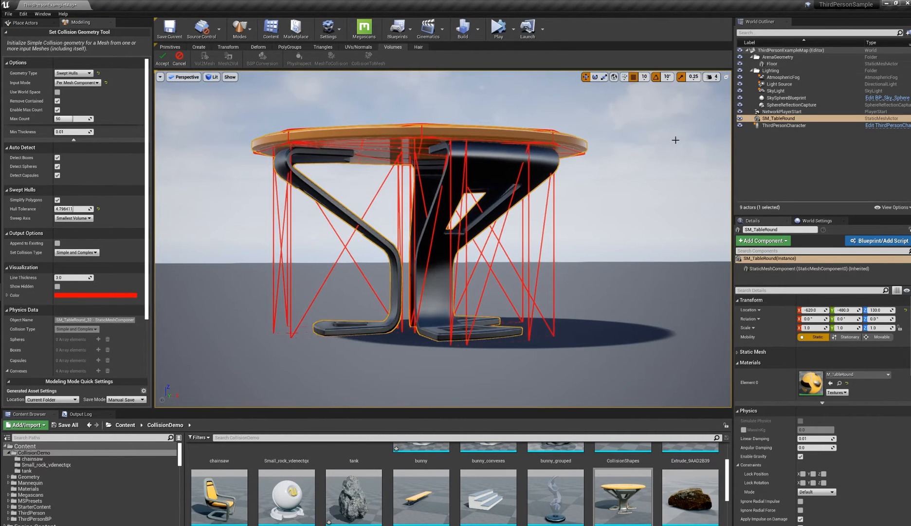
{"action": "left_click", "coordinate": [740, 64]}
{"action": "left_click_drag", "start_coordinate": [616, 226], "coordinate": [616, 165], "text": "alt"}
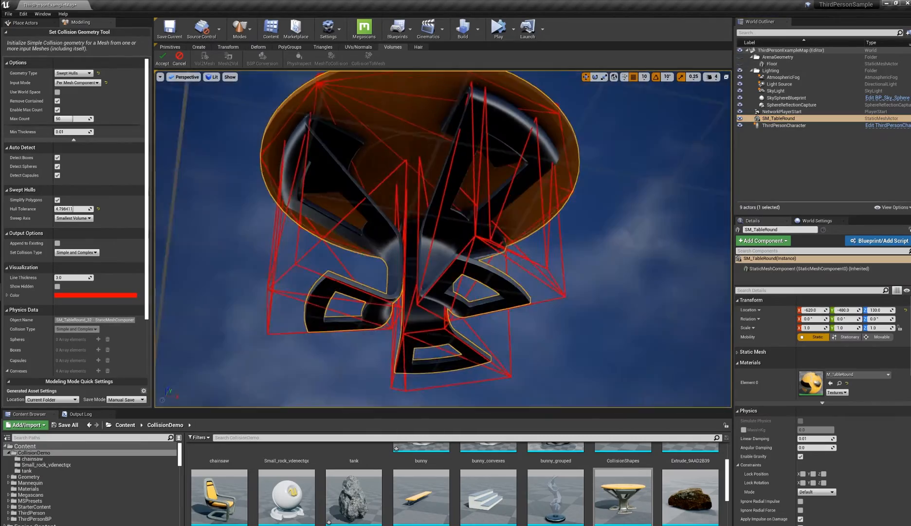
{"action": "left_click_drag", "start_coordinate": [438, 296], "coordinate": [439, 248], "text": "alt"}
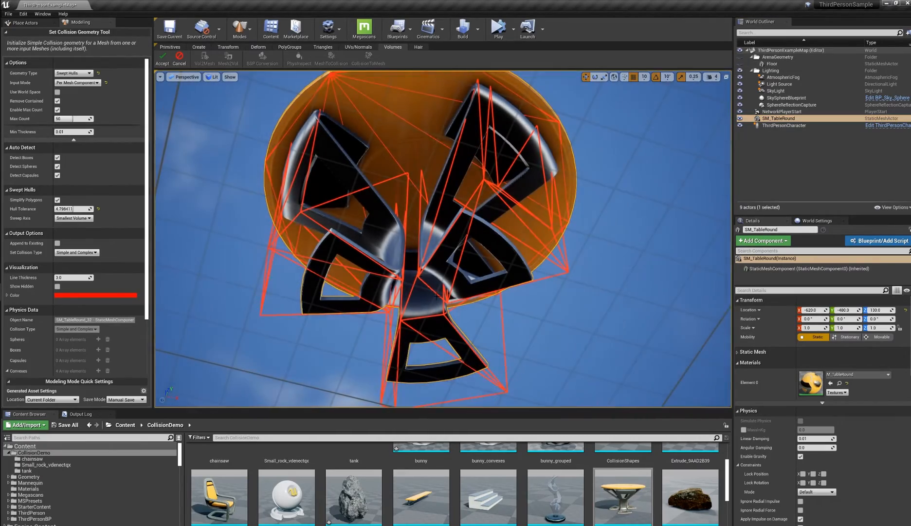
{"action": "left_click_drag", "start_coordinate": [621, 256], "coordinate": [514, 260], "text": "alt"}
{"action": "left_click_drag", "start_coordinate": [647, 291], "coordinate": [553, 278], "text": "alt"}
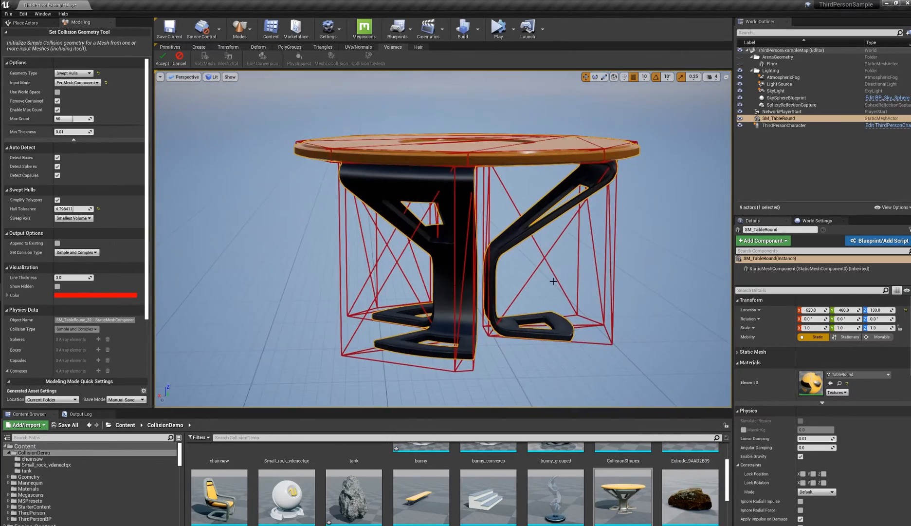
{"action": "left_click_drag", "start_coordinate": [443, 238], "coordinate": [448, 277], "text": "alt"}
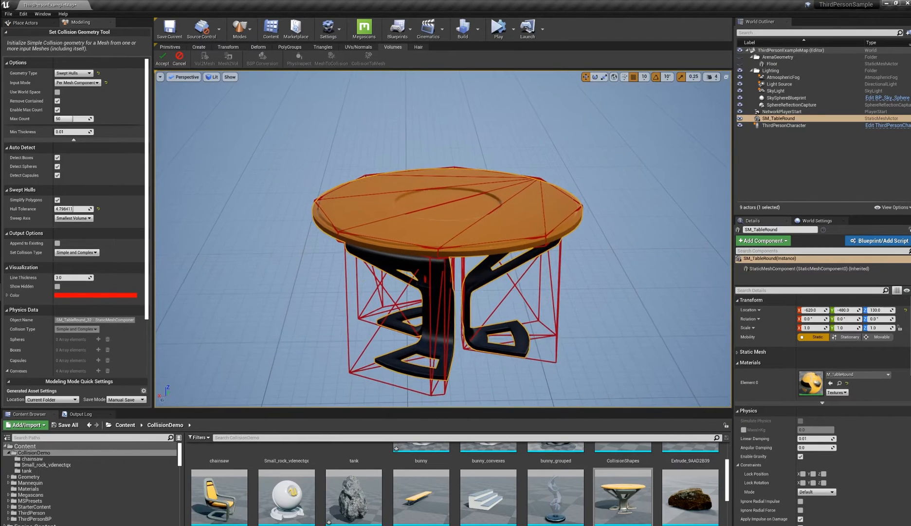
Toggle Simplify Polygons off and on to compare the hulls, and lower the Hull Tolerance to about 3.59
{"action": "left_click", "coordinate": [58, 200]}
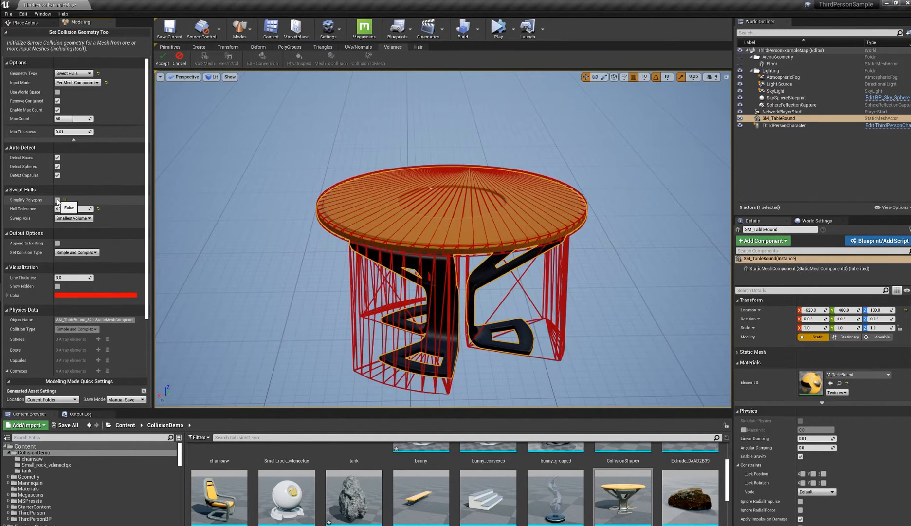
{"action": "left_click", "coordinate": [58, 200]}
{"action": "left_click", "coordinate": [57, 200]}
{"action": "left_click", "coordinate": [57, 200]}
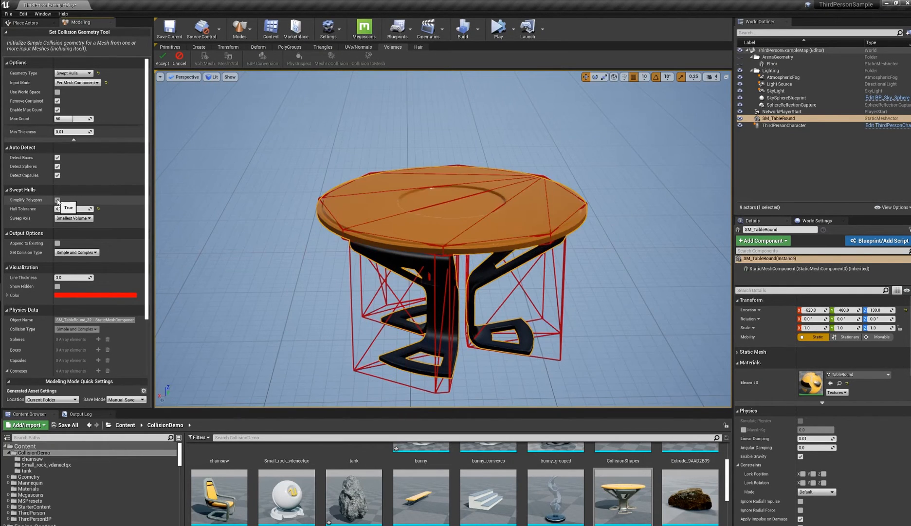
{"action": "left_click_drag", "start_coordinate": [94, 213], "coordinate": [71, 208]}
{"action": "left_click_drag", "start_coordinate": [263, 256], "coordinate": [232, 239], "text": "alt"}
Set the Sweep Axis to X and disable Simplify Polygons to examine the hulls swept along that axis
{"action": "left_click", "coordinate": [91, 218]}
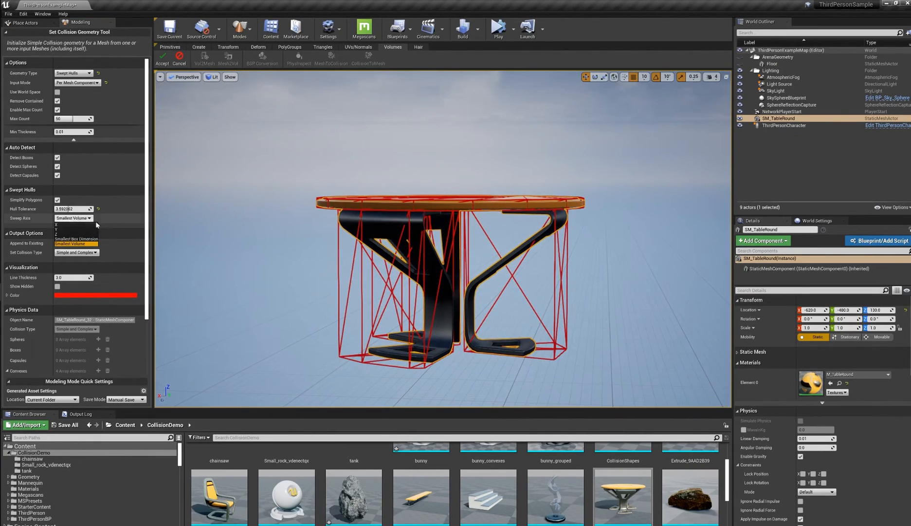
{"action": "left_click", "coordinate": [56, 224]}
{"action": "mouse_move", "coordinate": [252, 204]}
{"action": "left_mouse_down", "text": "alt"}
{"action": "mouse_move", "coordinate": [253, 243]}
{"action": "mouse_move", "coordinate": [251, 212]}
{"action": "left_mouse_up", "text": "alt"}
{"action": "left_click", "coordinate": [57, 200]}
{"action": "left_click_drag", "start_coordinate": [263, 168], "coordinate": [433, 191], "text": "alt"}
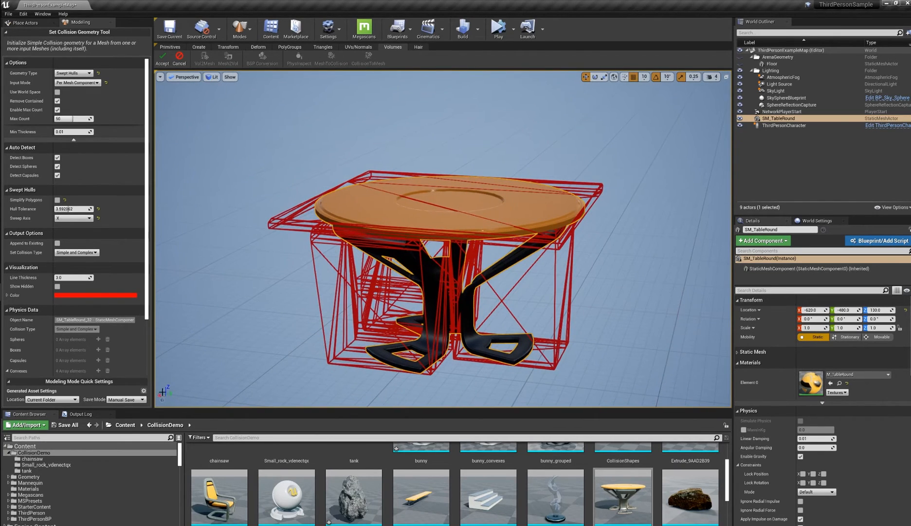
Set the Sweep Axis to Y and examine the table's swept hulls from a low angle
{"action": "left_click", "coordinate": [73, 218]}
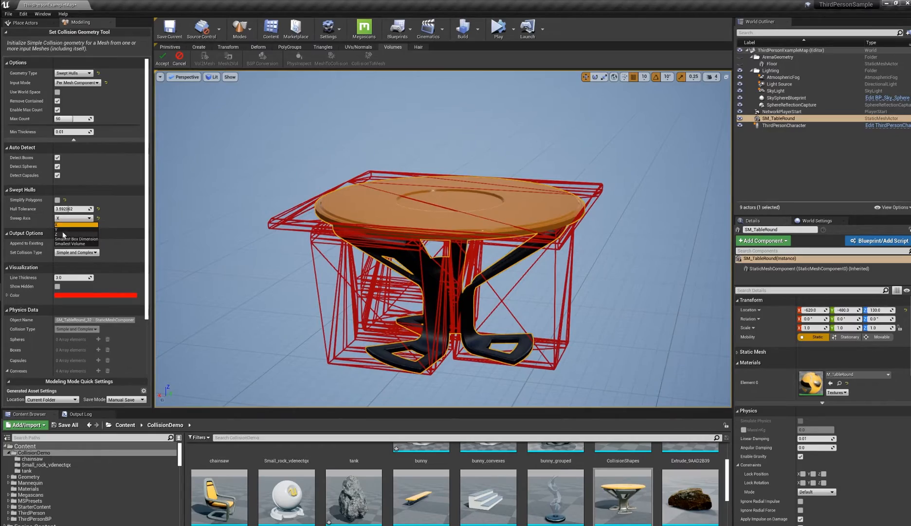
{"action": "left_click", "coordinate": [63, 230]}
{"action": "left_click_drag", "start_coordinate": [438, 244], "coordinate": [440, 194], "text": "alt"}
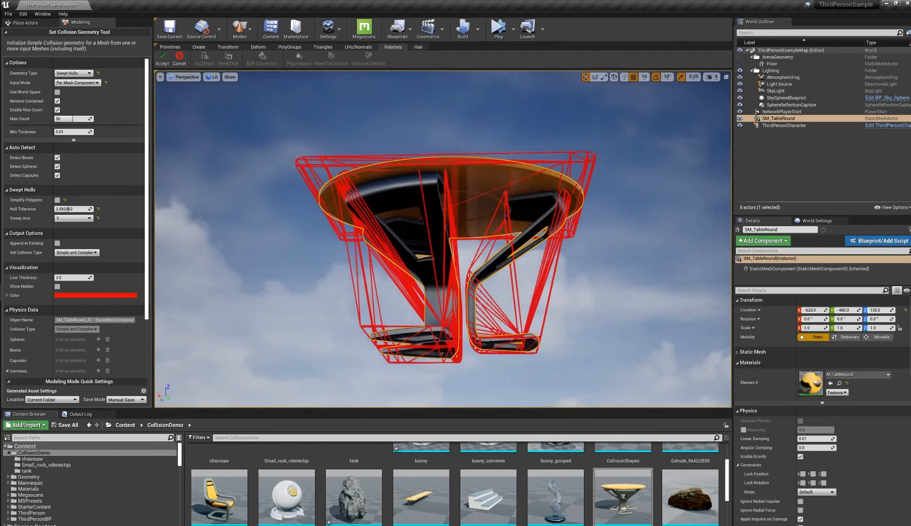
{"action": "left_click_drag", "start_coordinate": [469, 334], "coordinate": [468, 360], "text": "alt"}
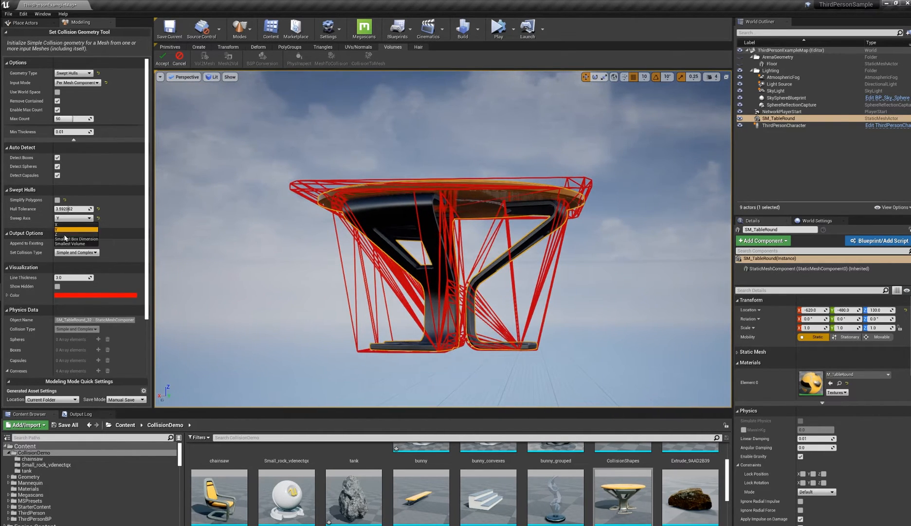
Try the Z and Smallest Box Dimension options for the Sweep Axis and compare the resulting hulls
{"action": "left_click", "coordinate": [64, 234]}
{"action": "left_click_drag", "start_coordinate": [358, 238], "coordinate": [358, 273], "text": "alt"}
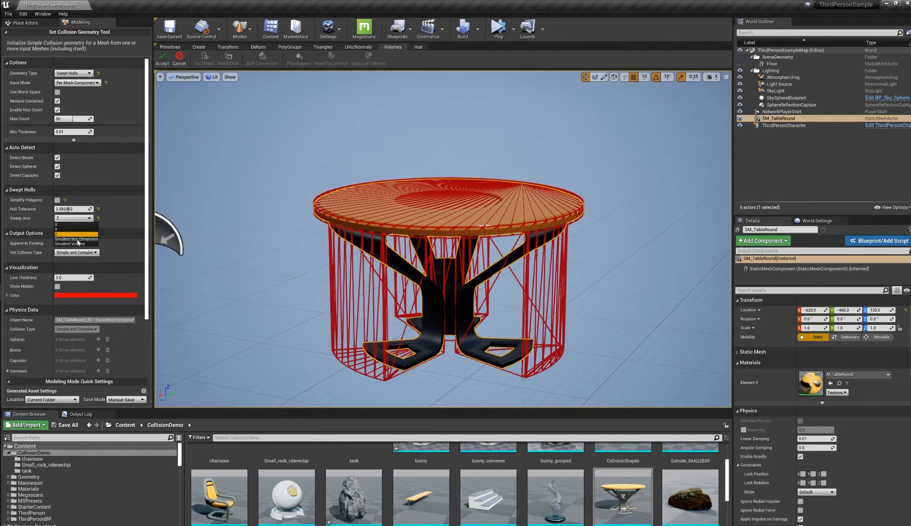
{"action": "left_click", "coordinate": [77, 239]}
{"action": "left_click_drag", "start_coordinate": [312, 272], "coordinate": [587, 364], "text": "alt"}
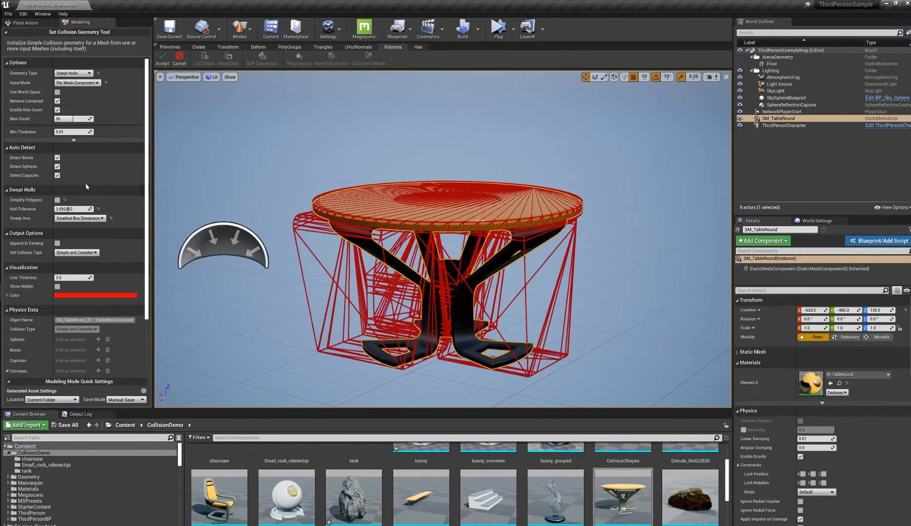
Set the Sweep Axis back to Smallest Volume and inspect the table's hulls
{"action": "left_click", "coordinate": [77, 221]}
{"action": "left_click", "coordinate": [78, 247]}
{"action": "left_click_drag", "start_coordinate": [244, 291], "coordinate": [438, 292], "text": "alt"}
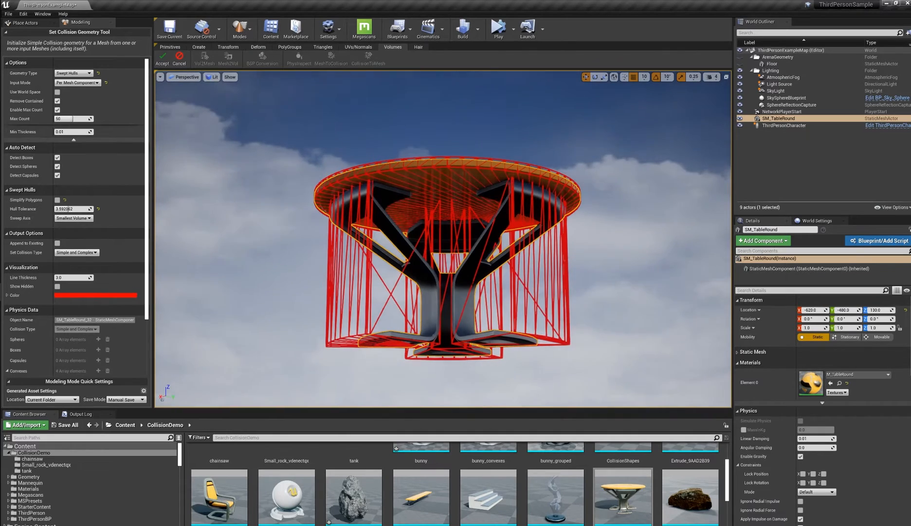
Enable Simplify Polygons again and set the Hull Tolerance to about 5.05 for the table's swept hulls
{"action": "left_click_drag", "start_coordinate": [527, 189], "coordinate": [206, 203], "text": "alt"}
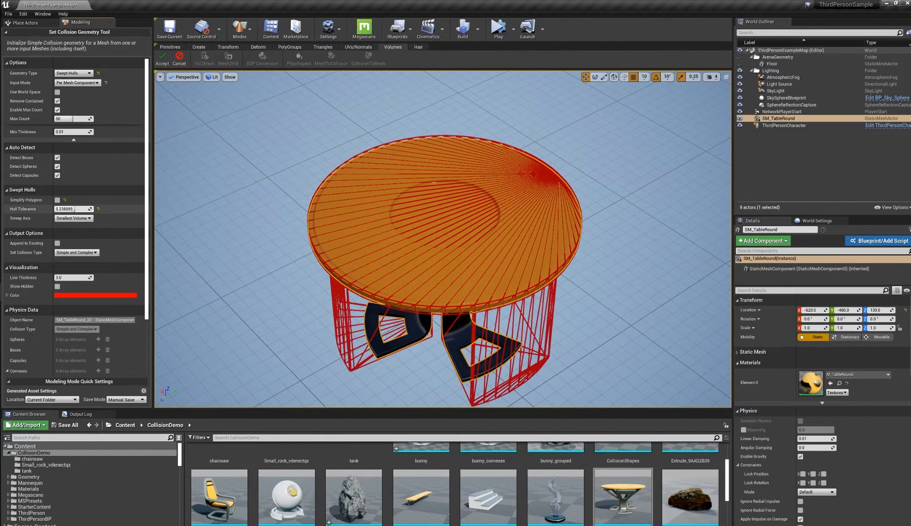
{"action": "left_click", "coordinate": [58, 200]}
{"action": "left_click_drag", "start_coordinate": [72, 210], "coordinate": [71, 210]}
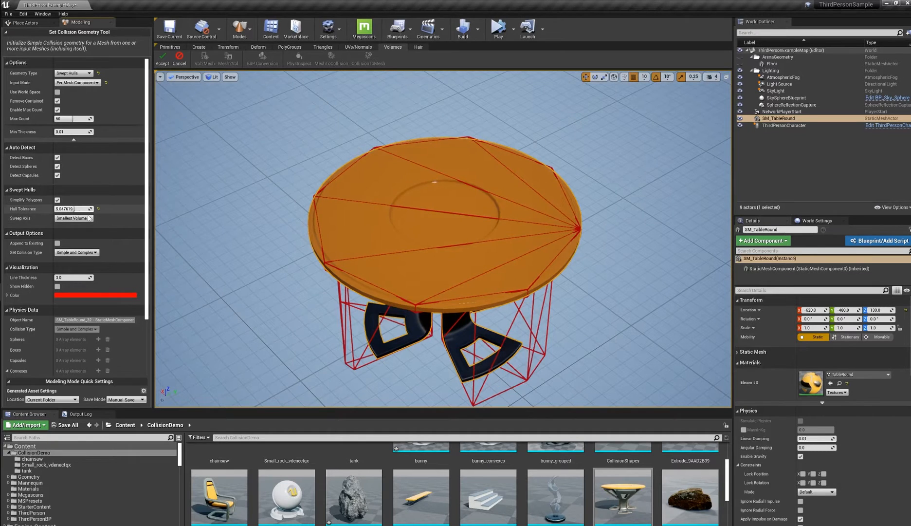
{"action": "left_click_drag", "start_coordinate": [301, 253], "coordinate": [312, 146], "text": "alt"}
{"action": "left_click_drag", "start_coordinate": [441, 361], "coordinate": [387, 350], "text": "alt"}
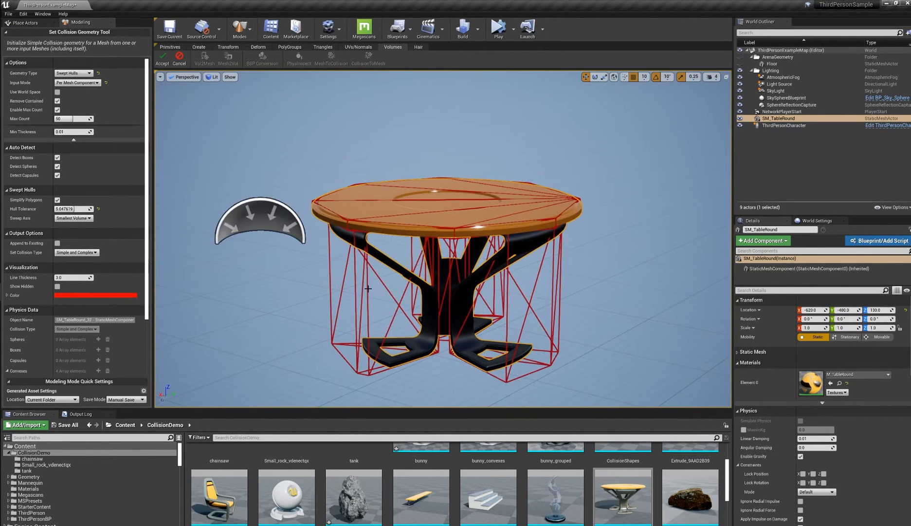
{"action": "left_click_drag", "start_coordinate": [368, 288], "coordinate": [435, 335], "text": "alt"}
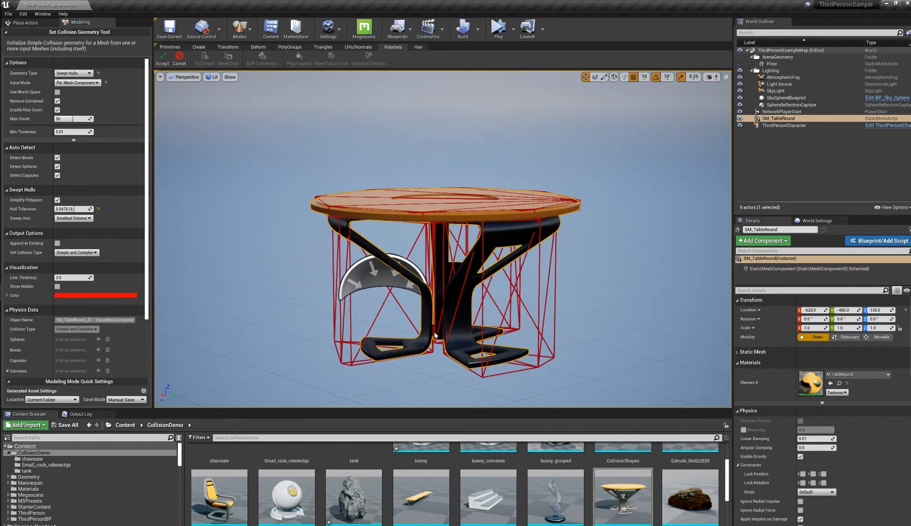
Set the Geometry Type to Convex Hulls to compare its fit around the table with the swept hulls
{"action": "left_click", "coordinate": [88, 73]}
{"action": "left_click", "coordinate": [73, 107]}
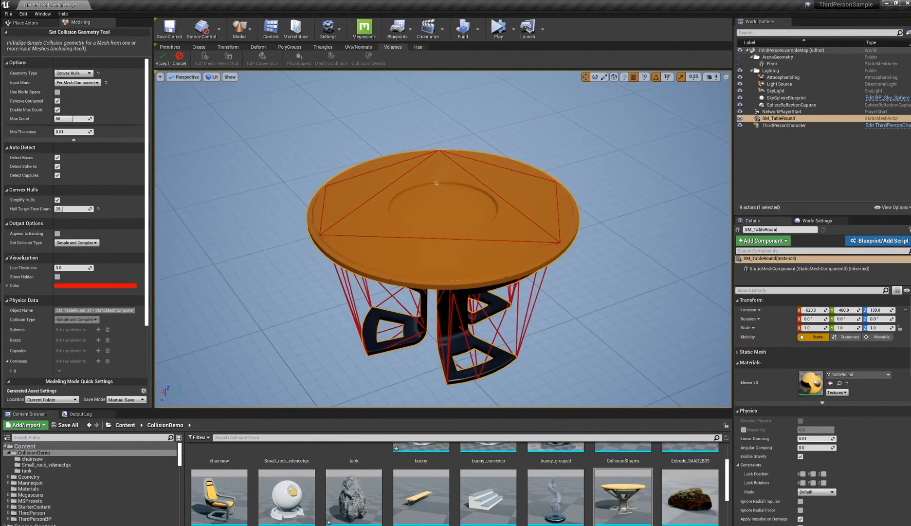
{"action": "left_click_drag", "start_coordinate": [376, 239], "coordinate": [347, 319], "text": "alt"}
{"action": "left_click_drag", "start_coordinate": [372, 272], "coordinate": [293, 187], "text": "alt"}
{"action": "left_click_drag", "start_coordinate": [350, 247], "coordinate": [314, 234], "text": "alt"}
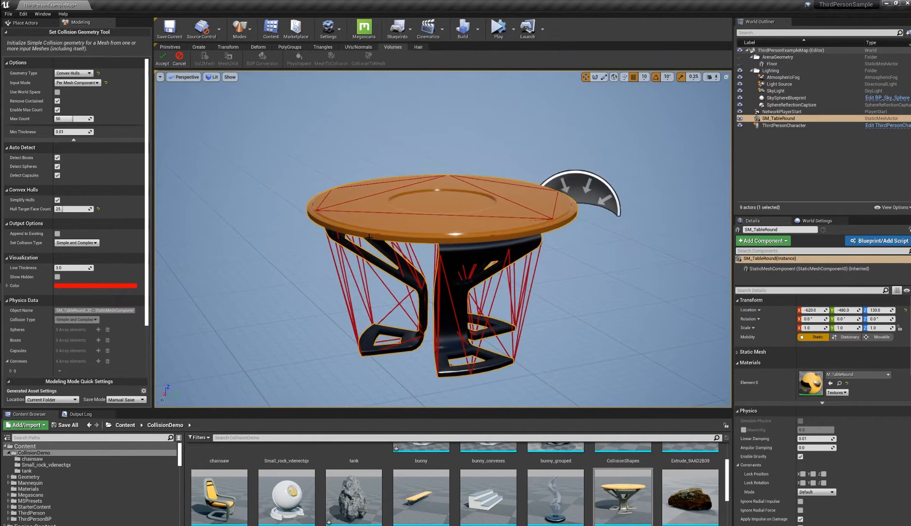
{"action": "left_click_drag", "start_coordinate": [264, 172], "coordinate": [269, 161], "text": "alt"}
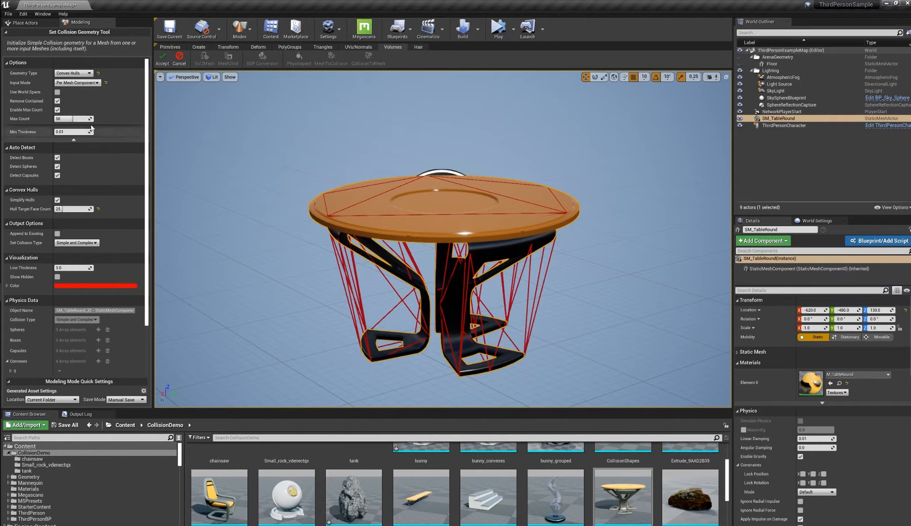
Set the Geometry Type back to Swept Hulls and check the hulls around the table legs
{"action": "left_click", "coordinate": [73, 73]}
{"action": "left_click", "coordinate": [74, 111]}
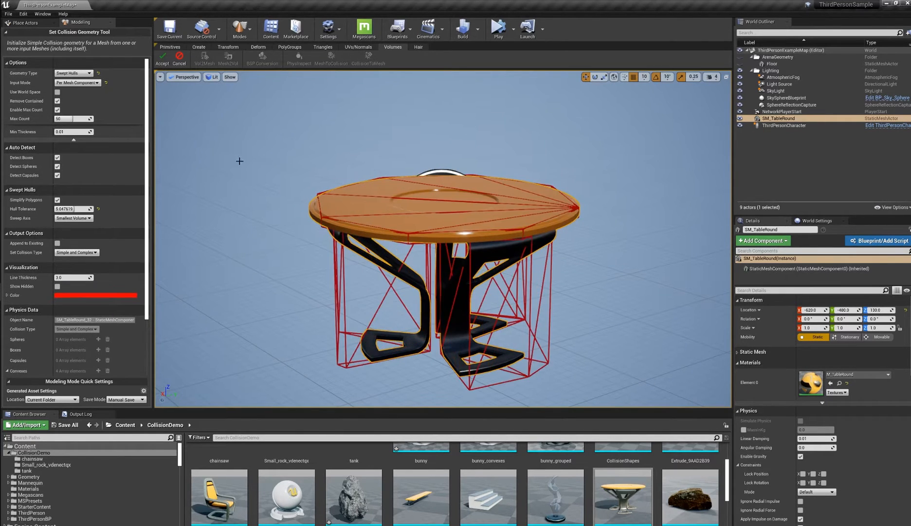
{"action": "left_click_drag", "start_coordinate": [239, 161], "coordinate": [224, 163], "text": "alt"}
{"action": "left_click_drag", "start_coordinate": [329, 227], "coordinate": [222, 216], "text": "alt"}
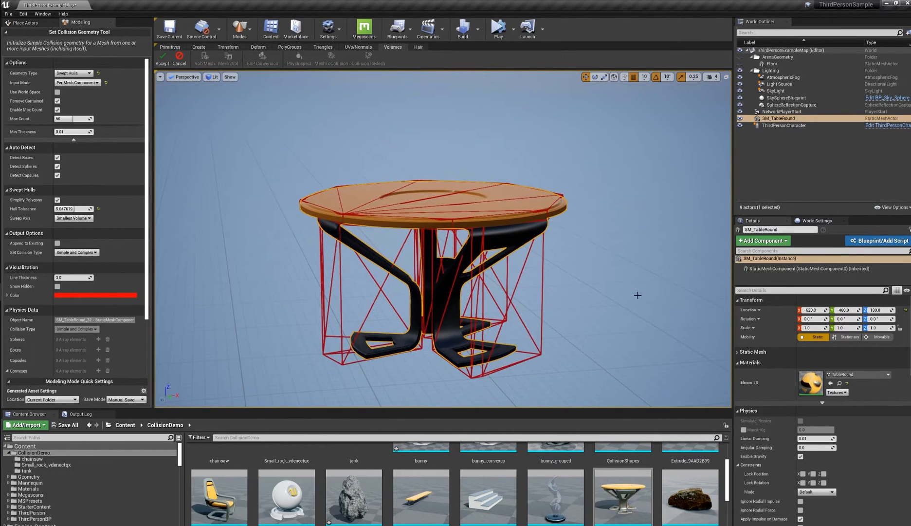
Set the Input Mode to Per Input Object and inspect the swept hull enclosing the whole table
{"action": "left_click_drag", "start_coordinate": [637, 295], "coordinate": [610, 310], "text": "alt"}
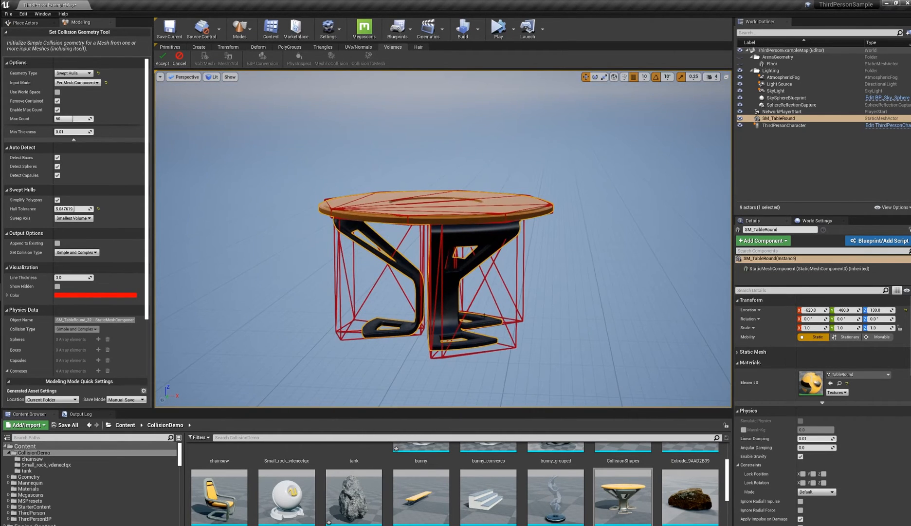
{"action": "left_click_drag", "start_coordinate": [484, 314], "coordinate": [522, 288], "text": "alt"}
{"action": "left_click", "coordinate": [71, 73]}
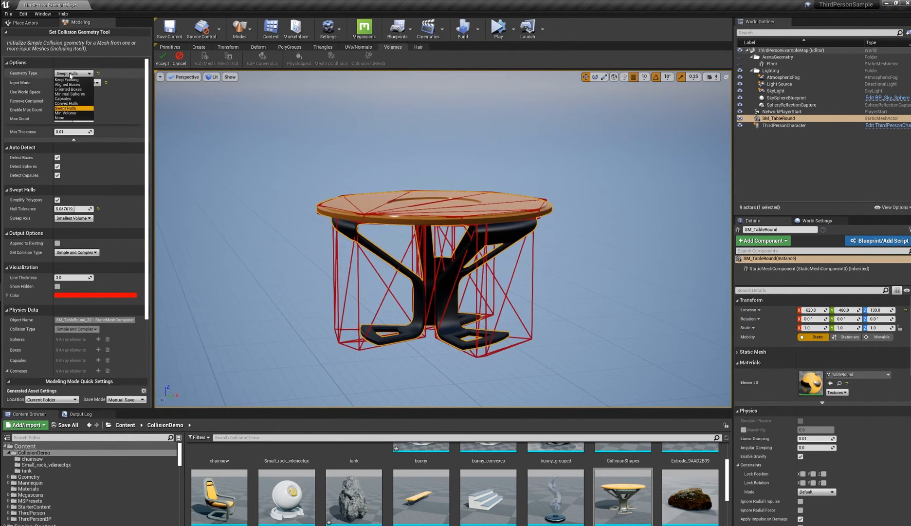
{"action": "left_click", "coordinate": [67, 108]}
{"action": "left_click", "coordinate": [77, 82]}
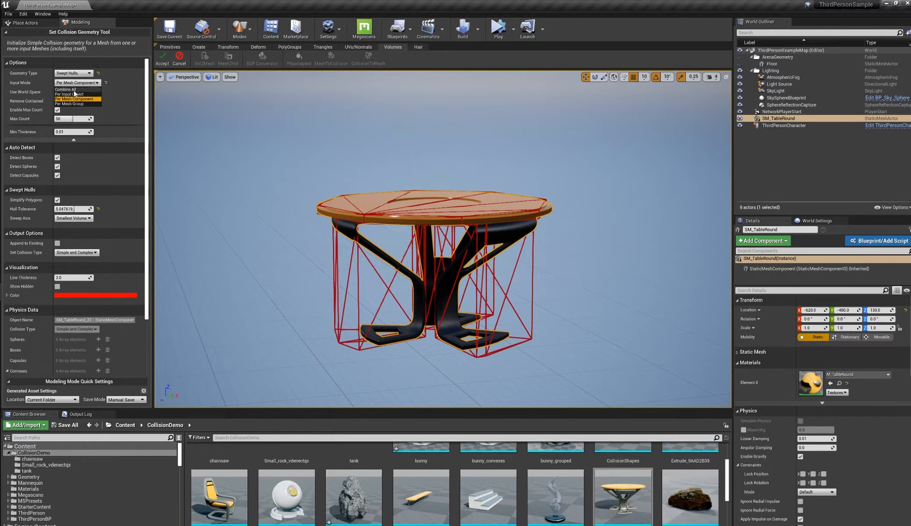
{"action": "left_click", "coordinate": [76, 94]}
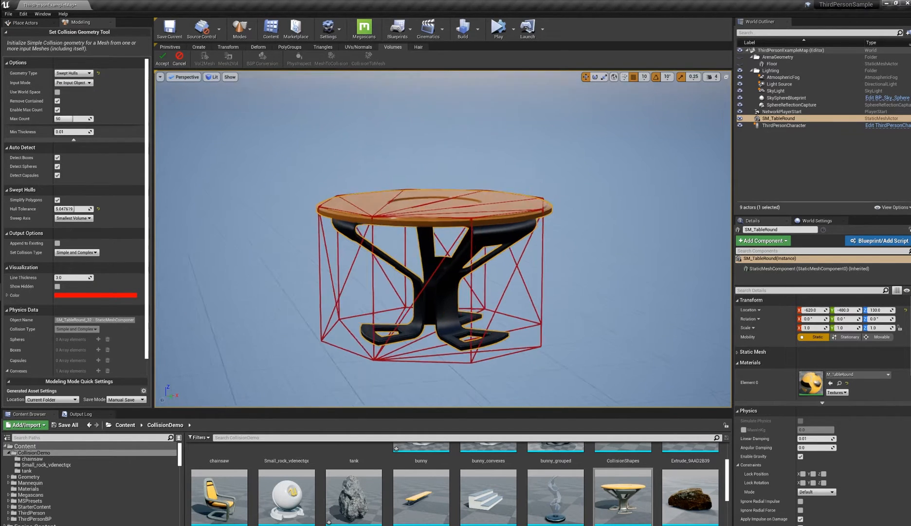
{"action": "left_click_drag", "start_coordinate": [428, 253], "coordinate": [429, 188], "text": "alt"}
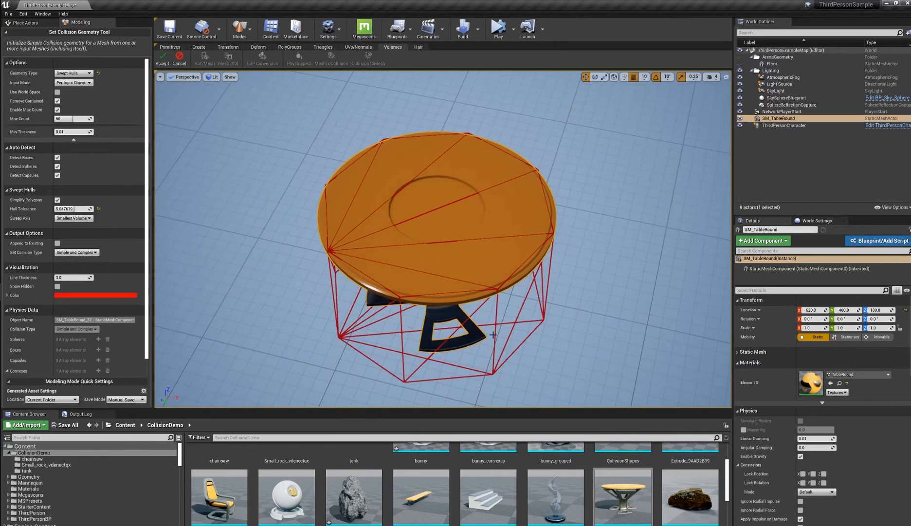
{"action": "left_click_drag", "start_coordinate": [494, 335], "coordinate": [493, 375], "text": "alt"}
Set the Geometry Type to Capsules and the Input Mode to Combine All, and inspect the fit around the table
{"action": "left_click", "coordinate": [78, 74]}
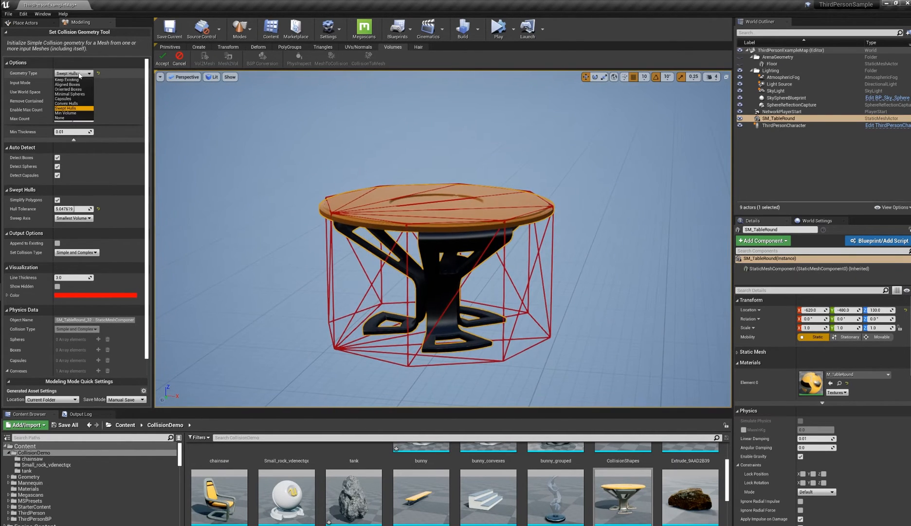
{"action": "left_click", "coordinate": [71, 99]}
{"action": "left_click_drag", "start_coordinate": [291, 153], "coordinate": [309, 268], "text": "alt"}
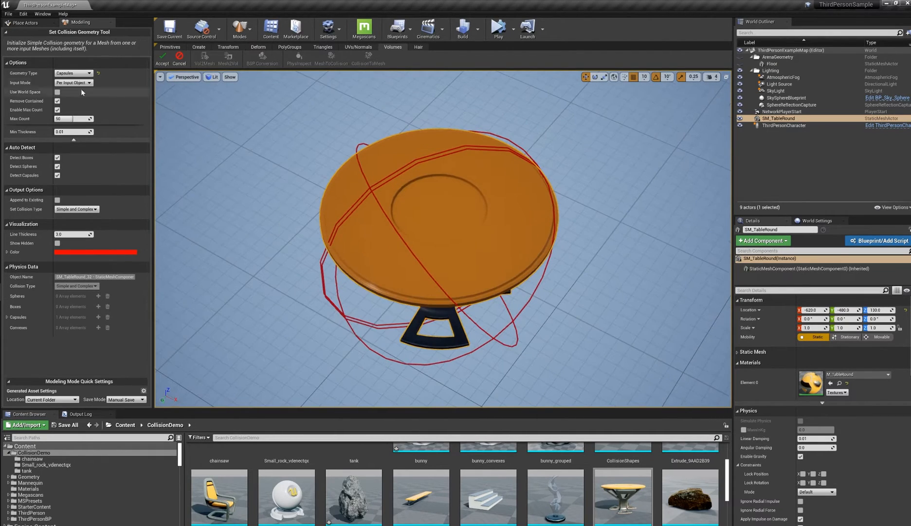
{"action": "left_click", "coordinate": [77, 83]}
{"action": "left_click", "coordinate": [73, 89]}
{"action": "left_click_drag", "start_coordinate": [273, 219], "coordinate": [282, 146], "text": "alt"}
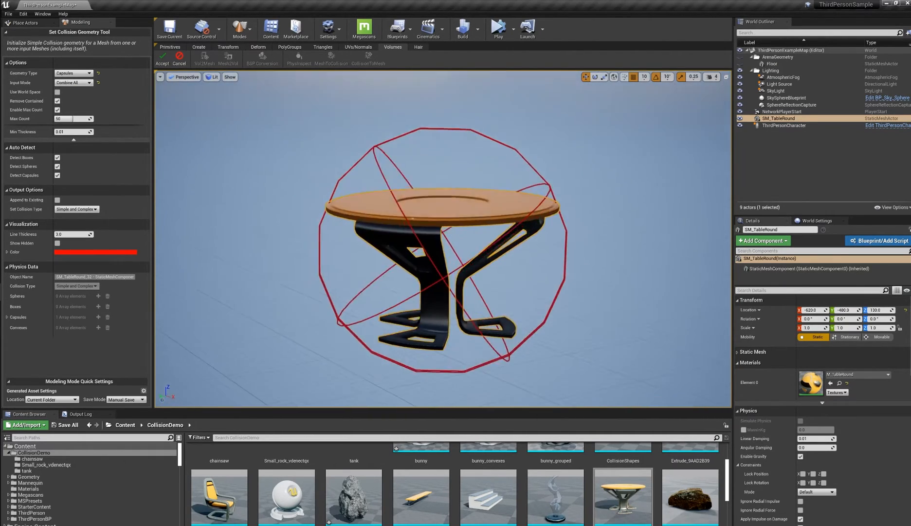
{"action": "left_click_drag", "start_coordinate": [578, 254], "coordinate": [579, 232], "text": "alt"}
{"action": "left_click_drag", "start_coordinate": [560, 187], "coordinate": [547, 183], "text": "alt"}
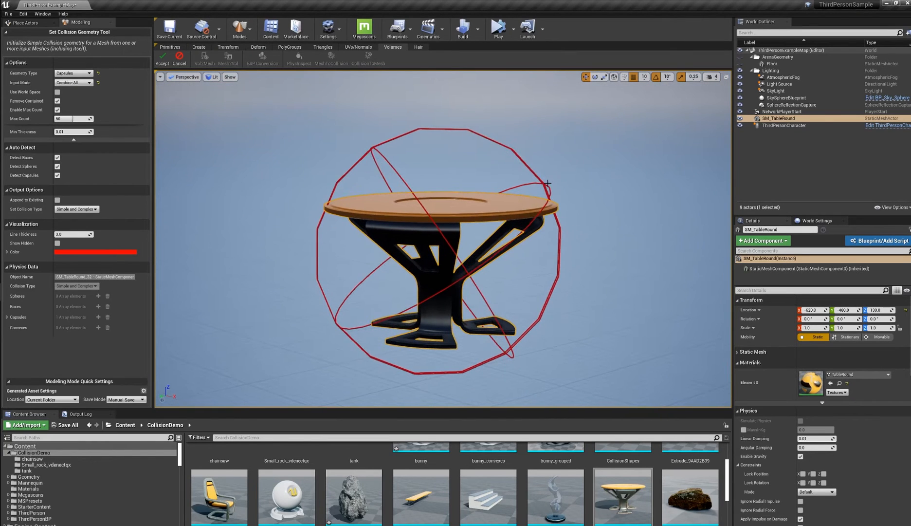
{"action": "left_click_drag", "start_coordinate": [349, 145], "coordinate": [345, 163], "text": "alt"}
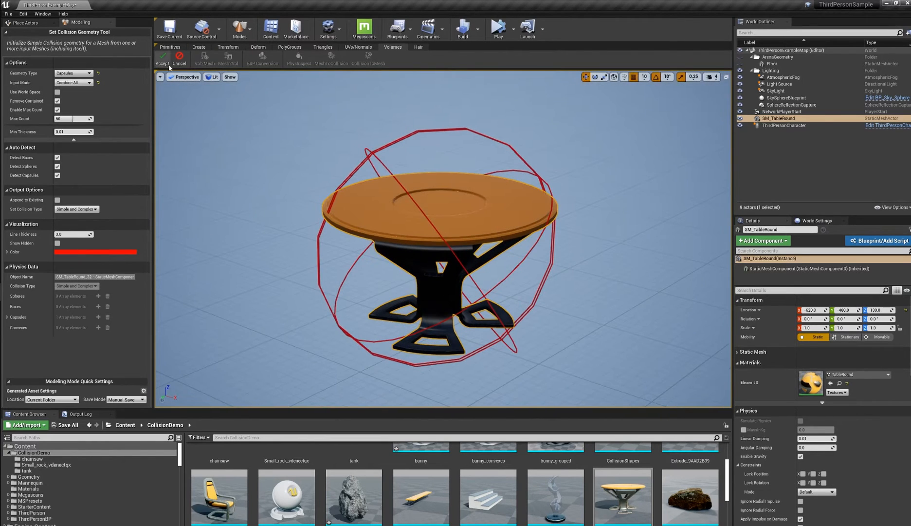
{"action": "left_click_drag", "start_coordinate": [432, 205], "coordinate": [432, 184], "text": "alt"}
Cancel the Set Collision Geometry tool and delete the round table from the level
{"action": "left_click", "coordinate": [73, 73]}
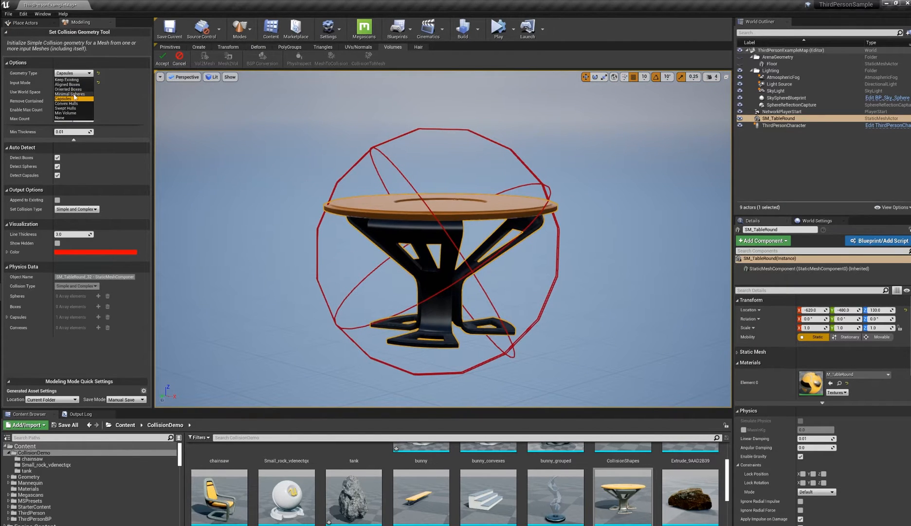
{"action": "left_click", "coordinate": [180, 58]}
{"action": "scroll", "coordinate": [447, 208], "scroll_direction": "down", "scroll_amount": 3}
{"action": "left_click_drag", "start_coordinate": [447, 209], "coordinate": [432, 230], "text": "alt"}
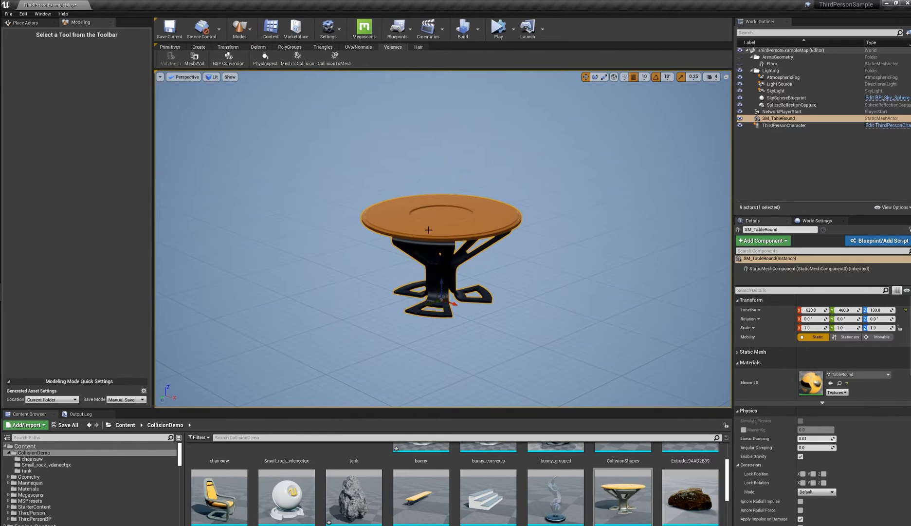
{"action": "key", "text": "Delete"}
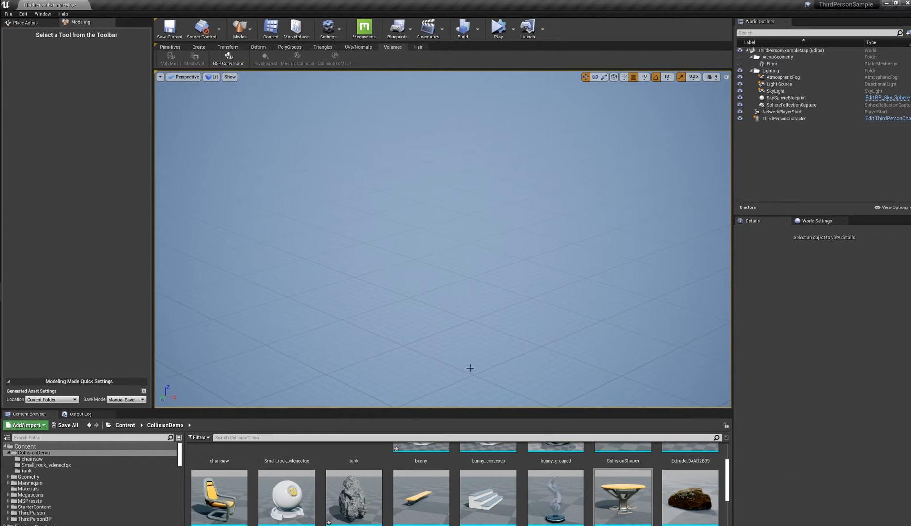
Place the Wall_Door_400x300 mesh from the CollisionDemo folder in the level and frame it
{"action": "scroll", "coordinate": [592, 482], "scroll_direction": "up", "scroll_amount": 1}
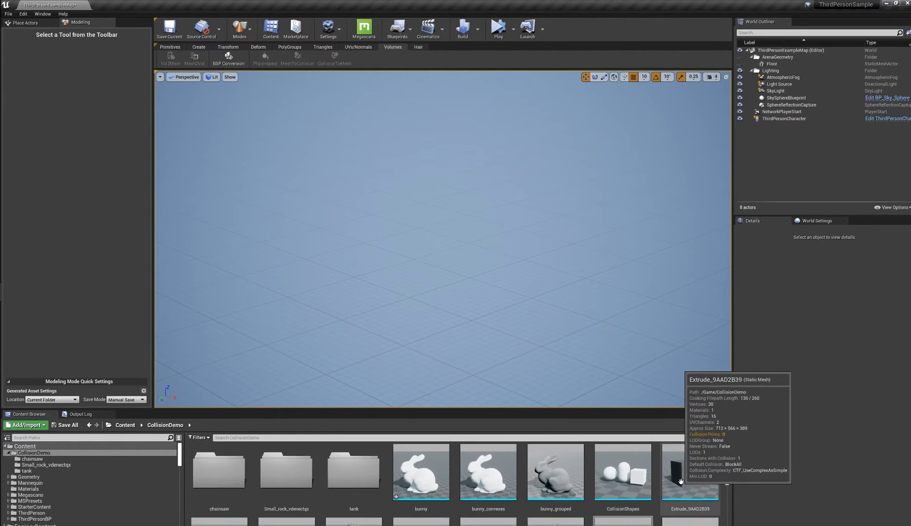
{"action": "scroll", "coordinate": [481, 493], "scroll_direction": "down", "scroll_amount": 3}
{"action": "left_click_drag", "start_coordinate": [482, 493], "coordinate": [678, 183]}
{"action": "left_click_drag", "start_coordinate": [482, 505], "coordinate": [493, 324]}
{"action": "key", "text": "f"}
{"action": "right_click_drag", "start_coordinate": [493, 323], "coordinate": [432, 210]}
{"action": "right_click_drag", "start_coordinate": [515, 231], "coordinate": [504, 226]}
Check the door wall's mesh in wireframe and return to the lit view
{"action": "key", "text": "alt+2"}
{"action": "mouse_move", "coordinate": [525, 238]}
{"action": "left_mouse_down", "text": "alt"}
{"action": "mouse_move", "coordinate": [519, 246]}
{"action": "mouse_move", "coordinate": [486, 221]}
{"action": "mouse_move", "coordinate": [476, 251]}
{"action": "mouse_move", "coordinate": [489, 292]}
{"action": "left_mouse_up", "text": "alt"}
{"action": "key", "text": "alt+4"}
{"action": "key", "text": "alt+1"}
{"action": "key", "text": "alt+4"}
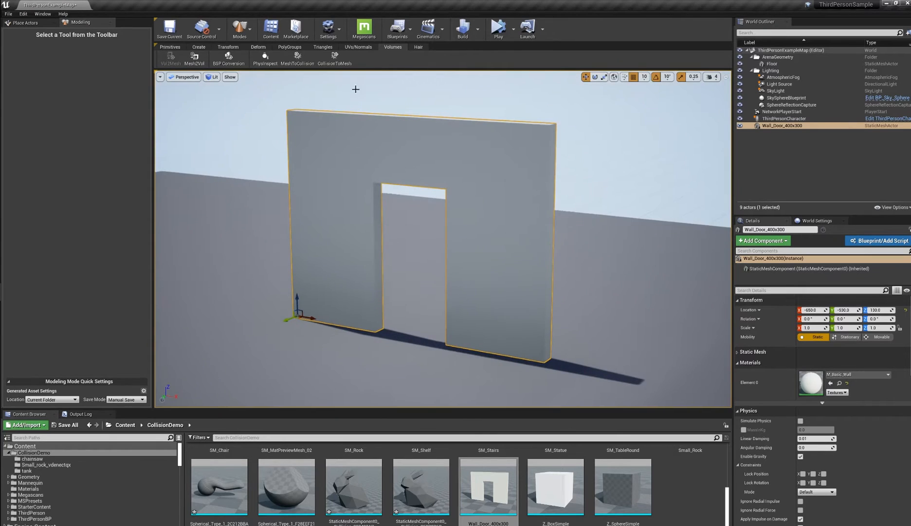
Generate Aligned Boxes collision for the door wall with the MeshToCollision tool, using the Combine All input mode, and accept it
{"action": "left_click", "coordinate": [298, 61]}
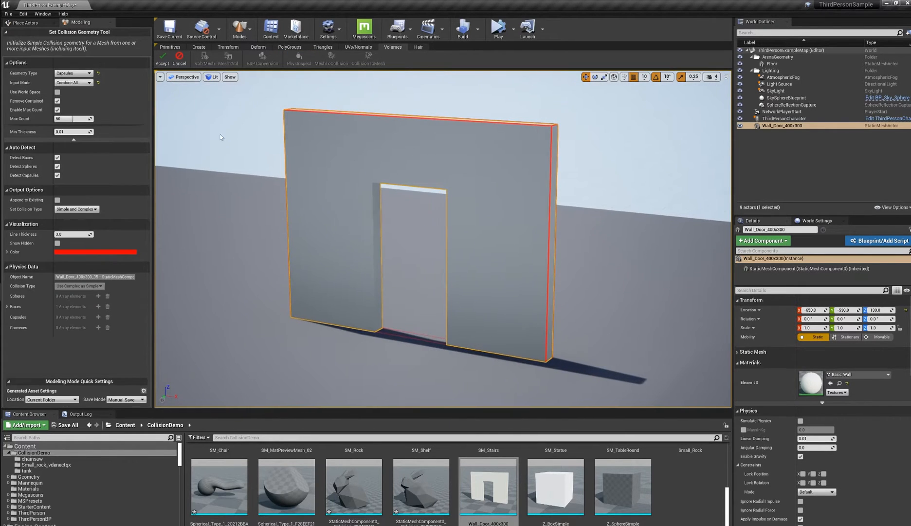
{"action": "left_click", "coordinate": [73, 73]}
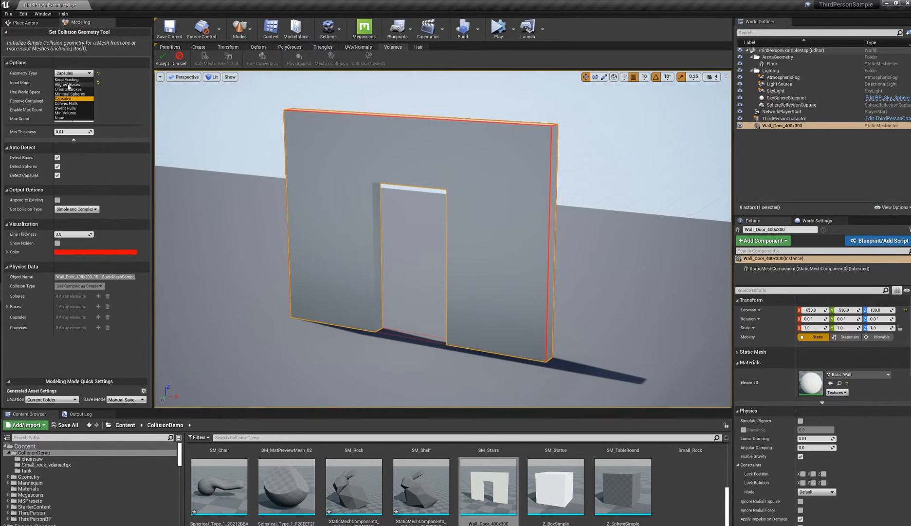
{"action": "left_click", "coordinate": [69, 84]}
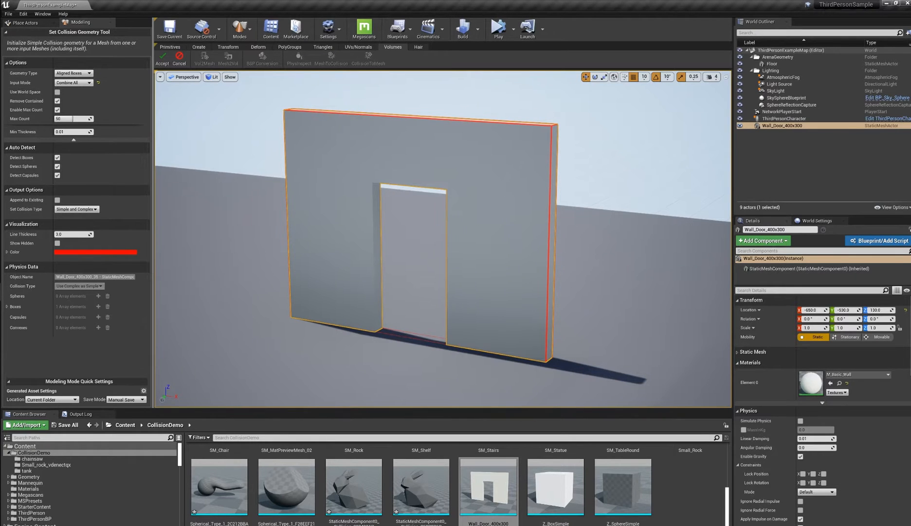
{"action": "left_click_drag", "start_coordinate": [270, 150], "coordinate": [384, 172], "text": "alt"}
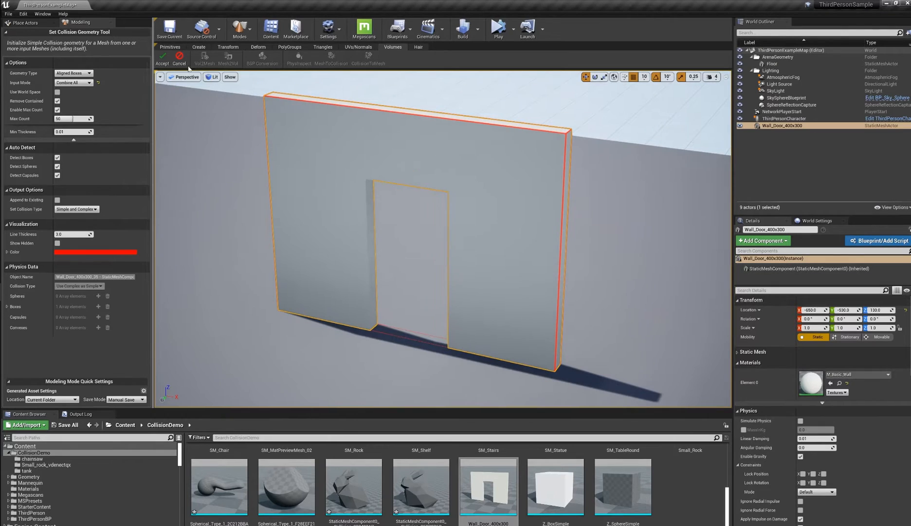
{"action": "left_click", "coordinate": [162, 59]}
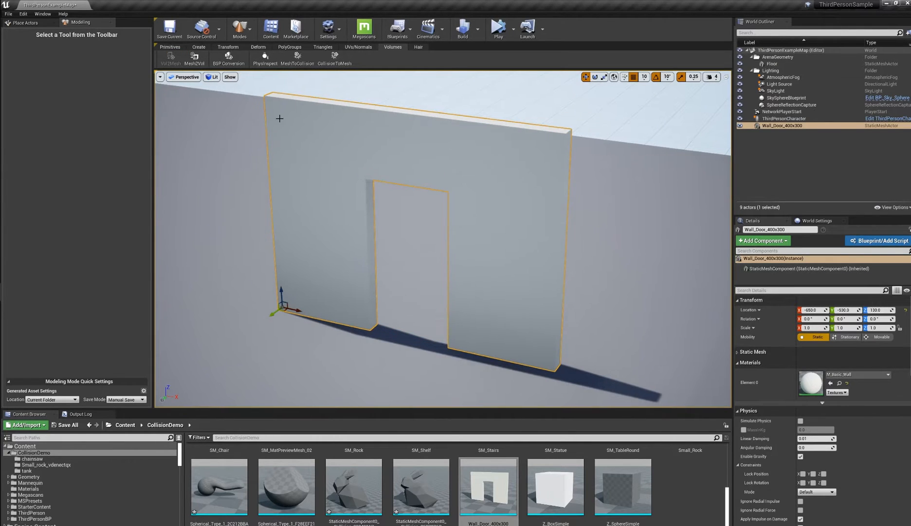
Start the triangle Mesh Selection tool on the door wall and set the Selection Mode to Brush
{"action": "left_click", "coordinate": [293, 48]}
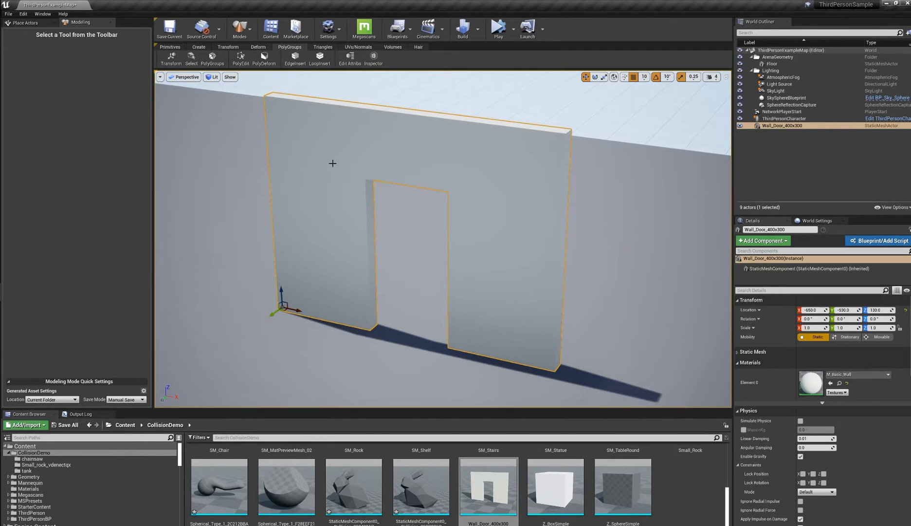
{"action": "left_click_drag", "start_coordinate": [399, 163], "coordinate": [396, 135], "text": "alt"}
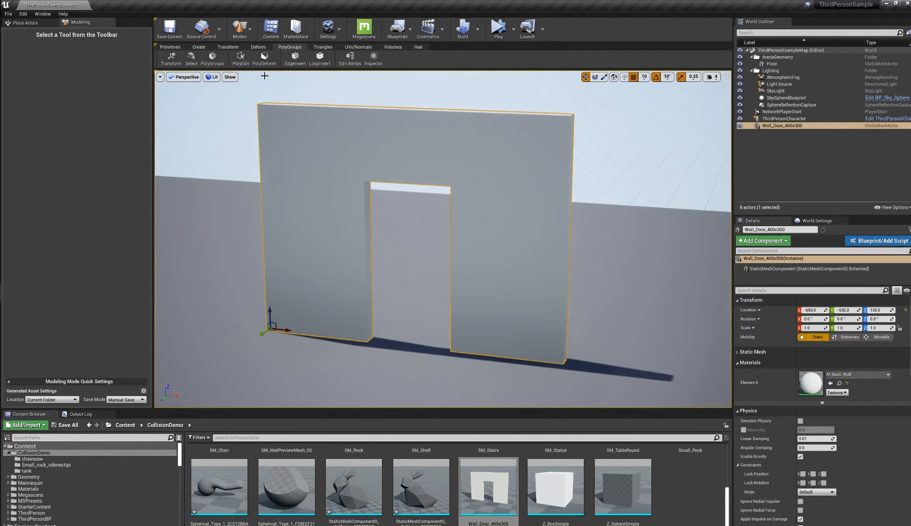
{"action": "left_click_drag", "start_coordinate": [252, 90], "coordinate": [360, 187], "text": "alt"}
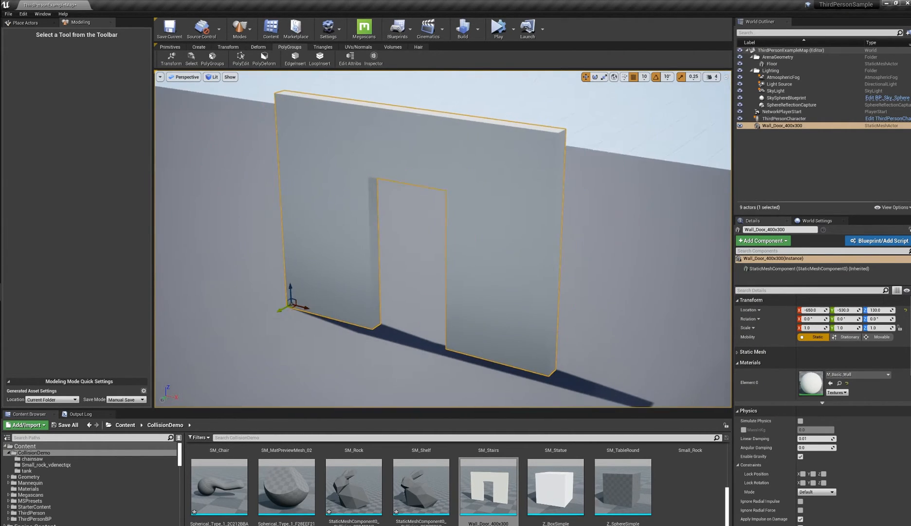
{"action": "left_click", "coordinate": [322, 47]}
{"action": "left_click", "coordinate": [192, 58]}
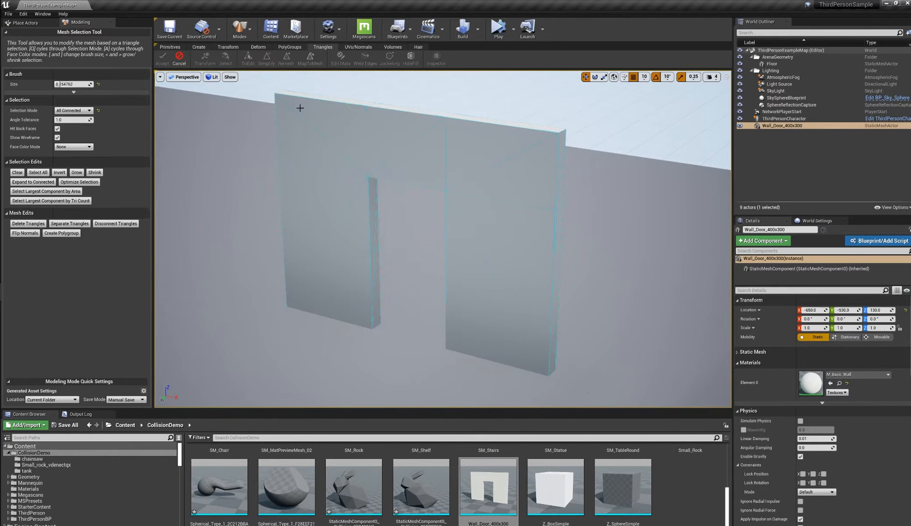
{"action": "left_click", "coordinate": [404, 163]}
{"action": "key", "text": "ctrl+z"}
{"action": "left_click", "coordinate": [69, 110]}
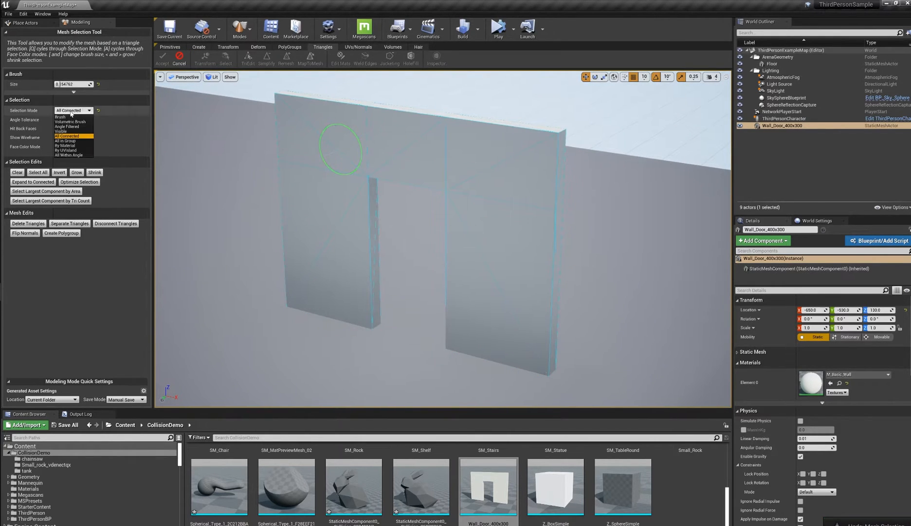
{"action": "left_click", "coordinate": [63, 118]}
Brush-select the triangles of the wall section above the doorway and create a polygroup from them
{"action": "mouse_move", "coordinate": [398, 151]}
{"action": "left_mouse_down"}
{"action": "mouse_move", "coordinate": [417, 113]}
{"action": "mouse_move", "coordinate": [412, 154]}
{"action": "mouse_move", "coordinate": [432, 122]}
{"action": "left_mouse_up"}
{"action": "left_click", "coordinate": [473, 158], "text": "shift"}
{"action": "left_click_drag", "start_coordinate": [473, 158], "coordinate": [409, 165], "text": "alt"}
{"action": "left_click", "coordinate": [28, 223]}
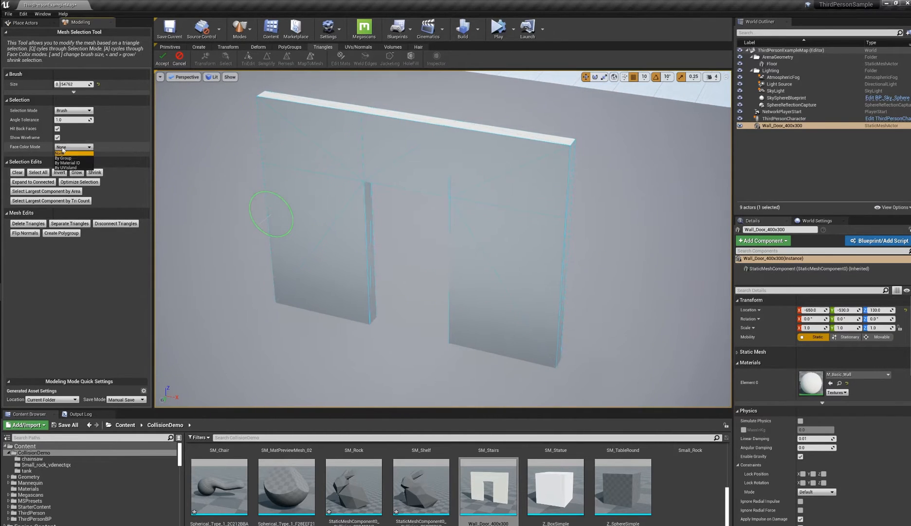
Set the Face Color Mode to By Group, check the wall's polygroups, and accept the mesh edit
{"action": "left_click", "coordinate": [63, 158]}
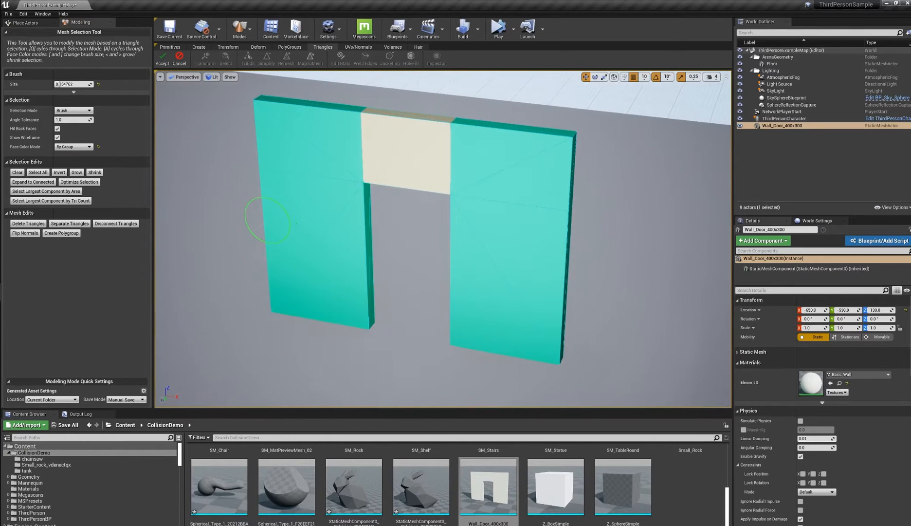
{"action": "left_click_drag", "start_coordinate": [268, 220], "coordinate": [285, 175], "text": "alt"}
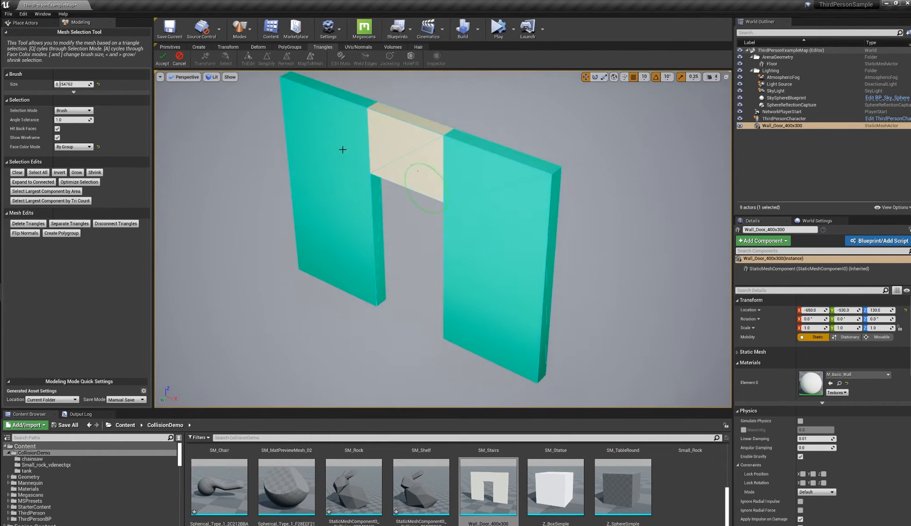
{"action": "left_click", "coordinate": [162, 59]}
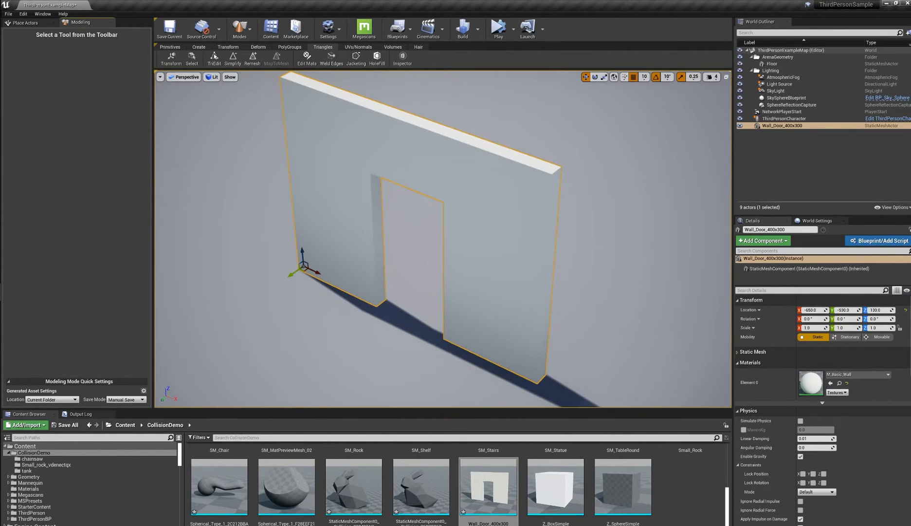
Generate Aligned Boxes collision for the door wall with the Input Mode set to Per Mesh Group, and accept it
{"action": "mouse_move", "coordinate": [478, 207]}
{"action": "left_mouse_down", "text": "alt"}
{"action": "mouse_move", "coordinate": [497, 207]}
{"action": "mouse_move", "coordinate": [481, 203]}
{"action": "left_mouse_up", "text": "alt"}
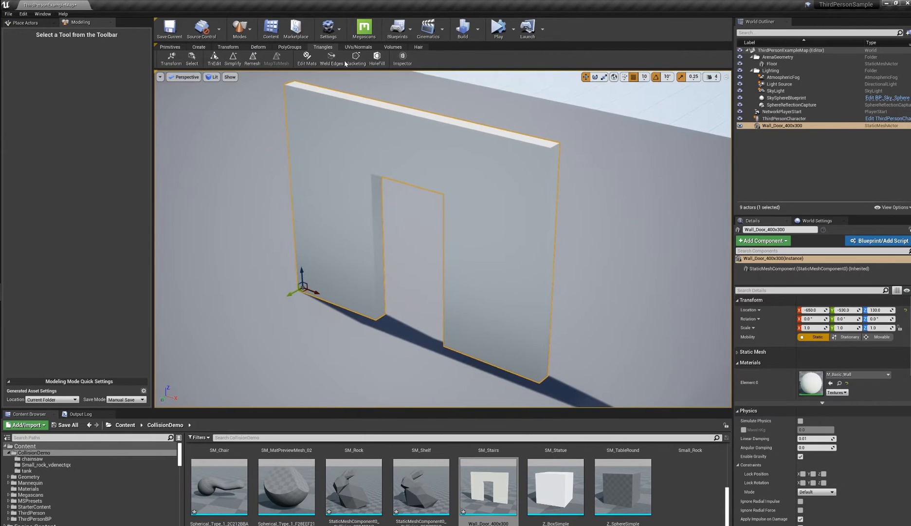
{"action": "left_click", "coordinate": [392, 47]}
{"action": "left_click", "coordinate": [331, 57]}
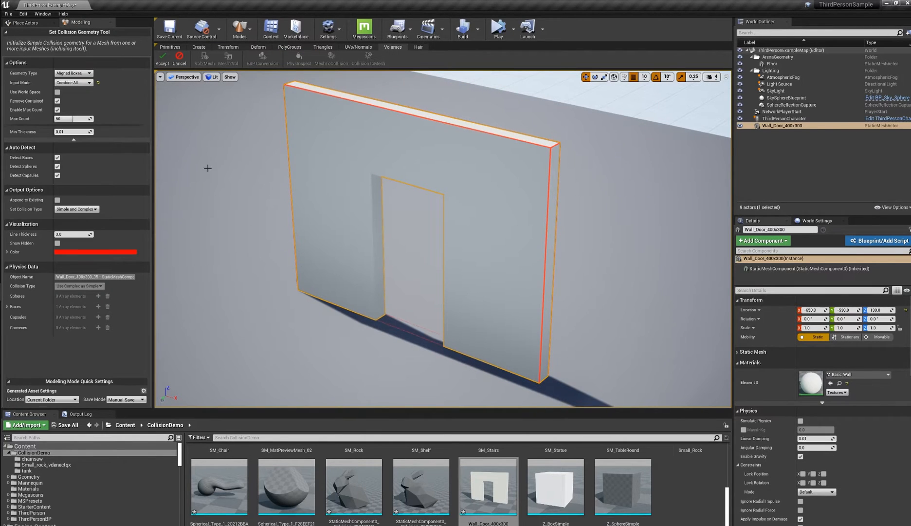
{"action": "left_click", "coordinate": [73, 83]}
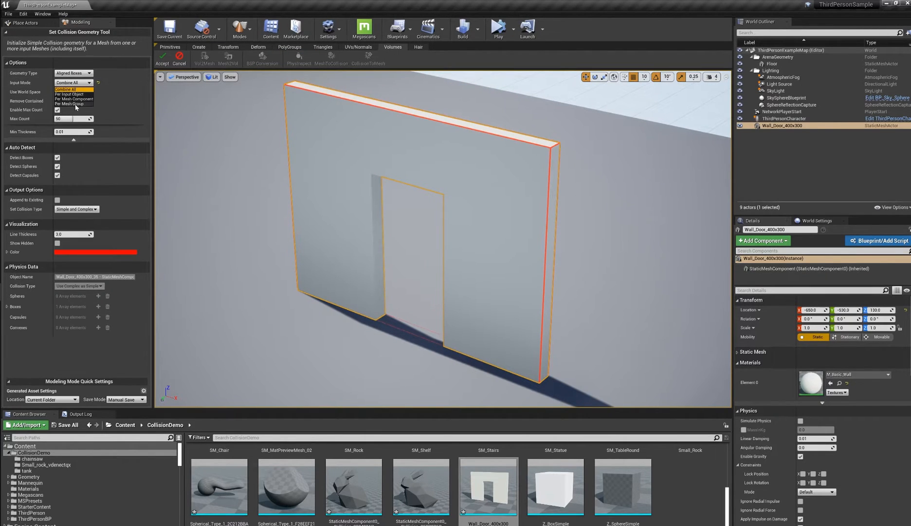
{"action": "left_click", "coordinate": [75, 104]}
{"action": "left_click_drag", "start_coordinate": [360, 214], "coordinate": [394, 187], "text": "alt"}
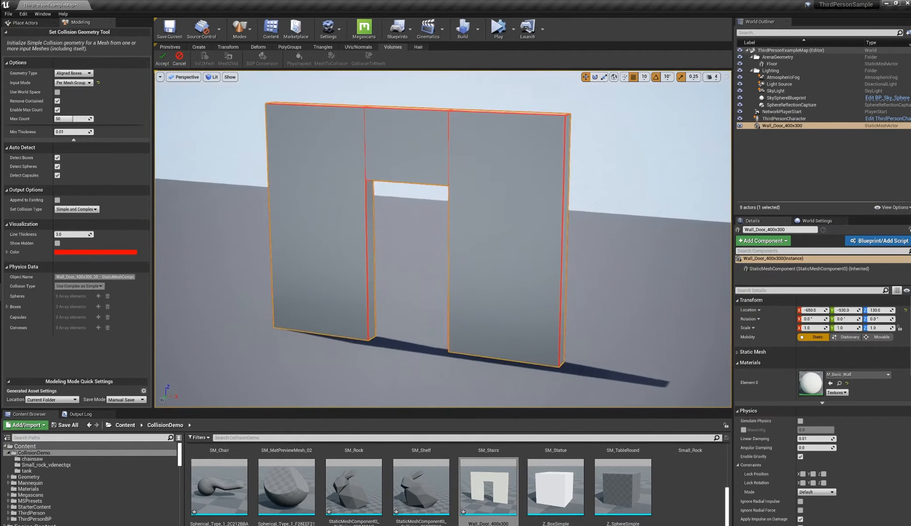
{"action": "left_click_drag", "start_coordinate": [362, 141], "coordinate": [353, 152], "text": "alt"}
{"action": "left_click_drag", "start_coordinate": [468, 172], "coordinate": [419, 197], "text": "alt"}
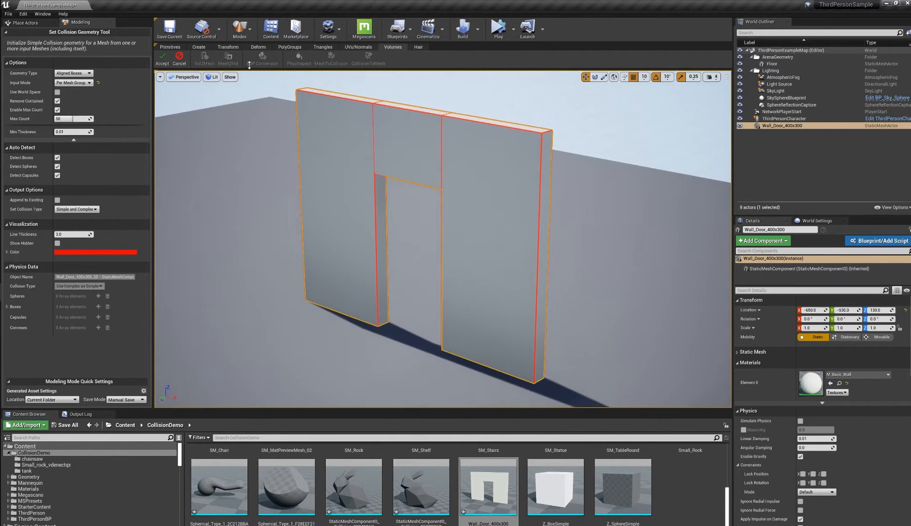
{"action": "left_click", "coordinate": [163, 62]}
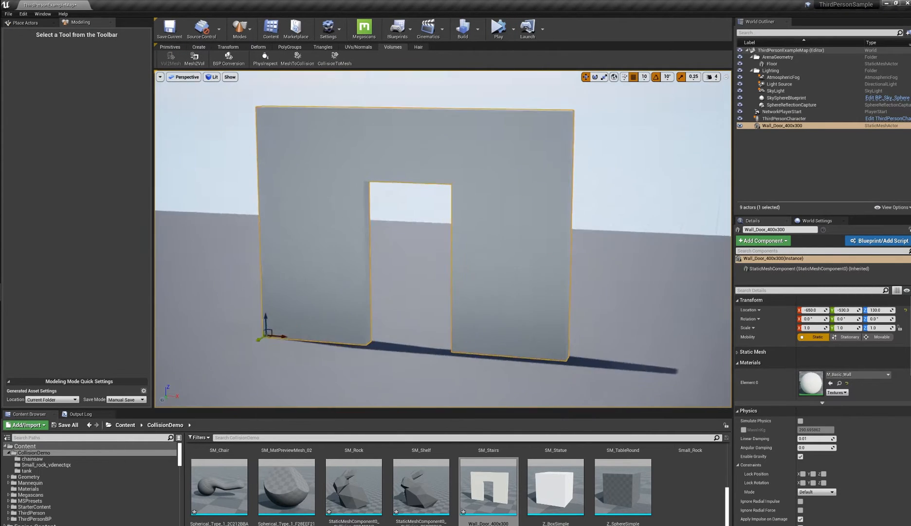
Play the level, run the character through the door wall's opening to test its collision, and stop playing
{"action": "left_click_drag", "start_coordinate": [504, 164], "coordinate": [462, 195], "text": "alt"}
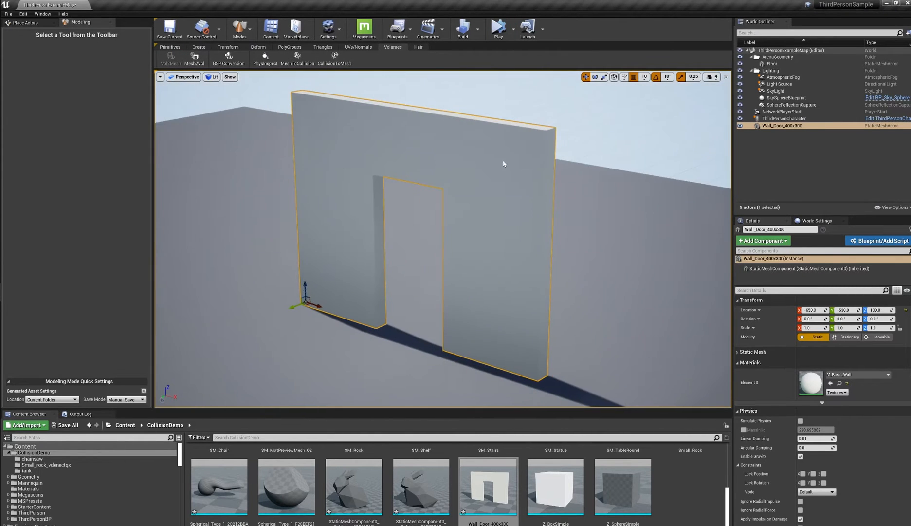
{"action": "left_click", "coordinate": [513, 32]}
{"action": "left_click", "coordinate": [531, 57]}
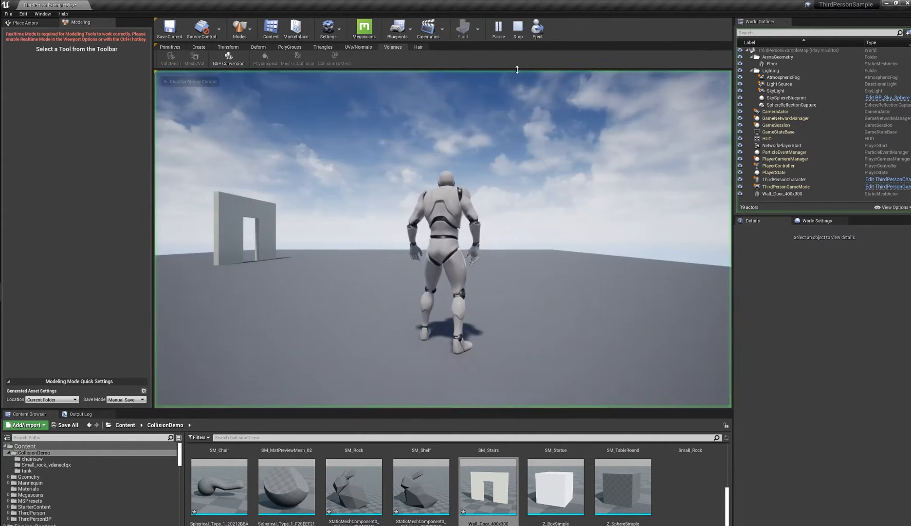
{"action": "key", "text": "w"}
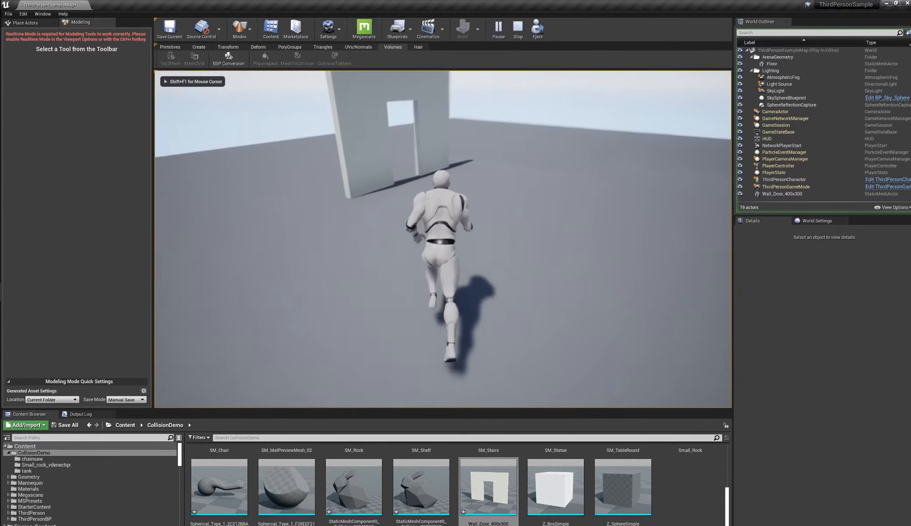
{"action": "key", "text": "a"}
{"action": "key", "text": "w"}
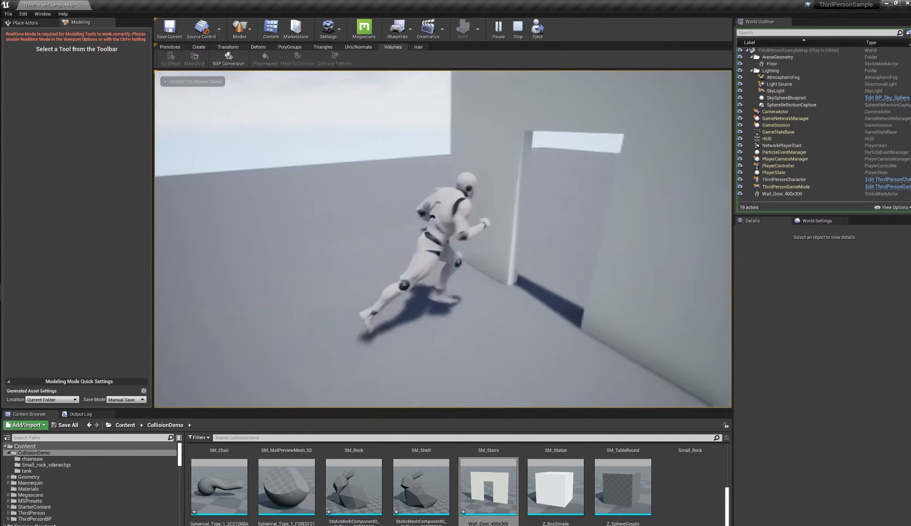
{"action": "key", "text": "w"}
{"action": "key", "text": "Escape"}
Delete the door wall from the level
{"action": "key", "text": "s"}
{"action": "right_click_drag", "start_coordinate": [632, 195], "coordinate": [458, 206]}
{"action": "key", "text": "a"}
{"action": "right_click_drag", "start_coordinate": [311, 126], "coordinate": [412, 126]}
{"action": "key", "text": "s"}
{"action": "mouse_move", "coordinate": [400, 101]}
{"action": "left_mouse_down", "text": "alt"}
{"action": "mouse_move", "coordinate": [358, 100]}
{"action": "mouse_move", "coordinate": [312, 127]}
{"action": "mouse_move", "coordinate": [400, 101]}
{"action": "left_mouse_up", "text": "alt"}
{"action": "left_click_drag", "start_coordinate": [511, 211], "coordinate": [460, 180], "text": "alt"}
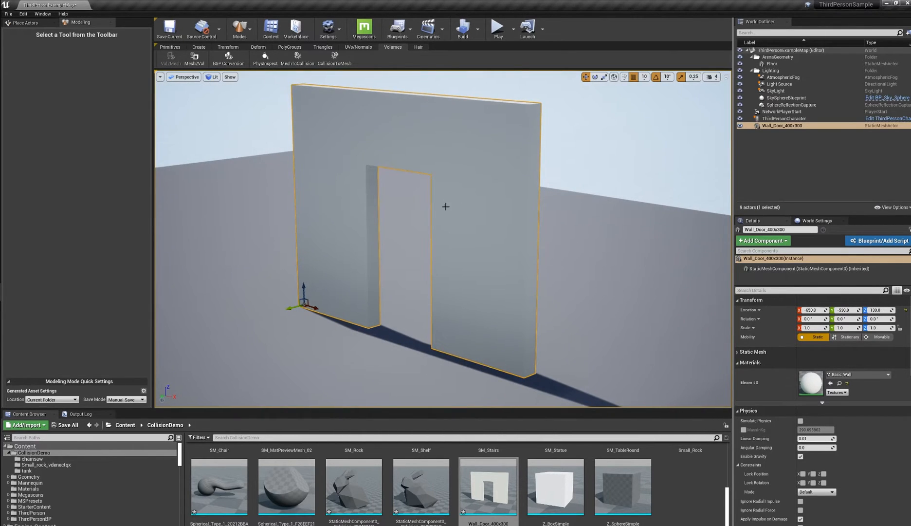
{"action": "key", "text": "Delete"}
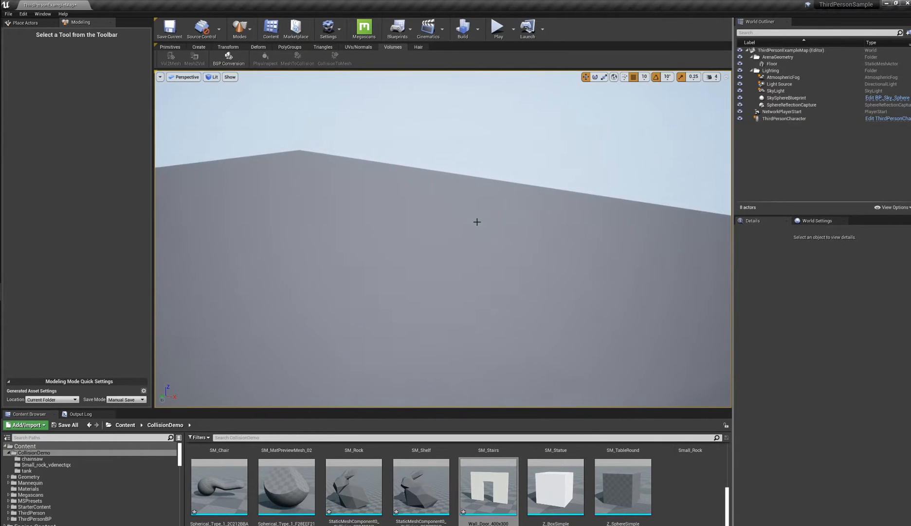
Place the bunny_convexes mesh from the CollisionDemo folder into the level and frame it
{"action": "scroll", "coordinate": [482, 284], "scroll_direction": "down", "scroll_amount": 3}
{"action": "scroll", "coordinate": [539, 477], "scroll_direction": "up", "scroll_amount": 2}
{"action": "scroll", "coordinate": [538, 478], "scroll_direction": "up", "scroll_amount": 2}
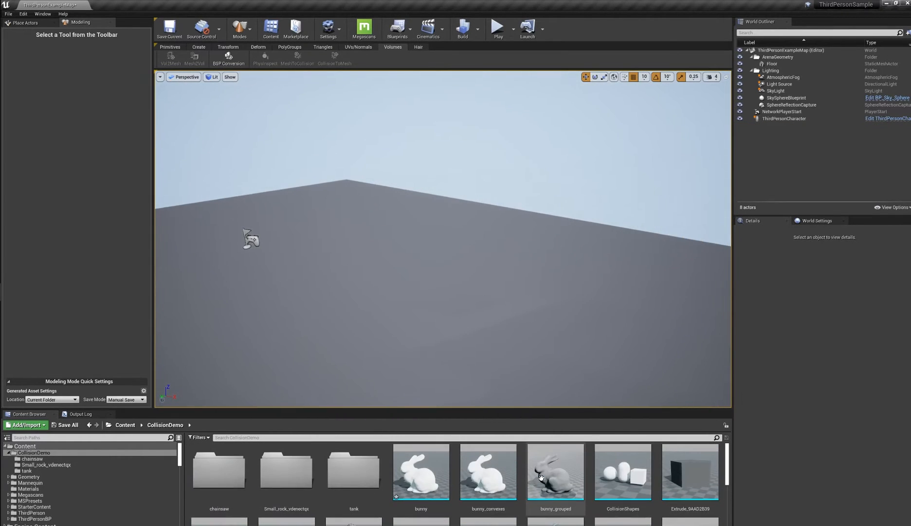
{"action": "left_click_drag", "start_coordinate": [489, 472], "coordinate": [480, 279]}
{"action": "key", "text": "f"}
{"action": "scroll", "coordinate": [417, 280], "scroll_direction": "up", "scroll_amount": 3}
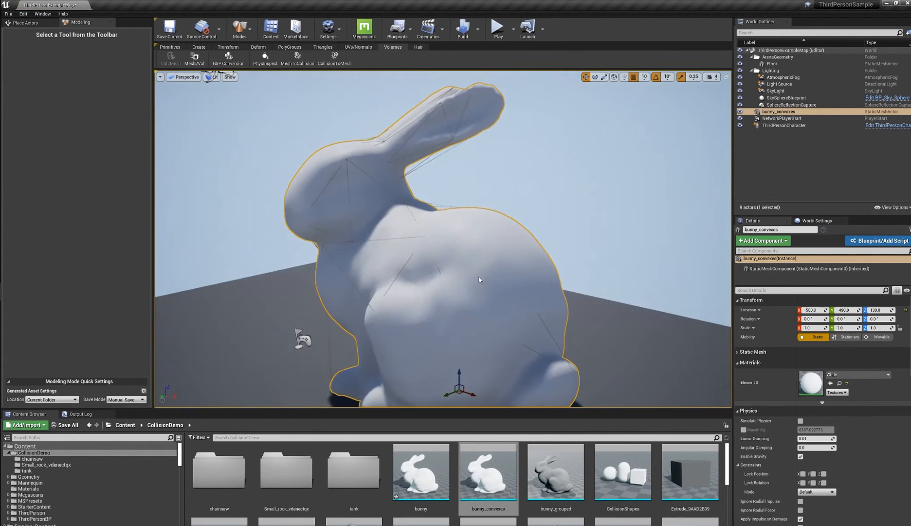
{"action": "right_click_drag", "start_coordinate": [480, 279], "coordinate": [383, 150], "text": "alt"}
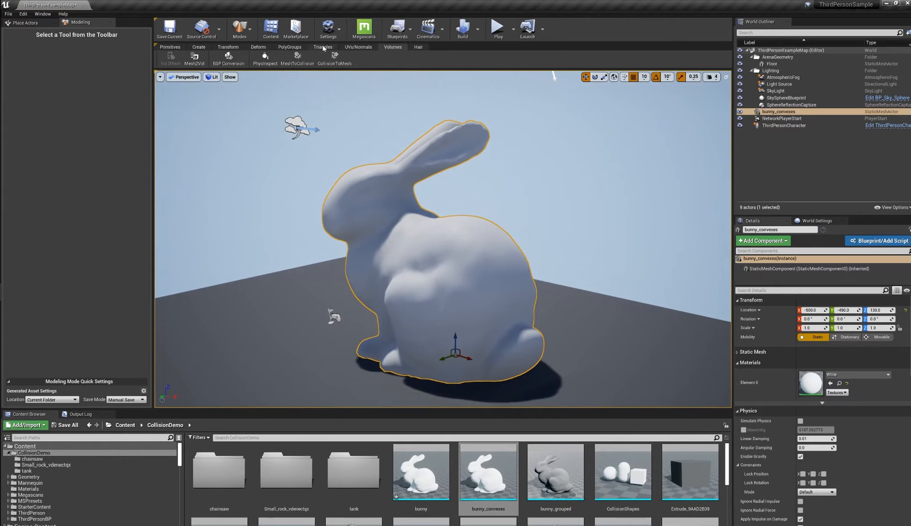
Start the triangle Mesh Selection tool on the bunny and turn off Show Wireframe to view its polygroups
{"action": "left_click", "coordinate": [323, 47]}
{"action": "left_click", "coordinate": [194, 57]}
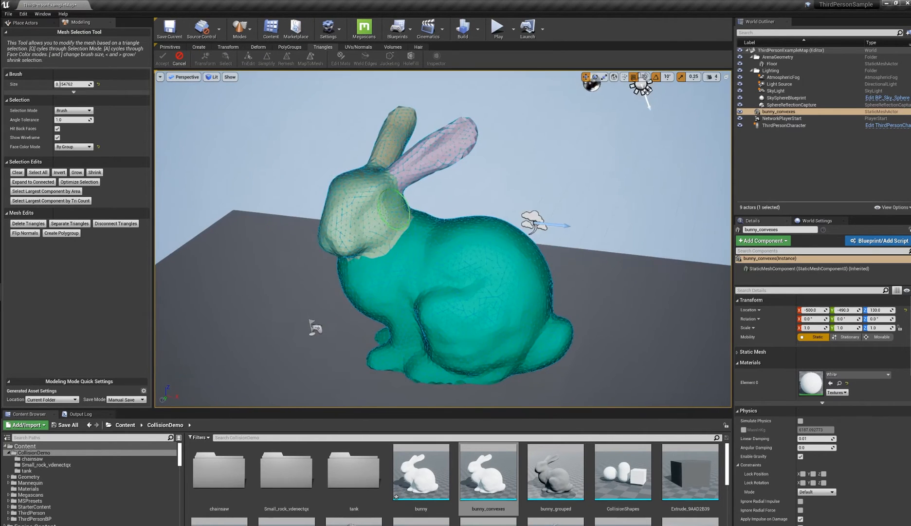
{"action": "right_click_drag", "start_coordinate": [394, 209], "coordinate": [400, 204], "text": "alt"}
{"action": "left_click", "coordinate": [58, 137]}
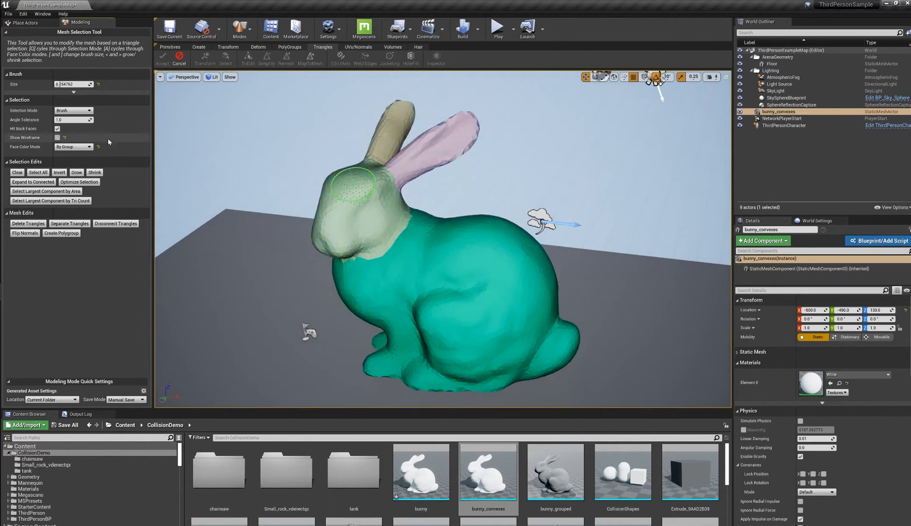
{"action": "mouse_move", "coordinate": [385, 174]}
{"action": "left_mouse_down", "text": "alt"}
{"action": "mouse_move", "coordinate": [361, 214]}
{"action": "mouse_move", "coordinate": [341, 163]}
{"action": "mouse_move", "coordinate": [487, 213]}
{"action": "mouse_move", "coordinate": [400, 218]}
{"action": "left_mouse_up", "text": "alt"}
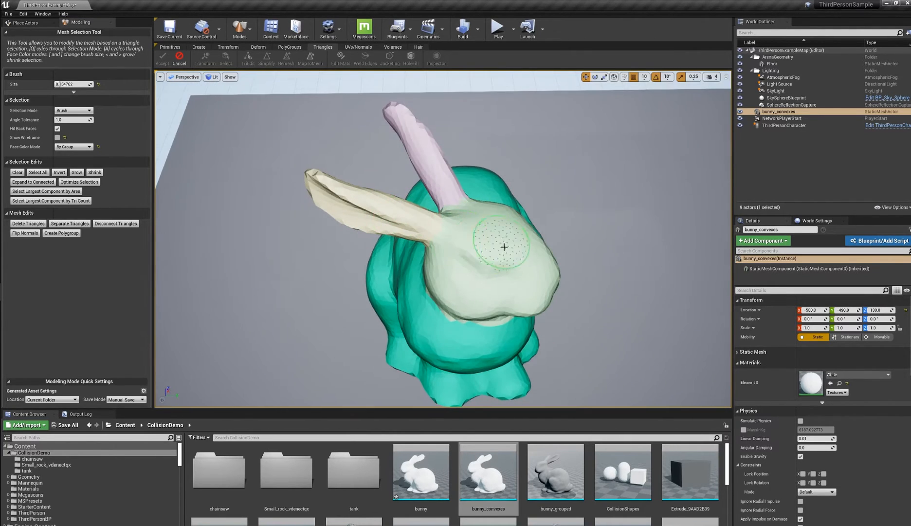
Set the Selection Mode to All in Group and try selecting and deselecting the bunny's ear and body polygroups
{"action": "left_click", "coordinate": [73, 111]}
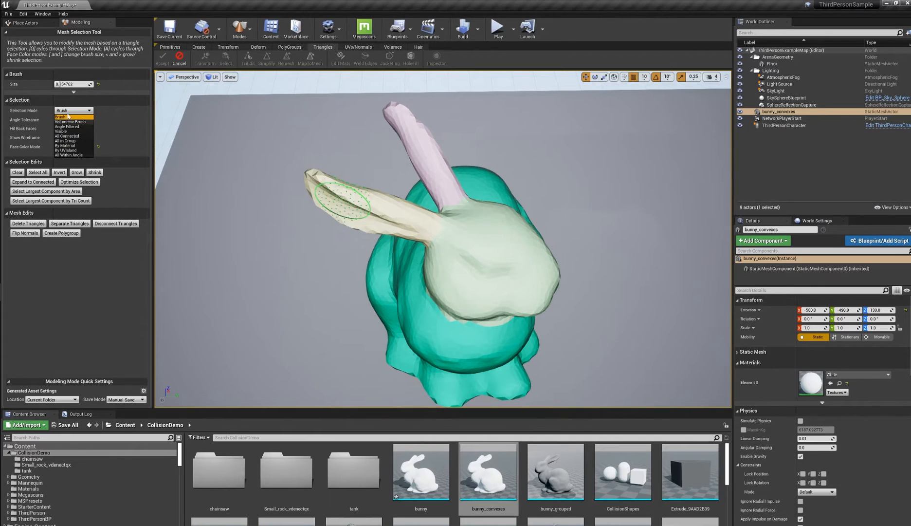
{"action": "left_click", "coordinate": [66, 141]}
{"action": "left_click", "coordinate": [389, 207]}
{"action": "left_click_drag", "start_coordinate": [444, 190], "coordinate": [426, 297], "text": "alt"}
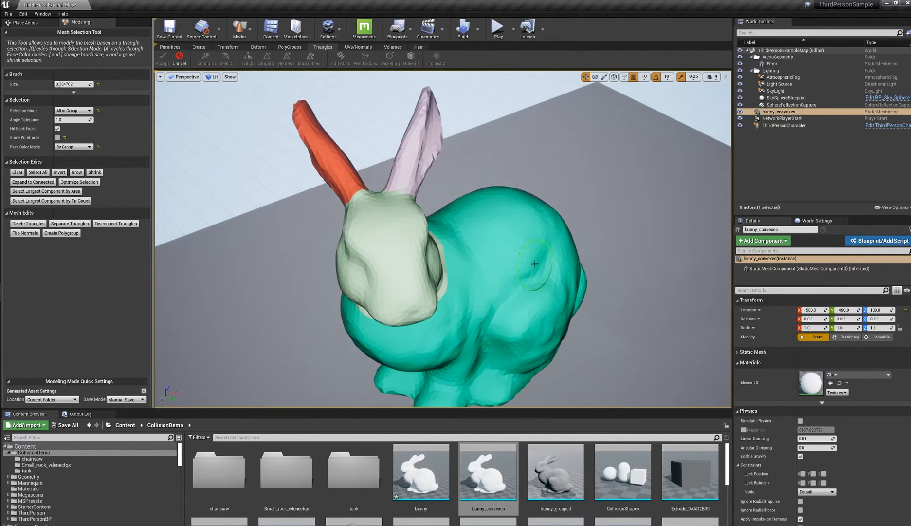
{"action": "left_click_drag", "start_coordinate": [440, 203], "coordinate": [423, 200], "text": "alt"}
{"action": "left_click_drag", "start_coordinate": [421, 252], "coordinate": [336, 175], "text": "alt"}
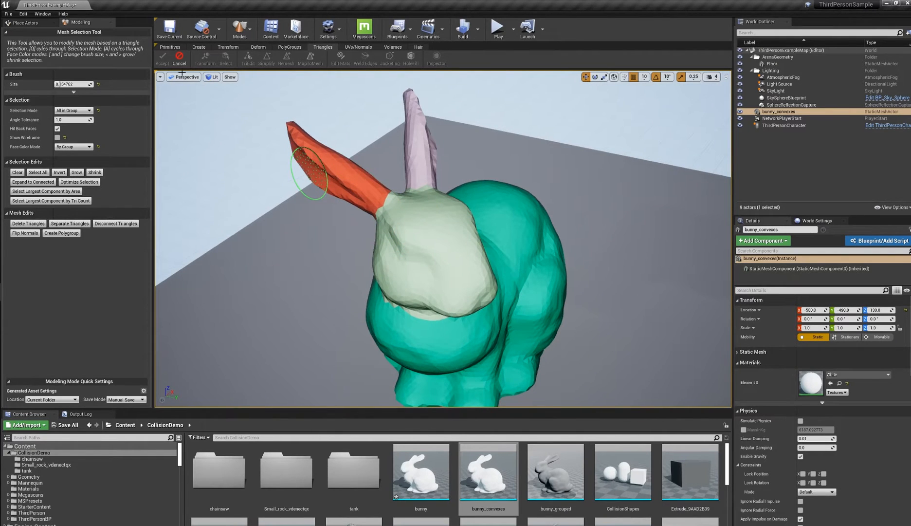
{"action": "left_click_drag", "start_coordinate": [336, 184], "coordinate": [349, 182], "text": "ctrl"}
{"action": "mouse_move", "coordinate": [474, 246]}
{"action": "left_mouse_down", "text": "alt"}
{"action": "mouse_move", "coordinate": [447, 311]}
{"action": "mouse_move", "coordinate": [469, 309]}
{"action": "mouse_move", "coordinate": [494, 351]}
{"action": "left_mouse_up", "text": "alt"}
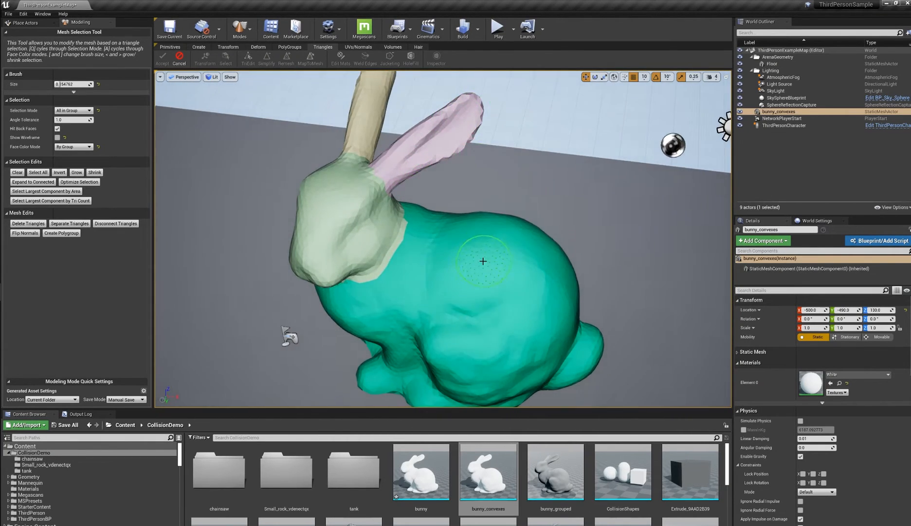
{"action": "left_click_drag", "start_coordinate": [483, 261], "coordinate": [480, 250], "text": "alt"}
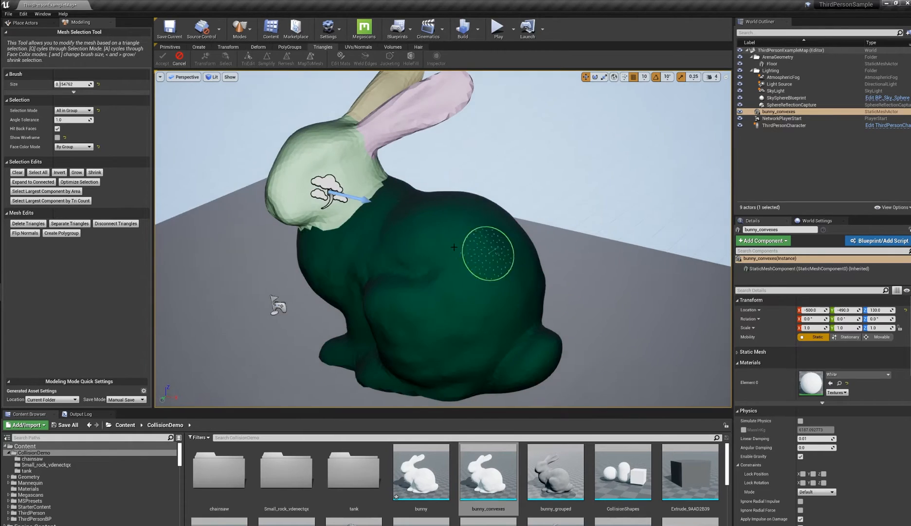
{"action": "left_click", "coordinate": [466, 261]}
Set the Selection Mode to Brush, brush-select a patch of triangles on the bunny's flank, and cancel the selection tool
{"action": "left_click", "coordinate": [73, 110]}
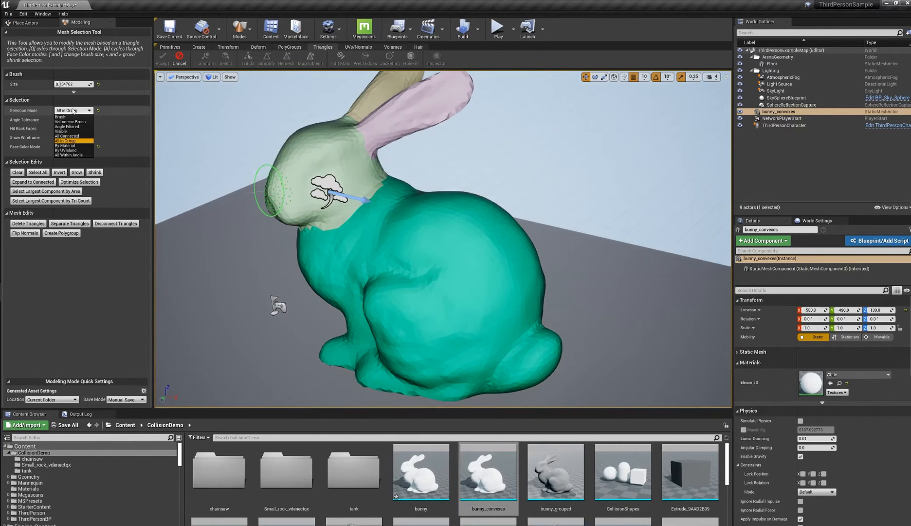
{"action": "left_click", "coordinate": [58, 117]}
{"action": "mouse_move", "coordinate": [470, 241]}
{"action": "left_mouse_down"}
{"action": "mouse_move", "coordinate": [482, 261]}
{"action": "mouse_move", "coordinate": [452, 263]}
{"action": "left_mouse_up"}
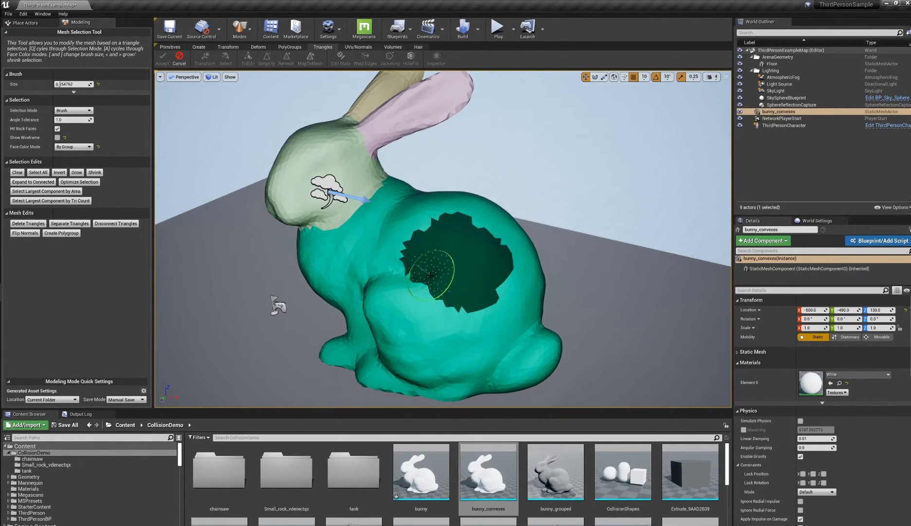
{"action": "left_click", "coordinate": [121, 227]}
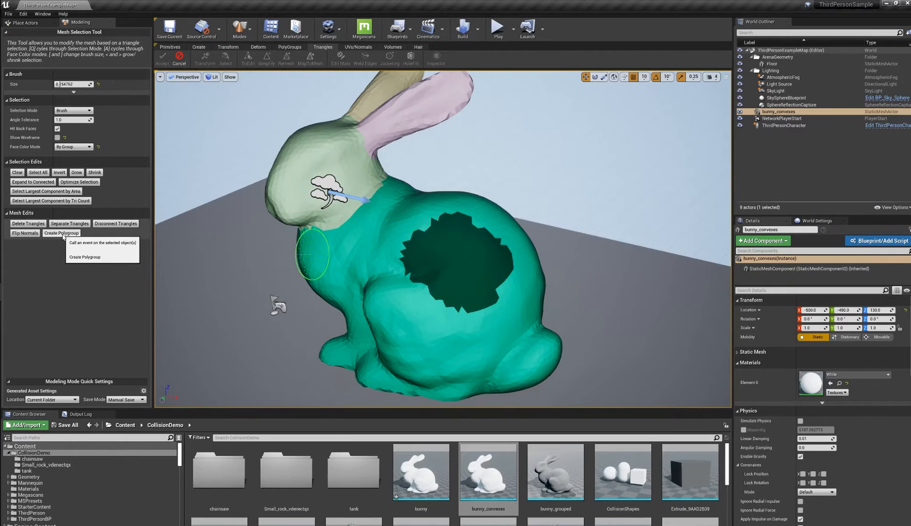
{"action": "left_click_drag", "start_coordinate": [491, 299], "coordinate": [463, 291], "text": "alt"}
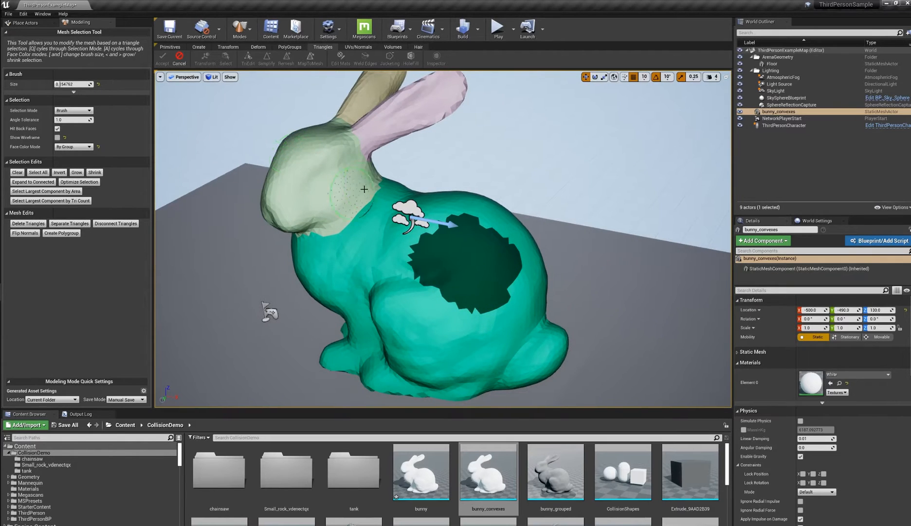
{"action": "left_click", "coordinate": [180, 57]}
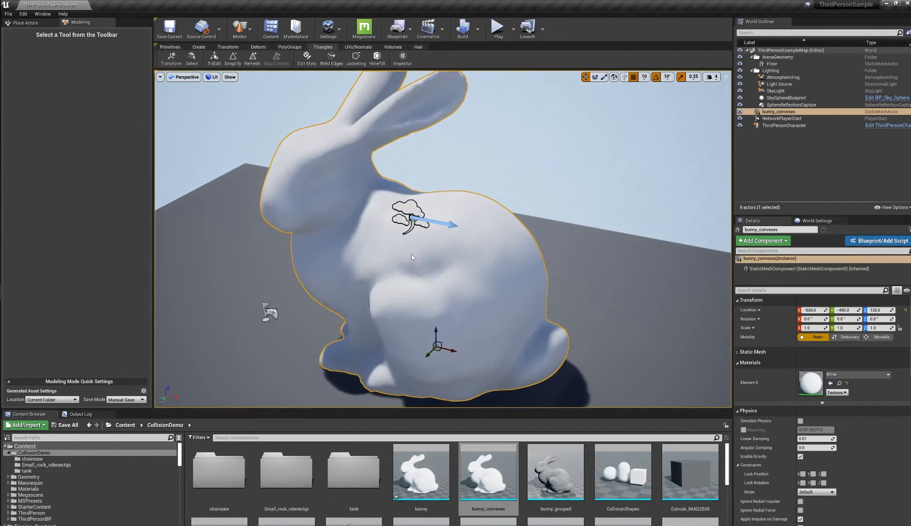
Start the Set Collision Geometry tool on the bunny, set the Geometry Type to Oriented Boxes, and inspect the boxes per mesh group
{"action": "left_click", "coordinate": [392, 47]}
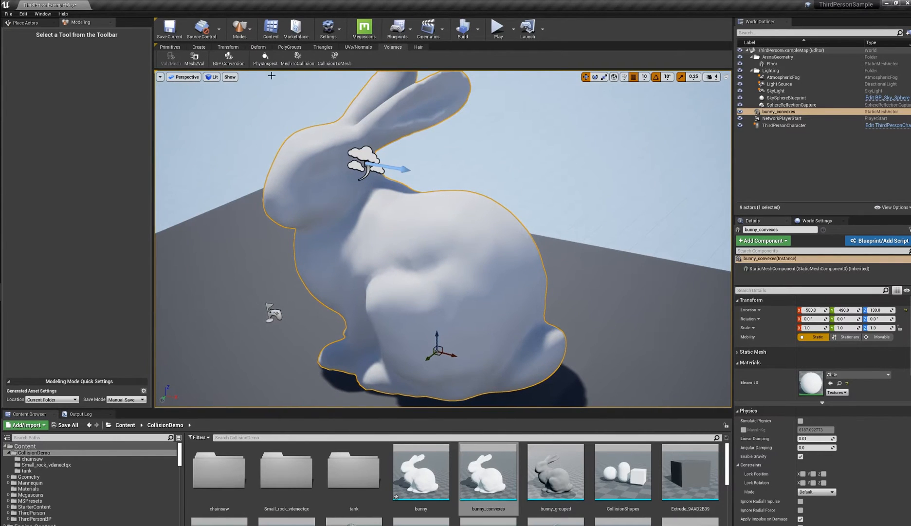
{"action": "left_click", "coordinate": [297, 58]}
{"action": "key", "text": "f"}
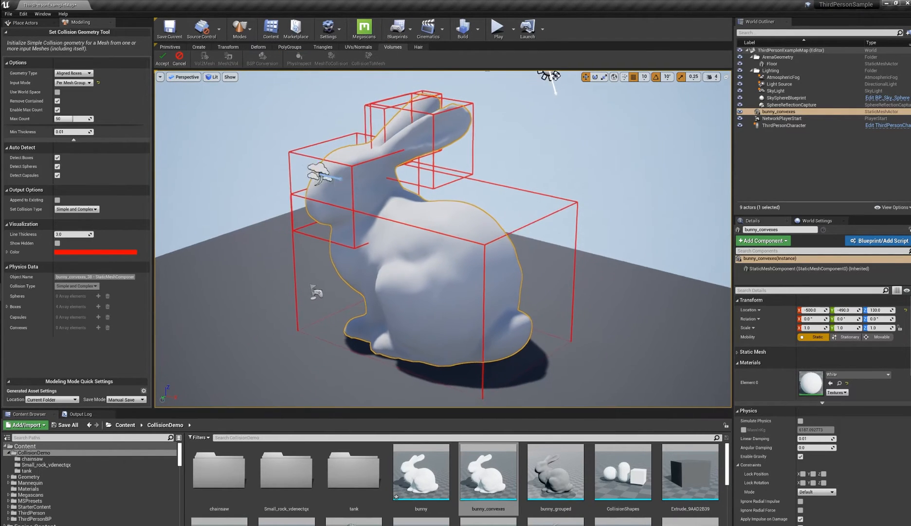
{"action": "left_click", "coordinate": [73, 73]}
{"action": "key", "text": "Escape"}
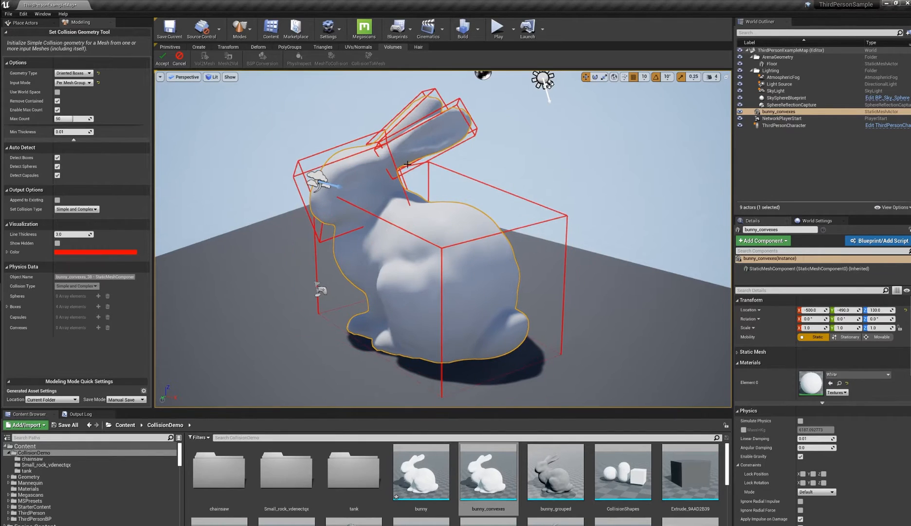
{"action": "left_click_drag", "start_coordinate": [375, 204], "coordinate": [453, 202], "text": "alt"}
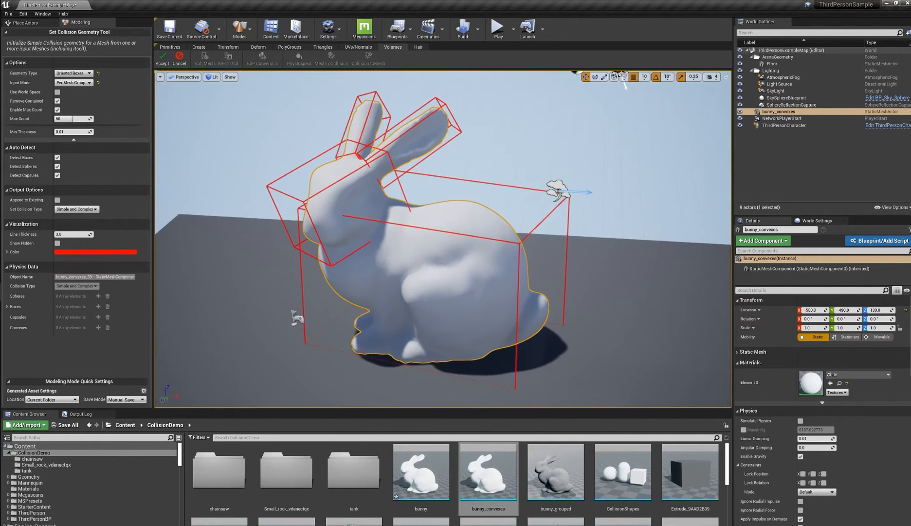
{"action": "left_click_drag", "start_coordinate": [338, 183], "coordinate": [397, 185], "text": "alt"}
{"action": "right_click_drag", "start_coordinate": [397, 184], "coordinate": [419, 187], "text": "alt"}
{"action": "left_click_drag", "start_coordinate": [418, 187], "coordinate": [236, 173], "text": "alt"}
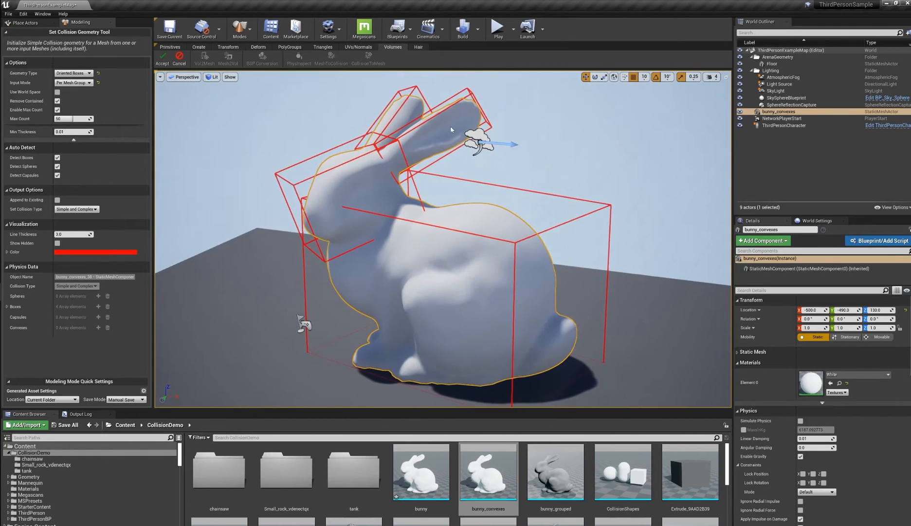
{"action": "left_click_drag", "start_coordinate": [486, 157], "coordinate": [511, 166], "text": "alt"}
Set the bunny's collision Geometry Type to Capsules and inspect the preview
{"action": "left_click", "coordinate": [73, 73]}
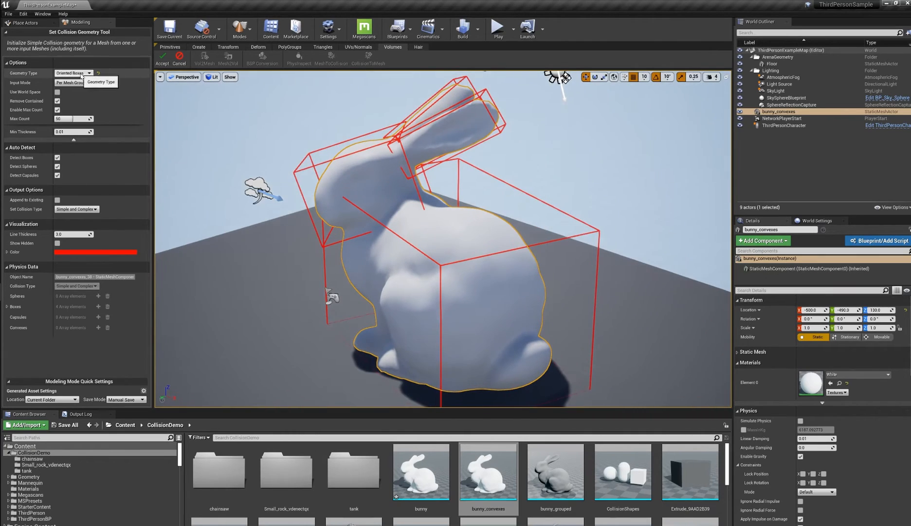
{"action": "left_click", "coordinate": [82, 98]}
{"action": "left_click_drag", "start_coordinate": [438, 219], "coordinate": [462, 214], "text": "alt"}
{"action": "mouse_move", "coordinate": [246, 119]}
{"action": "left_mouse_down", "text": "alt"}
{"action": "mouse_move", "coordinate": [241, 105]}
{"action": "mouse_move", "coordinate": [247, 119]}
{"action": "left_mouse_up", "text": "alt"}
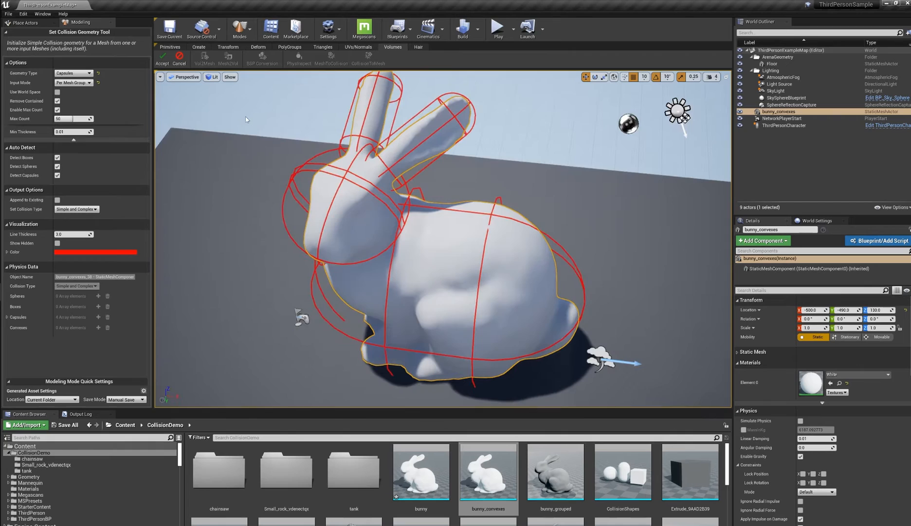
Set the bunny's collision Geometry Type to Convex Hulls and inspect the hulls around its body, head and ears
{"action": "left_click", "coordinate": [73, 73]}
{"action": "left_click", "coordinate": [66, 103]}
{"action": "left_click_drag", "start_coordinate": [306, 136], "coordinate": [332, 147], "text": "alt"}
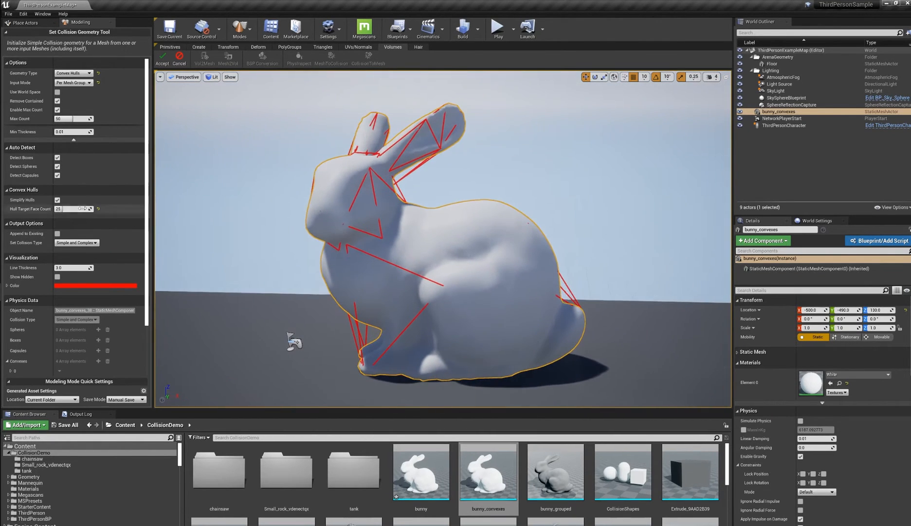
{"action": "left_click_drag", "start_coordinate": [311, 214], "coordinate": [295, 218], "text": "alt"}
{"action": "left_click_drag", "start_coordinate": [397, 229], "coordinate": [372, 243], "text": "alt"}
{"action": "right_click", "coordinate": [396, 228]}
{"action": "left_click_drag", "start_coordinate": [492, 205], "coordinate": [519, 223], "text": "alt"}
Turn on Show Hidden for the collision lines, turn off Simplify Hulls, and inspect the bunny's full-detail convex hulls
{"action": "left_click", "coordinate": [57, 278]}
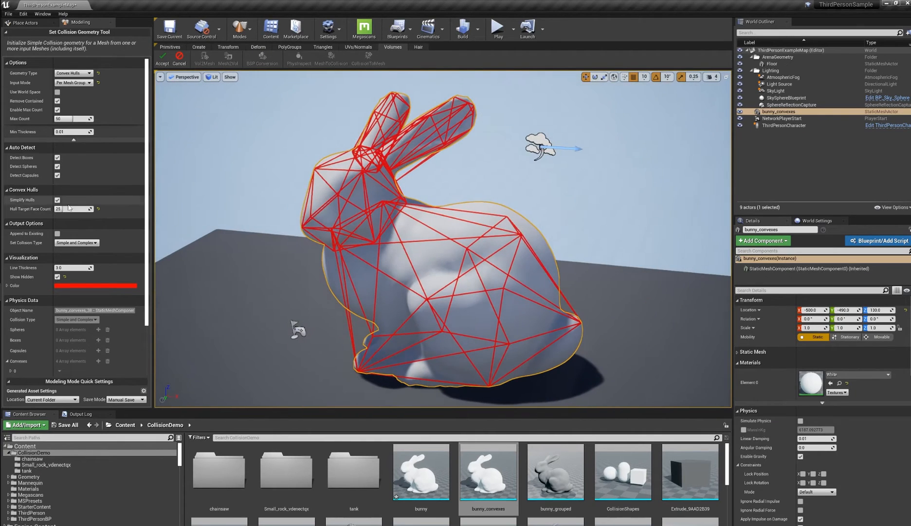
{"action": "left_click_drag", "start_coordinate": [327, 238], "coordinate": [331, 239], "text": "alt"}
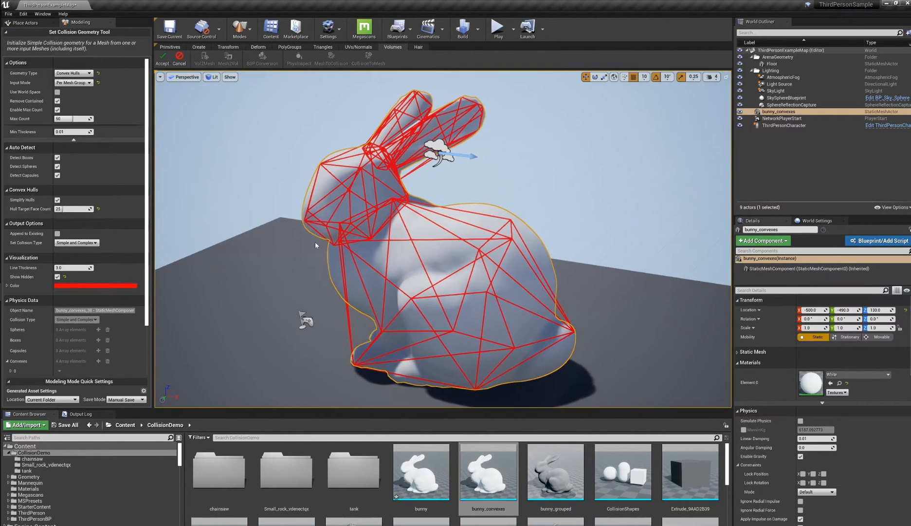
{"action": "left_click", "coordinate": [57, 200]}
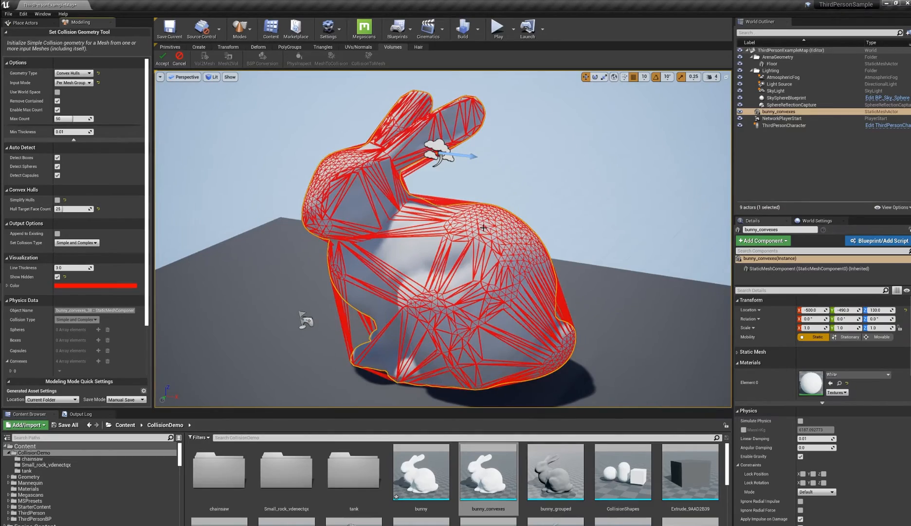
{"action": "left_click_drag", "start_coordinate": [520, 235], "coordinate": [528, 253], "text": "alt"}
{"action": "left_click_drag", "start_coordinate": [338, 209], "coordinate": [338, 183], "text": "alt"}
{"action": "left_click_drag", "start_coordinate": [517, 201], "coordinate": [504, 218], "text": "alt"}
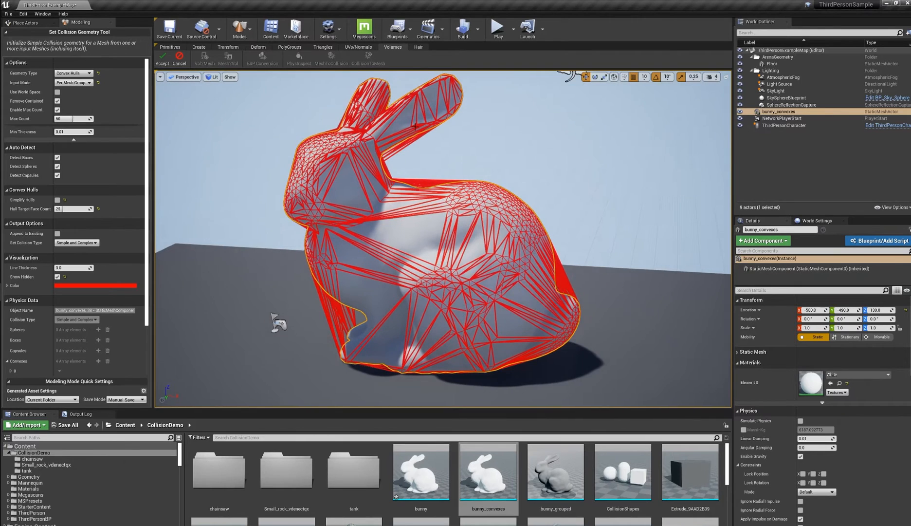
{"action": "left_click_drag", "start_coordinate": [372, 145], "coordinate": [373, 163], "text": "alt"}
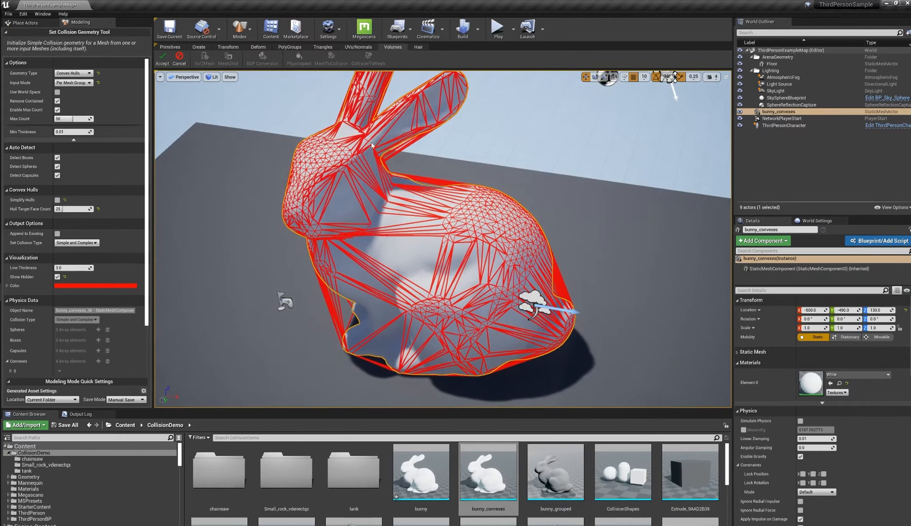
Turn Simplify Hulls back on for the bunny's convex hulls and cancel the Set Collision Geometry tool
{"action": "left_click", "coordinate": [57, 199]}
{"action": "mouse_move", "coordinate": [199, 74]}
{"action": "left_mouse_down", "text": "alt"}
{"action": "mouse_move", "coordinate": [209, 97]}
{"action": "mouse_move", "coordinate": [198, 71]}
{"action": "left_mouse_up", "text": "alt"}
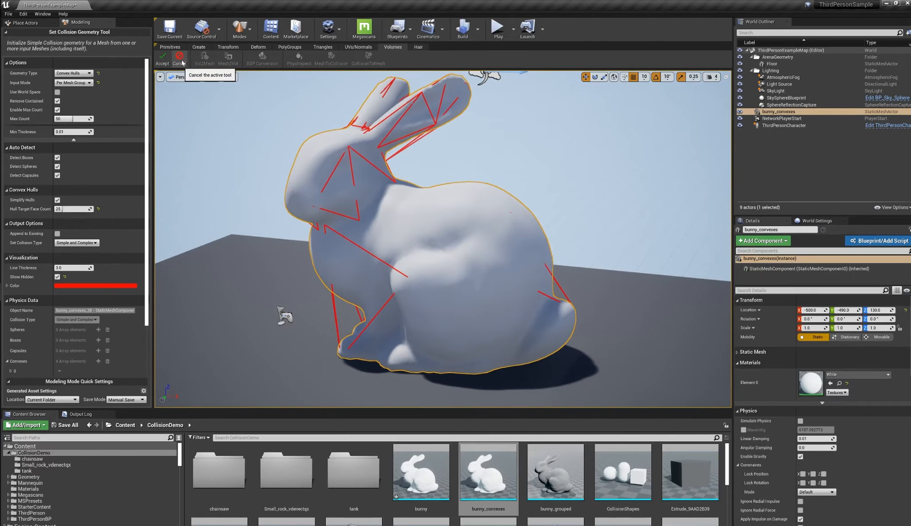
{"action": "left_click", "coordinate": [179, 58]}
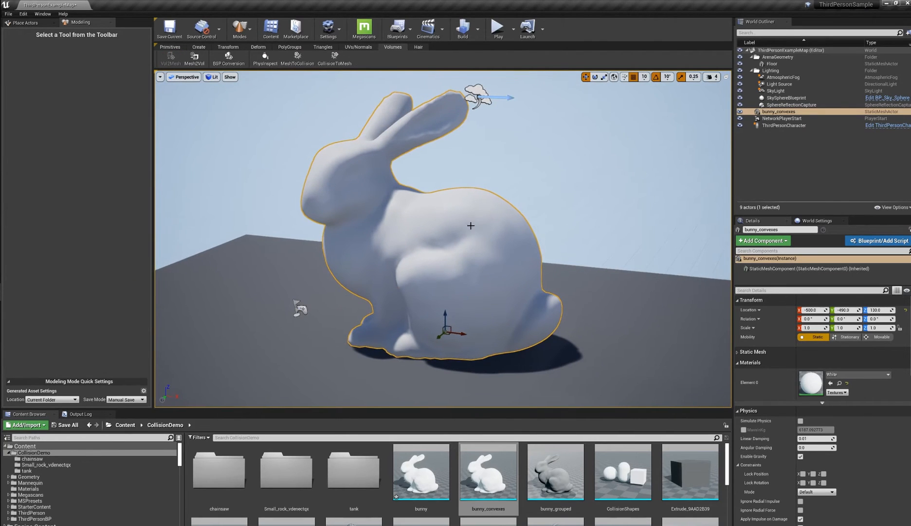
Delete the bunny_convexes actor and place the SM_Statue mesh from the CollisionDemo folder in the level
{"action": "key", "text": "Delete"}
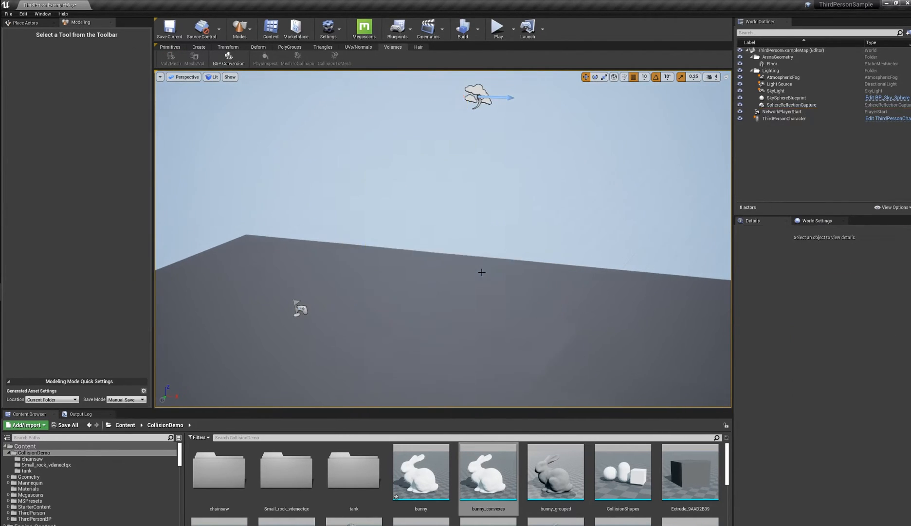
{"action": "scroll", "coordinate": [487, 477], "scroll_direction": "down", "scroll_amount": 5}
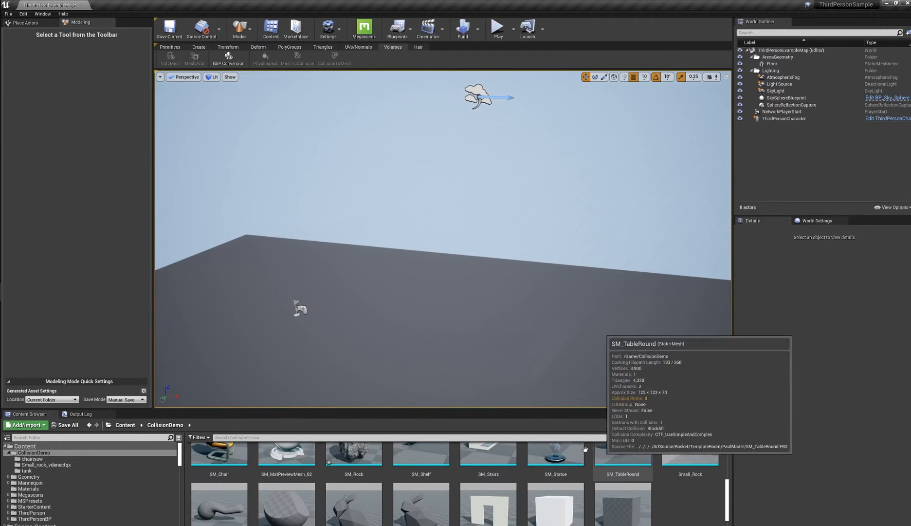
{"action": "left_click", "coordinate": [555, 458]}
{"action": "left_click_drag", "start_coordinate": [482, 354], "coordinate": [433, 311]}
{"action": "key", "text": "f"}
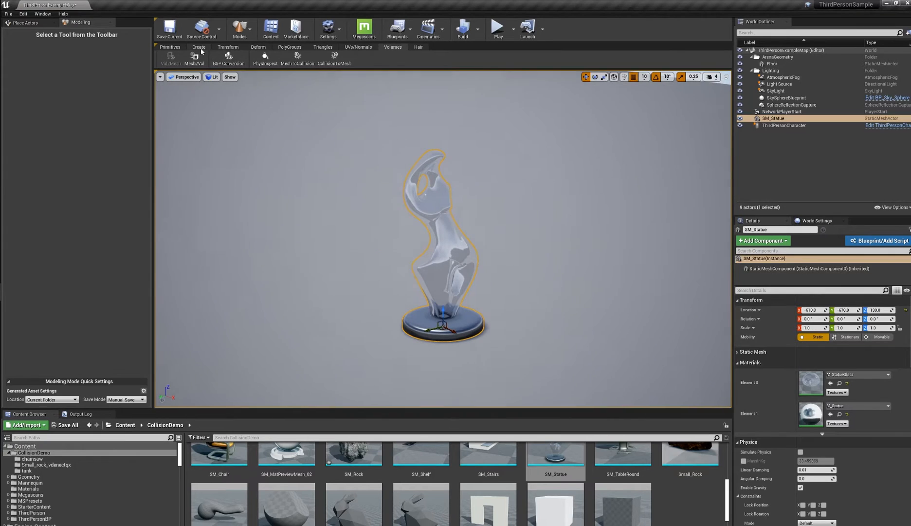
Start the Sphere primitive tool with Pivot Location set to Centered and Radius set to 10
{"action": "left_click", "coordinate": [166, 47]}
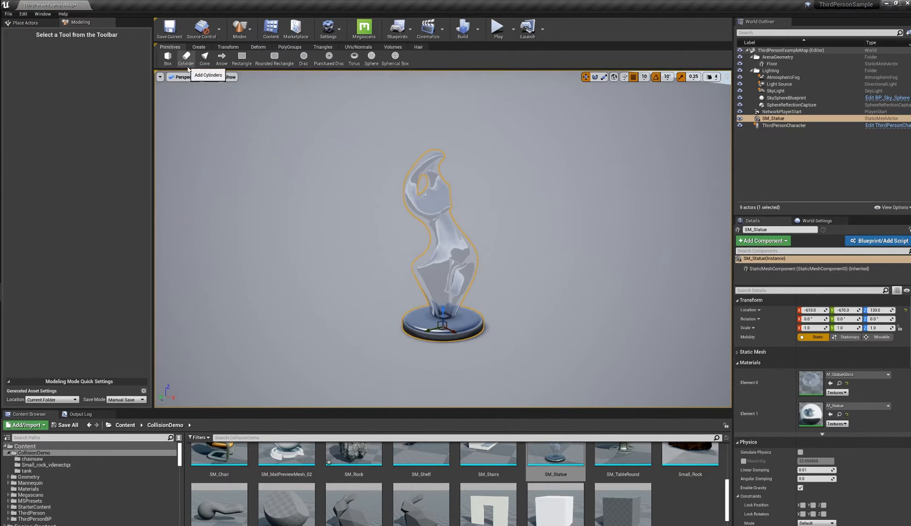
{"action": "left_click_drag", "start_coordinate": [514, 149], "coordinate": [444, 195], "text": "alt"}
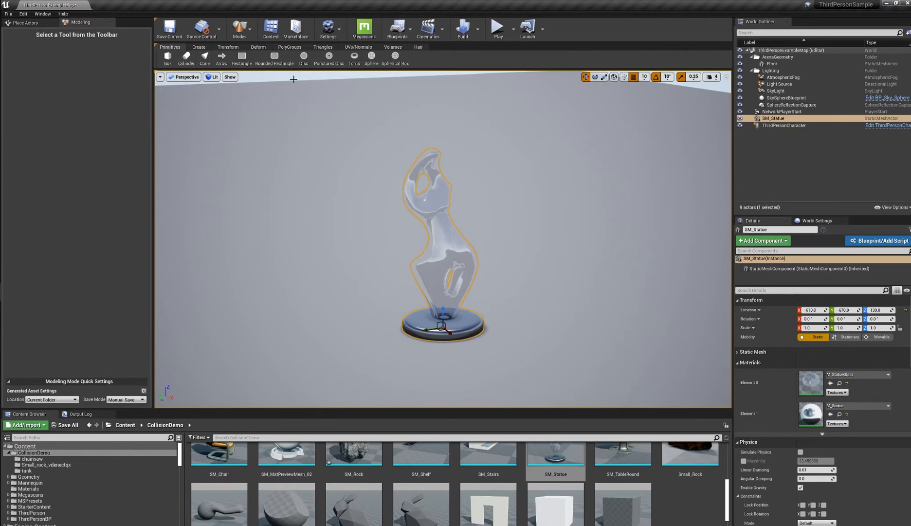
{"action": "left_click", "coordinate": [371, 56]}
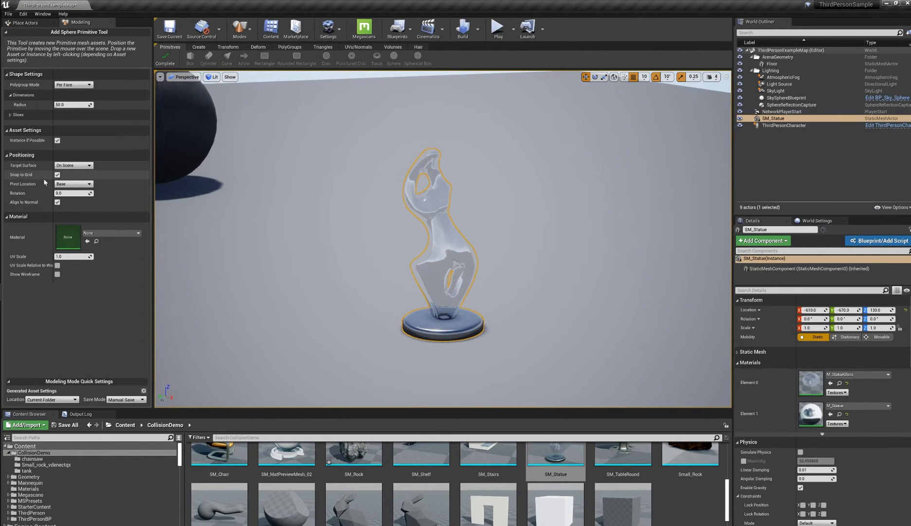
{"action": "left_click", "coordinate": [75, 184]}
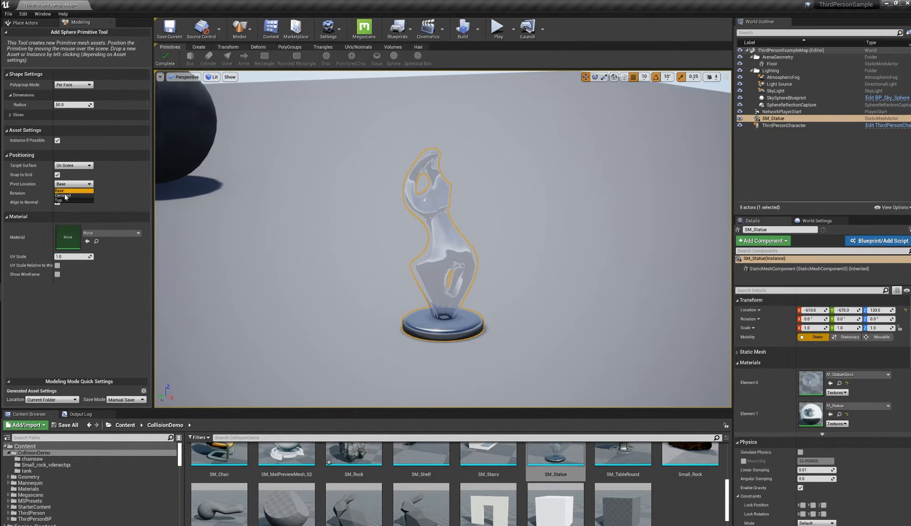
{"action": "left_click", "coordinate": [66, 196]}
{"action": "left_click_drag", "start_coordinate": [72, 105], "coordinate": [69, 105]}
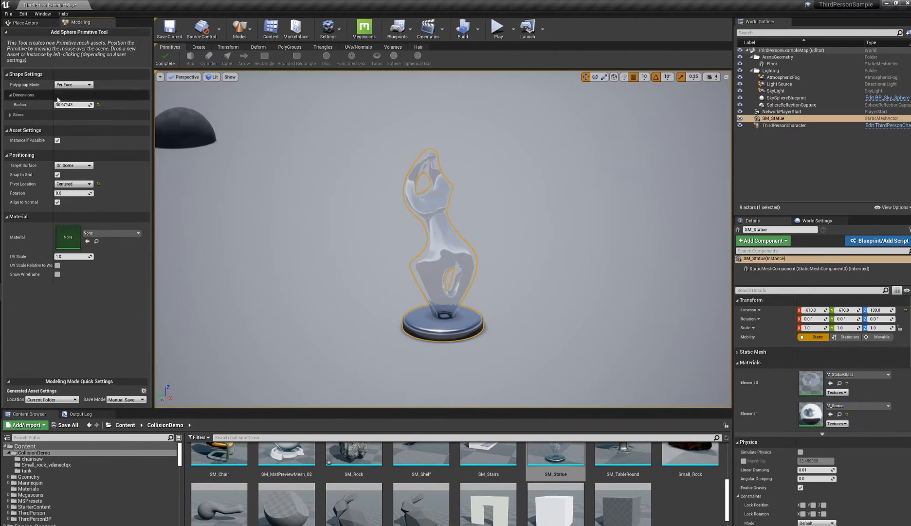
{"action": "left_click", "coordinate": [72, 105]}
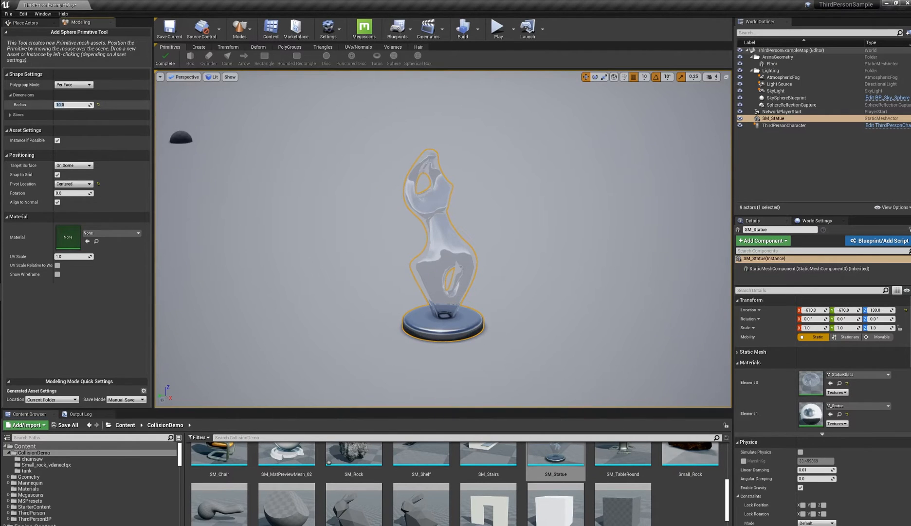
{"action": "key", "text": "Return"}
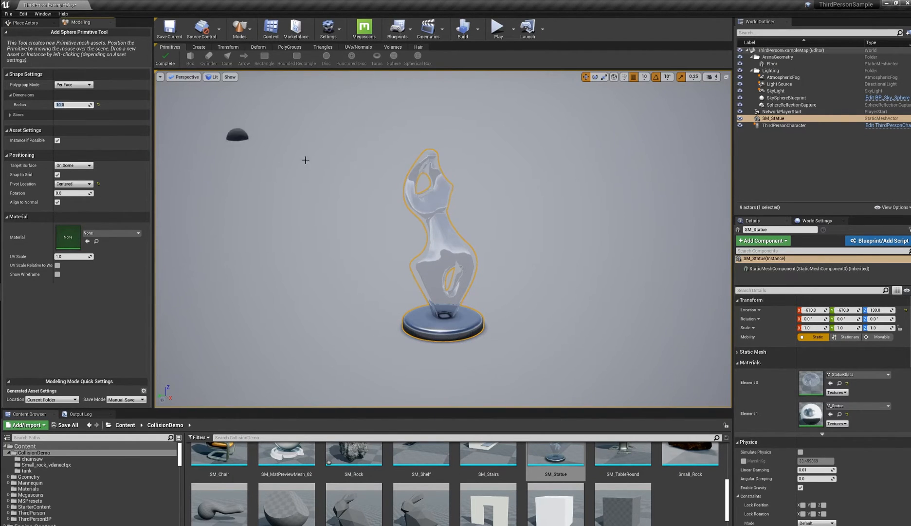
Place eight spheres over the statue, covering its hand, wrist and lower body, and complete the Sphere tool
{"action": "left_click_drag", "start_coordinate": [336, 243], "coordinate": [287, 215], "text": "alt"}
{"action": "left_click_drag", "start_coordinate": [435, 179], "coordinate": [433, 182], "text": "alt"}
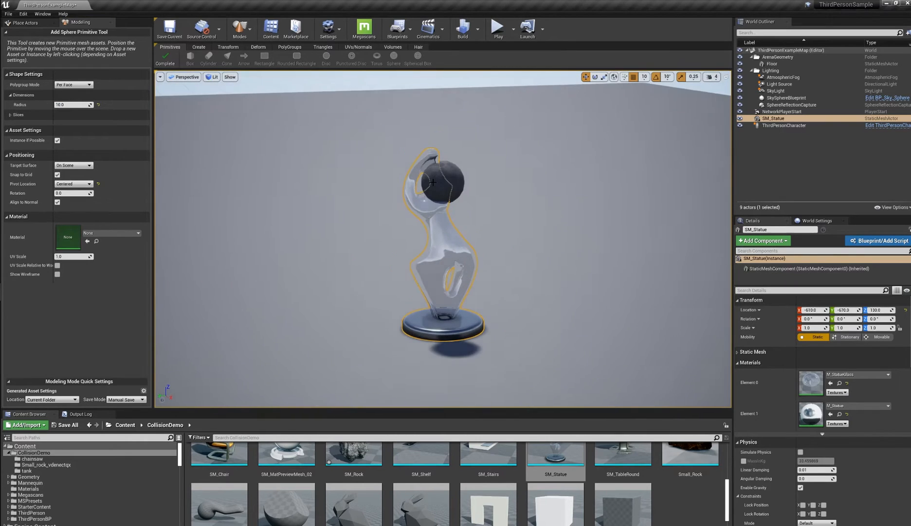
{"action": "left_click", "coordinate": [435, 182]}
{"action": "left_click", "coordinate": [437, 224]}
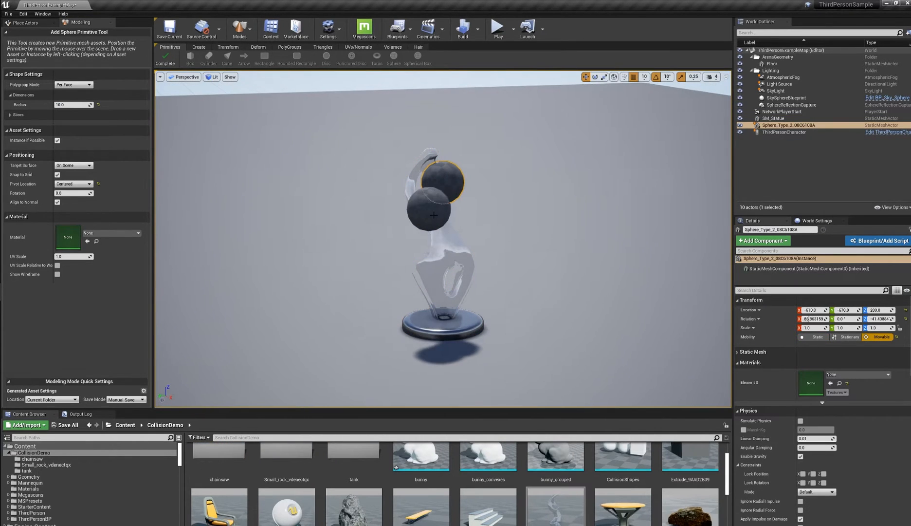
{"action": "left_click", "coordinate": [432, 277]}
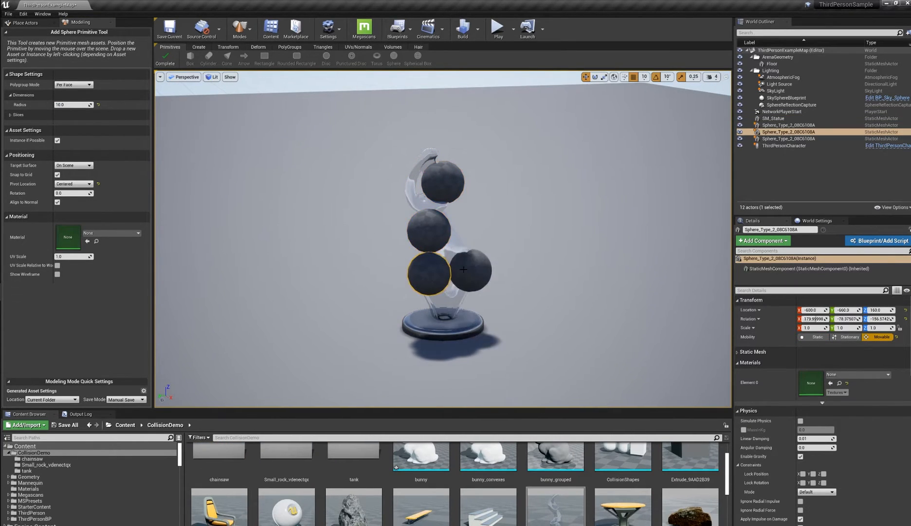
{"action": "left_click", "coordinate": [470, 248]}
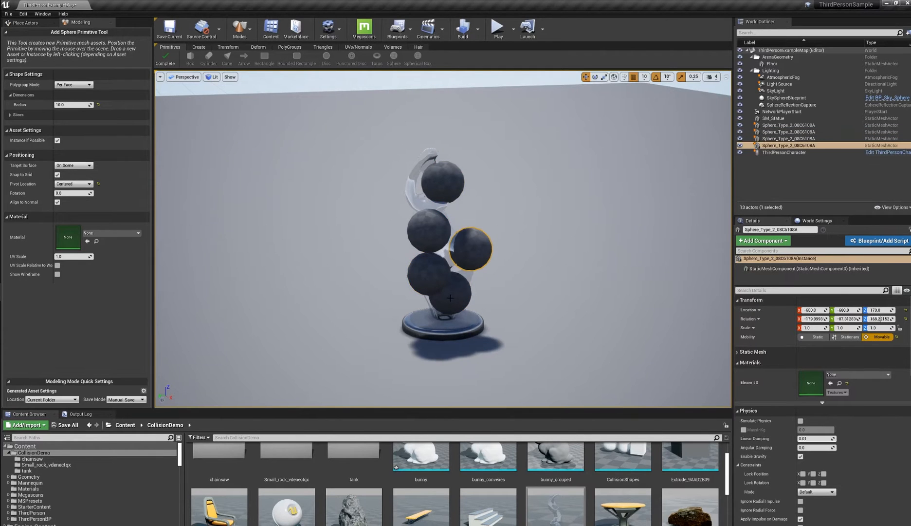
{"action": "left_click", "coordinate": [449, 293]}
{"action": "left_click", "coordinate": [423, 203]}
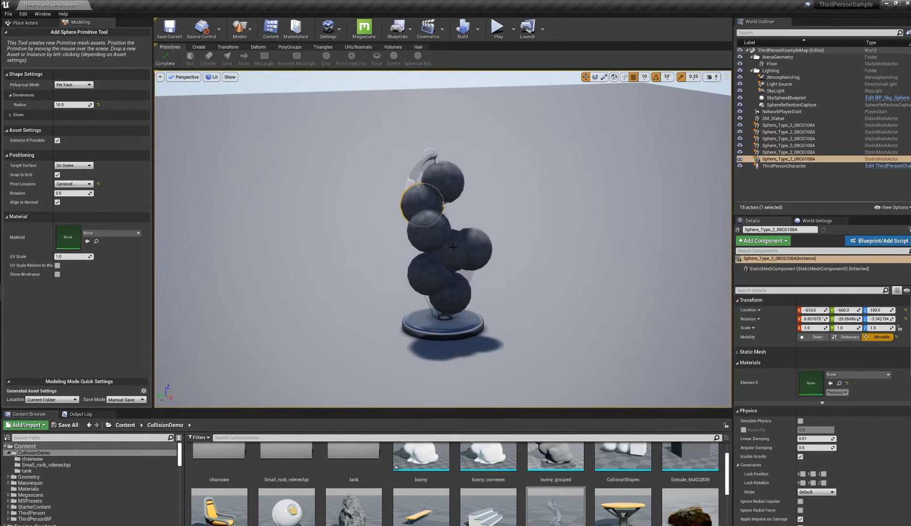
{"action": "left_click", "coordinate": [451, 250]}
{"action": "left_click_drag", "start_coordinate": [451, 250], "coordinate": [541, 258], "text": "alt"}
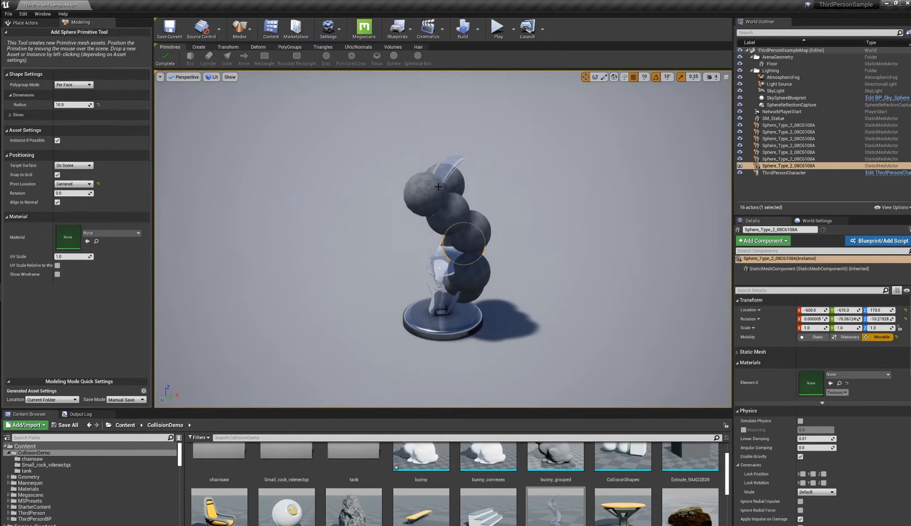
{"action": "left_click", "coordinate": [438, 186]}
{"action": "left_click", "coordinate": [166, 55]}
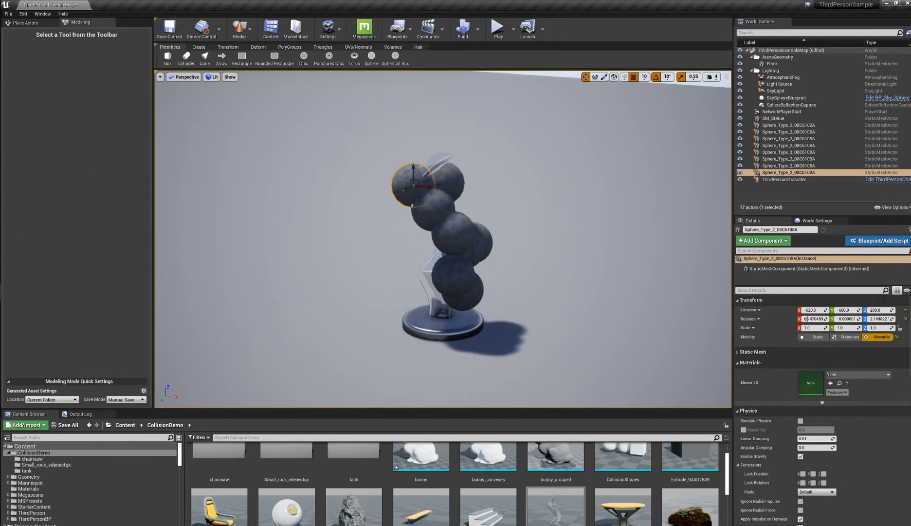
Select all eight spheres on the statue and add SM_Statue to the selection last
{"action": "left_click_drag", "start_coordinate": [540, 205], "coordinate": [509, 182], "text": "alt"}
{"action": "left_click_drag", "start_coordinate": [604, 186], "coordinate": [428, 76], "text": "alt"}
{"action": "scroll", "coordinate": [419, 297], "scroll_direction": "up", "scroll_amount": 5}
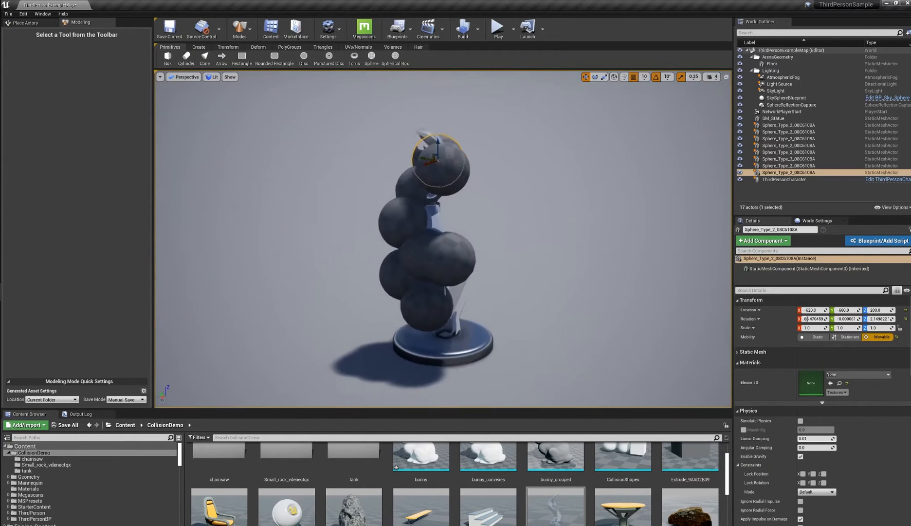
{"action": "left_click", "coordinate": [418, 303]}
{"action": "left_click", "coordinate": [436, 268], "text": "shift"}
{"action": "left_click", "coordinate": [405, 249], "text": "shift"}
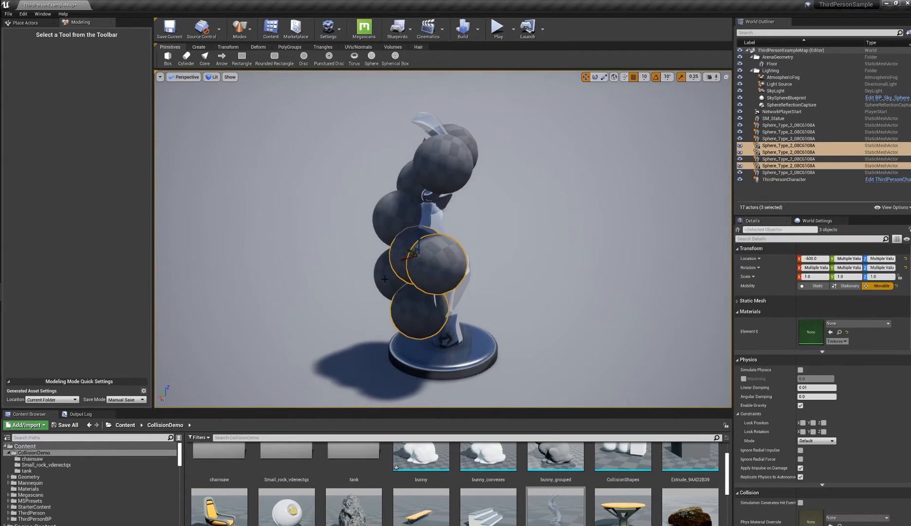
{"action": "left_click", "coordinate": [386, 273], "text": "shift"}
{"action": "left_click", "coordinate": [395, 214], "text": "shift"}
{"action": "left_click", "coordinate": [407, 176], "text": "shift"}
{"action": "left_click", "coordinate": [437, 162], "text": "shift"}
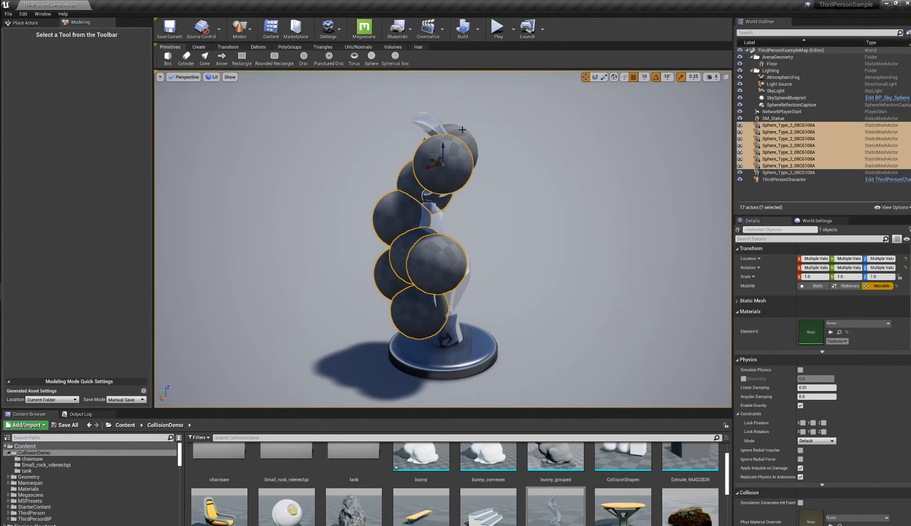
{"action": "left_click", "coordinate": [462, 131], "text": "shift"}
{"action": "left_click_drag", "start_coordinate": [512, 167], "coordinate": [448, 154], "text": "alt"}
{"action": "left_click_drag", "start_coordinate": [445, 299], "coordinate": [440, 289], "text": "alt"}
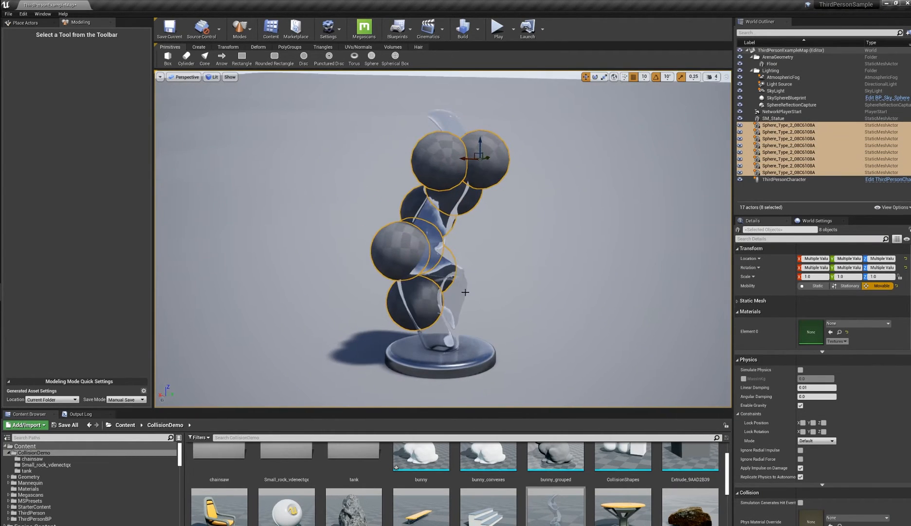
{"action": "left_click", "coordinate": [459, 295], "text": "shift"}
Start the MeshToCollision tool on the selection, inspect the sphere collision around the statue, and cancel the tool
{"action": "key", "text": "f"}
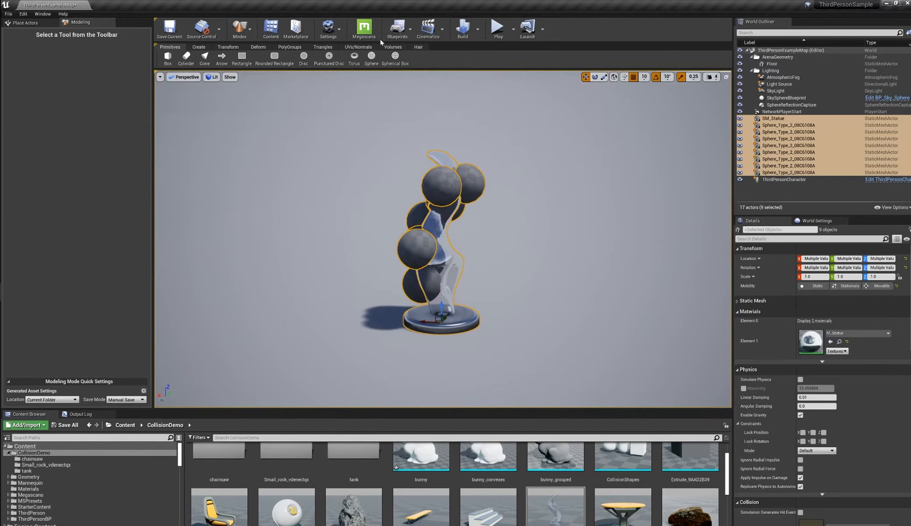
{"action": "left_click", "coordinate": [392, 47]}
{"action": "left_click", "coordinate": [331, 57]}
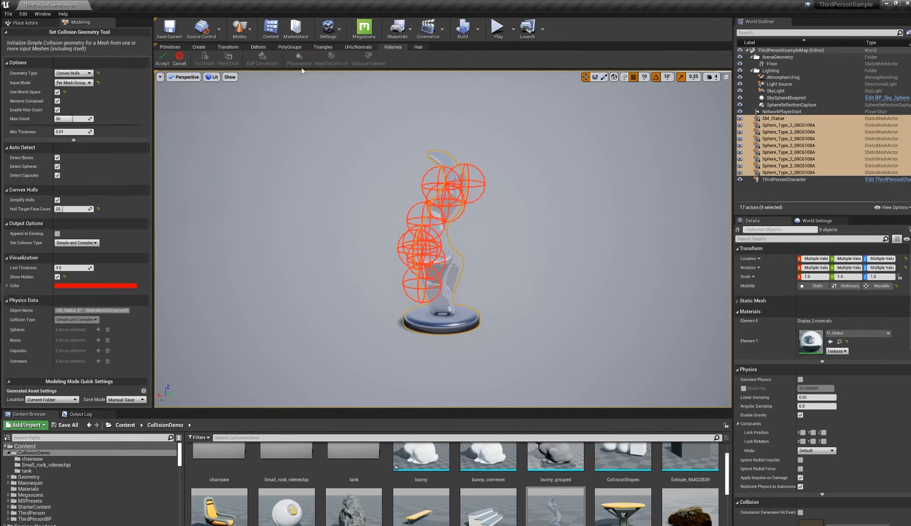
{"action": "scroll", "coordinate": [661, 91], "scroll_direction": "up", "scroll_amount": 6}
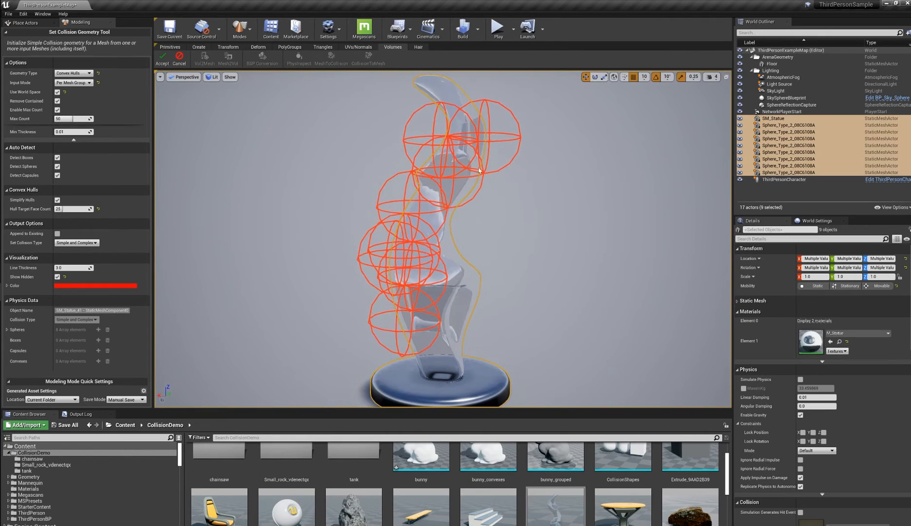
{"action": "middle_click_drag", "start_coordinate": [448, 199], "coordinate": [502, 199]}
{"action": "scroll", "coordinate": [502, 229], "scroll_direction": "down", "scroll_amount": 3}
{"action": "left_click_drag", "start_coordinate": [503, 228], "coordinate": [489, 226], "text": "alt"}
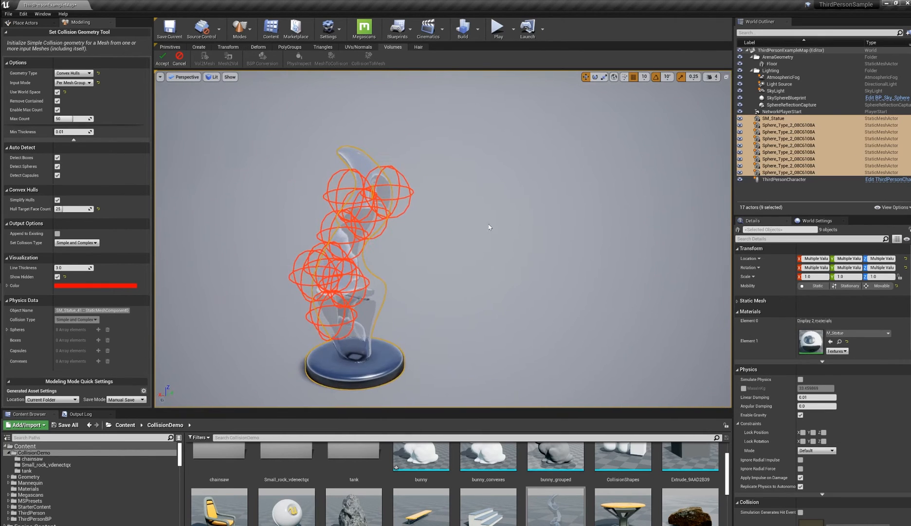
{"action": "middle_click_drag", "start_coordinate": [488, 227], "coordinate": [482, 227]}
{"action": "left_click_drag", "start_coordinate": [482, 227], "coordinate": [633, 237], "text": "alt"}
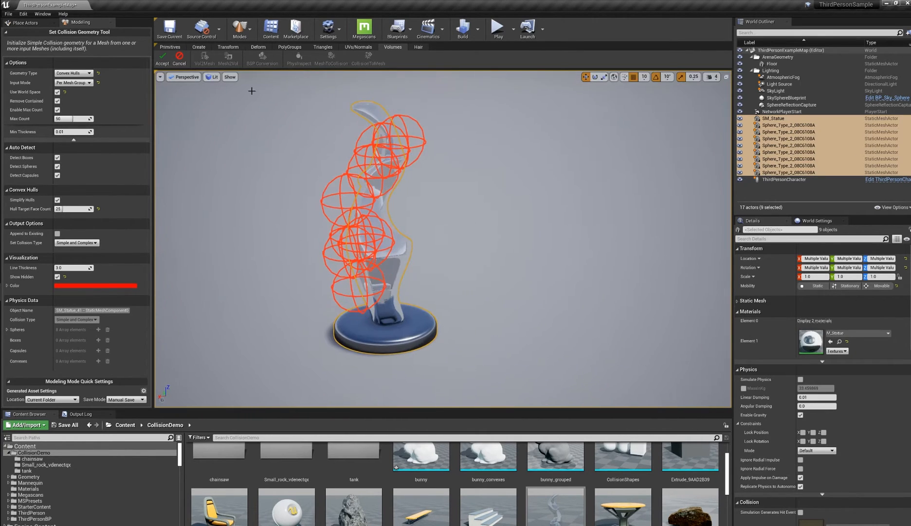
{"action": "left_click", "coordinate": [180, 59]}
Turn off position grid snapping and move one of the two uppermost spheres over the statue's curved tip
{"action": "left_click", "coordinate": [417, 132]}
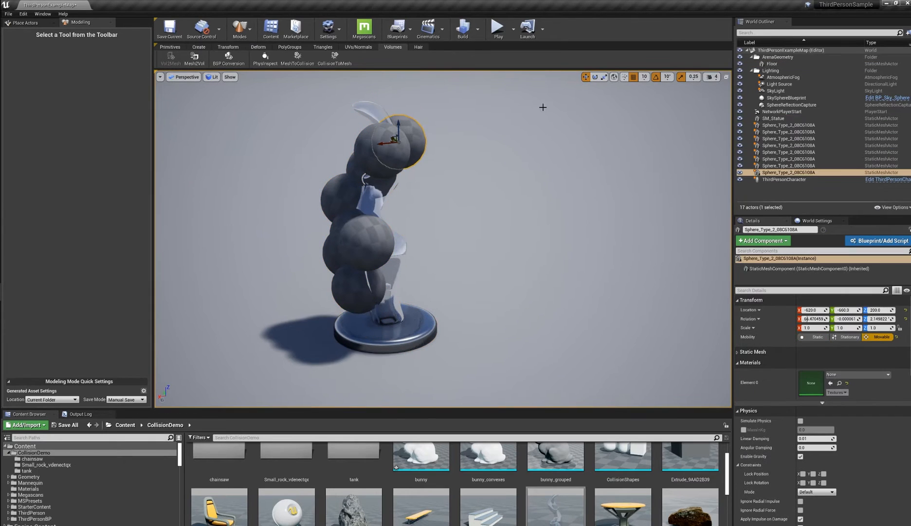
{"action": "left_click", "coordinate": [633, 78]}
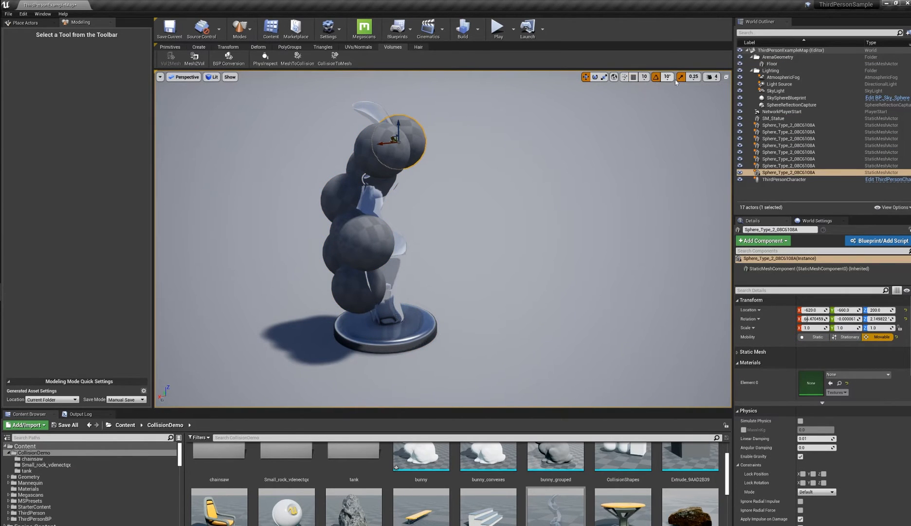
{"action": "left_click_drag", "start_coordinate": [390, 142], "coordinate": [465, 112]}
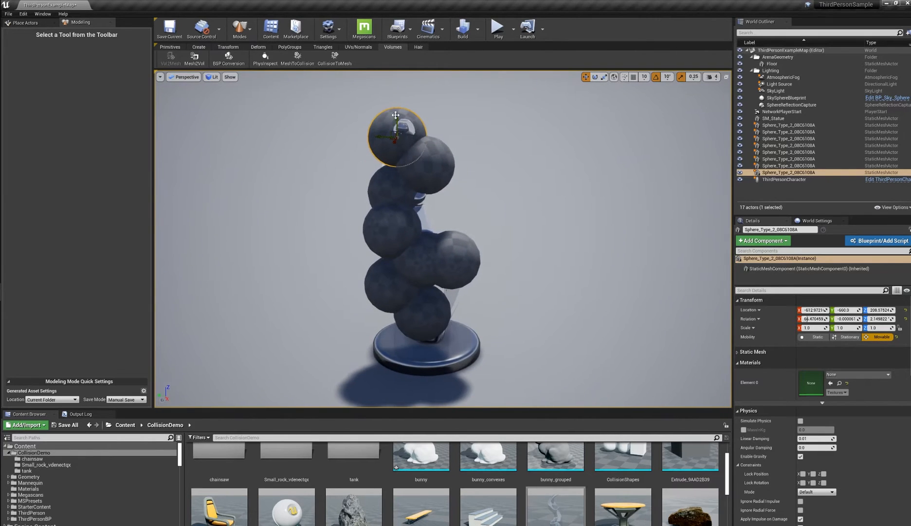
{"action": "left_click_drag", "start_coordinate": [397, 121], "coordinate": [397, 116]}
{"action": "left_click_drag", "start_coordinate": [435, 155], "coordinate": [419, 243], "text": "alt"}
Scale the sphere at the statue's middle to 1.75 and shift it along X to about -608.2
{"action": "left_click", "coordinate": [401, 261]}
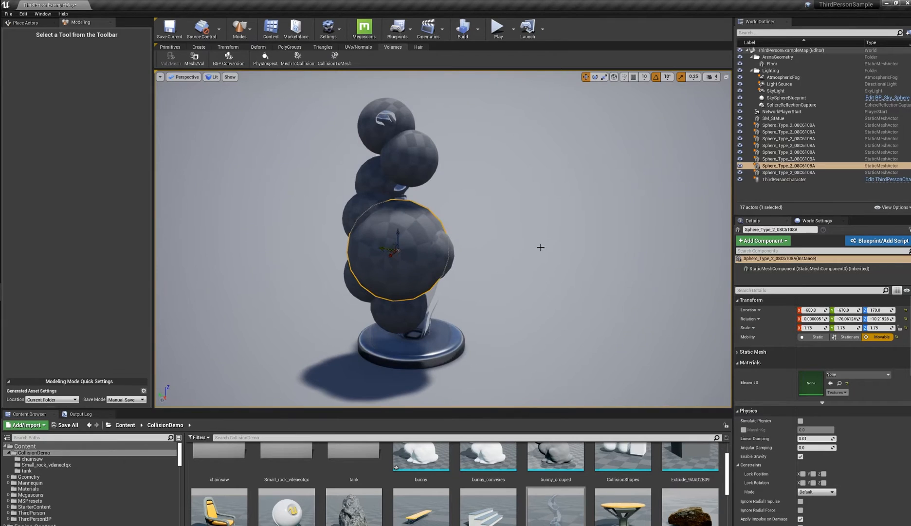
{"action": "left_click_drag", "start_coordinate": [541, 247], "coordinate": [447, 237], "text": "alt"}
{"action": "left_click_drag", "start_coordinate": [337, 226], "coordinate": [357, 214]}
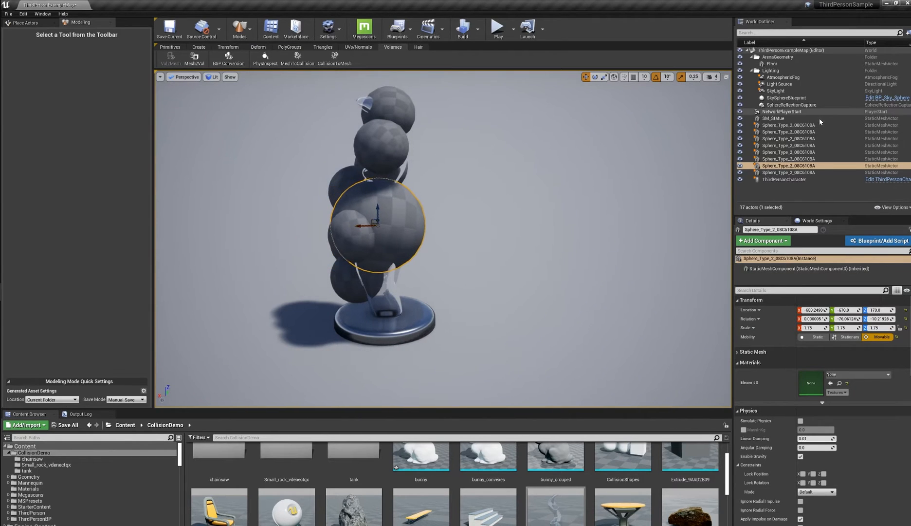
Select all eight spheres and then SM_Statue, start the MeshToCollision tool, and inspect the updated collision preview
{"action": "left_click", "coordinate": [789, 125]}
{"action": "left_click", "coordinate": [806, 173], "text": "shift"}
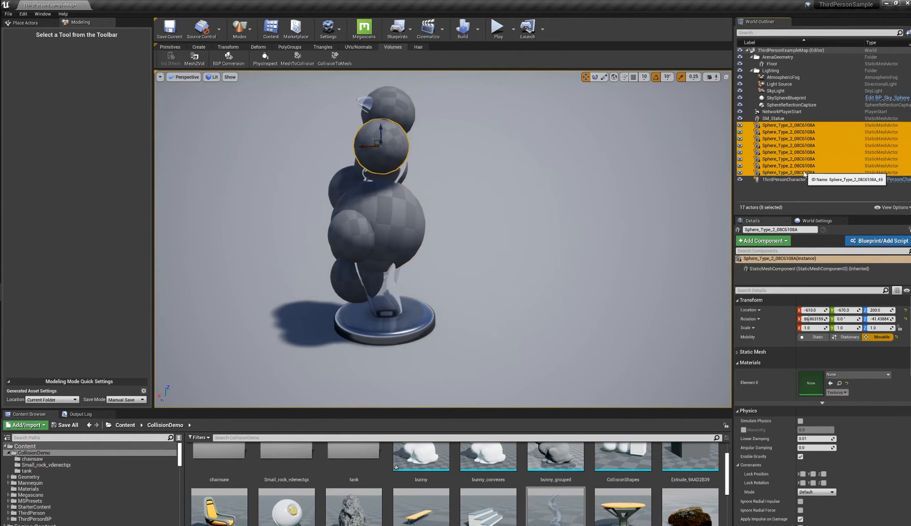
{"action": "left_click", "coordinate": [409, 317], "text": "ctrl"}
{"action": "left_click", "coordinate": [298, 58]}
{"action": "left_click_drag", "start_coordinate": [439, 183], "coordinate": [621, 232], "text": "alt"}
{"action": "middle_click_drag", "start_coordinate": [446, 223], "coordinate": [392, 171], "text": "alt"}
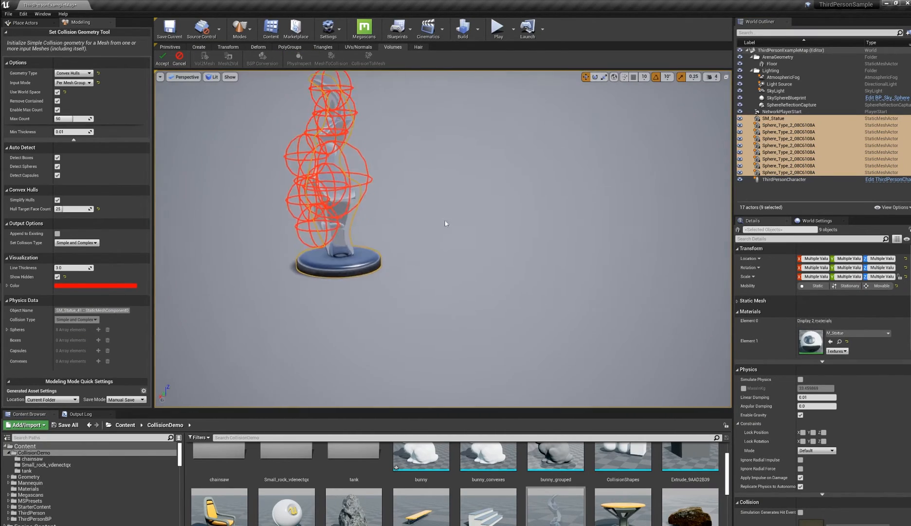
Inspect the sphere collision preview around the statue from several sides and accept the generated collision
{"action": "left_click_drag", "start_coordinate": [445, 222], "coordinate": [475, 229], "text": "alt"}
{"action": "middle_click_drag", "start_coordinate": [445, 220], "coordinate": [436, 261], "text": "alt"}
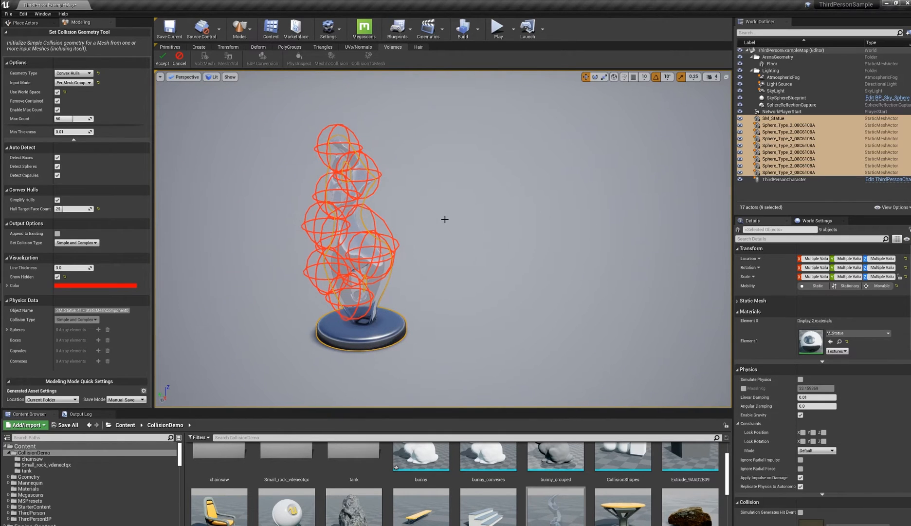
{"action": "left_click_drag", "start_coordinate": [506, 224], "coordinate": [469, 225], "text": "alt"}
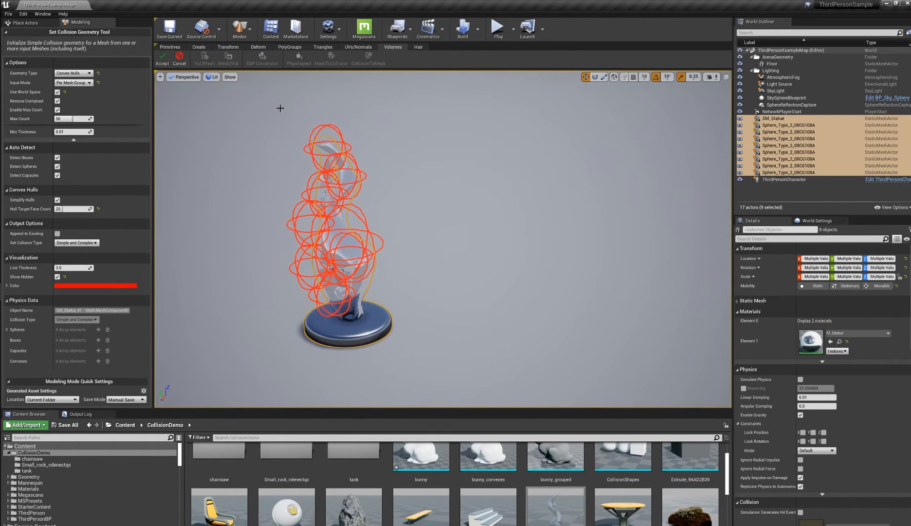
{"action": "left_click", "coordinate": [163, 60]}
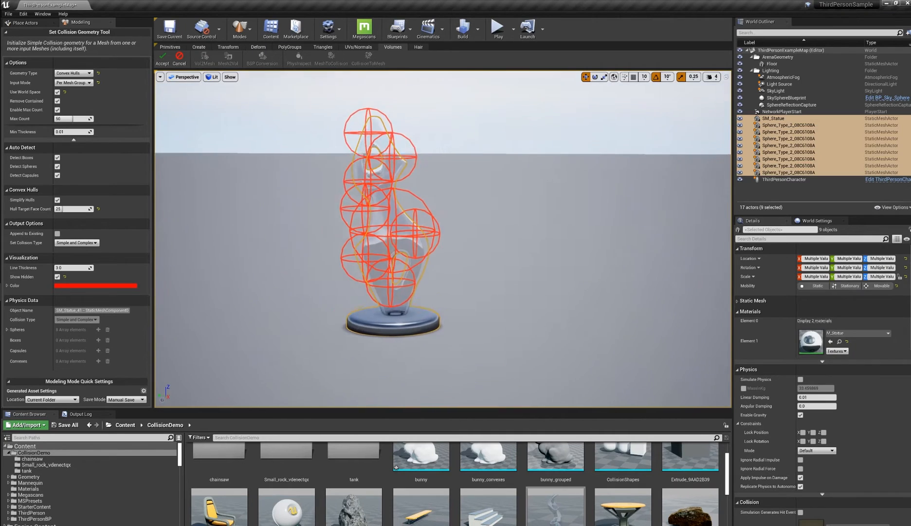
{"action": "left_click", "coordinate": [161, 60]}
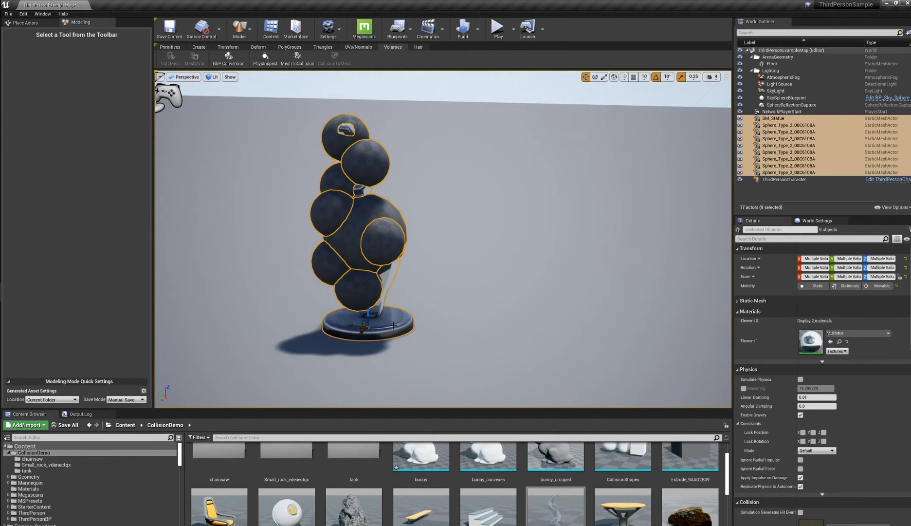
Delete the eight helper spheres from the level and select SM_Statue
{"action": "left_click", "coordinate": [785, 120], "text": "ctrl"}
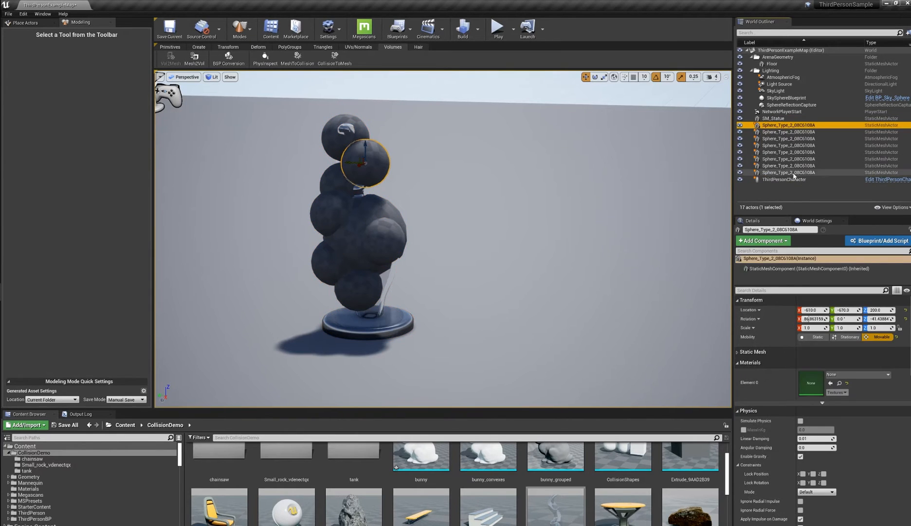
{"action": "key", "text": "Delete"}
{"action": "left_click", "coordinate": [377, 245]}
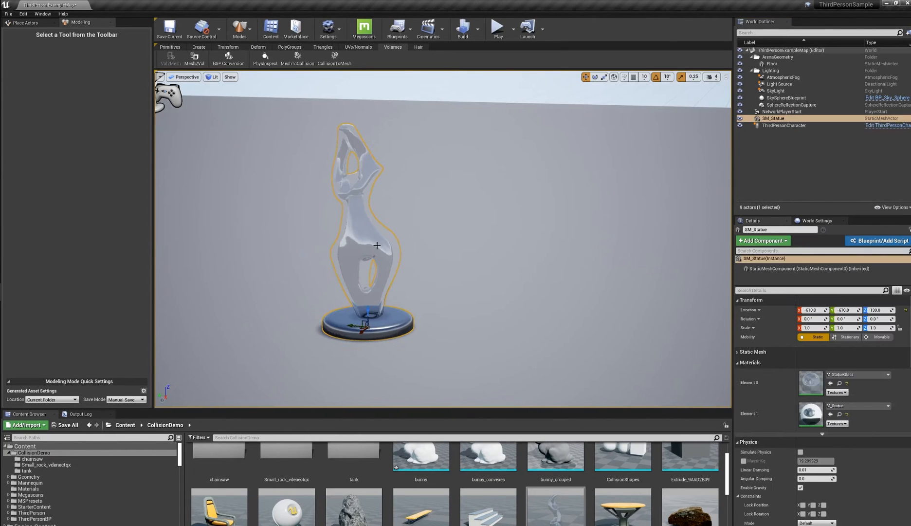
Open SM_Statue in its mesh editor, show its simple collision, and inspect the spheres up close
{"action": "mouse_move", "coordinate": [346, 233]}
{"action": "right_mouse_down", "text": "alt"}
{"action": "mouse_move", "coordinate": [372, 232]}
{"action": "mouse_move", "coordinate": [352, 233]}
{"action": "right_mouse_up", "text": "alt"}
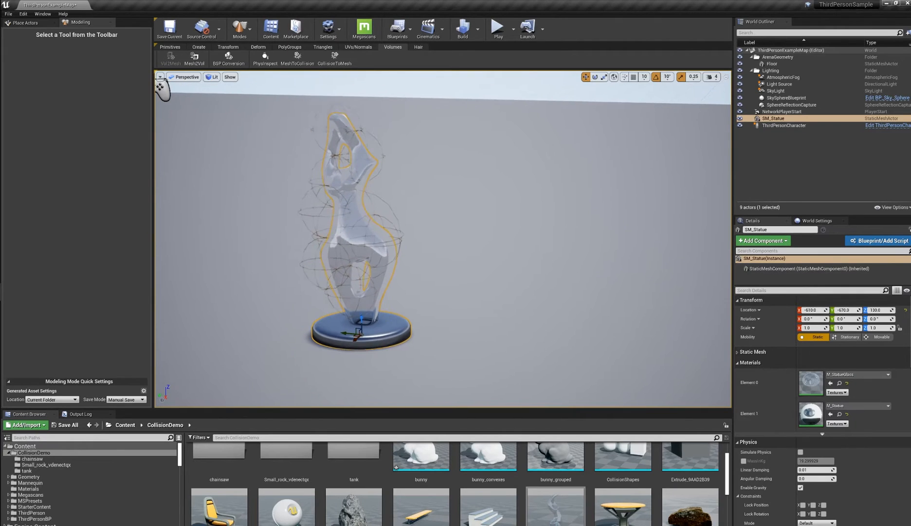
{"action": "right_click", "coordinate": [359, 229]}
{"action": "left_click", "coordinate": [385, 238]}
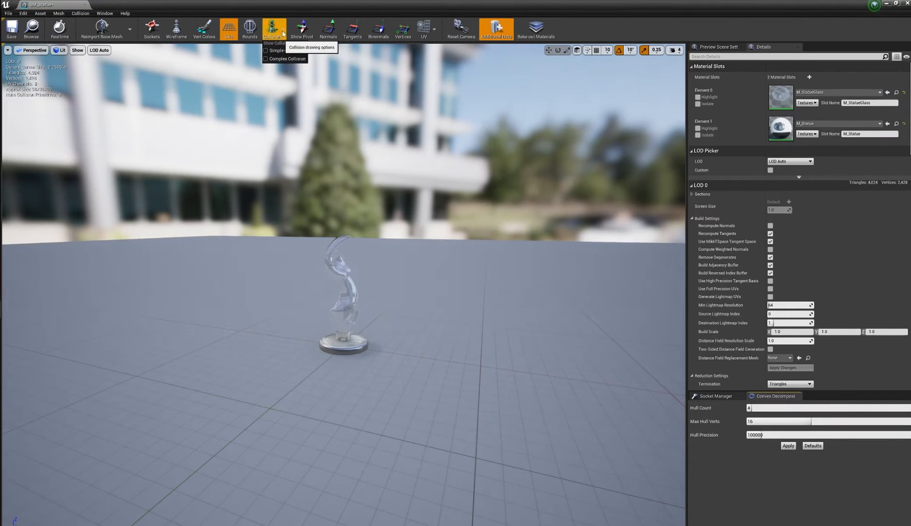
{"action": "left_click", "coordinate": [282, 51]}
{"action": "right_click_drag", "start_coordinate": [336, 219], "coordinate": [380, 219], "text": "alt"}
{"action": "left_click_drag", "start_coordinate": [380, 219], "coordinate": [292, 229], "text": "alt"}
Delete the uppermost collision sphere of SM_Statue, inspect the remaining spheres, and close the mesh editor
{"action": "left_click", "coordinate": [364, 258]}
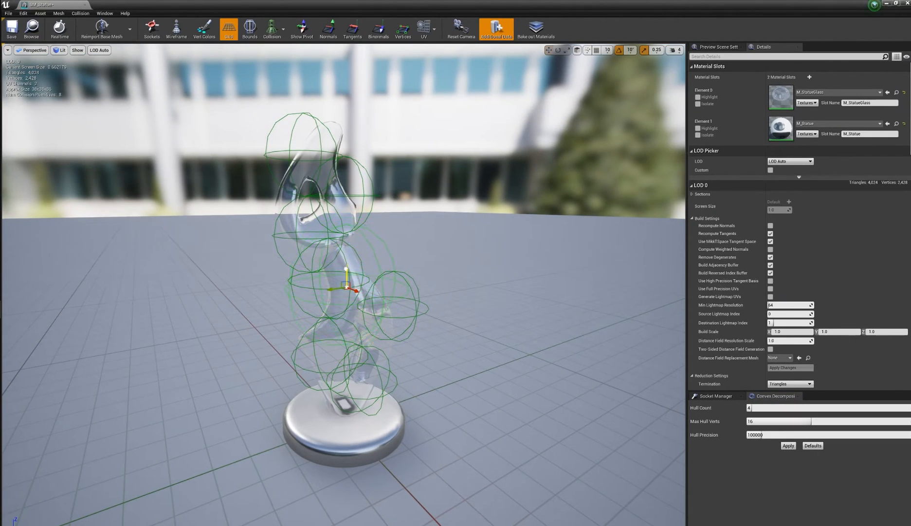
{"action": "key", "text": "w"}
{"action": "left_click", "coordinate": [303, 116]}
{"action": "key", "text": "Delete"}
{"action": "left_click_drag", "start_coordinate": [509, 224], "coordinate": [384, 236], "text": "alt"}
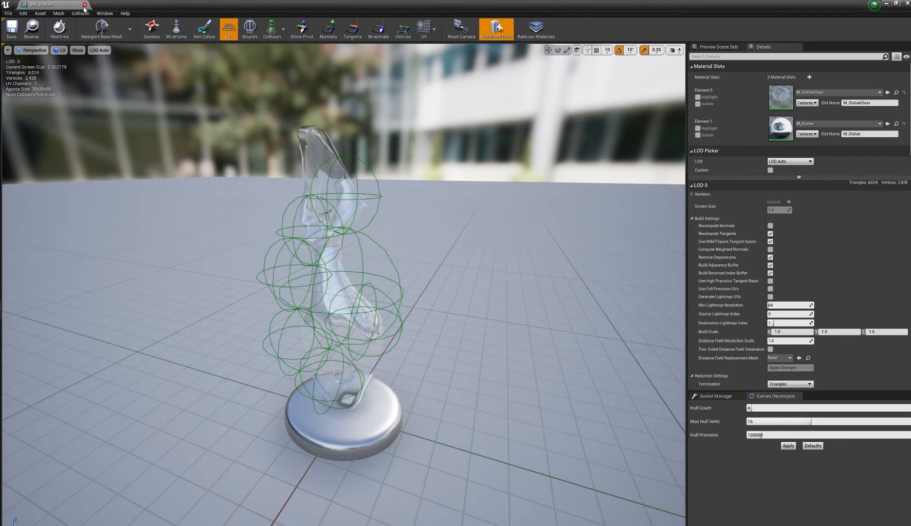
{"action": "left_click_drag", "start_coordinate": [214, 194], "coordinate": [258, 188], "text": "alt"}
{"action": "scroll", "coordinate": [453, 239], "scroll_direction": "down", "scroll_amount": 3}
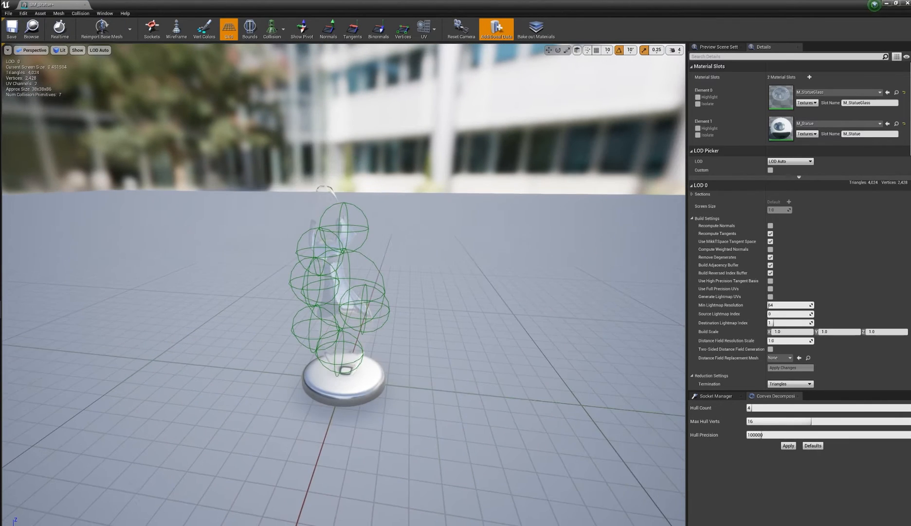
{"action": "scroll", "coordinate": [453, 240], "scroll_direction": "up", "scroll_amount": 1}
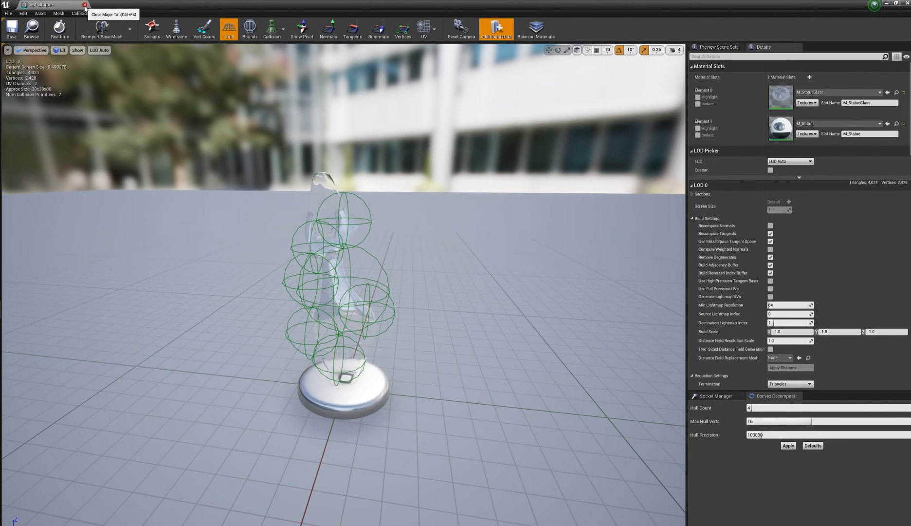
{"action": "left_click", "coordinate": [85, 5]}
Examine SM_Statue in the level from several angles and distances
{"action": "right_click_drag", "start_coordinate": [462, 224], "coordinate": [538, 204]}
{"action": "left_click_drag", "start_coordinate": [532, 209], "coordinate": [516, 183], "text": "alt"}
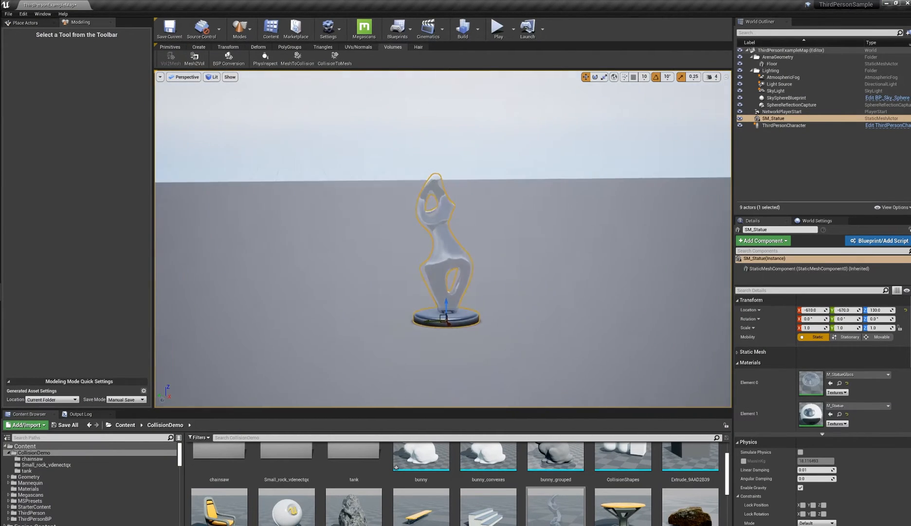
{"action": "scroll", "coordinate": [488, 248], "scroll_direction": "up", "scroll_amount": 4}
{"action": "middle_click_drag", "start_coordinate": [502, 245], "coordinate": [454, 237], "text": "alt"}
{"action": "scroll", "coordinate": [453, 237], "scroll_direction": "down", "scroll_amount": 4}
{"action": "left_click_drag", "start_coordinate": [453, 237], "coordinate": [475, 273], "text": "alt"}
{"action": "left_click_drag", "start_coordinate": [401, 309], "coordinate": [383, 311], "text": "alt"}
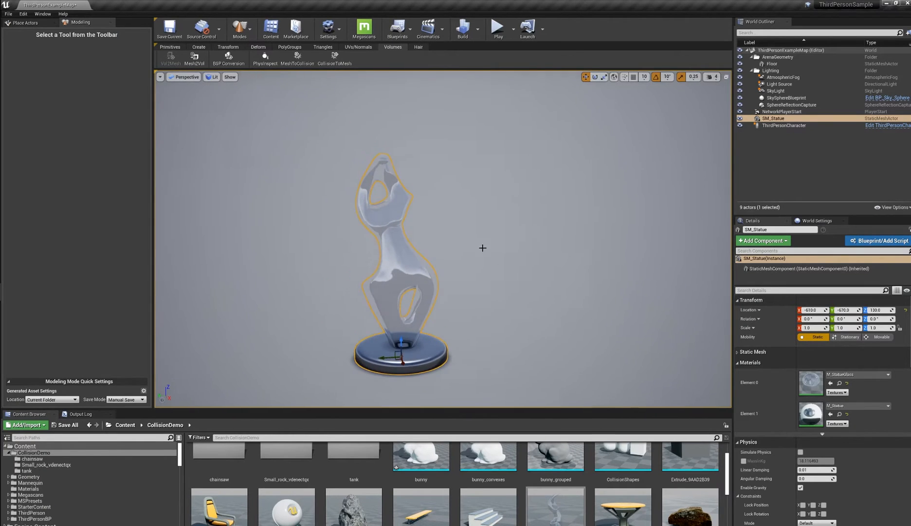
{"action": "left_click_drag", "start_coordinate": [482, 248], "coordinate": [509, 259], "text": "alt"}
{"action": "right_click_drag", "start_coordinate": [369, 158], "coordinate": [322, 158], "text": "alt"}
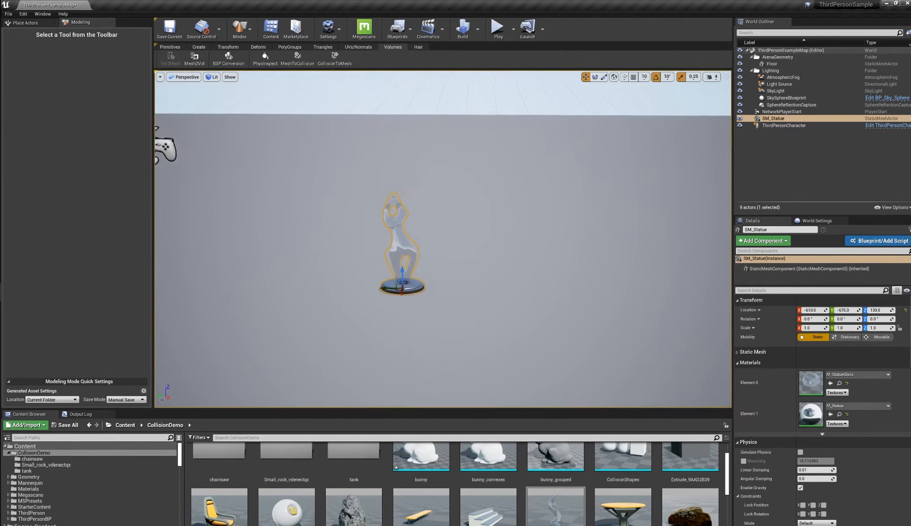
{"action": "left_click_drag", "start_coordinate": [369, 158], "coordinate": [302, 151], "text": "alt"}
{"action": "left_click_drag", "start_coordinate": [463, 210], "coordinate": [503, 232], "text": "alt"}
{"action": "right_click_drag", "start_coordinate": [480, 237], "coordinate": [506, 237], "text": "alt"}
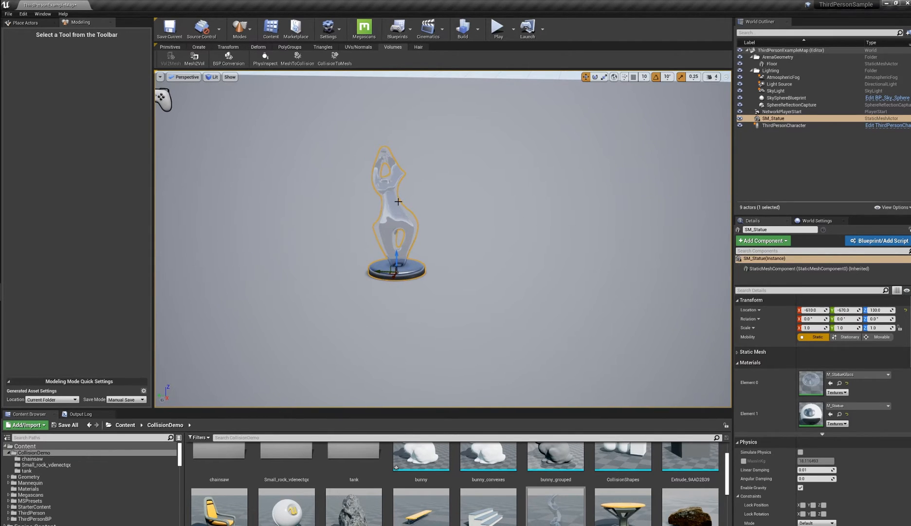
Delete SM_Statue from the level, place SM_Stairs in its stead, and frame it in the view
{"action": "key", "text": "Delete"}
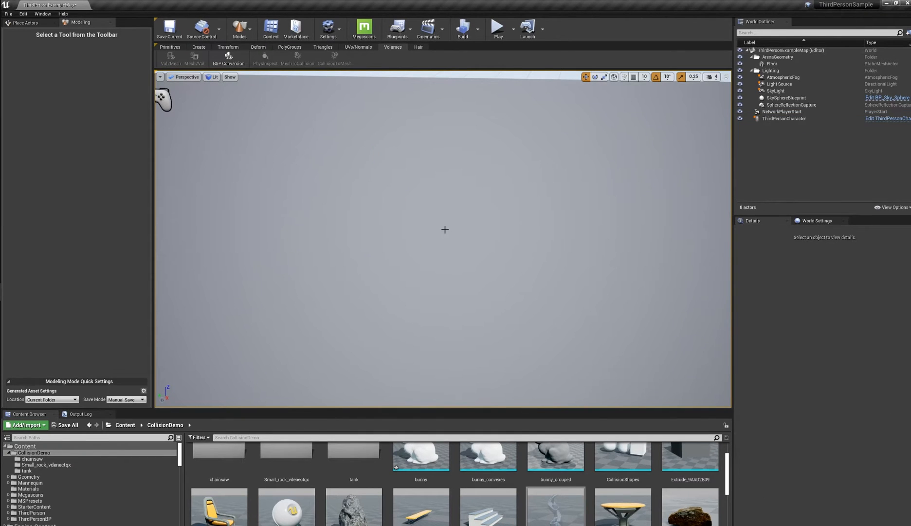
{"action": "scroll", "coordinate": [545, 482], "scroll_direction": "down", "scroll_amount": 2}
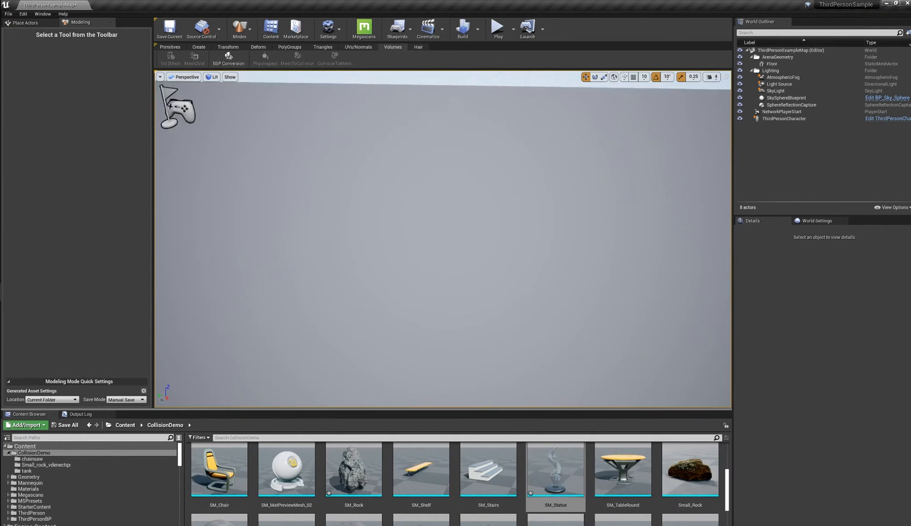
{"action": "left_click", "coordinate": [478, 472]}
{"action": "left_click_drag", "start_coordinate": [477, 472], "coordinate": [397, 280]}
{"action": "key", "text": "f"}
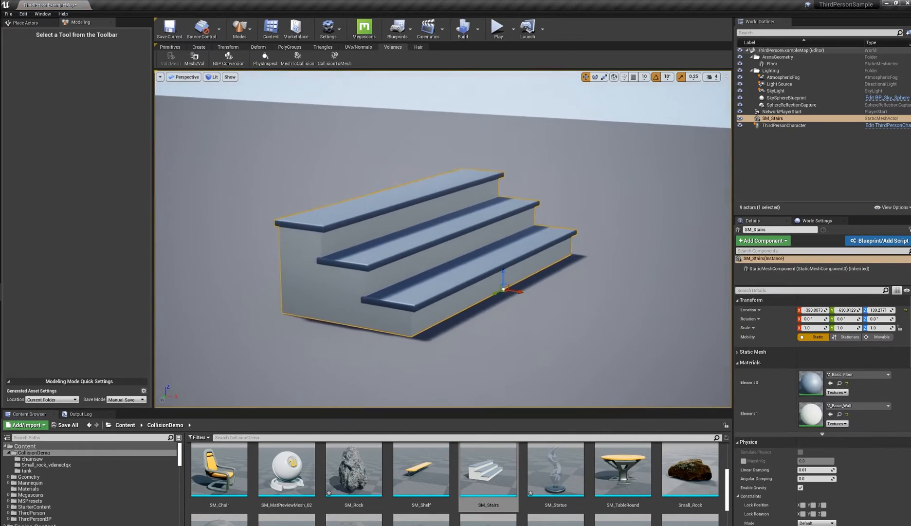
Examine the geometry of SM_Stairs in Brush Wireframe view and return to Lit view
{"action": "key", "text": "alt+1"}
{"action": "scroll", "coordinate": [415, 346], "scroll_direction": "up", "scroll_amount": 4}
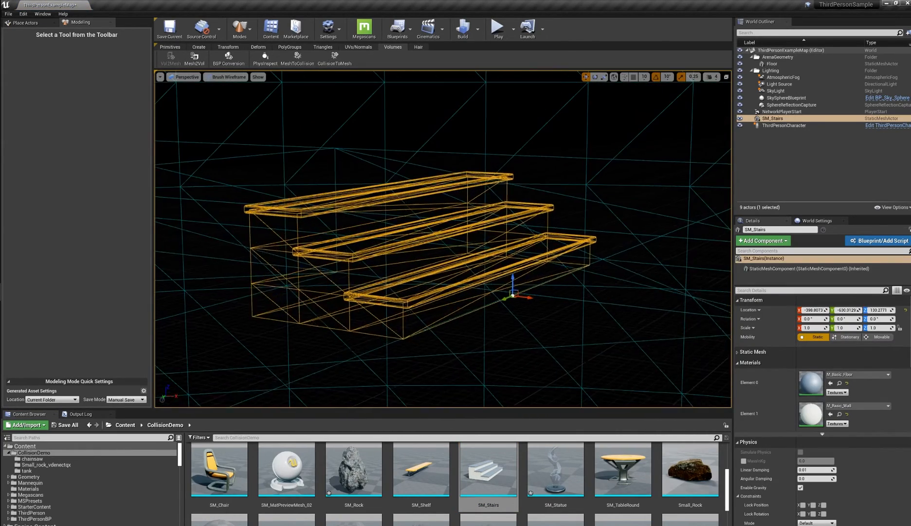
{"action": "key", "text": "alt+4"}
{"action": "scroll", "coordinate": [278, 246], "scroll_direction": "down", "scroll_amount": 5}
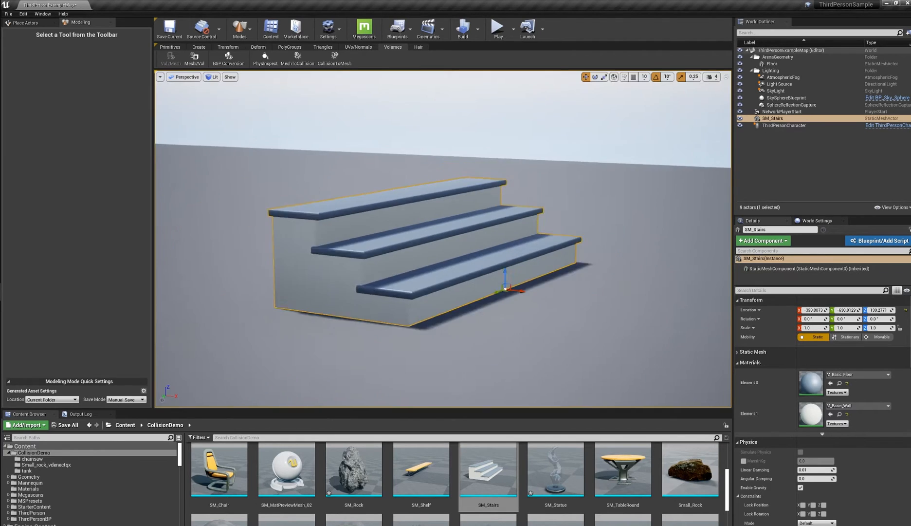
Start MeshToCollision on SM_Stairs with input mode Per Mesh Component and geometry type Aligned Boxes
{"action": "left_click", "coordinate": [302, 58]}
{"action": "left_click", "coordinate": [84, 86]}
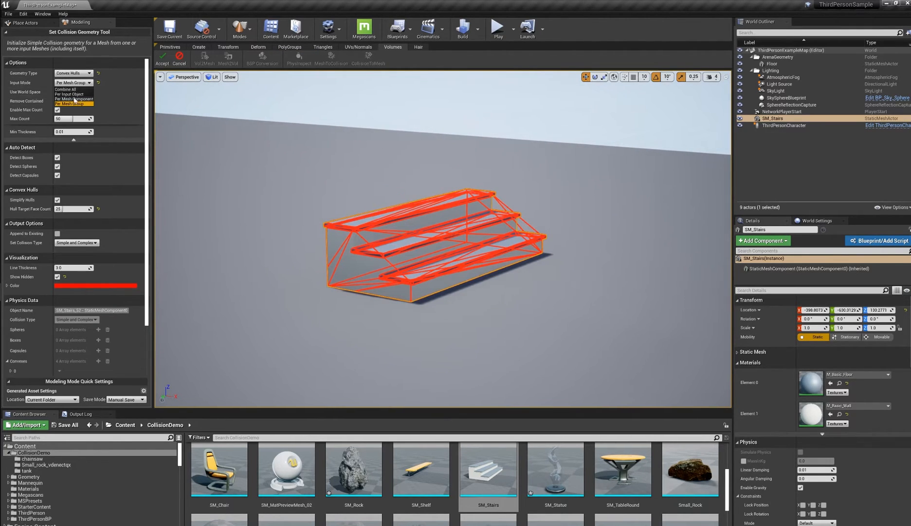
{"action": "left_click", "coordinate": [75, 100]}
{"action": "left_click_drag", "start_coordinate": [383, 194], "coordinate": [419, 157], "text": "alt"}
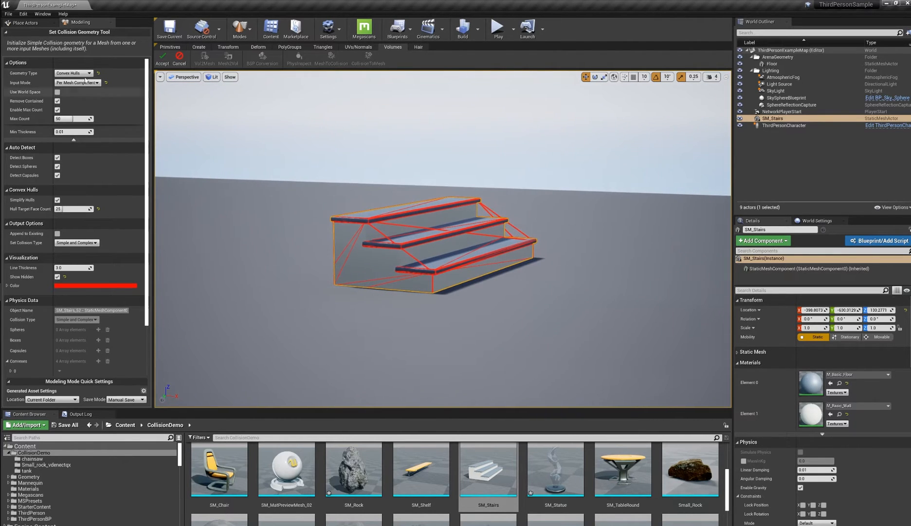
{"action": "left_click", "coordinate": [73, 73]}
{"action": "left_click", "coordinate": [67, 85]}
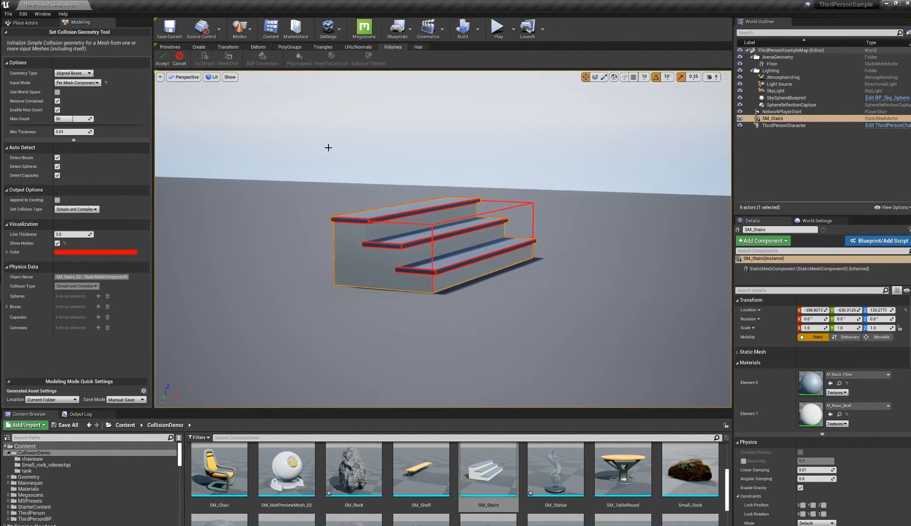
Inspect the aligned box collision preview around the stairs from several angles and accept it
{"action": "left_click_drag", "start_coordinate": [327, 144], "coordinate": [434, 122], "text": "alt"}
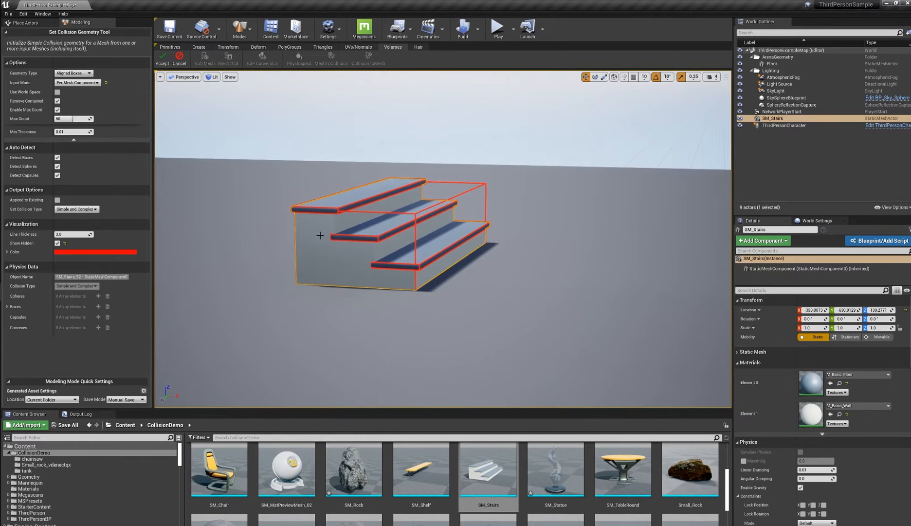
{"action": "left_click_drag", "start_coordinate": [341, 226], "coordinate": [349, 212], "text": "alt"}
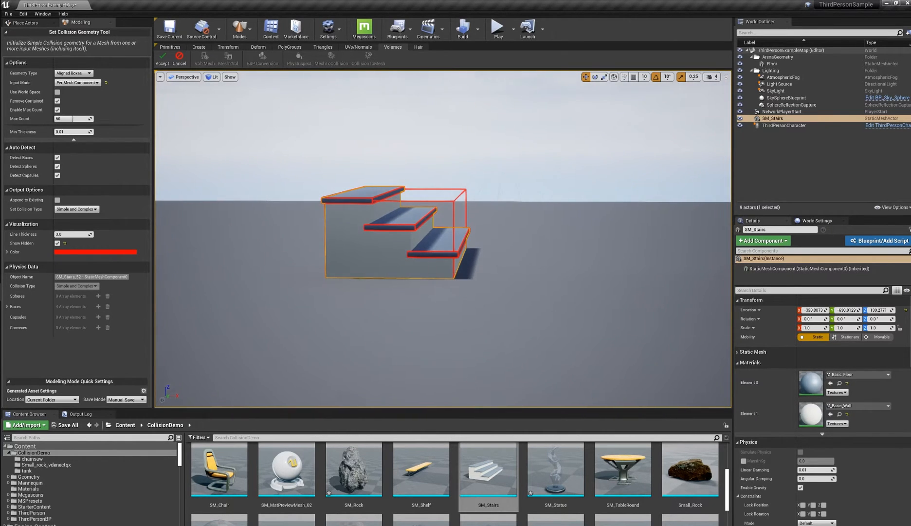
{"action": "left_click_drag", "start_coordinate": [429, 258], "coordinate": [412, 274], "text": "alt"}
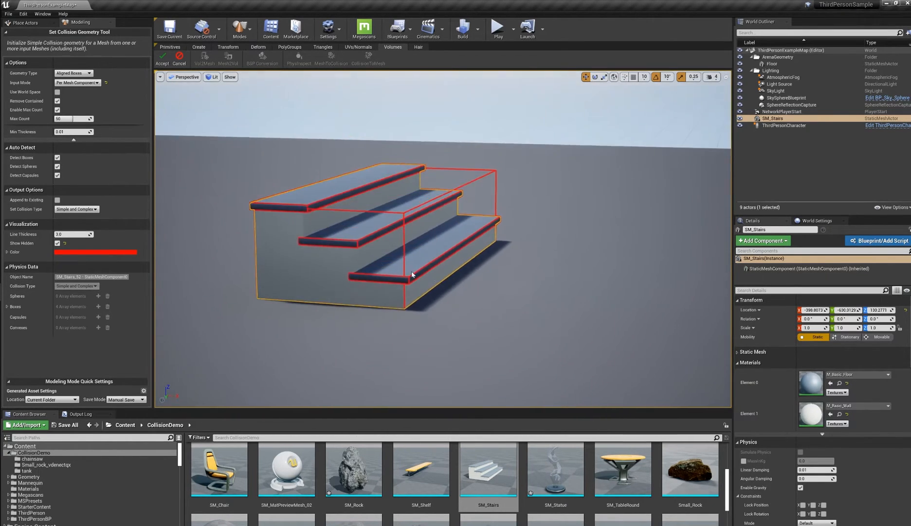
{"action": "left_click_drag", "start_coordinate": [508, 208], "coordinate": [497, 219], "text": "alt"}
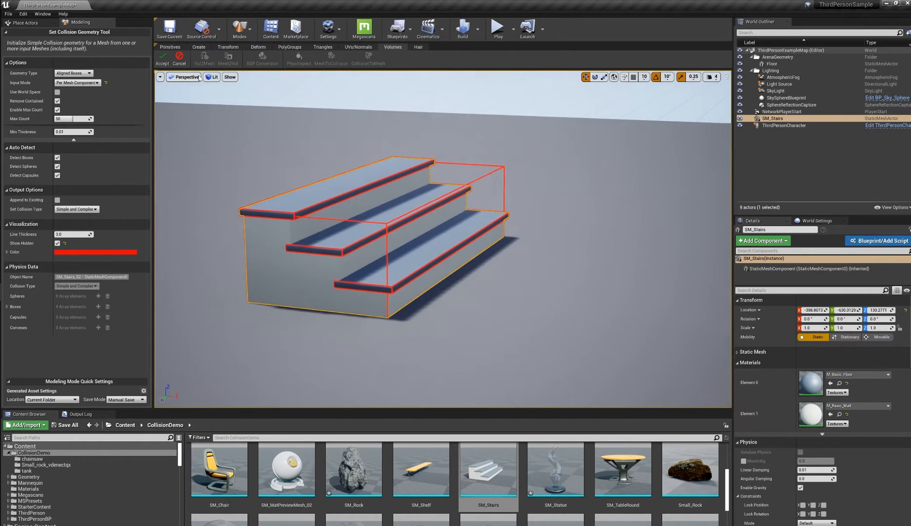
{"action": "left_click", "coordinate": [164, 61]}
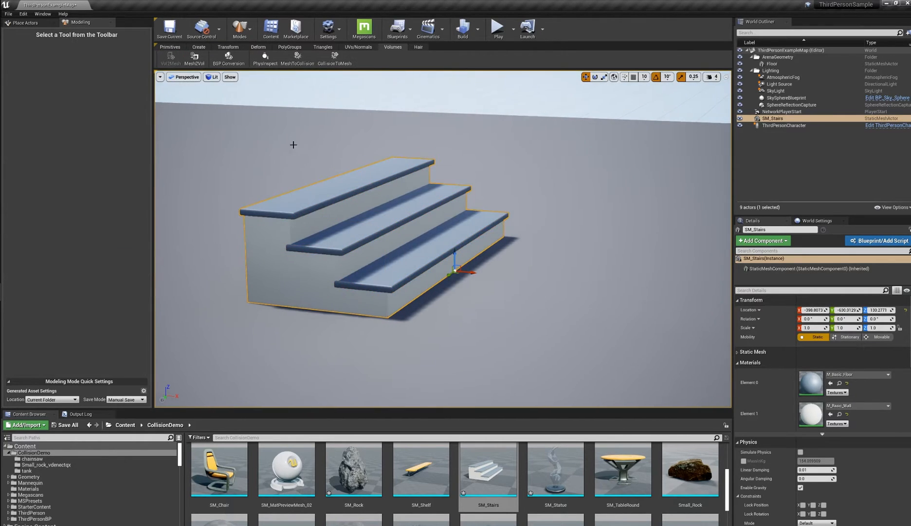
Open SM_Stairs in its mesh editor and show its simple collision
{"action": "right_click", "coordinate": [363, 185]}
{"action": "left_click", "coordinate": [397, 204]}
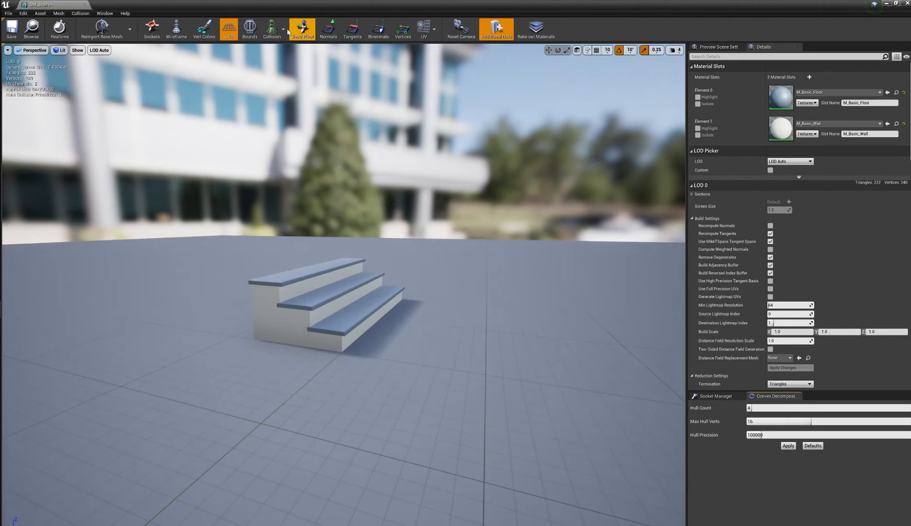
{"action": "left_click", "coordinate": [273, 31]}
{"action": "left_click", "coordinate": [271, 50]}
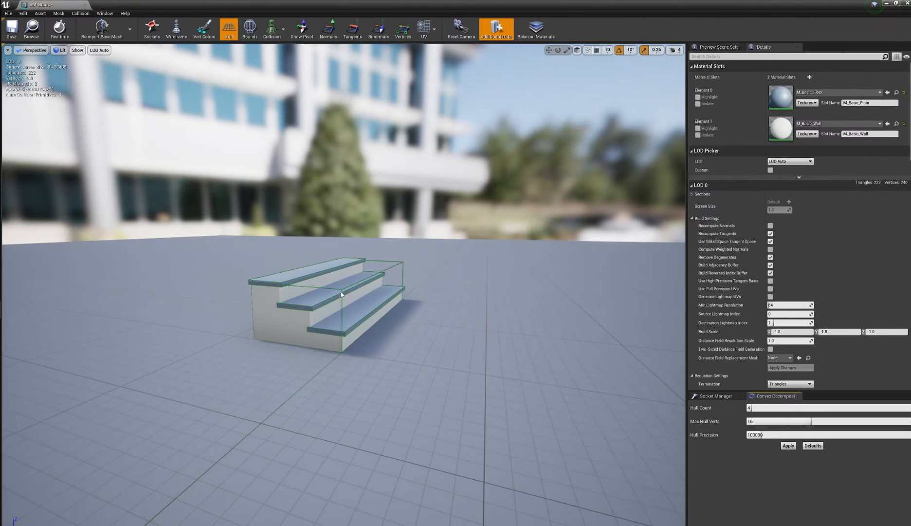
Delete the large collision box enclosing the stair body, keeping the tread boxes, and close the mesh editor
{"action": "left_click", "coordinate": [342, 292]}
{"action": "left_click_drag", "start_coordinate": [437, 358], "coordinate": [321, 319]}
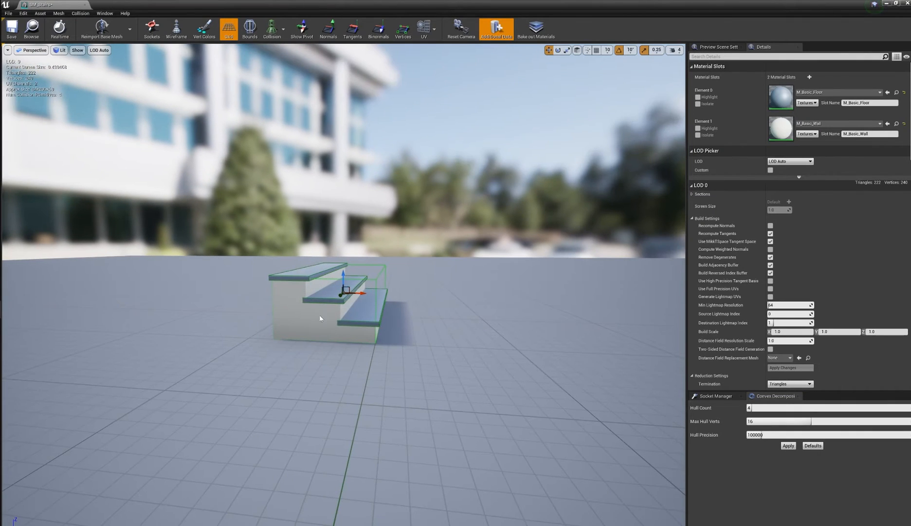
{"action": "left_click", "coordinate": [341, 319]}
{"action": "left_click_drag", "start_coordinate": [416, 301], "coordinate": [389, 311]}
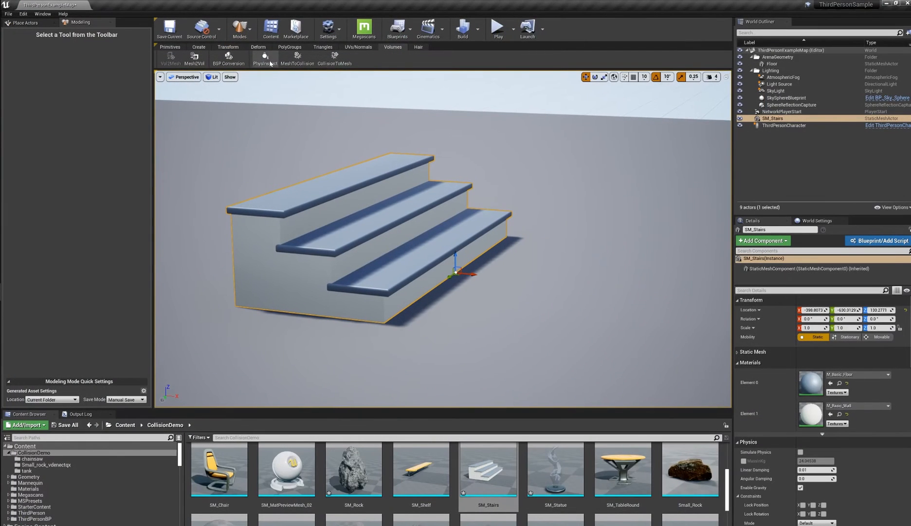
Start the PhysInspect tool on SM_Stairs and examine the collision boxes on the treads
{"action": "left_click", "coordinate": [270, 59]}
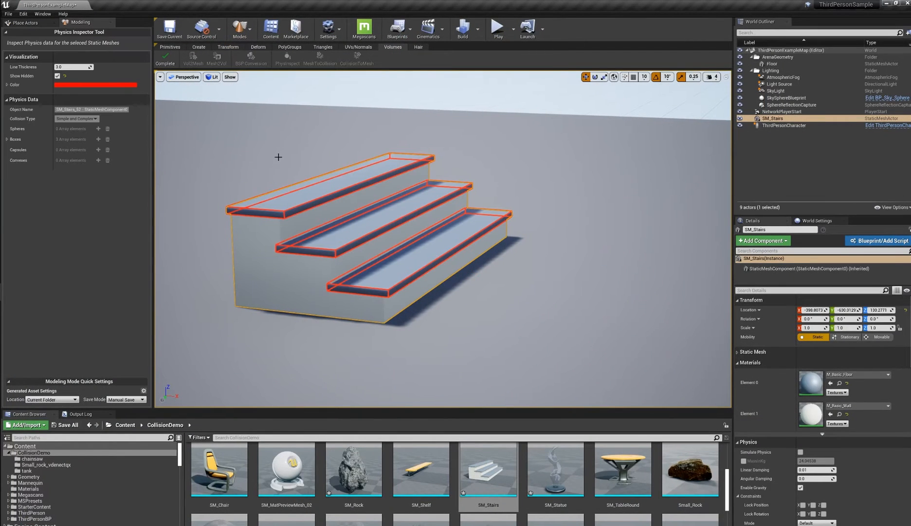
{"action": "left_click_drag", "start_coordinate": [278, 156], "coordinate": [324, 263]}
{"action": "left_click_drag", "start_coordinate": [458, 217], "coordinate": [434, 236]}
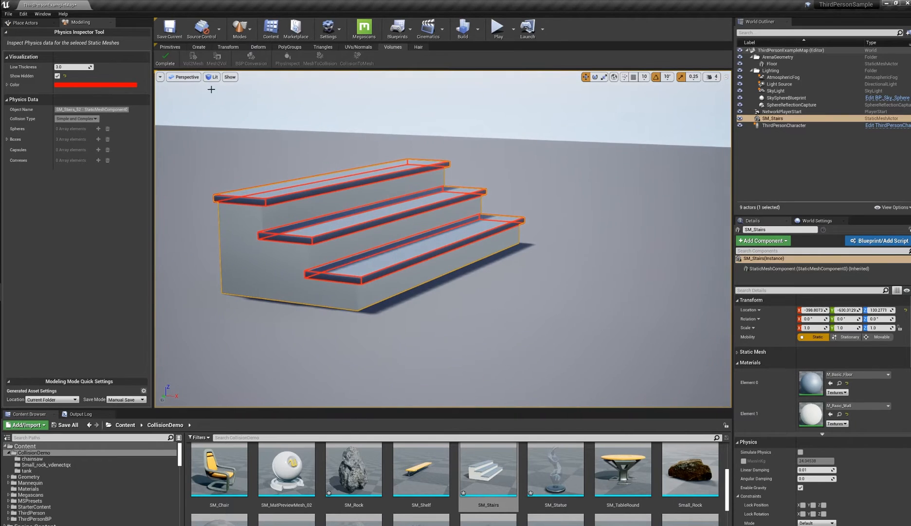
Close the physics inspector, play the level, run the character at the stairs to test their collision, and stop playing
{"action": "left_click", "coordinate": [165, 59]}
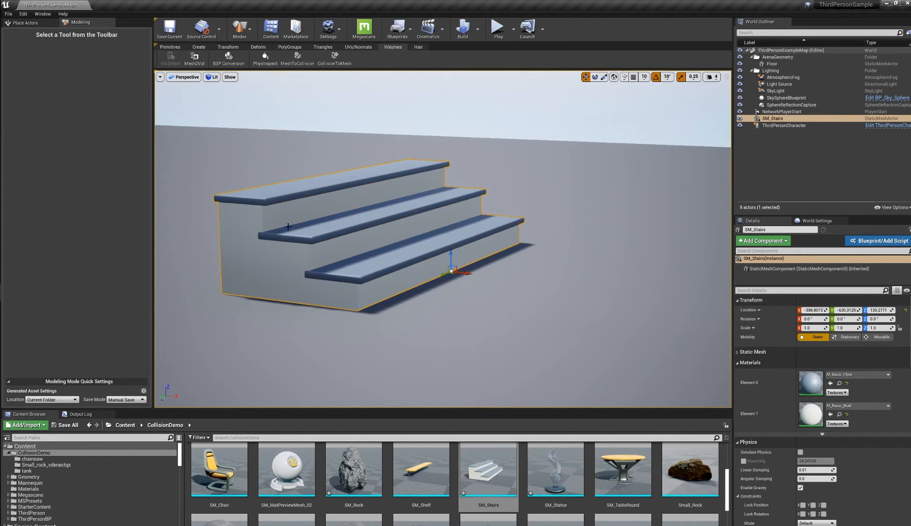
{"action": "left_click", "coordinate": [497, 27]}
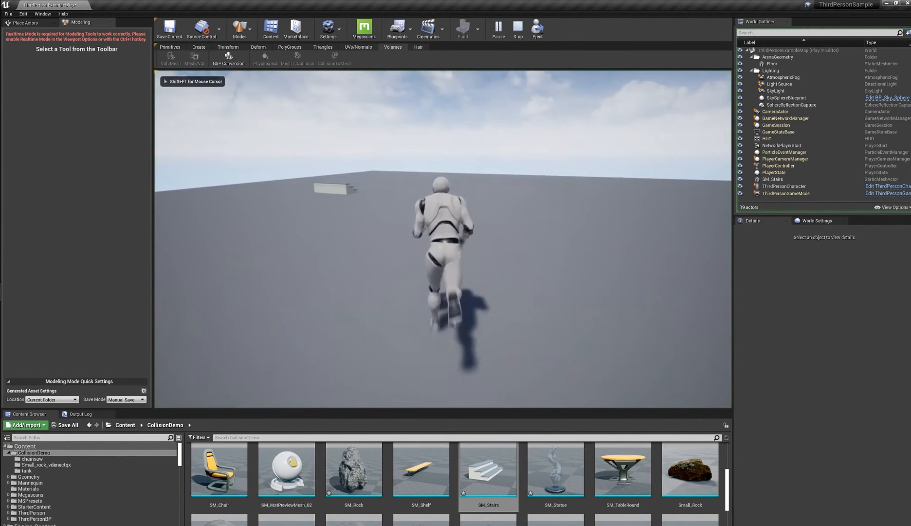
{"action": "key", "text": "w"}
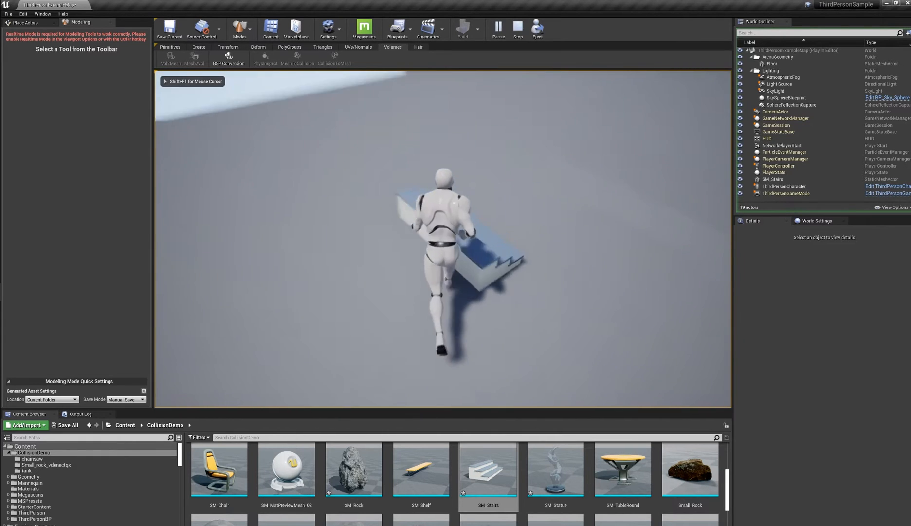
{"action": "key", "text": "w"}
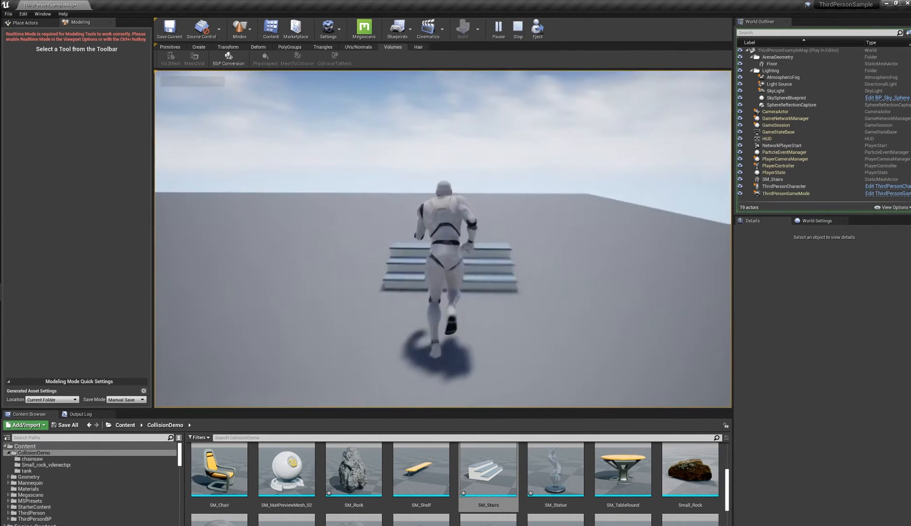
{"action": "key", "text": "w"}
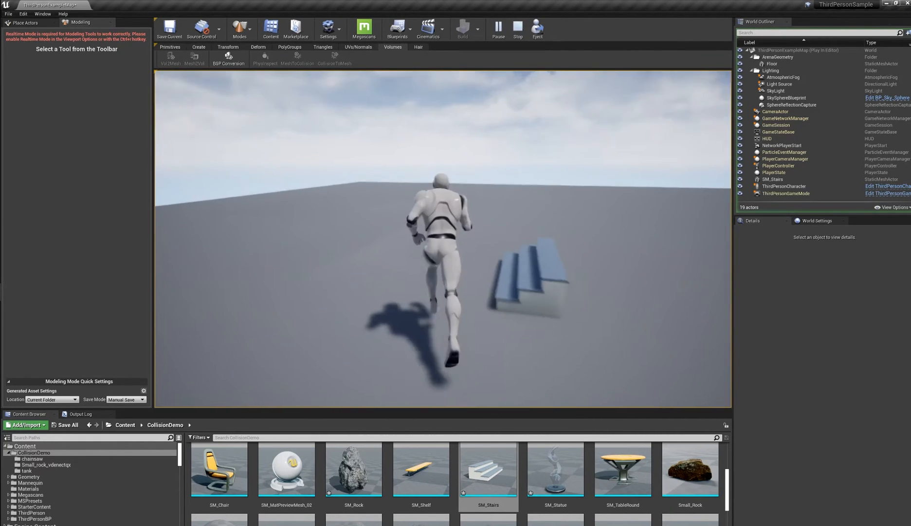
{"action": "key", "text": "w"}
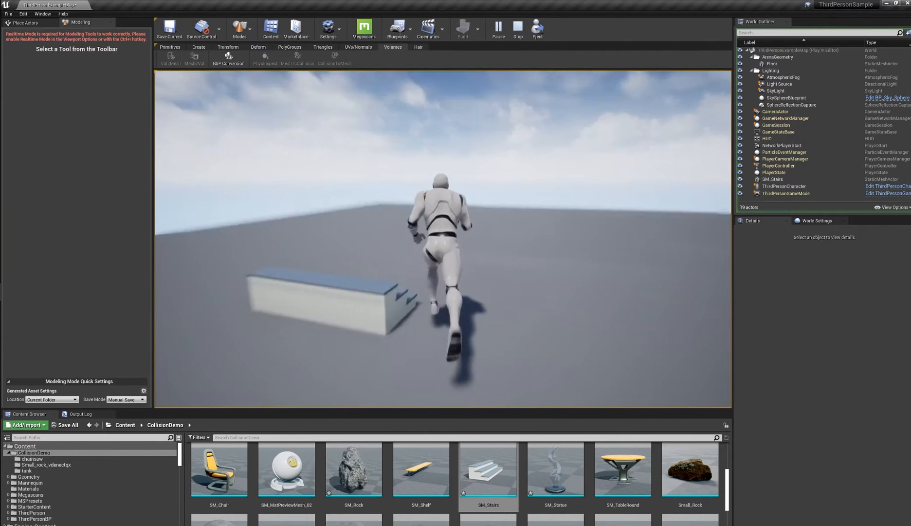
{"action": "key", "text": "w"}
{"action": "key", "text": "Escape"}
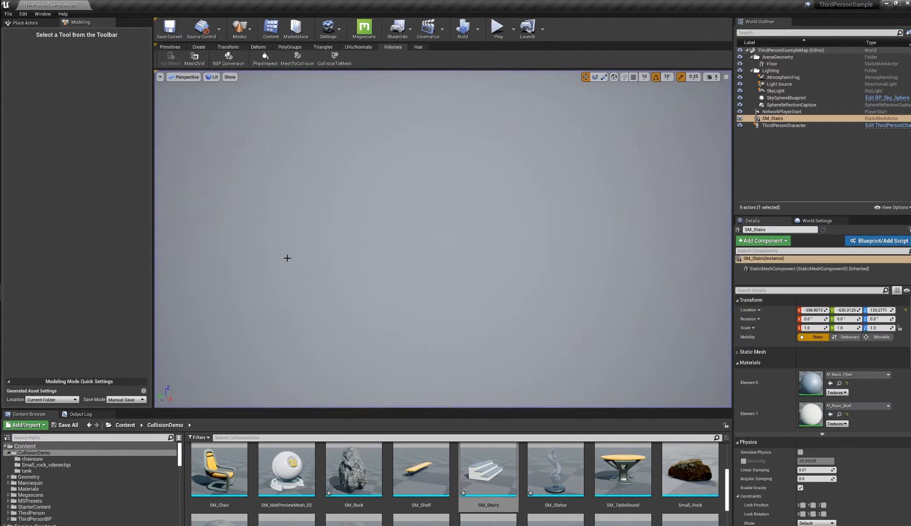
Examine the stairs' stepped side profile from several angles
{"action": "scroll", "coordinate": [378, 285], "scroll_direction": "down", "scroll_amount": 6}
{"action": "left_click_drag", "start_coordinate": [421, 316], "coordinate": [526, 282], "text": "alt"}
{"action": "scroll", "coordinate": [421, 315], "scroll_direction": "up", "scroll_amount": 4}
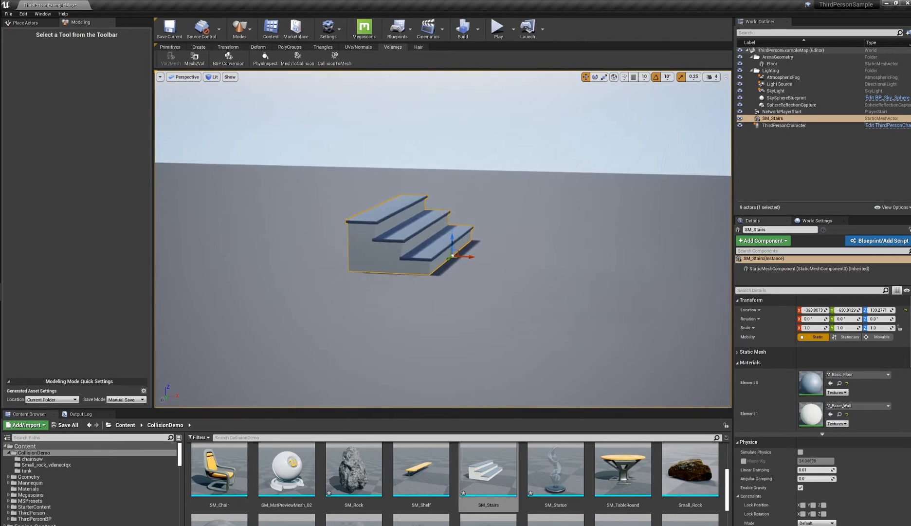
{"action": "right_click_drag", "start_coordinate": [440, 305], "coordinate": [468, 304], "text": "alt"}
{"action": "left_click_drag", "start_coordinate": [440, 304], "coordinate": [389, 271], "text": "alt"}
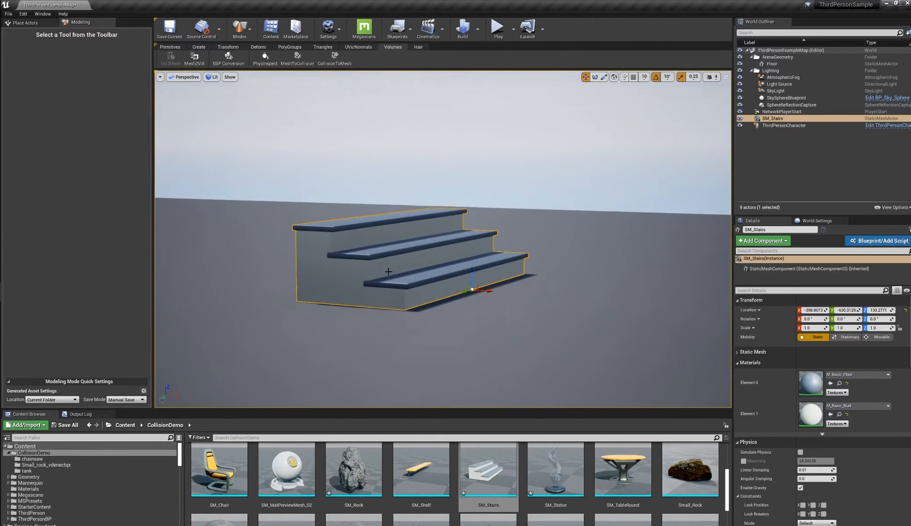
{"action": "left_click_drag", "start_coordinate": [441, 291], "coordinate": [410, 217], "text": "alt"}
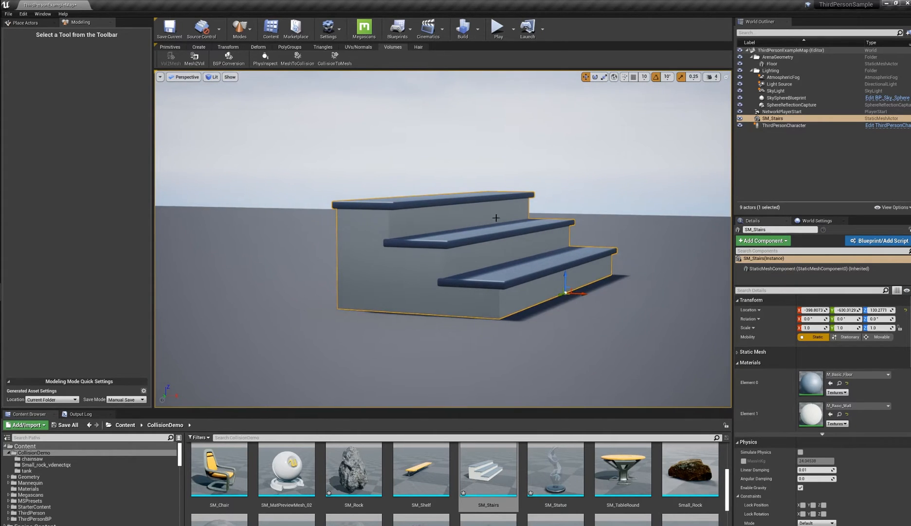
{"action": "left_click_drag", "start_coordinate": [496, 218], "coordinate": [444, 195], "text": "alt"}
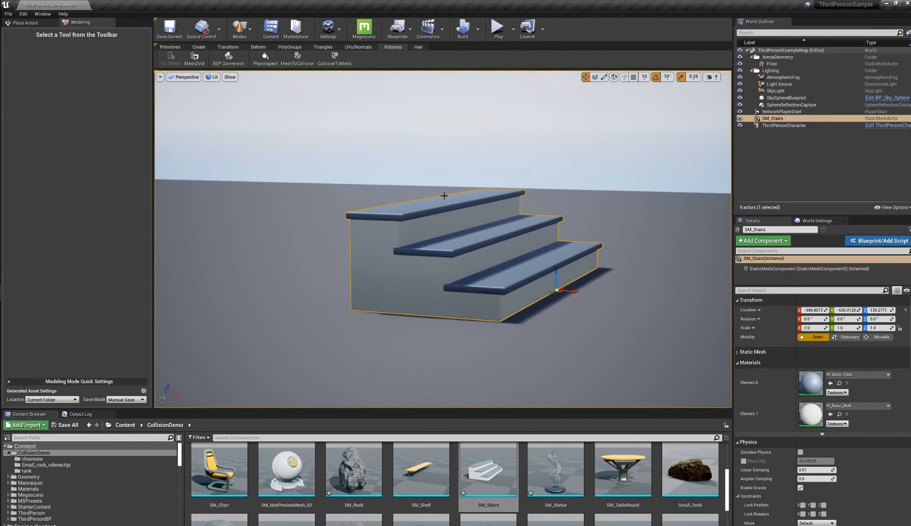
Start the Draw Polygon tool and place its drawing plane on the side face of the stairs
{"action": "left_click", "coordinate": [323, 46]}
{"action": "left_click", "coordinate": [259, 48]}
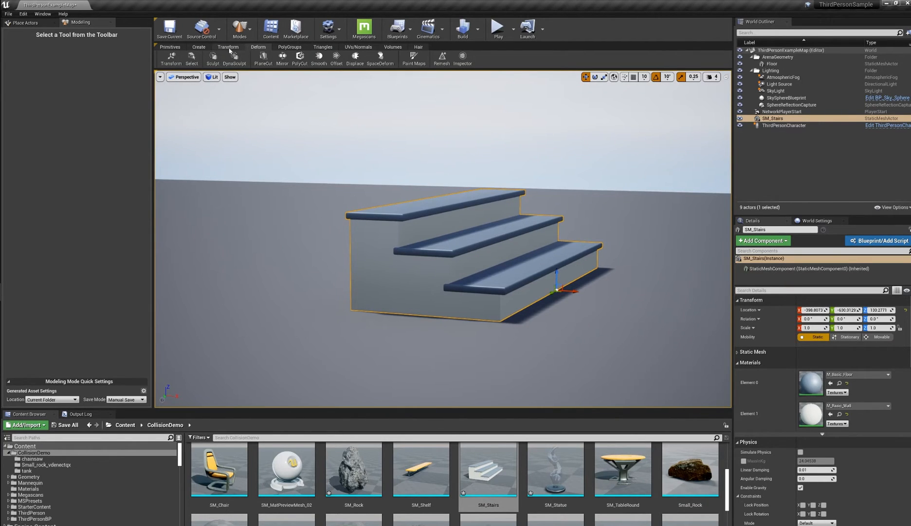
{"action": "left_click", "coordinate": [198, 47]}
{"action": "left_click", "coordinate": [236, 58]}
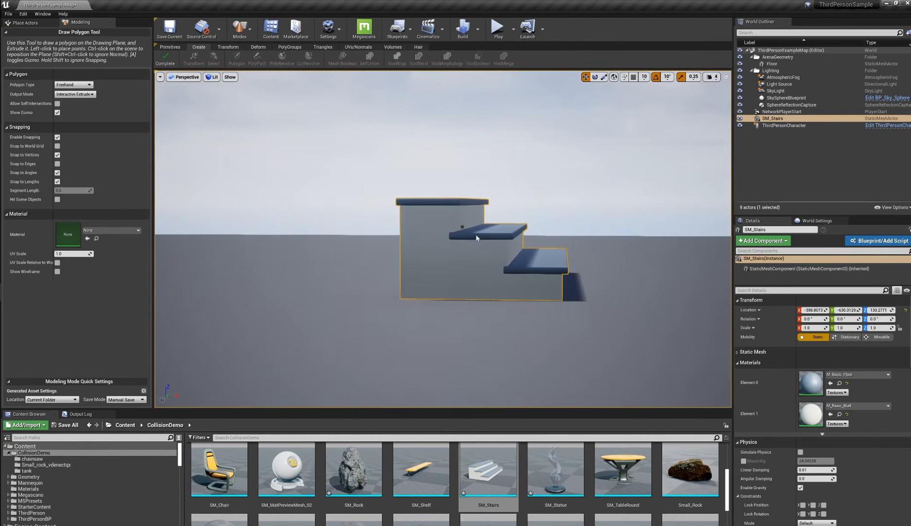
{"action": "left_click_drag", "start_coordinate": [477, 238], "coordinate": [395, 295], "text": "alt"}
{"action": "scroll", "coordinate": [519, 326], "scroll_direction": "down", "scroll_amount": 8}
{"action": "scroll", "coordinate": [445, 275], "scroll_direction": "up", "scroll_amount": 8}
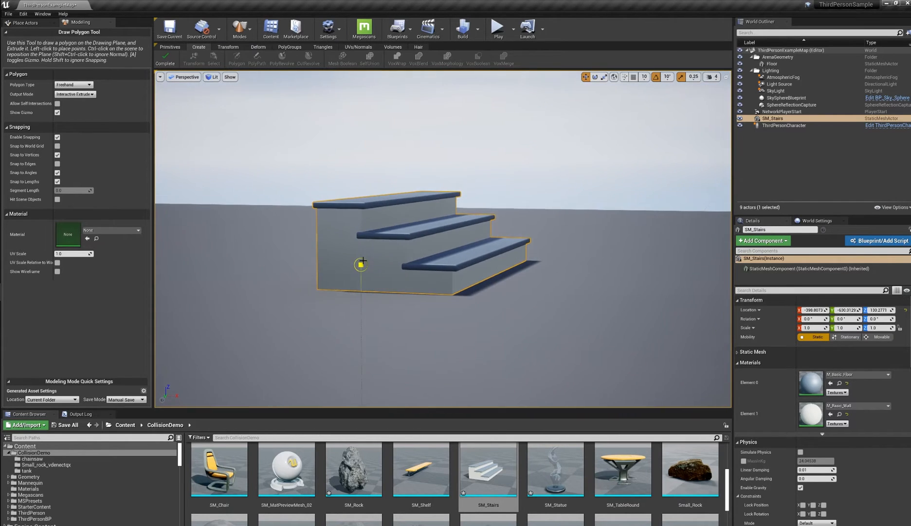
{"action": "left_click", "coordinate": [378, 256], "text": "ctrl"}
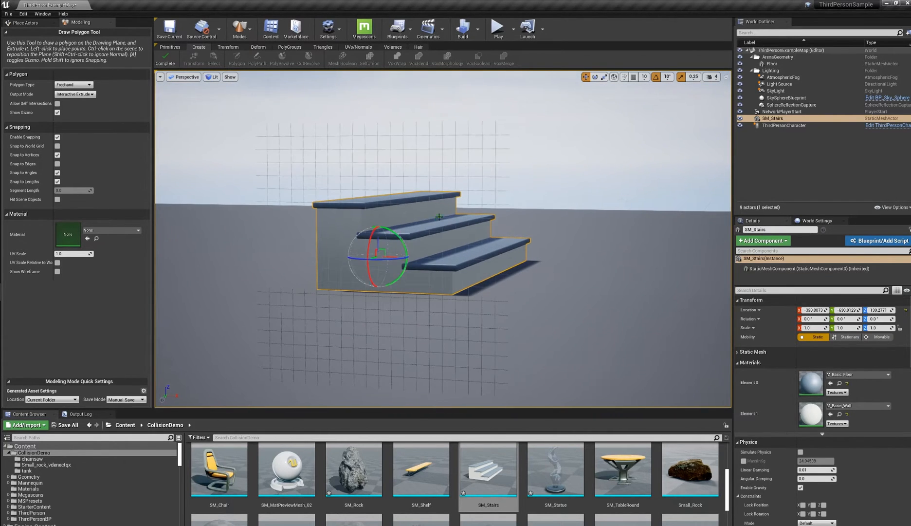
With Snap to Angles off, draw a closed ramp-shaped profile around the stairs' side, following its corners and sloping over the treads
{"action": "left_click_drag", "start_coordinate": [439, 210], "coordinate": [483, 205], "text": "alt"}
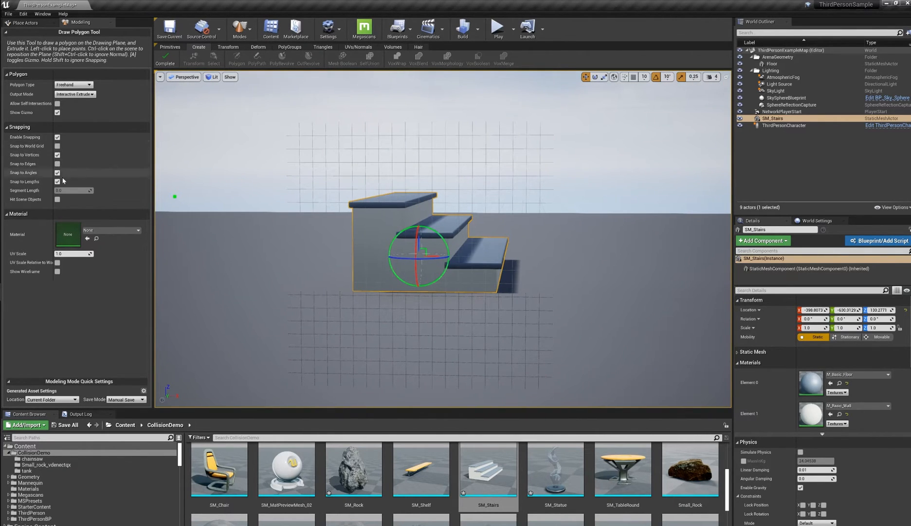
{"action": "scroll", "coordinate": [353, 230], "scroll_direction": "up", "scroll_amount": 4}
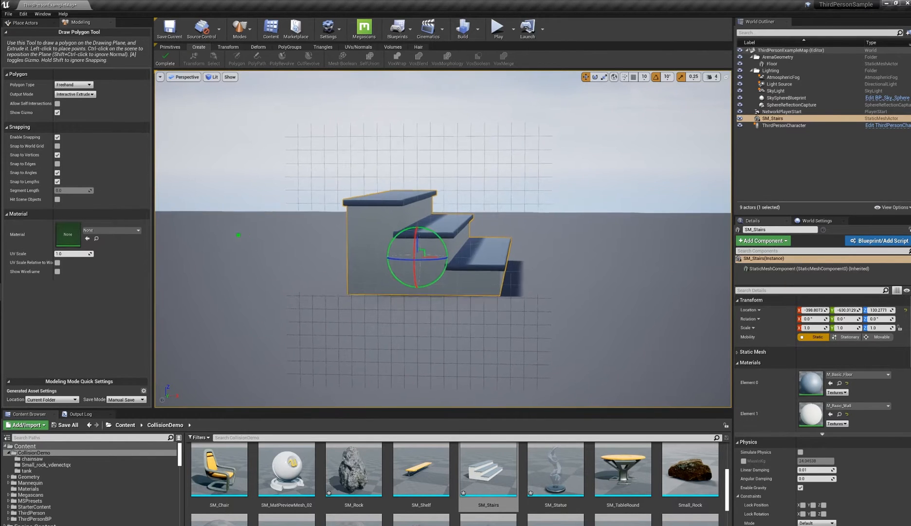
{"action": "left_click_drag", "start_coordinate": [371, 230], "coordinate": [363, 241], "text": "alt"}
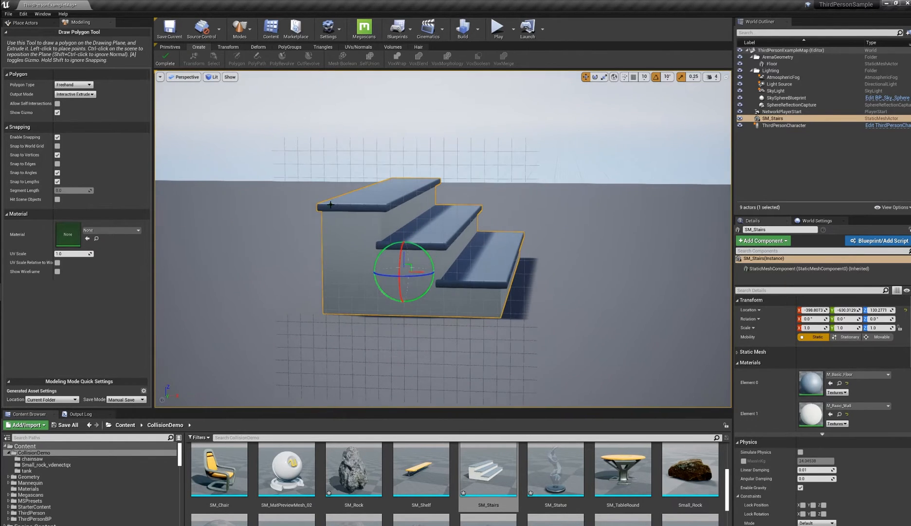
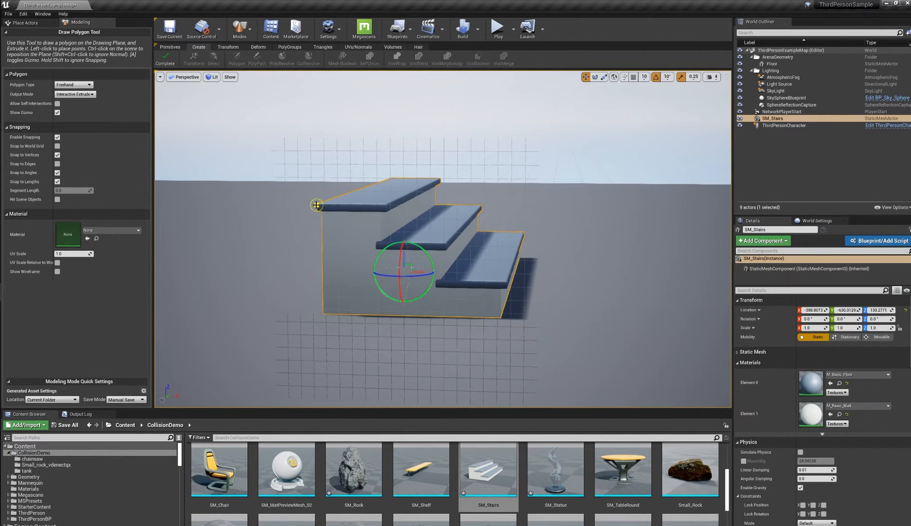
{"action": "left_click", "coordinate": [323, 312]}
{"action": "left_click_drag", "start_coordinate": [501, 317], "coordinate": [447, 352], "text": "alt"}
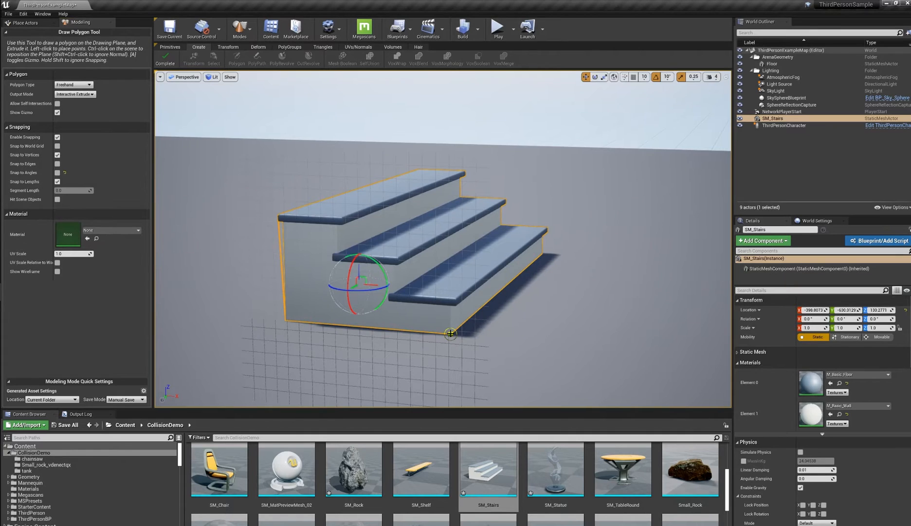
{"action": "left_click_drag", "start_coordinate": [451, 333], "coordinate": [459, 284], "text": "alt"}
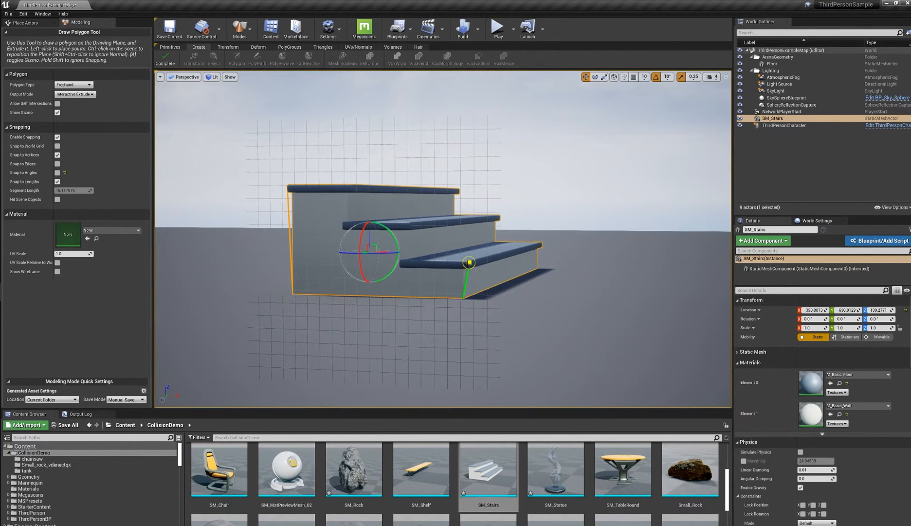
{"action": "left_click_drag", "start_coordinate": [469, 263], "coordinate": [458, 226], "text": "alt"}
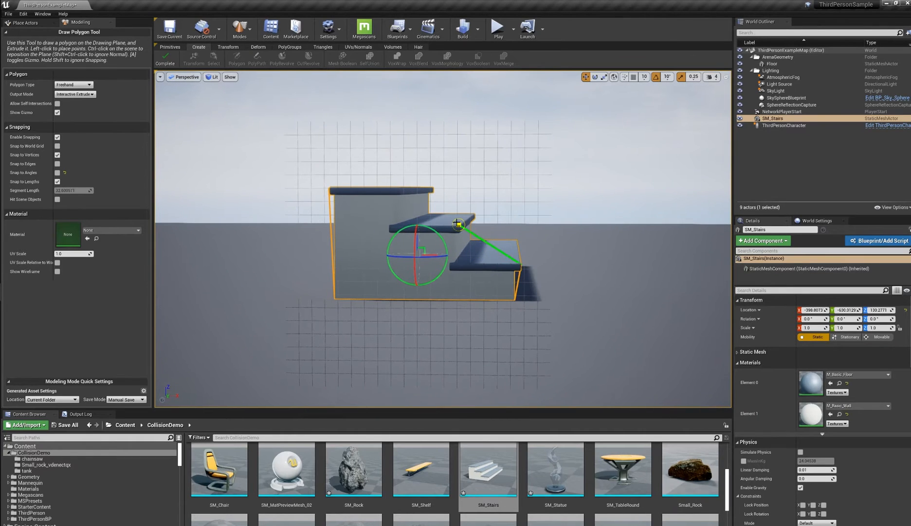
{"action": "left_click", "coordinate": [458, 224]}
{"action": "left_click", "coordinate": [330, 188]}
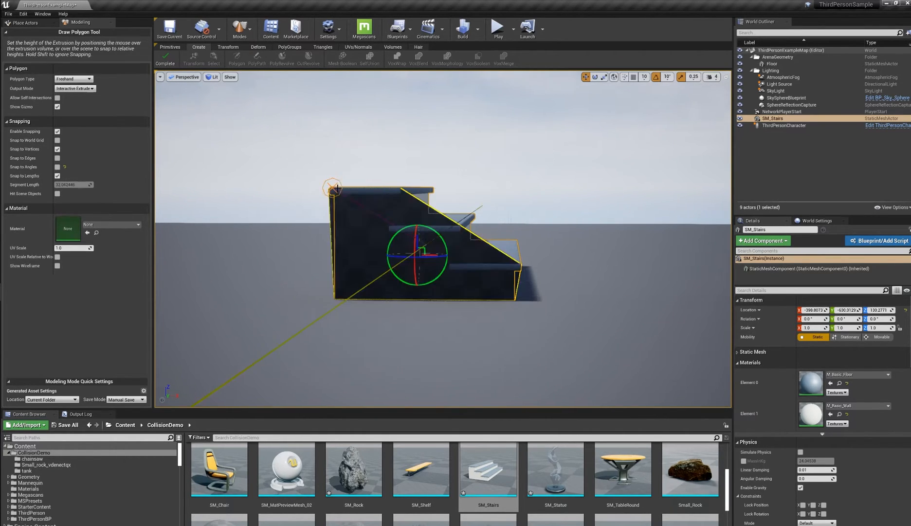
Extrude the ramp profile across the full width of the stairs and complete the Draw Polygon tool
{"action": "left_click_drag", "start_coordinate": [330, 188], "coordinate": [202, 192], "text": "alt"}
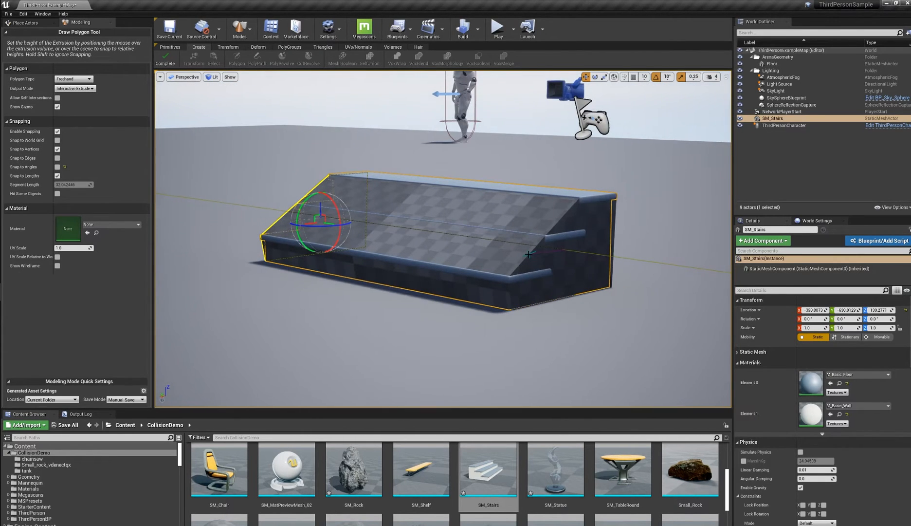
{"action": "left_click", "coordinate": [529, 253]}
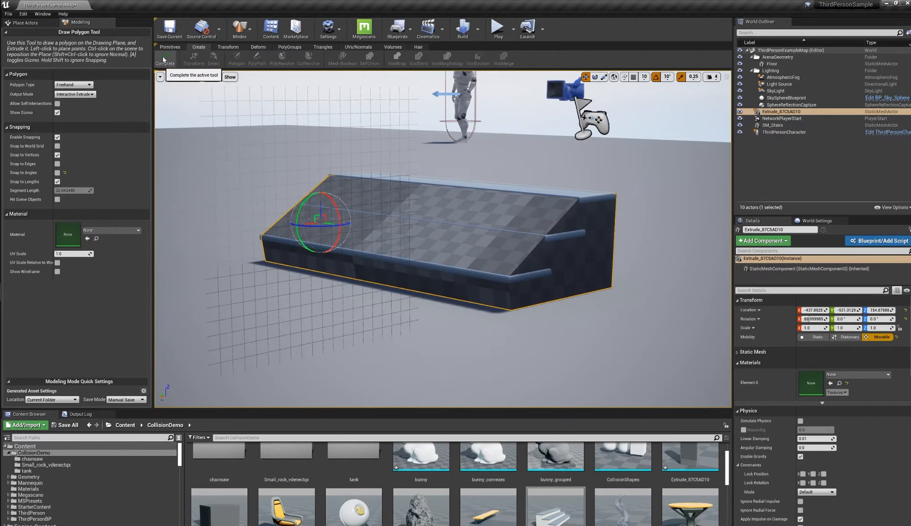
{"action": "left_click", "coordinate": [163, 59]}
Add SM_Stairs to the selection after the extruded ramp and start the Set Collision Geometry tool on both
{"action": "right_click_drag", "start_coordinate": [368, 198], "coordinate": [567, 244], "text": "alt"}
{"action": "left_click_drag", "start_coordinate": [567, 244], "coordinate": [506, 292], "text": "alt"}
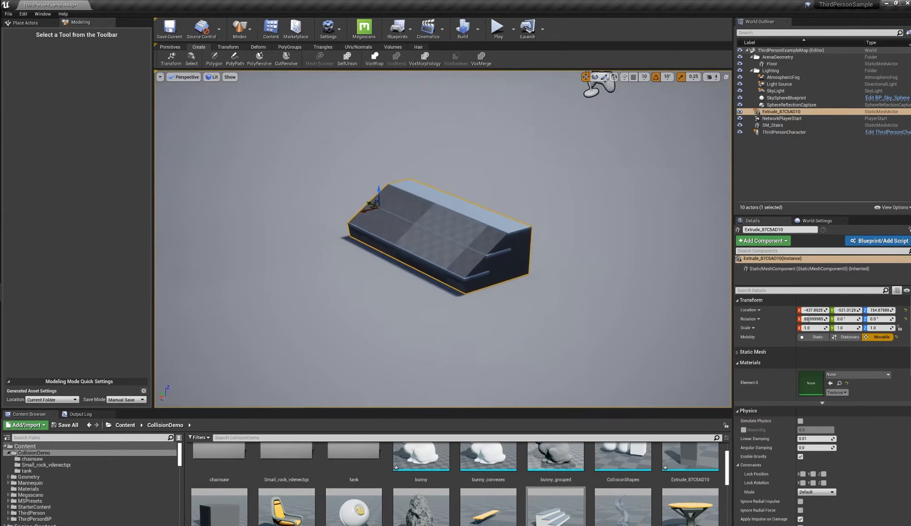
{"action": "right_click_drag", "start_coordinate": [507, 292], "coordinate": [337, 191], "text": "alt"}
{"action": "left_click_drag", "start_coordinate": [597, 258], "coordinate": [589, 262], "text": "alt"}
{"action": "left_click_drag", "start_coordinate": [497, 204], "coordinate": [518, 183], "text": "alt"}
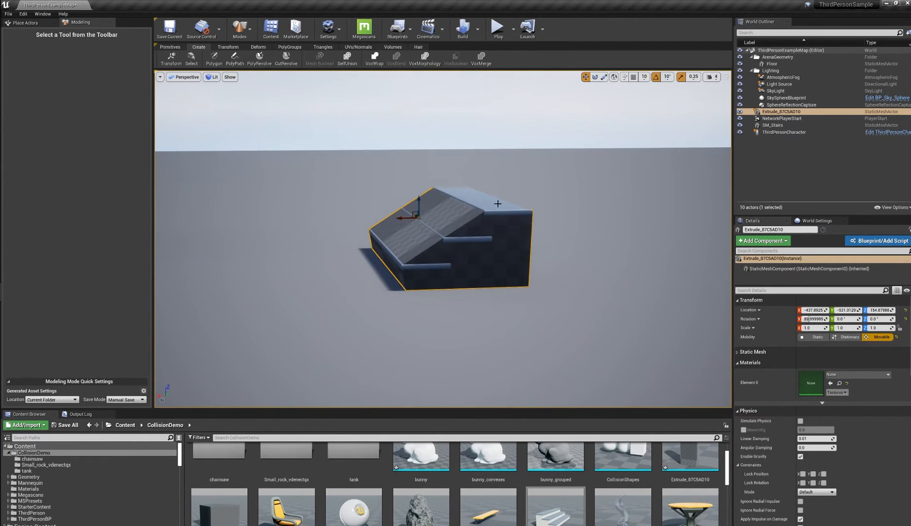
{"action": "left_click_drag", "start_coordinate": [482, 208], "coordinate": [475, 185], "text": "alt"}
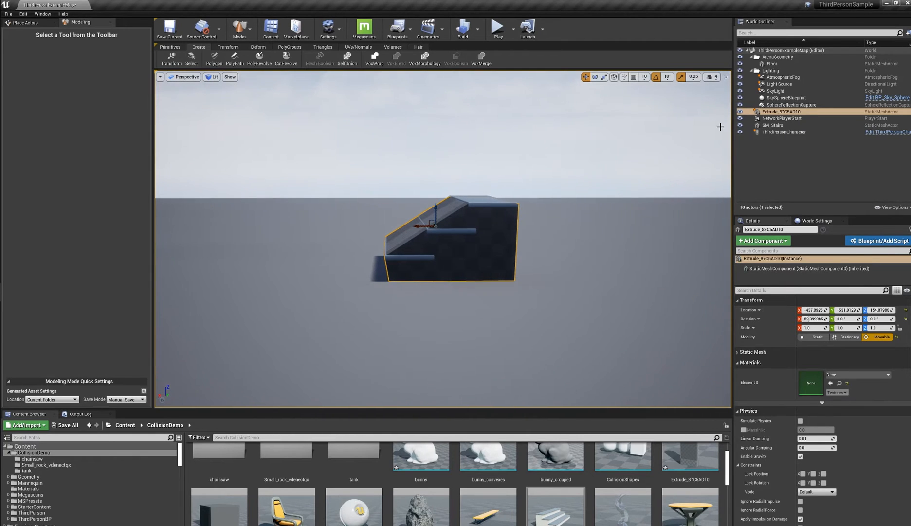
{"action": "left_click", "coordinate": [773, 125], "text": "ctrl"}
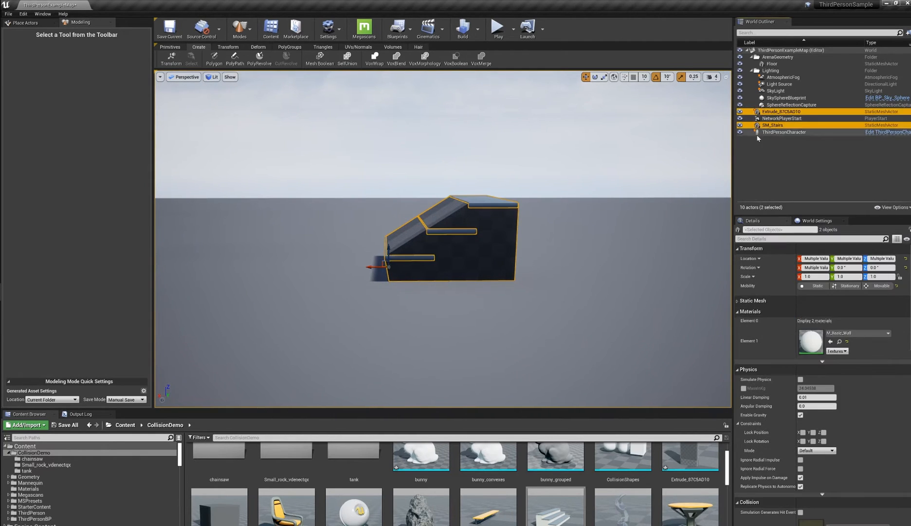
{"action": "key", "text": "f"}
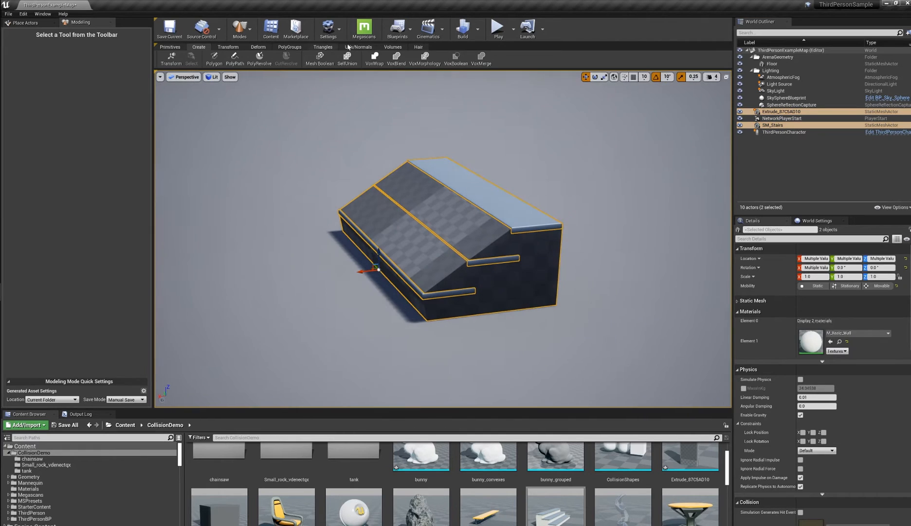
{"action": "left_click", "coordinate": [396, 48]}
{"action": "left_click", "coordinate": [298, 57]}
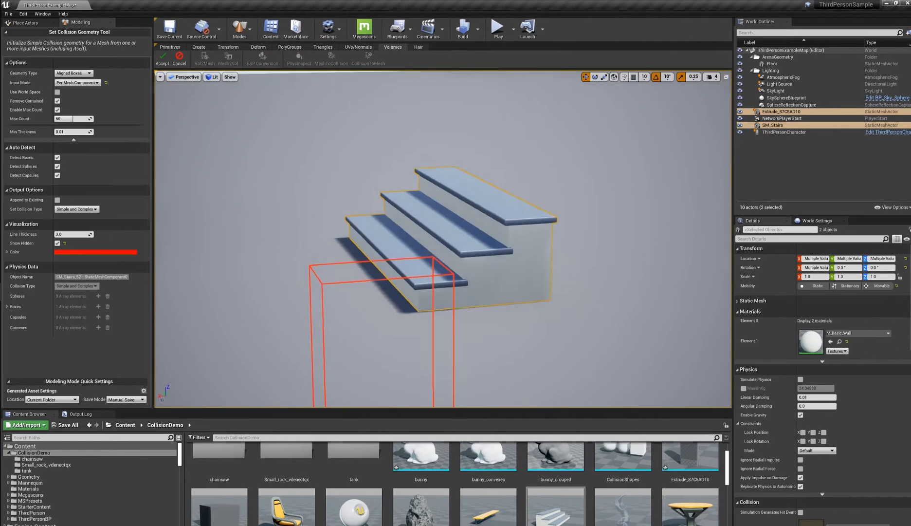
Turn on Use World Space so the generated collision box lines up with the stairs
{"action": "right_click_drag", "start_coordinate": [443, 238], "coordinate": [506, 283]}
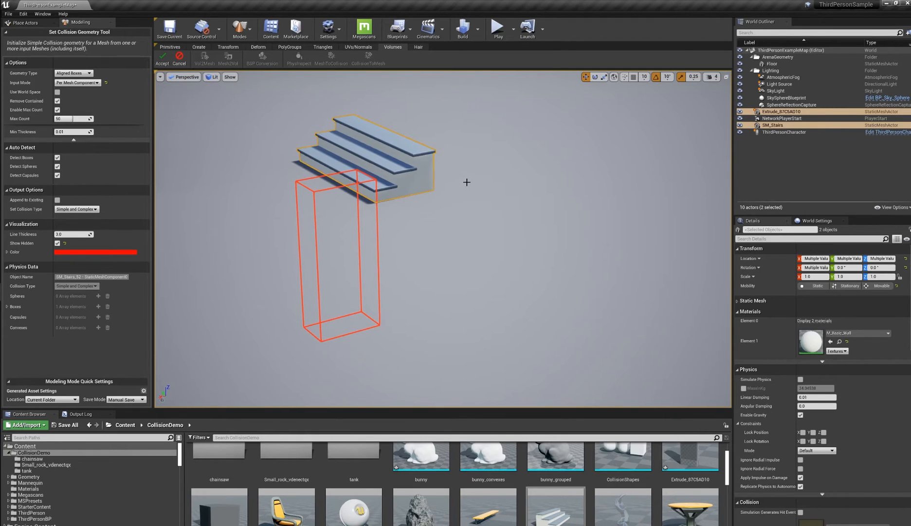
{"action": "left_click", "coordinate": [58, 92]}
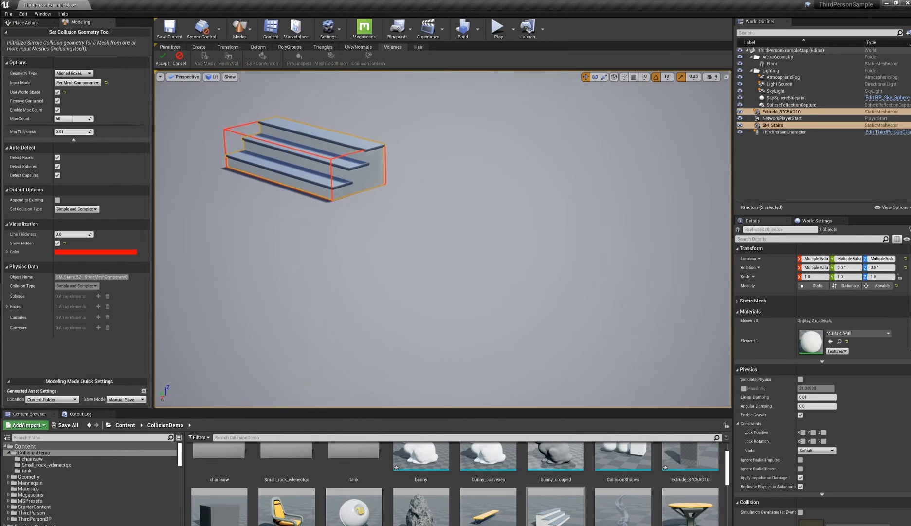
{"action": "scroll", "coordinate": [298, 192], "scroll_direction": "up", "scroll_amount": 4}
{"action": "left_click_drag", "start_coordinate": [299, 191], "coordinate": [298, 190], "text": "alt"}
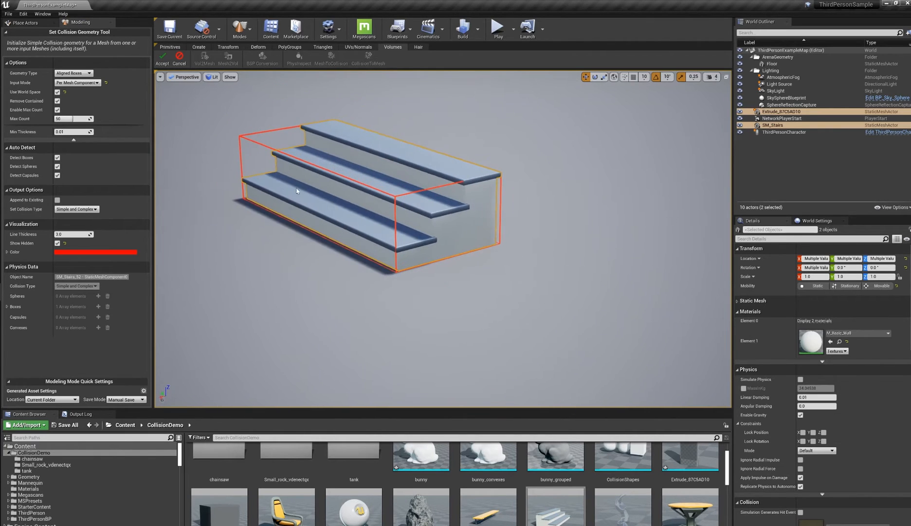
{"action": "left_click_drag", "start_coordinate": [367, 178], "coordinate": [367, 178], "text": "alt"}
Set the collision geometry type to Swept Hulls and inspect the generated hull around the stairs
{"action": "left_click", "coordinate": [73, 73]}
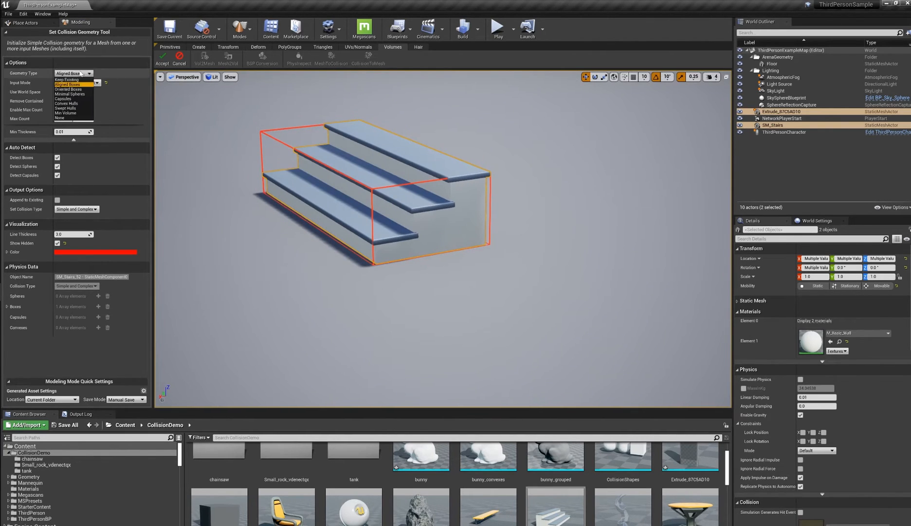
{"action": "left_click", "coordinate": [70, 108]}
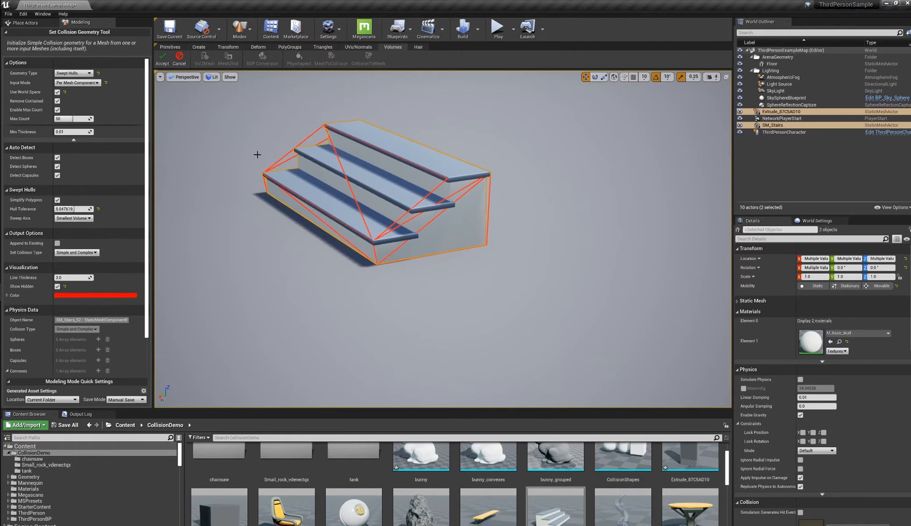
{"action": "left_click_drag", "start_coordinate": [258, 154], "coordinate": [258, 154], "text": "alt"}
{"action": "left_click_drag", "start_coordinate": [450, 191], "coordinate": [449, 192], "text": "alt"}
{"action": "left_click_drag", "start_coordinate": [530, 152], "coordinate": [530, 152], "text": "alt"}
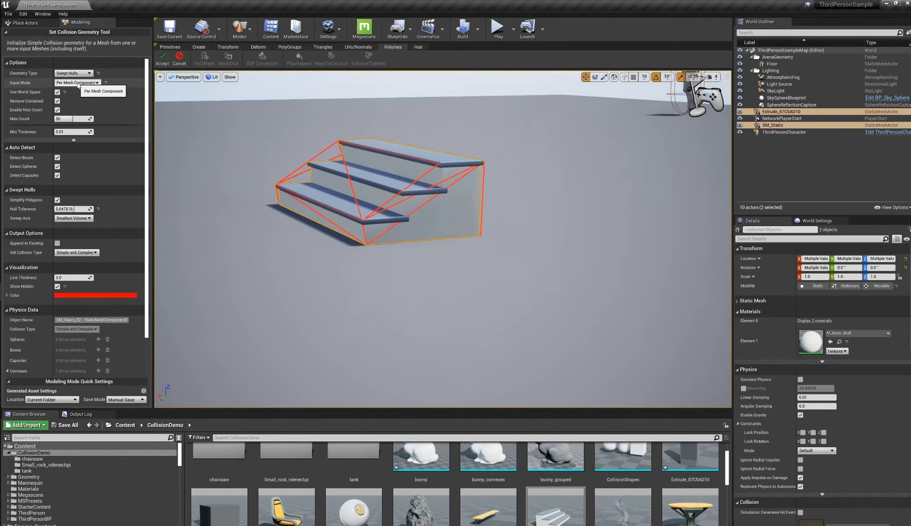
Compare Convex Hulls with Swept Hulls as the stairs' geometry type, finishing on Swept Hulls
{"action": "left_click", "coordinate": [73, 73]}
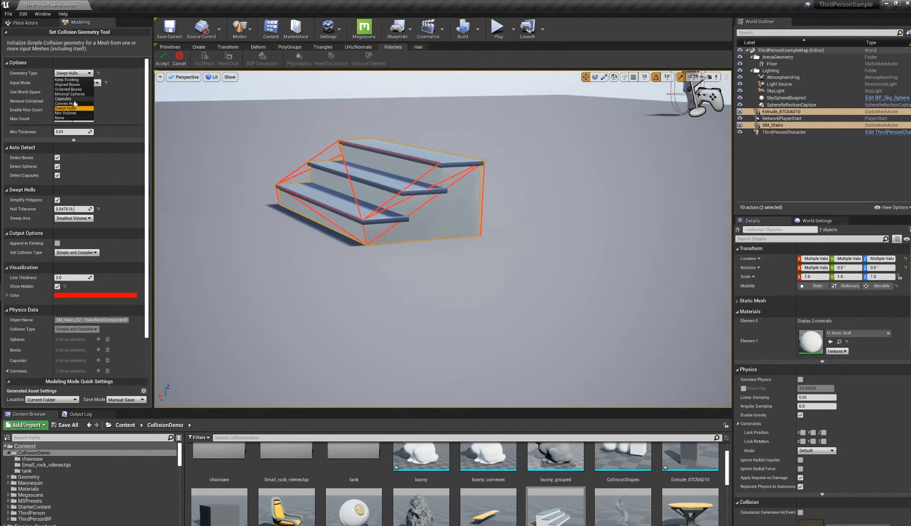
{"action": "left_click", "coordinate": [74, 104]}
{"action": "left_click_drag", "start_coordinate": [156, 117], "coordinate": [168, 159], "text": "alt"}
{"action": "left_click", "coordinate": [73, 73]}
{"action": "left_click", "coordinate": [75, 109]}
{"action": "left_click", "coordinate": [73, 73]}
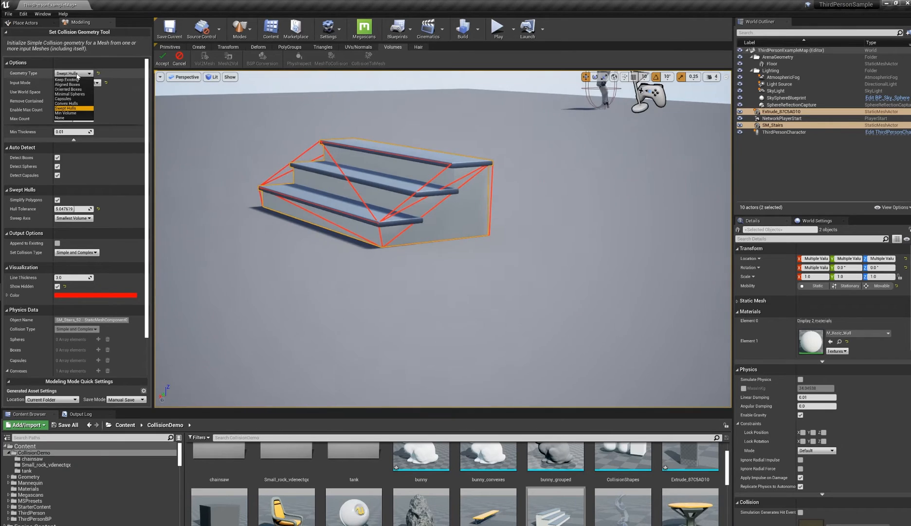
{"action": "left_click", "coordinate": [74, 106]}
{"action": "mouse_move", "coordinate": [406, 146]}
{"action": "left_mouse_down", "text": "alt"}
{"action": "mouse_move", "coordinate": [421, 154]}
{"action": "mouse_move", "coordinate": [410, 155]}
{"action": "left_mouse_up", "text": "alt"}
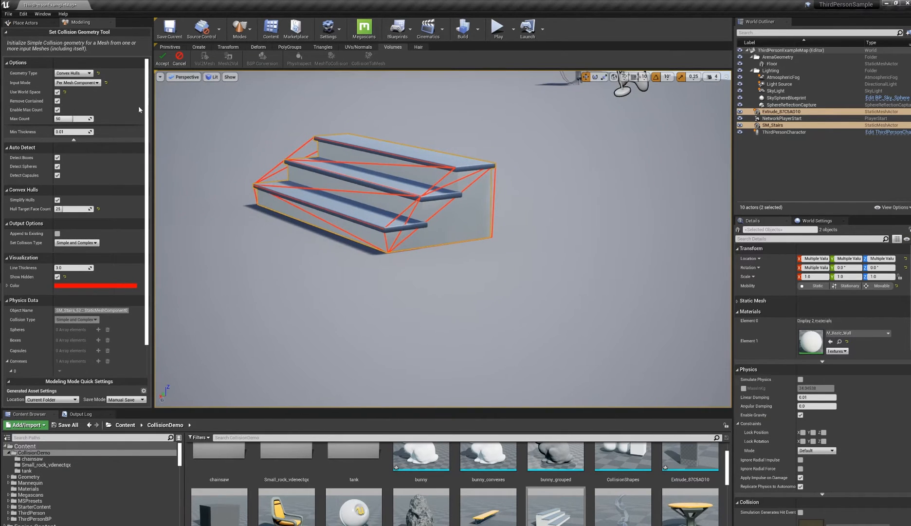
{"action": "left_click", "coordinate": [88, 75]}
{"action": "left_click", "coordinate": [71, 108]}
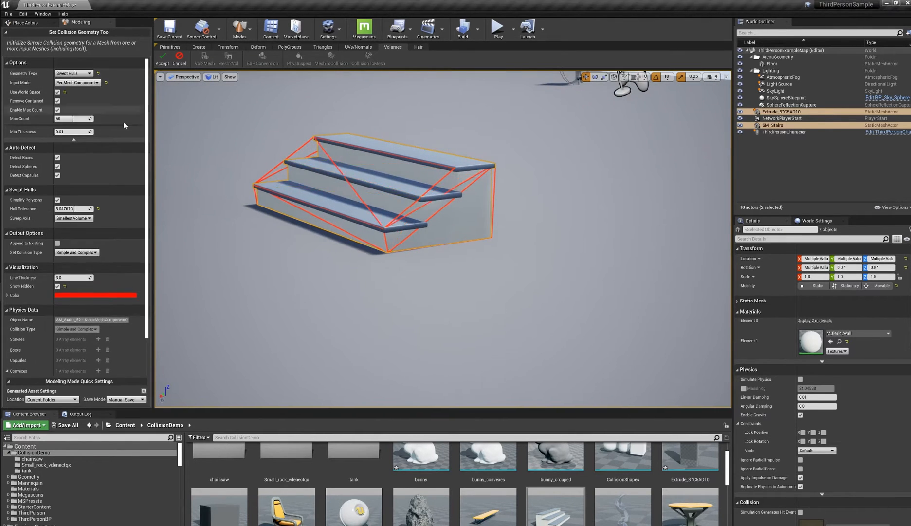
{"action": "left_click_drag", "start_coordinate": [248, 136], "coordinate": [414, 139], "text": "alt"}
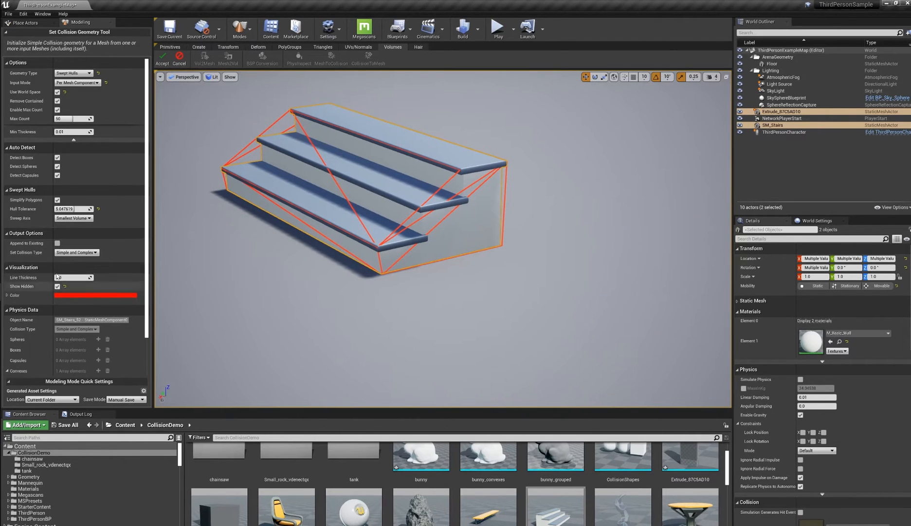
Turn on Append to Existing, inspect the stairs' combined collision shapes from the side, and cancel the Set Collision Geometry tool
{"action": "left_click", "coordinate": [57, 244]}
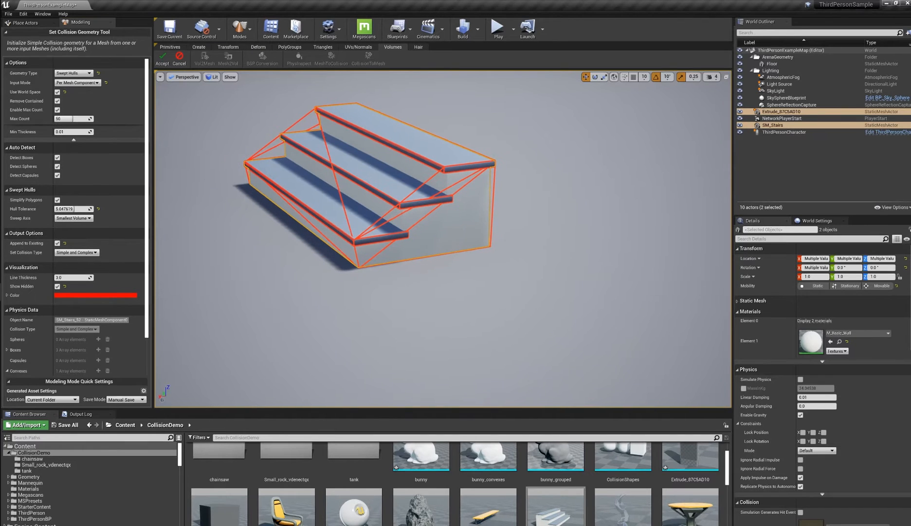
{"action": "left_click_drag", "start_coordinate": [422, 220], "coordinate": [377, 207], "text": "alt"}
{"action": "left_click_drag", "start_coordinate": [329, 233], "coordinate": [348, 231], "text": "alt"}
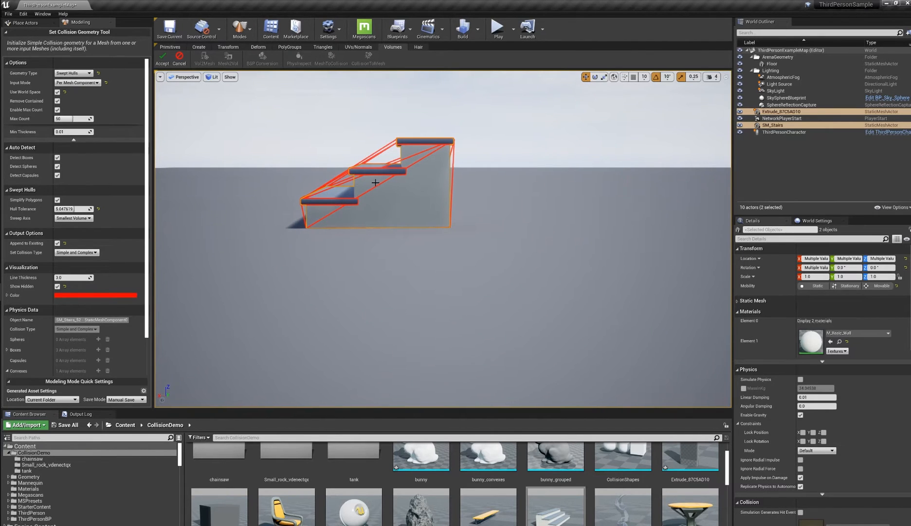
{"action": "mouse_move", "coordinate": [403, 208]}
{"action": "left_mouse_down", "text": "alt"}
{"action": "mouse_move", "coordinate": [389, 238]}
{"action": "mouse_move", "coordinate": [403, 211]}
{"action": "left_mouse_up", "text": "alt"}
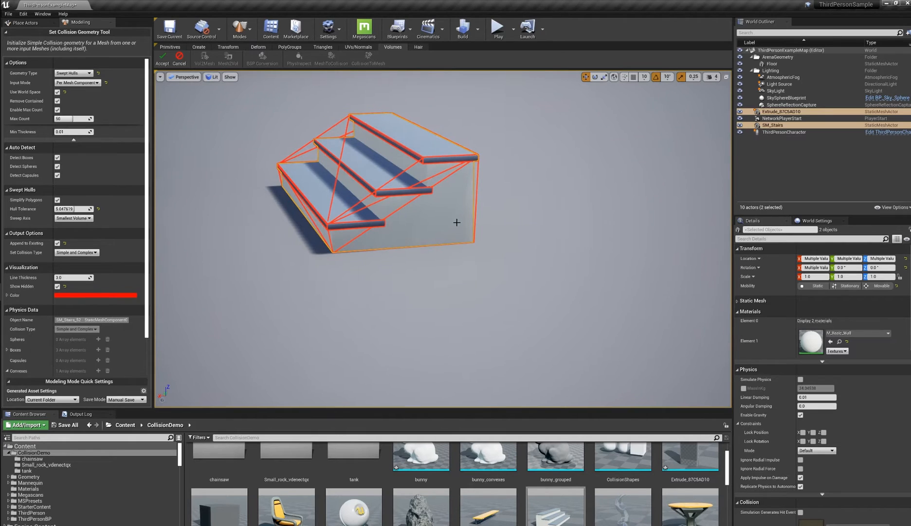
{"action": "left_click_drag", "start_coordinate": [421, 184], "coordinate": [408, 149], "text": "alt"}
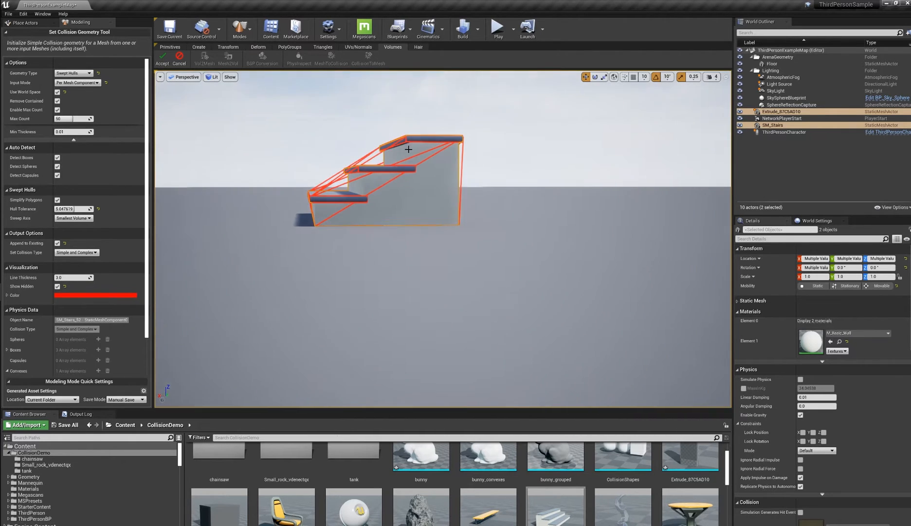
{"action": "left_click_drag", "start_coordinate": [428, 188], "coordinate": [387, 205], "text": "alt"}
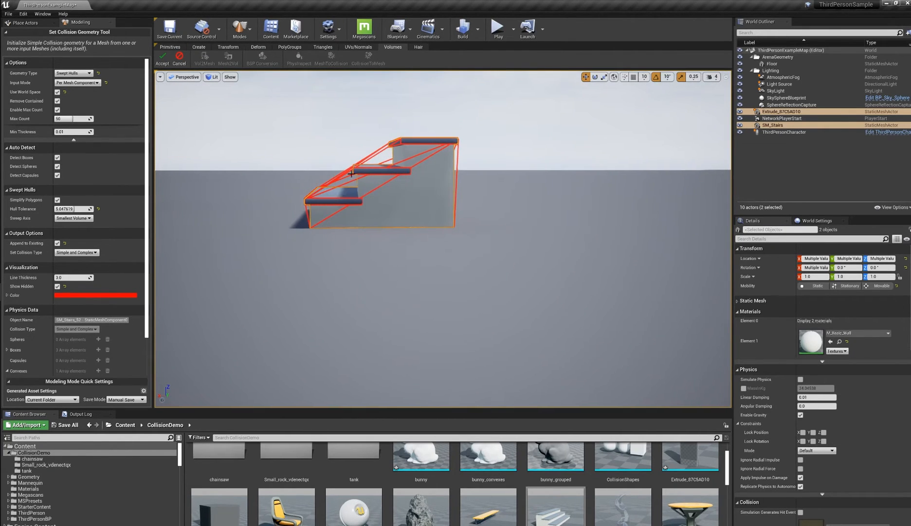
{"action": "left_click_drag", "start_coordinate": [427, 226], "coordinate": [422, 194], "text": "alt"}
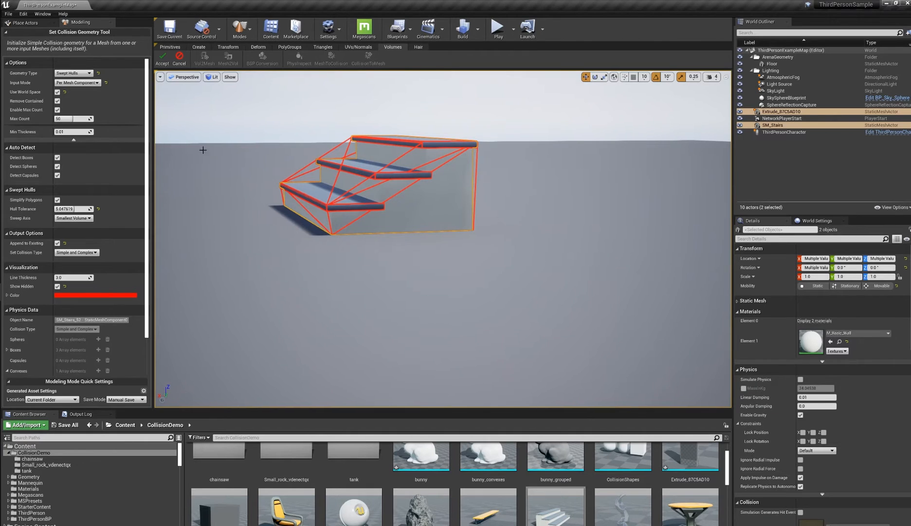
{"action": "left_click", "coordinate": [179, 58]}
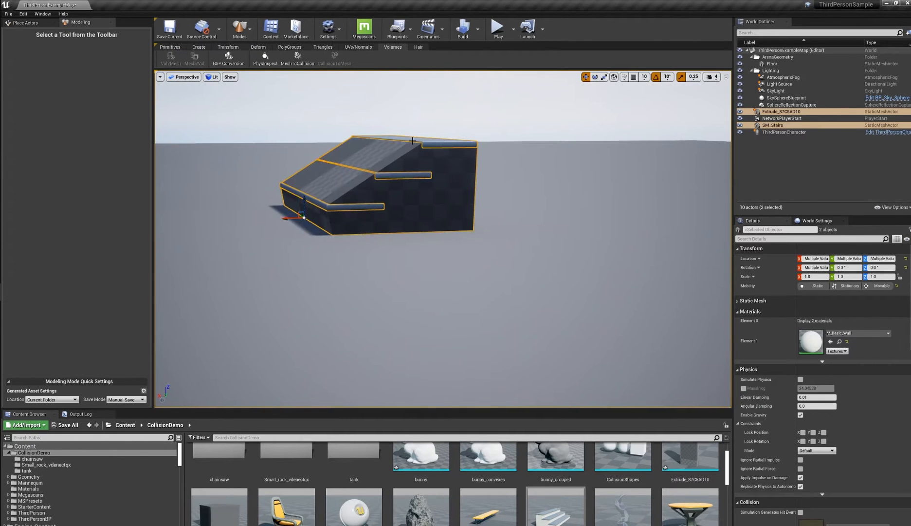
Delete the extruded ramp actor from the level, leaving the stairs in place
{"action": "left_click_drag", "start_coordinate": [334, 207], "coordinate": [365, 197], "text": "alt"}
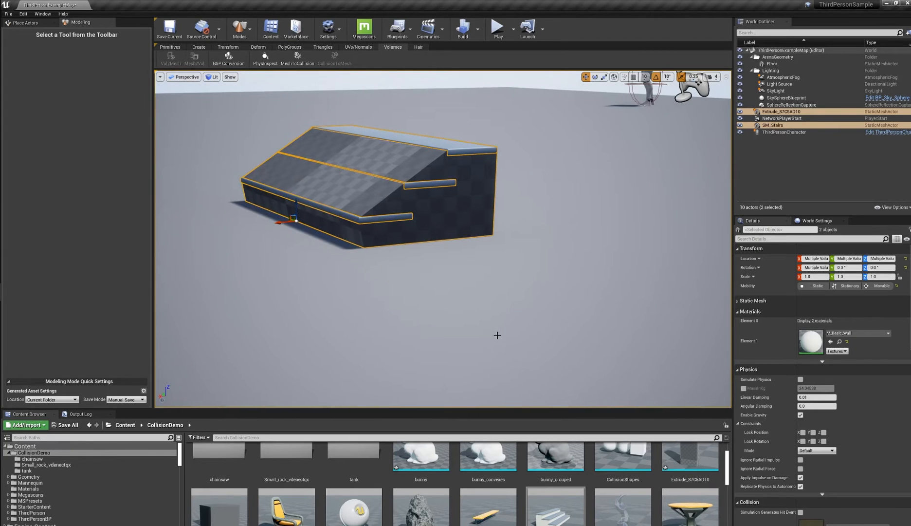
{"action": "scroll", "coordinate": [560, 477], "scroll_direction": "down", "scroll_amount": 2}
{"action": "scroll", "coordinate": [560, 477], "scroll_direction": "up", "scroll_amount": 3}
{"action": "mouse_move", "coordinate": [702, 476]}
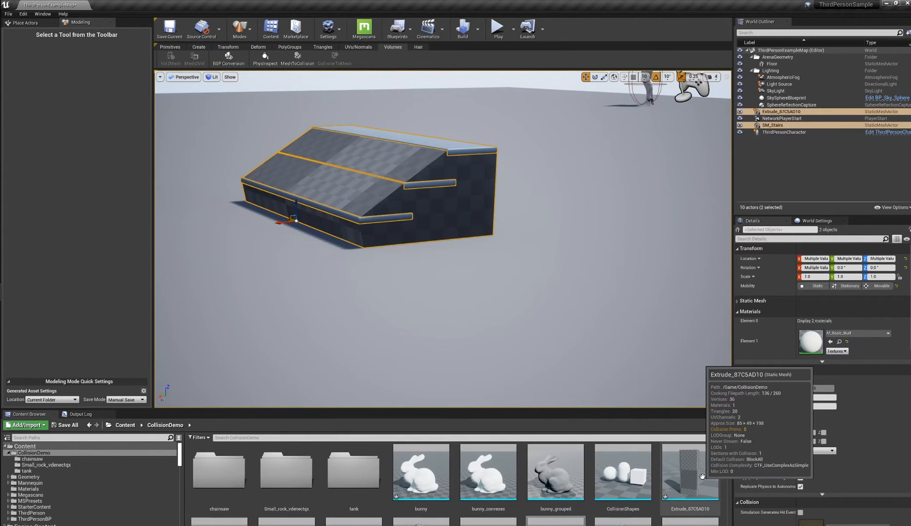
{"action": "scroll", "coordinate": [701, 477], "scroll_direction": "down", "scroll_amount": 1}
{"action": "scroll", "coordinate": [681, 482], "scroll_direction": "up", "scroll_amount": 1}
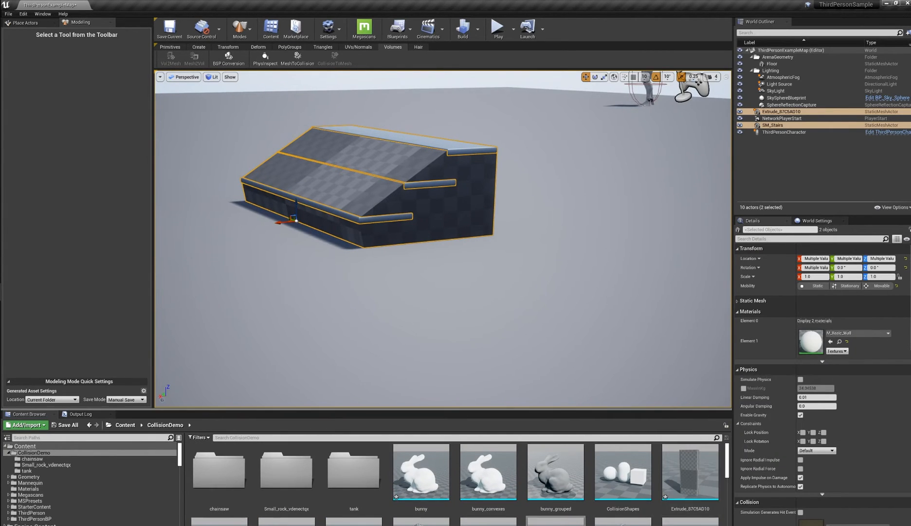
{"action": "left_click", "coordinate": [352, 174]}
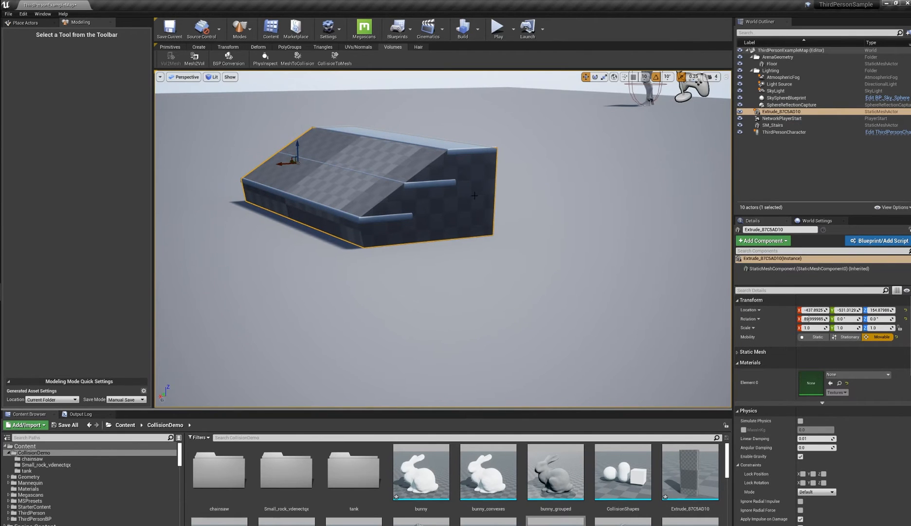
{"action": "left_click", "coordinate": [690, 472]}
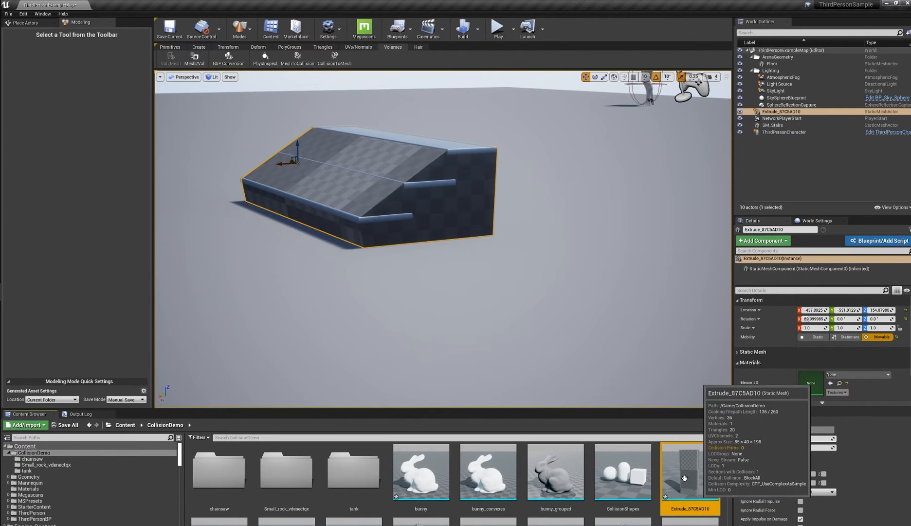
{"action": "key", "text": "Delete"}
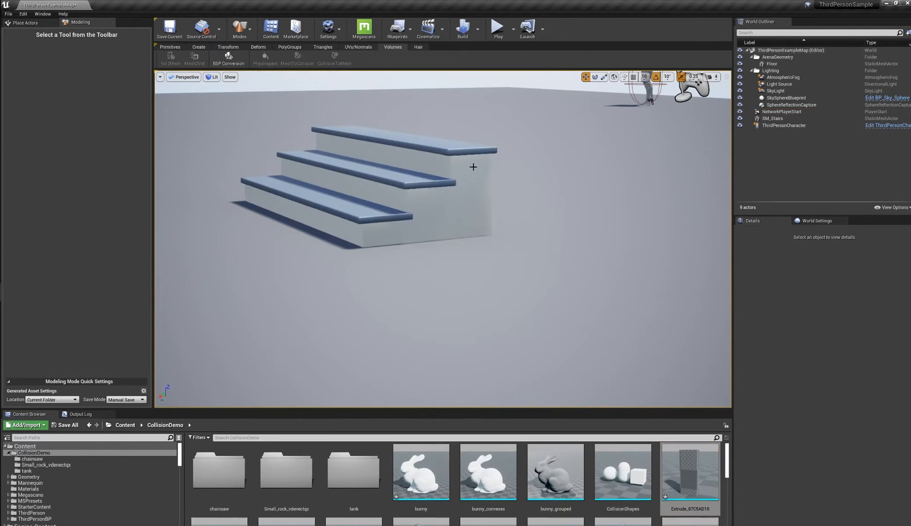
{"action": "right_click", "coordinate": [688, 469]}
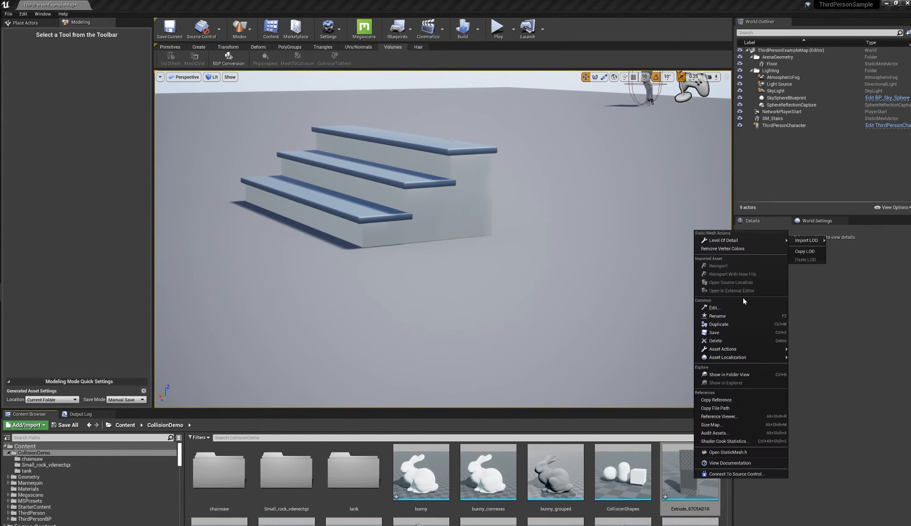
{"action": "left_click", "coordinate": [735, 340]}
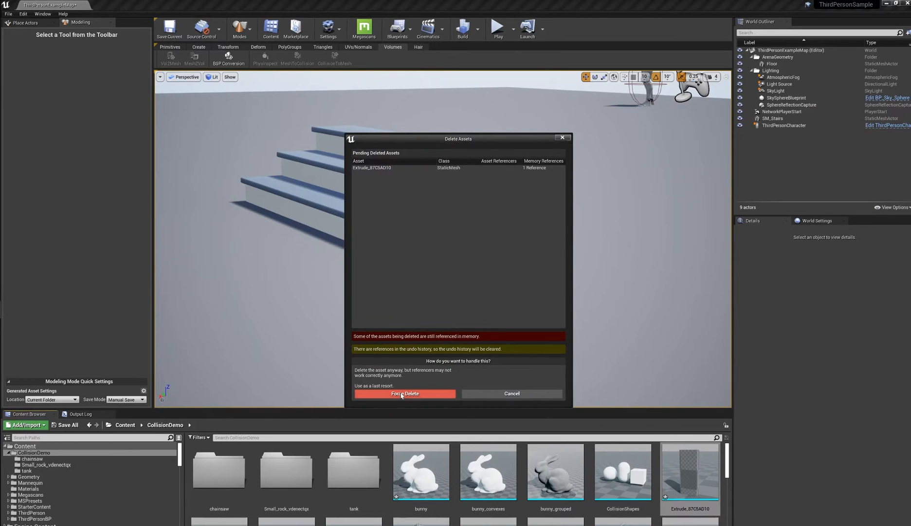
{"action": "left_click", "coordinate": [511, 394]}
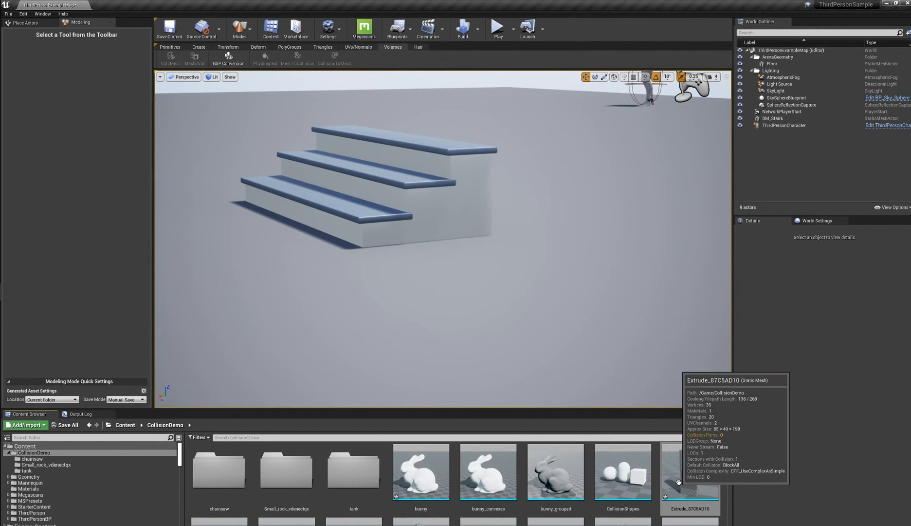
{"action": "scroll", "coordinate": [681, 479], "scroll_direction": "down", "scroll_amount": 3}
{"action": "scroll", "coordinate": [686, 475], "scroll_direction": "up", "scroll_amount": 2}
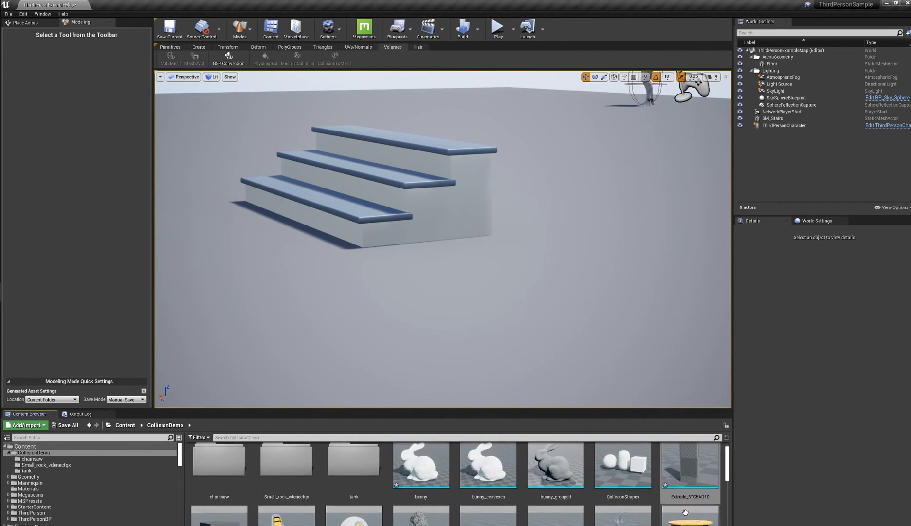
{"action": "scroll", "coordinate": [688, 471], "scroll_direction": "down", "scroll_amount": 2}
{"action": "scroll", "coordinate": [696, 469], "scroll_direction": "up", "scroll_amount": 3}
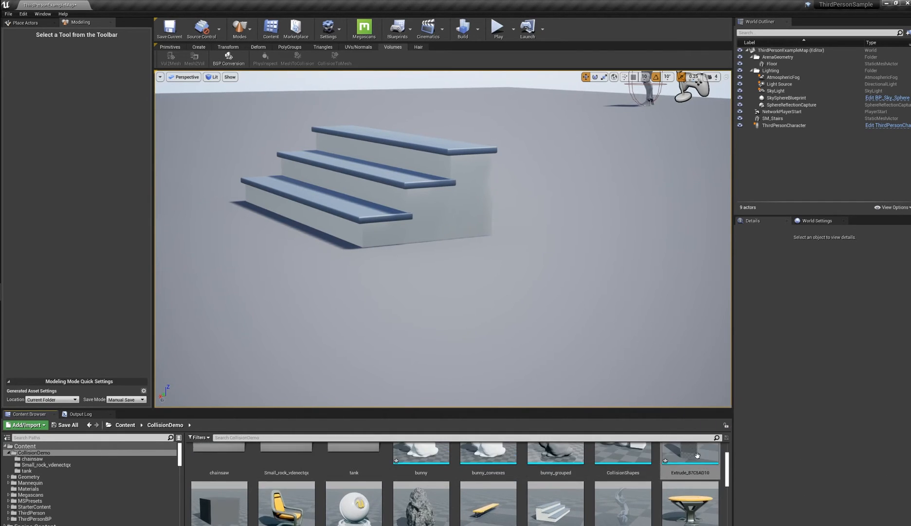
Delete the SM_Stairs actor from the level
{"action": "left_click_drag", "start_coordinate": [468, 296], "coordinate": [468, 300], "text": "alt"}
{"action": "middle_click_drag", "start_coordinate": [467, 299], "coordinate": [466, 308], "text": "alt"}
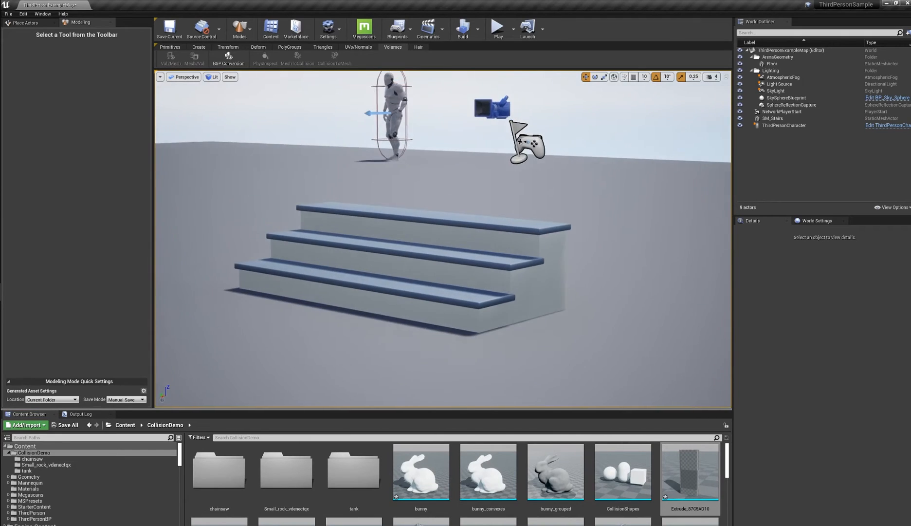
{"action": "left_click_drag", "start_coordinate": [466, 308], "coordinate": [465, 310], "text": "alt"}
{"action": "middle_click_drag", "start_coordinate": [464, 311], "coordinate": [452, 291], "text": "alt"}
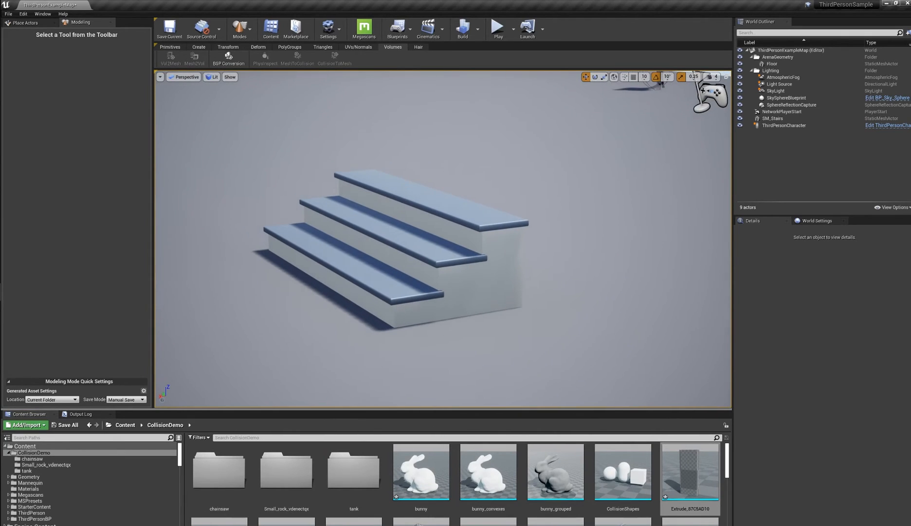
{"action": "left_click", "coordinate": [457, 278]}
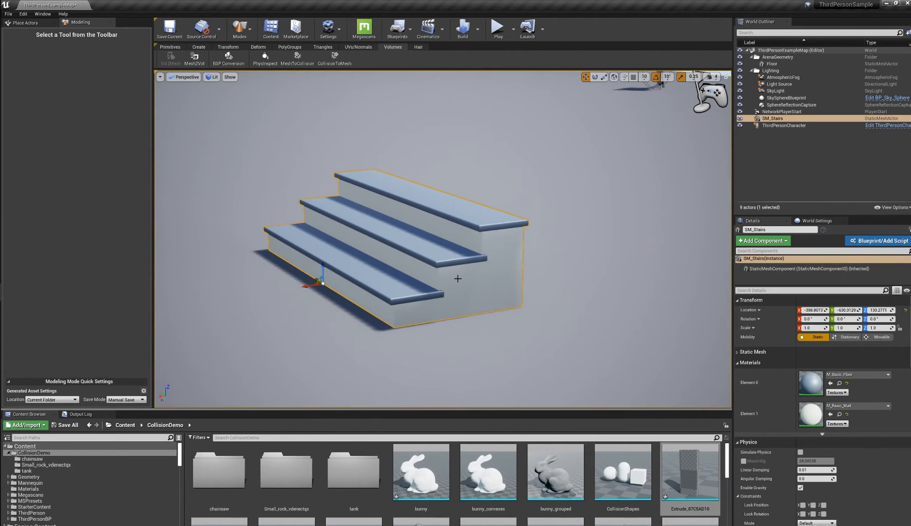
{"action": "key", "text": "Delete"}
Place SM_MatPreviewMesh_02 from the CollisionDemo folder into the level and frame it from its front side
{"action": "scroll", "coordinate": [589, 485], "scroll_direction": "down", "scroll_amount": 3}
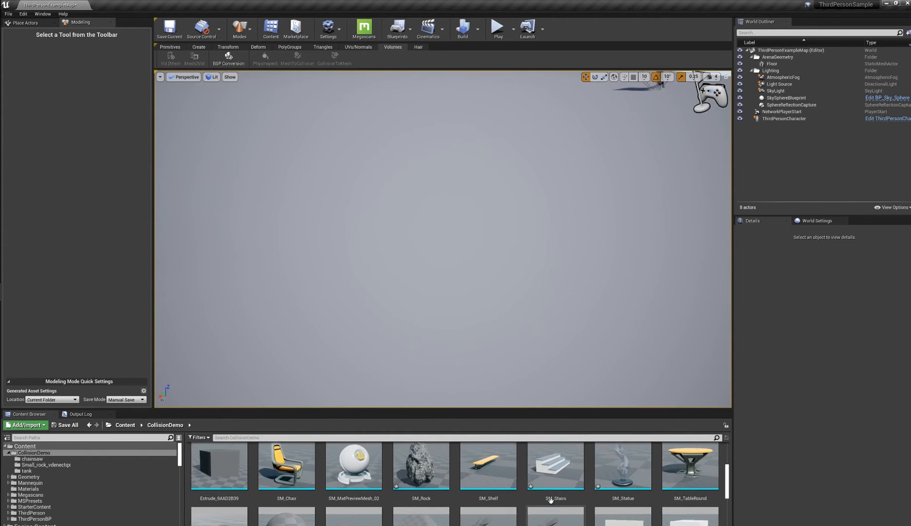
{"action": "left_click_drag", "start_coordinate": [354, 465], "coordinate": [436, 291]}
{"action": "key", "text": "f"}
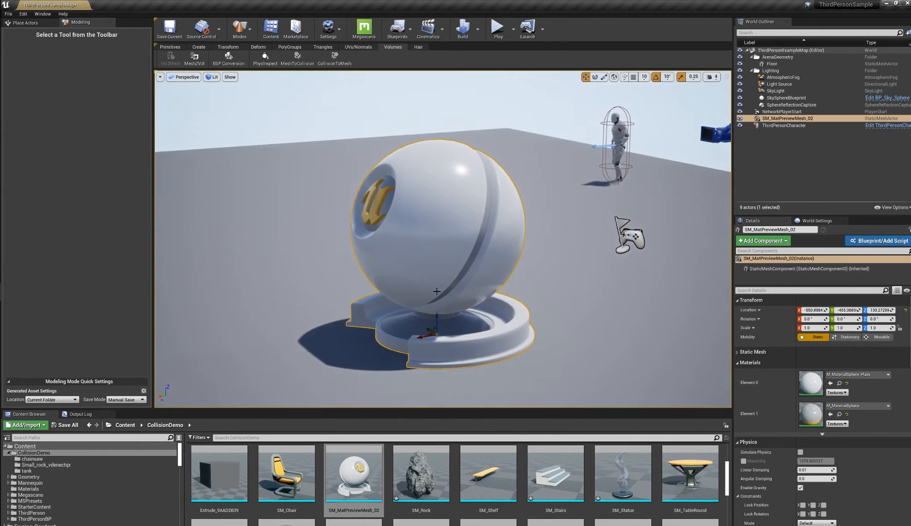
{"action": "right_click_drag", "start_coordinate": [436, 291], "coordinate": [406, 299]}
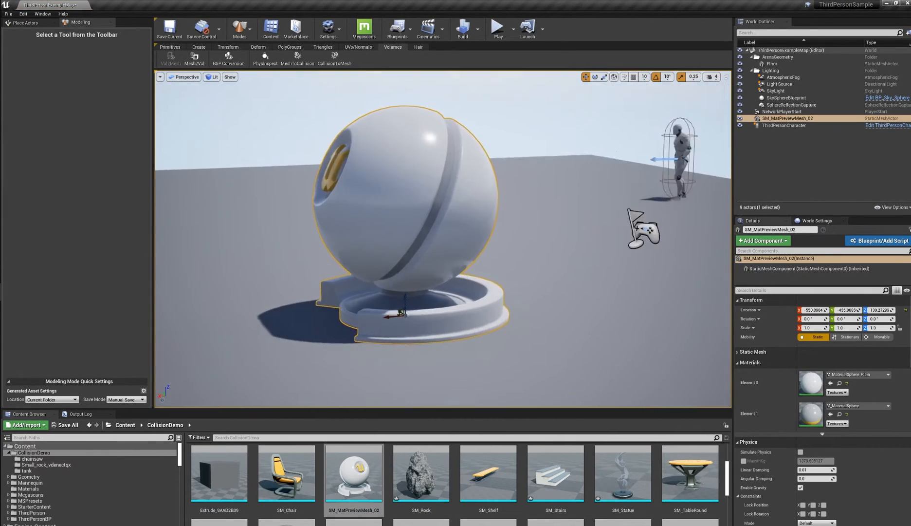
{"action": "left_click_drag", "start_coordinate": [407, 299], "coordinate": [405, 314], "text": "alt"}
{"action": "left_click_drag", "start_coordinate": [447, 185], "coordinate": [467, 188], "text": "alt"}
{"action": "left_click_drag", "start_coordinate": [409, 198], "coordinate": [448, 224], "text": "alt"}
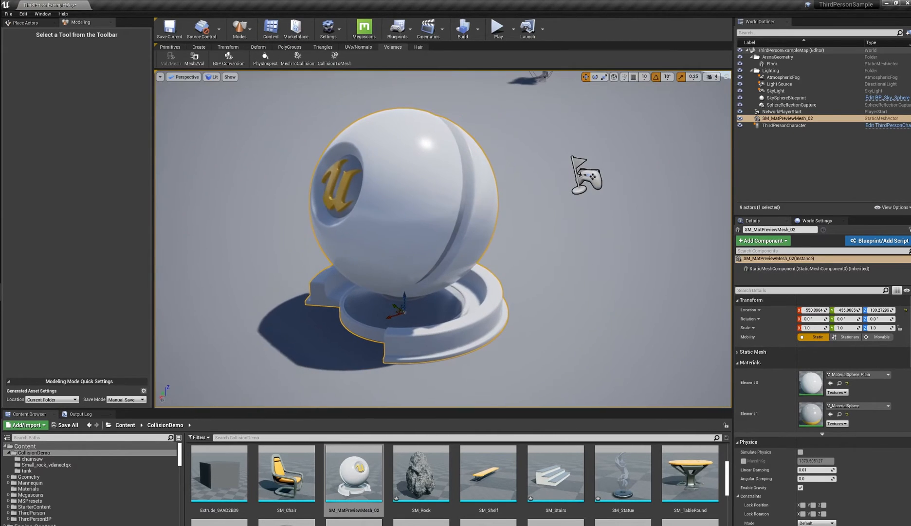
Start Set Collision Geometry on SM_MatPreviewMesh_02 using Minimal Spheres as the geometry type and a Max Count of 4
{"action": "left_click", "coordinate": [298, 58]}
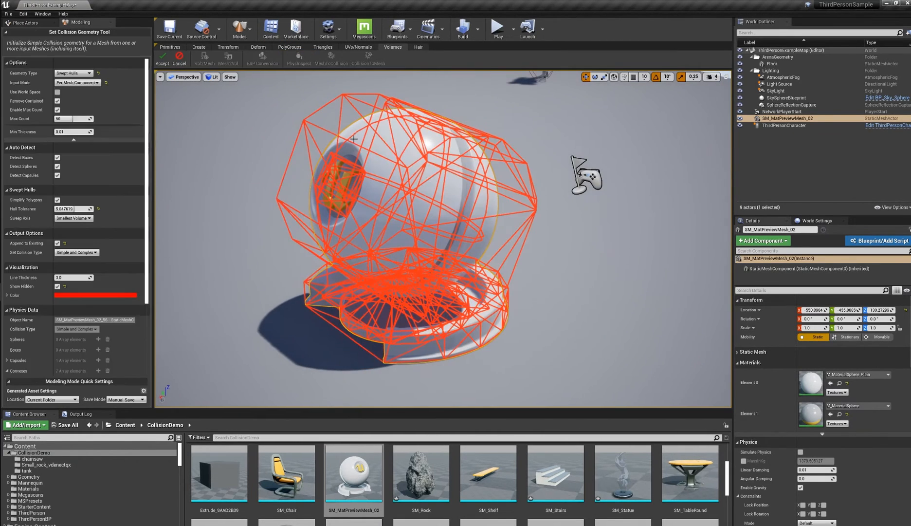
{"action": "left_click", "coordinate": [82, 73]}
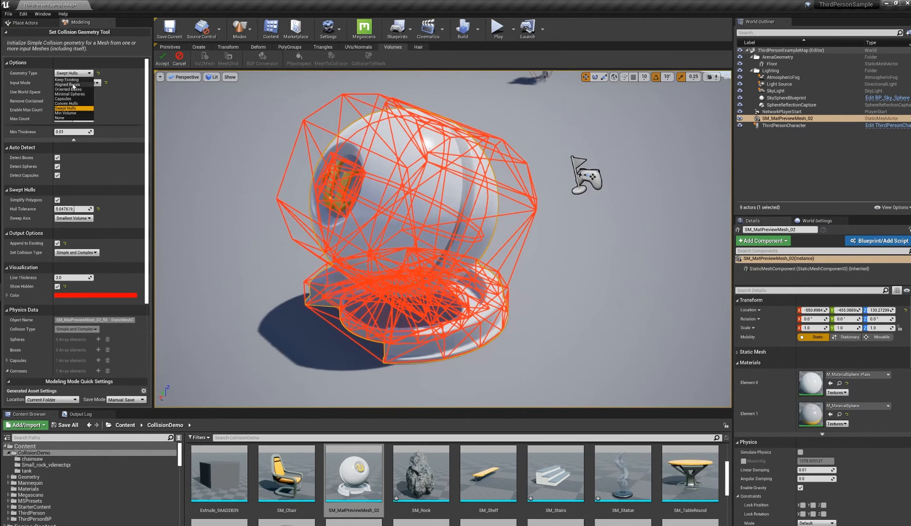
{"action": "left_click", "coordinate": [73, 95]}
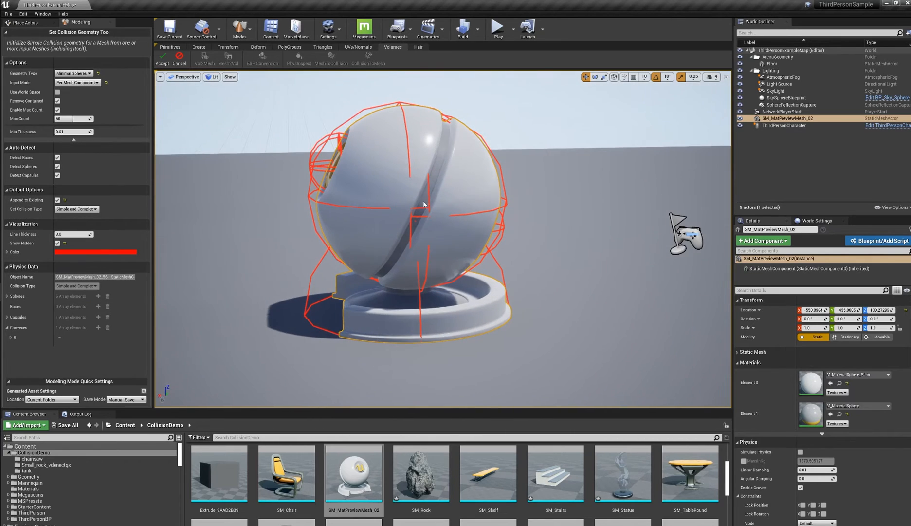
{"action": "left_click_drag", "start_coordinate": [414, 136], "coordinate": [434, 168], "text": "alt"}
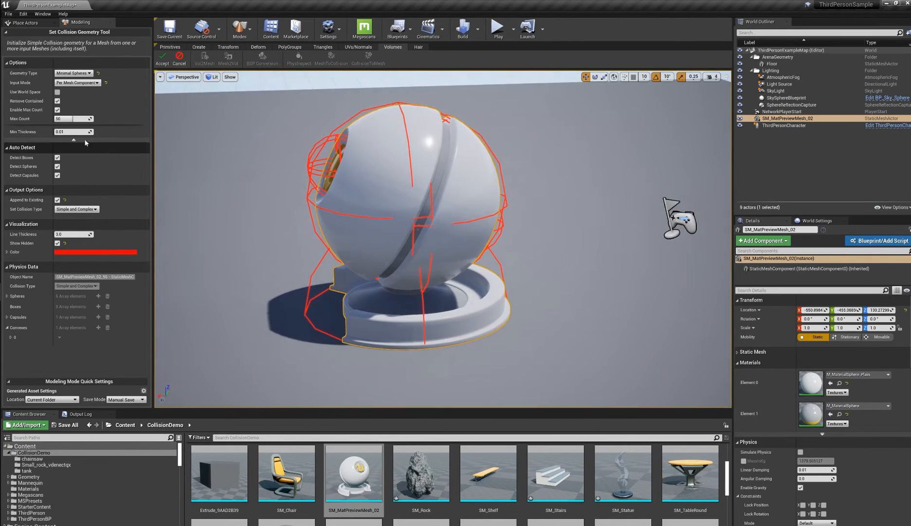
{"action": "left_click_drag", "start_coordinate": [72, 119], "coordinate": [41, 119]}
Examine how the generated collision spheres fit the ball and base of the preview mesh from several angles
{"action": "left_click_drag", "start_coordinate": [439, 169], "coordinate": [425, 149], "text": "alt"}
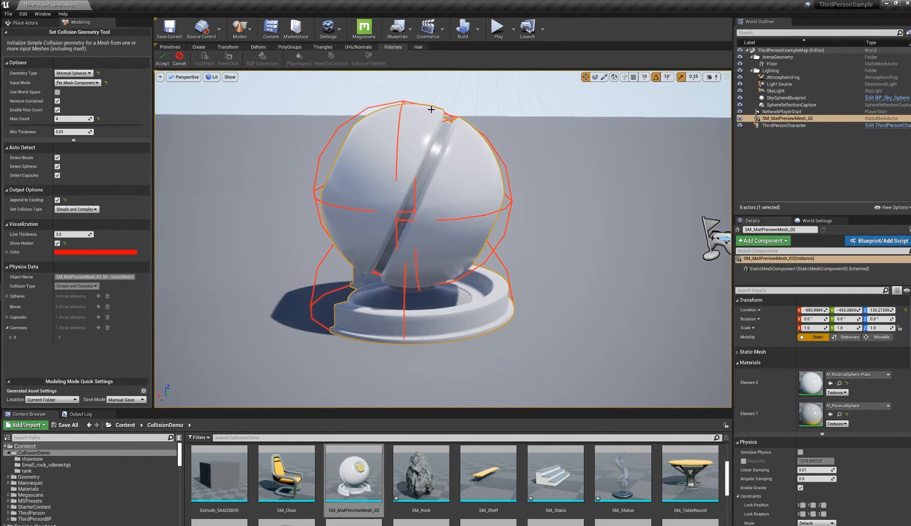
{"action": "mouse_move", "coordinate": [479, 251]}
{"action": "left_mouse_down", "text": "alt"}
{"action": "mouse_move", "coordinate": [491, 247]}
{"action": "mouse_move", "coordinate": [476, 234]}
{"action": "left_mouse_up", "text": "alt"}
{"action": "middle_click_drag", "start_coordinate": [476, 235], "coordinate": [473, 267], "text": "alt"}
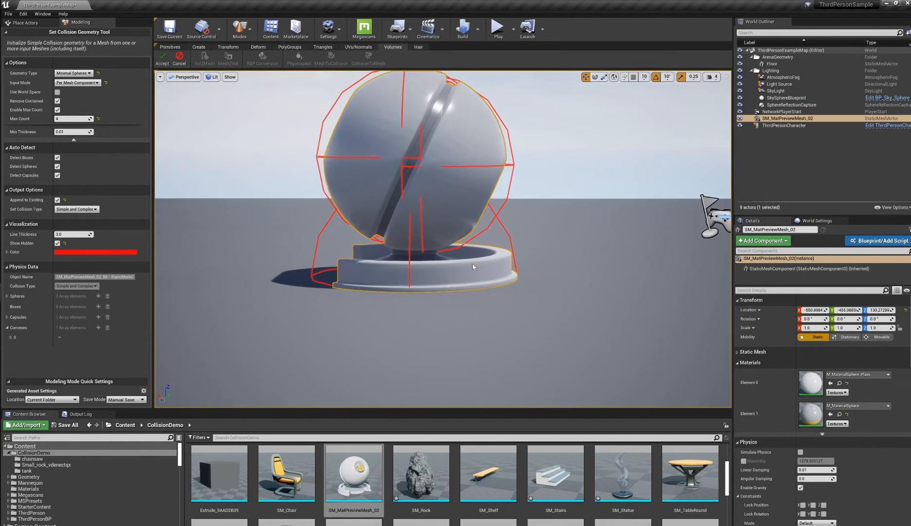
{"action": "left_click_drag", "start_coordinate": [474, 266], "coordinate": [437, 292], "text": "alt"}
{"action": "mouse_move", "coordinate": [510, 278]}
{"action": "left_mouse_down", "text": "alt"}
{"action": "mouse_move", "coordinate": [416, 288]}
{"action": "mouse_move", "coordinate": [385, 239]}
{"action": "mouse_move", "coordinate": [508, 265]}
{"action": "left_mouse_up", "text": "alt"}
{"action": "left_click_drag", "start_coordinate": [447, 161], "coordinate": [511, 195], "text": "alt"}
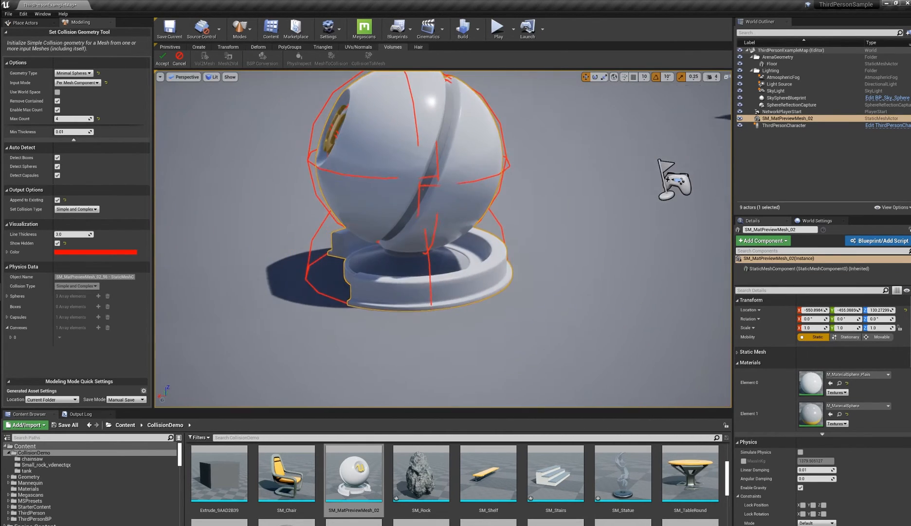
{"action": "middle_click_drag", "start_coordinate": [511, 195], "coordinate": [509, 224], "text": "alt"}
{"action": "left_click_drag", "start_coordinate": [509, 224], "coordinate": [446, 148], "text": "alt"}
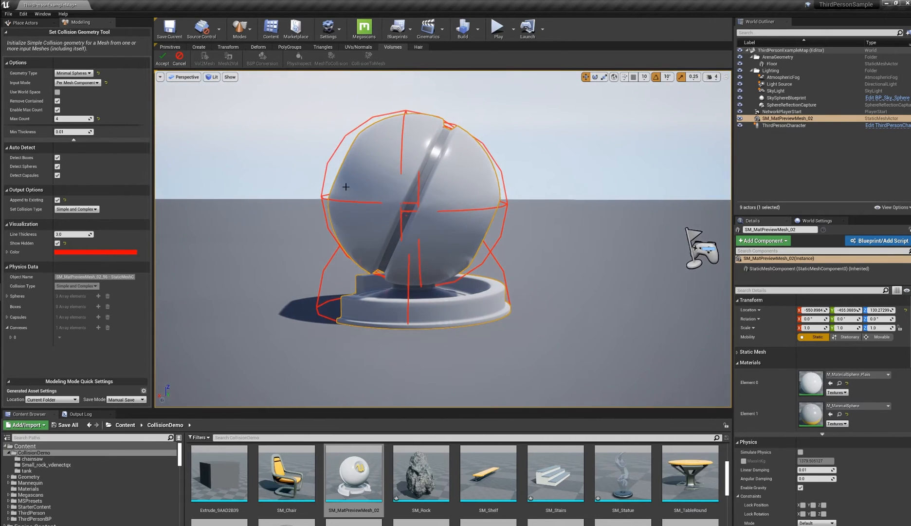
{"action": "left_click_drag", "start_coordinate": [443, 238], "coordinate": [450, 129], "text": "alt"}
{"action": "left_click_drag", "start_coordinate": [423, 164], "coordinate": [713, 221], "text": "alt"}
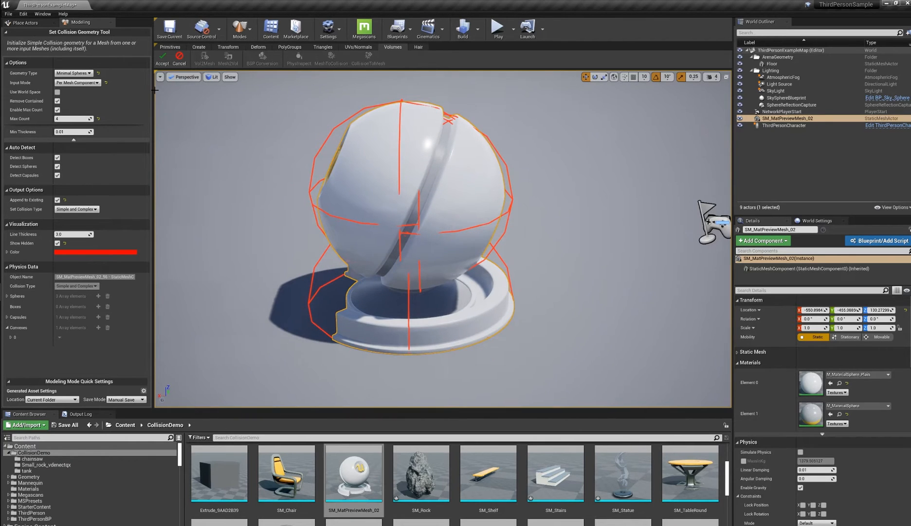
Set the collision input mode to Per Input Object, inspect the enclosing shape, and cancel the Set Collision Geometry tool
{"action": "left_click", "coordinate": [75, 82]}
{"action": "left_click", "coordinate": [73, 90]}
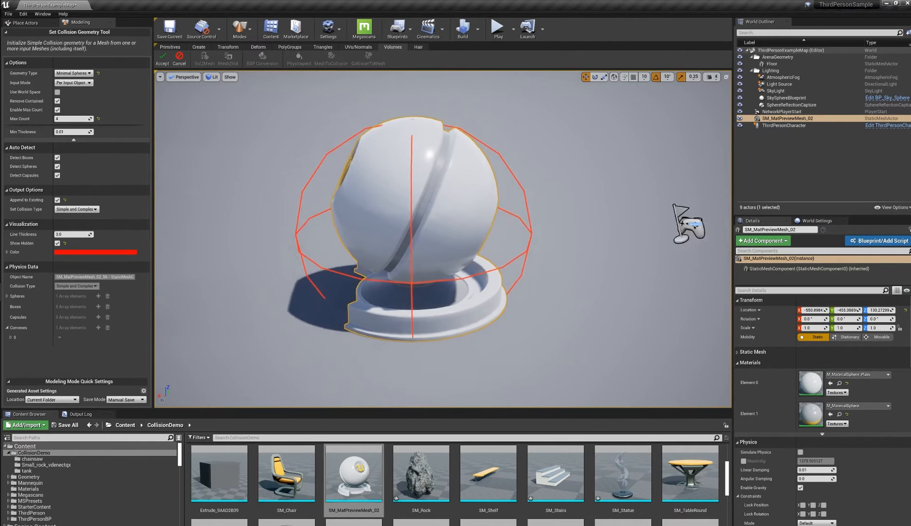
{"action": "left_click_drag", "start_coordinate": [471, 187], "coordinate": [471, 187], "text": "alt"}
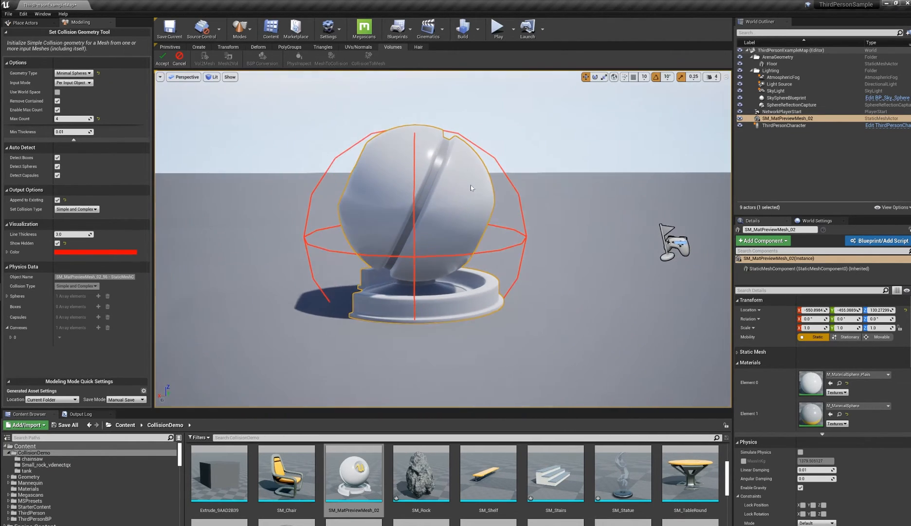
{"action": "left_click", "coordinate": [177, 60]}
Frame the whole preview mesh and bring up the Create category of modeling tools
{"action": "left_click_drag", "start_coordinate": [405, 232], "coordinate": [443, 254], "text": "alt"}
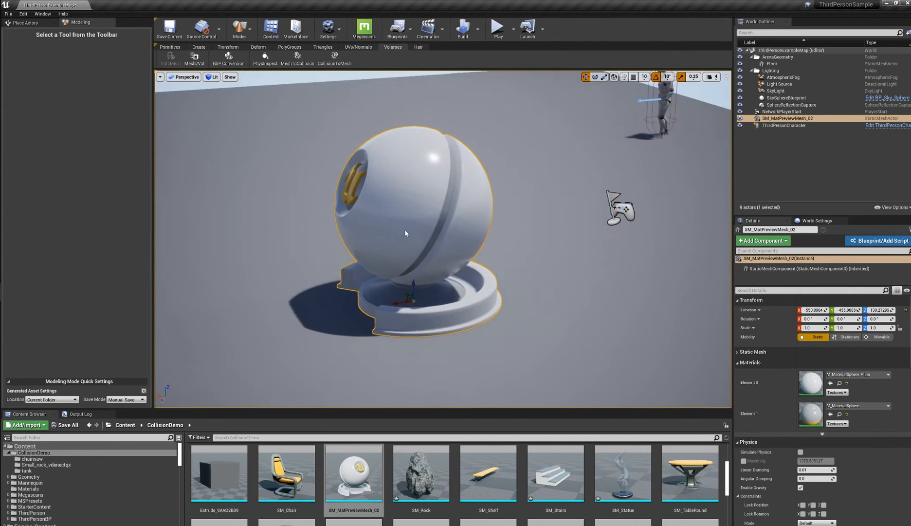
{"action": "middle_click_drag", "start_coordinate": [405, 232], "coordinate": [359, 202], "text": "alt"}
{"action": "left_click_drag", "start_coordinate": [315, 214], "coordinate": [354, 227], "text": "alt"}
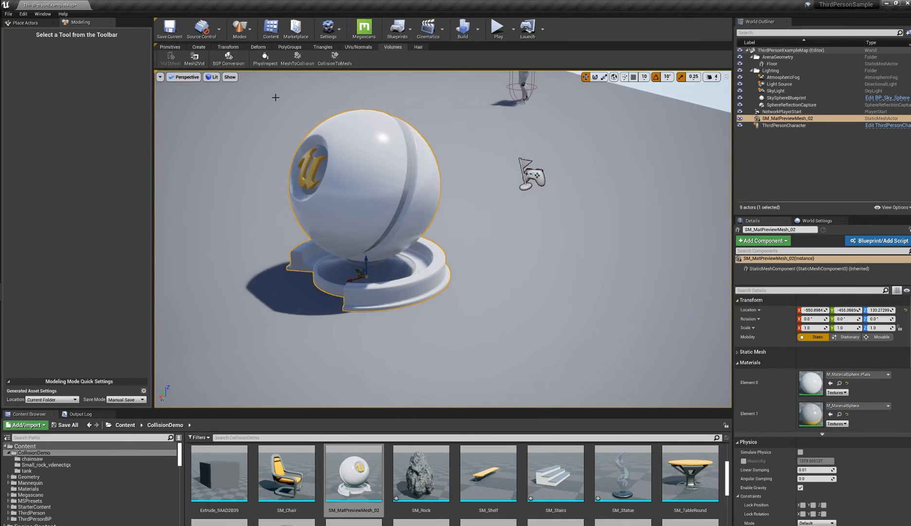
{"action": "left_click", "coordinate": [233, 49]}
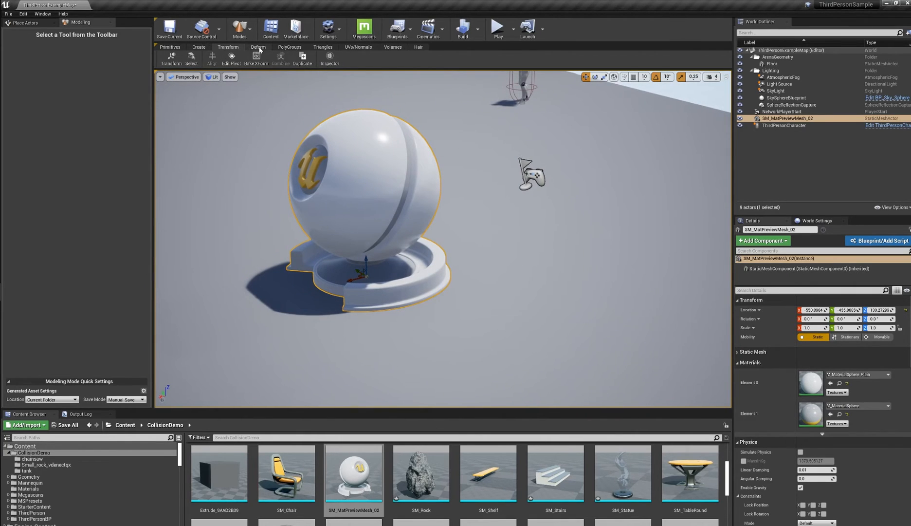
{"action": "left_click", "coordinate": [259, 47]}
{"action": "left_click", "coordinate": [198, 47]}
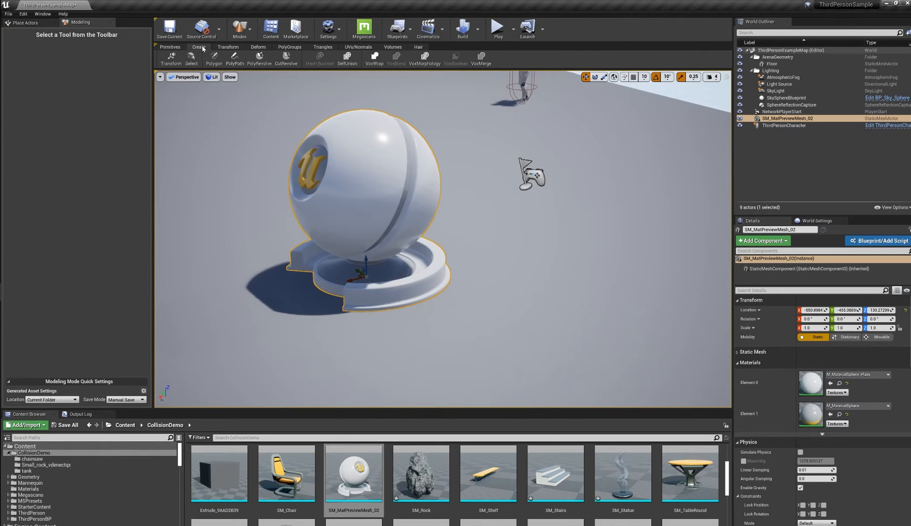
Voxel-wrap the material preview mesh into a new solid asset with a voxel count of 64, keeping the source mesh
{"action": "left_click", "coordinate": [410, 58]}
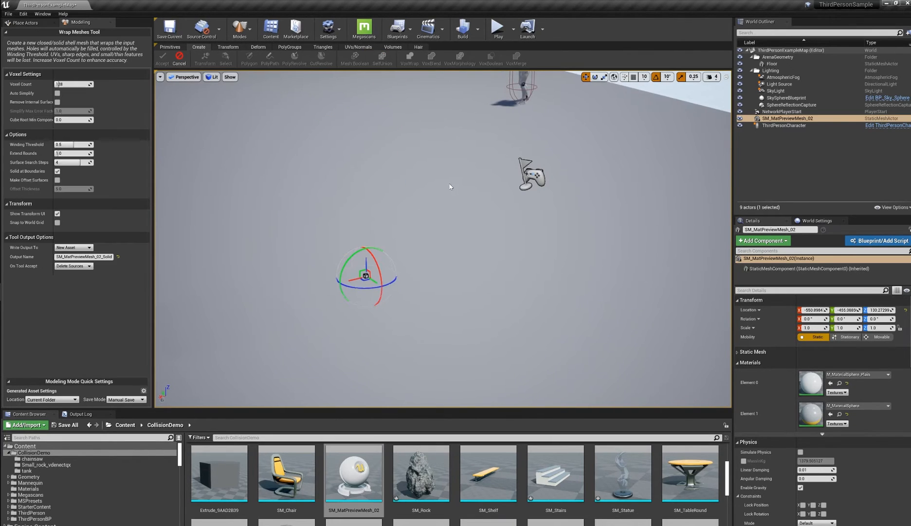
{"action": "left_click_drag", "start_coordinate": [380, 205], "coordinate": [406, 178], "text": "alt"}
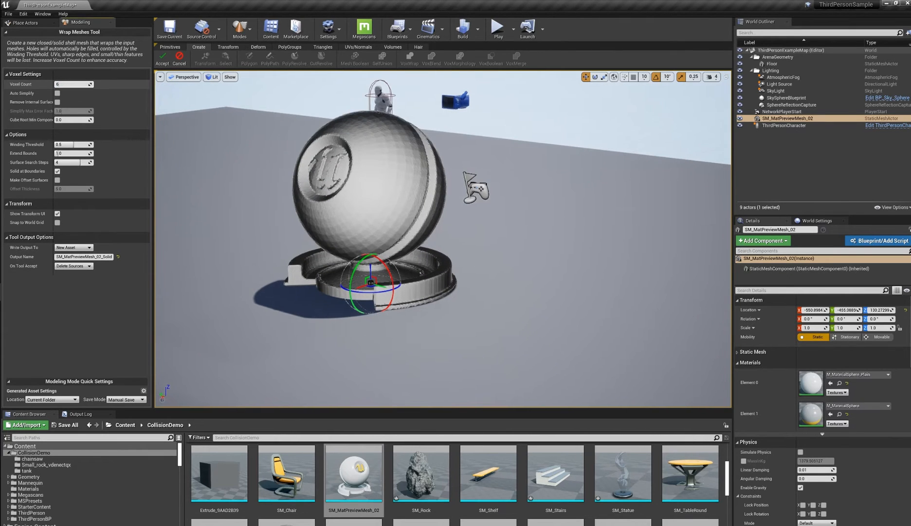
{"action": "left_click_drag", "start_coordinate": [407, 178], "coordinate": [359, 217], "text": "alt"}
{"action": "scroll", "coordinate": [361, 201], "scroll_direction": "up", "scroll_amount": 1}
{"action": "scroll", "coordinate": [361, 201], "scroll_direction": "down", "scroll_amount": 4}
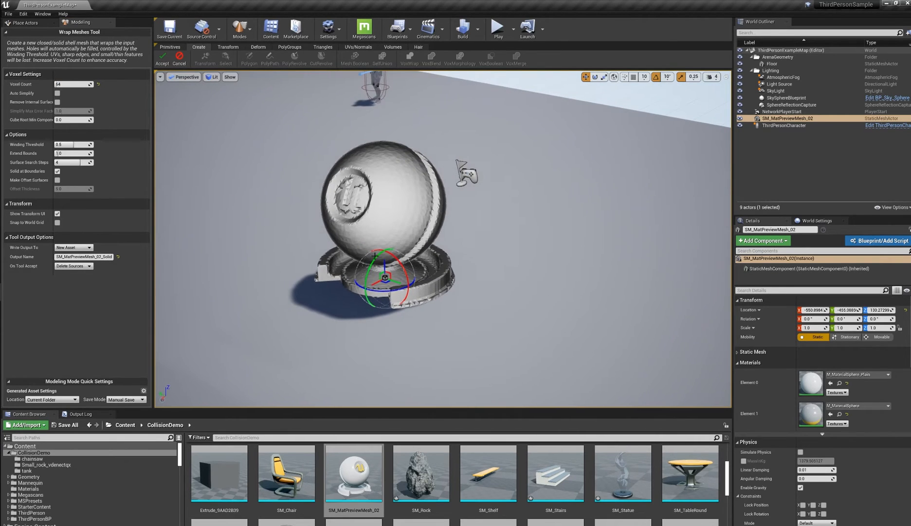
{"action": "left_click", "coordinate": [73, 265]}
{"action": "left_click", "coordinate": [72, 282]}
{"action": "left_click_drag", "start_coordinate": [385, 205], "coordinate": [360, 193], "text": "alt"}
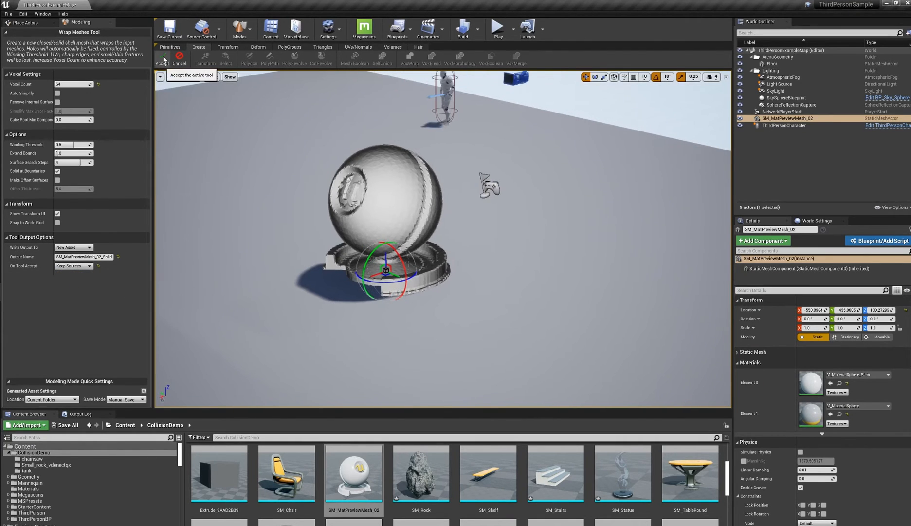
{"action": "left_click", "coordinate": [163, 58]}
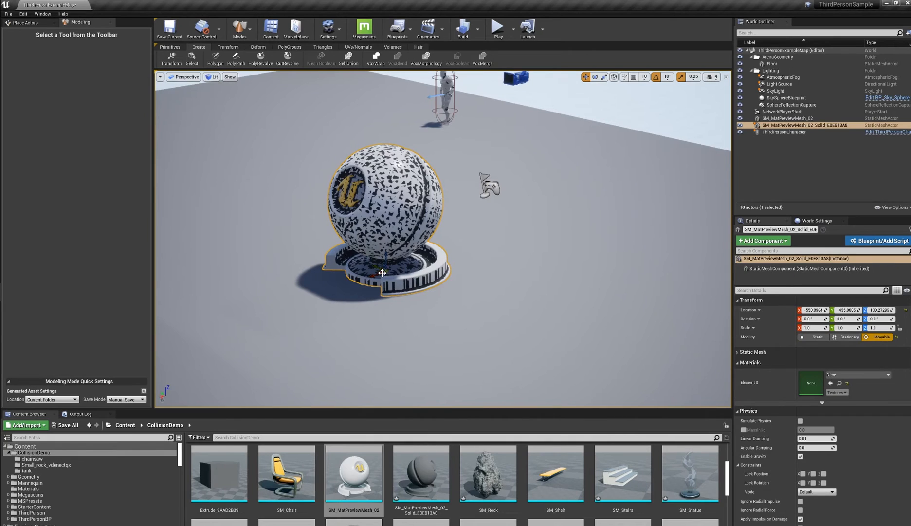
Move the new wrapped solid clear of the original preview mesh so the two stand side by side
{"action": "left_click_drag", "start_coordinate": [377, 265], "coordinate": [518, 331]}
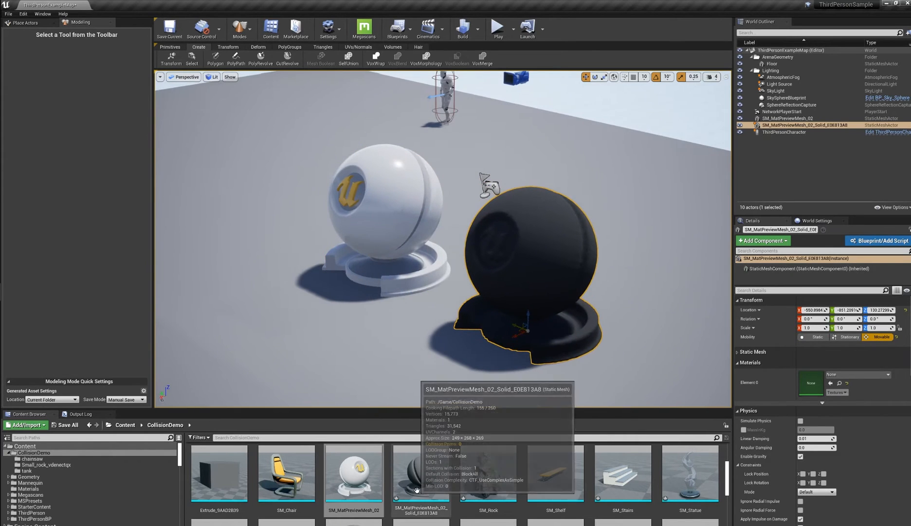
{"action": "mouse_move", "coordinate": [564, 258]}
{"action": "right_mouse_down"}
{"action": "mouse_move", "coordinate": [596, 238]}
{"action": "mouse_move", "coordinate": [571, 260]}
{"action": "right_mouse_up"}
{"action": "left_click_drag", "start_coordinate": [571, 259], "coordinate": [553, 243], "text": "alt"}
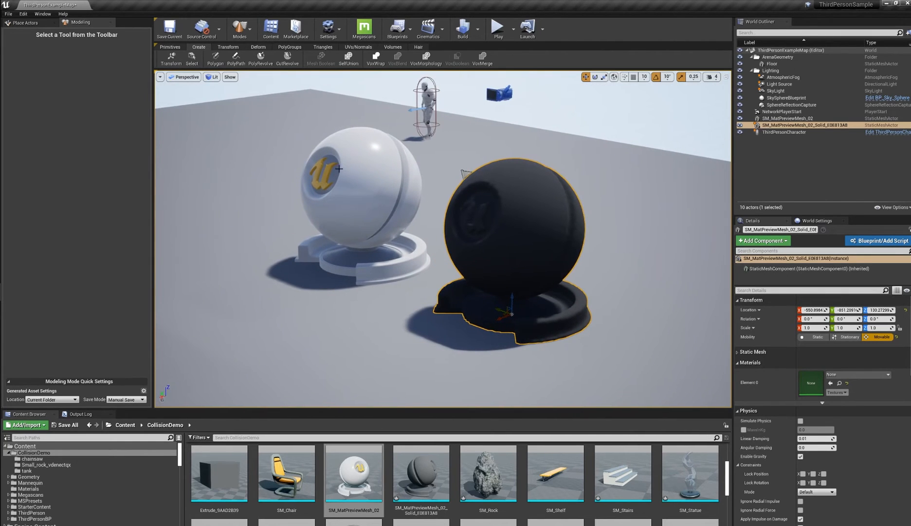
Assign the White material to the wrapped solid's Element 0
{"action": "left_click", "coordinate": [852, 374]}
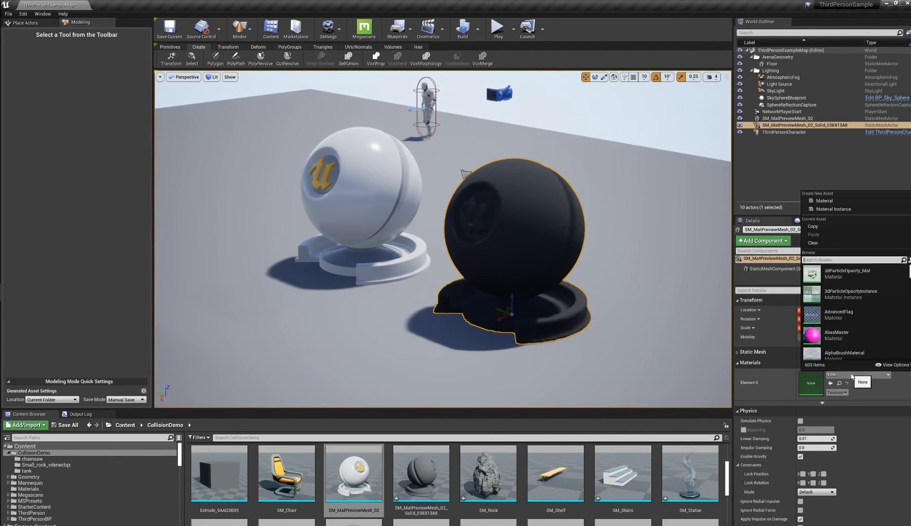
{"action": "type", "text": "white"}
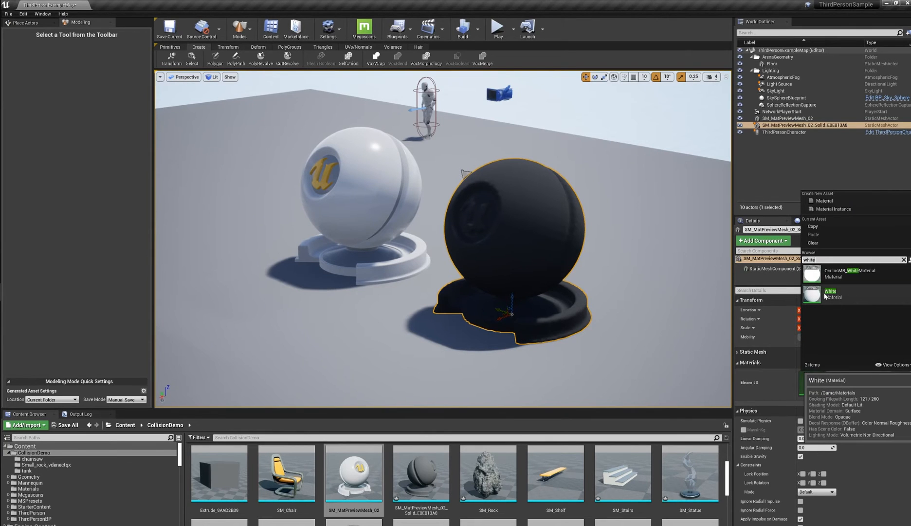
{"action": "left_click", "coordinate": [847, 287]}
{"action": "left_click_drag", "start_coordinate": [524, 259], "coordinate": [520, 257], "text": "alt"}
{"action": "left_click_drag", "start_coordinate": [422, 240], "coordinate": [398, 222], "text": "alt"}
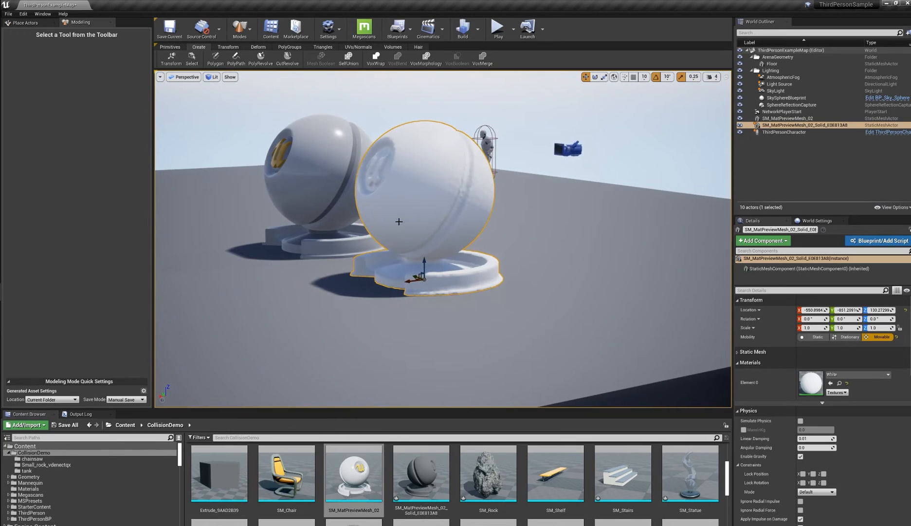
Start a Plane Cut on the wrapped solid, keep both halves, and lower the cutting plane to the neck between sphere and base
{"action": "left_click", "coordinate": [259, 48]}
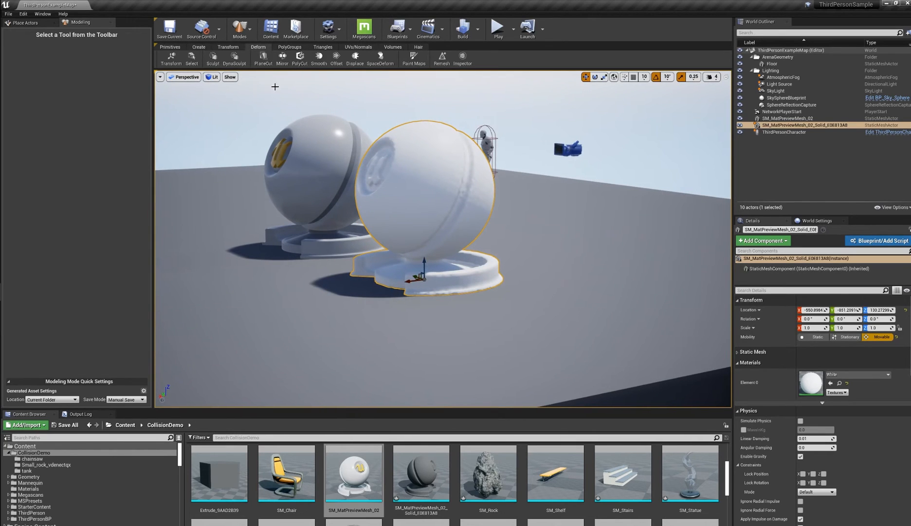
{"action": "left_click", "coordinate": [263, 57]}
{"action": "left_click_drag", "start_coordinate": [429, 188], "coordinate": [429, 238]}
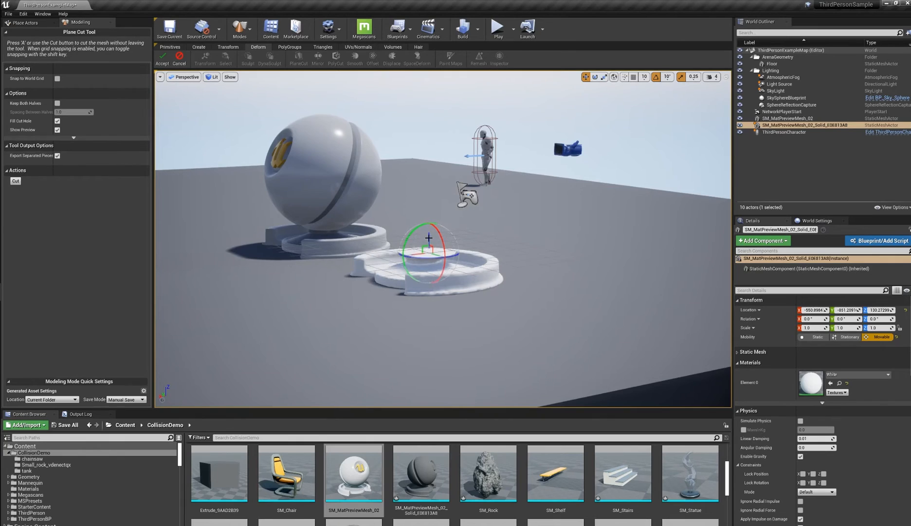
{"action": "left_click", "coordinate": [58, 104]}
{"action": "left_click_drag", "start_coordinate": [428, 239], "coordinate": [430, 250]}
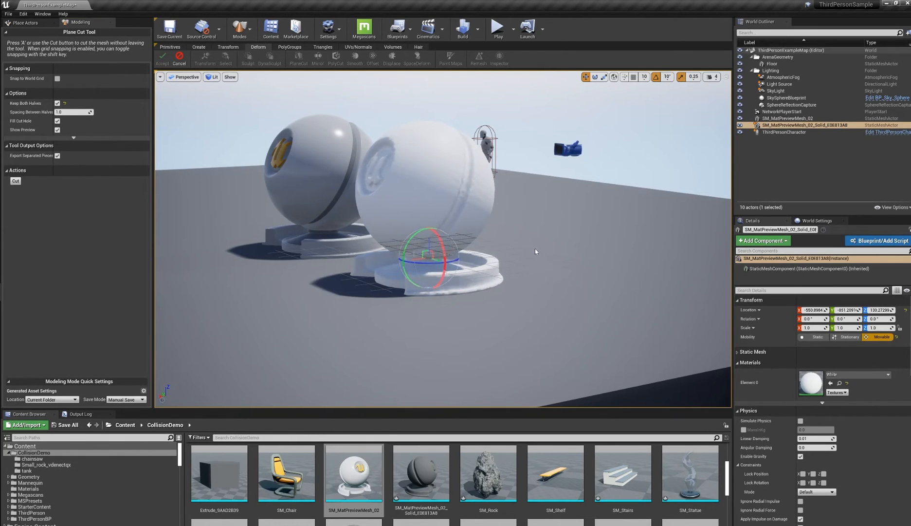
Set the spacing between halves to 5, turn off exporting separated pieces, and apply the plane cut between sphere and base
{"action": "mouse_move", "coordinate": [534, 247]}
{"action": "left_mouse_down", "text": "alt"}
{"action": "mouse_move", "coordinate": [533, 209]}
{"action": "mouse_move", "coordinate": [532, 242]}
{"action": "left_mouse_up", "text": "alt"}
{"action": "scroll", "coordinate": [532, 245], "scroll_direction": "up", "scroll_amount": 5}
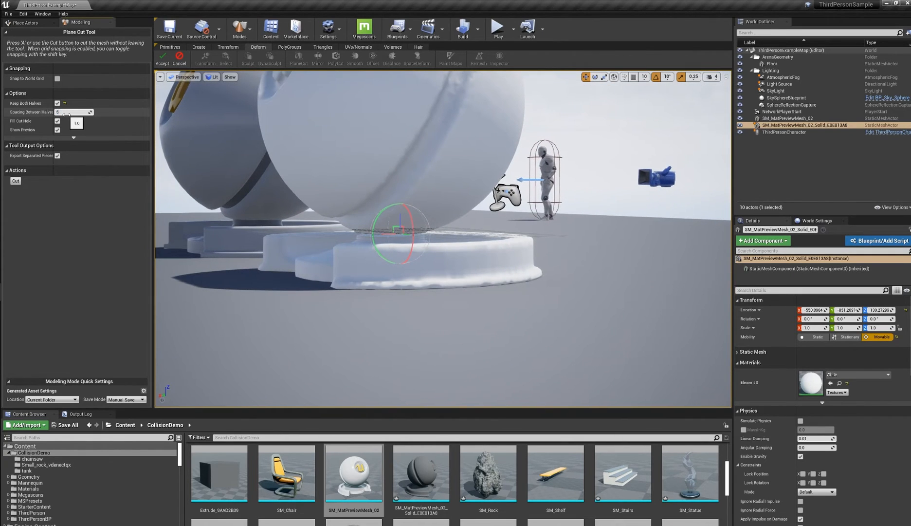
{"action": "left_click_drag", "start_coordinate": [404, 217], "coordinate": [454, 220]}
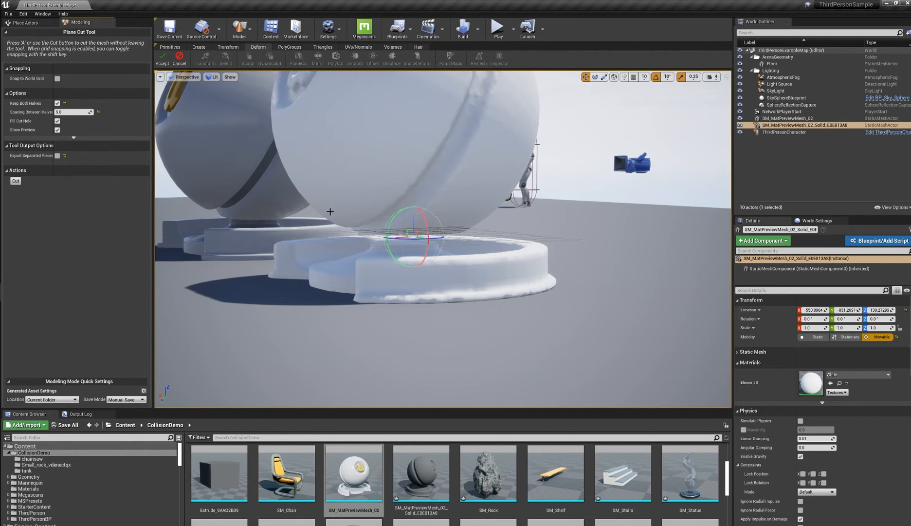
{"action": "left_click", "coordinate": [162, 58]}
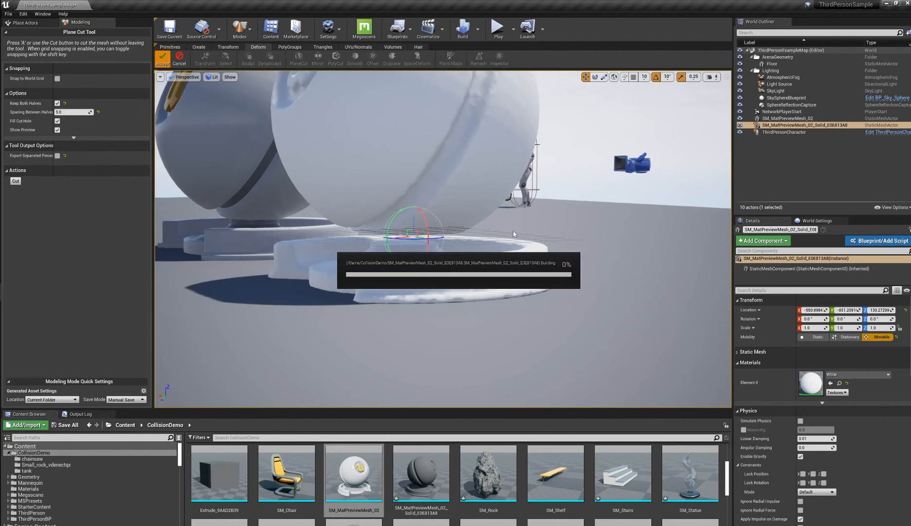
{"action": "key", "text": "f"}
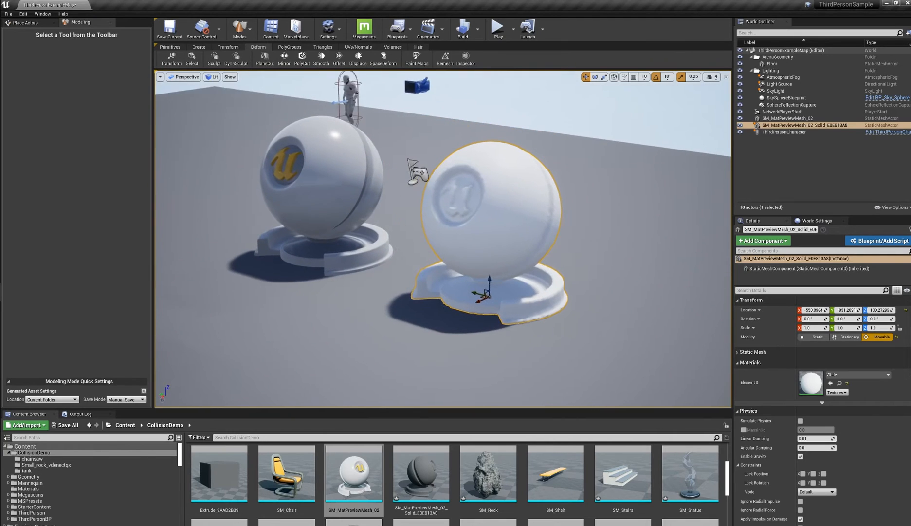
{"action": "left_click_drag", "start_coordinate": [491, 249], "coordinate": [439, 234], "text": "alt"}
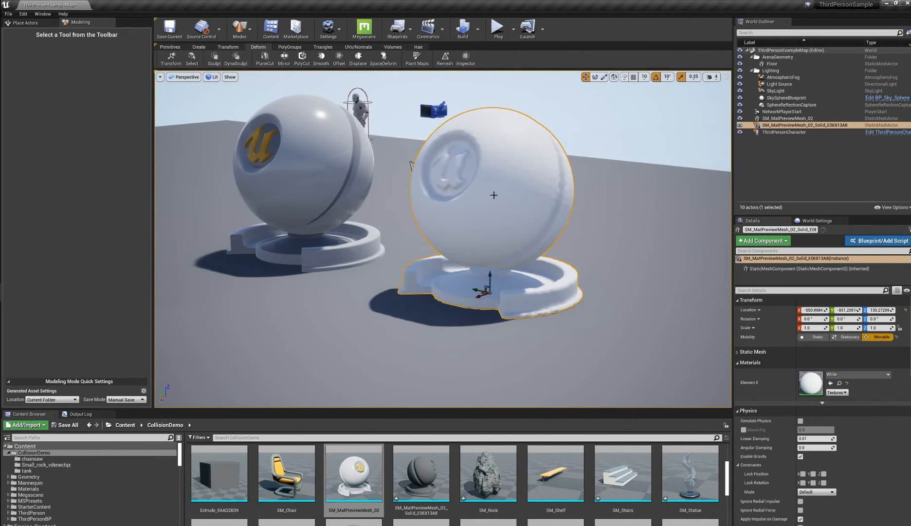
Generate minimal-sphere collision for the original preview mesh from the cut solid, using the Per Mesh Component input mode
{"action": "left_click", "coordinate": [305, 161], "text": "ctrl"}
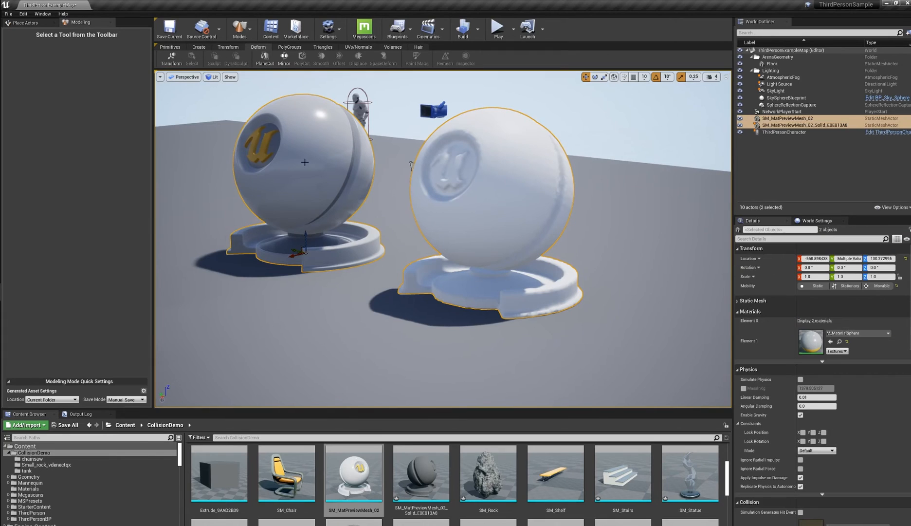
{"action": "left_click", "coordinate": [393, 47]}
{"action": "left_click", "coordinate": [298, 62]}
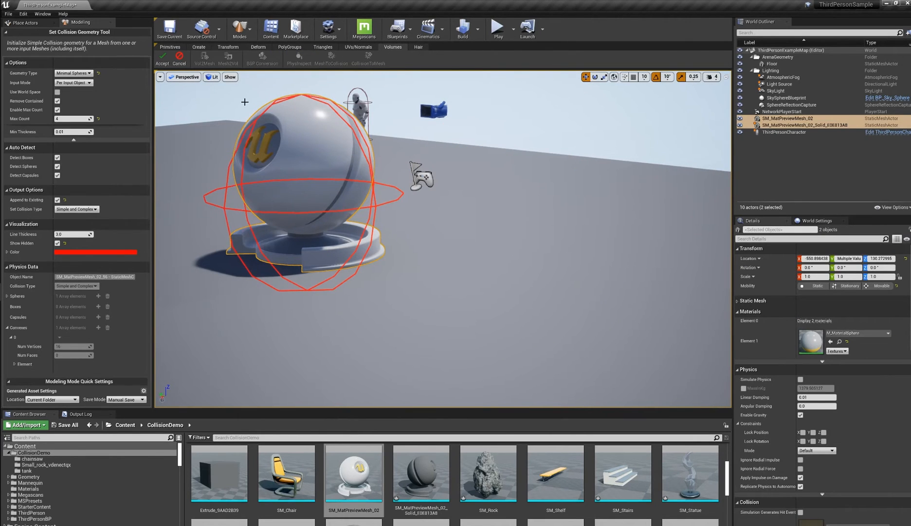
{"action": "left_click", "coordinate": [74, 82]}
{"action": "left_click", "coordinate": [74, 98]}
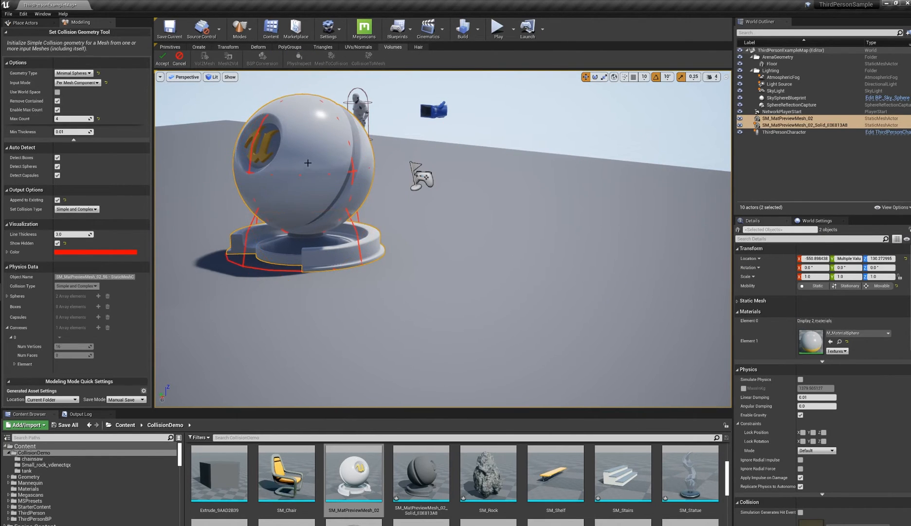
{"action": "left_click_drag", "start_coordinate": [307, 162], "coordinate": [251, 146], "text": "alt"}
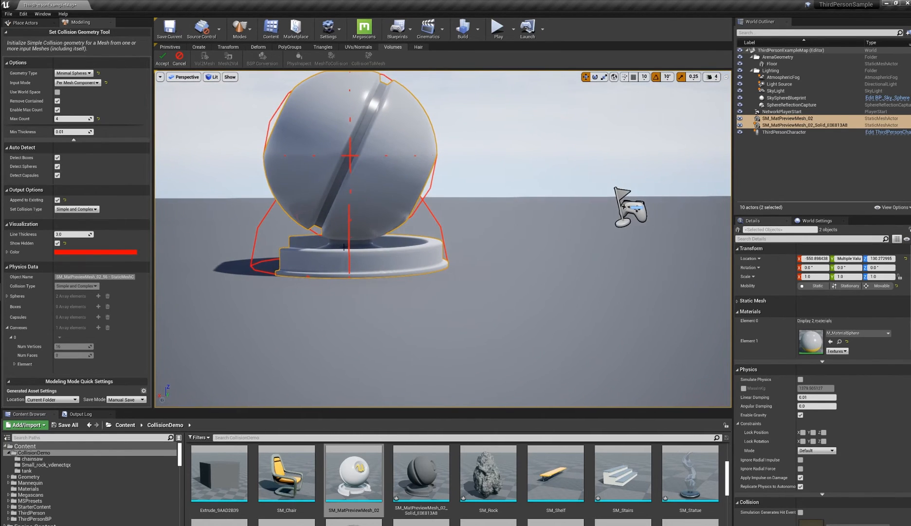
{"action": "left_click_drag", "start_coordinate": [460, 245], "coordinate": [423, 243], "text": "alt"}
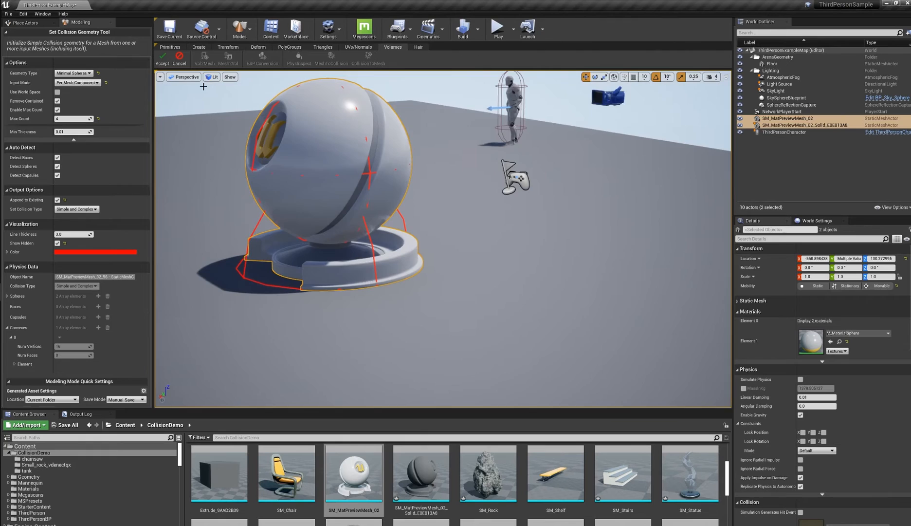
{"action": "left_click", "coordinate": [163, 57]}
{"action": "left_click_drag", "start_coordinate": [385, 158], "coordinate": [416, 159], "text": "alt"}
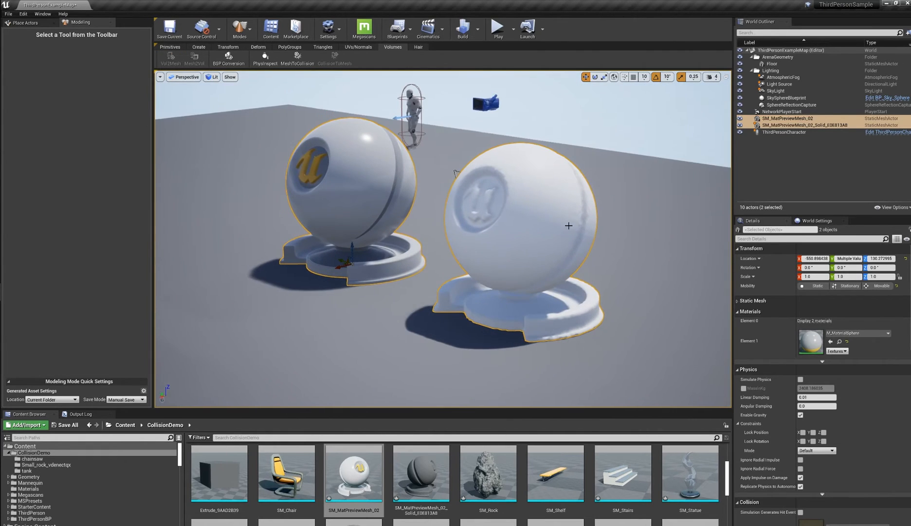
Delete the cut solid and the original preview mesh from the level
{"action": "left_click", "coordinate": [568, 224]}
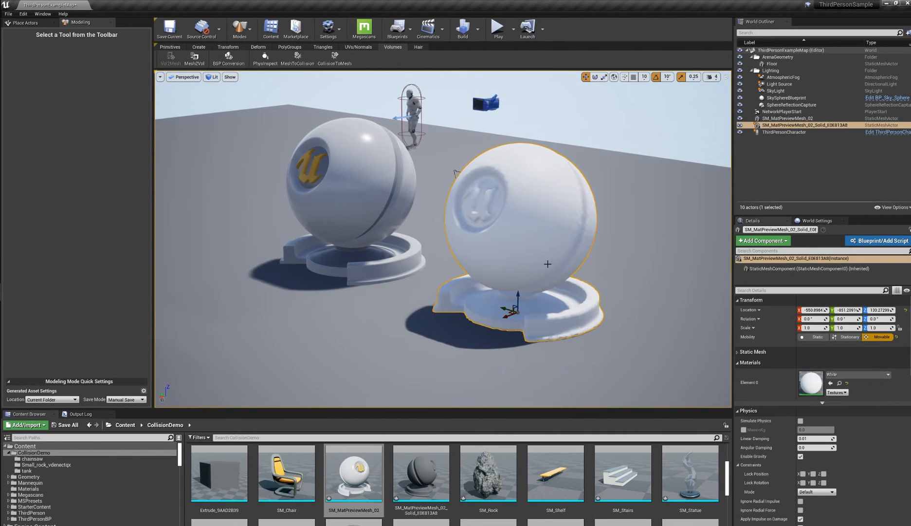
{"action": "key", "text": "Delete"}
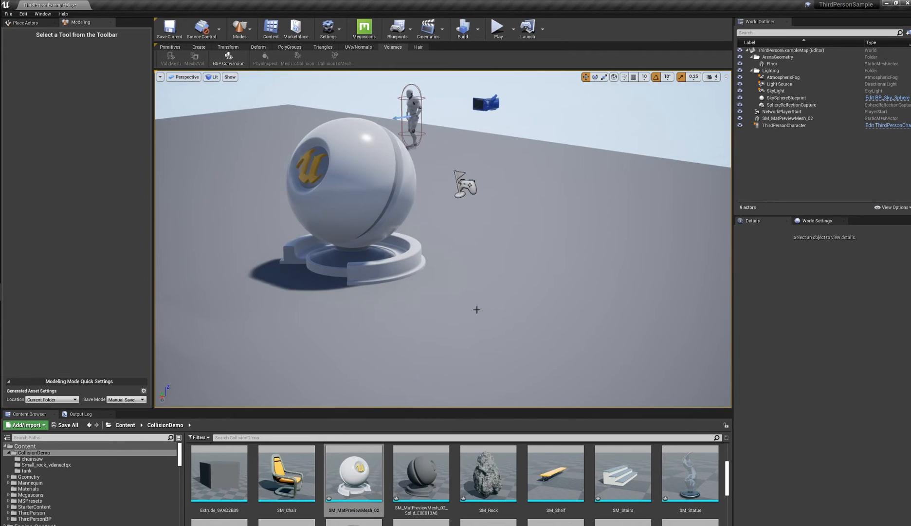
{"action": "scroll", "coordinate": [468, 311], "scroll_direction": "up", "scroll_amount": 3}
{"action": "right_click_drag", "start_coordinate": [482, 317], "coordinate": [463, 313]}
{"action": "left_click_drag", "start_coordinate": [485, 311], "coordinate": [475, 308], "text": "alt"}
{"action": "left_click", "coordinate": [340, 217]}
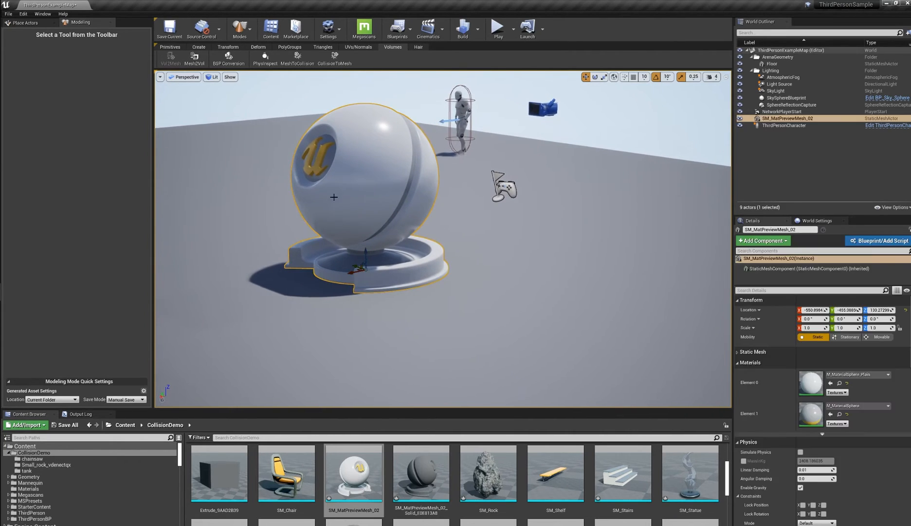
{"action": "key", "text": "Delete"}
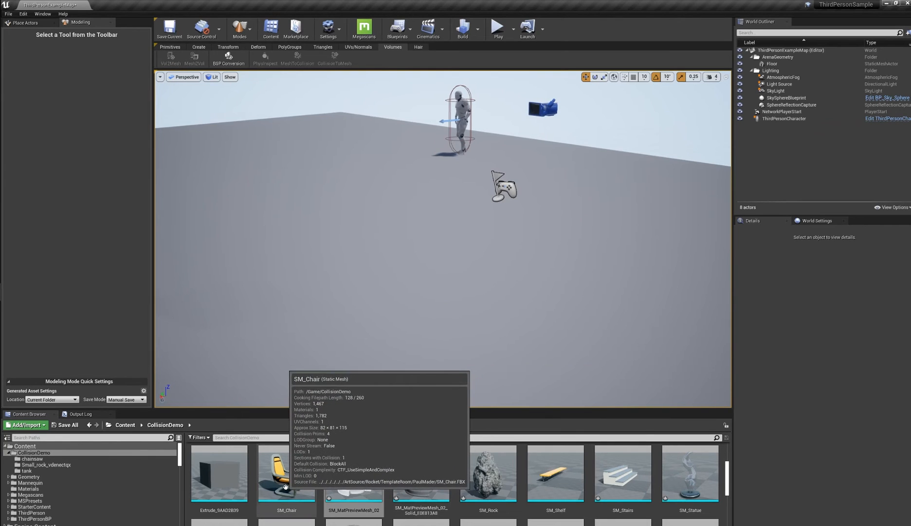
Place SM_Chair in the level and frame it for inspection from several sides
{"action": "left_click_drag", "start_coordinate": [280, 483], "coordinate": [368, 254]}
{"action": "key", "text": "f"}
{"action": "left_click_drag", "start_coordinate": [357, 290], "coordinate": [375, 338], "text": "alt"}
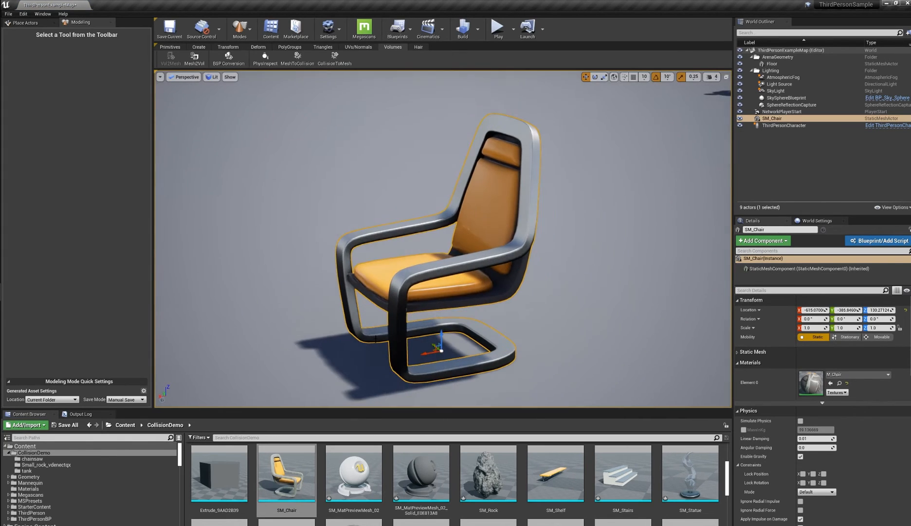
{"action": "mouse_move", "coordinate": [464, 236]}
{"action": "left_mouse_down", "text": "alt"}
{"action": "mouse_move", "coordinate": [424, 221]}
{"action": "mouse_move", "coordinate": [419, 233]}
{"action": "mouse_move", "coordinate": [487, 209]}
{"action": "mouse_move", "coordinate": [464, 236]}
{"action": "left_mouse_up", "text": "alt"}
{"action": "left_click_drag", "start_coordinate": [458, 270], "coordinate": [347, 204], "text": "alt"}
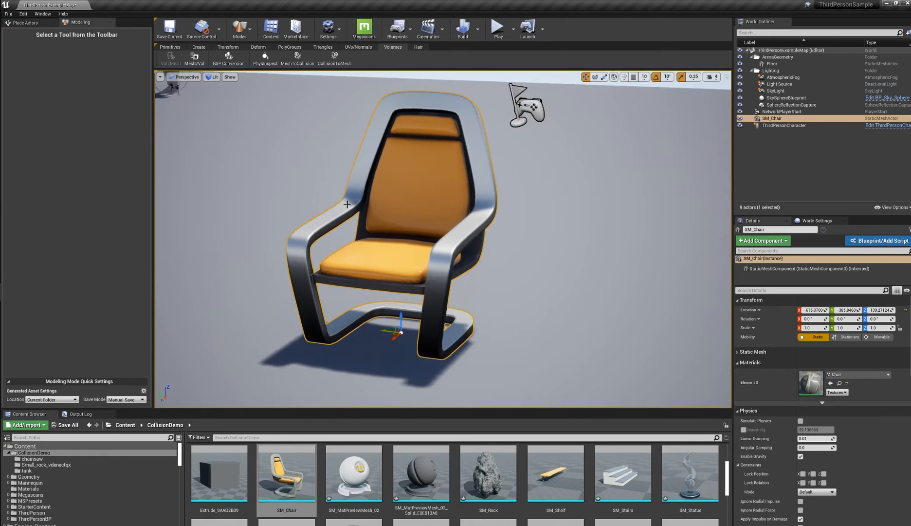
{"action": "left_click_drag", "start_coordinate": [410, 229], "coordinate": [431, 229], "text": "alt"}
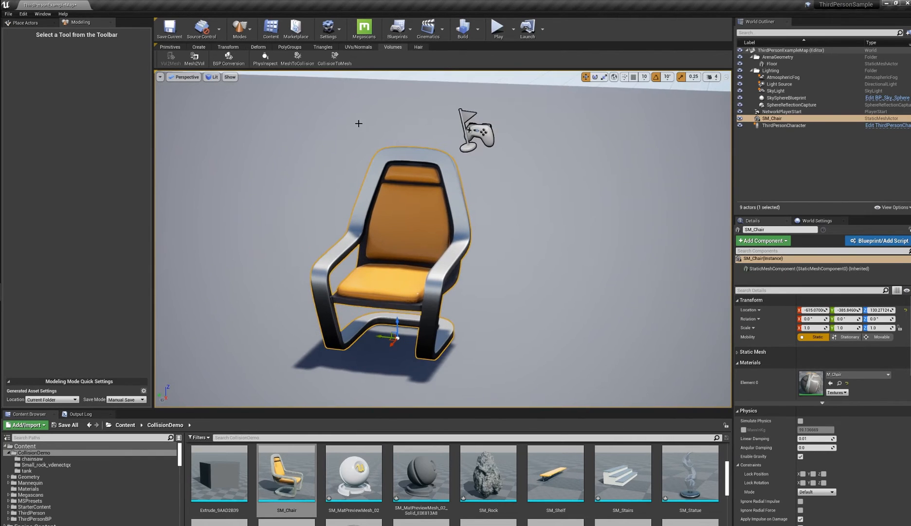
{"action": "left_click", "coordinate": [296, 58]}
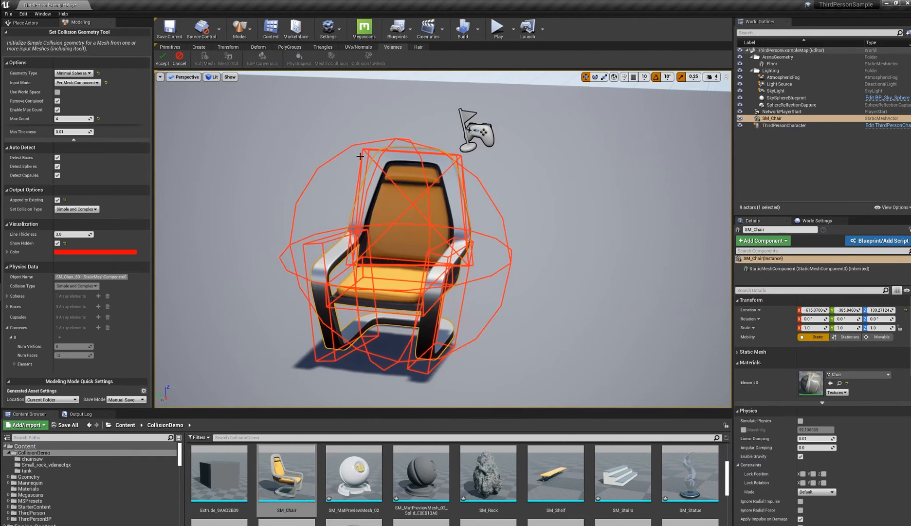
{"action": "left_click", "coordinate": [181, 60]}
{"action": "middle_click_drag", "start_coordinate": [403, 250], "coordinate": [368, 211], "text": "alt"}
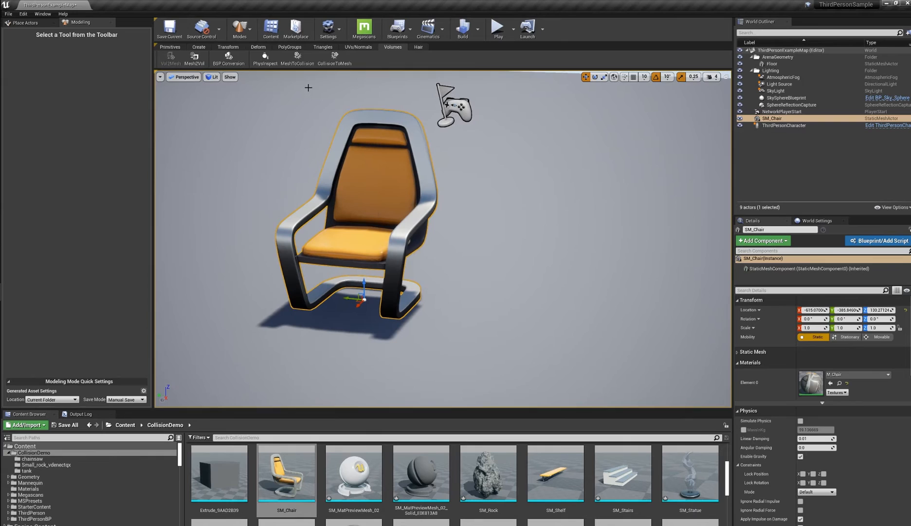
Preview the Minimal Spheres collision on SM_Chair in MeshToCollision using the Per Mesh Component input mode, and exit without applying it
{"action": "left_click", "coordinate": [297, 59]}
{"action": "left_click", "coordinate": [72, 74]}
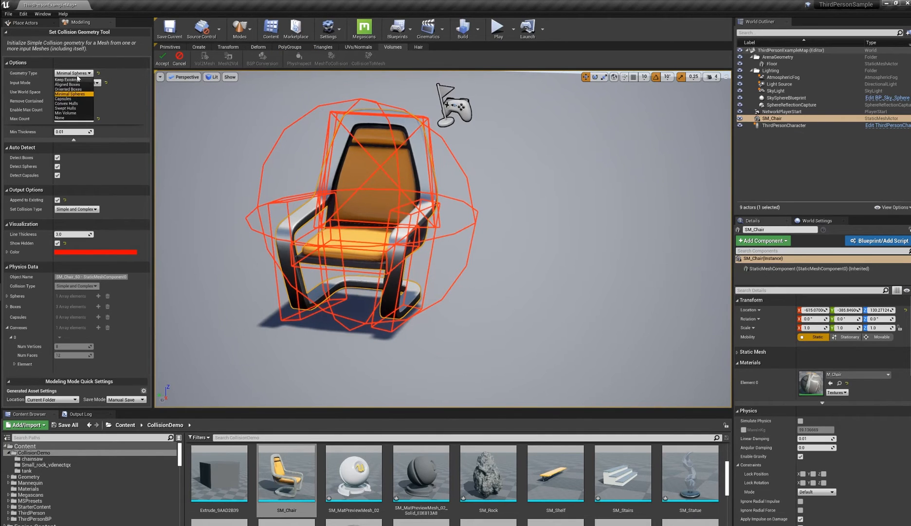
{"action": "left_click", "coordinate": [92, 82]}
{"action": "left_click_drag", "start_coordinate": [227, 137], "coordinate": [221, 113], "text": "alt"}
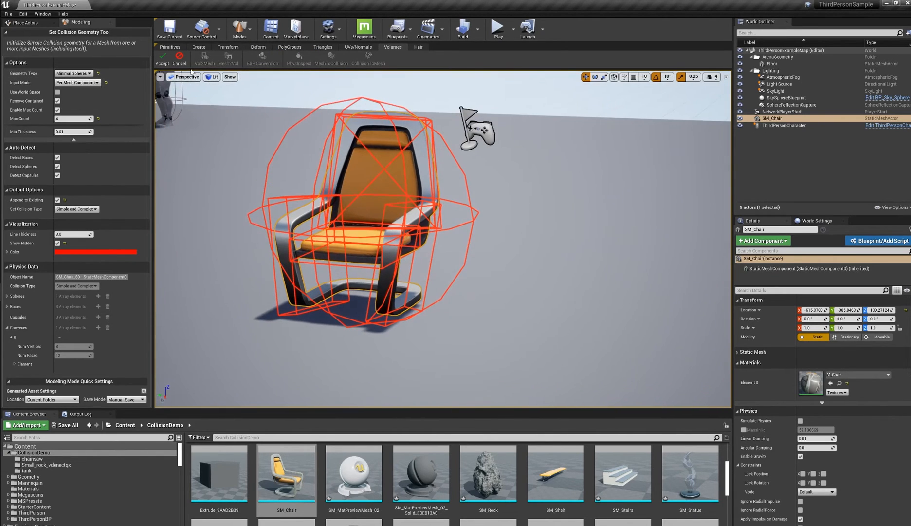
{"action": "left_click", "coordinate": [180, 59]}
Try to isolate a chair part with the Mesh Selection tool in All Connected mode, inspect the selection from several sides, and discard it
{"action": "key", "text": "w"}
{"action": "right_click_drag", "start_coordinate": [234, 131], "coordinate": [204, 165]}
{"action": "key", "text": "s"}
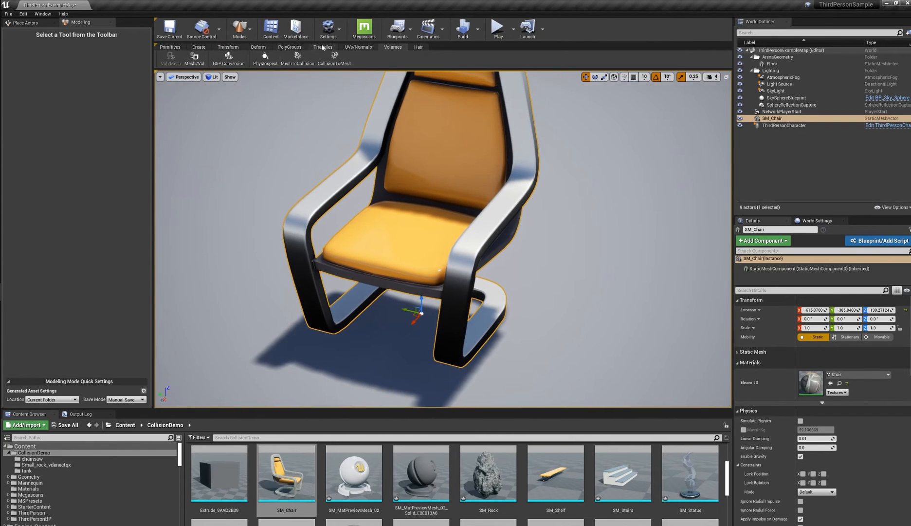
{"action": "left_click", "coordinate": [322, 47]}
{"action": "left_click", "coordinate": [193, 59]}
{"action": "left_click", "coordinate": [73, 110]}
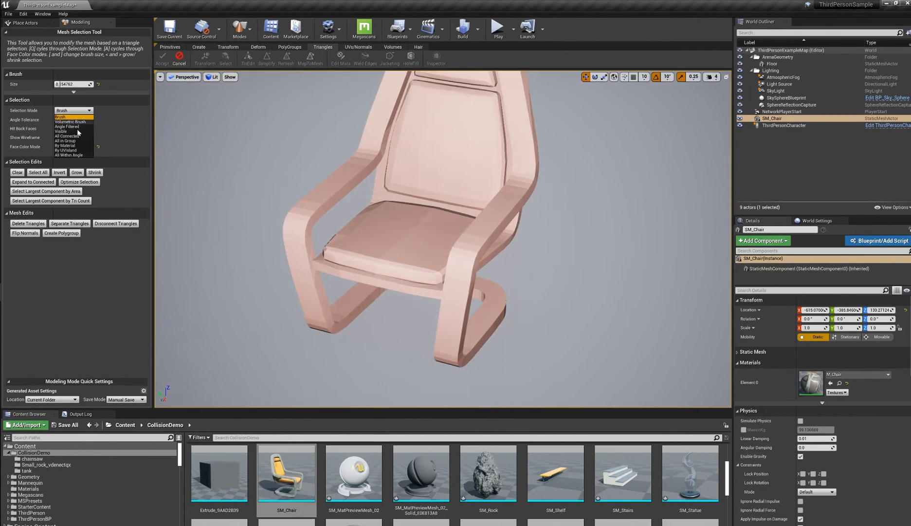
{"action": "left_click", "coordinate": [67, 136]}
{"action": "left_click", "coordinate": [440, 170]}
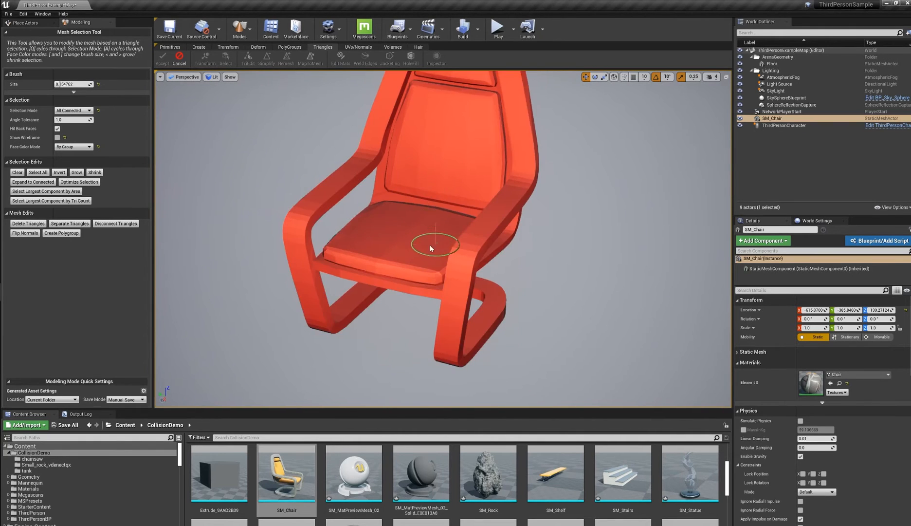
{"action": "mouse_move", "coordinate": [429, 244]}
{"action": "right_mouse_down"}
{"action": "mouse_move", "coordinate": [427, 215]}
{"action": "mouse_move", "coordinate": [393, 228]}
{"action": "mouse_move", "coordinate": [431, 223]}
{"action": "right_mouse_up"}
{"action": "right_click_drag", "start_coordinate": [405, 298], "coordinate": [382, 312]}
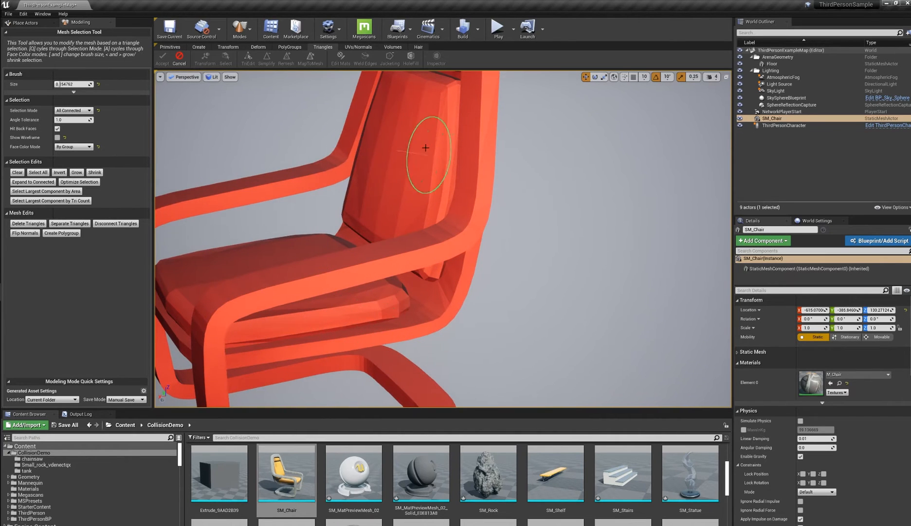
{"action": "mouse_move", "coordinate": [421, 153]}
{"action": "right_mouse_down"}
{"action": "mouse_move", "coordinate": [458, 152]}
{"action": "mouse_move", "coordinate": [387, 153]}
{"action": "mouse_move", "coordinate": [425, 95]}
{"action": "right_mouse_up"}
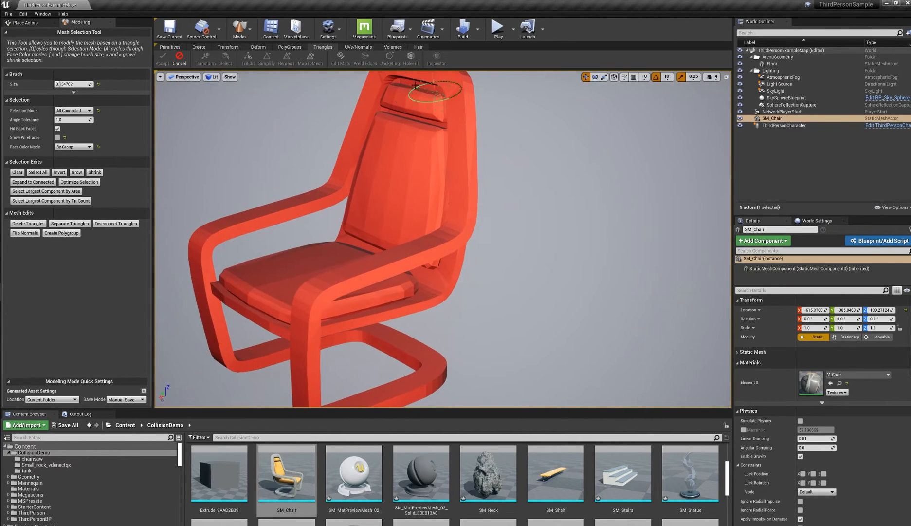
{"action": "left_click_drag", "start_coordinate": [372, 208], "coordinate": [301, 175], "text": "alt"}
{"action": "left_click", "coordinate": [179, 59]}
Duplicate SM_Chair into a new mesh asset with the Duplicate tool, keeping the source
{"action": "mouse_move", "coordinate": [423, 227]}
{"action": "right_mouse_down"}
{"action": "mouse_move", "coordinate": [421, 219]}
{"action": "mouse_move", "coordinate": [418, 282]}
{"action": "mouse_move", "coordinate": [423, 227]}
{"action": "mouse_move", "coordinate": [414, 246]}
{"action": "mouse_move", "coordinate": [424, 218]}
{"action": "right_mouse_up"}
{"action": "left_click_drag", "start_coordinate": [414, 221], "coordinate": [368, 188], "text": "alt"}
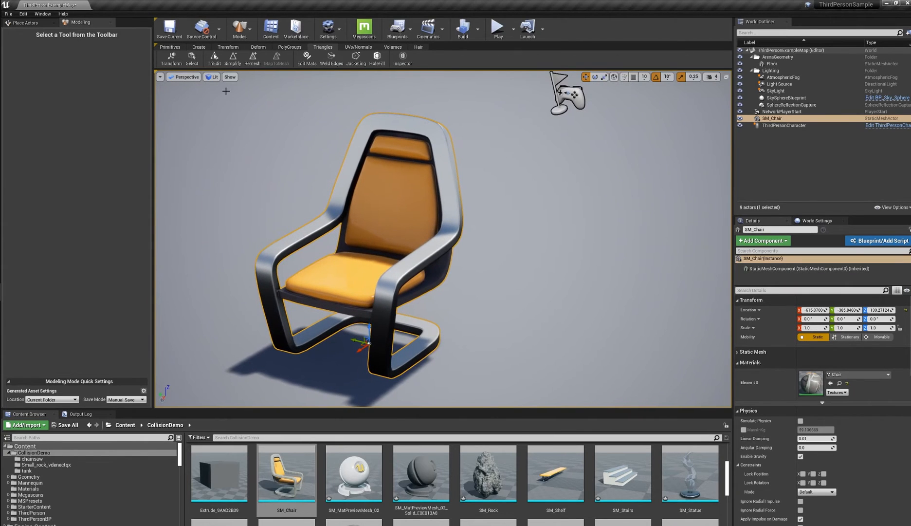
{"action": "left_click", "coordinate": [229, 48]}
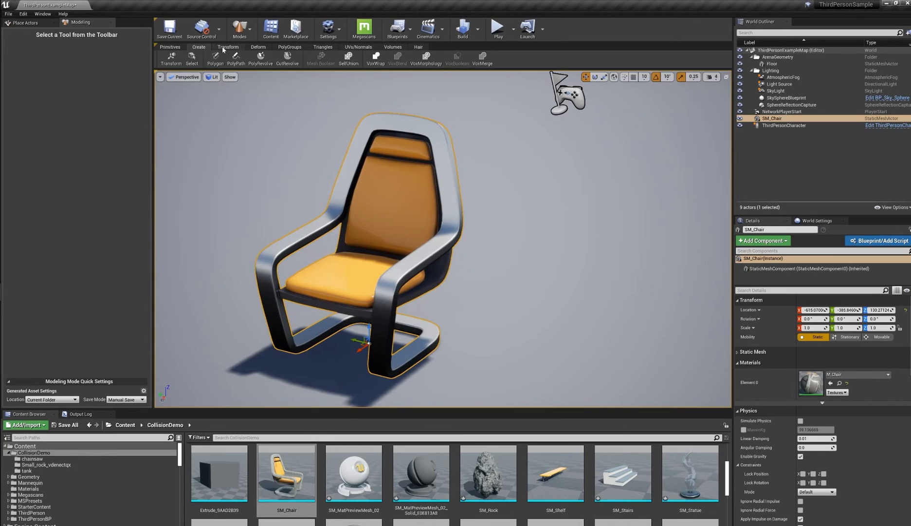
{"action": "left_click", "coordinate": [198, 48]}
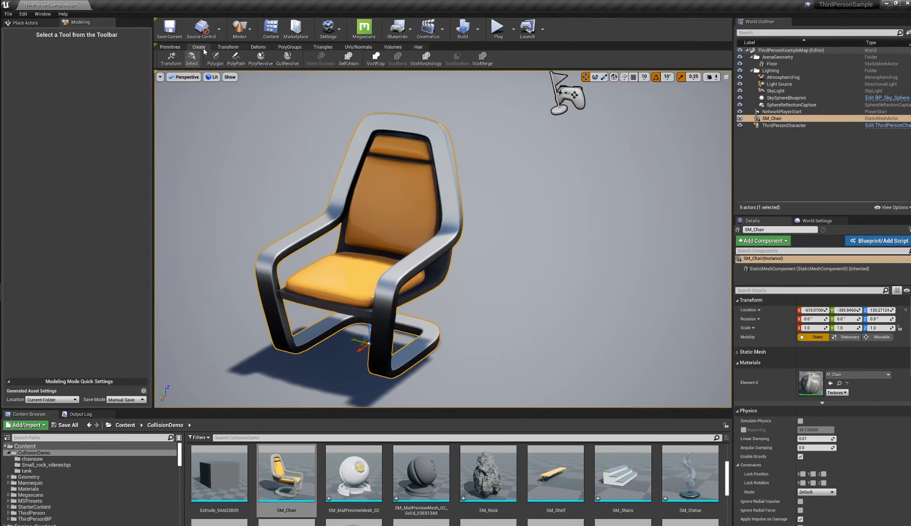
{"action": "left_click", "coordinate": [228, 47]}
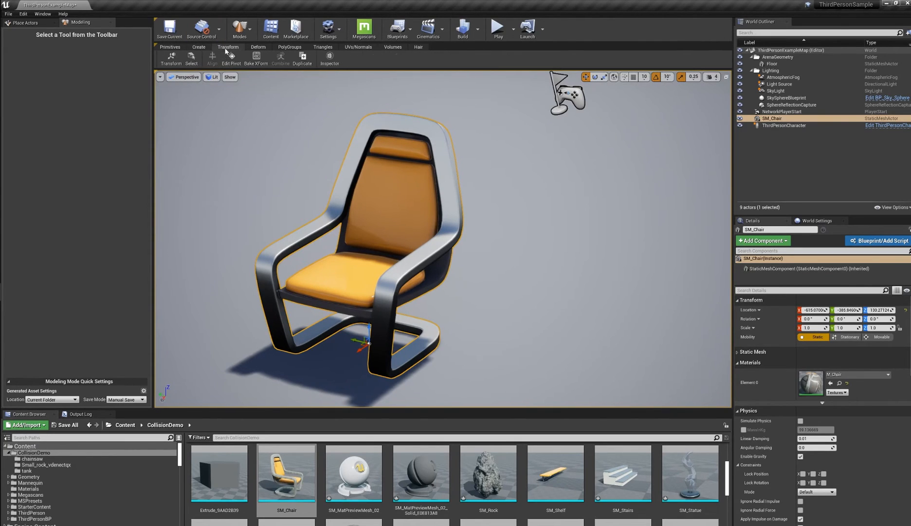
{"action": "left_click", "coordinate": [303, 58]}
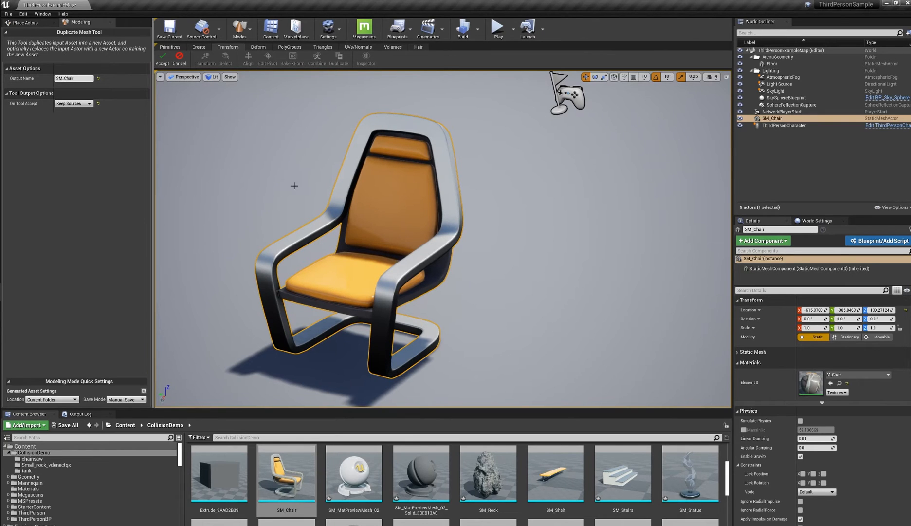
{"action": "left_click", "coordinate": [163, 57]}
Move the duplicated chair sideways to a Y location of about -525.6, beside the original, and frame both chairs
{"action": "scroll", "coordinate": [455, 273], "scroll_direction": "down", "scroll_amount": 1}
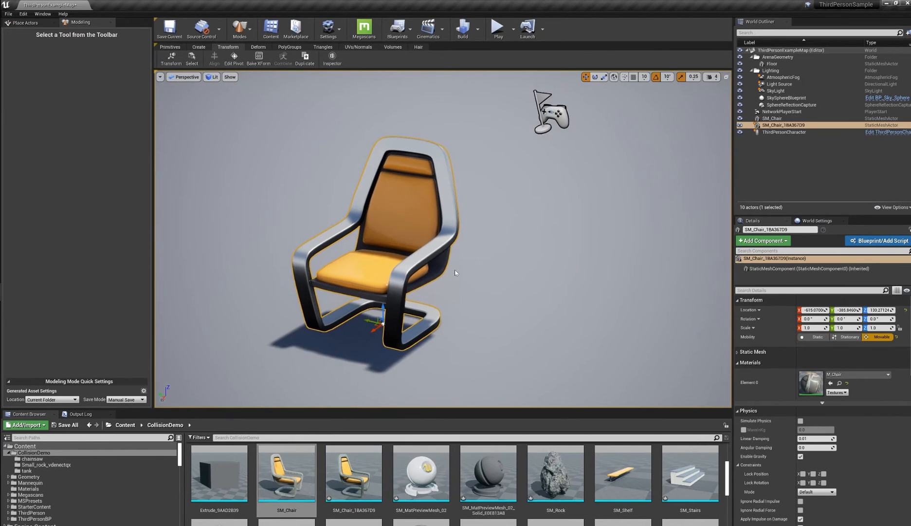
{"action": "left_click_drag", "start_coordinate": [370, 321], "coordinate": [565, 336]}
{"action": "key", "text": "f"}
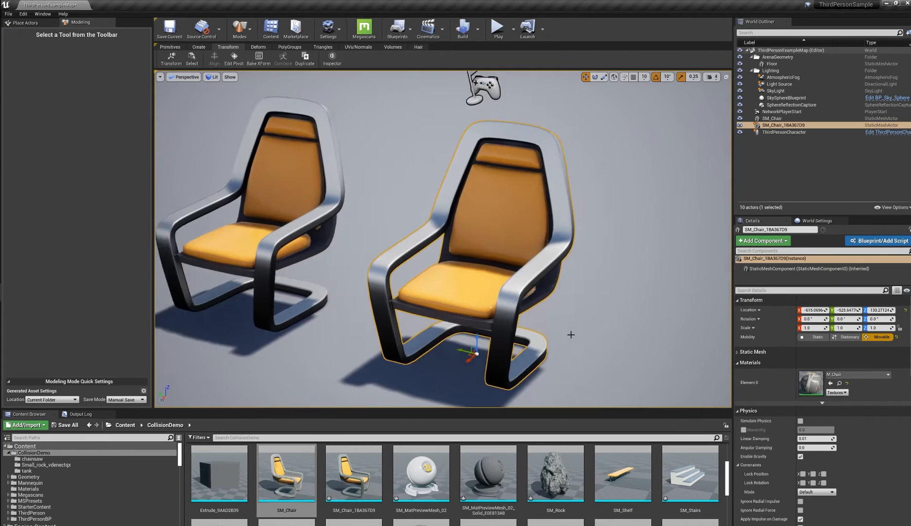
{"action": "right_click_drag", "start_coordinate": [508, 316], "coordinate": [492, 309]}
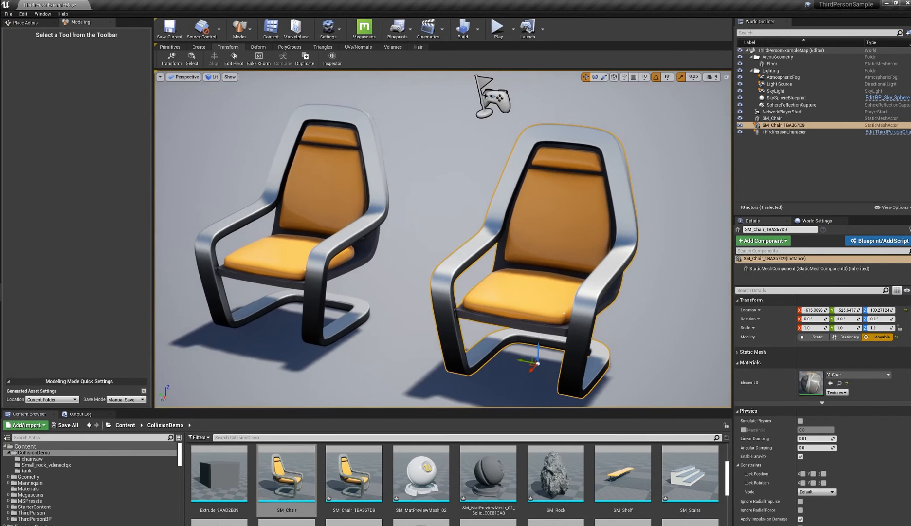
Make a plain level copy of the original SM_Chair beside it and delete that copy
{"action": "left_click", "coordinate": [327, 297]}
{"action": "scroll", "coordinate": [329, 294], "scroll_direction": "down", "scroll_amount": 3}
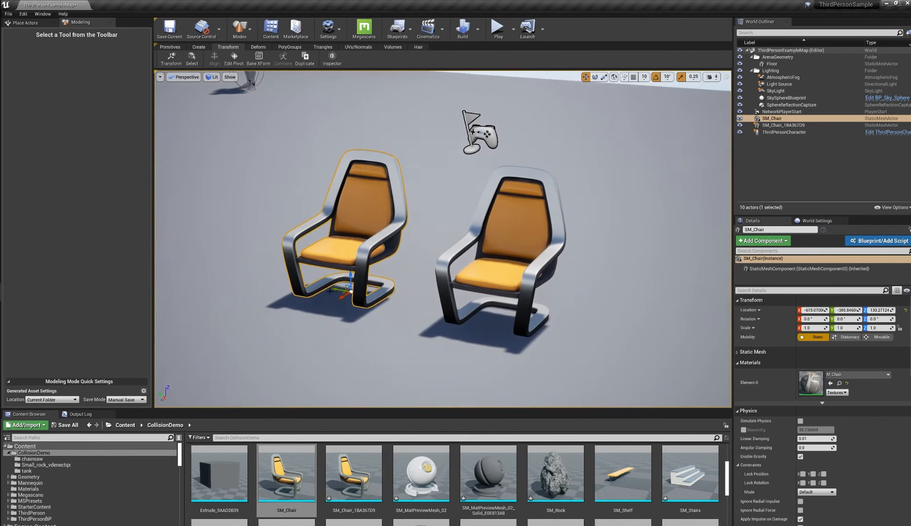
{"action": "left_click_drag", "start_coordinate": [334, 288], "coordinate": [246, 244], "text": "alt"}
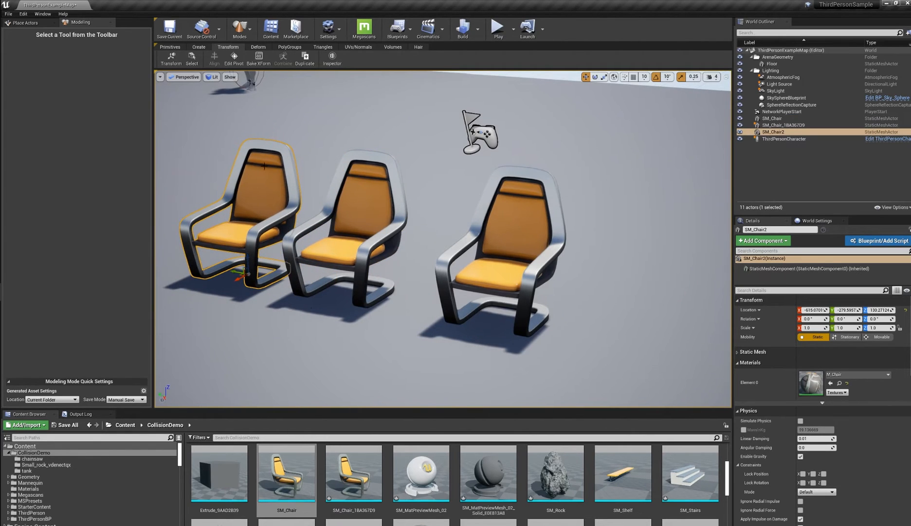
{"action": "key", "text": "Delete"}
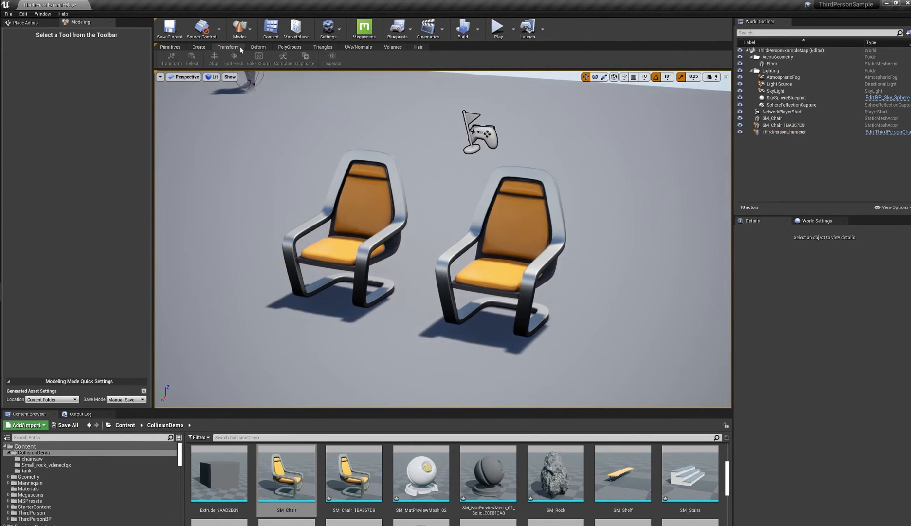
Start the Mesh Selection tool on the duplicated chair and set its selection mode to By UVIsland
{"action": "left_click", "coordinate": [516, 235]}
{"action": "key", "text": "f"}
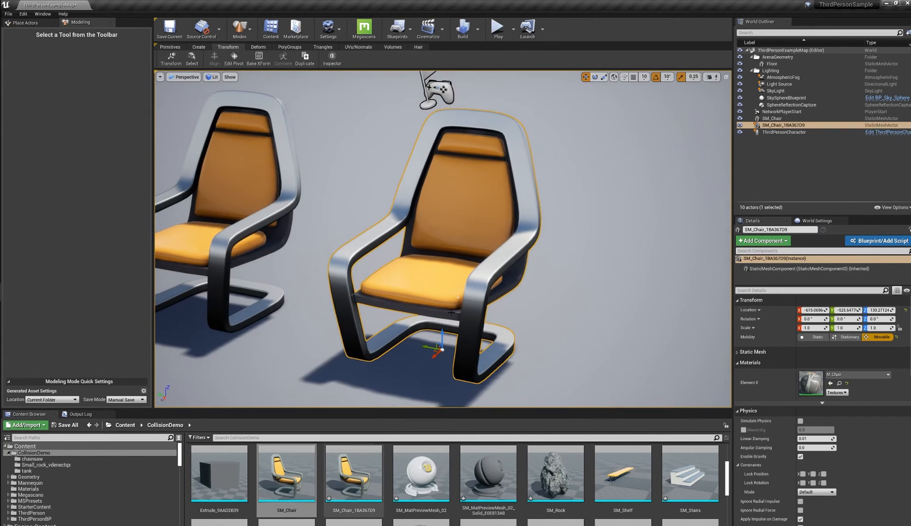
{"action": "scroll", "coordinate": [457, 264], "scroll_direction": "up", "scroll_amount": 3}
{"action": "right_click_drag", "start_coordinate": [458, 264], "coordinate": [421, 268]}
{"action": "key", "text": "s"}
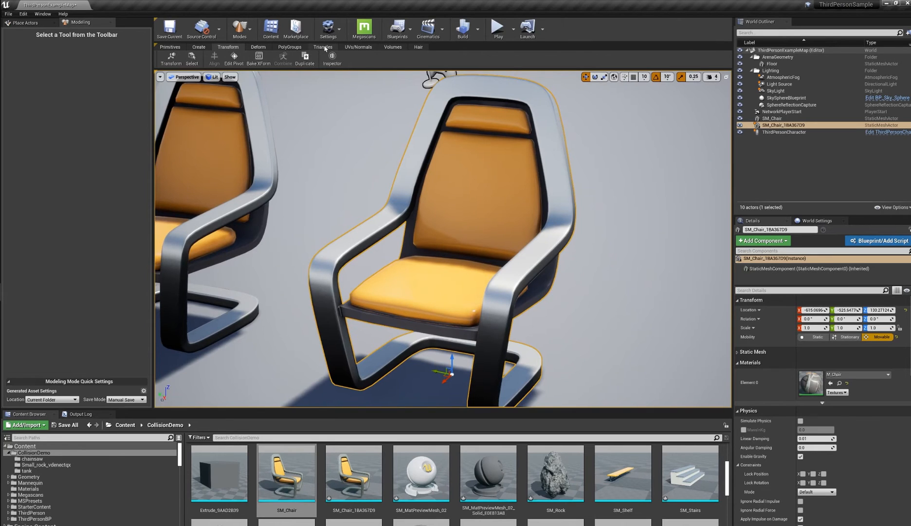
{"action": "left_click", "coordinate": [324, 47]}
{"action": "left_click", "coordinate": [228, 47]}
{"action": "left_click", "coordinate": [191, 58]}
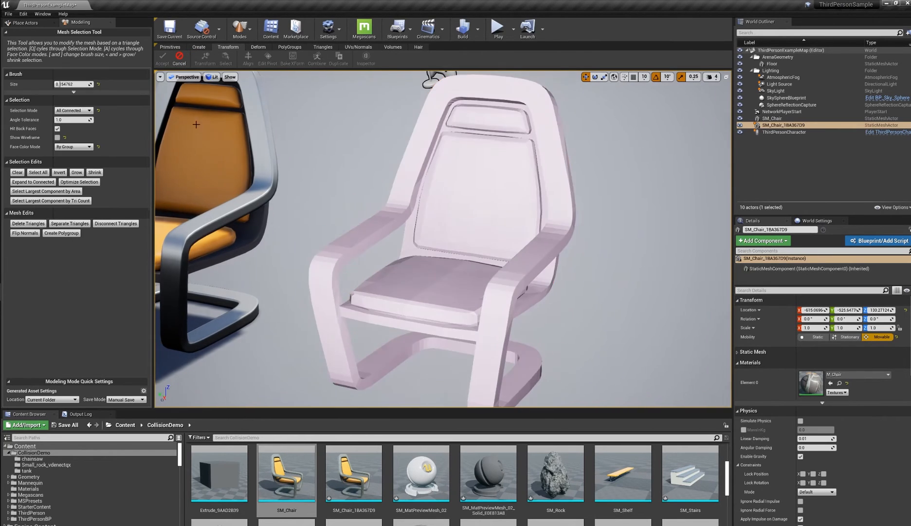
{"action": "left_click", "coordinate": [77, 110]}
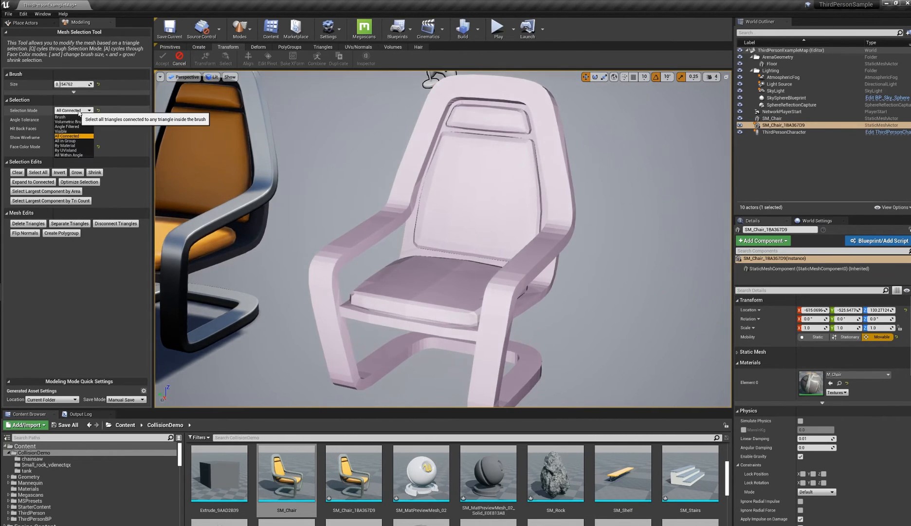
{"action": "left_click", "coordinate": [63, 150]}
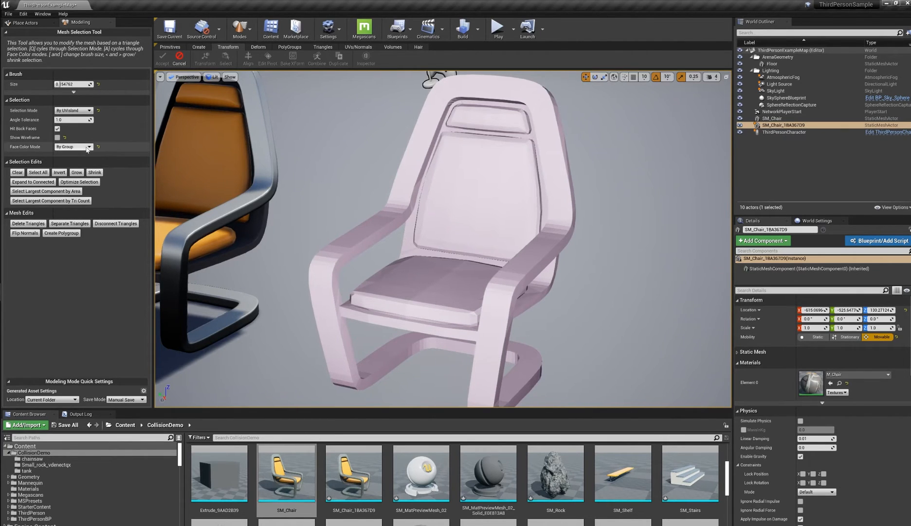
Try the By Material ID and None face color modes on the duplicated chair, and settle on By UVIsland
{"action": "left_click_drag", "start_coordinate": [440, 215], "coordinate": [440, 225], "text": "alt"}
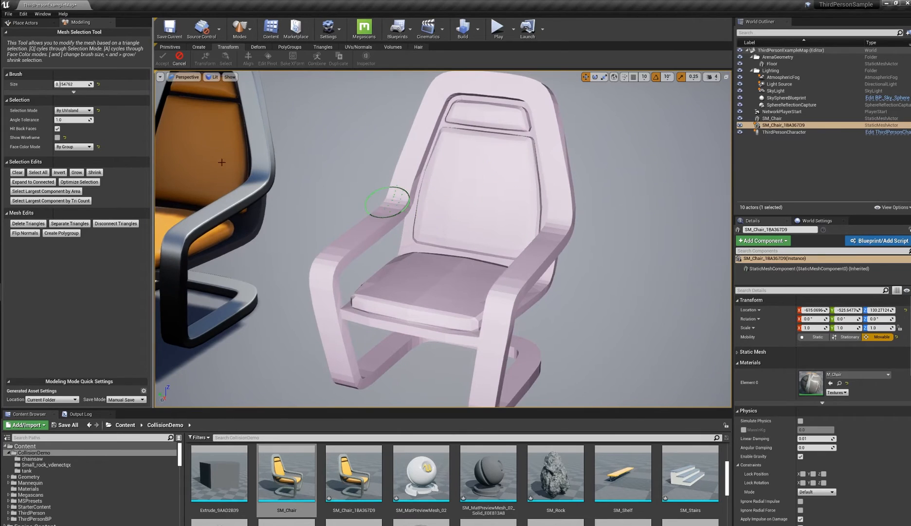
{"action": "left_click", "coordinate": [73, 147]}
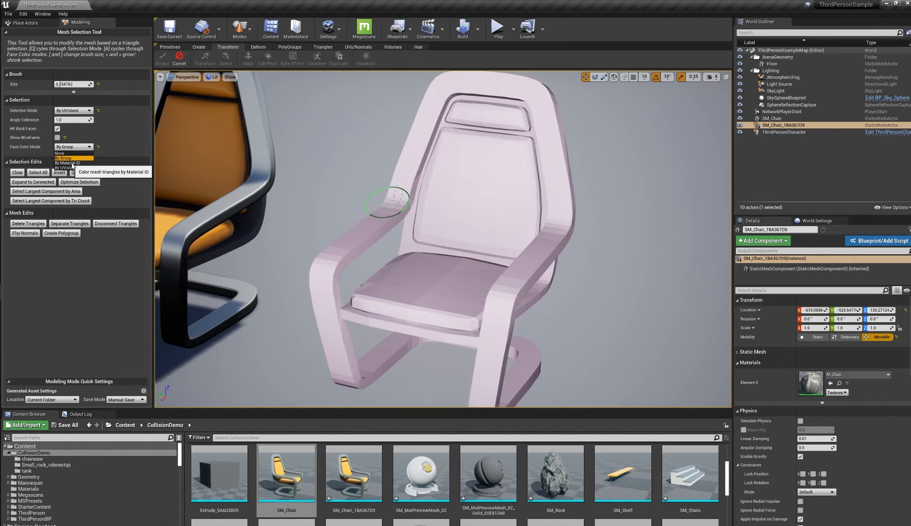
{"action": "left_click", "coordinate": [72, 163]}
{"action": "left_click", "coordinate": [73, 147]}
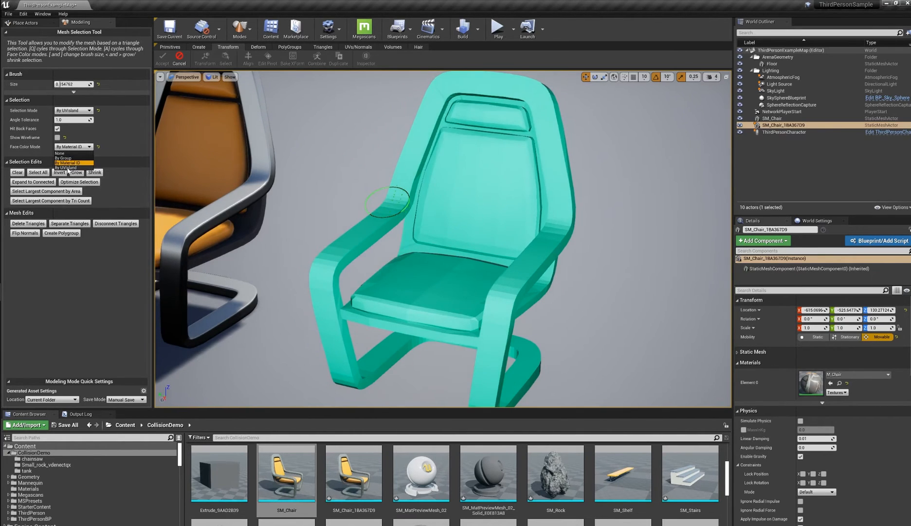
{"action": "left_click", "coordinate": [60, 153]}
{"action": "left_click", "coordinate": [73, 147]}
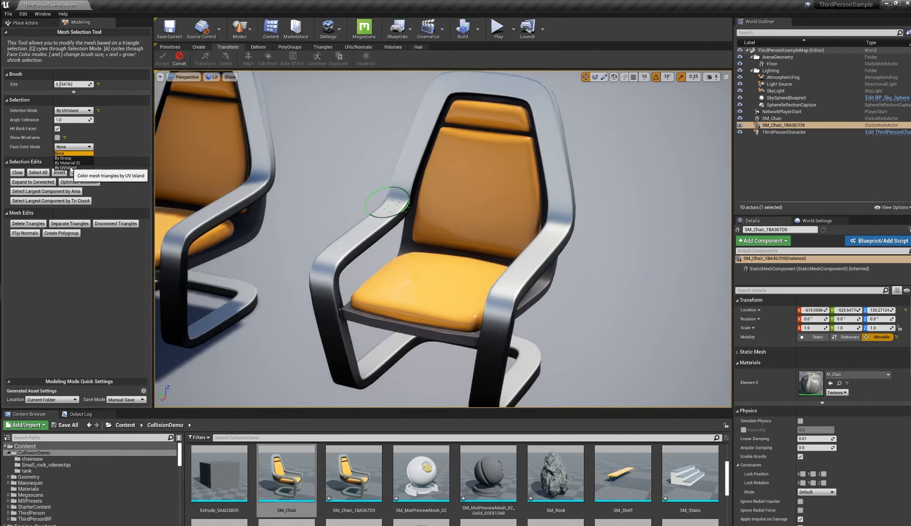
{"action": "left_click", "coordinate": [71, 167]}
Select the seat cushion's UV island on the duplicated chair and inspect it from several sides
{"action": "mouse_move", "coordinate": [441, 251]}
{"action": "left_mouse_down", "text": "alt"}
{"action": "mouse_move", "coordinate": [425, 250]}
{"action": "mouse_move", "coordinate": [451, 268]}
{"action": "mouse_move", "coordinate": [469, 238]}
{"action": "mouse_move", "coordinate": [452, 254]}
{"action": "left_mouse_up", "text": "alt"}
{"action": "left_click_drag", "start_coordinate": [265, 157], "coordinate": [468, 224], "text": "alt"}
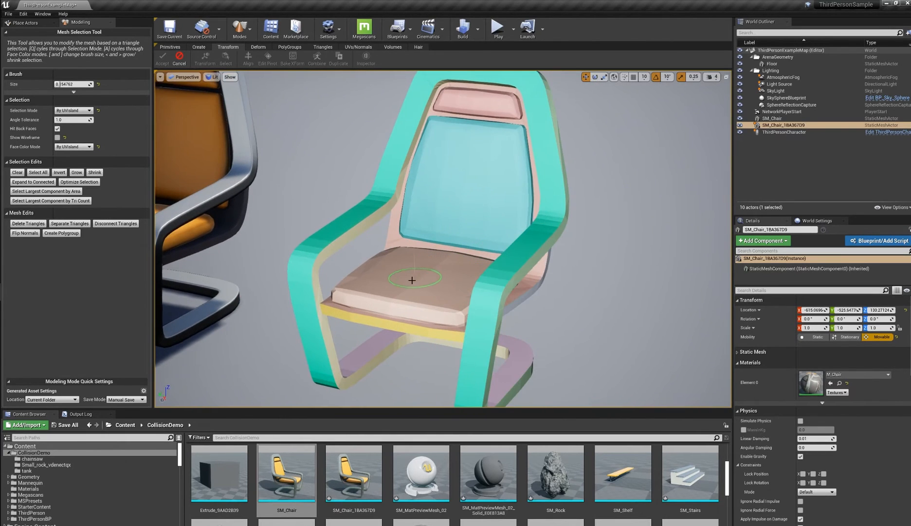
{"action": "left_click_drag", "start_coordinate": [460, 192], "coordinate": [507, 183], "text": "alt"}
{"action": "left_click", "coordinate": [451, 260]}
{"action": "left_click_drag", "start_coordinate": [473, 278], "coordinate": [521, 229], "text": "alt"}
{"action": "left_click_drag", "start_coordinate": [520, 261], "coordinate": [463, 250], "text": "alt"}
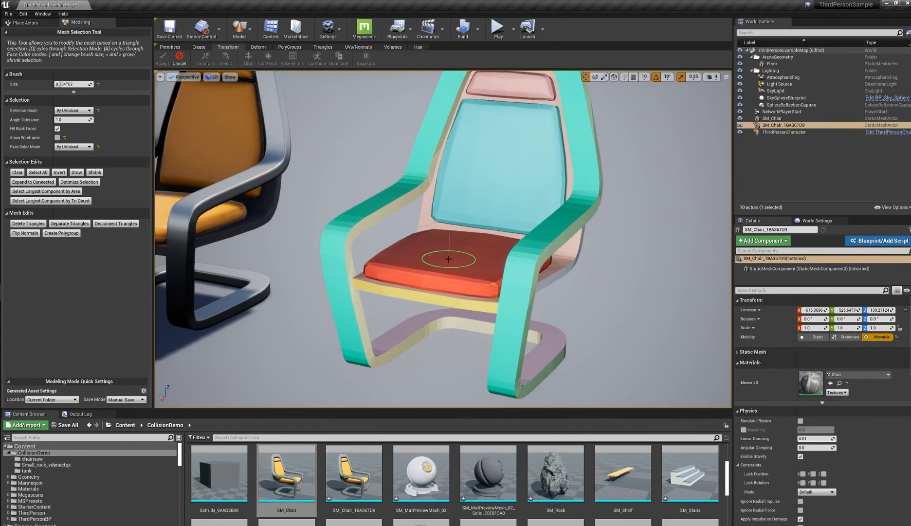
Compare the By Group face coloring of the duplicated chair with its By UVIsland coloring
{"action": "left_click", "coordinate": [73, 147]}
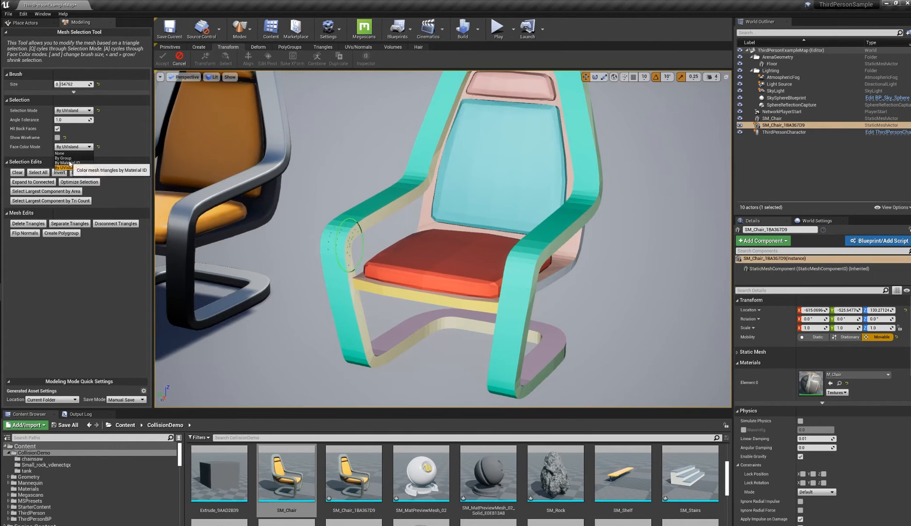
{"action": "left_click", "coordinate": [71, 164]}
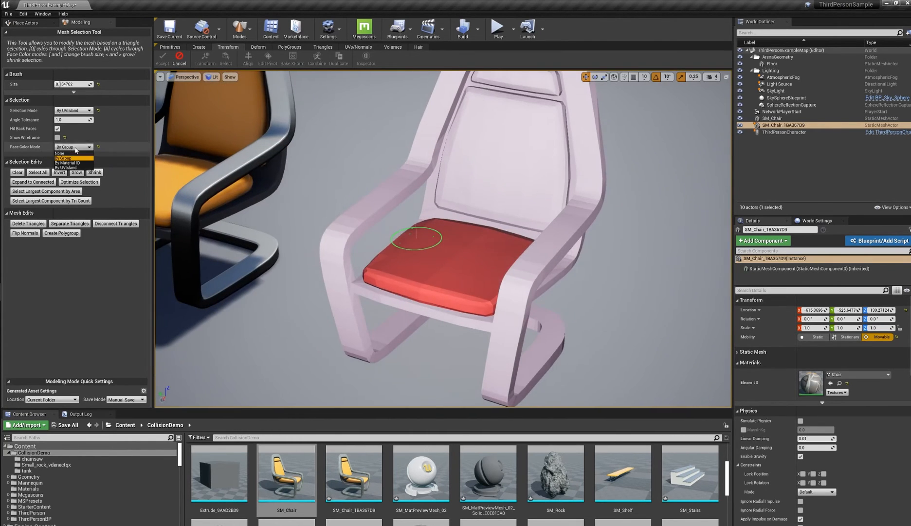
{"action": "left_click", "coordinate": [66, 167]}
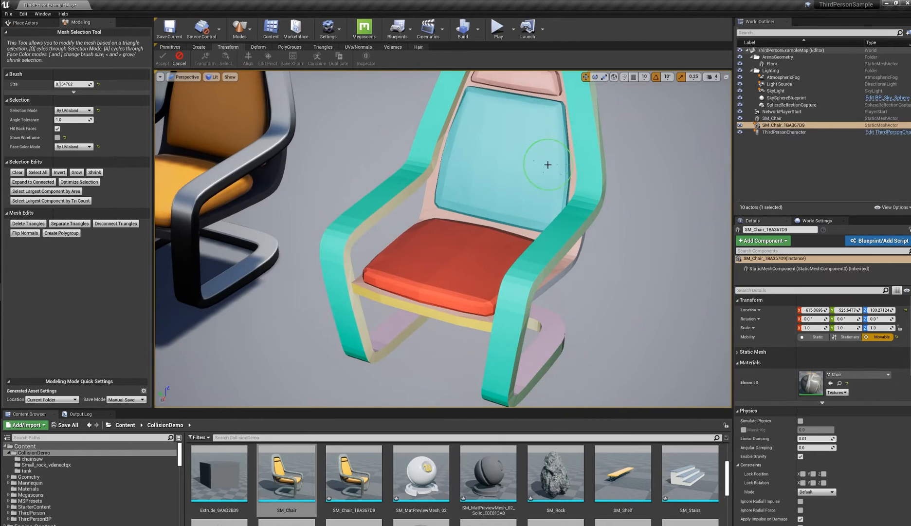
Create a polygroup from the selected seat cushion, check it with By Group face coloring, and restore By UVIsland coloring
{"action": "left_click_drag", "start_coordinate": [472, 277], "coordinate": [447, 299], "text": "alt"}
{"action": "left_click", "coordinate": [62, 233]}
{"action": "left_click", "coordinate": [73, 146]}
{"action": "left_click", "coordinate": [64, 157]}
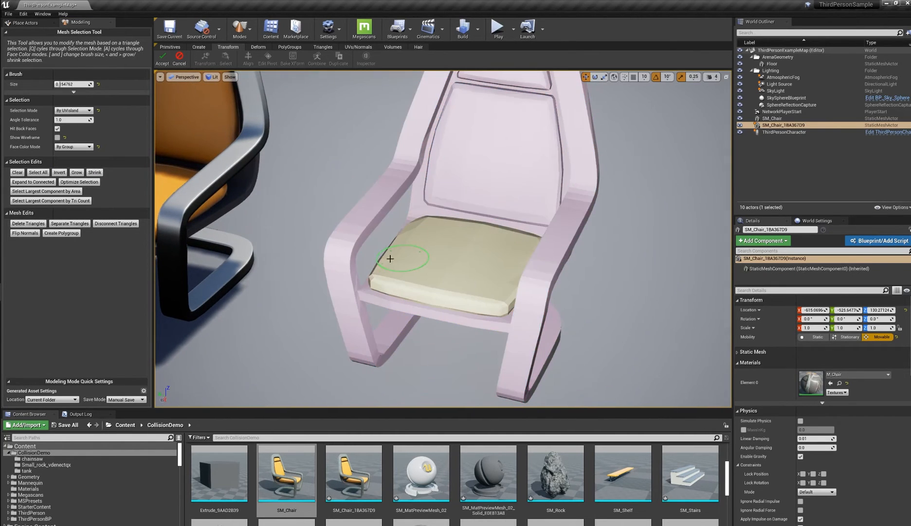
{"action": "left_click_drag", "start_coordinate": [445, 256], "coordinate": [364, 175], "text": "alt"}
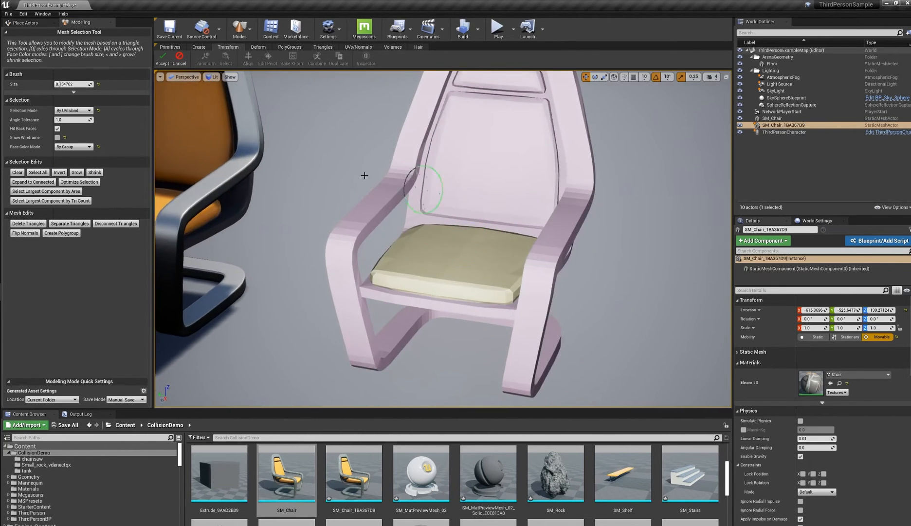
{"action": "left_click", "coordinate": [73, 147]}
{"action": "left_click", "coordinate": [68, 168]}
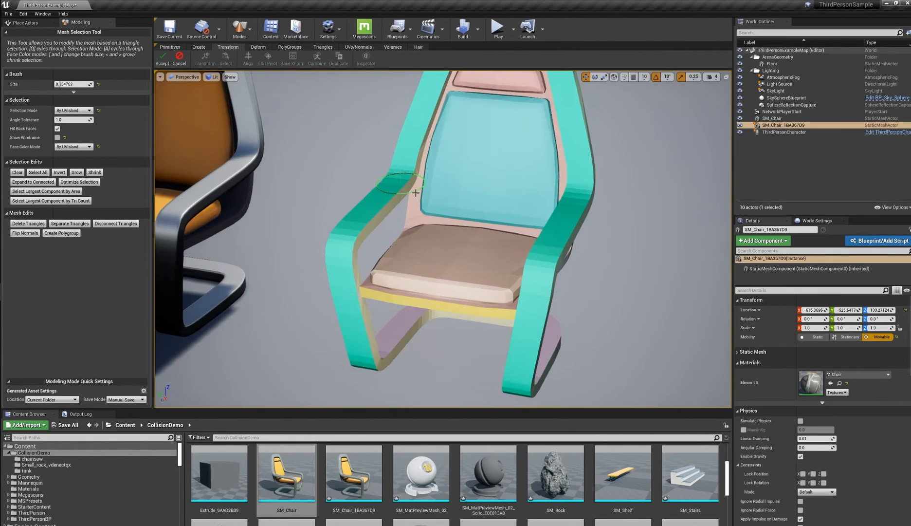
Select the backrest cushion and headrest of the duplicated chair by their UV islands
{"action": "scroll", "coordinate": [448, 170], "scroll_direction": "up", "scroll_amount": 4}
{"action": "left_click", "coordinate": [458, 219]}
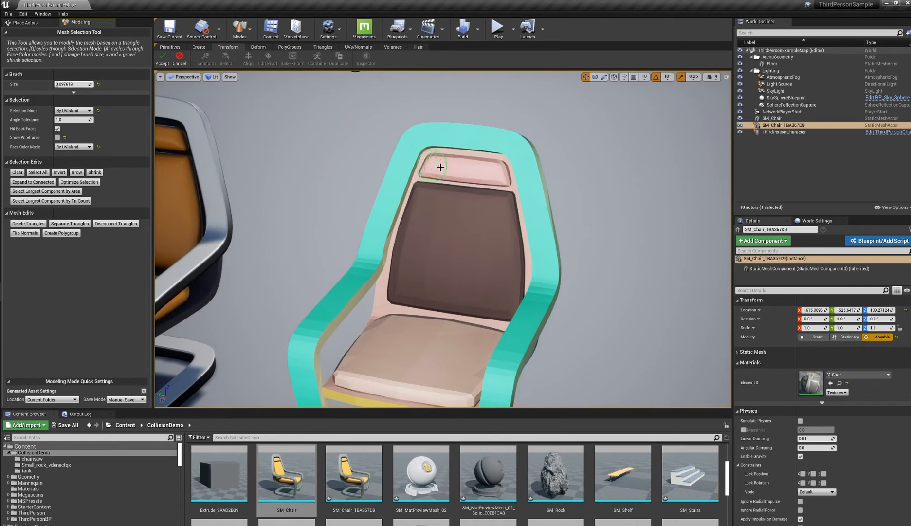
{"action": "left_click_drag", "start_coordinate": [485, 245], "coordinate": [464, 238], "text": "alt"}
{"action": "left_click_drag", "start_coordinate": [59, 84], "coordinate": [60, 84]}
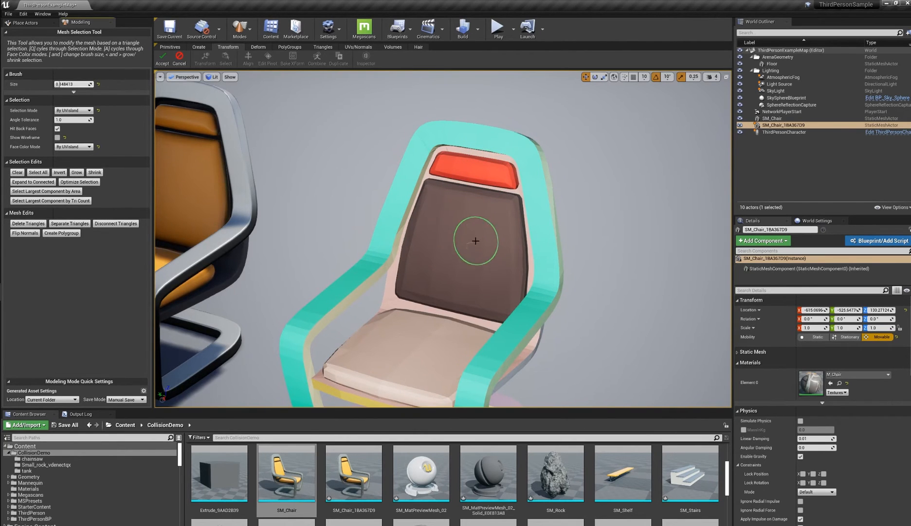
{"action": "left_click_drag", "start_coordinate": [281, 167], "coordinate": [213, 163], "text": "alt"}
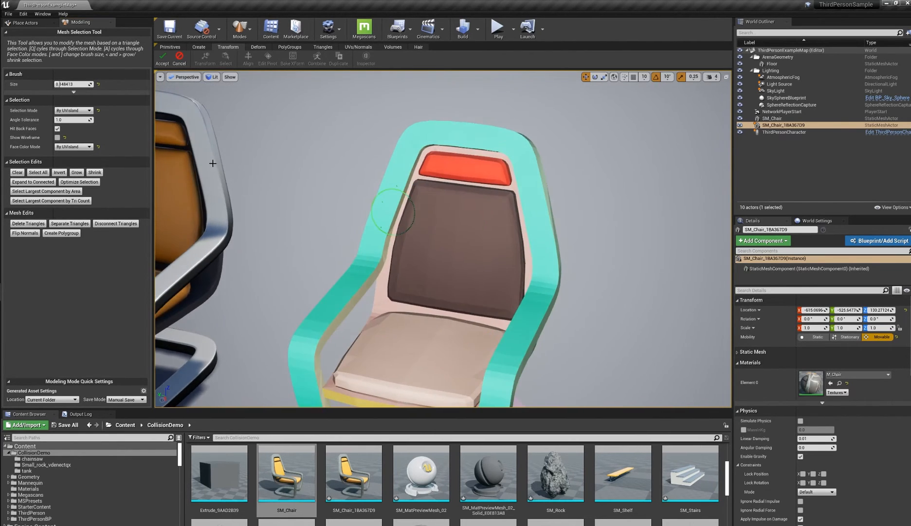
Switch the selection mode to Brush and add the upper frame around the backrest, down both sides, to the selection
{"action": "left_click", "coordinate": [73, 111]}
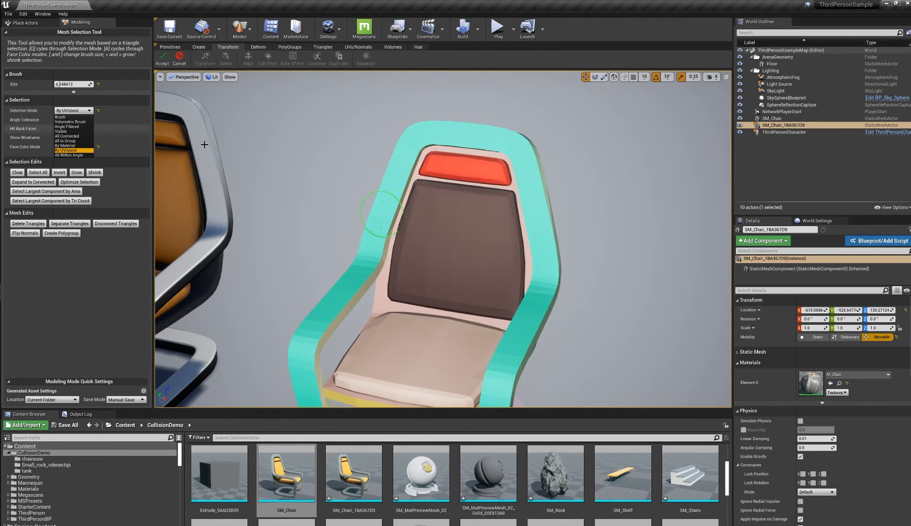
{"action": "left_click", "coordinate": [66, 117]}
{"action": "left_click_drag", "start_coordinate": [441, 183], "coordinate": [462, 185], "text": "alt"}
{"action": "left_click_drag", "start_coordinate": [430, 134], "coordinate": [440, 136]}
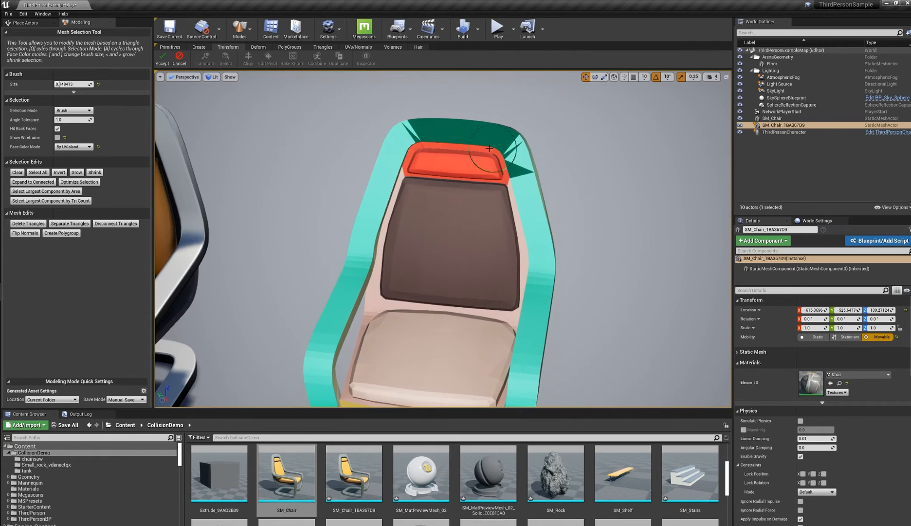
{"action": "mouse_move", "coordinate": [500, 193]}
{"action": "left_mouse_down", "text": "alt"}
{"action": "mouse_move", "coordinate": [489, 193]}
{"action": "mouse_move", "coordinate": [526, 202]}
{"action": "mouse_move", "coordinate": [511, 276]}
{"action": "mouse_move", "coordinate": [532, 159]}
{"action": "left_mouse_up", "text": "alt"}
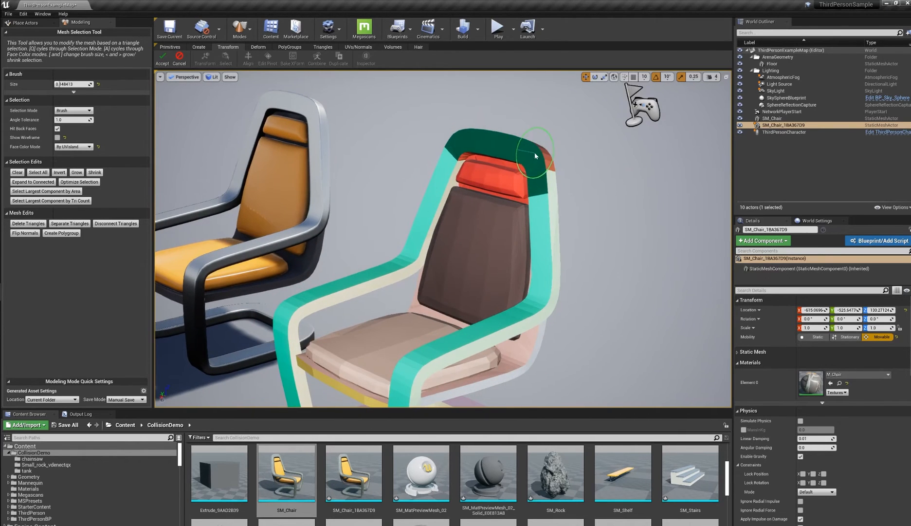
{"action": "left_click_drag", "start_coordinate": [467, 224], "coordinate": [488, 232], "text": "alt"}
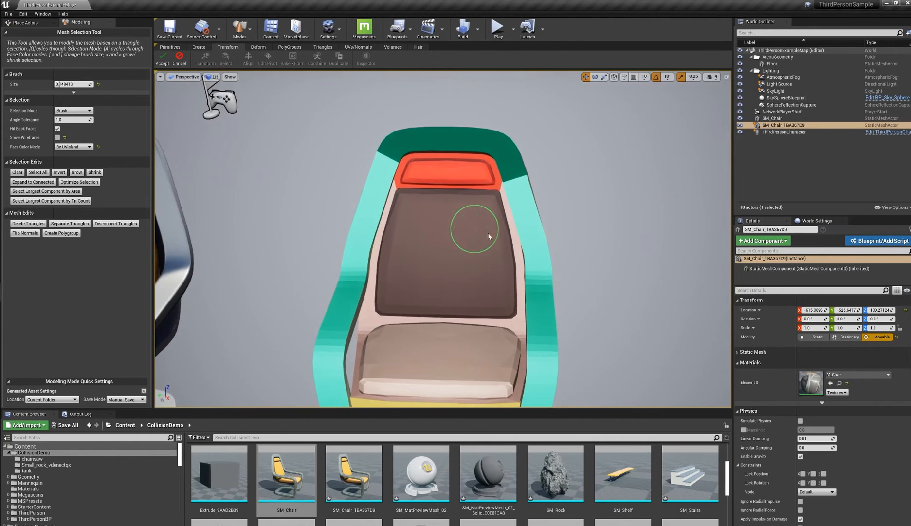
{"action": "mouse_move", "coordinate": [483, 269]}
{"action": "left_mouse_down", "text": "alt"}
{"action": "mouse_move", "coordinate": [457, 254]}
{"action": "mouse_move", "coordinate": [508, 169]}
{"action": "left_mouse_up", "text": "alt"}
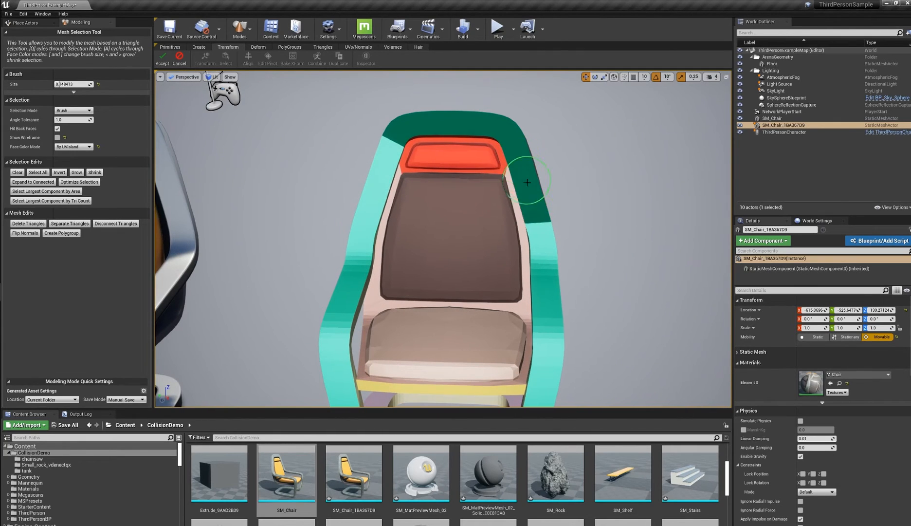
{"action": "left_click_drag", "start_coordinate": [400, 142], "coordinate": [383, 200]}
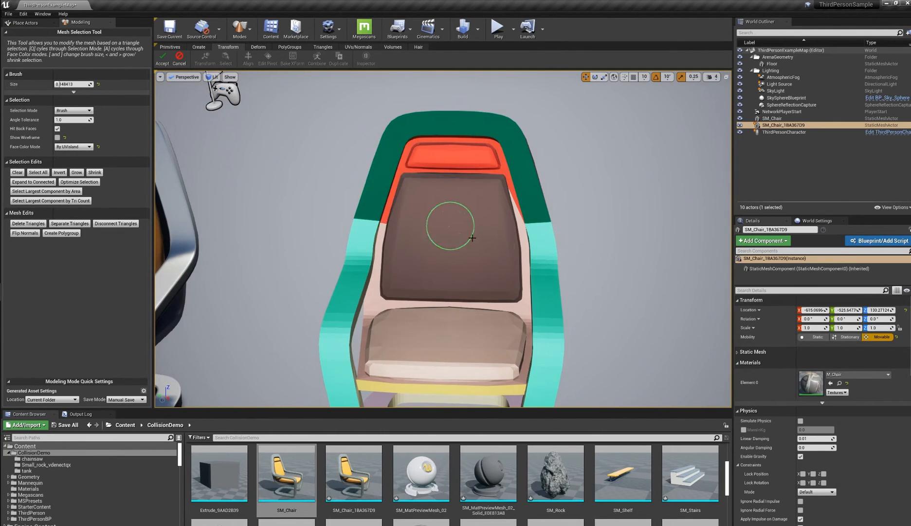
{"action": "left_click_drag", "start_coordinate": [472, 238], "coordinate": [385, 226], "text": "alt"}
{"action": "left_click_drag", "start_coordinate": [466, 271], "coordinate": [457, 274], "text": "alt"}
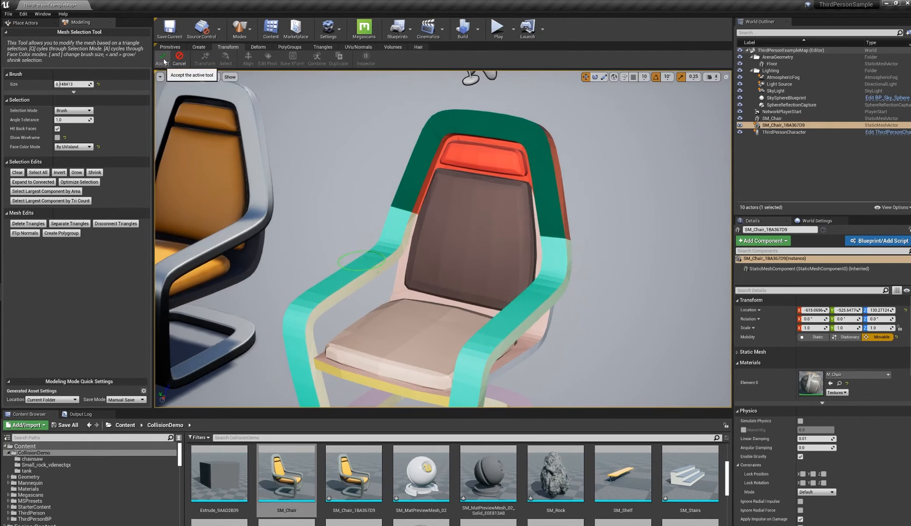
Create a polygroup from the selected backrest and upper frame, and set the face color mode to By Group
{"action": "left_click", "coordinate": [67, 233]}
{"action": "scroll", "coordinate": [447, 259], "scroll_direction": "down", "scroll_amount": 3}
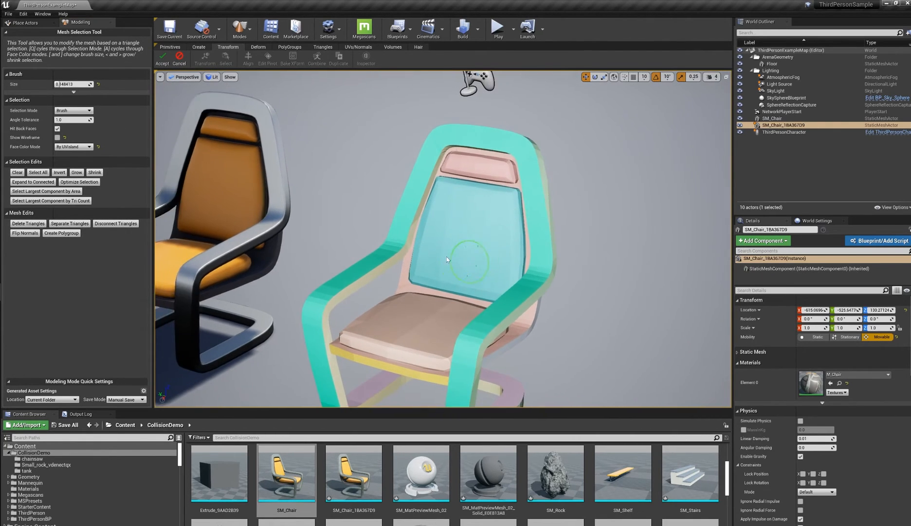
{"action": "left_click_drag", "start_coordinate": [446, 256], "coordinate": [386, 259], "text": "alt"}
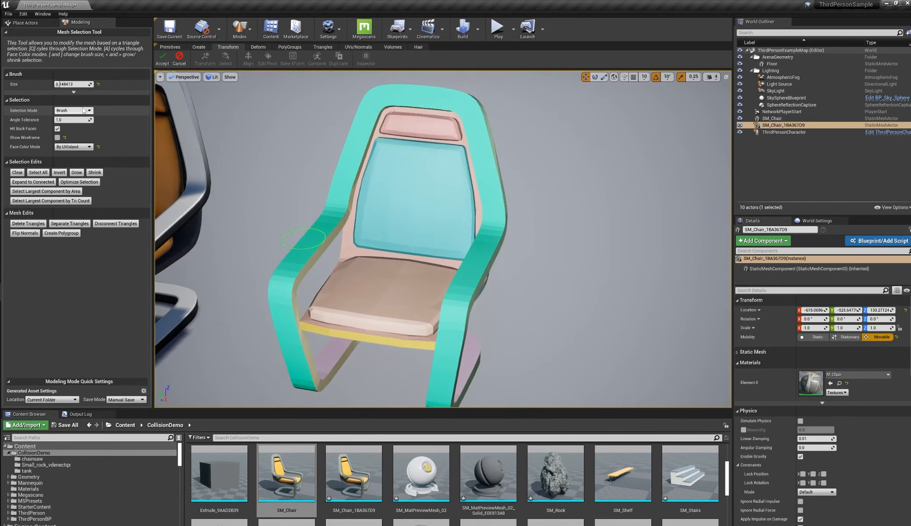
{"action": "left_click", "coordinate": [73, 146]}
{"action": "left_click", "coordinate": [73, 160]}
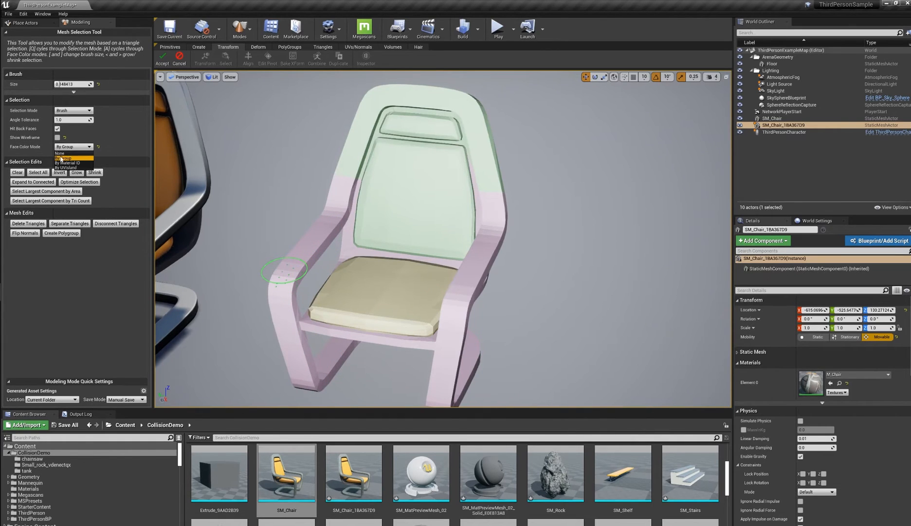
{"action": "left_click", "coordinate": [59, 158]}
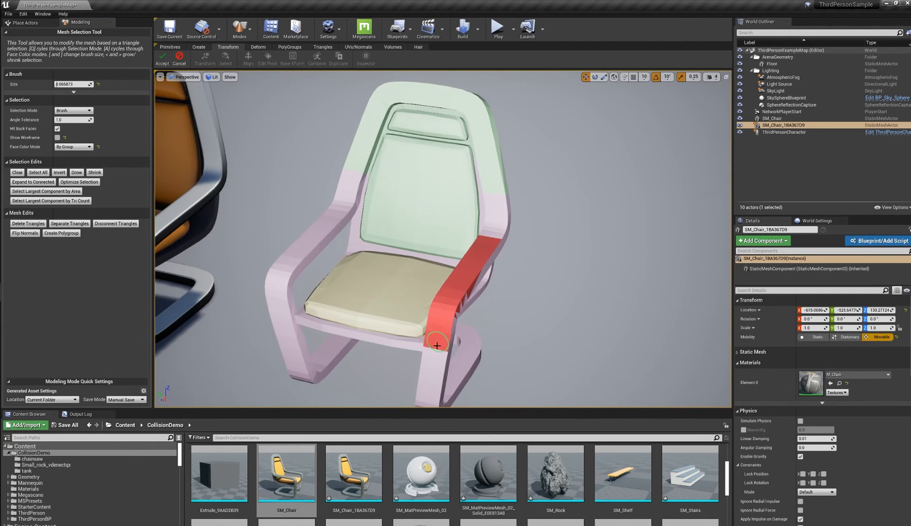
Brush-select the outer strip of the armrest and front leg on the sitter's left, down to the foot
{"action": "middle_click_drag", "start_coordinate": [441, 364], "coordinate": [456, 275]}
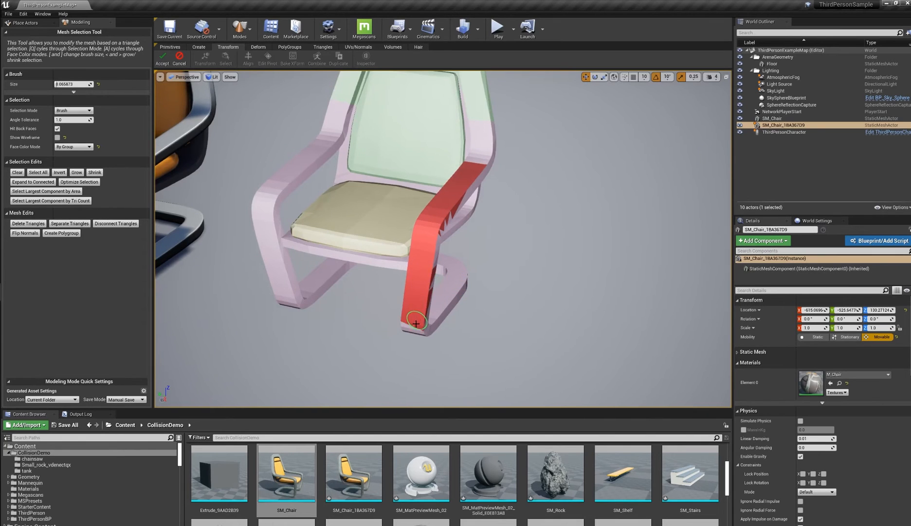
{"action": "left_click_drag", "start_coordinate": [416, 323], "coordinate": [415, 328]}
{"action": "mouse_move", "coordinate": [415, 328]}
{"action": "left_mouse_down", "text": "alt"}
{"action": "mouse_move", "coordinate": [401, 300]}
{"action": "mouse_move", "coordinate": [483, 291]}
{"action": "left_mouse_up", "text": "alt"}
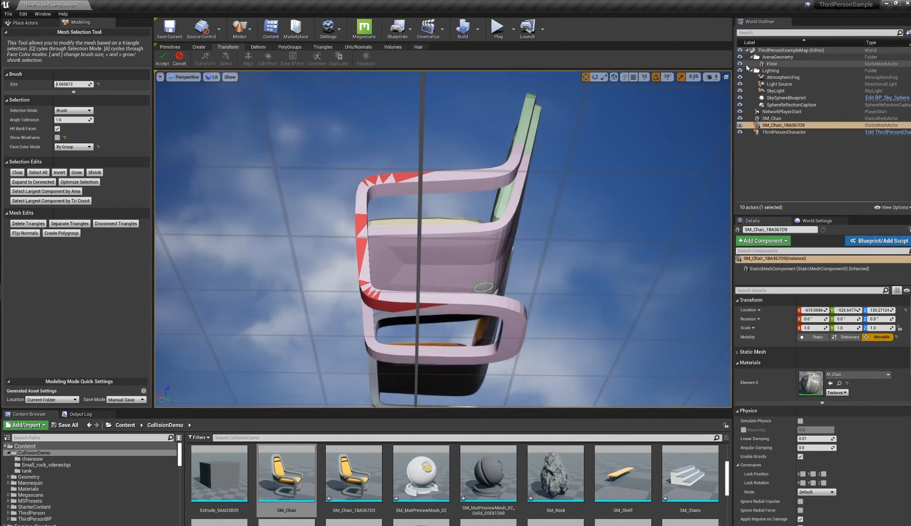
Hide the Floor actor and create a polygroup from the selected armrest and front leg strip
{"action": "double_click", "coordinate": [749, 63]}
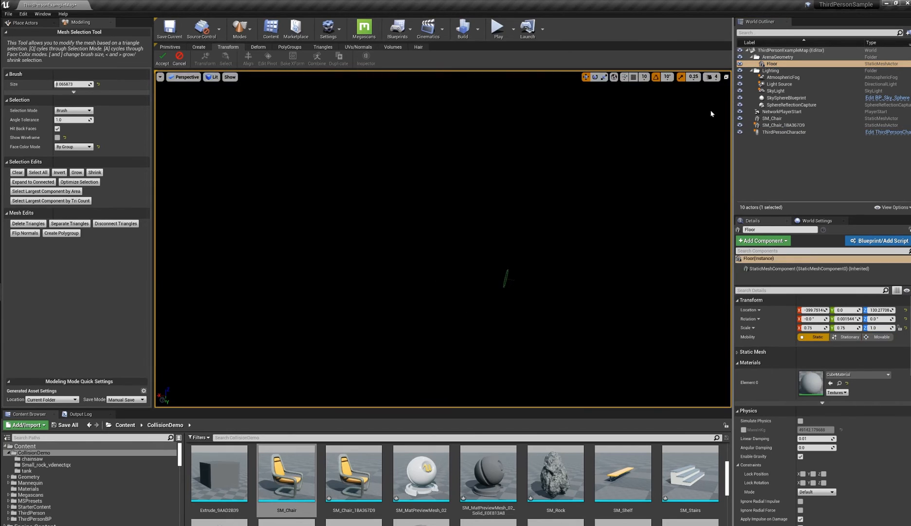
{"action": "left_click", "coordinate": [740, 64]}
{"action": "left_click_drag", "start_coordinate": [433, 295], "coordinate": [322, 254], "text": "alt"}
{"action": "left_click", "coordinate": [71, 236]}
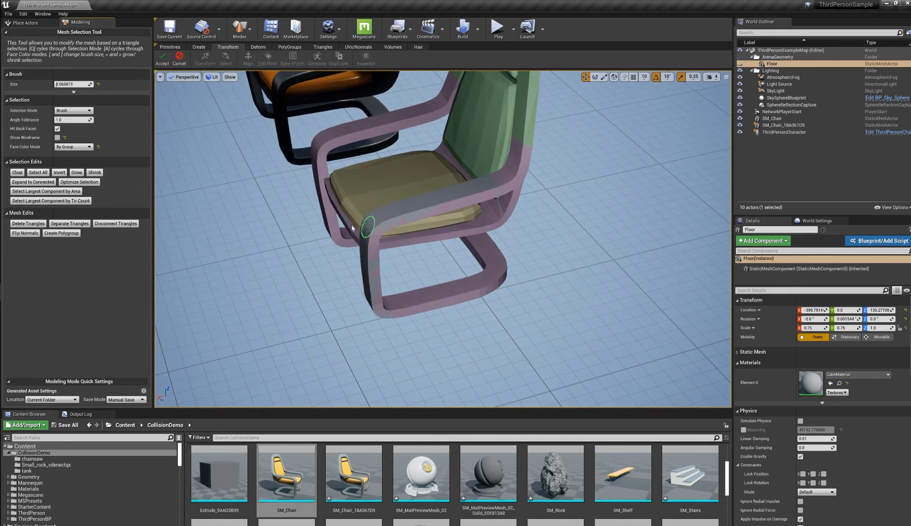
Brush-select the matching strip along the opposite armrest, front leg and underside, and create a polygroup from it
{"action": "left_click_drag", "start_coordinate": [363, 224], "coordinate": [382, 270], "text": "alt"}
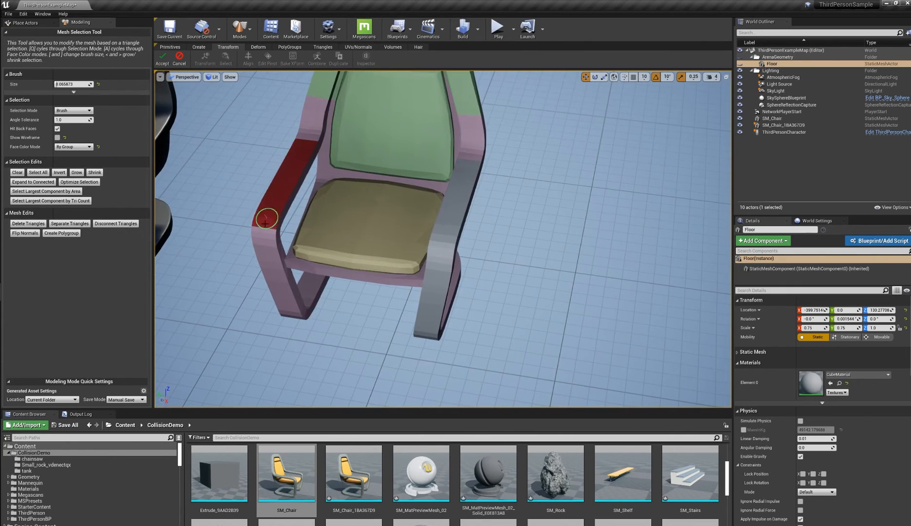
{"action": "left_click_drag", "start_coordinate": [265, 223], "coordinate": [268, 251]}
{"action": "mouse_move", "coordinate": [267, 251]}
{"action": "left_mouse_down", "text": "alt"}
{"action": "mouse_move", "coordinate": [283, 211]}
{"action": "mouse_move", "coordinate": [298, 312]}
{"action": "mouse_move", "coordinate": [314, 261]}
{"action": "mouse_move", "coordinate": [300, 287]}
{"action": "left_mouse_up", "text": "alt"}
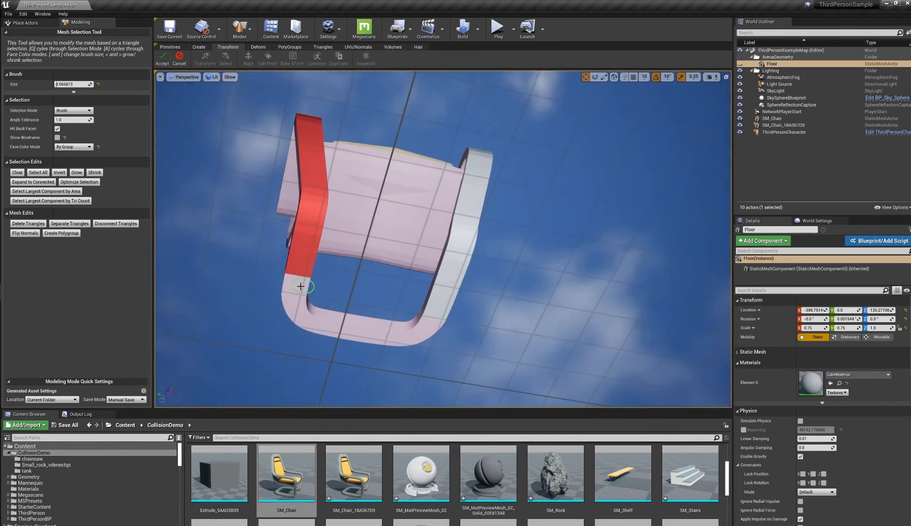
{"action": "left_click_drag", "start_coordinate": [311, 236], "coordinate": [294, 243], "text": "alt"}
{"action": "left_click", "coordinate": [61, 232]}
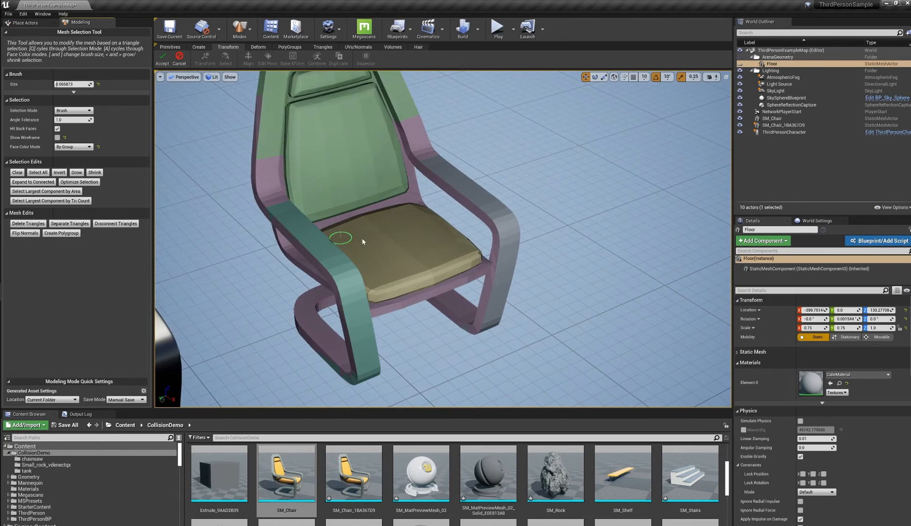
Using All in Group selection, select the backrest, seat and both armrest polygroups, then invert the selection
{"action": "left_click_drag", "start_coordinate": [362, 238], "coordinate": [345, 242], "text": "alt"}
{"action": "left_click_drag", "start_coordinate": [347, 193], "coordinate": [312, 184], "text": "alt"}
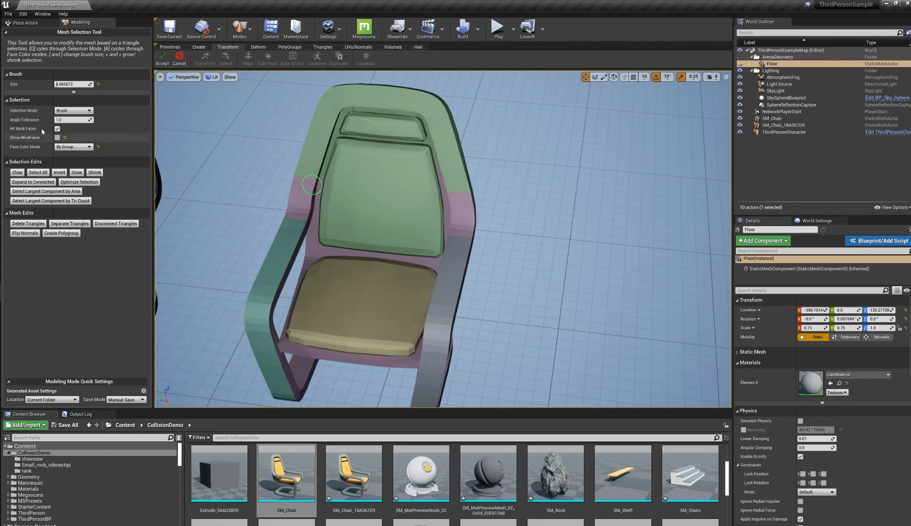
{"action": "left_click", "coordinate": [73, 110]}
{"action": "left_click", "coordinate": [65, 140]}
{"action": "left_click", "coordinate": [378, 99]}
{"action": "left_click", "coordinate": [279, 266]}
{"action": "left_click", "coordinate": [380, 301]}
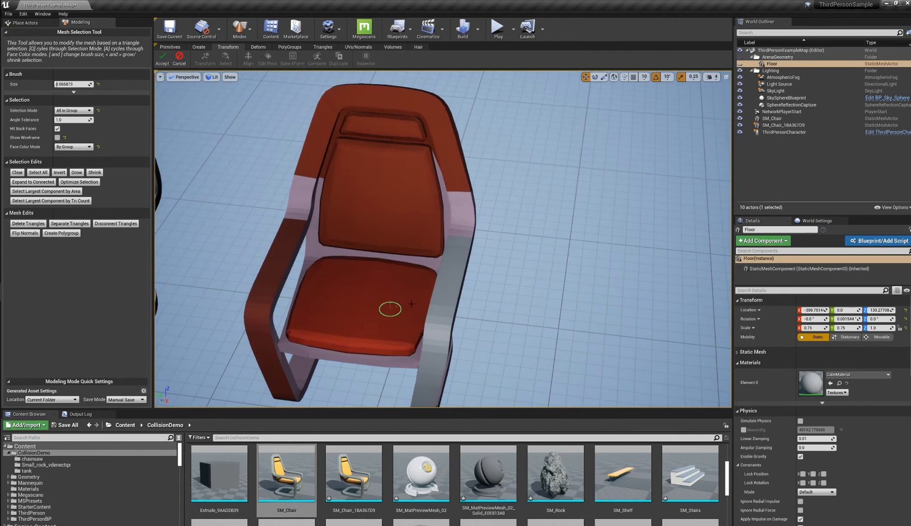
{"action": "left_click", "coordinate": [458, 316]}
{"action": "left_click_drag", "start_coordinate": [458, 315], "coordinate": [459, 349], "text": "alt"}
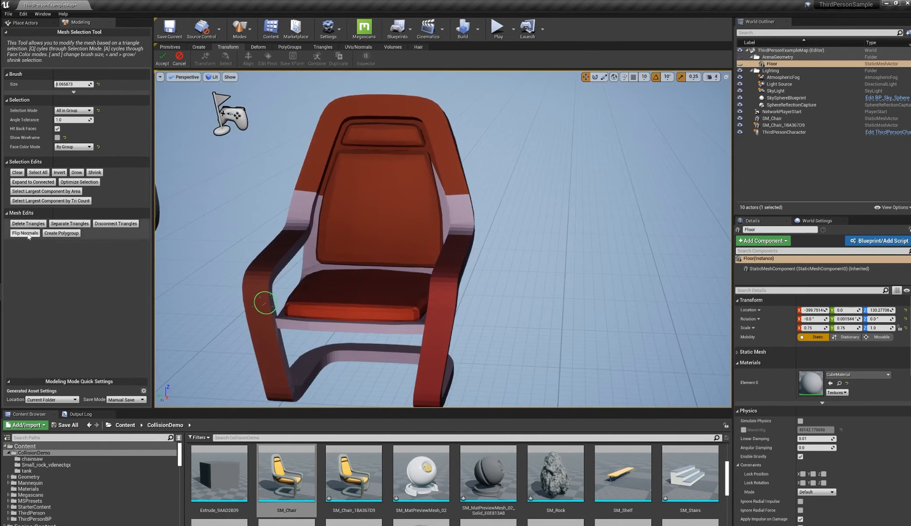
{"action": "left_click", "coordinate": [59, 172]}
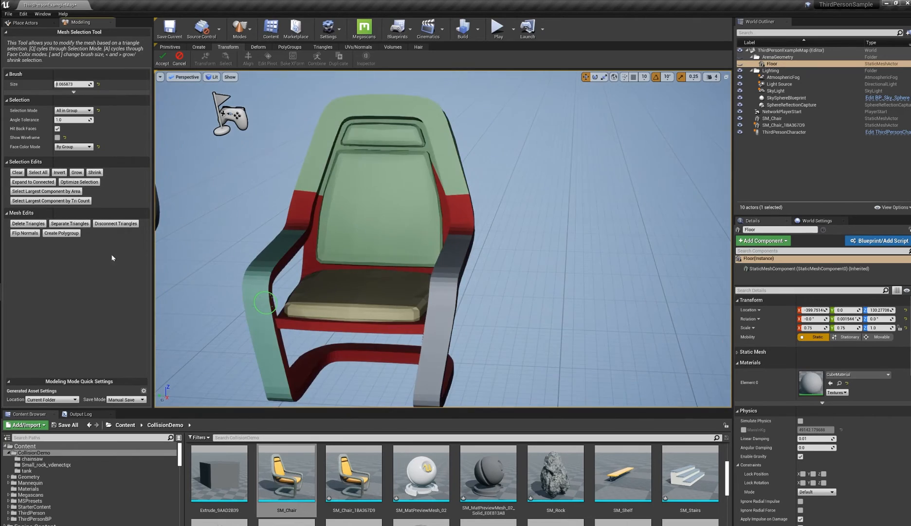
Delete the selected leftover frame triangles from the duplicated chair and accept the mesh selection edits
{"action": "left_click", "coordinate": [33, 225]}
{"action": "mouse_move", "coordinate": [323, 301]}
{"action": "left_mouse_down", "text": "alt"}
{"action": "mouse_move", "coordinate": [214, 280]}
{"action": "mouse_move", "coordinate": [205, 256]}
{"action": "mouse_move", "coordinate": [267, 310]}
{"action": "mouse_move", "coordinate": [321, 299]}
{"action": "left_mouse_up", "text": "alt"}
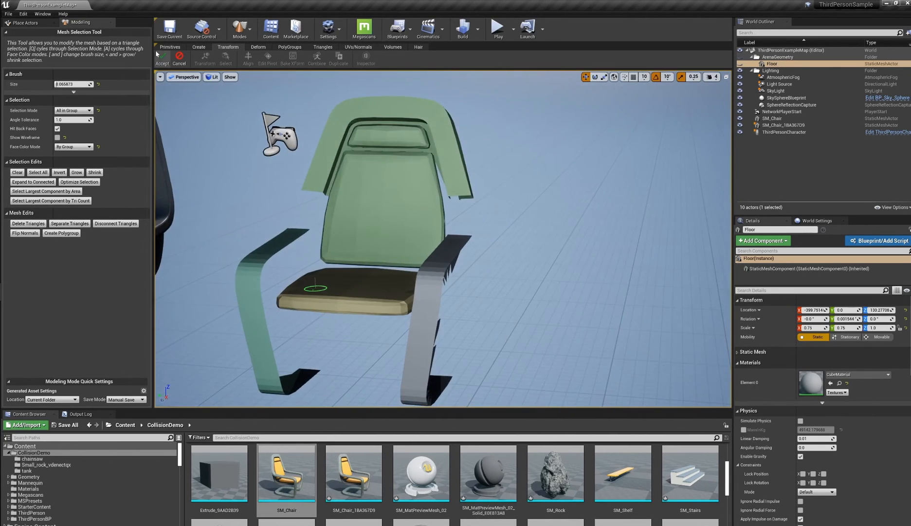
{"action": "left_click", "coordinate": [161, 57]}
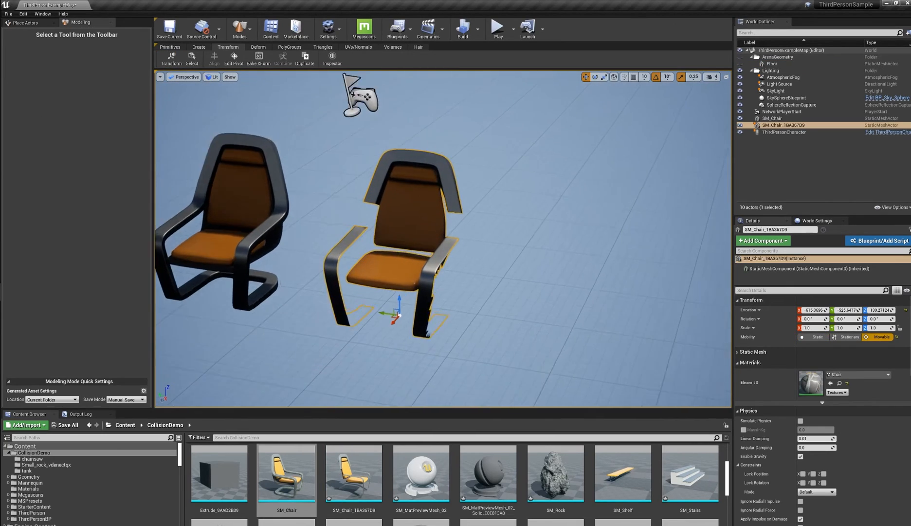
Add the original SM_Chair to the selection with the trimmed duplicate and start the MeshToCollision tool
{"action": "scroll", "coordinate": [414, 246], "scroll_direction": "up", "scroll_amount": 3}
{"action": "right_click_drag", "start_coordinate": [414, 246], "coordinate": [394, 241]}
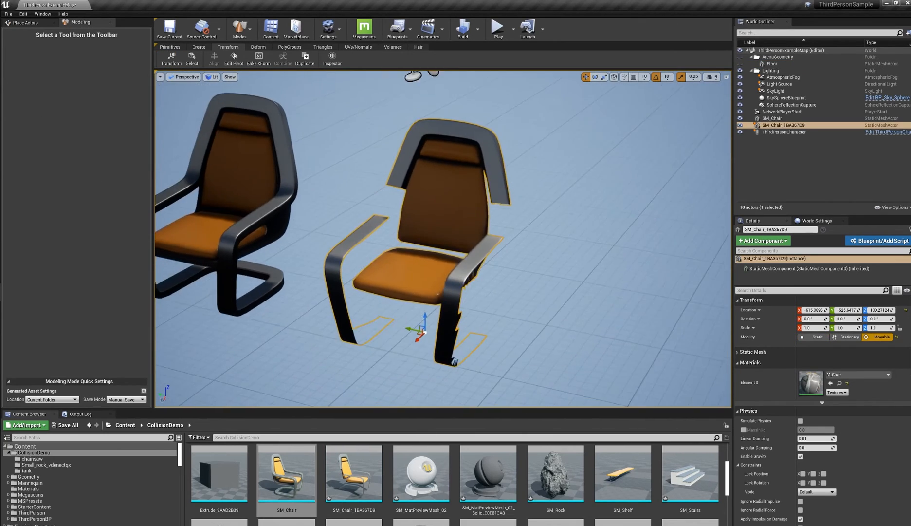
{"action": "left_click_drag", "start_coordinate": [394, 241], "coordinate": [463, 207], "text": "alt"}
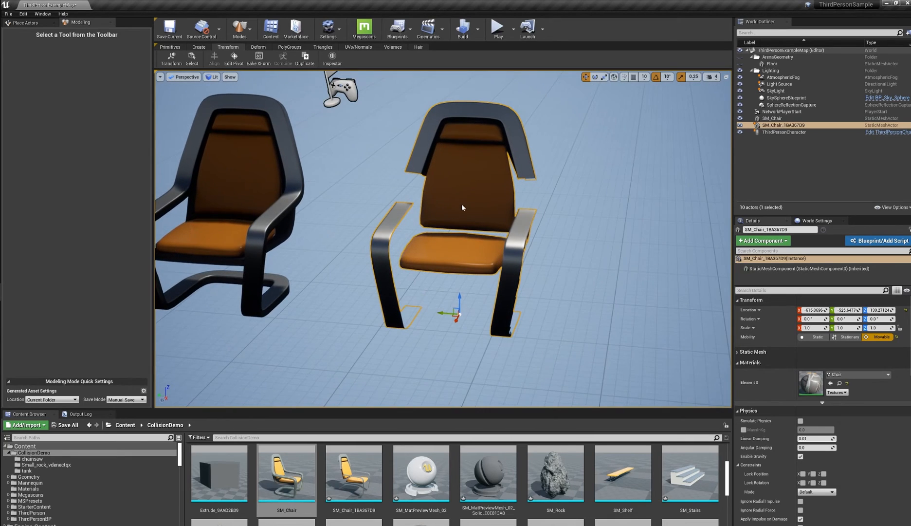
{"action": "left_click", "coordinate": [265, 181], "text": "ctrl"}
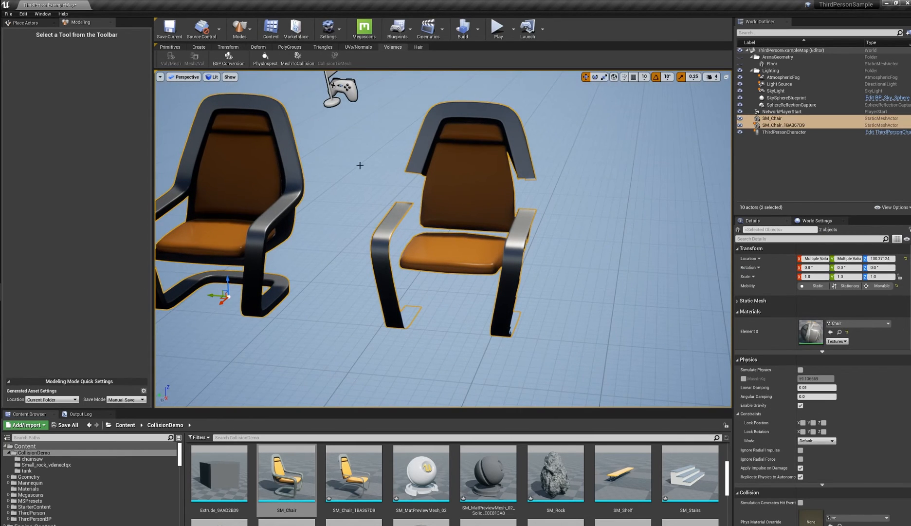
{"action": "left_click", "coordinate": [302, 63]}
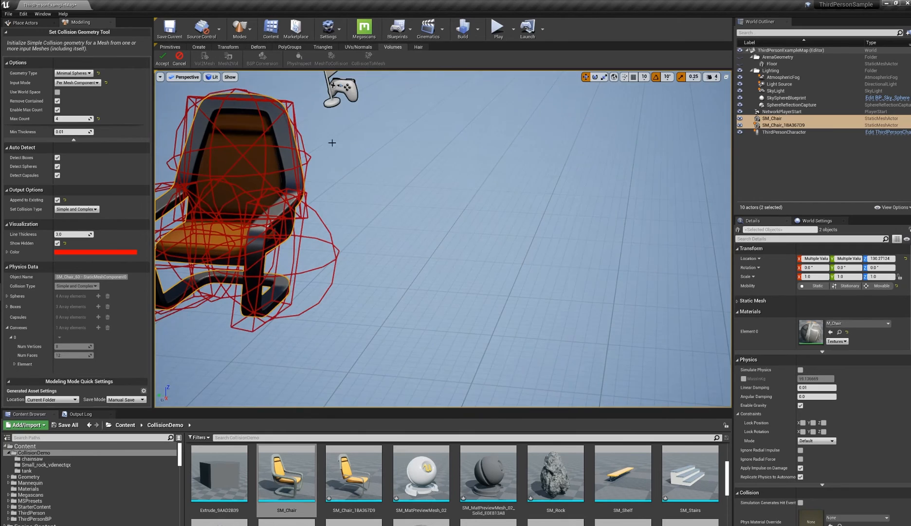
Set the collision geometry type to Oriented Boxes, turn off Append to Existing, and inspect the boxes around the chair
{"action": "left_click", "coordinate": [91, 73]}
{"action": "left_click", "coordinate": [67, 89]}
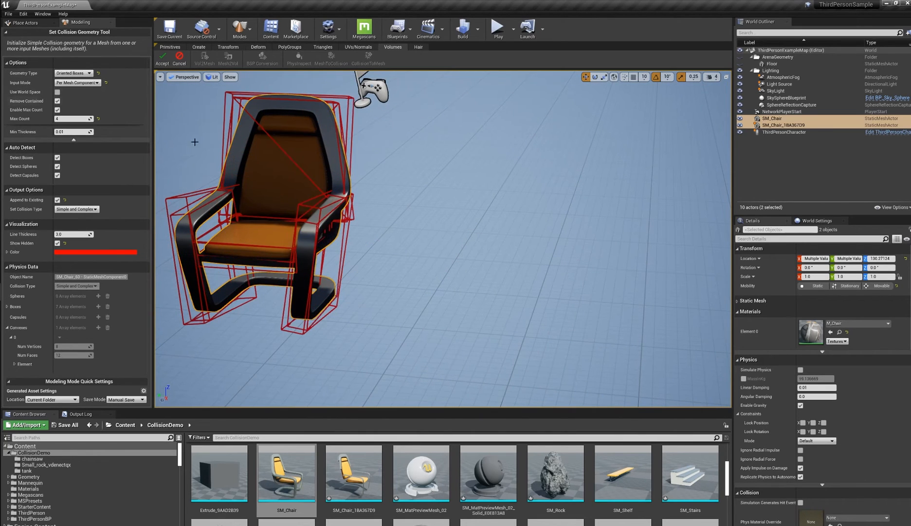
{"action": "left_click_drag", "start_coordinate": [370, 209], "coordinate": [336, 202], "text": "alt"}
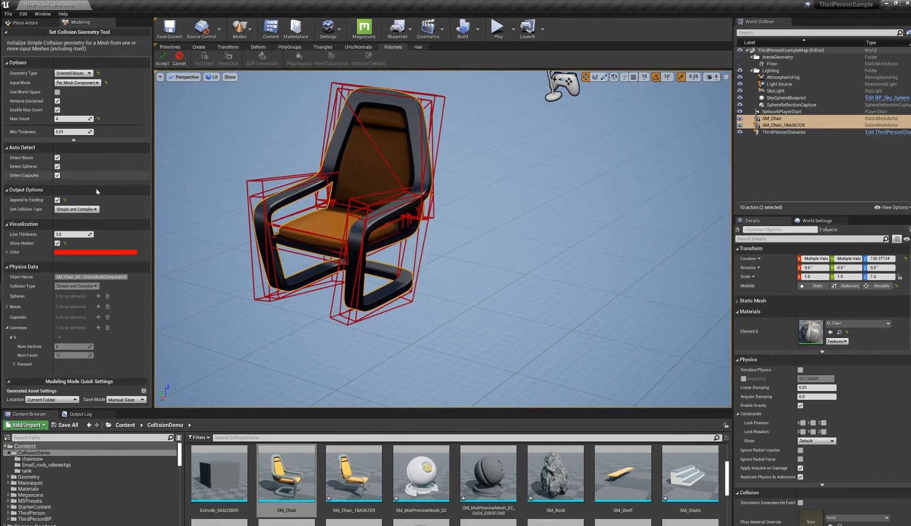
{"action": "left_click", "coordinate": [58, 200]}
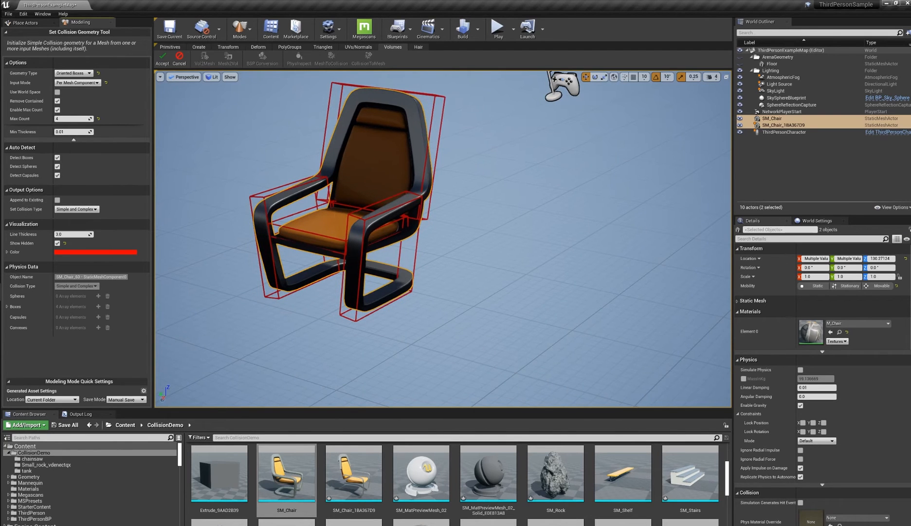
{"action": "right_click_drag", "start_coordinate": [278, 198], "coordinate": [248, 188]}
{"action": "left_click_drag", "start_coordinate": [278, 197], "coordinate": [338, 166], "text": "alt"}
{"action": "left_click_drag", "start_coordinate": [312, 337], "coordinate": [464, 265], "text": "alt"}
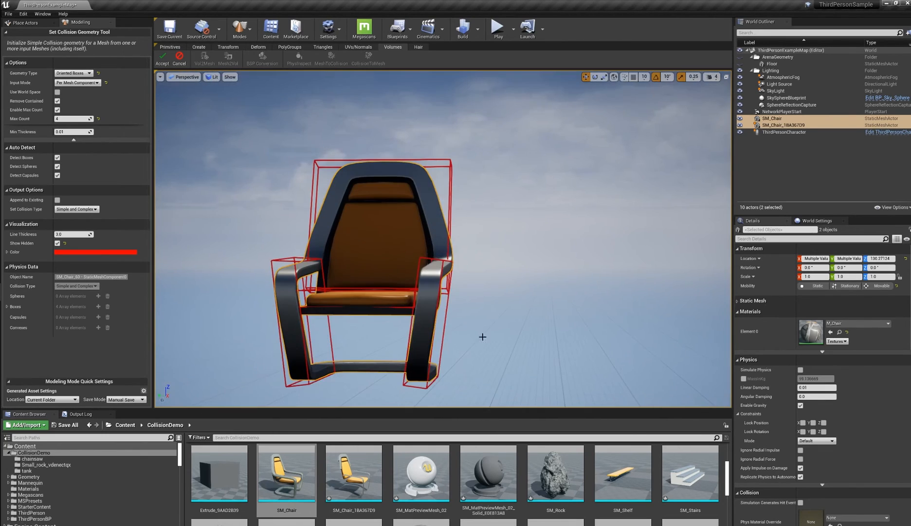
Examine the oriented boxes around SM_Chair from several angles and accept the generated collision geometry
{"action": "left_click_drag", "start_coordinate": [482, 336], "coordinate": [520, 301], "text": "alt"}
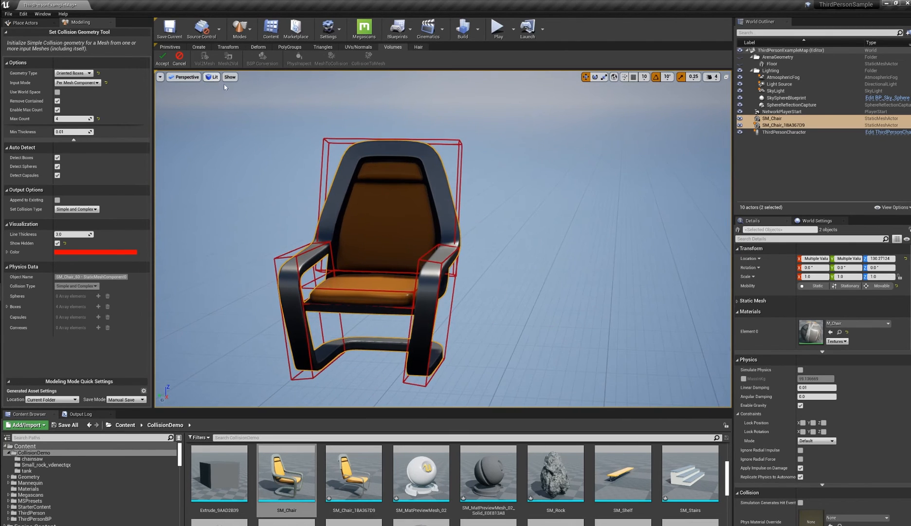
{"action": "left_click_drag", "start_coordinate": [530, 248], "coordinate": [456, 228], "text": "alt"}
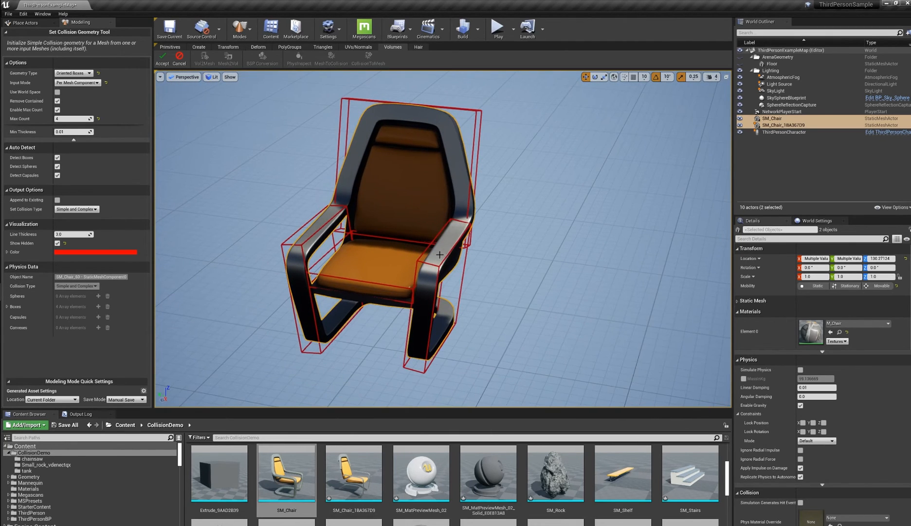
{"action": "left_click_drag", "start_coordinate": [366, 304], "coordinate": [419, 128], "text": "alt"}
{"action": "left_click_drag", "start_coordinate": [420, 272], "coordinate": [397, 273], "text": "alt"}
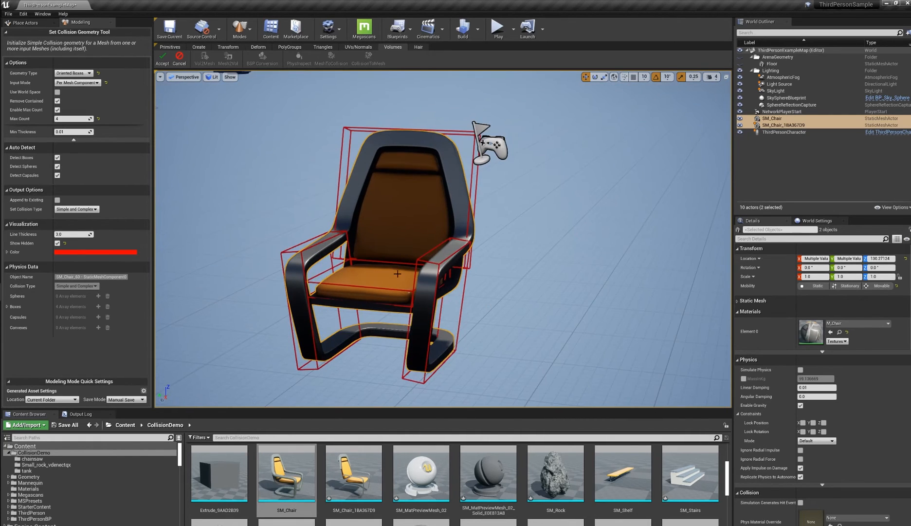
{"action": "left_click", "coordinate": [164, 62]}
Play the level, run and jump the character against and onto the chairs to test their collision, and end the play session
{"action": "left_click", "coordinate": [498, 28]}
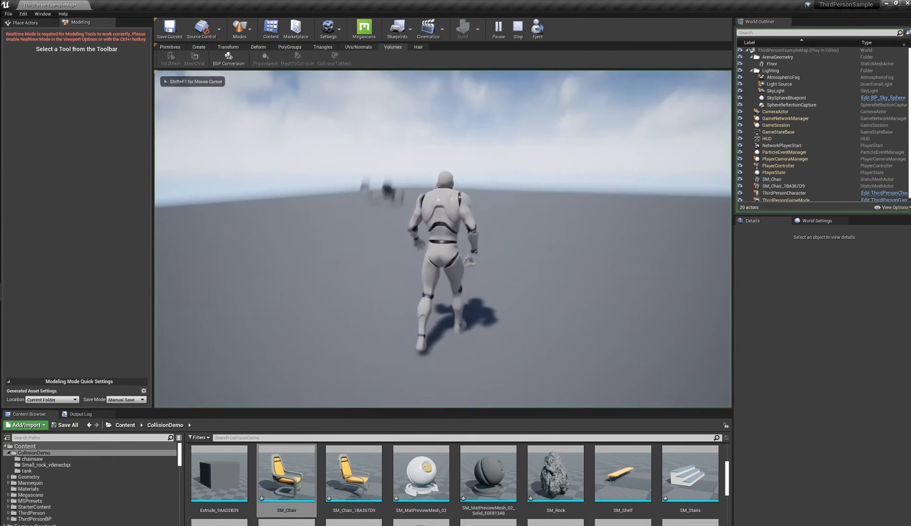
{"action": "key", "text": "w"}
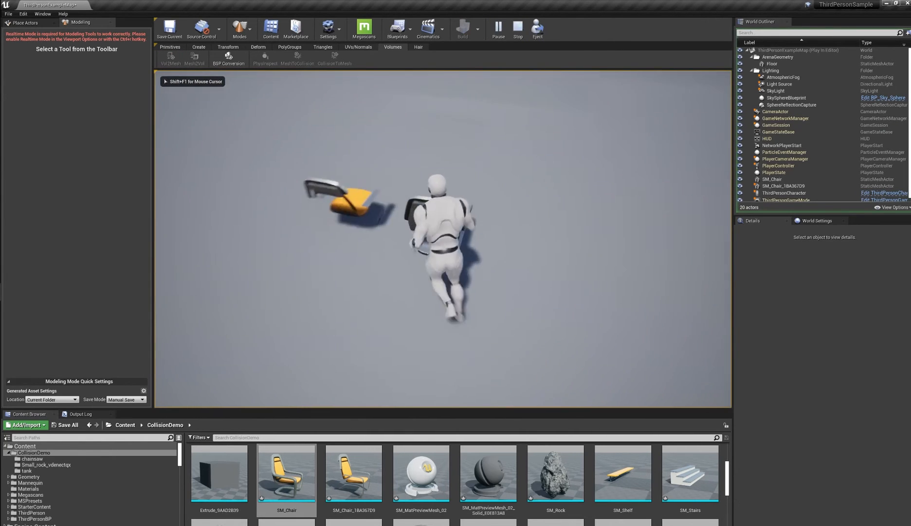
{"action": "key", "text": "w"}
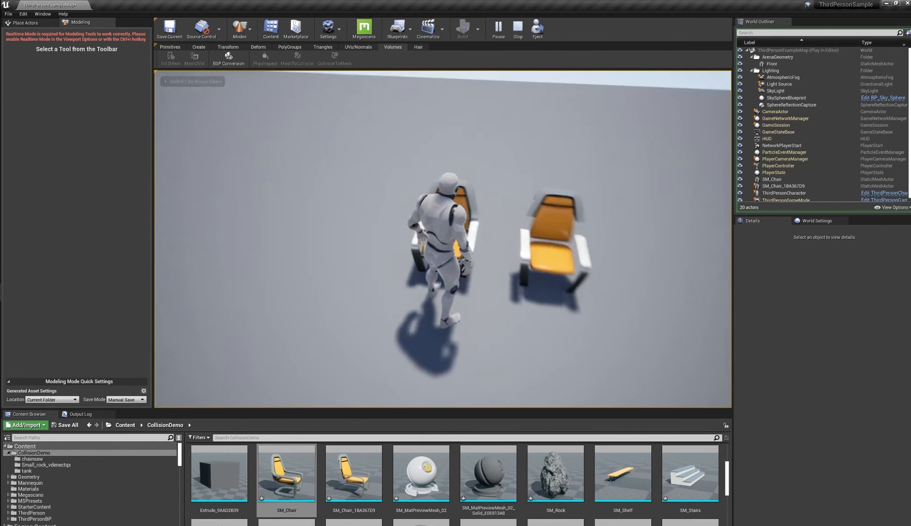
{"action": "key", "text": "space"}
{"action": "key", "text": "w"}
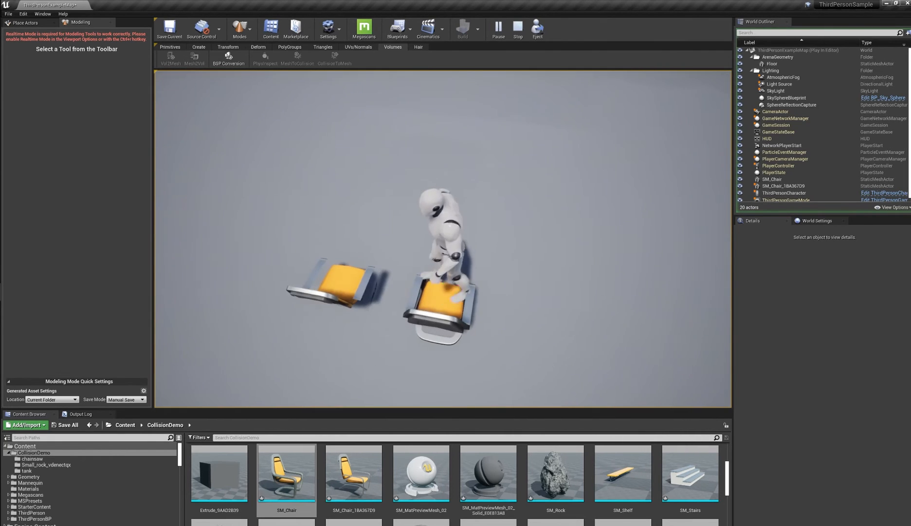
{"action": "key", "text": "w"}
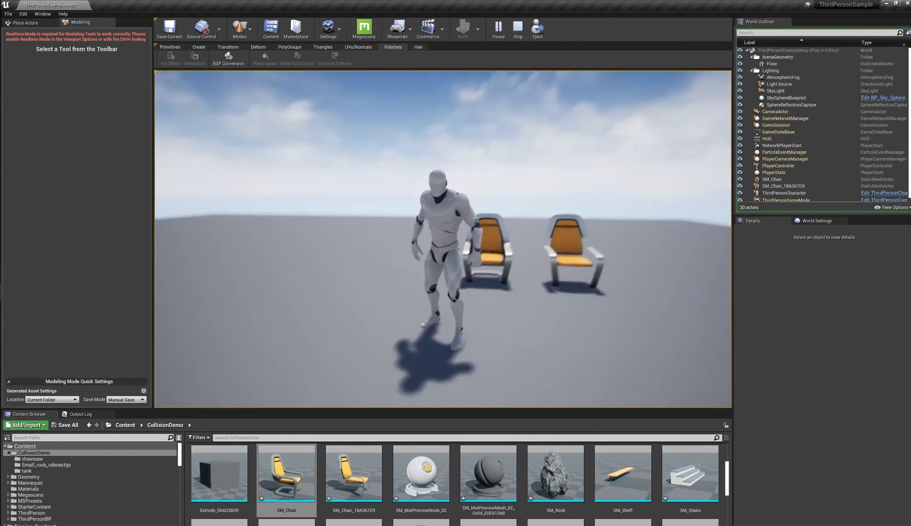
{"action": "key", "text": "w"}
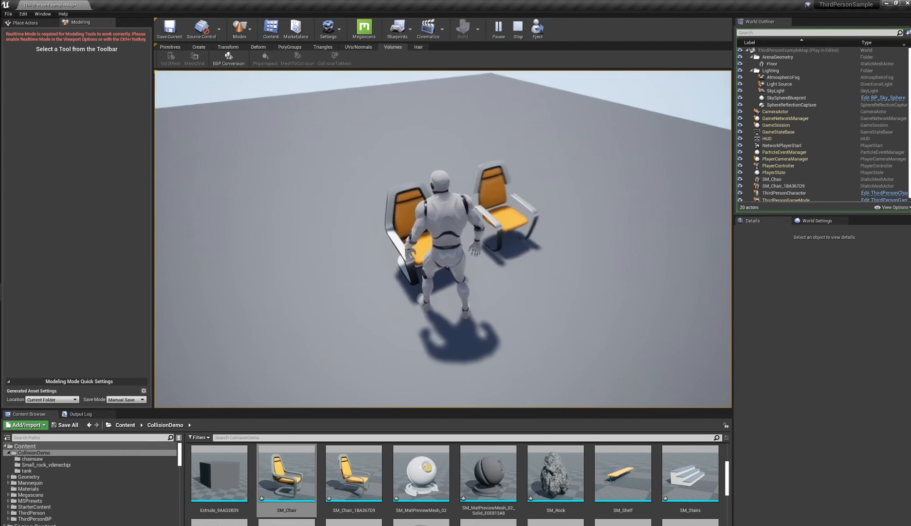
{"action": "key", "text": "w"}
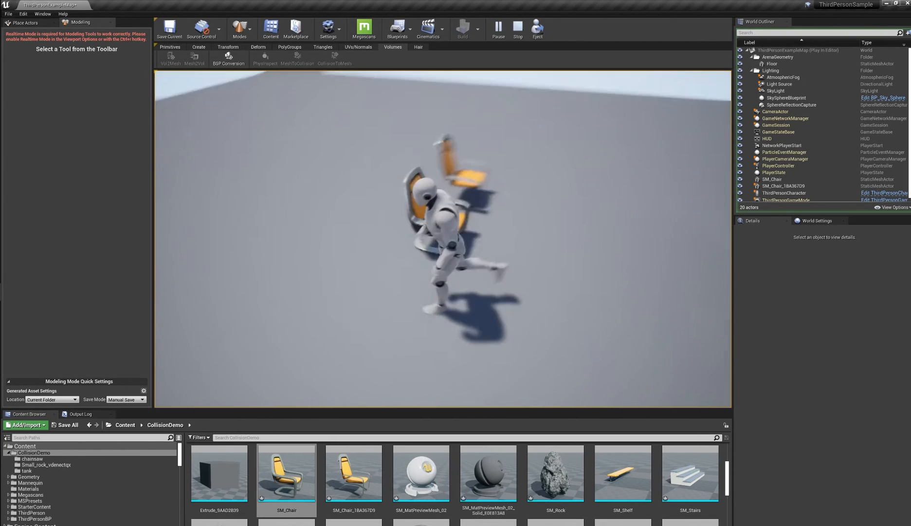
{"action": "key", "text": "Escape"}
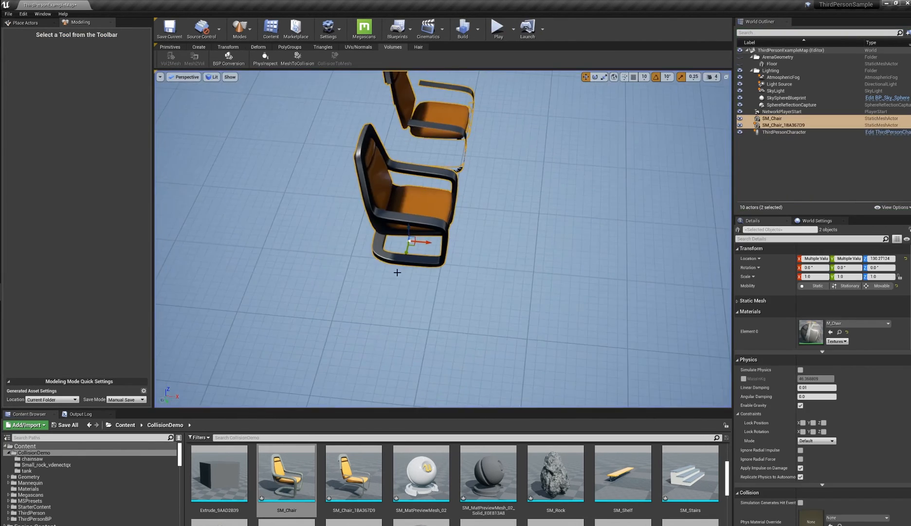
Delete the trimmed duplicate chair from the level
{"action": "left_click_drag", "start_coordinate": [397, 272], "coordinate": [273, 263], "text": "alt"}
{"action": "left_click", "coordinate": [537, 234]}
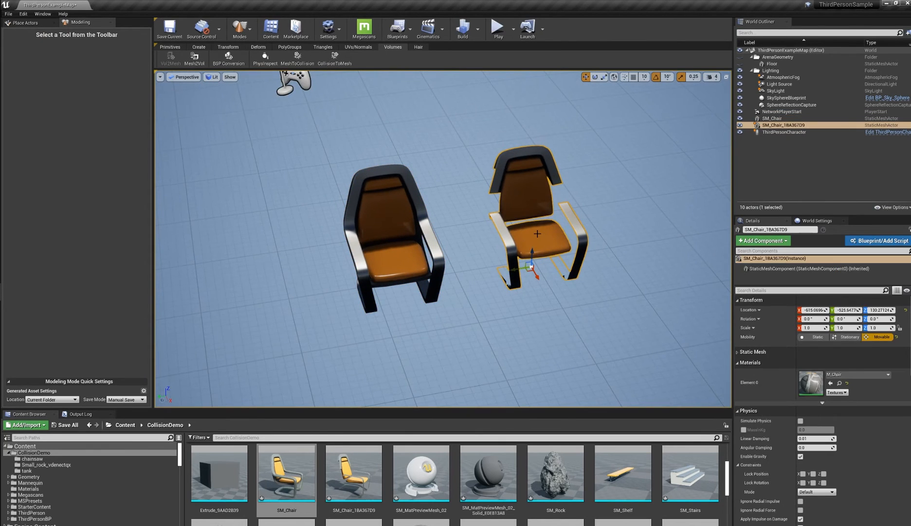
{"action": "key", "text": "Delete"}
Inspect SM_Chair's physics data with PhysInspect, examining its collision boxes from different angles, and complete the tool
{"action": "left_click", "coordinate": [400, 239]}
{"action": "key", "text": "f"}
{"action": "left_click_drag", "start_coordinate": [400, 239], "coordinate": [272, 106], "text": "alt"}
{"action": "left_click_drag", "start_coordinate": [369, 152], "coordinate": [510, 156], "text": "alt"}
{"action": "left_click", "coordinate": [265, 60]}
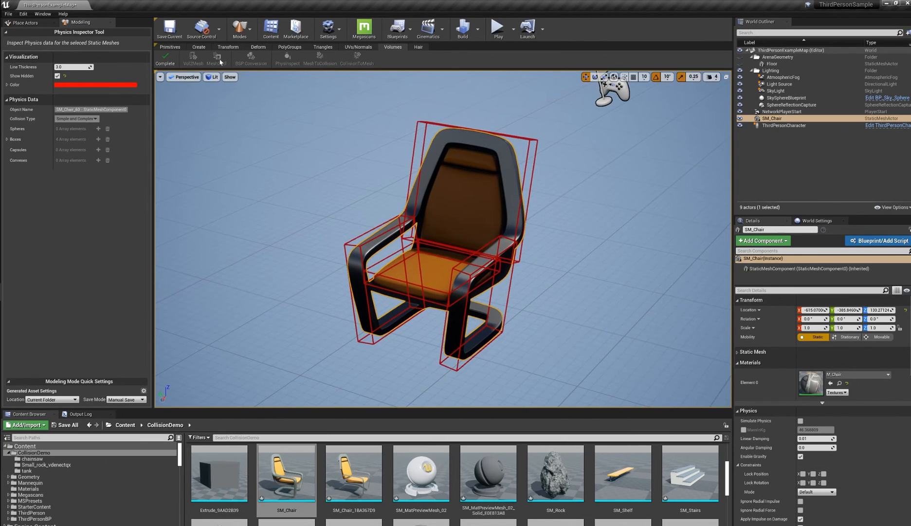
{"action": "left_click", "coordinate": [168, 64]}
{"action": "left_click_drag", "start_coordinate": [398, 148], "coordinate": [387, 190], "text": "alt"}
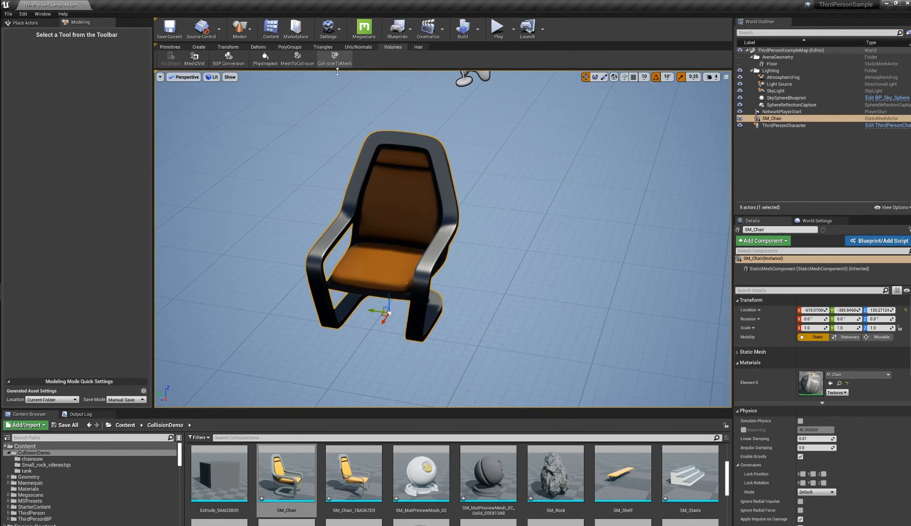
{"action": "scroll", "coordinate": [323, 128], "scroll_direction": "up", "scroll_amount": 3}
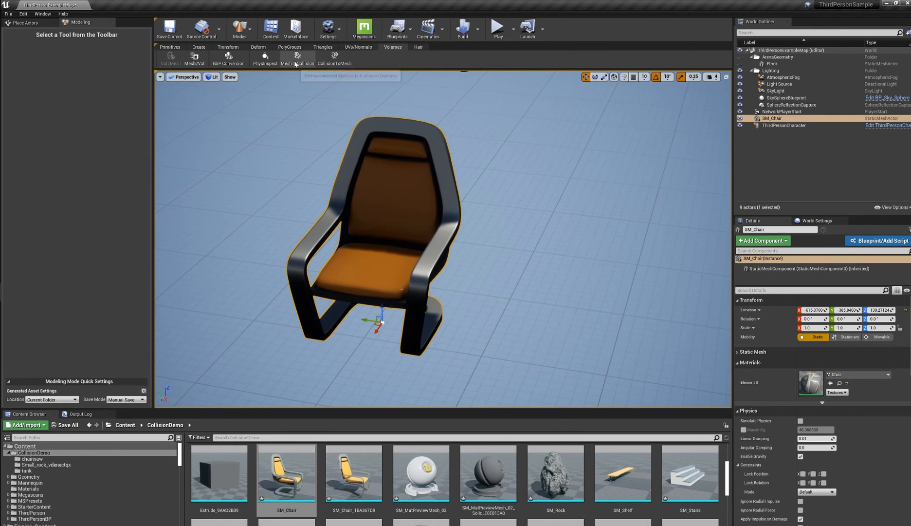
{"action": "left_click", "coordinate": [264, 57]}
{"action": "left_click_drag", "start_coordinate": [299, 96], "coordinate": [441, 288], "text": "alt"}
{"action": "mouse_move", "coordinate": [458, 176]}
{"action": "left_mouse_down", "text": "alt"}
{"action": "mouse_move", "coordinate": [487, 166]}
{"action": "mouse_move", "coordinate": [467, 146]}
{"action": "mouse_move", "coordinate": [458, 176]}
{"action": "left_mouse_up", "text": "alt"}
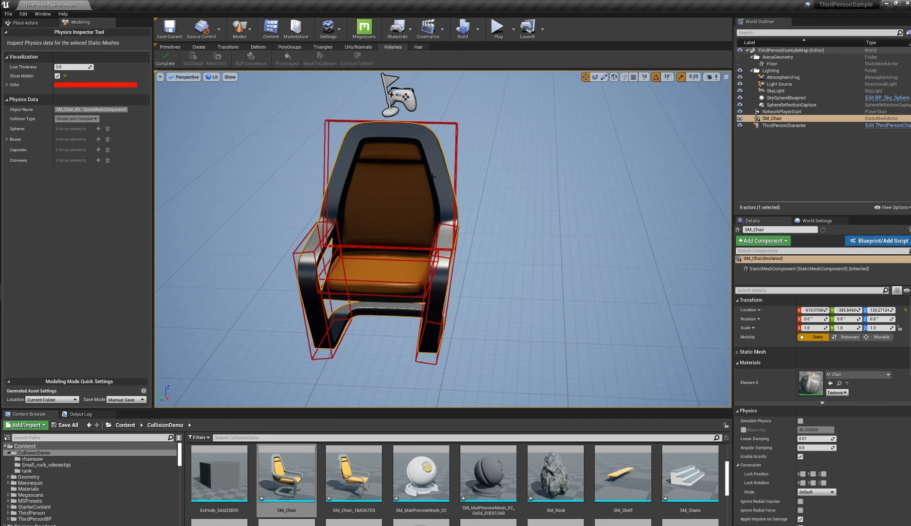
{"action": "left_click", "coordinate": [166, 61]}
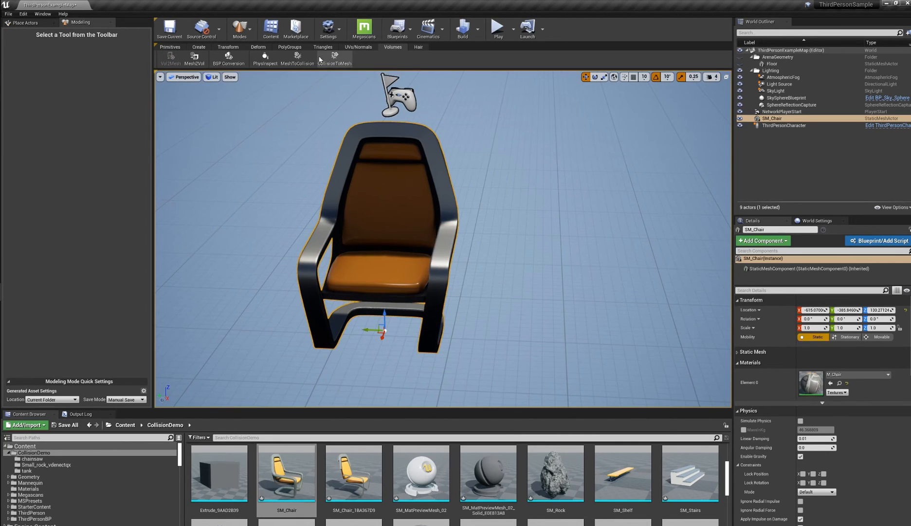
Extract SM_Chair's collision as a static mesh with CollisionToMesh and move it beside the chair along Y, to about -482
{"action": "left_click", "coordinate": [335, 58]}
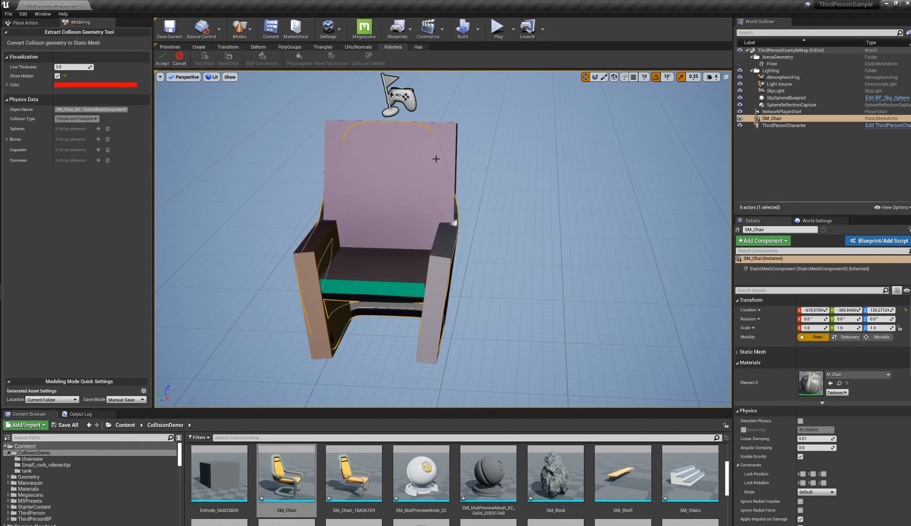
{"action": "left_click", "coordinate": [163, 59]}
{"action": "scroll", "coordinate": [443, 238], "scroll_direction": "down", "scroll_amount": 2}
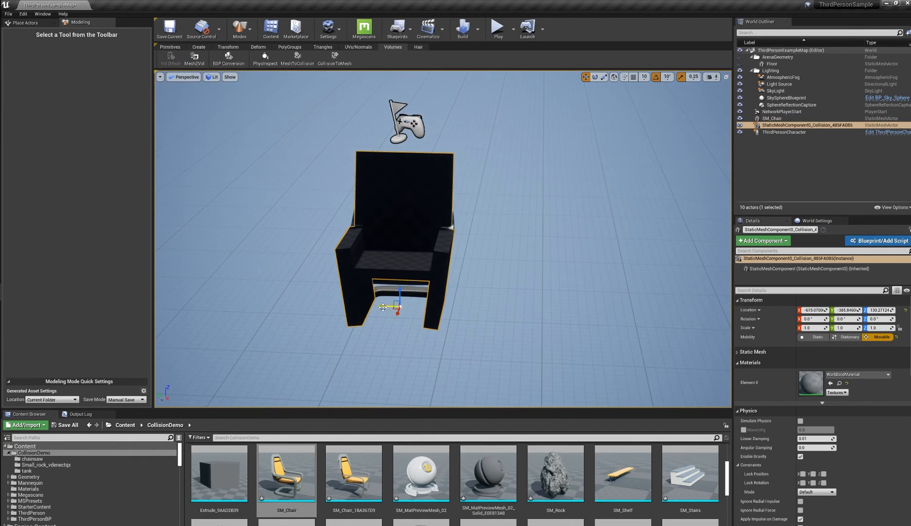
{"action": "left_click_drag", "start_coordinate": [383, 307], "coordinate": [507, 304]}
{"action": "scroll", "coordinate": [633, 467], "scroll_direction": "down", "scroll_amount": 2}
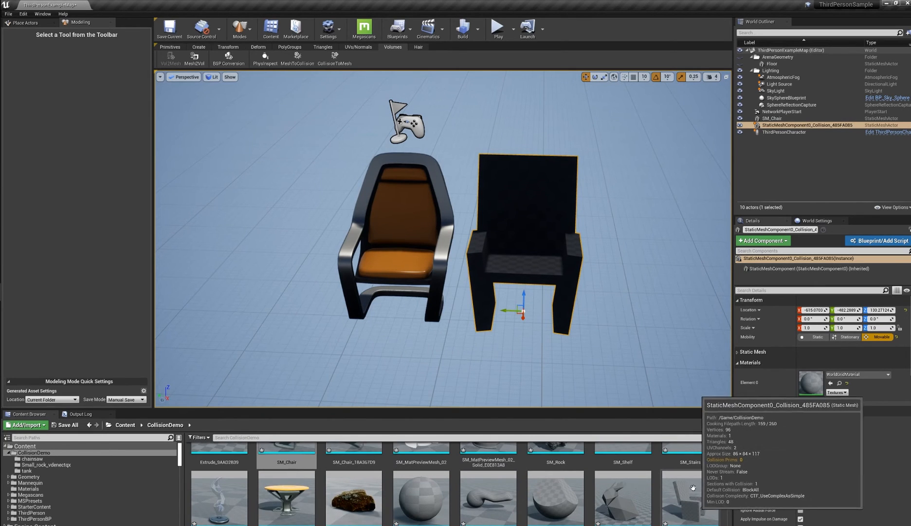
With All Connected triangle selection, delete the seat and both armrest boxes from the extracted collision mesh and accept
{"action": "left_click_drag", "start_coordinate": [557, 235], "coordinate": [501, 235], "text": "alt"}
{"action": "right_click_drag", "start_coordinate": [557, 235], "coordinate": [604, 235], "text": "alt"}
{"action": "middle_click_drag", "start_coordinate": [557, 235], "coordinate": [501, 220], "text": "alt"}
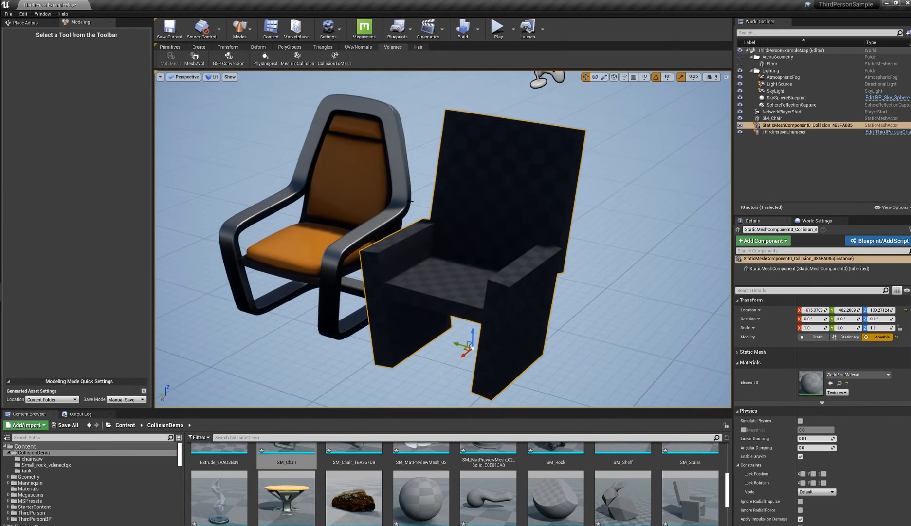
{"action": "left_click", "coordinate": [323, 47]}
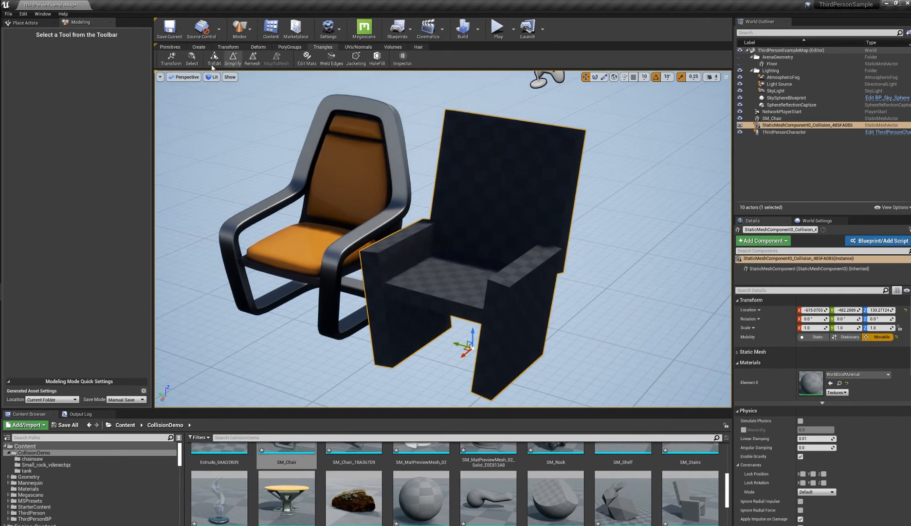
{"action": "left_click", "coordinate": [190, 57]}
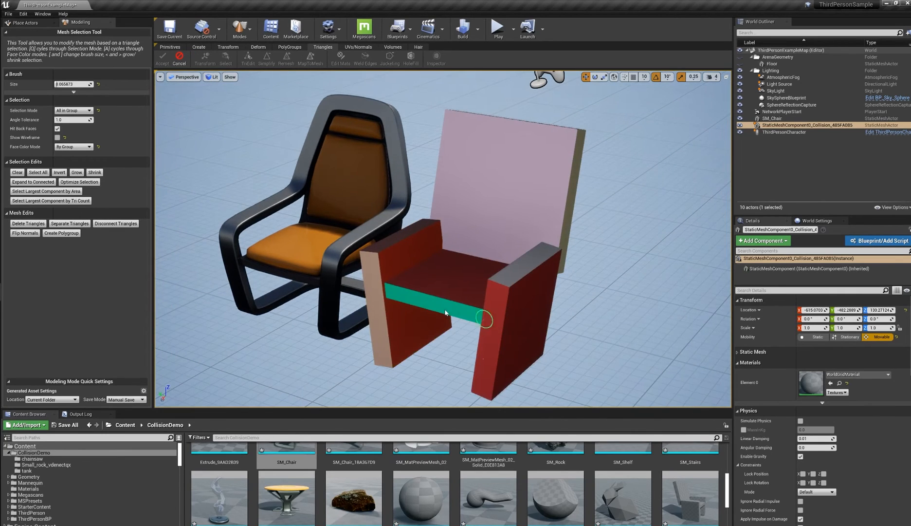
{"action": "left_click", "coordinate": [73, 110]}
{"action": "left_click", "coordinate": [73, 126]}
{"action": "left_click_drag", "start_coordinate": [406, 255], "coordinate": [514, 298]}
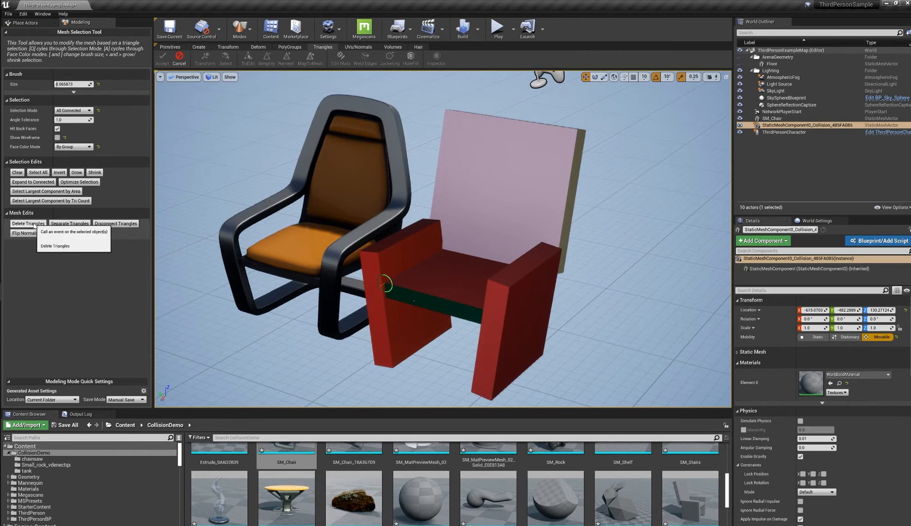
{"action": "left_click", "coordinate": [28, 223]}
{"action": "left_click", "coordinate": [162, 58]}
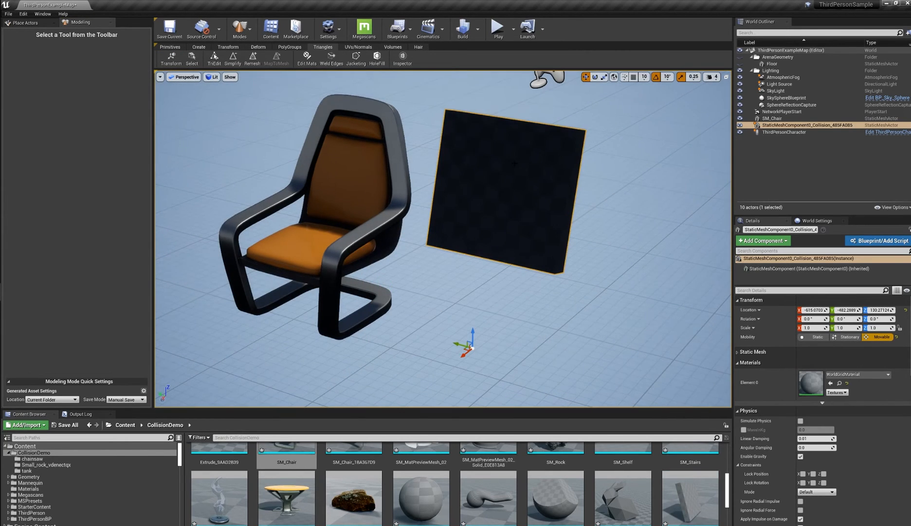
Open SM_Chair in the Static Mesh Editor and display its simple collision around the chair
{"action": "mouse_move", "coordinate": [515, 164]}
{"action": "left_mouse_down", "text": "alt"}
{"action": "mouse_move", "coordinate": [458, 181]}
{"action": "mouse_move", "coordinate": [507, 172]}
{"action": "left_mouse_up", "text": "alt"}
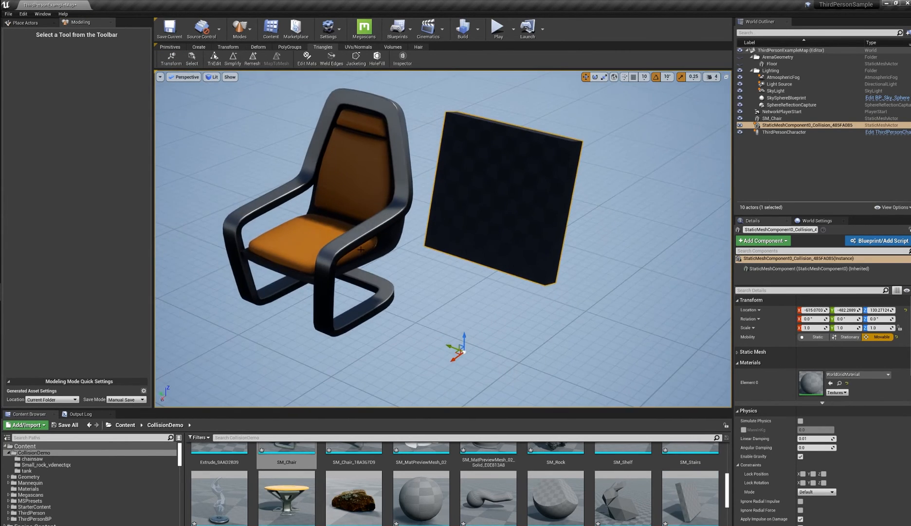
{"action": "left_click", "coordinate": [318, 258]}
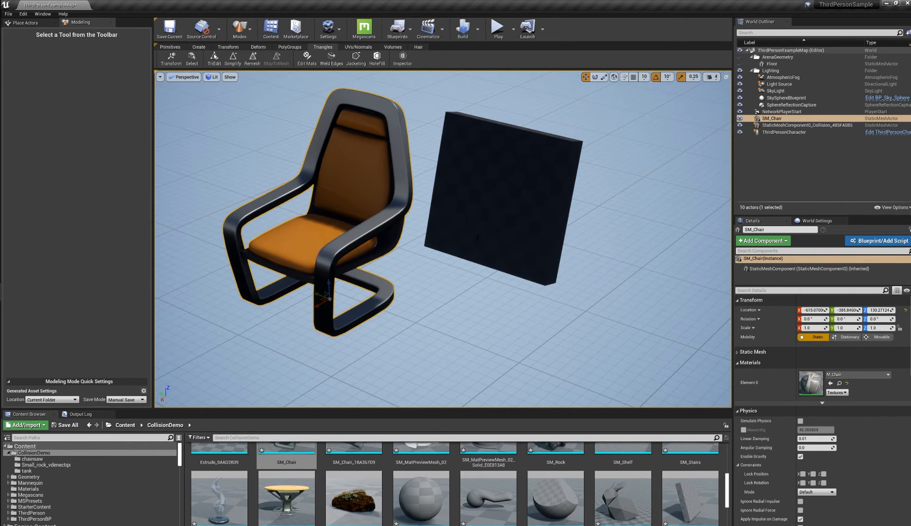
{"action": "right_click", "coordinate": [336, 163]}
{"action": "left_click", "coordinate": [362, 181]}
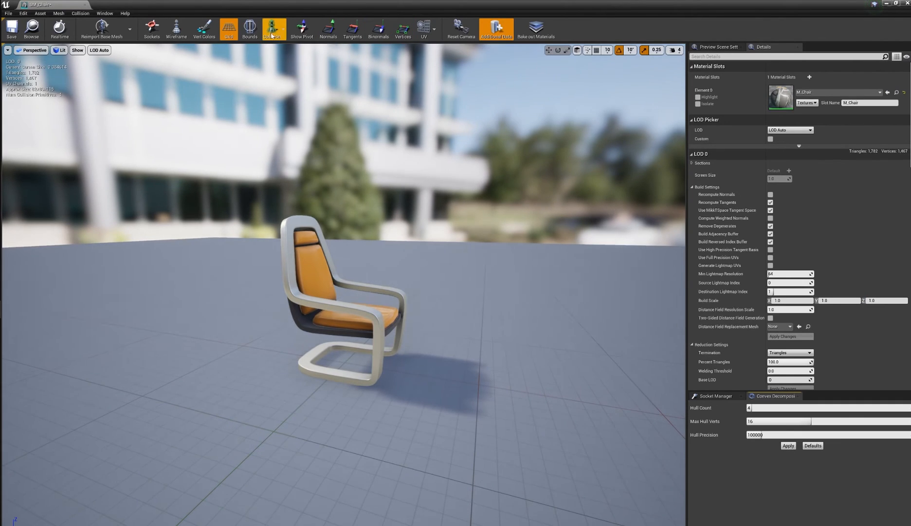
{"action": "left_click", "coordinate": [271, 29]}
{"action": "left_click", "coordinate": [278, 51]}
{"action": "left_click_drag", "start_coordinate": [275, 218], "coordinate": [247, 230], "text": "alt"}
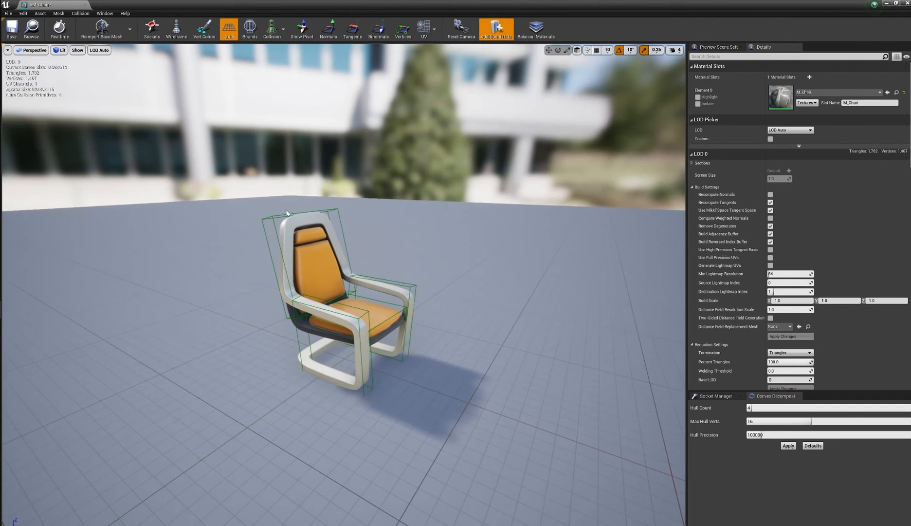
Delete the collision box around SM_Chair's backrest and close the Static Mesh Editor
{"action": "left_click", "coordinate": [270, 227]}
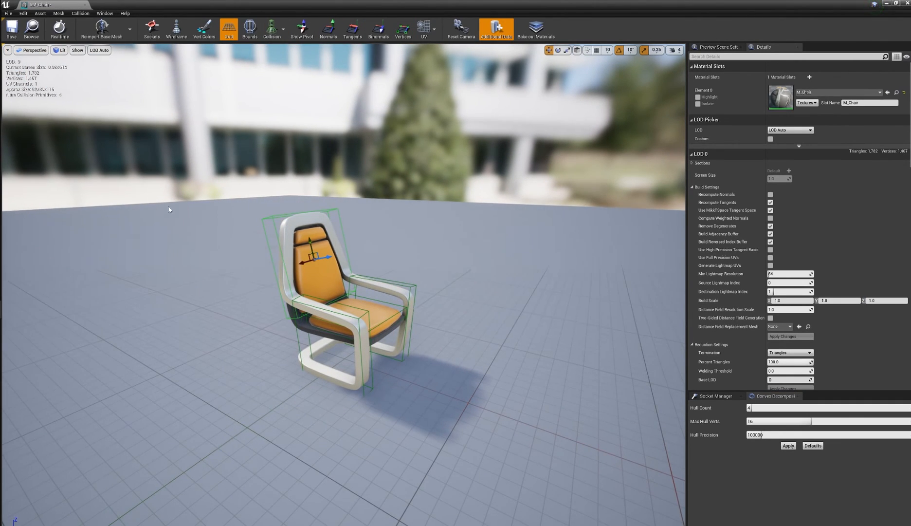
{"action": "key", "text": "Delete"}
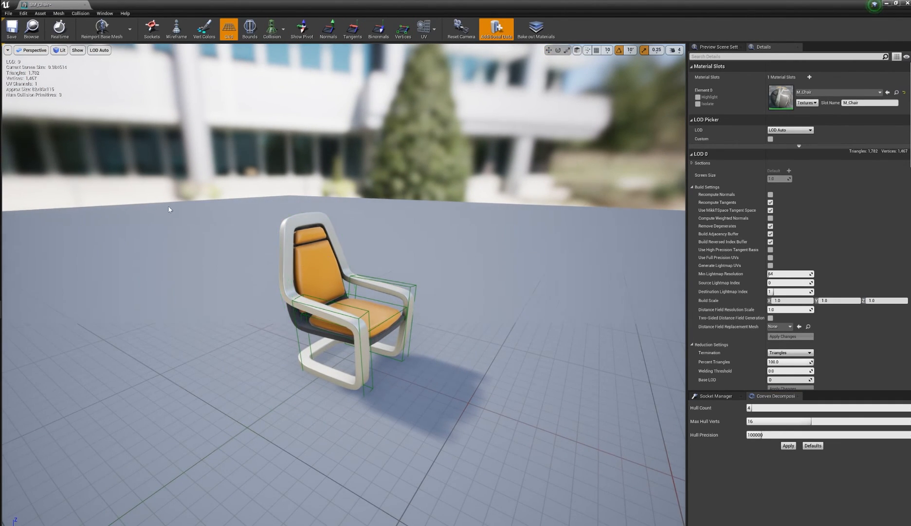
{"action": "left_click", "coordinate": [85, 6]}
Move the extracted backrest box mesh farther away from the chair along Y, to about -502
{"action": "left_click_drag", "start_coordinate": [449, 271], "coordinate": [472, 271], "text": "alt"}
{"action": "left_click", "coordinate": [501, 238]}
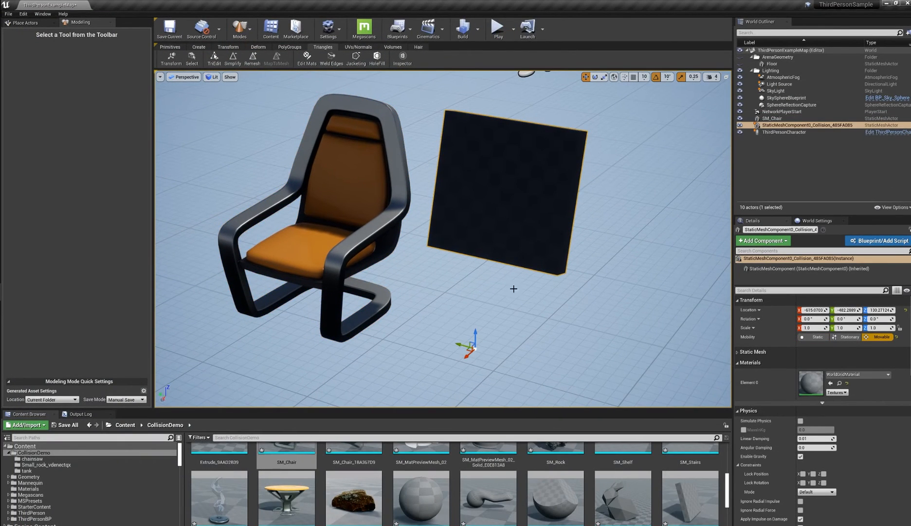
{"action": "left_click_drag", "start_coordinate": [459, 345], "coordinate": [493, 354]}
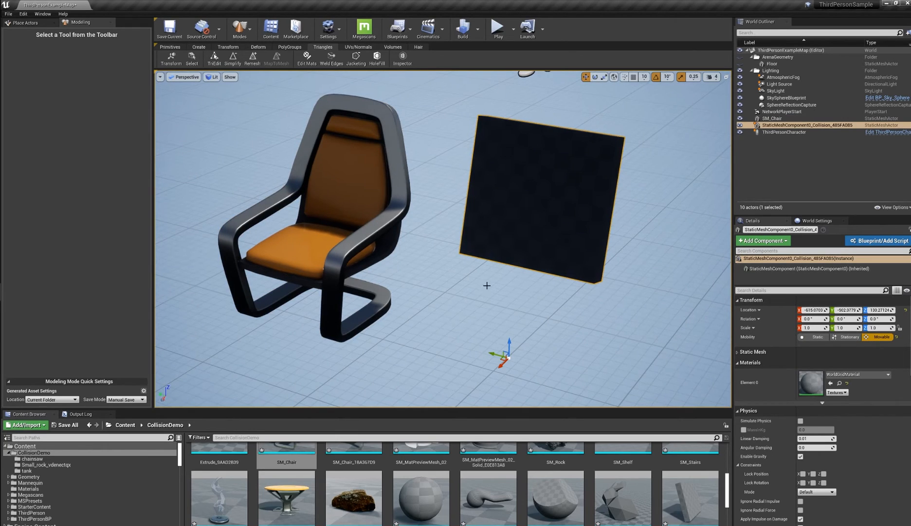
{"action": "left_click", "coordinate": [314, 258]}
{"action": "left_click", "coordinate": [508, 243]}
{"action": "left_click", "coordinate": [317, 251]}
Select the extracted backrest box mesh and move it onto the chair's backrest, to about Y -387
{"action": "left_click", "coordinate": [510, 219]}
{"action": "left_click_drag", "start_coordinate": [510, 219], "coordinate": [390, 248], "text": "alt"}
{"action": "left_click", "coordinate": [298, 47]}
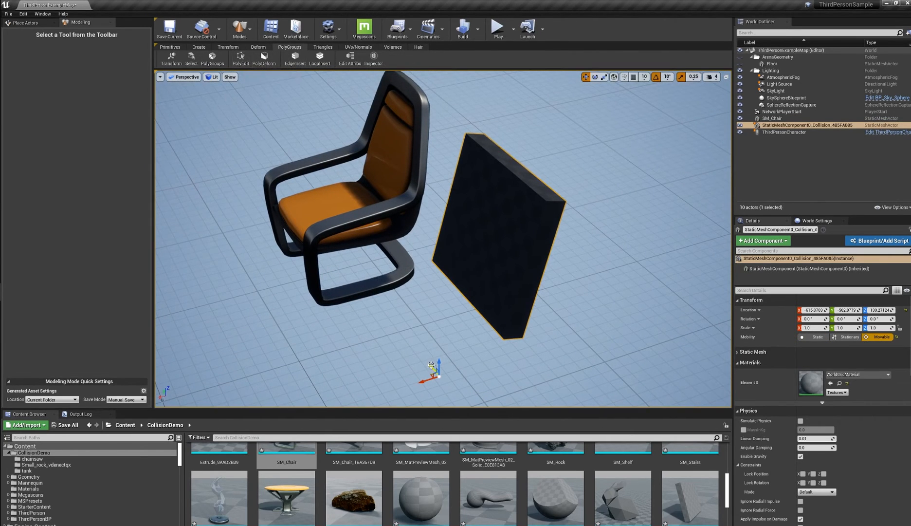
{"action": "left_click_drag", "start_coordinate": [431, 365], "coordinate": [359, 253]}
{"action": "left_click_drag", "start_coordinate": [433, 295], "coordinate": [516, 272], "text": "alt"}
{"action": "left_click_drag", "start_coordinate": [313, 338], "coordinate": [319, 338]}
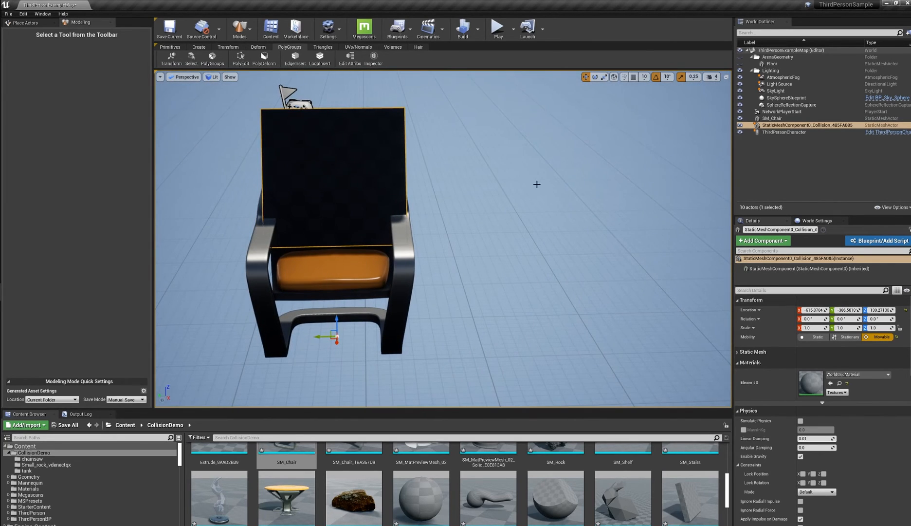
Turn on grid snapping and select the extracted backrest box mesh over the chair's backrest
{"action": "left_click", "coordinate": [636, 77]}
{"action": "left_click_drag", "start_coordinate": [435, 220], "coordinate": [403, 278], "text": "alt"}
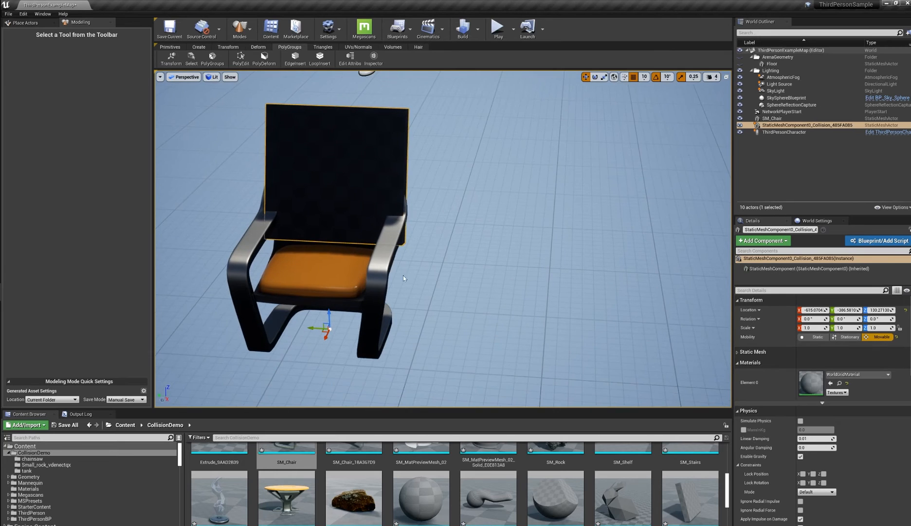
{"action": "middle_click_drag", "start_coordinate": [368, 271], "coordinate": [430, 255], "text": "alt"}
{"action": "scroll", "coordinate": [368, 270], "scroll_direction": "up", "scroll_amount": 3}
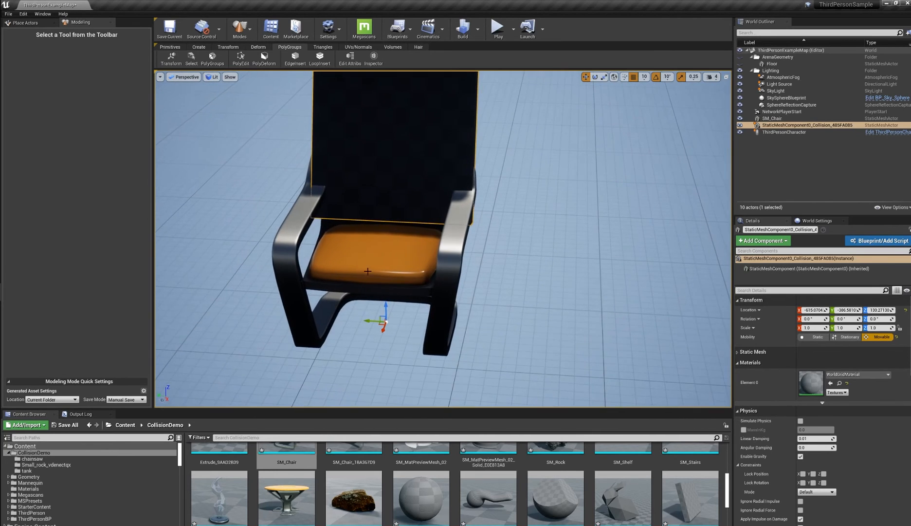
{"action": "left_click", "coordinate": [371, 241]}
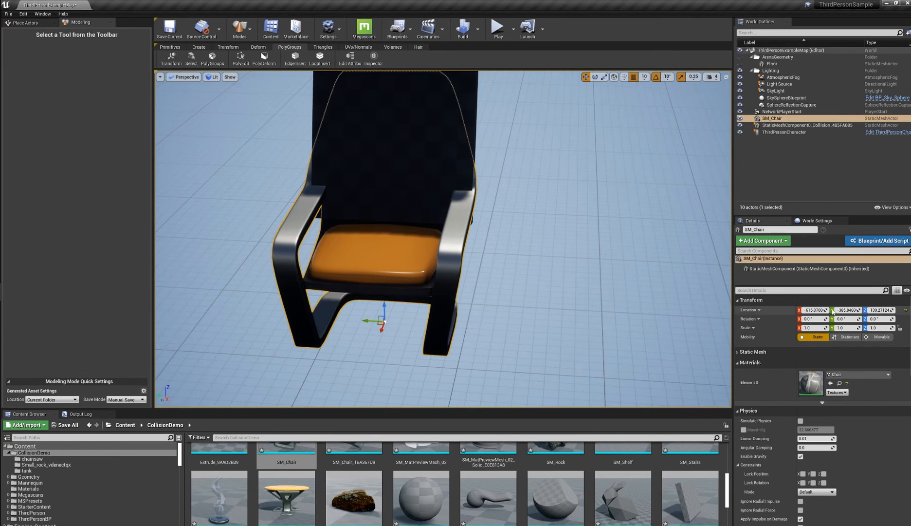
{"action": "left_click", "coordinate": [476, 82]}
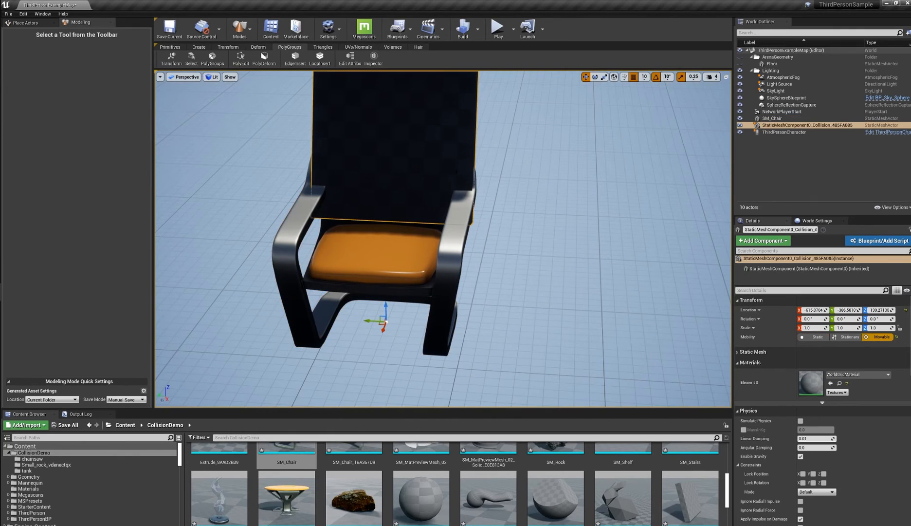
{"action": "right_click_drag", "start_coordinate": [391, 225], "coordinate": [351, 180]}
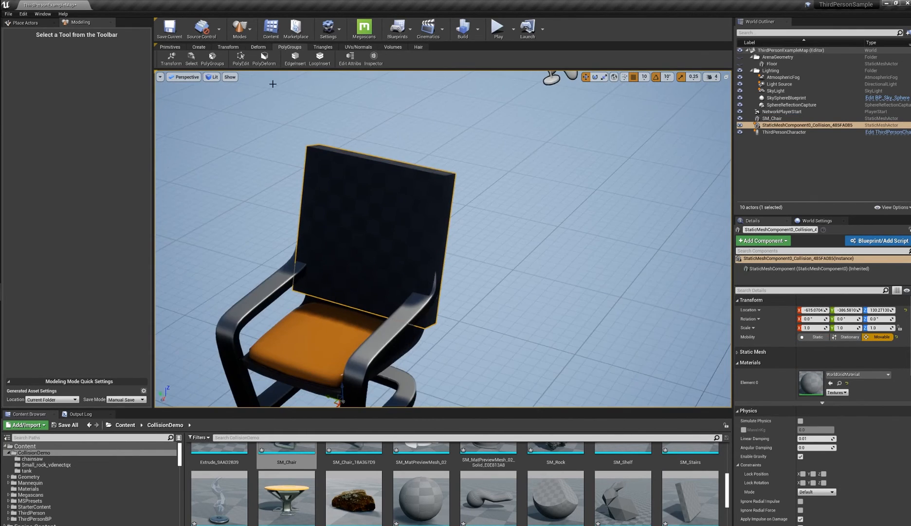
Open the backrest box mesh in PolyEdit and turn off vertex and face selection so only edges can be picked
{"action": "left_click", "coordinate": [242, 60]}
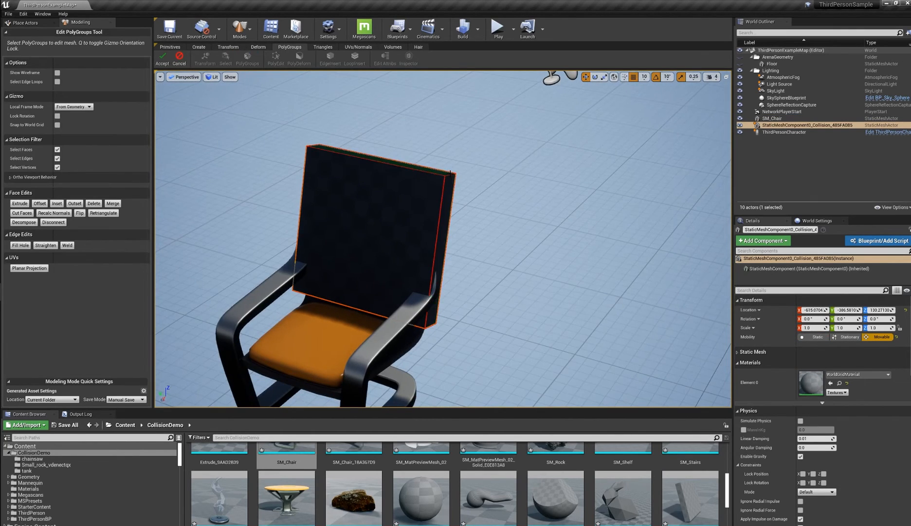
{"action": "right_click_drag", "start_coordinate": [440, 195], "coordinate": [418, 238]}
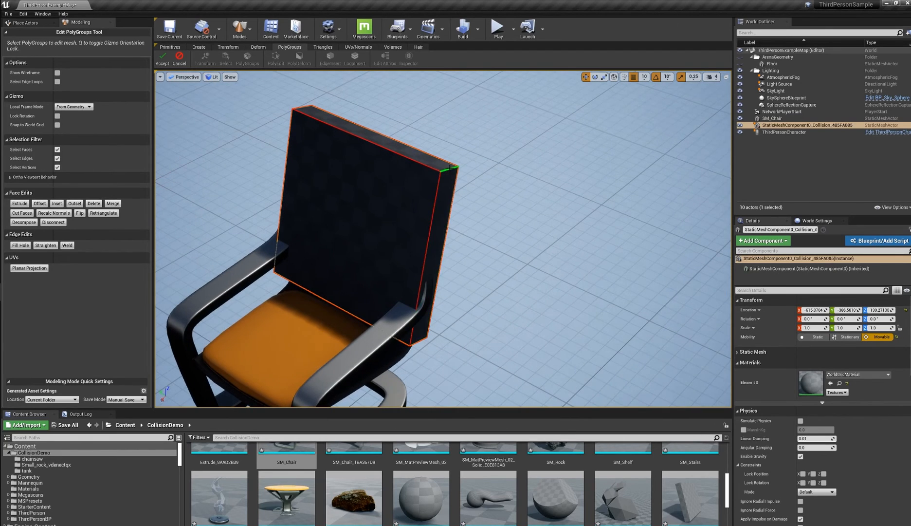
{"action": "left_click", "coordinate": [429, 159]}
{"action": "scroll", "coordinate": [464, 177], "scroll_direction": "up", "scroll_amount": 2}
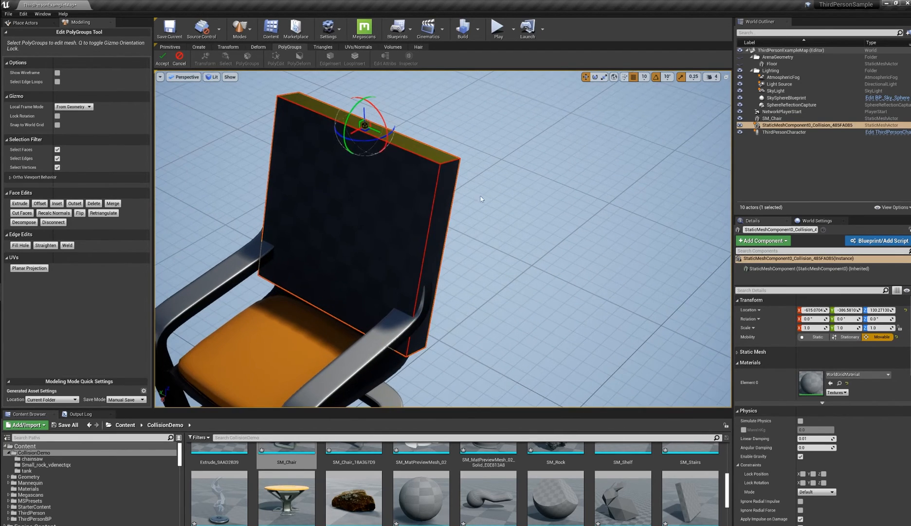
{"action": "left_click", "coordinate": [58, 167]}
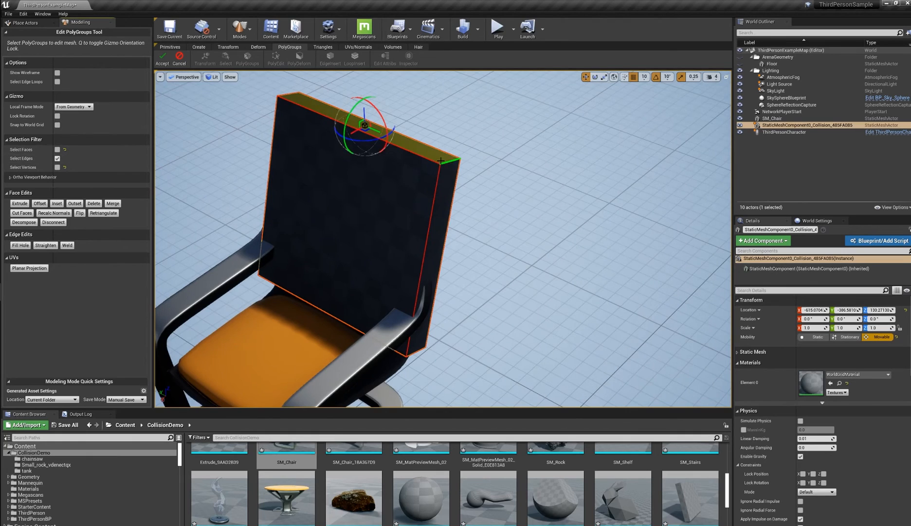
Move both short top edges of the backrest box inward to taper it to the backrest's outline, and apply the edit
{"action": "left_click", "coordinate": [457, 172]}
{"action": "left_click_drag", "start_coordinate": [464, 167], "coordinate": [434, 150]}
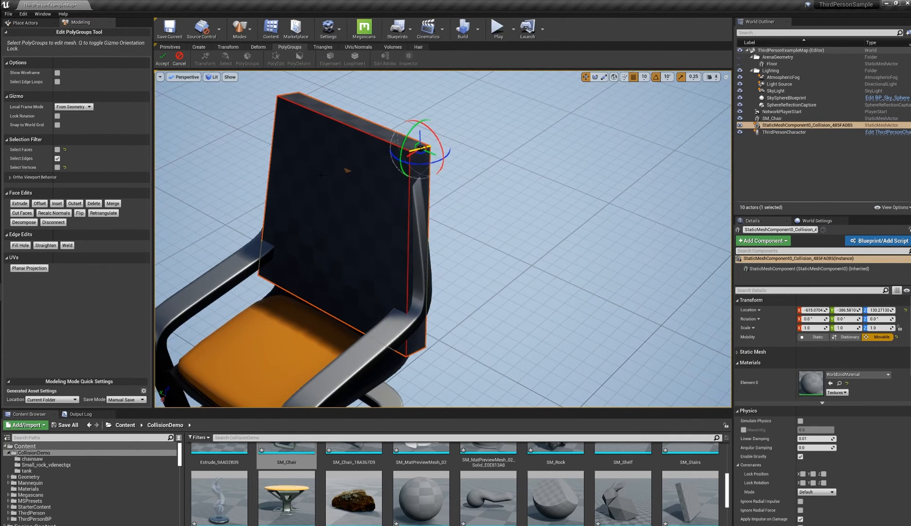
{"action": "left_click_drag", "start_coordinate": [321, 175], "coordinate": [303, 169], "text": "alt"}
{"action": "left_click", "coordinate": [234, 155]}
{"action": "left_click_drag", "start_coordinate": [236, 154], "coordinate": [267, 138]}
{"action": "scroll", "coordinate": [287, 146], "scroll_direction": "down", "scroll_amount": 5}
{"action": "left_click", "coordinate": [179, 59]}
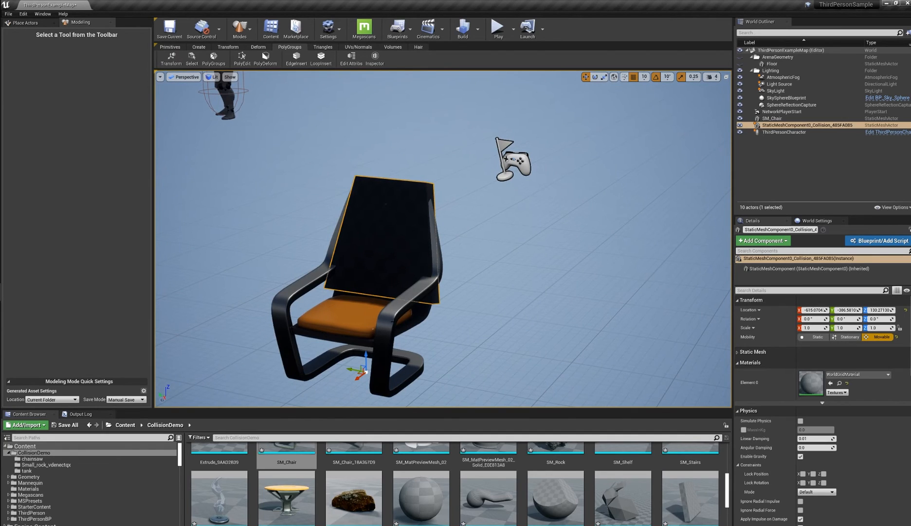
Add SM_Chair to the selection, start MeshToCollision with the backrest box as source, and enable Append to Existing
{"action": "left_click", "coordinate": [392, 320], "text": "ctrl"}
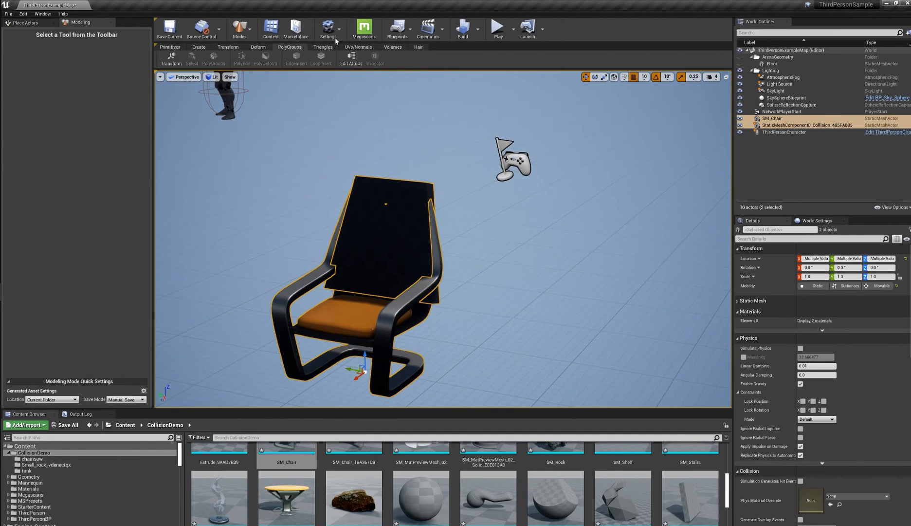
{"action": "left_click", "coordinate": [393, 47]}
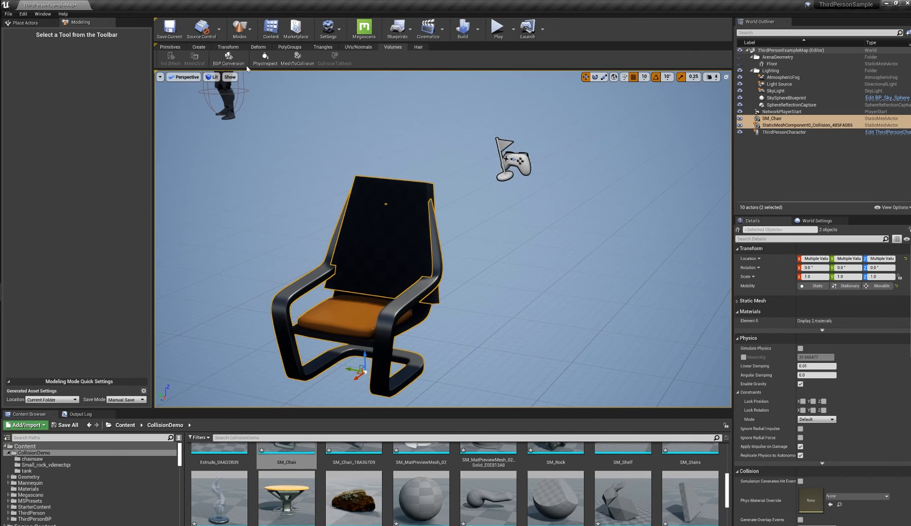
{"action": "left_click", "coordinate": [297, 58]}
{"action": "scroll", "coordinate": [275, 194], "scroll_direction": "up", "scroll_amount": 2}
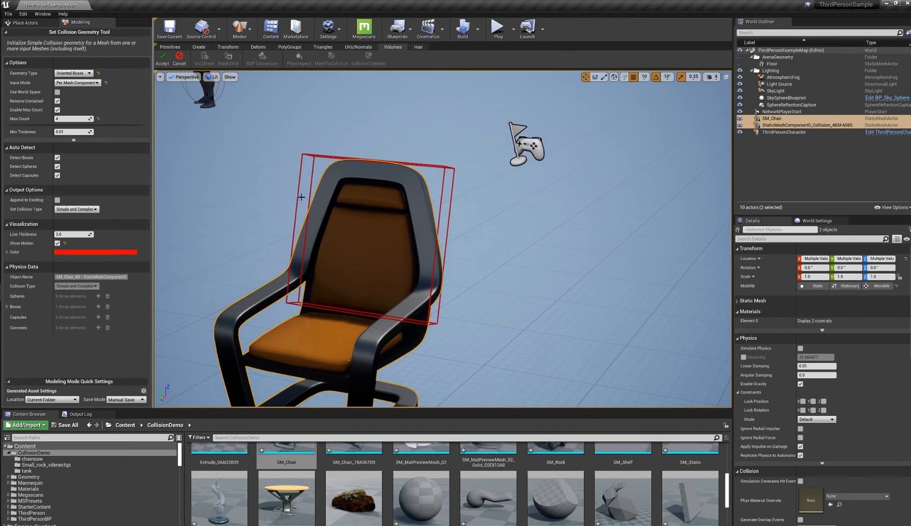
{"action": "scroll", "coordinate": [277, 193], "scroll_direction": "up", "scroll_amount": 3}
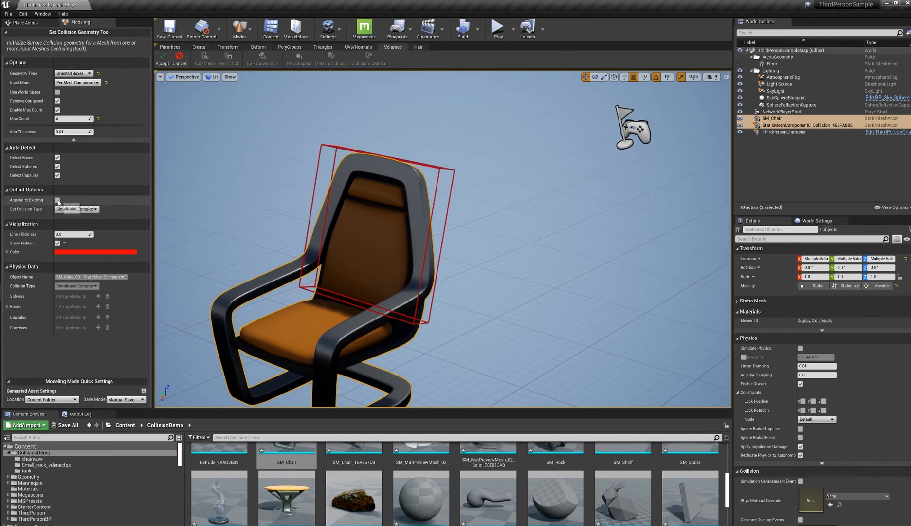
{"action": "middle_click_drag", "start_coordinate": [279, 326], "coordinate": [259, 171]}
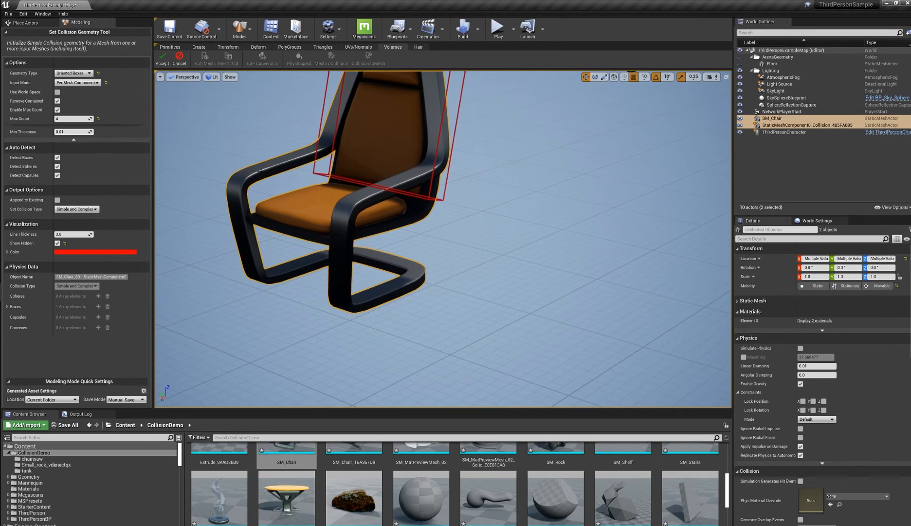
{"action": "left_click", "coordinate": [58, 200]}
{"action": "middle_click_drag", "start_coordinate": [194, 166], "coordinate": [199, 220]}
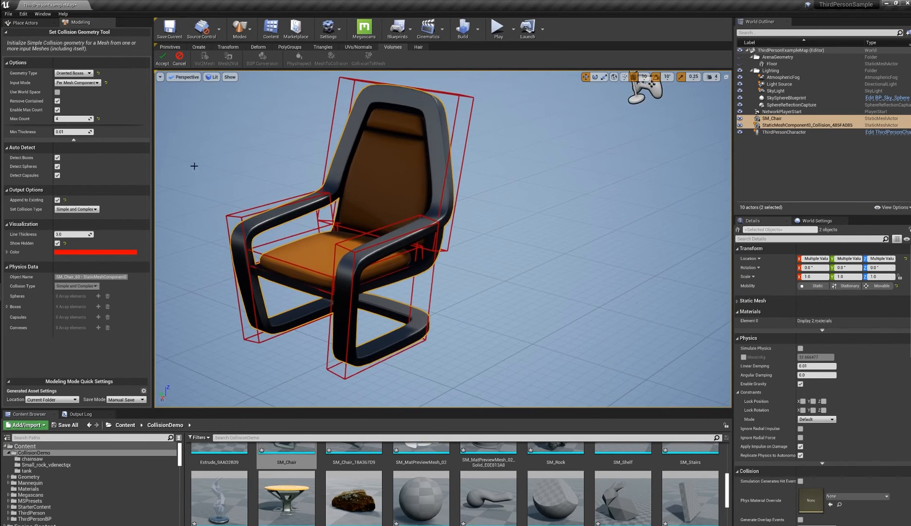
Set the collision's Geometry Type to Convex Hulls for the tapered backrest shape
{"action": "left_click", "coordinate": [73, 73]}
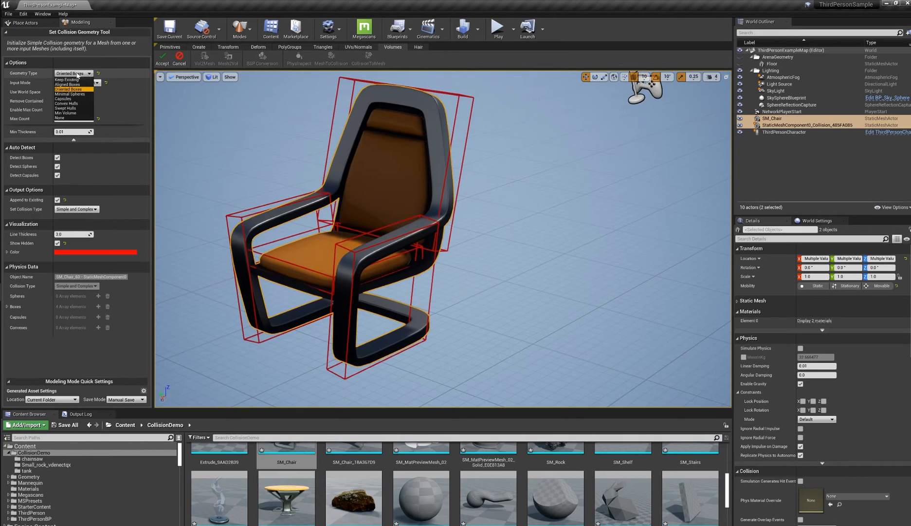
{"action": "left_click", "coordinate": [72, 104]}
{"action": "left_click_drag", "start_coordinate": [311, 161], "coordinate": [399, 204], "text": "alt"}
{"action": "left_click_drag", "start_coordinate": [448, 187], "coordinate": [377, 220], "text": "alt"}
{"action": "scroll", "coordinate": [399, 166], "scroll_direction": "down", "scroll_amount": 4}
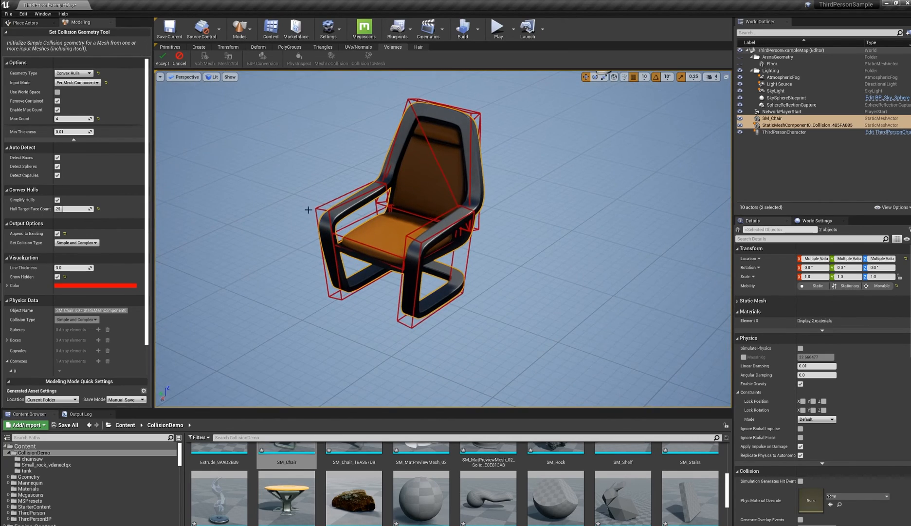
Review the available Geometry Type options and examine the chair's combined collision preview from several angles
{"action": "left_click", "coordinate": [90, 73]}
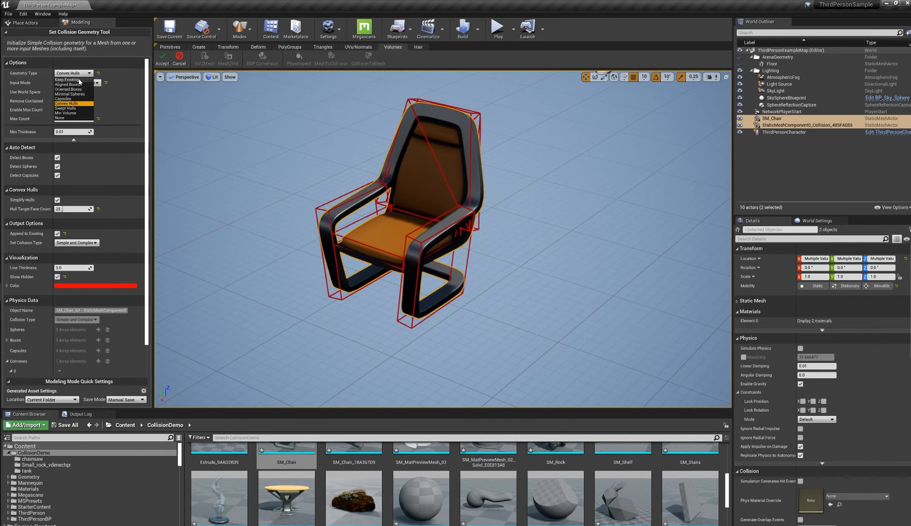
{"action": "left_click", "coordinate": [86, 73]}
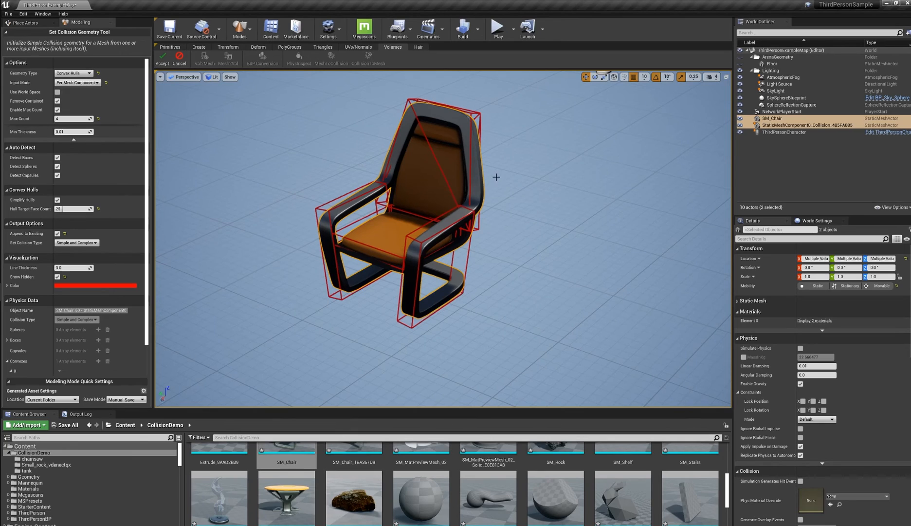
{"action": "left_click", "coordinate": [88, 73]}
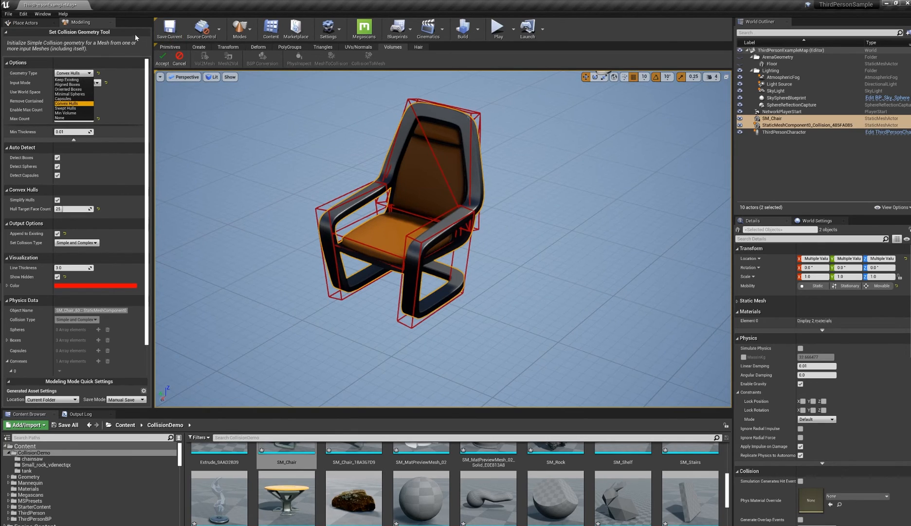
{"action": "left_click", "coordinate": [128, 93]}
{"action": "middle_click_drag", "start_coordinate": [412, 221], "coordinate": [455, 185]}
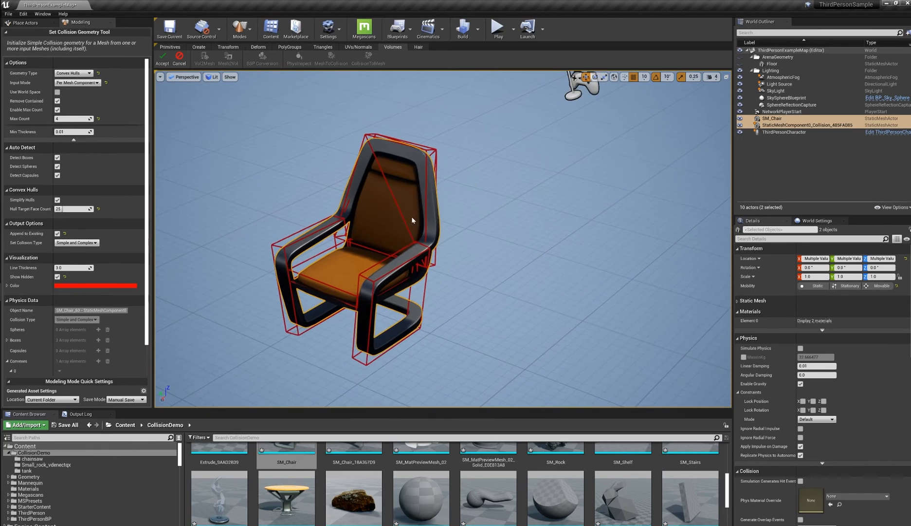
{"action": "left_click_drag", "start_coordinate": [413, 217], "coordinate": [421, 153], "text": "alt"}
{"action": "scroll", "coordinate": [413, 220], "scroll_direction": "up", "scroll_amount": 3}
{"action": "middle_click_drag", "start_coordinate": [413, 220], "coordinate": [378, 250]}
{"action": "left_click_drag", "start_coordinate": [413, 220], "coordinate": [395, 218], "text": "alt"}
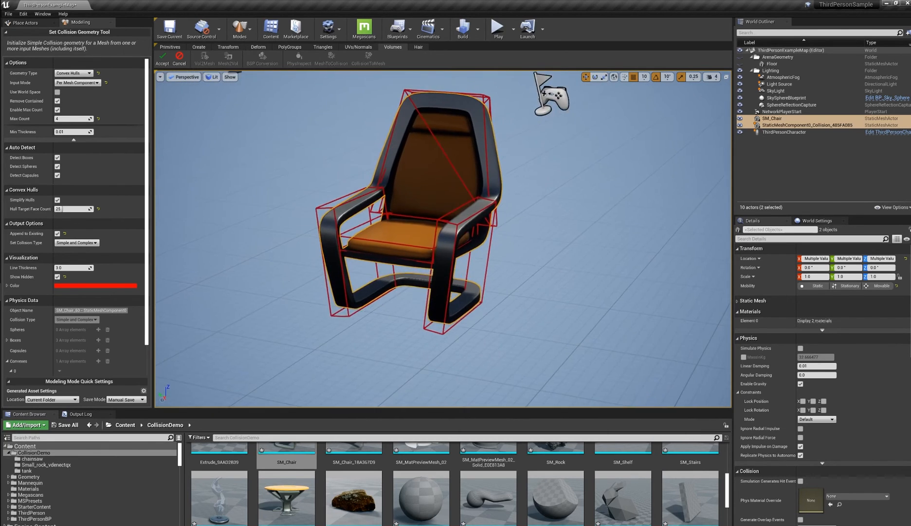
{"action": "middle_click_drag", "start_coordinate": [412, 219], "coordinate": [431, 202]}
{"action": "left_click_drag", "start_coordinate": [413, 219], "coordinate": [382, 226], "text": "alt"}
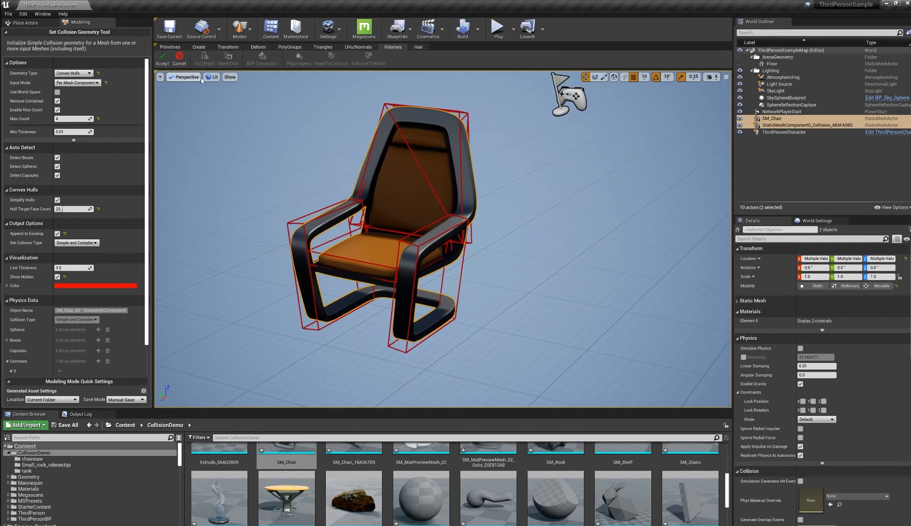
Apply the collision to SM_Chair, delete the extracted backrest box mesh, and select the chair
{"action": "left_click", "coordinate": [161, 59]}
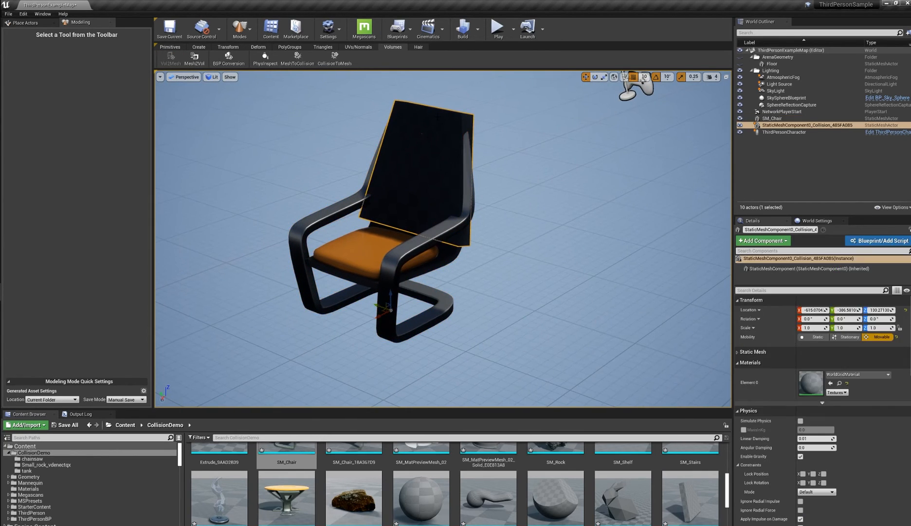
{"action": "key", "text": "Delete"}
{"action": "left_click", "coordinate": [428, 169]}
{"action": "left_click_drag", "start_coordinate": [428, 170], "coordinate": [492, 182], "text": "alt"}
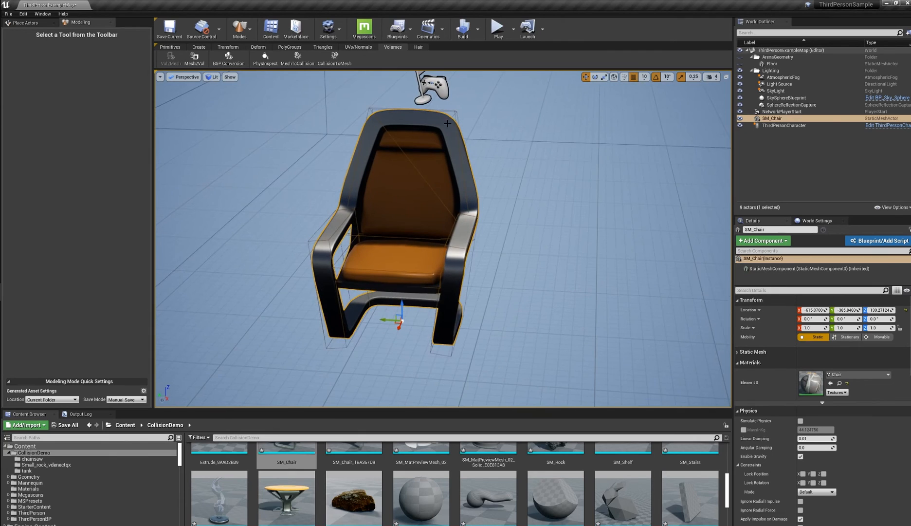
{"action": "left_click_drag", "start_coordinate": [447, 123], "coordinate": [434, 186], "text": "alt"}
{"action": "scroll", "coordinate": [470, 201], "scroll_direction": "down", "scroll_amount": 4}
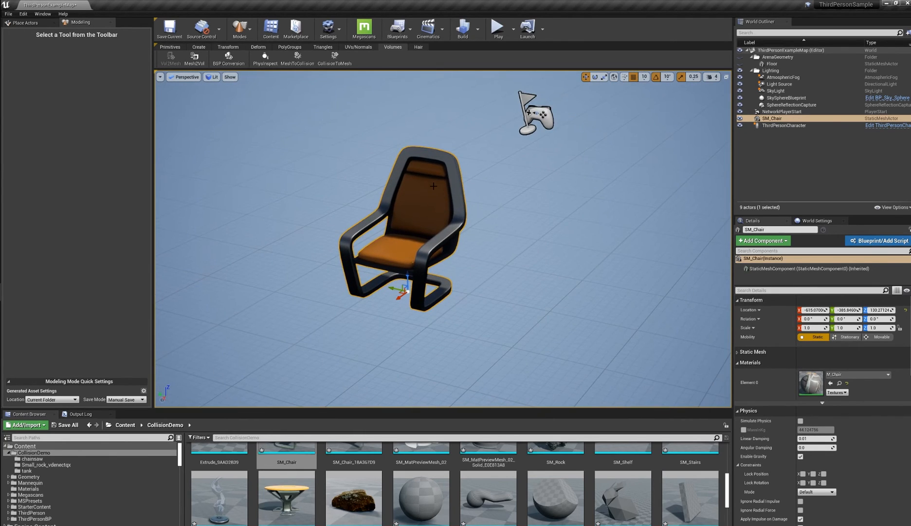
Delete SM_Chair from the level and open the tank folder inside CollisionDemo
{"action": "key", "text": "Delete"}
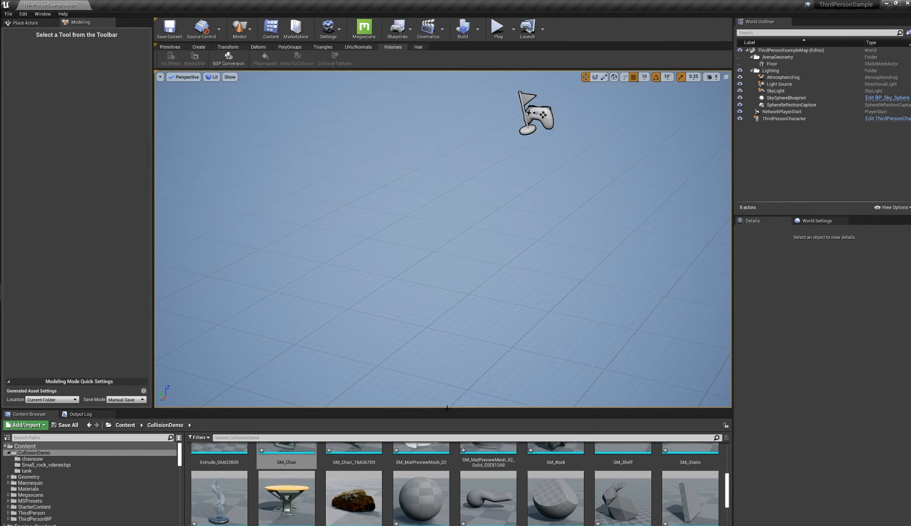
{"action": "scroll", "coordinate": [438, 482], "scroll_direction": "up", "scroll_amount": 4}
{"action": "left_click", "coordinate": [351, 467]}
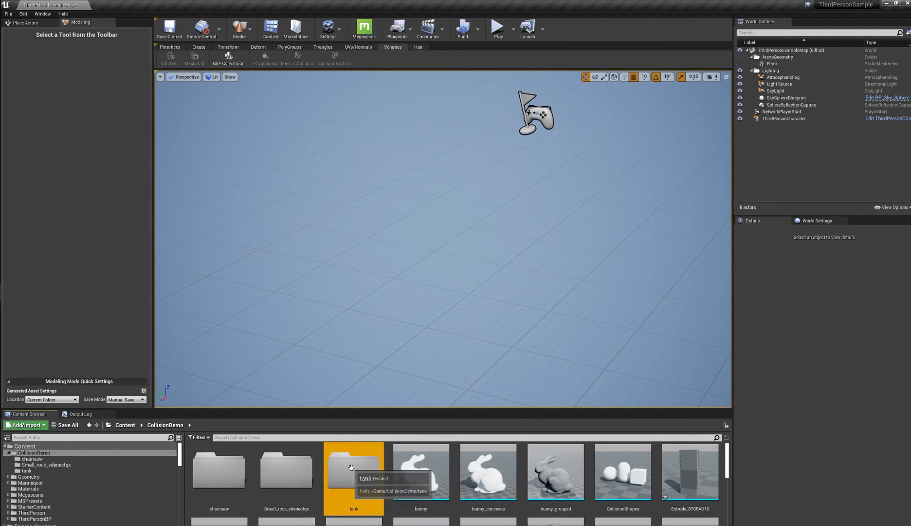
{"action": "double_click", "coordinate": [351, 467]}
{"action": "scroll", "coordinate": [454, 331], "scroll_direction": "down", "scroll_amount": 5}
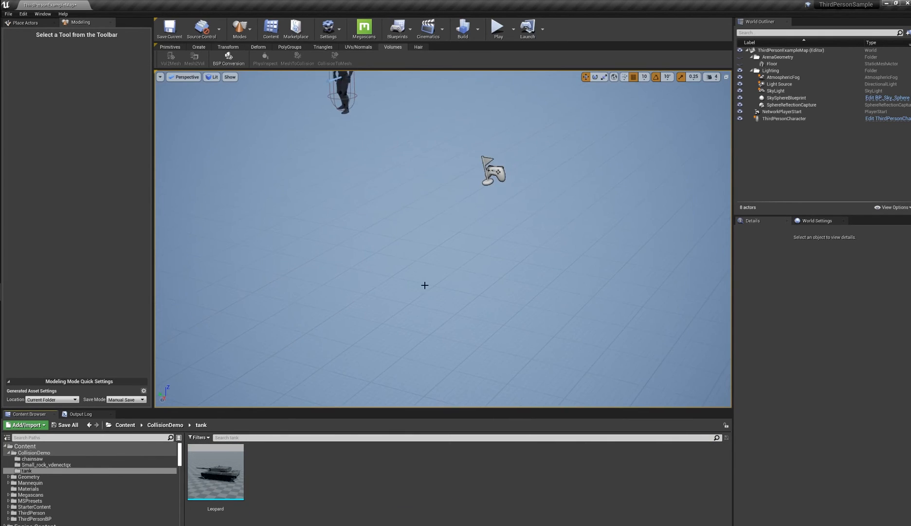
{"action": "right_click_drag", "start_coordinate": [426, 284], "coordinate": [464, 294]}
{"action": "key", "text": "s"}
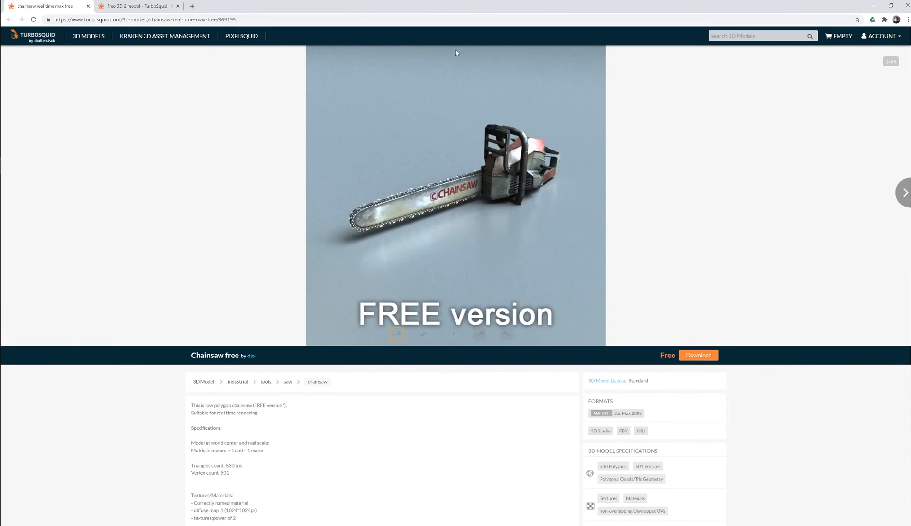
View the TurboSquid page of the 3D Leopard 2 Free model in the web browser
{"action": "left_click", "coordinate": [137, 6]}
{"action": "scroll", "coordinate": [416, 415], "scroll_direction": "down", "scroll_amount": 3}
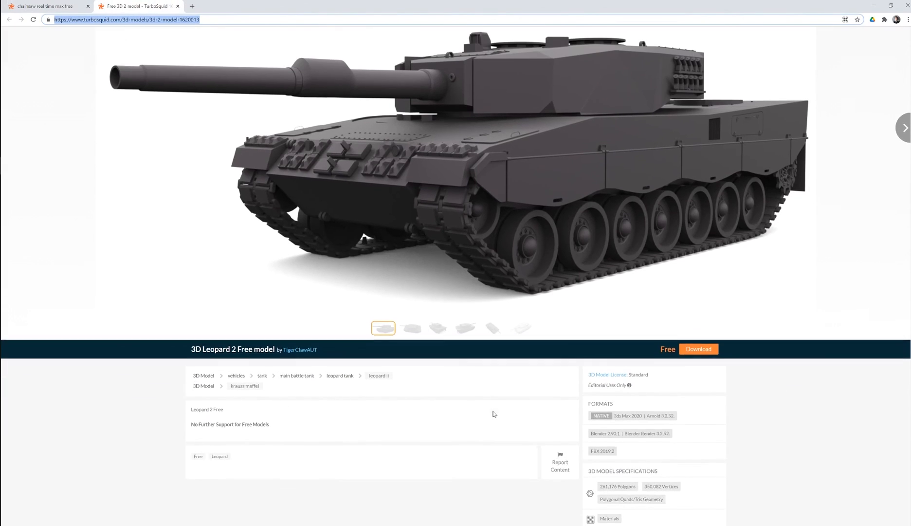
{"action": "scroll", "coordinate": [462, 408], "scroll_direction": "up", "scroll_amount": 2}
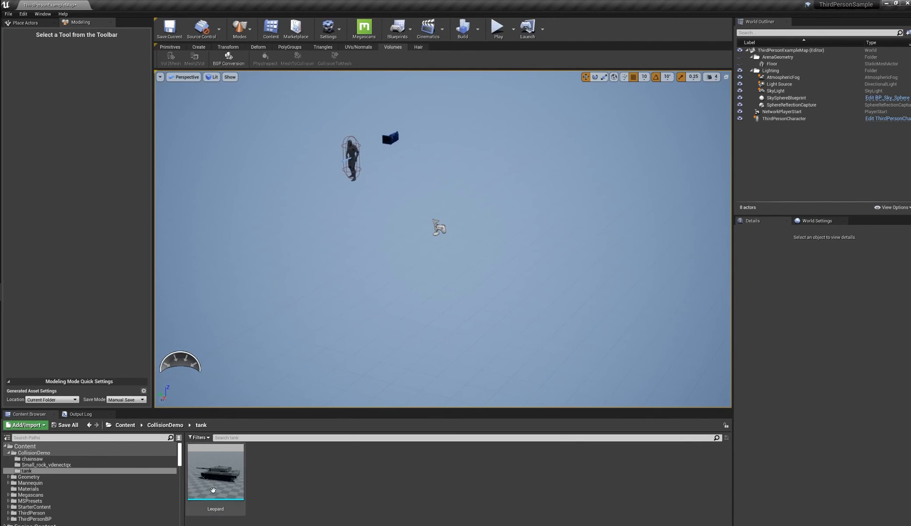
Place the Leopard tank mesh in the level at about X 1420, Y -1730, Z 1220 and unhide the Floor
{"action": "left_click_drag", "start_coordinate": [215, 470], "coordinate": [537, 208]}
{"action": "key", "text": "f"}
{"action": "left_click_drag", "start_coordinate": [531, 268], "coordinate": [521, 297], "text": "alt"}
{"action": "left_click", "coordinate": [740, 63]}
{"action": "double_click", "coordinate": [433, 273]}
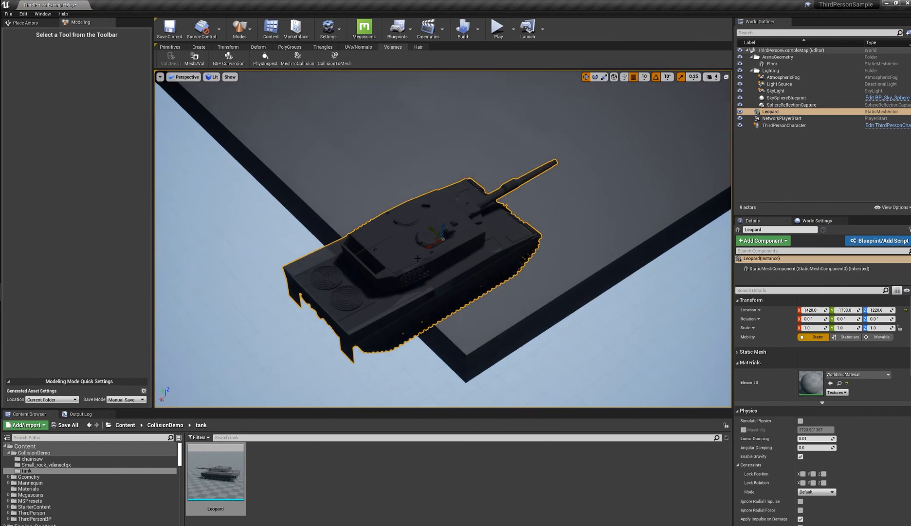
Replace the tank at the floor's edge with the Leopard mesh placed at X -310, Y -370 and snapped down onto the floor
{"action": "right_click_drag", "start_coordinate": [401, 290], "coordinate": [398, 291]}
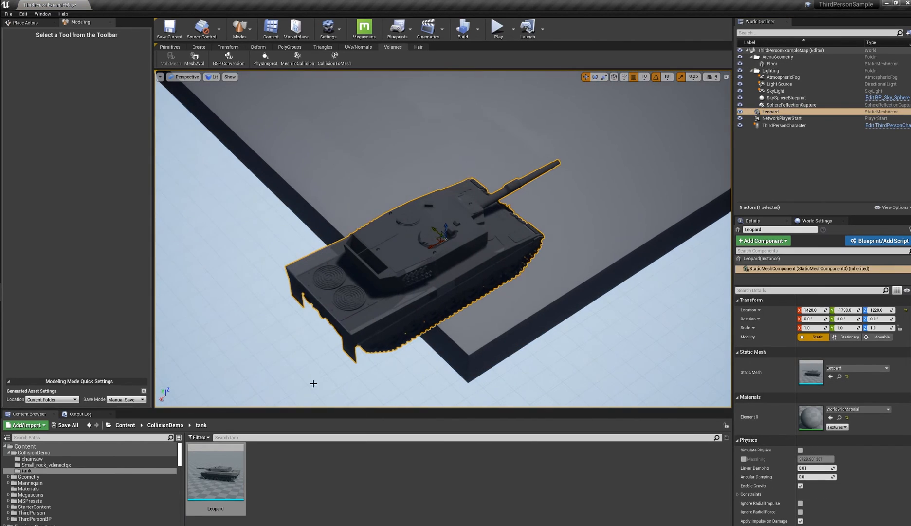
{"action": "key", "text": "Delete"}
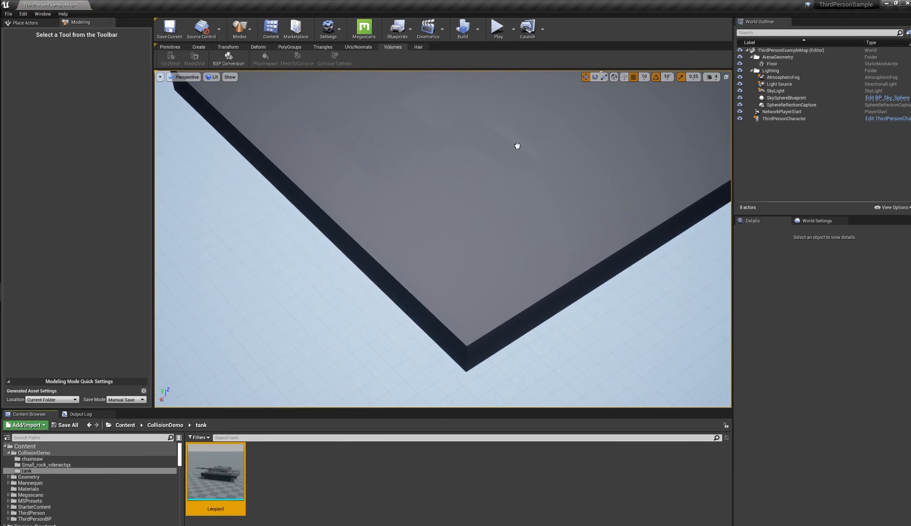
{"action": "key", "text": "ctrl+z"}
{"action": "key", "text": "f"}
{"action": "left_click_drag", "start_coordinate": [442, 225], "coordinate": [441, 97]}
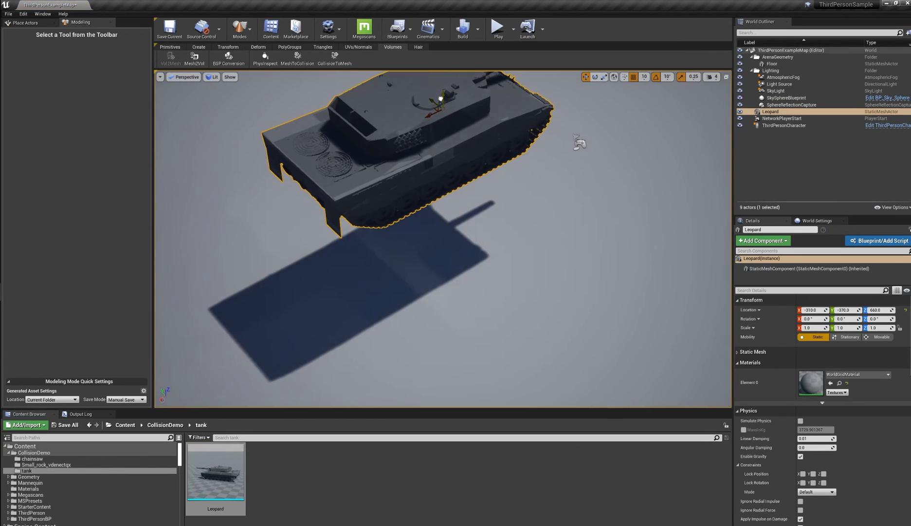
{"action": "key", "text": "End"}
Examine the Leopard tank from several angles and check the vertex and triangle details of its mesh asset
{"action": "left_click_drag", "start_coordinate": [575, 291], "coordinate": [302, 263], "text": "alt"}
{"action": "scroll", "coordinate": [556, 283], "scroll_direction": "up", "scroll_amount": 4}
{"action": "left_click_drag", "start_coordinate": [555, 282], "coordinate": [730, 263], "text": "alt"}
{"action": "mouse_move", "coordinate": [214, 477]}
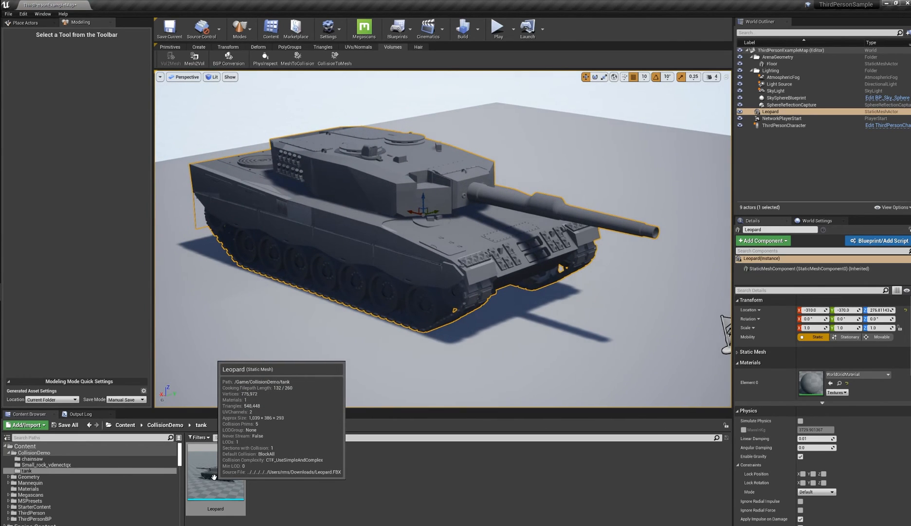
{"action": "left_click_drag", "start_coordinate": [429, 282], "coordinate": [397, 299], "text": "alt"}
{"action": "scroll", "coordinate": [428, 282], "scroll_direction": "up", "scroll_amount": 4}
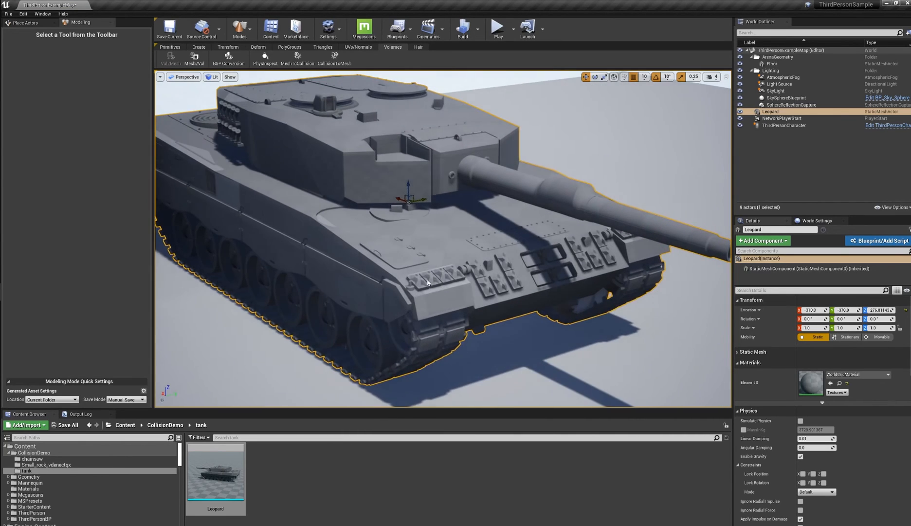
{"action": "scroll", "coordinate": [428, 282], "scroll_direction": "down", "scroll_amount": 4}
{"action": "scroll", "coordinate": [434, 224], "scroll_direction": "up", "scroll_amount": 2}
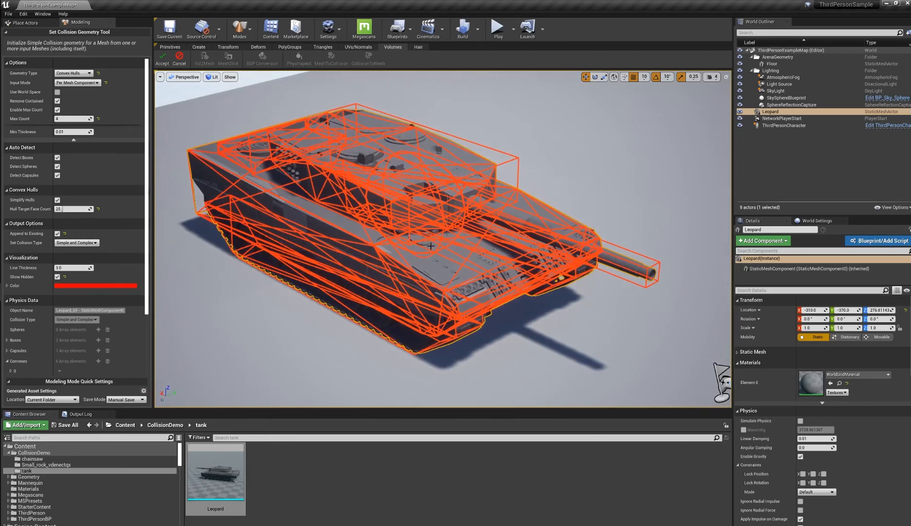
Examine the convex hull collision preview around the tank's hull, turret, barrel and tracks from several sides
{"action": "mouse_move", "coordinate": [221, 180]}
{"action": "left_mouse_down", "text": "alt"}
{"action": "mouse_move", "coordinate": [353, 134]}
{"action": "mouse_move", "coordinate": [212, 169]}
{"action": "left_mouse_up", "text": "alt"}
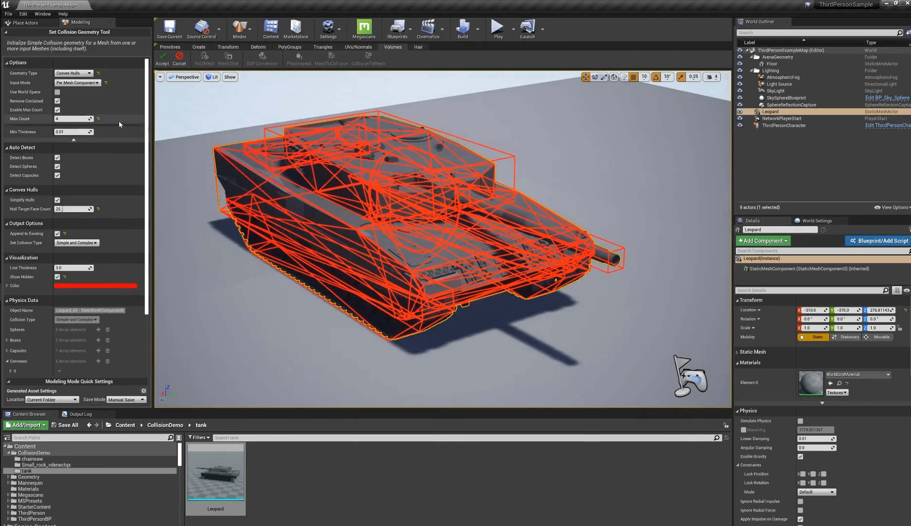
{"action": "left_click_drag", "start_coordinate": [187, 131], "coordinate": [124, 141], "text": "alt"}
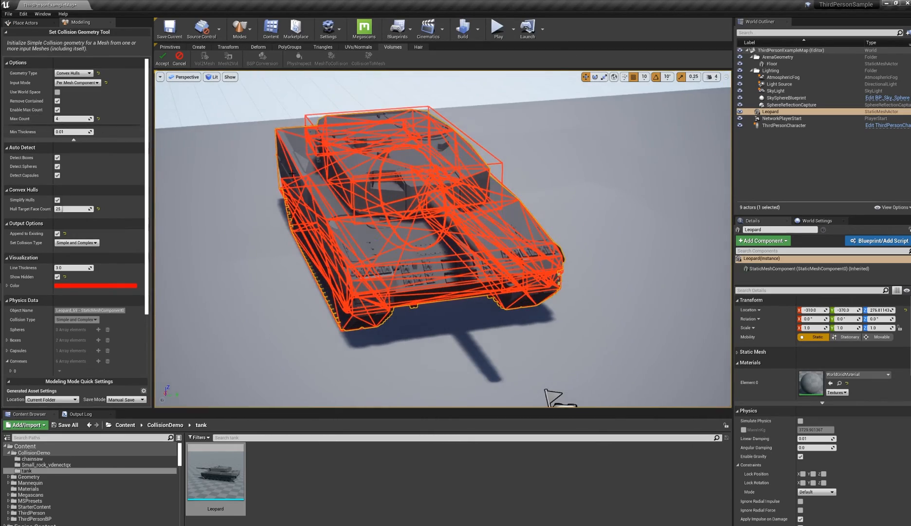
{"action": "left_click_drag", "start_coordinate": [263, 175], "coordinate": [368, 175], "text": "alt"}
{"action": "left_click_drag", "start_coordinate": [457, 153], "coordinate": [433, 198], "text": "alt"}
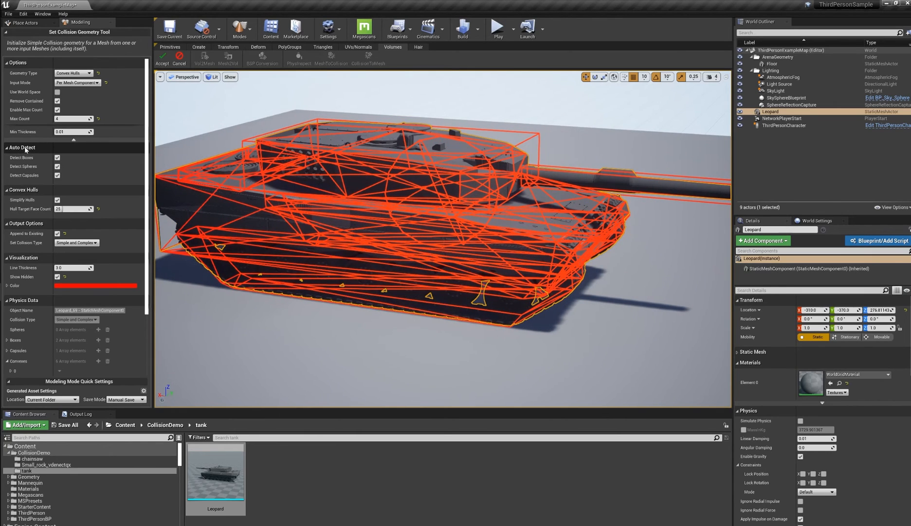
{"action": "left_click_drag", "start_coordinate": [331, 194], "coordinate": [360, 190], "text": "alt"}
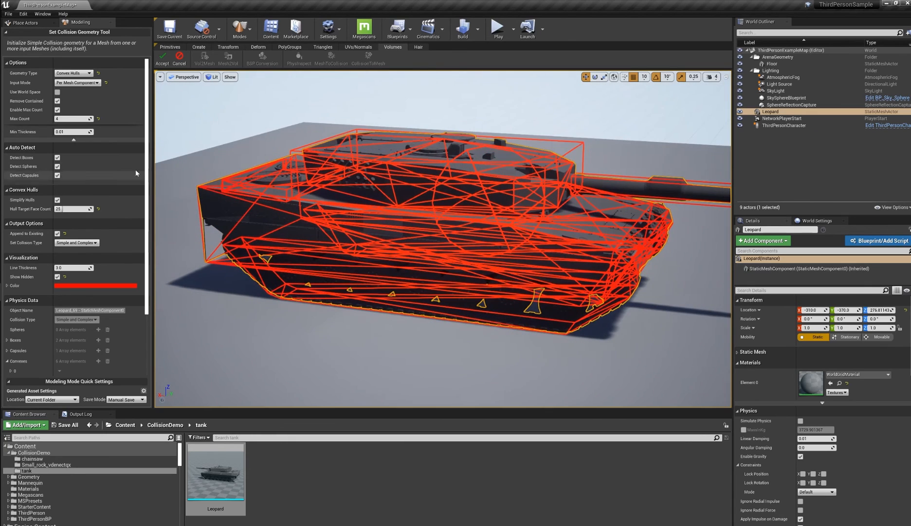
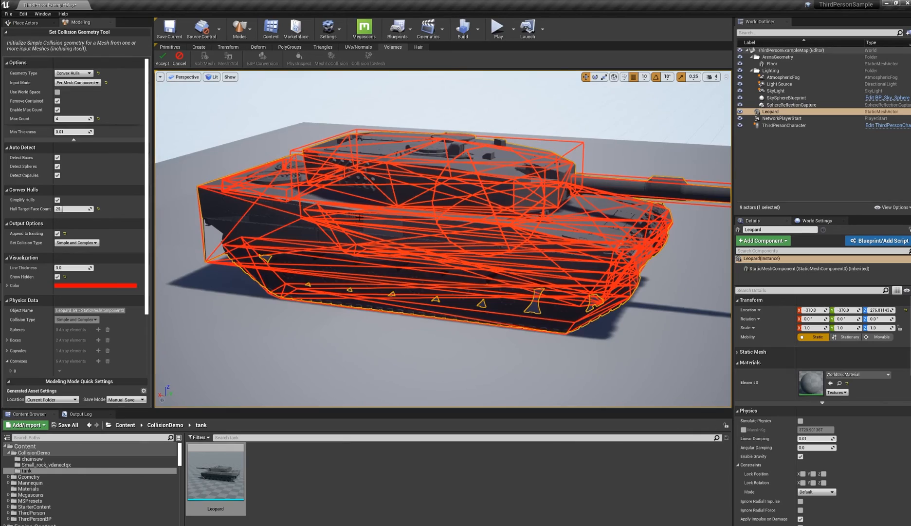
{"action": "left_click_drag", "start_coordinate": [360, 217], "coordinate": [362, 298], "text": "alt"}
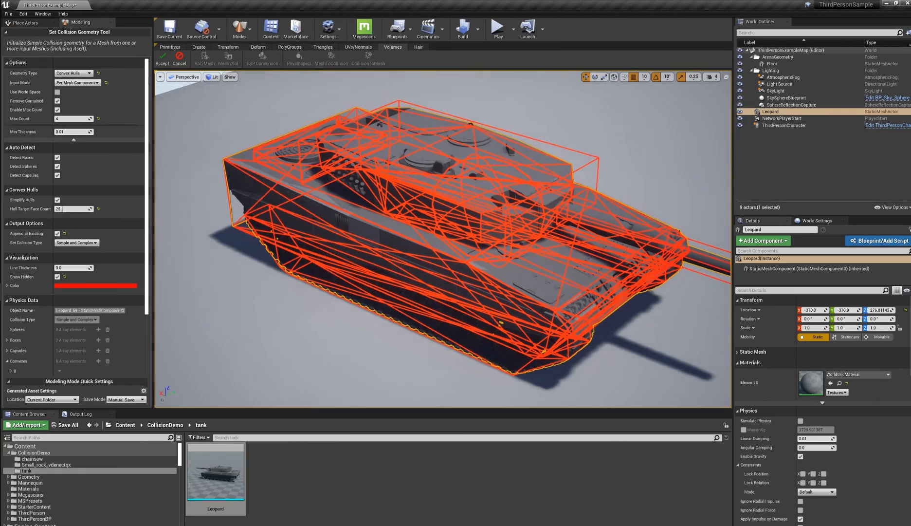
{"action": "left_click_drag", "start_coordinate": [440, 219], "coordinate": [500, 146], "text": "alt"}
{"action": "left_click_drag", "start_coordinate": [482, 215], "coordinate": [496, 201], "text": "alt"}
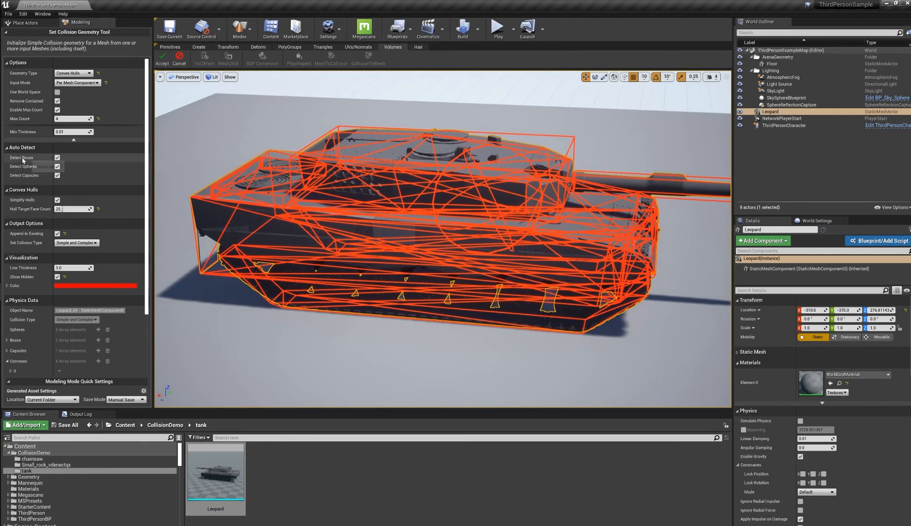
Turn off automatic detection of boxes, spheres and capsules for the tank's collision
{"action": "left_click", "coordinate": [58, 166]}
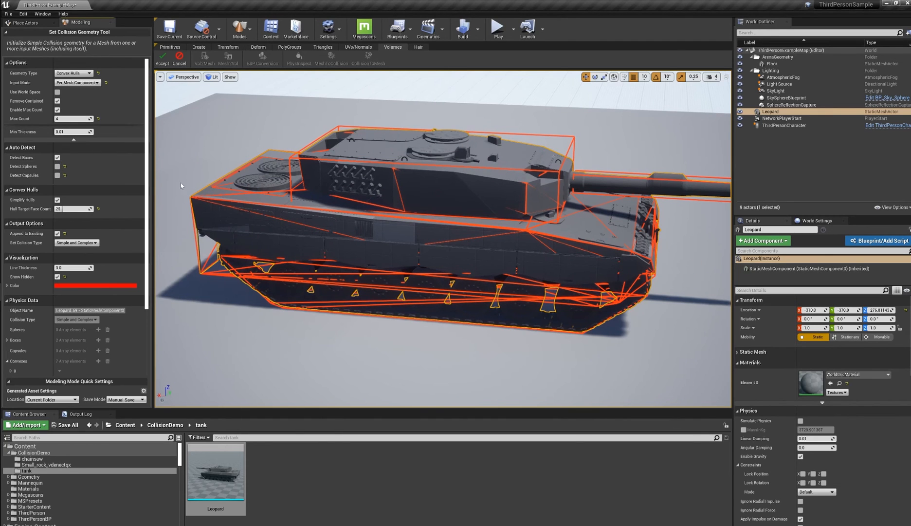
{"action": "left_click", "coordinate": [58, 158]}
{"action": "left_click_drag", "start_coordinate": [321, 214], "coordinate": [604, 312], "text": "alt"}
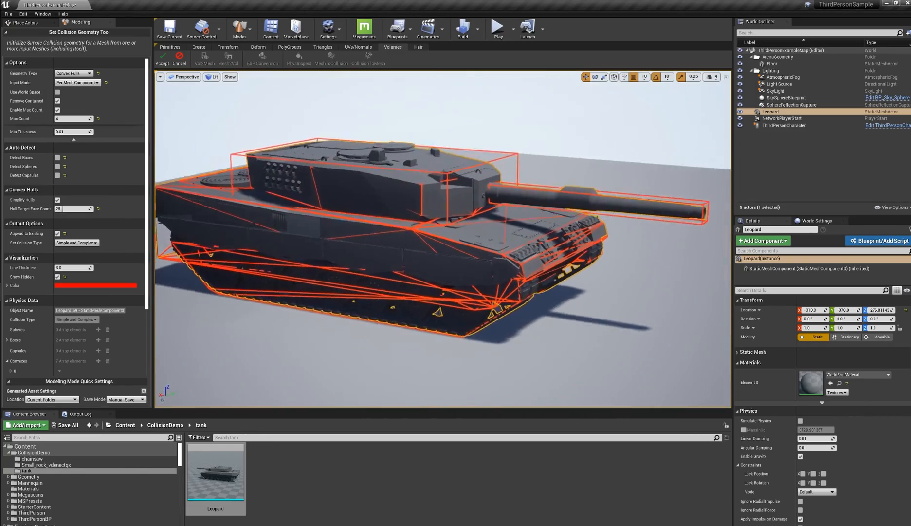
{"action": "left_click_drag", "start_coordinate": [290, 206], "coordinate": [723, 373], "text": "alt"}
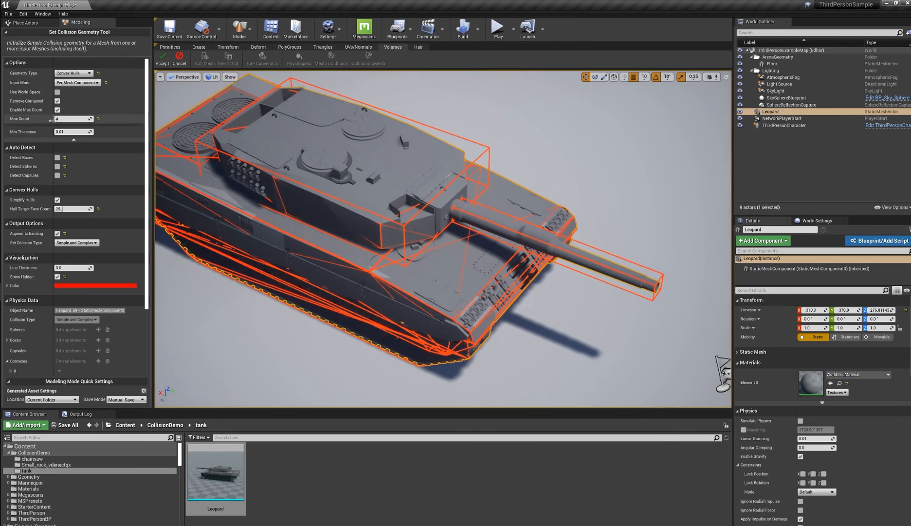
{"action": "left_click_drag", "start_coordinate": [403, 219], "coordinate": [300, 198], "text": "alt"}
Set the tank's collision geometry type to Swept Hulls and turn off appending to the existing collision
{"action": "left_click", "coordinate": [77, 74]}
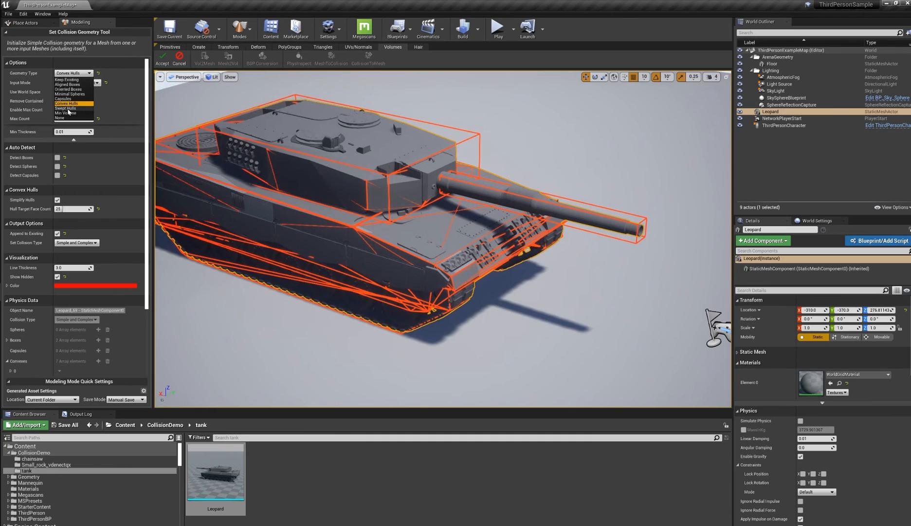
{"action": "left_click", "coordinate": [193, 165]}
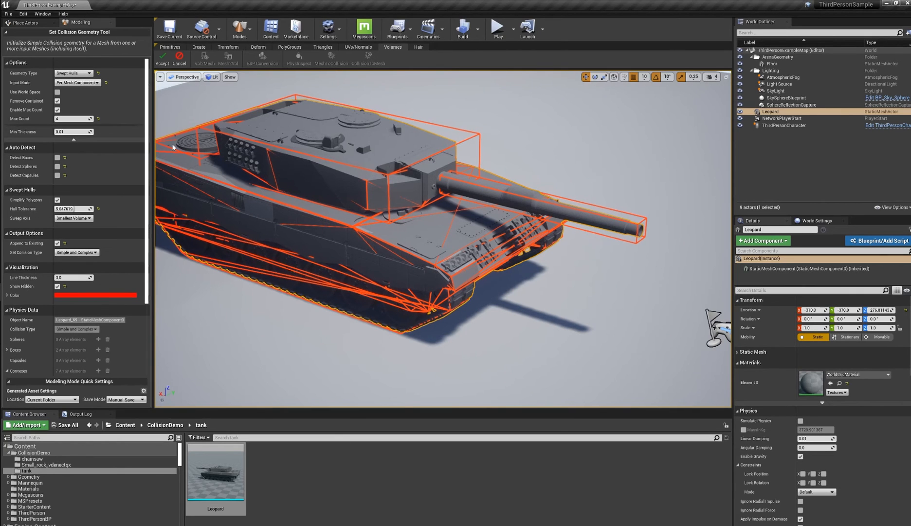
{"action": "mouse_move", "coordinate": [272, 165]}
{"action": "left_mouse_down", "text": "alt"}
{"action": "mouse_move", "coordinate": [233, 163]}
{"action": "mouse_move", "coordinate": [219, 185]}
{"action": "mouse_move", "coordinate": [258, 178]}
{"action": "mouse_move", "coordinate": [303, 127]}
{"action": "mouse_move", "coordinate": [275, 159]}
{"action": "left_mouse_up", "text": "alt"}
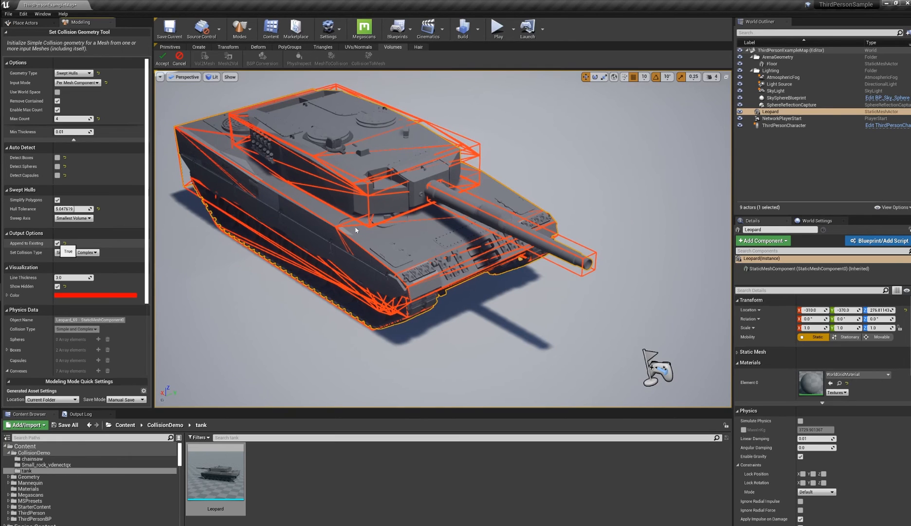
{"action": "left_click_drag", "start_coordinate": [386, 208], "coordinate": [340, 273], "text": "alt"}
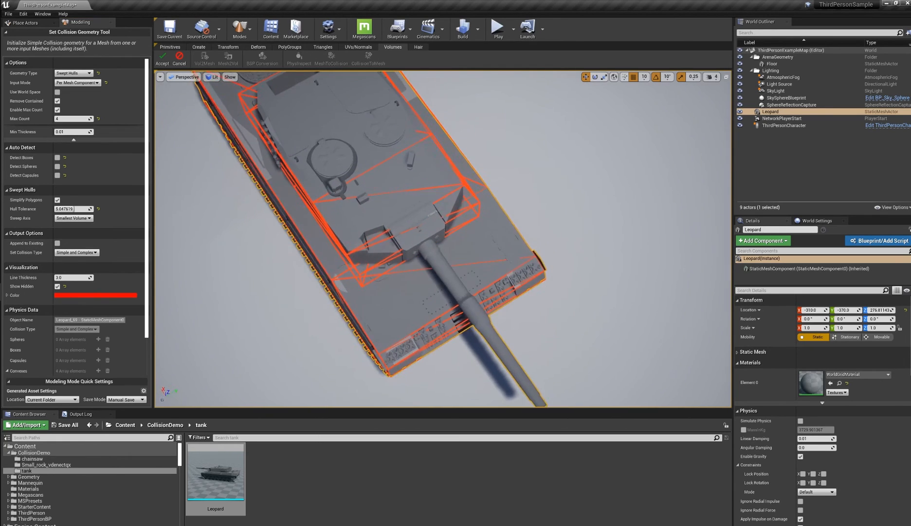
{"action": "left_click_drag", "start_coordinate": [400, 246], "coordinate": [392, 283], "text": "alt"}
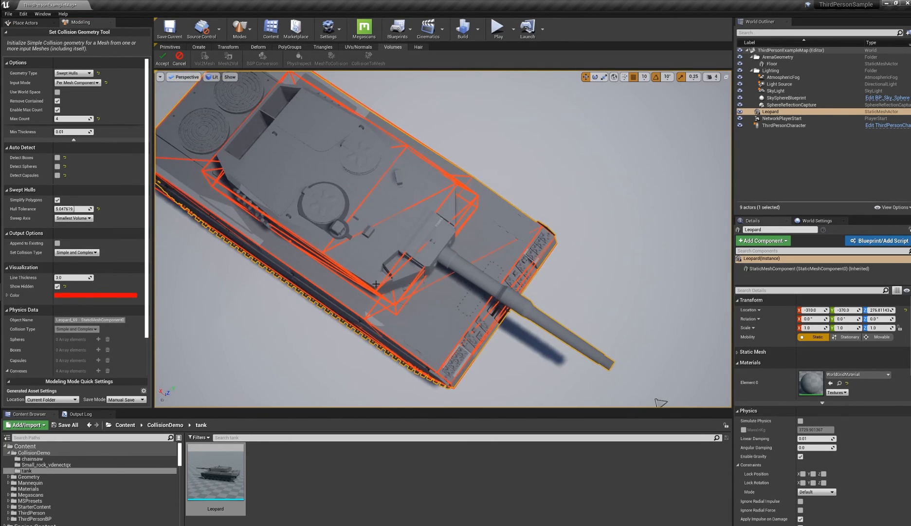
{"action": "left_click_drag", "start_coordinate": [376, 130], "coordinate": [366, 148], "text": "alt"}
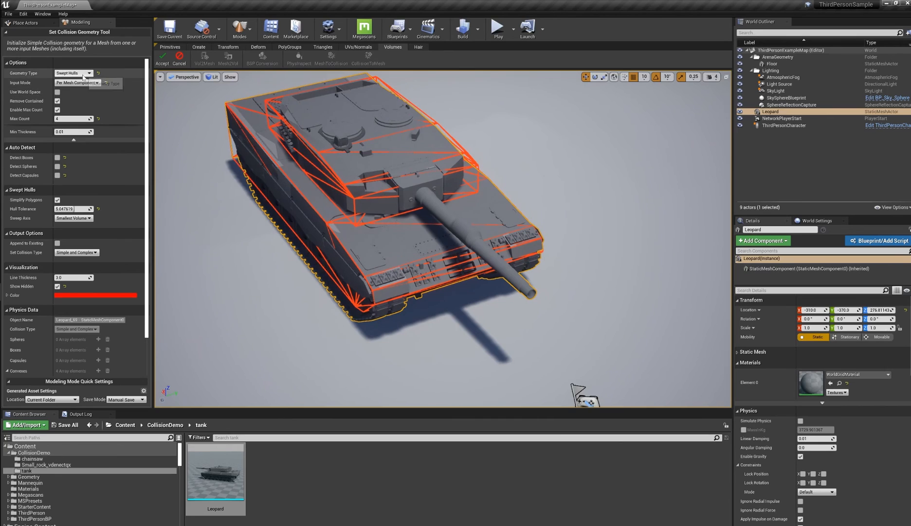
Set the sweep axis of the swept hulls to Z and accept the tank's new collision
{"action": "left_click", "coordinate": [82, 218]}
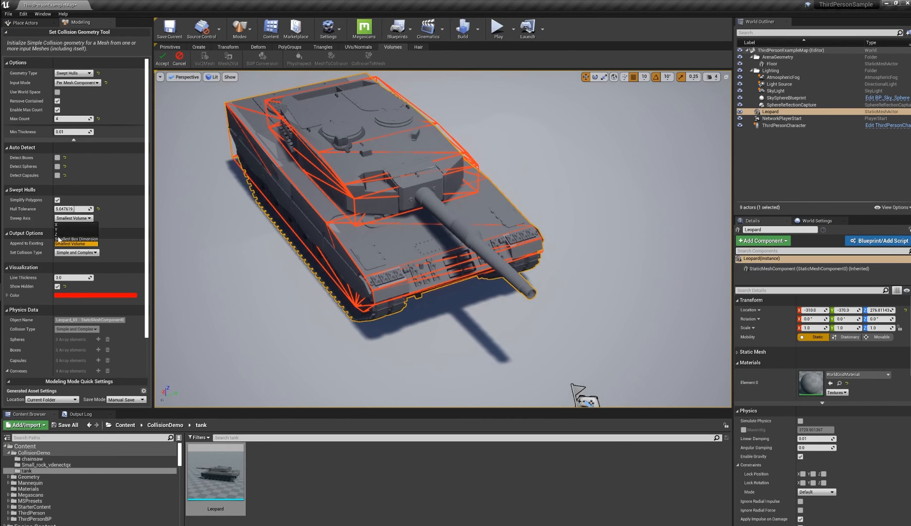
{"action": "left_click", "coordinate": [73, 244]}
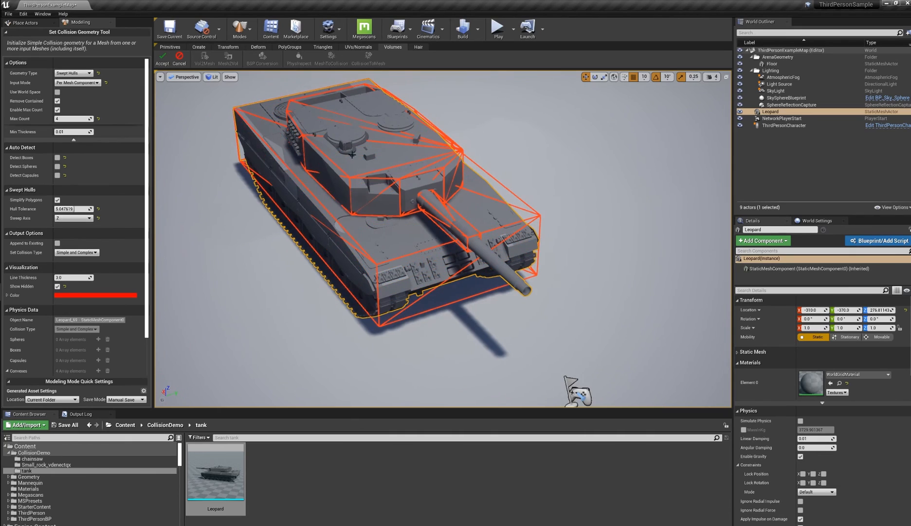
{"action": "left_click_drag", "start_coordinate": [438, 169], "coordinate": [516, 215], "text": "alt"}
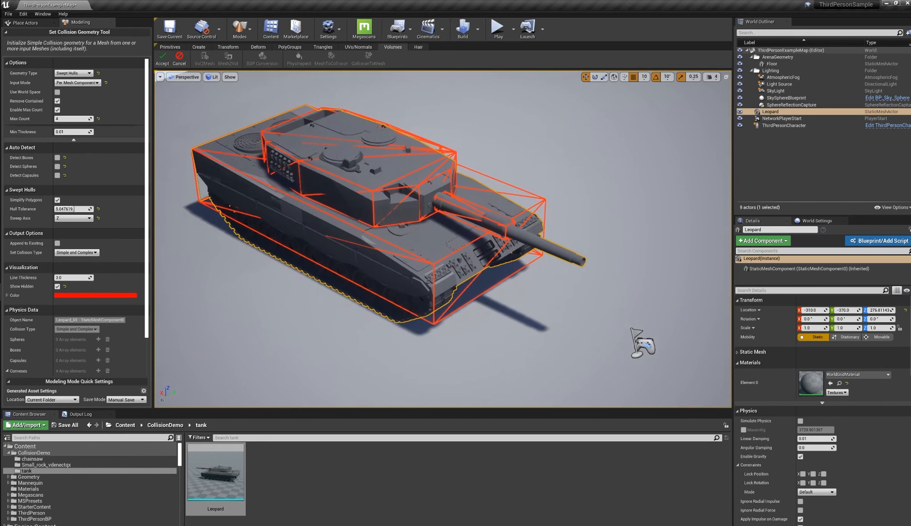
{"action": "left_click", "coordinate": [164, 58]}
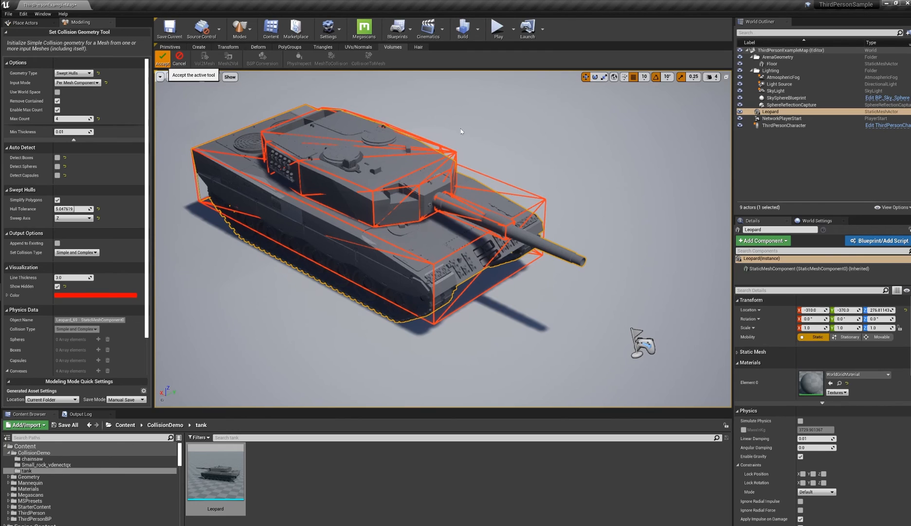
Extract the tank's collision as a static mesh and move it beside the tank to Y 400
{"action": "left_click_drag", "start_coordinate": [544, 194], "coordinate": [425, 203], "text": "alt"}
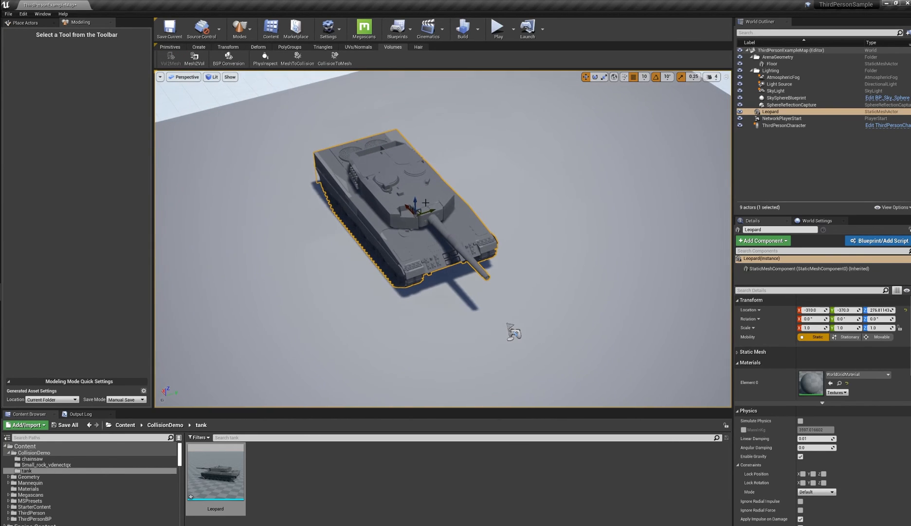
{"action": "left_click", "coordinate": [335, 57]}
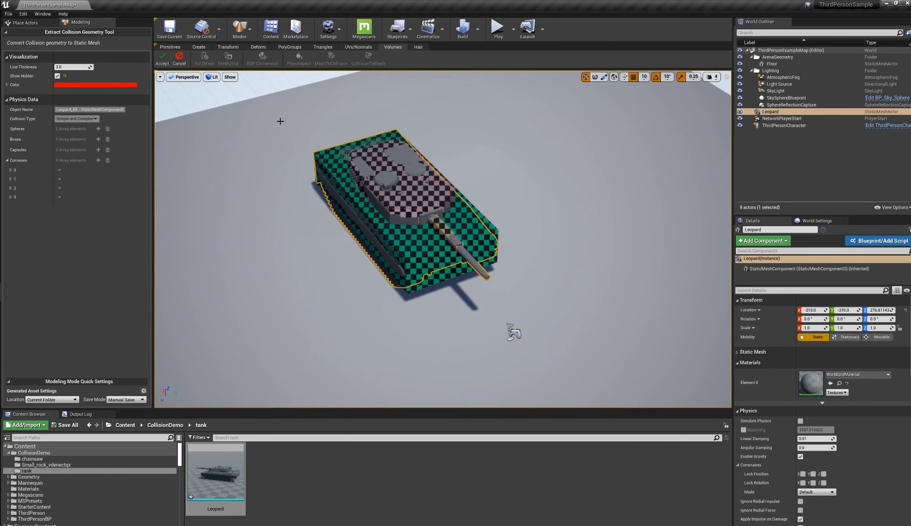
{"action": "left_click", "coordinate": [163, 58]}
{"action": "left_click_drag", "start_coordinate": [431, 212], "coordinate": [600, 158]}
Fix the inside-out normals of the extracted collision mesh with the Normals tool
{"action": "left_click", "coordinate": [368, 50]}
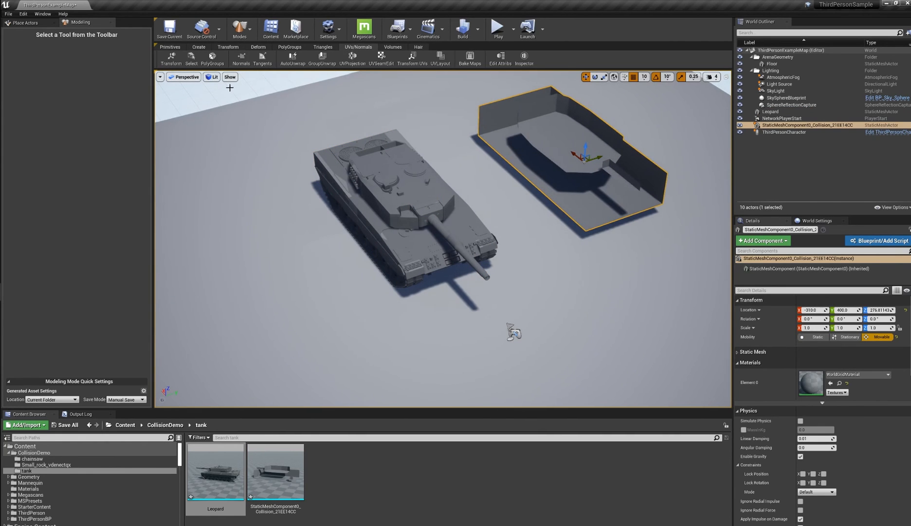
{"action": "left_click", "coordinate": [242, 57]}
{"action": "left_click", "coordinate": [163, 59]}
{"action": "key", "text": "f"}
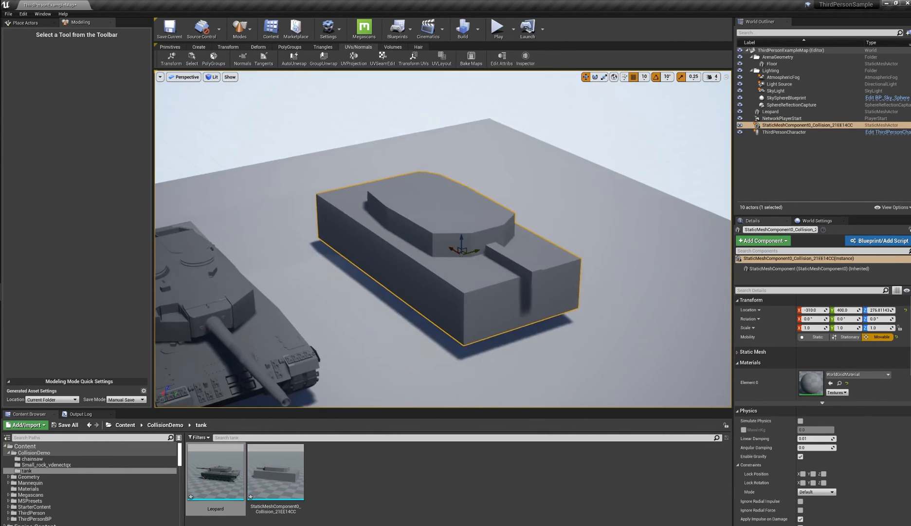
Delete the hull box and the barrel piece from the extracted collision mesh, keeping only the turret shape
{"action": "left_click", "coordinate": [191, 59]}
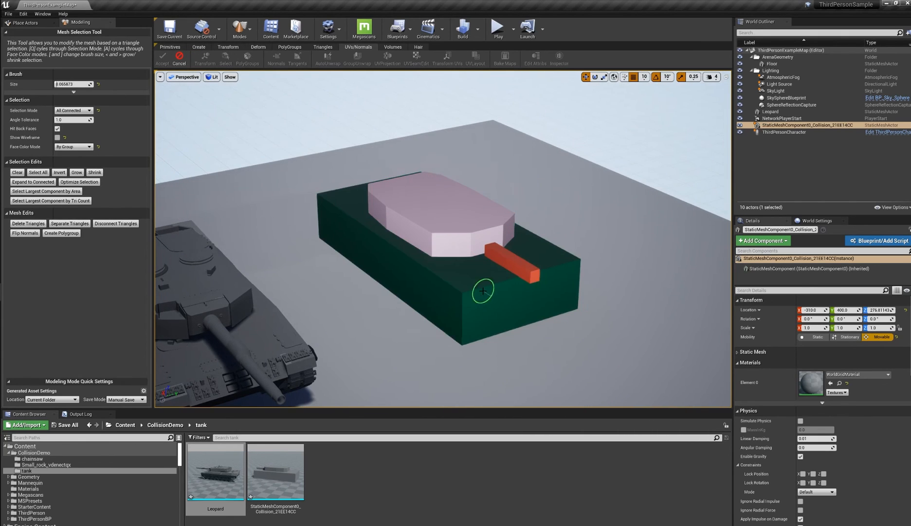
{"action": "left_click", "coordinate": [34, 225]}
{"action": "left_click_drag", "start_coordinate": [366, 263], "coordinate": [414, 238], "text": "alt"}
{"action": "left_click_drag", "start_coordinate": [407, 282], "coordinate": [387, 260], "text": "alt"}
{"action": "left_click", "coordinate": [427, 249]}
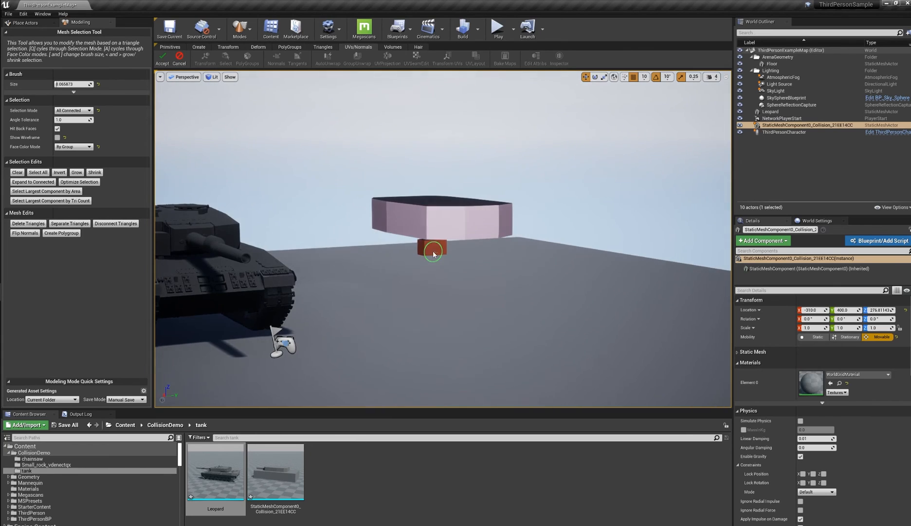
{"action": "left_click", "coordinate": [29, 223]}
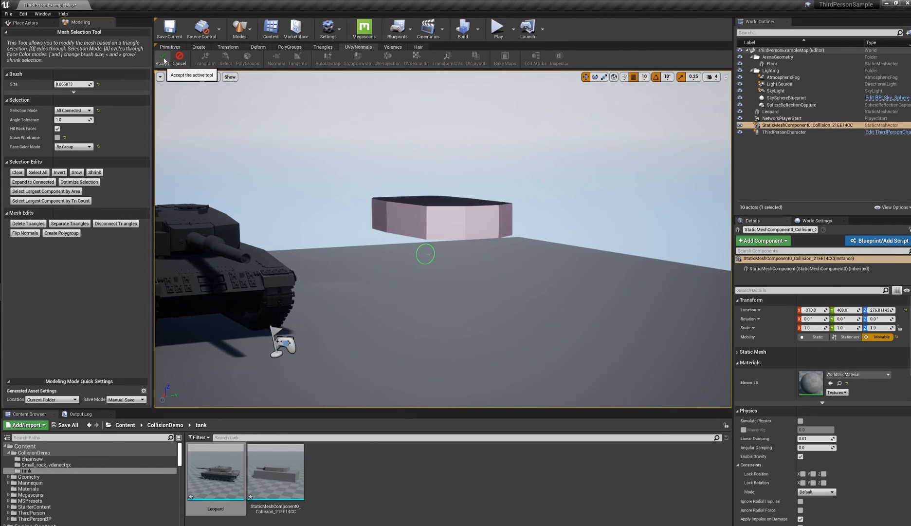
{"action": "left_click", "coordinate": [163, 60]}
Regenerate the Leopard tank's collision as swept hulls with the sweep axis set to Y and accept it
{"action": "left_click", "coordinate": [220, 265]}
{"action": "key", "text": "f"}
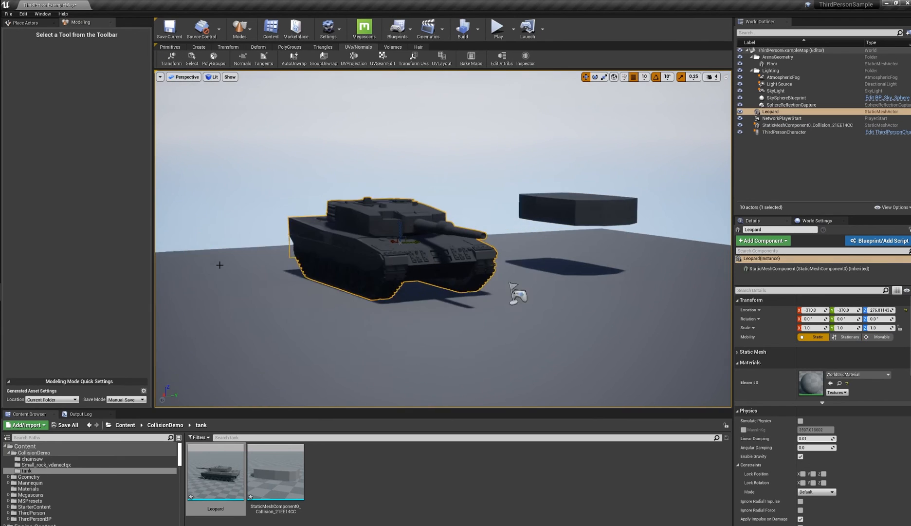
{"action": "left_click_drag", "start_coordinate": [219, 264], "coordinate": [359, 181], "text": "alt"}
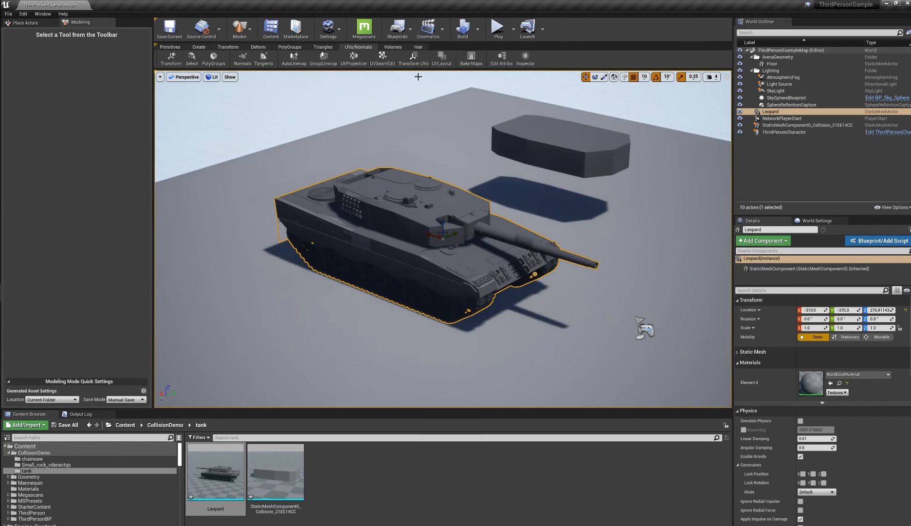
{"action": "left_click", "coordinate": [393, 47]}
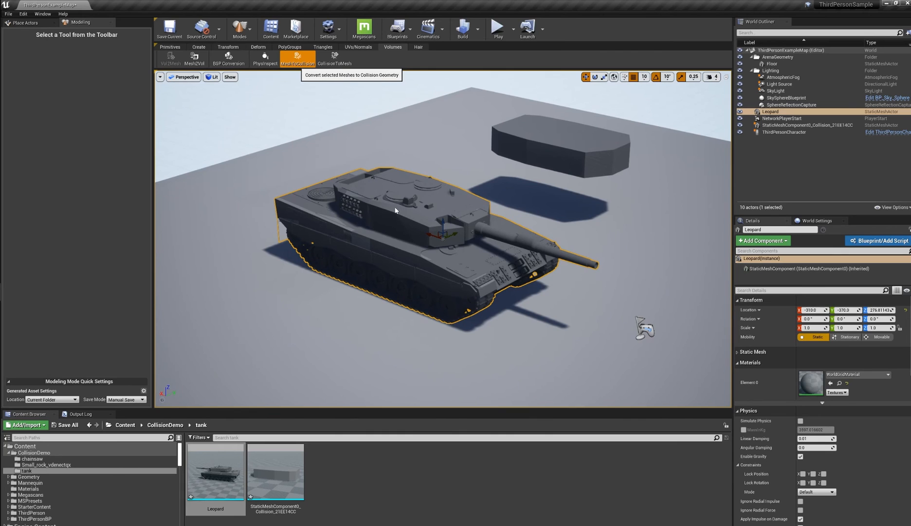
{"action": "left_click_drag", "start_coordinate": [466, 197], "coordinate": [470, 160], "text": "alt"}
{"action": "left_click_drag", "start_coordinate": [253, 265], "coordinate": [219, 278], "text": "alt"}
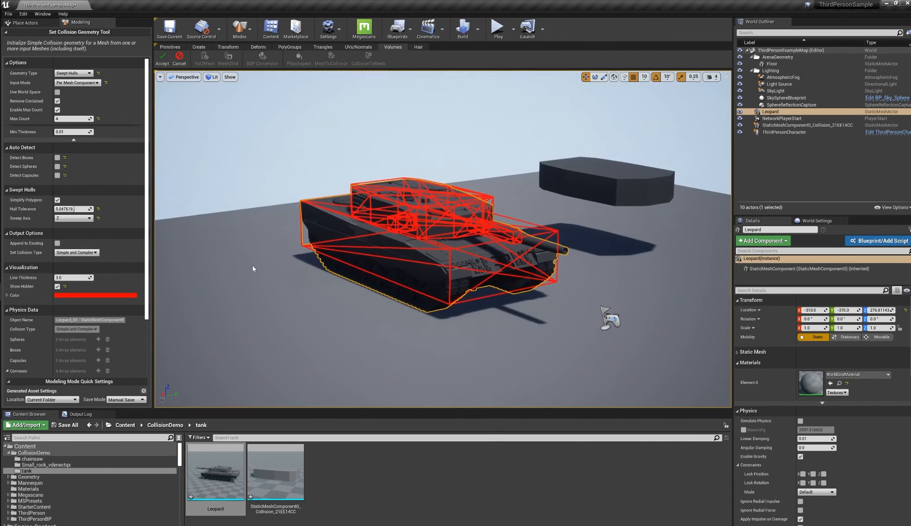
{"action": "left_click", "coordinate": [75, 219]}
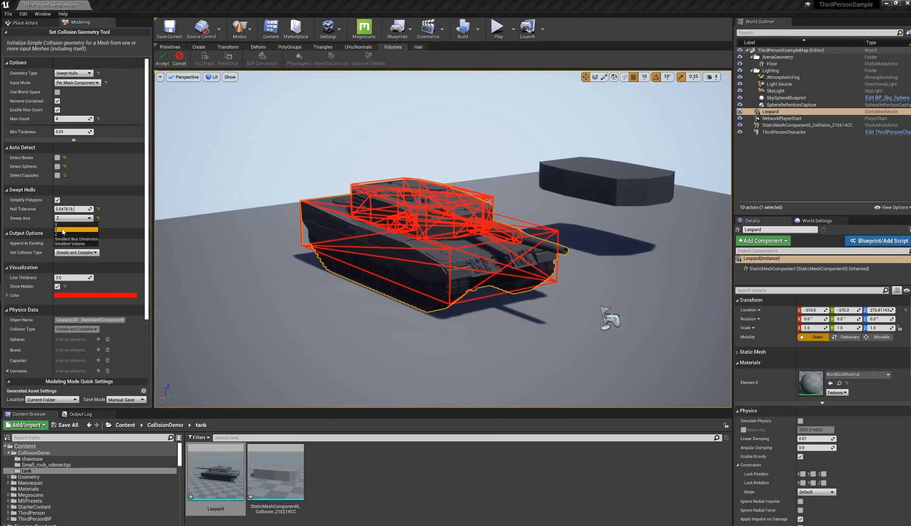
{"action": "left_click", "coordinate": [73, 235]}
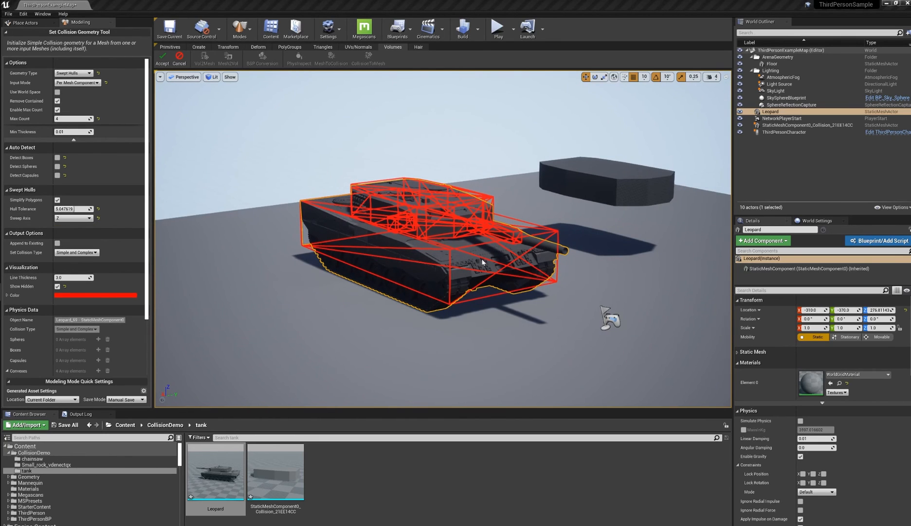
{"action": "key", "text": "ctrl+z"}
{"action": "left_click_drag", "start_coordinate": [346, 297], "coordinate": [295, 325], "text": "alt"}
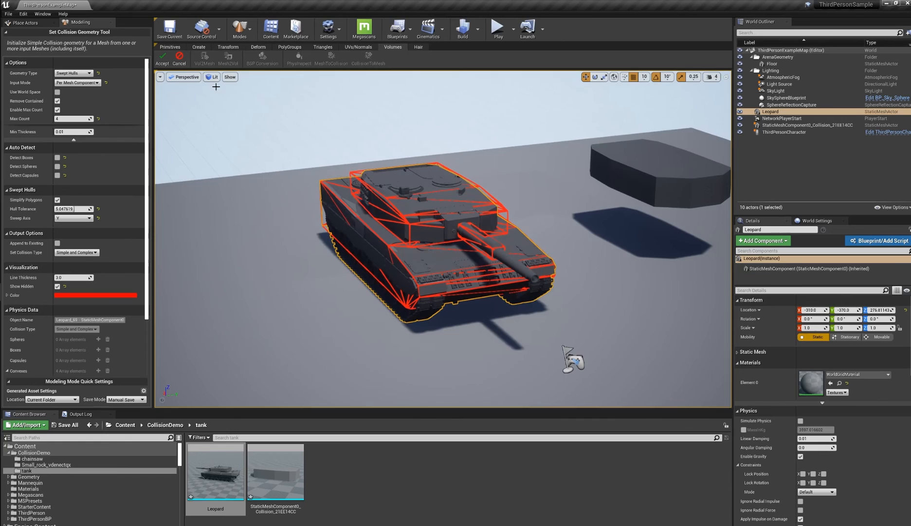
{"action": "left_click", "coordinate": [163, 58]}
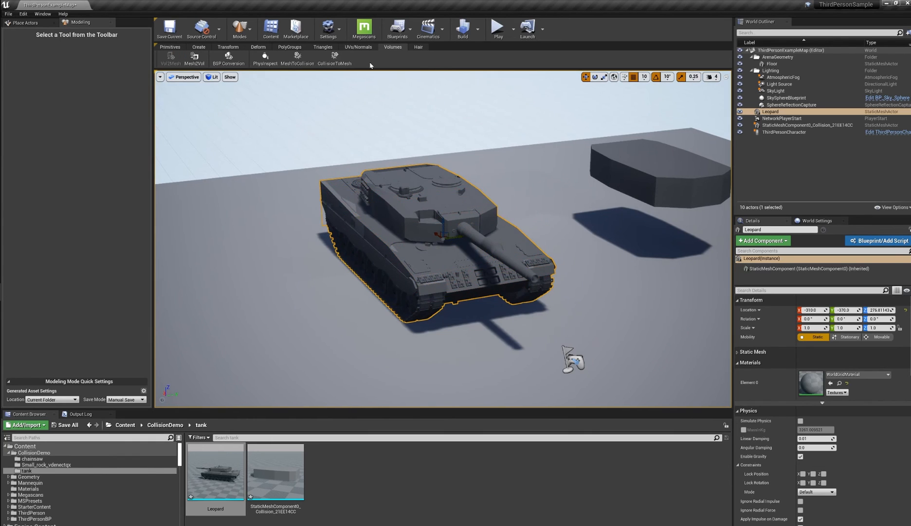
Extract the tank's new collision as a static mesh and move it beside the tank to Y 300
{"action": "left_click", "coordinate": [334, 58]}
{"action": "left_click", "coordinate": [164, 59]}
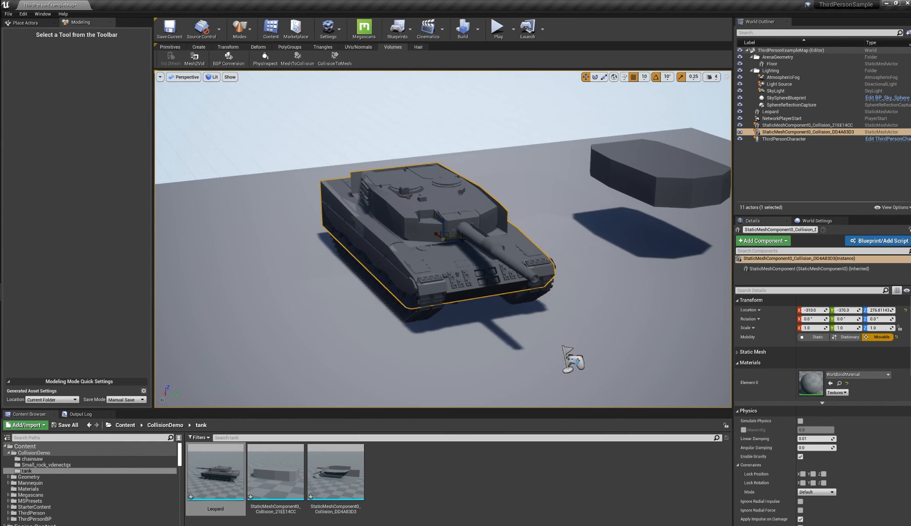
{"action": "left_click_drag", "start_coordinate": [462, 239], "coordinate": [663, 208]}
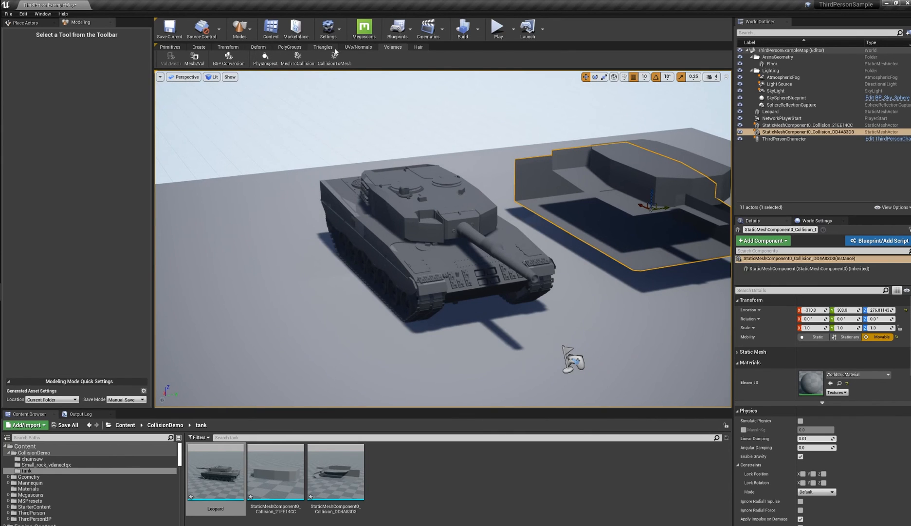
Fix the inside-out normals of the second extracted collision mesh with the Normals tool
{"action": "left_click", "coordinate": [352, 48]}
{"action": "left_click", "coordinate": [244, 59]}
{"action": "left_click", "coordinate": [166, 59]}
Delete the boxy turret, the barrel and the leftover piece from the second extracted mesh, keeping only the hull shape
{"action": "right_click_drag", "start_coordinate": [292, 161], "coordinate": [300, 157]}
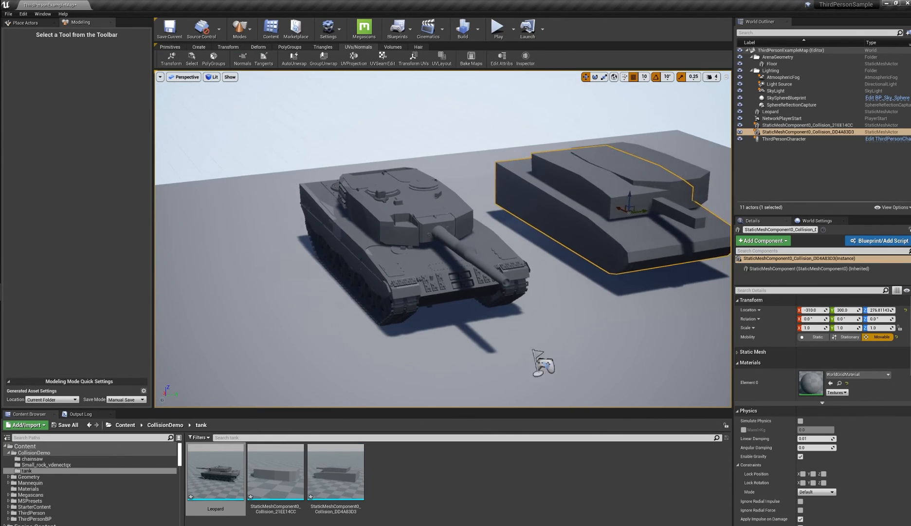
{"action": "key", "text": "d"}
{"action": "mouse_move", "coordinate": [171, 81]}
{"action": "right_mouse_down"}
{"action": "mouse_move", "coordinate": [193, 88]}
{"action": "mouse_move", "coordinate": [172, 82]}
{"action": "right_mouse_up"}
{"action": "key", "text": "w"}
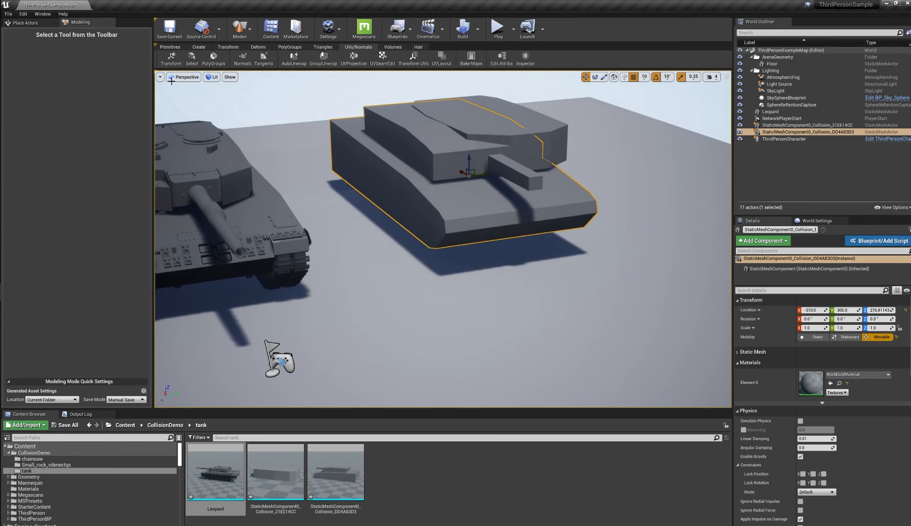
{"action": "left_click", "coordinate": [192, 59]}
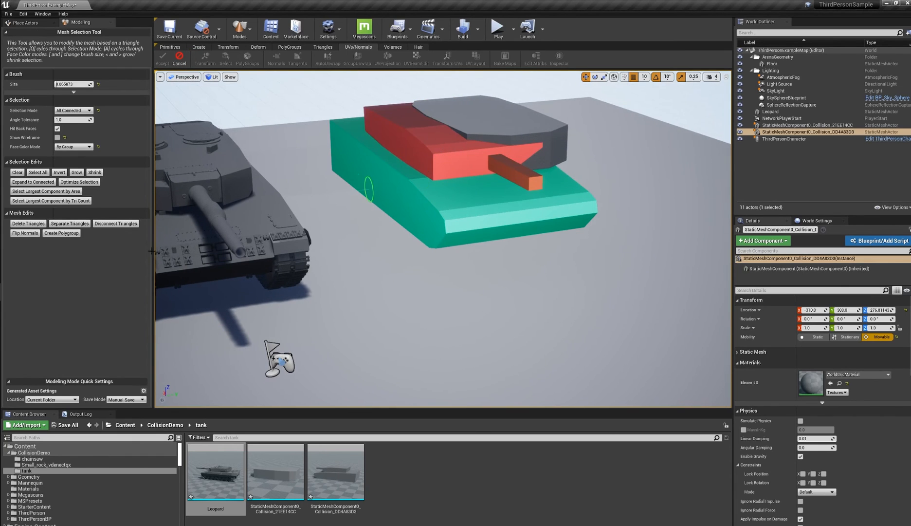
{"action": "left_click", "coordinate": [29, 224]}
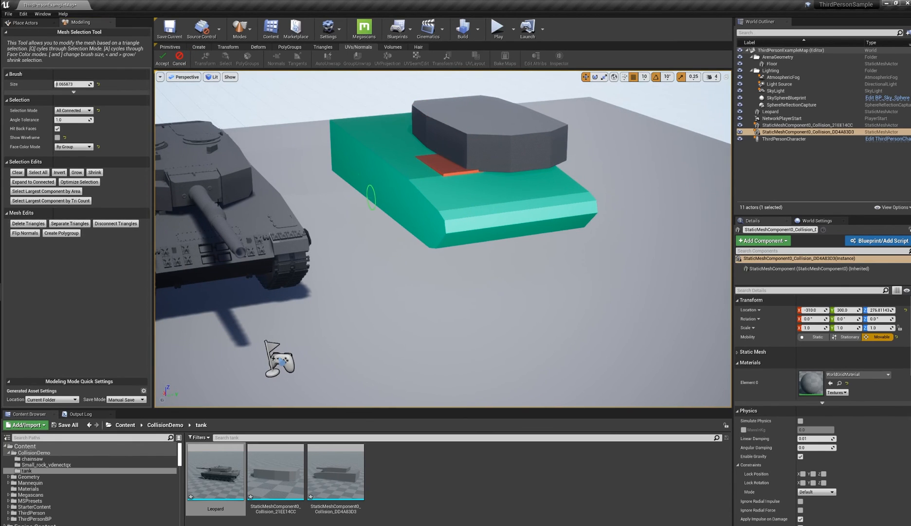
{"action": "left_click", "coordinate": [32, 224]}
{"action": "left_click", "coordinate": [163, 59]}
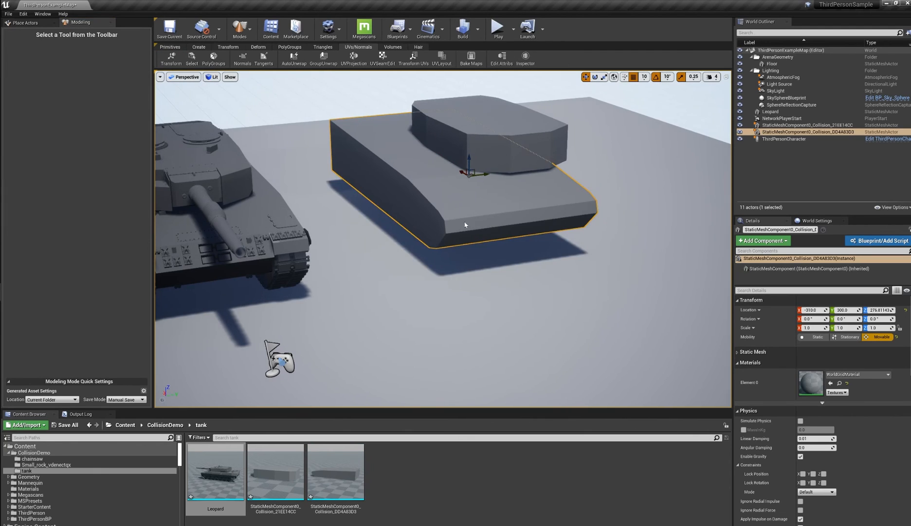
Move the extracted turret mesh over the hull mesh to Y 310
{"action": "left_click_drag", "start_coordinate": [465, 225], "coordinate": [490, 209], "text": "alt"}
{"action": "left_click", "coordinate": [572, 172]}
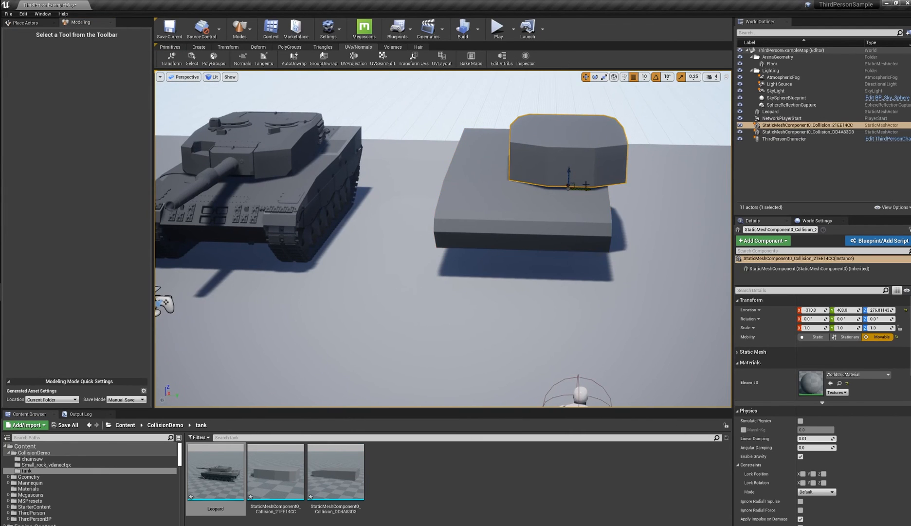
{"action": "left_click_drag", "start_coordinate": [583, 189], "coordinate": [547, 191]}
{"action": "scroll", "coordinate": [457, 267], "scroll_direction": "down", "scroll_amount": 3}
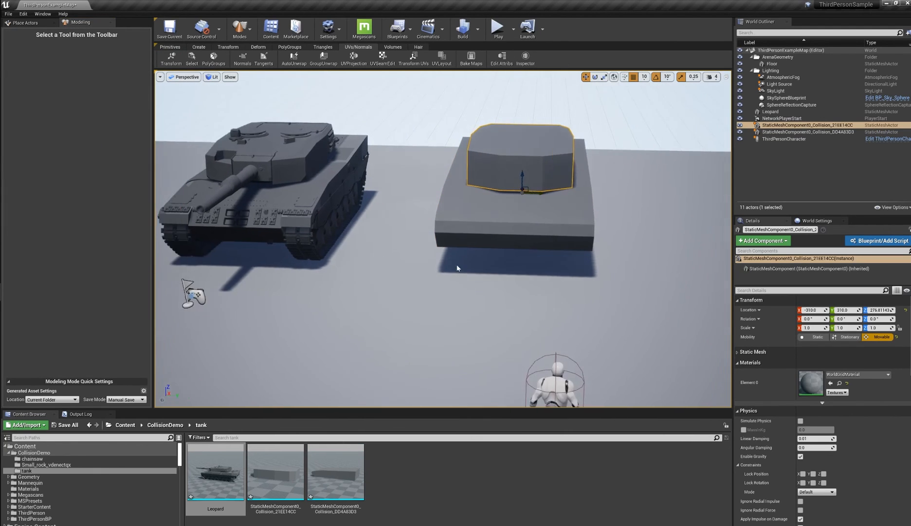
Try to set the tank's collision from the extracted turret and hull meshes, with Use World Space turned off
{"action": "left_click_drag", "start_coordinate": [457, 266], "coordinate": [486, 267], "text": "alt"}
{"action": "left_click", "coordinate": [529, 175]}
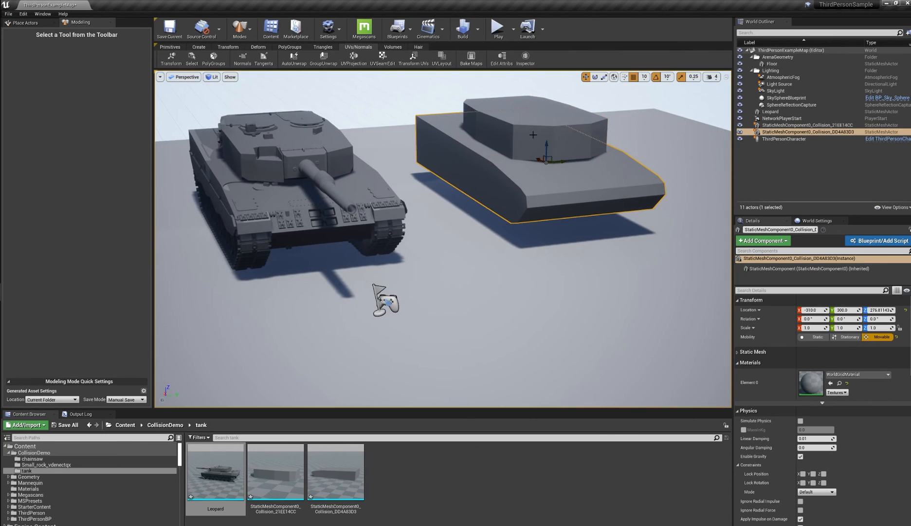
{"action": "left_click", "coordinate": [562, 164]}
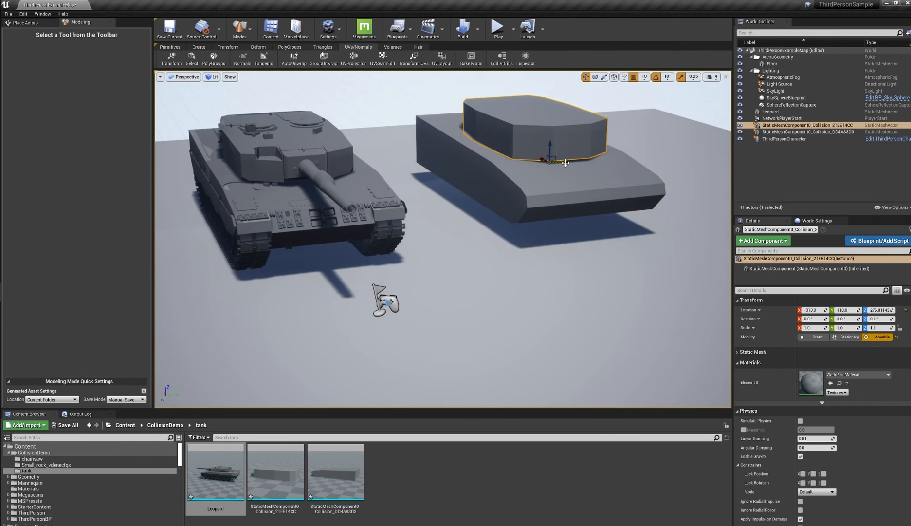
{"action": "left_click", "coordinate": [321, 178]}
{"action": "left_click", "coordinate": [537, 171]}
{"action": "left_click", "coordinate": [541, 124], "text": "ctrl"}
{"action": "left_click_drag", "start_coordinate": [396, 210], "coordinate": [362, 199], "text": "alt"}
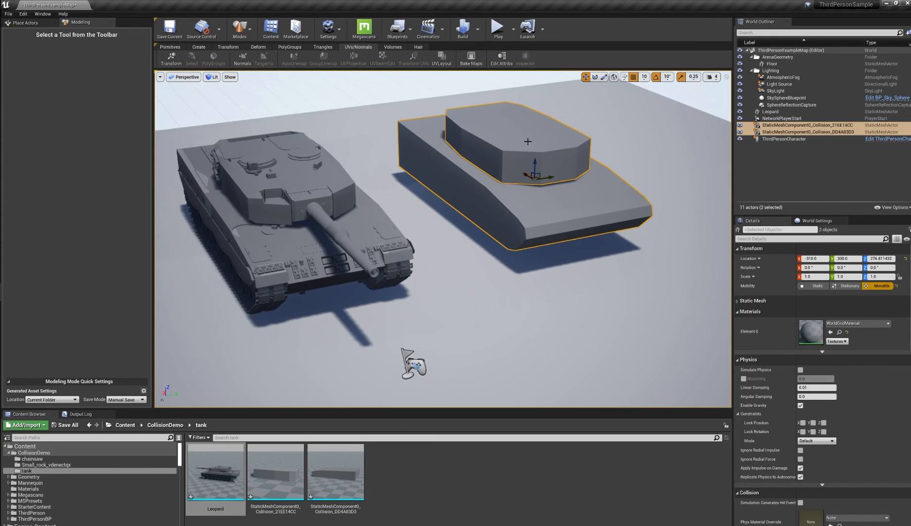
{"action": "left_click", "coordinate": [267, 189], "text": "ctrl"}
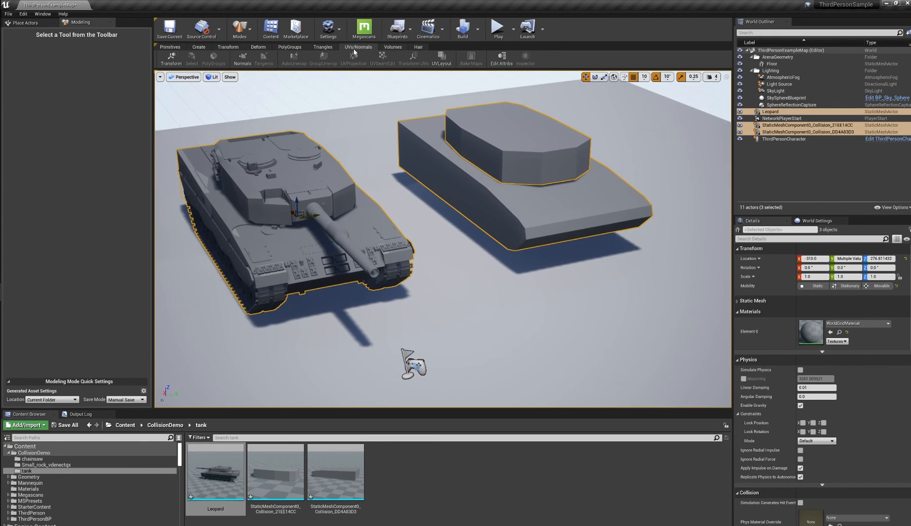
{"action": "left_click", "coordinate": [396, 47]}
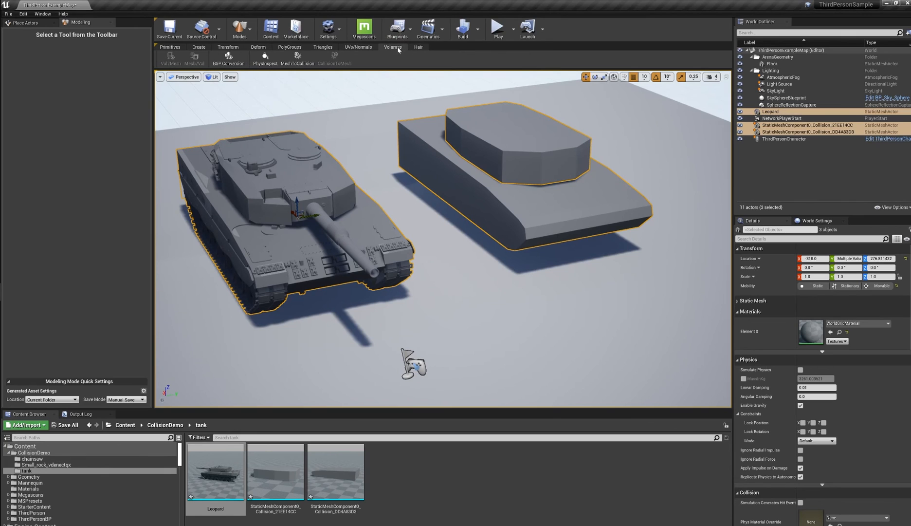
{"action": "left_click", "coordinate": [297, 59]}
{"action": "scroll", "coordinate": [524, 218], "scroll_direction": "down", "scroll_amount": 2}
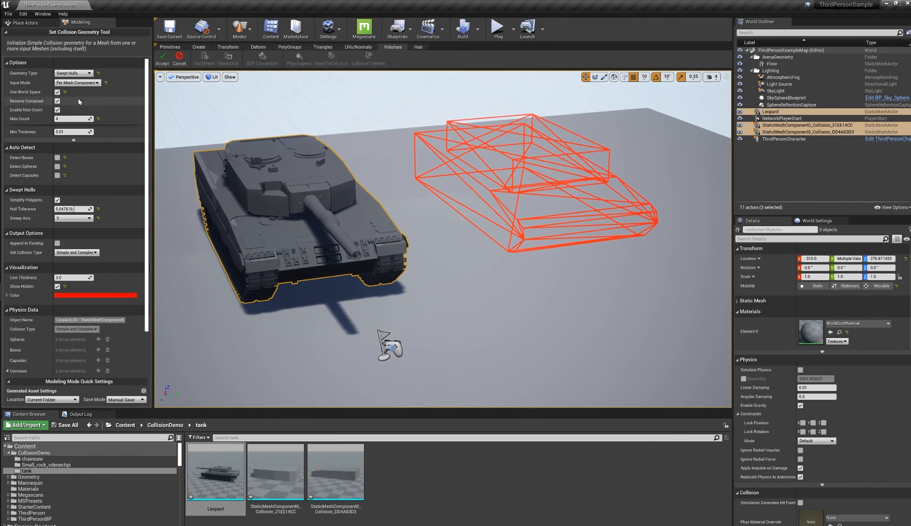
{"action": "left_click", "coordinate": [58, 92]}
{"action": "left_click_drag", "start_coordinate": [200, 133], "coordinate": [250, 160], "text": "alt"}
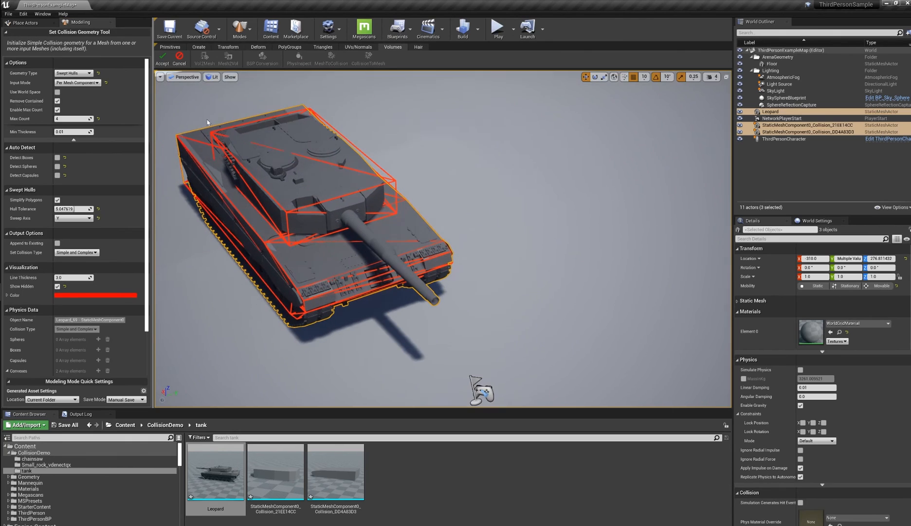
Try the Convex Hulls geometry type on the tank, examine the resulting shapes around the turret and hull, and cancel the tool
{"action": "left_click", "coordinate": [74, 74]}
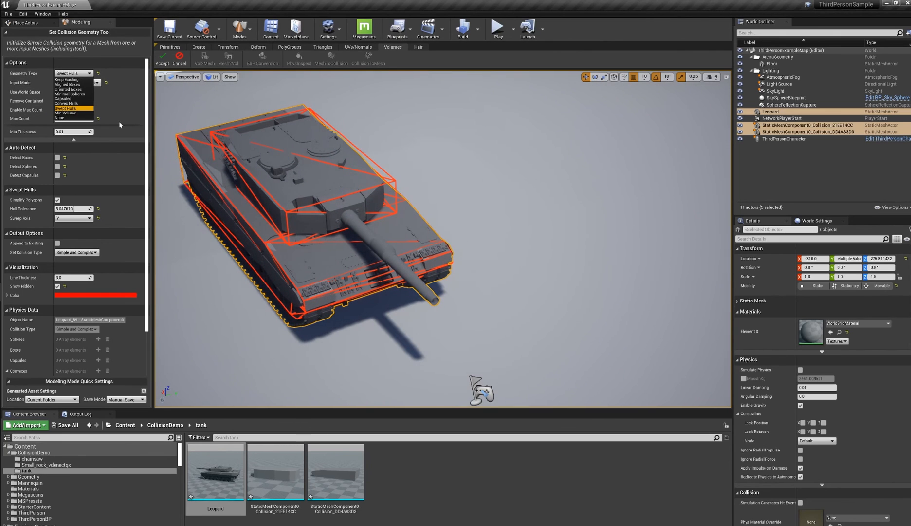
{"action": "left_click", "coordinate": [70, 103]}
{"action": "mouse_move", "coordinate": [309, 184]}
{"action": "left_mouse_down", "text": "alt"}
{"action": "mouse_move", "coordinate": [258, 185]}
{"action": "mouse_move", "coordinate": [255, 141]}
{"action": "mouse_move", "coordinate": [369, 114]}
{"action": "mouse_move", "coordinate": [349, 151]}
{"action": "mouse_move", "coordinate": [377, 134]}
{"action": "mouse_move", "coordinate": [326, 184]}
{"action": "left_mouse_up", "text": "alt"}
{"action": "left_click_drag", "start_coordinate": [253, 158], "coordinate": [188, 222], "text": "alt"}
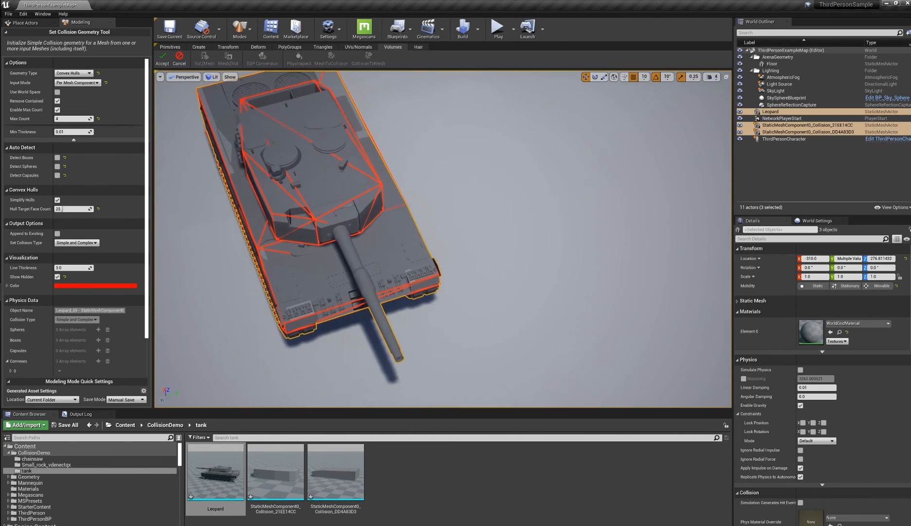
{"action": "left_click_drag", "start_coordinate": [307, 182], "coordinate": [273, 98], "text": "alt"}
{"action": "mouse_move", "coordinate": [387, 232]}
{"action": "left_mouse_down", "text": "alt"}
{"action": "mouse_move", "coordinate": [318, 244]}
{"action": "mouse_move", "coordinate": [282, 231]}
{"action": "mouse_move", "coordinate": [418, 246]}
{"action": "mouse_move", "coordinate": [460, 233]}
{"action": "mouse_move", "coordinate": [360, 253]}
{"action": "mouse_move", "coordinate": [382, 228]}
{"action": "left_mouse_up", "text": "alt"}
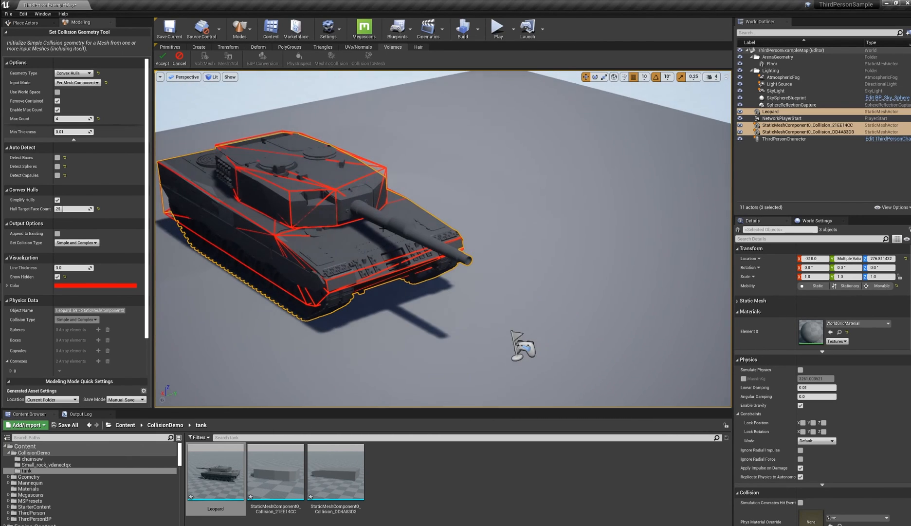
{"action": "left_click", "coordinate": [179, 57]}
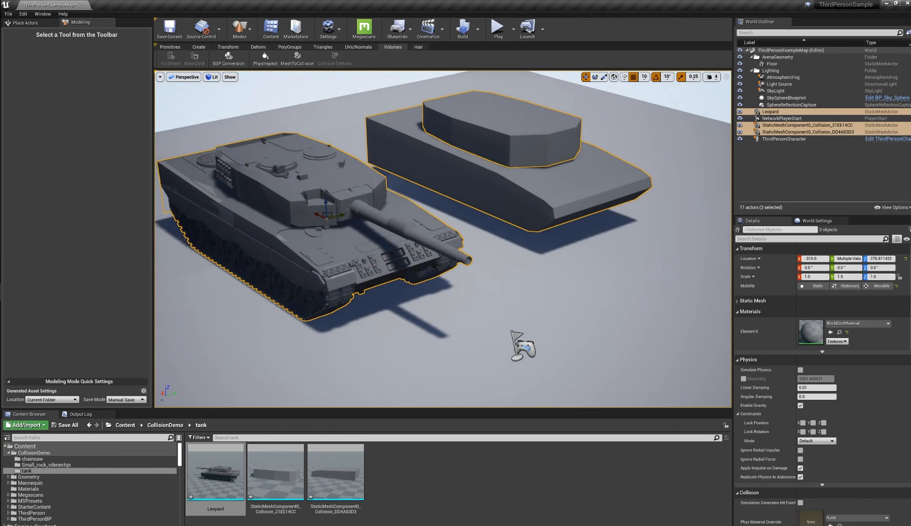
Start the Draw Polygon tool, place its drawing plane on the ground beside the tank and rotate it upright along the tank's side
{"action": "left_click", "coordinate": [322, 277]}
{"action": "key", "text": "f"}
{"action": "left_click_drag", "start_coordinate": [323, 277], "coordinate": [275, 290], "text": "alt"}
{"action": "scroll", "coordinate": [323, 276], "scroll_direction": "up", "scroll_amount": 3}
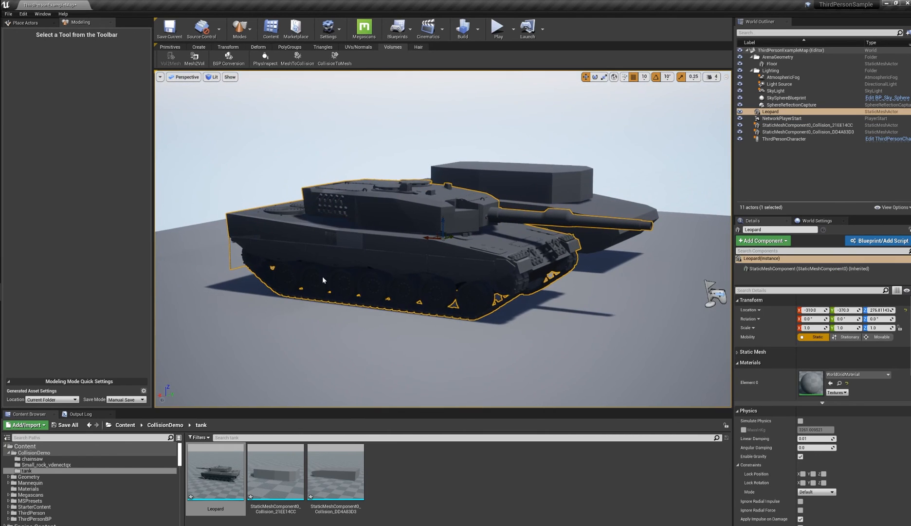
{"action": "left_click", "coordinate": [299, 48]}
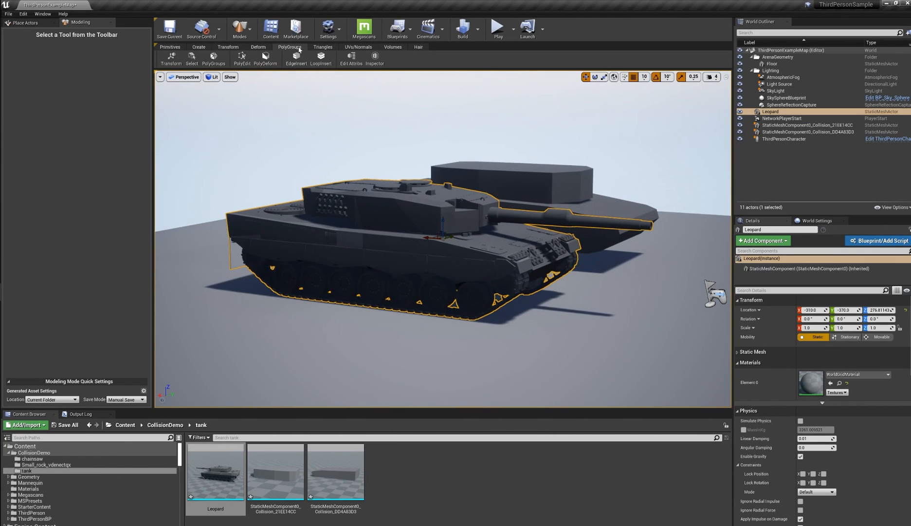
{"action": "mouse_move", "coordinate": [408, 251]}
{"action": "left_mouse_down", "text": "alt"}
{"action": "mouse_move", "coordinate": [455, 278]}
{"action": "mouse_move", "coordinate": [414, 267]}
{"action": "left_mouse_up", "text": "alt"}
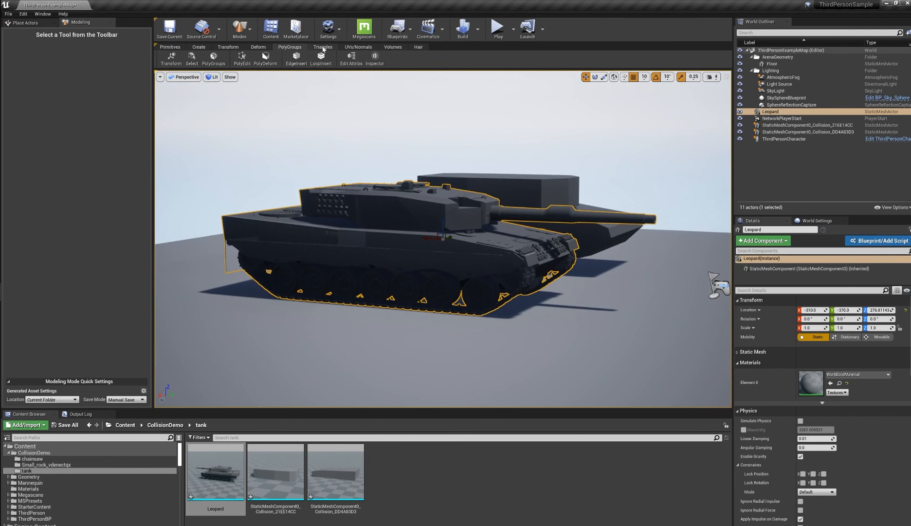
{"action": "left_click", "coordinate": [196, 48]}
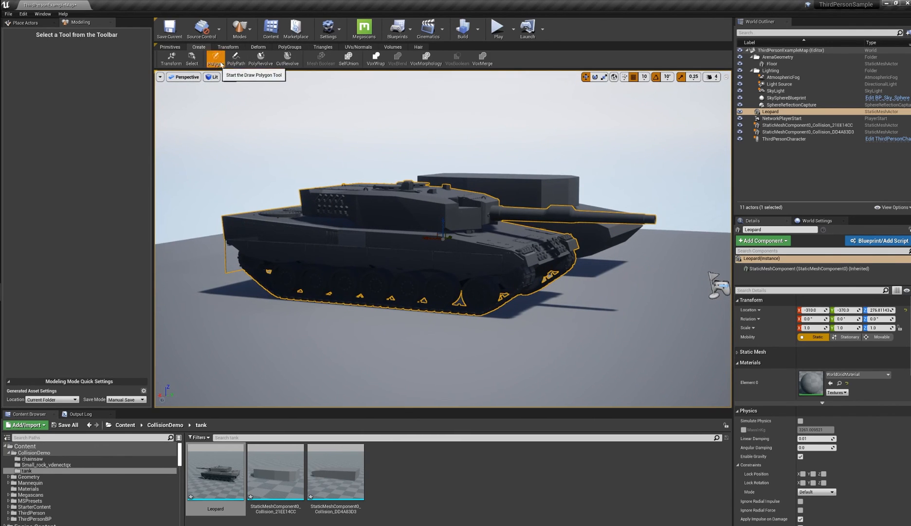
{"action": "left_click", "coordinate": [216, 57]}
{"action": "left_click_drag", "start_coordinate": [388, 323], "coordinate": [367, 361], "text": "alt"}
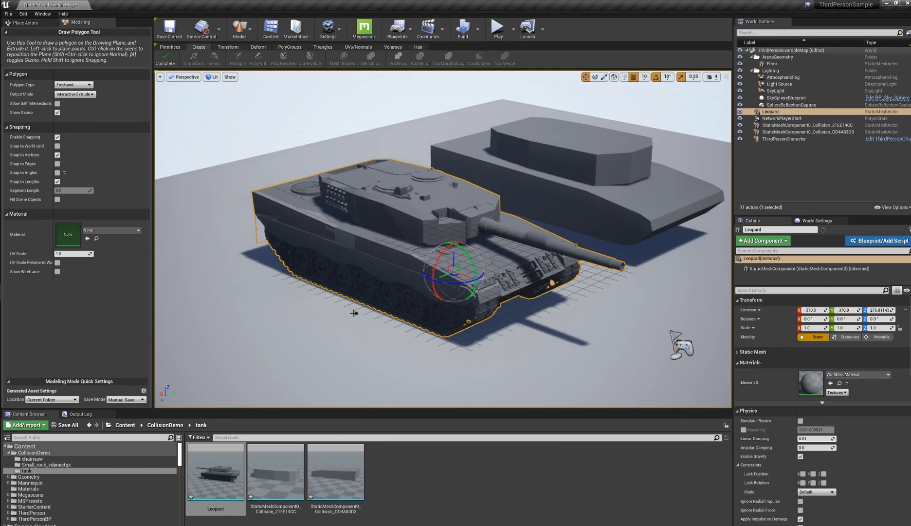
{"action": "left_click", "coordinate": [353, 310], "text": "ctrl"}
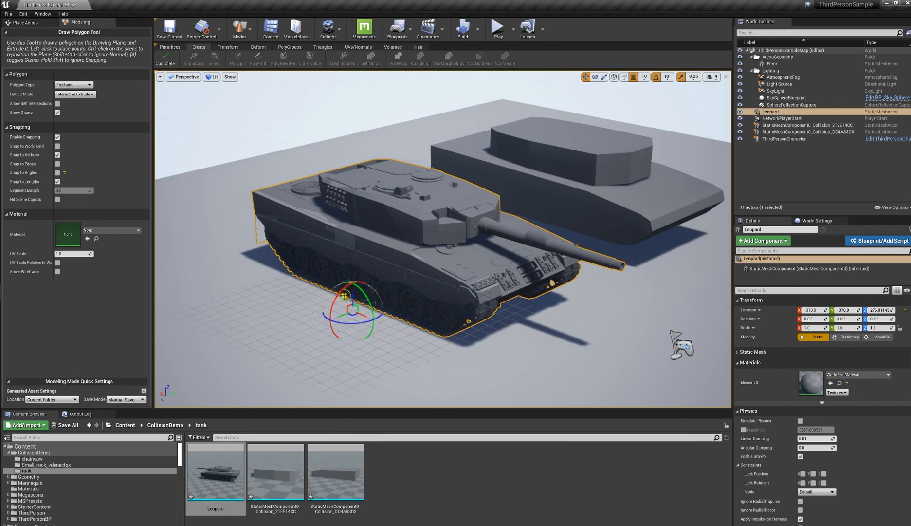
{"action": "left_click_drag", "start_coordinate": [333, 312], "coordinate": [316, 314]}
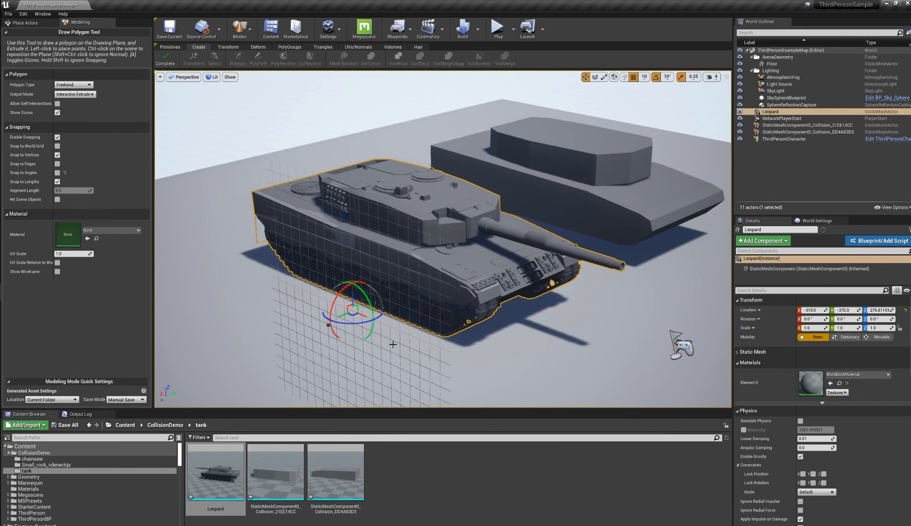
Line the view up squarely with the tank's side and narrow the viewport's field of view to flatten the perspective
{"action": "left_click_drag", "start_coordinate": [393, 345], "coordinate": [390, 277], "text": "alt"}
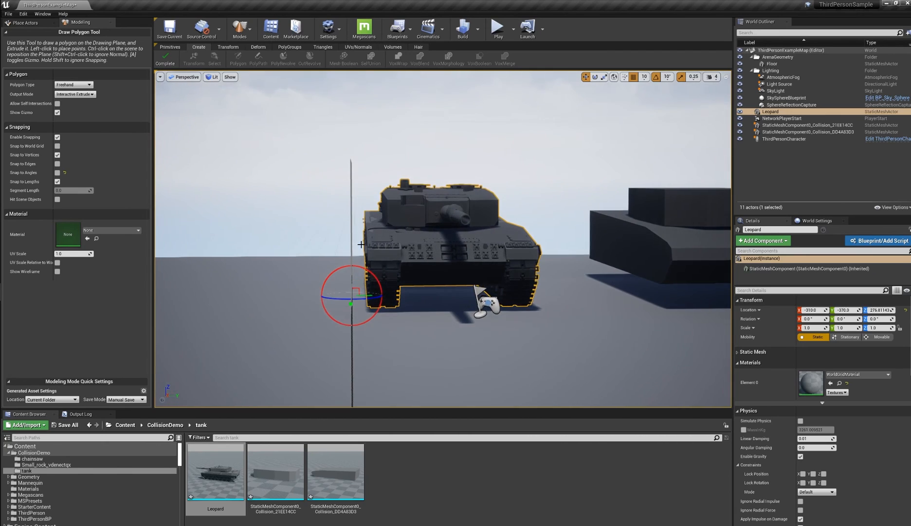
{"action": "mouse_move", "coordinate": [361, 244]}
{"action": "left_mouse_down", "text": "alt"}
{"action": "mouse_move", "coordinate": [438, 246]}
{"action": "mouse_move", "coordinate": [349, 293]}
{"action": "left_mouse_up", "text": "alt"}
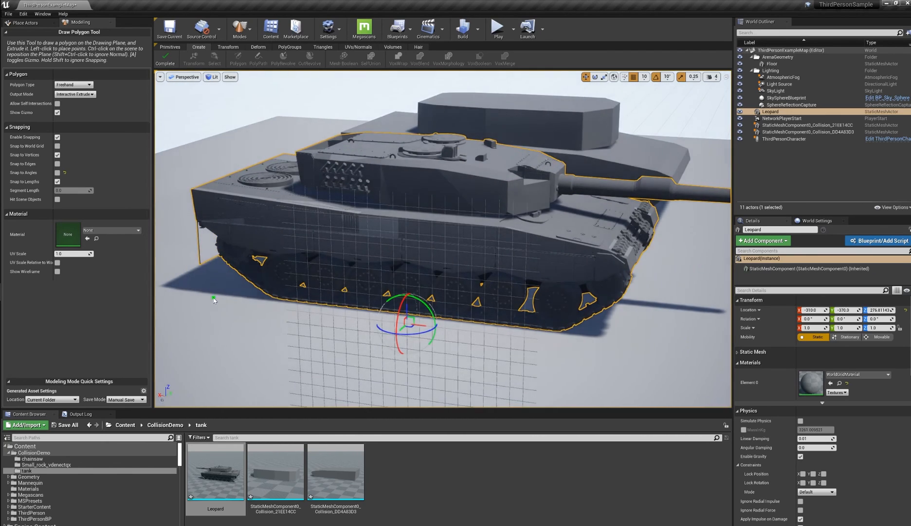
{"action": "left_click_drag", "start_coordinate": [215, 301], "coordinate": [222, 294], "text": "alt"}
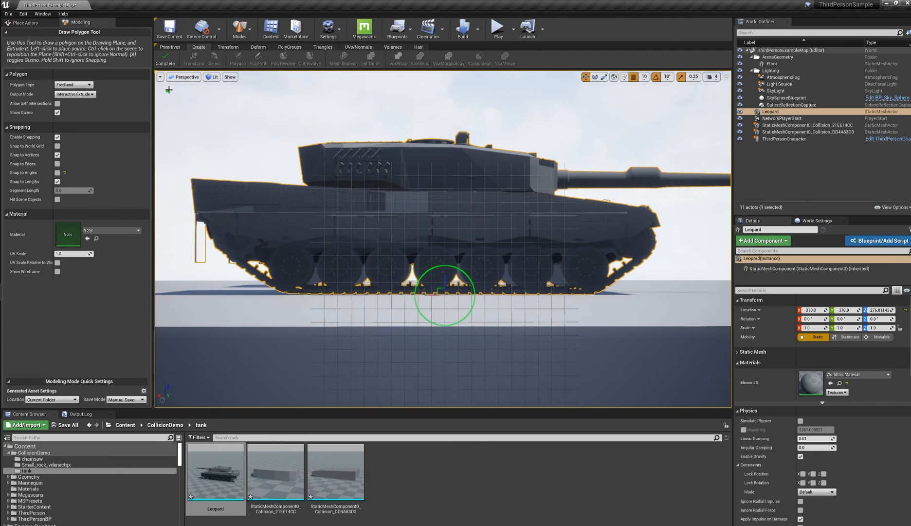
{"action": "left_click", "coordinate": [184, 76]}
{"action": "left_click", "coordinate": [188, 77]}
{"action": "left_click", "coordinate": [160, 76]}
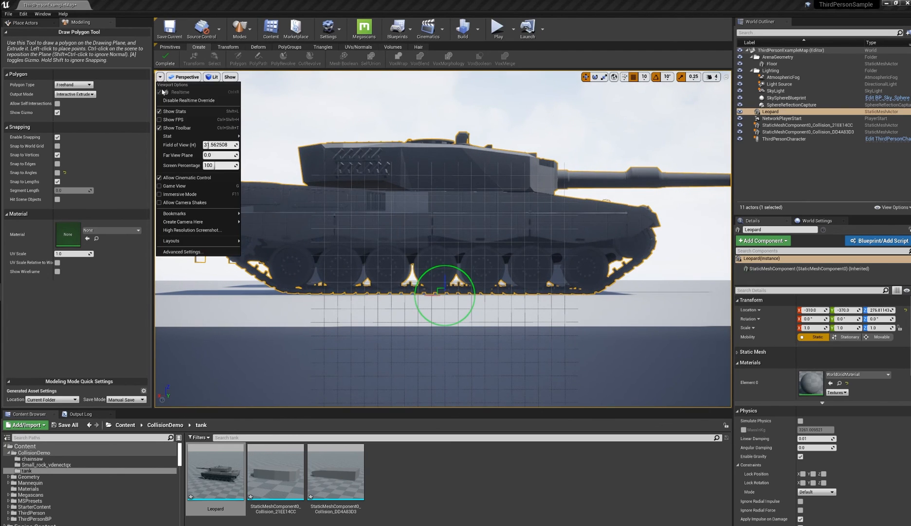
{"action": "left_click_drag", "start_coordinate": [208, 144], "coordinate": [199, 145]}
{"action": "right_click_drag", "start_coordinate": [469, 240], "coordinate": [438, 240], "text": "alt"}
{"action": "left_click_drag", "start_coordinate": [457, 239], "coordinate": [423, 254], "text": "alt"}
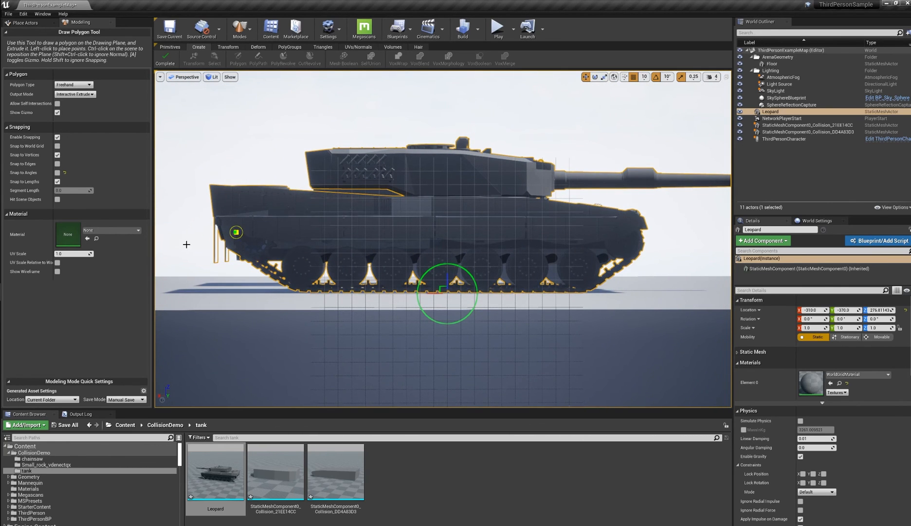
Outline the tank's track profile with snapping off, and re-enable snapping to close the polygon on its first point
{"action": "left_click", "coordinate": [57, 136]}
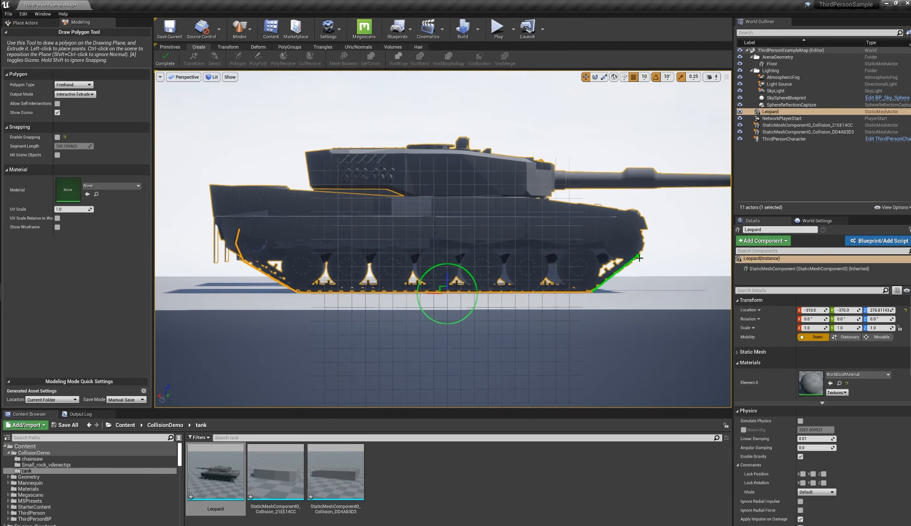
{"action": "left_click_drag", "start_coordinate": [637, 225], "coordinate": [242, 229]}
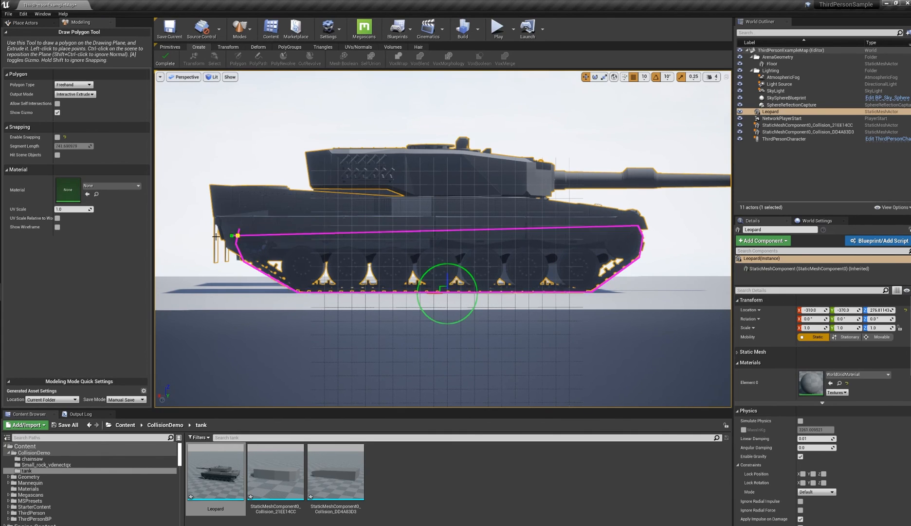
{"action": "left_click", "coordinate": [58, 138]}
{"action": "scroll", "coordinate": [233, 238], "scroll_direction": "up", "scroll_amount": 4}
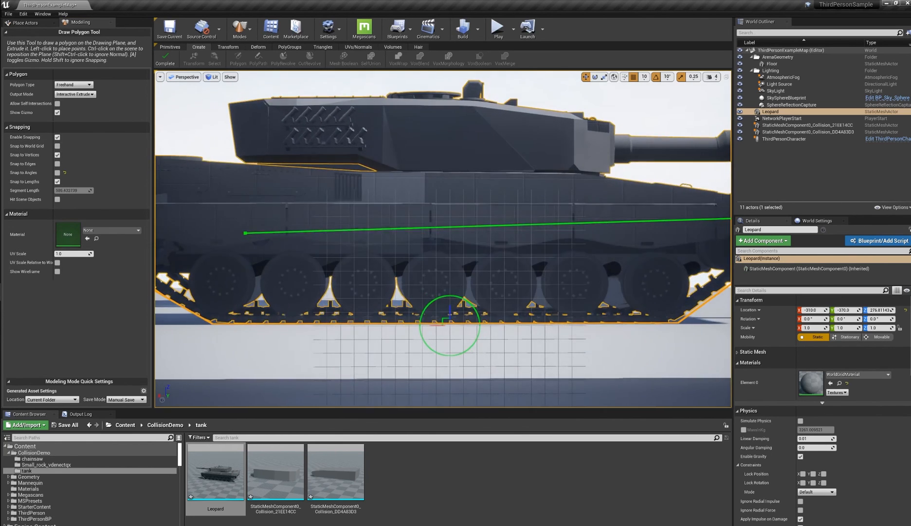
{"action": "right_click_drag", "start_coordinate": [245, 233], "coordinate": [295, 230]}
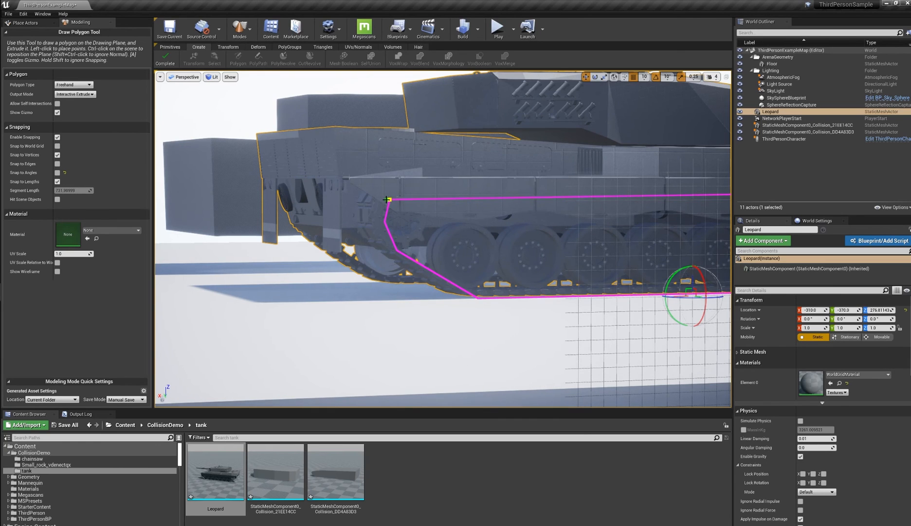
{"action": "left_click", "coordinate": [387, 200]}
Extrude the track-profile polygon across the tank's full width and accept the new mesh
{"action": "left_click_drag", "start_coordinate": [387, 199], "coordinate": [599, 207], "text": "alt"}
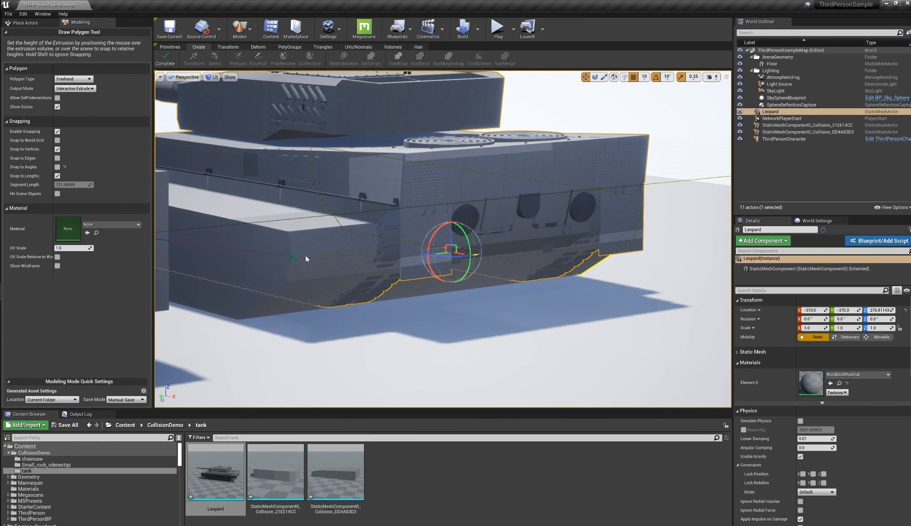
{"action": "left_click", "coordinate": [378, 167]}
{"action": "left_click_drag", "start_coordinate": [379, 186], "coordinate": [233, 209], "text": "alt"}
{"action": "left_click", "coordinate": [165, 59]}
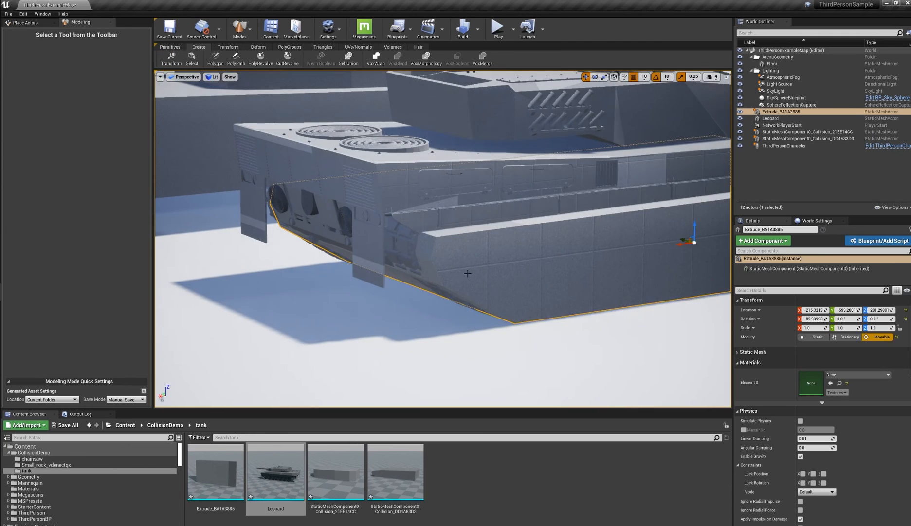
Edit the extruded mesh's PolyGroups with face selection enabled, moving its protruding side face inward to the tank's track side
{"action": "mouse_move", "coordinate": [467, 273]}
{"action": "left_mouse_down", "text": "alt"}
{"action": "mouse_move", "coordinate": [494, 268]}
{"action": "mouse_move", "coordinate": [488, 209]}
{"action": "left_mouse_up", "text": "alt"}
{"action": "left_click", "coordinate": [289, 46]}
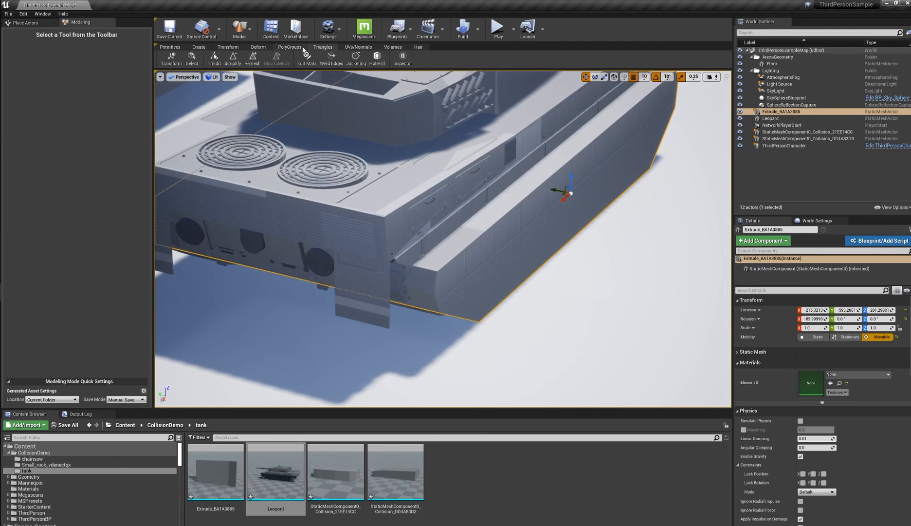
{"action": "left_click", "coordinate": [275, 59]}
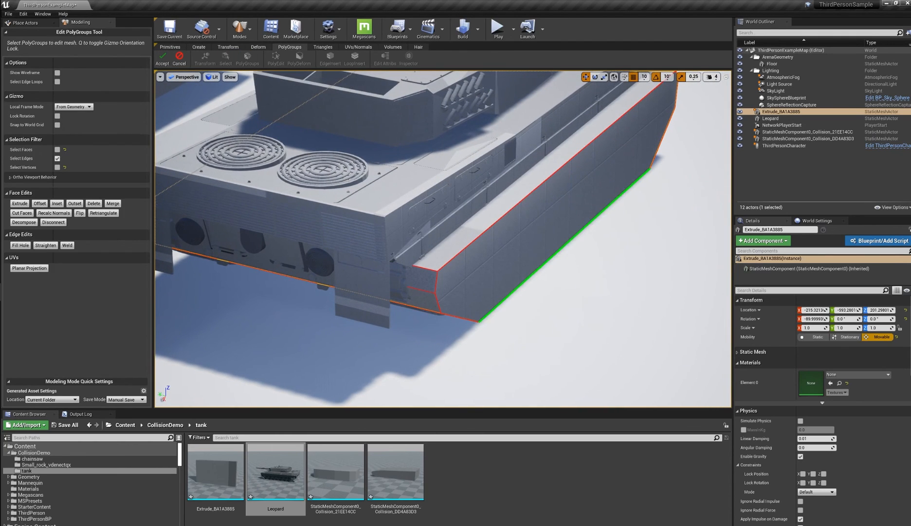
{"action": "left_click_drag", "start_coordinate": [559, 249], "coordinate": [521, 235], "text": "alt"}
{"action": "left_click", "coordinate": [57, 150]}
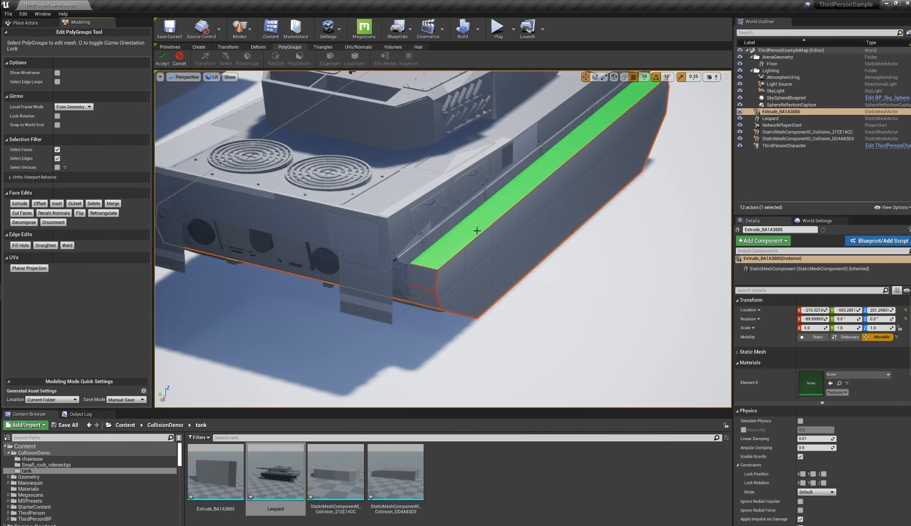
{"action": "left_click", "coordinate": [538, 238]}
{"action": "left_click_drag", "start_coordinate": [584, 197], "coordinate": [558, 191]}
{"action": "left_click", "coordinate": [163, 58]}
Try to shift the extruded track mesh sideways to about Y -583, and undo the move
{"action": "left_click_drag", "start_coordinate": [590, 247], "coordinate": [380, 247], "text": "alt"}
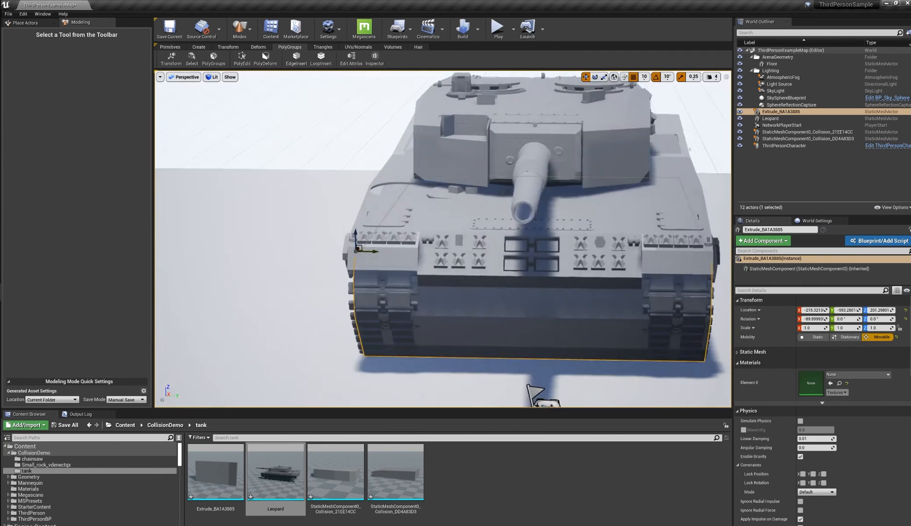
{"action": "scroll", "coordinate": [360, 293], "scroll_direction": "down", "scroll_amount": 5}
{"action": "left_click_drag", "start_coordinate": [361, 312], "coordinate": [435, 326], "text": "alt"}
{"action": "middle_click_drag", "start_coordinate": [436, 326], "coordinate": [505, 340], "text": "alt"}
{"action": "left_click_drag", "start_coordinate": [505, 340], "coordinate": [421, 291], "text": "alt"}
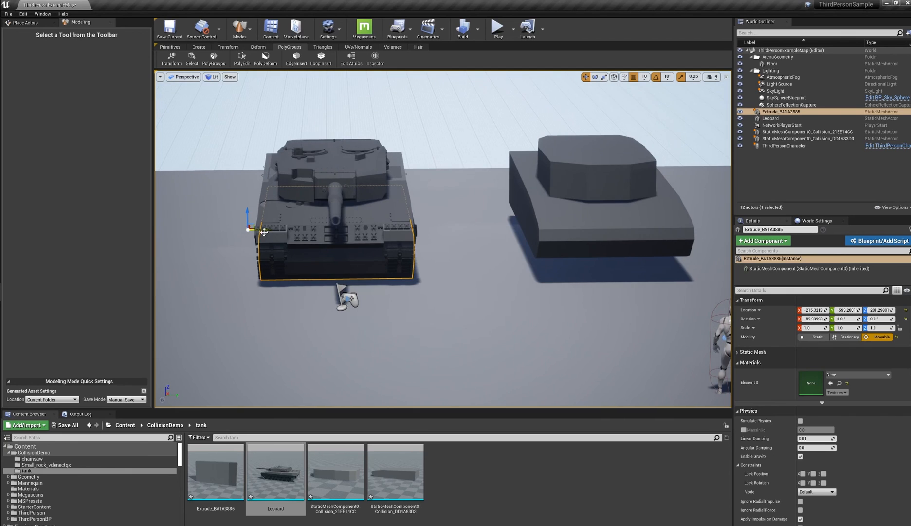
{"action": "mouse_move", "coordinate": [266, 229]}
{"action": "left_mouse_down"}
{"action": "mouse_move", "coordinate": [526, 238]}
{"action": "mouse_move", "coordinate": [267, 234]}
{"action": "left_mouse_up"}
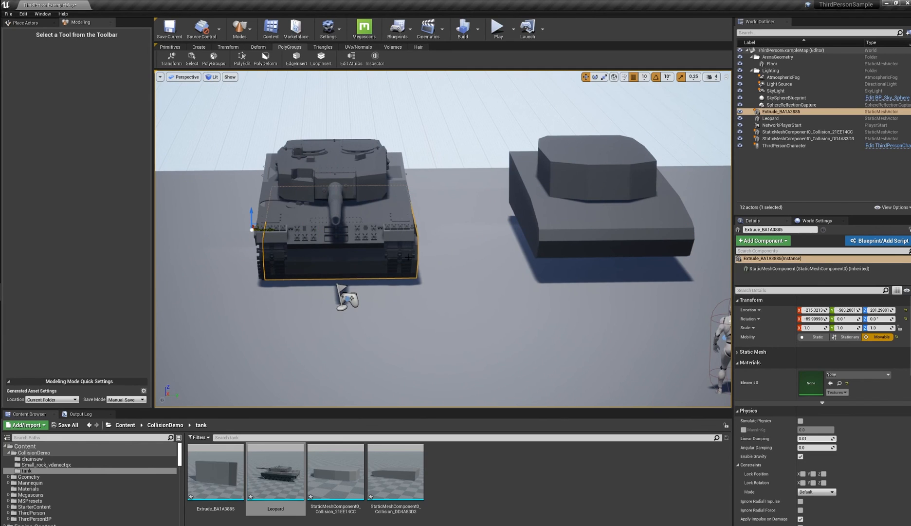
{"action": "key", "text": "ctrl+z"}
Select the extracted turret and hull meshes together and move them onto the tank at Y -370
{"action": "left_click", "coordinate": [567, 212]}
{"action": "left_click", "coordinate": [594, 171], "text": "ctrl"}
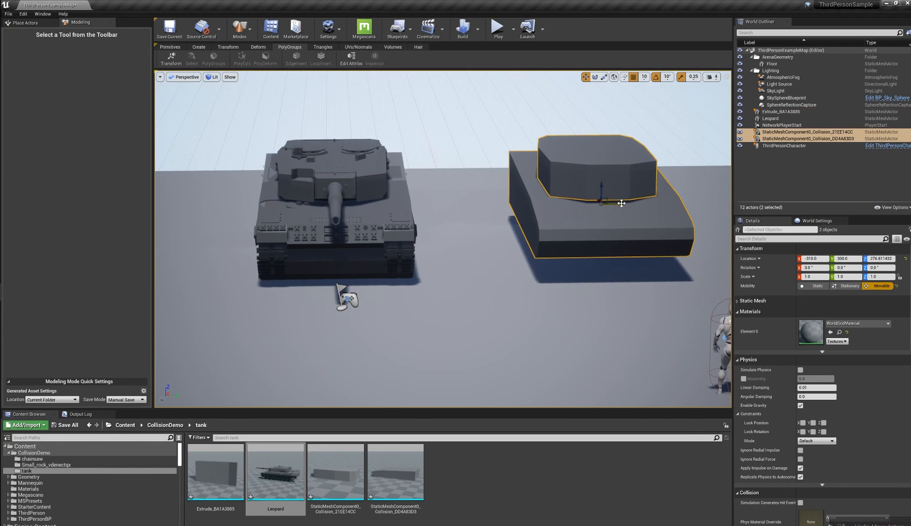
{"action": "left_click", "coordinate": [336, 263]}
{"action": "left_click_drag", "start_coordinate": [336, 263], "coordinate": [399, 246], "text": "alt"}
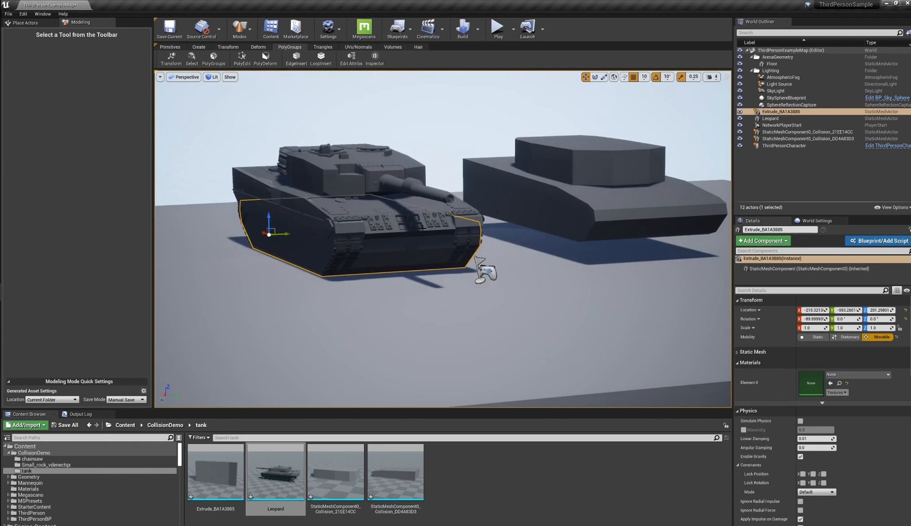
{"action": "left_click", "coordinate": [590, 168]}
{"action": "left_click_drag", "start_coordinate": [589, 168], "coordinate": [523, 197], "text": "alt"}
{"action": "left_click", "coordinate": [580, 264], "text": "ctrl"}
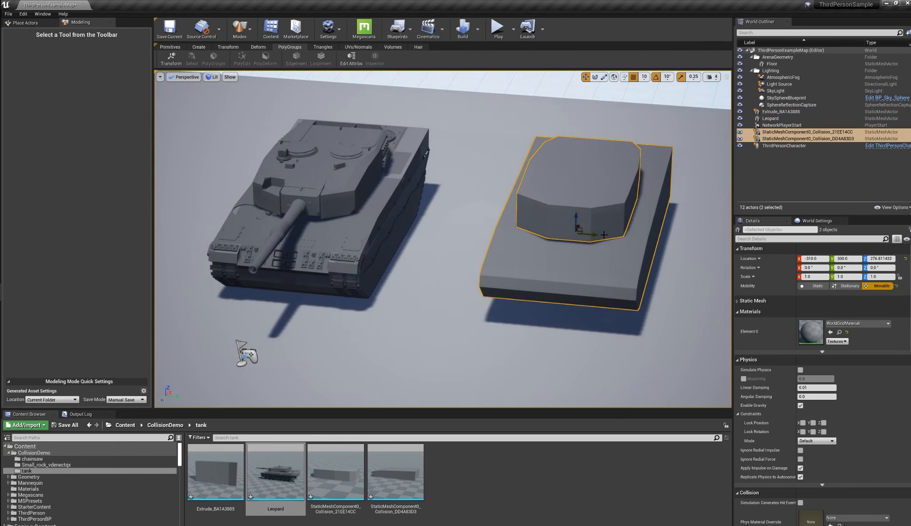
{"action": "left_click_drag", "start_coordinate": [595, 236], "coordinate": [428, 174]}
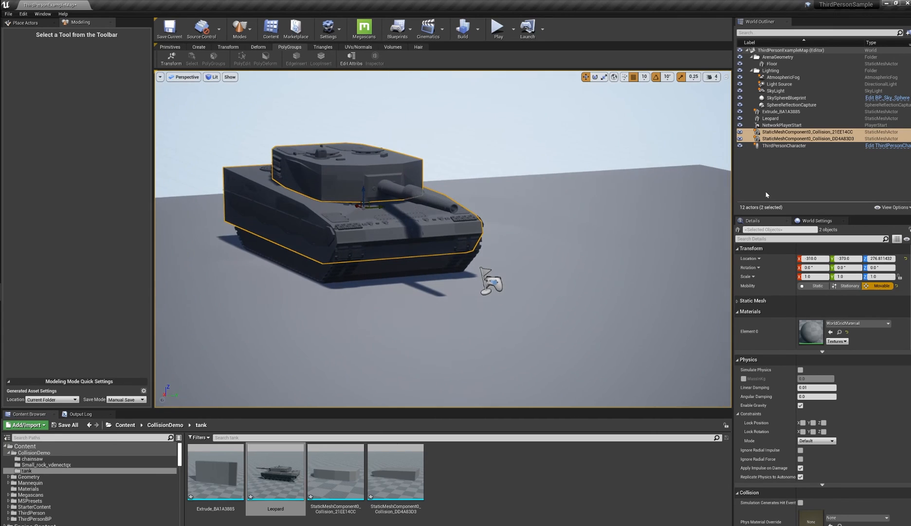
Set the Leopard's collision from the turret, hull and extruded track meshes, using Convex Hulls per mesh component with Use World Space on
{"action": "left_click", "coordinate": [380, 273], "text": "ctrl"}
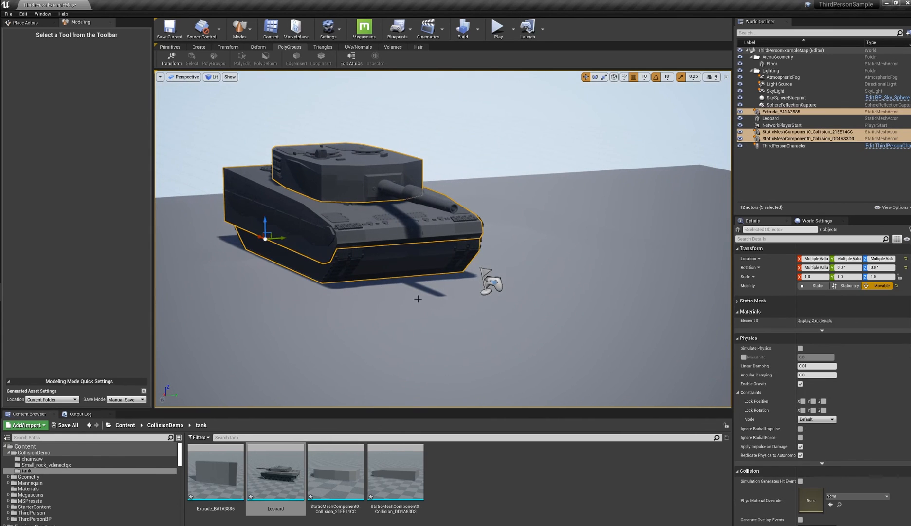
{"action": "left_click_drag", "start_coordinate": [418, 299], "coordinate": [444, 302], "text": "alt"}
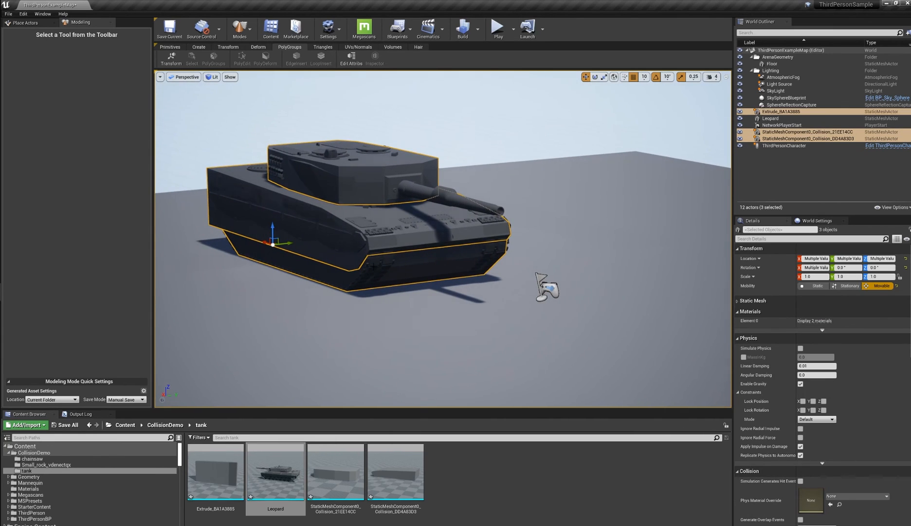
{"action": "left_click", "coordinate": [471, 203], "text": "ctrl"}
{"action": "left_click", "coordinate": [358, 46]}
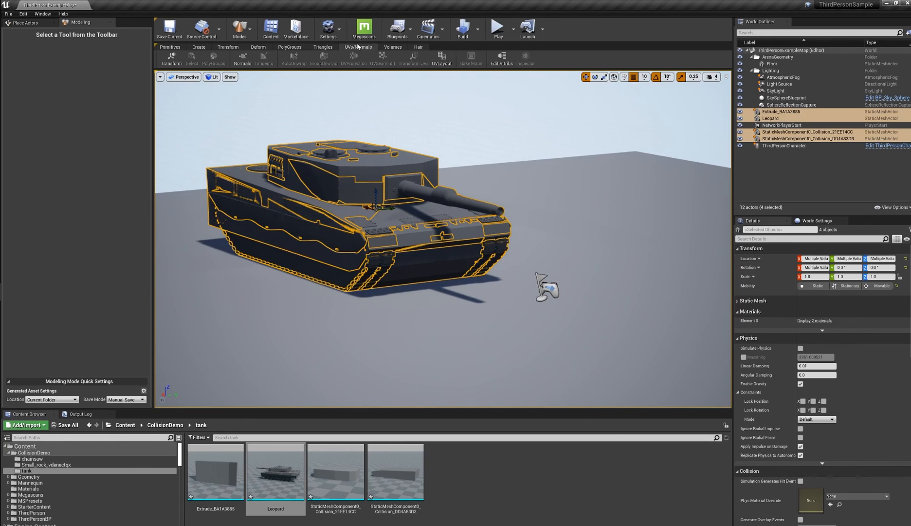
{"action": "left_click", "coordinate": [393, 47]}
{"action": "left_click", "coordinate": [298, 59]}
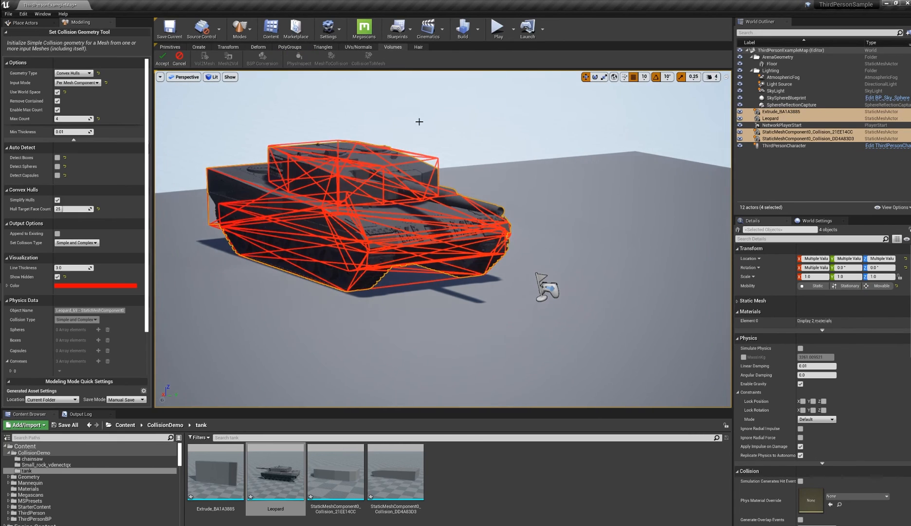
{"action": "left_click_drag", "start_coordinate": [420, 118], "coordinate": [446, 145], "text": "alt"}
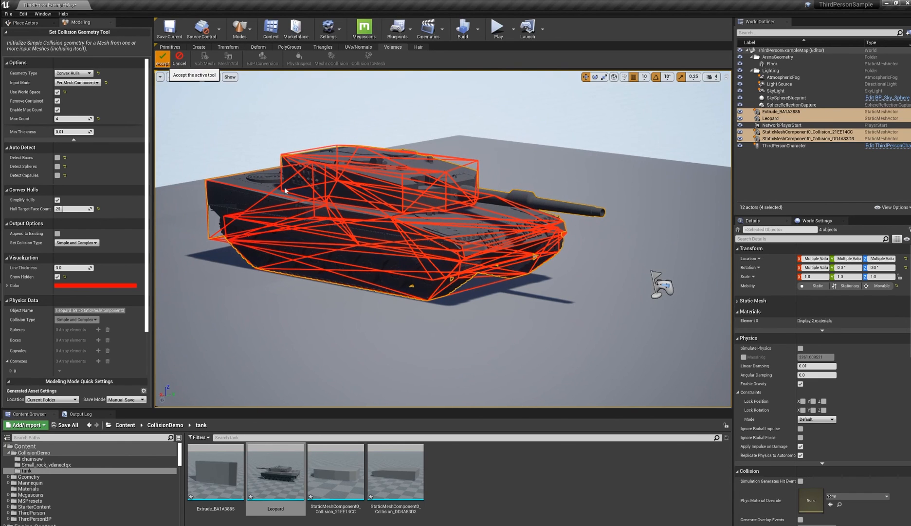
{"action": "left_click_drag", "start_coordinate": [552, 165], "coordinate": [535, 204], "text": "alt"}
{"action": "left_click", "coordinate": [535, 204]}
Move the Leopard tank out of the collision meshes to Y 160
{"action": "left_click", "coordinate": [393, 224]}
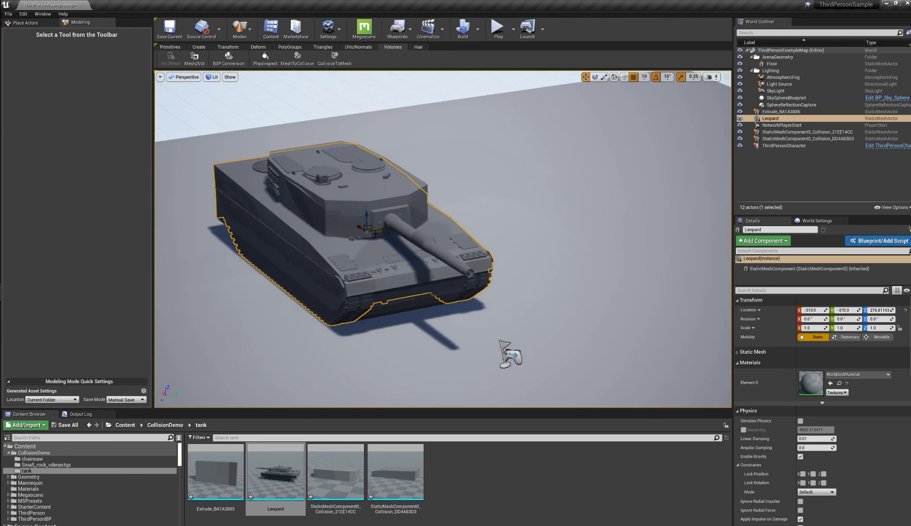
{"action": "left_click_drag", "start_coordinate": [391, 225], "coordinate": [575, 167]}
{"action": "left_click_drag", "start_coordinate": [621, 235], "coordinate": [650, 185], "text": "alt"}
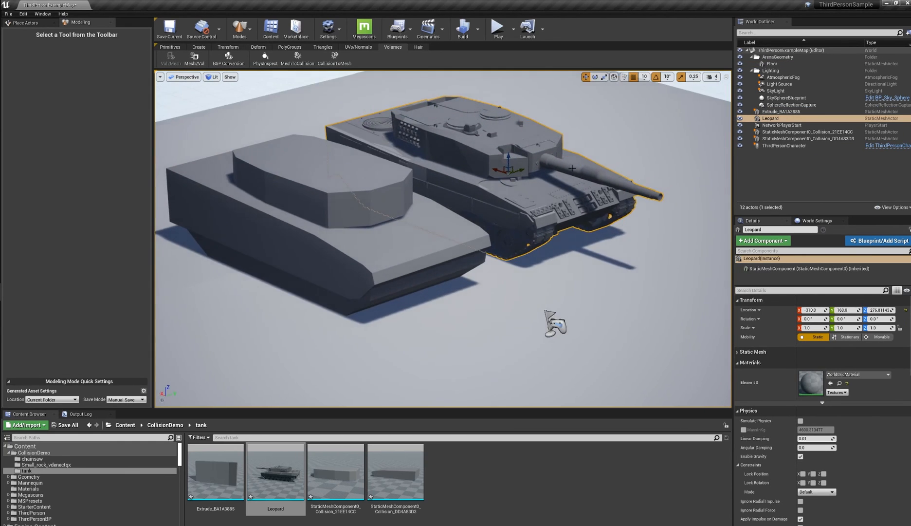
{"action": "scroll", "coordinate": [661, 202], "scroll_direction": "down", "scroll_amount": 6}
{"action": "middle_click_drag", "start_coordinate": [650, 228], "coordinate": [561, 210], "text": "alt"}
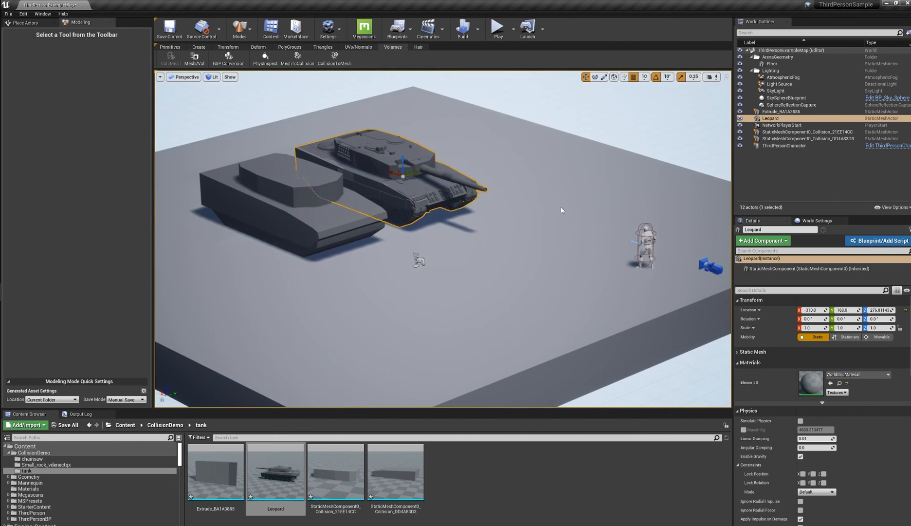
Raise the Leopard above the floor to about Z 656.8 and toggle the collision display on and off
{"action": "left_click_drag", "start_coordinate": [379, 183], "coordinate": [403, 74], "text": "alt"}
{"action": "key", "text": "alt+c"}
{"action": "mouse_move", "coordinate": [476, 194]}
{"action": "left_mouse_down", "text": "alt"}
{"action": "mouse_move", "coordinate": [466, 151]}
{"action": "mouse_move", "coordinate": [461, 187]}
{"action": "left_mouse_up", "text": "alt"}
{"action": "key", "text": "alt+c"}
{"action": "middle_click_drag", "start_coordinate": [461, 186], "coordinate": [478, 242], "text": "alt"}
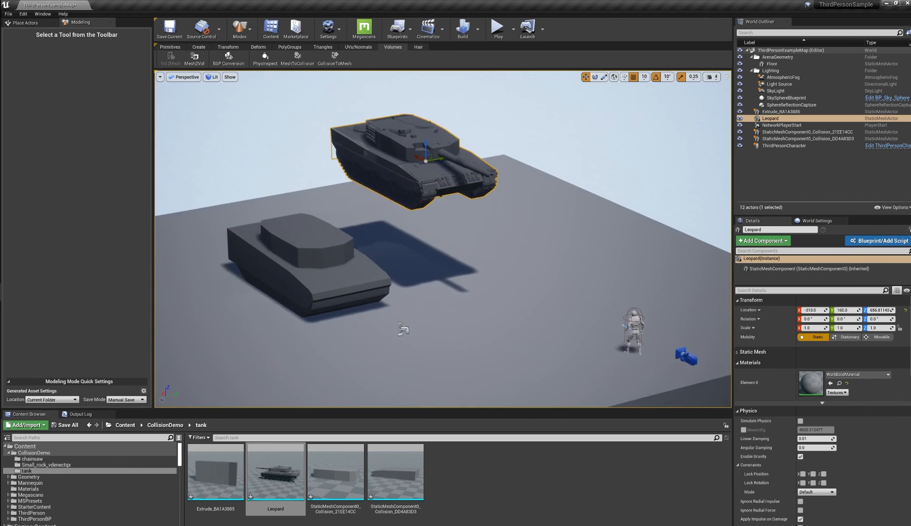
Enable Simulate Physics on the Leopard, move it to Y 310 and about Z 846.8, and tilt it 30° about X and Y
{"action": "scroll", "coordinate": [487, 194], "scroll_direction": "up", "scroll_amount": 4}
{"action": "middle_click_drag", "start_coordinate": [492, 167], "coordinate": [473, 217], "text": "alt"}
{"action": "left_click", "coordinate": [800, 420]}
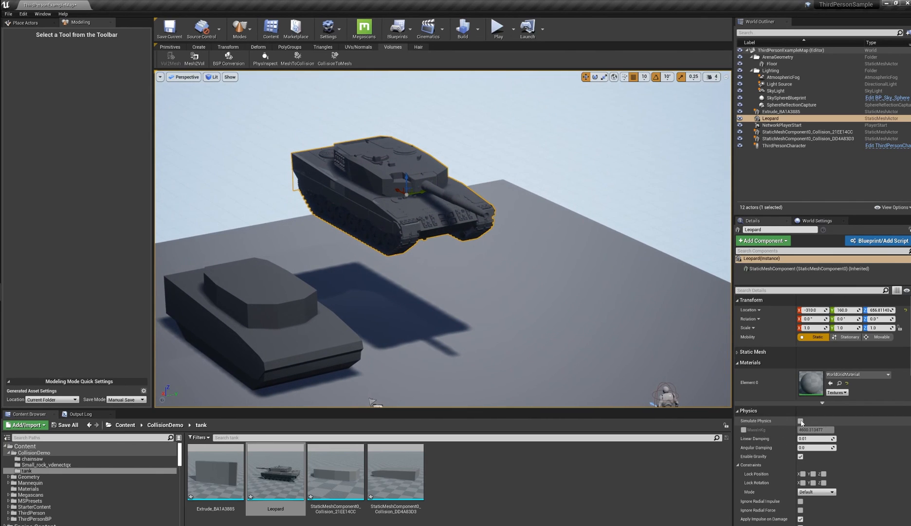
{"action": "left_click_drag", "start_coordinate": [387, 190], "coordinate": [390, 161]}
{"action": "left_click_drag", "start_coordinate": [412, 194], "coordinate": [532, 130]}
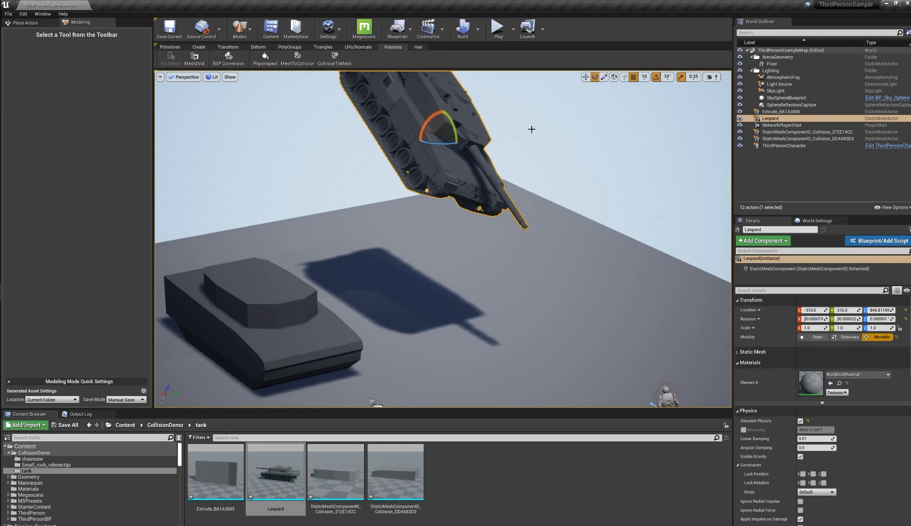
Simulate the level, watch how the tilted tank lands beside the collision meshes, and stop the simulation
{"action": "left_click", "coordinate": [513, 29]}
{"action": "left_click", "coordinate": [524, 95]}
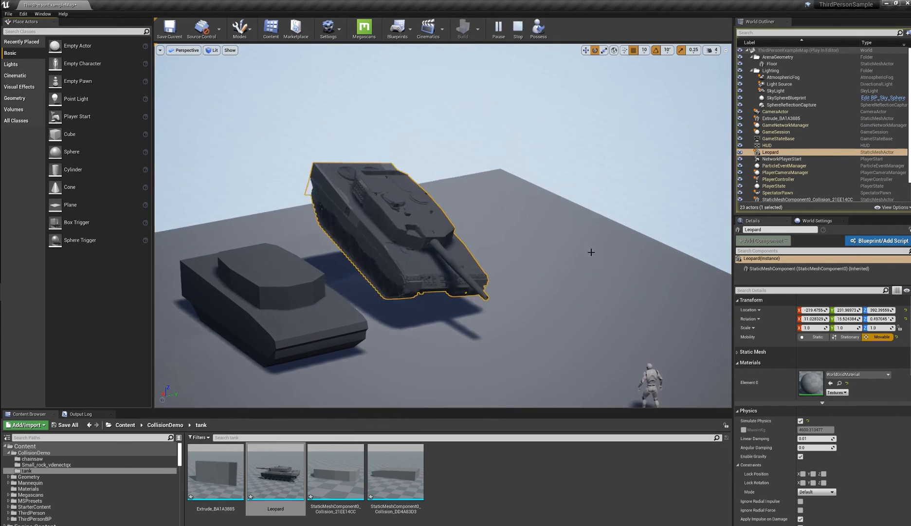
{"action": "left_click_drag", "start_coordinate": [458, 183], "coordinate": [273, 200], "text": "alt"}
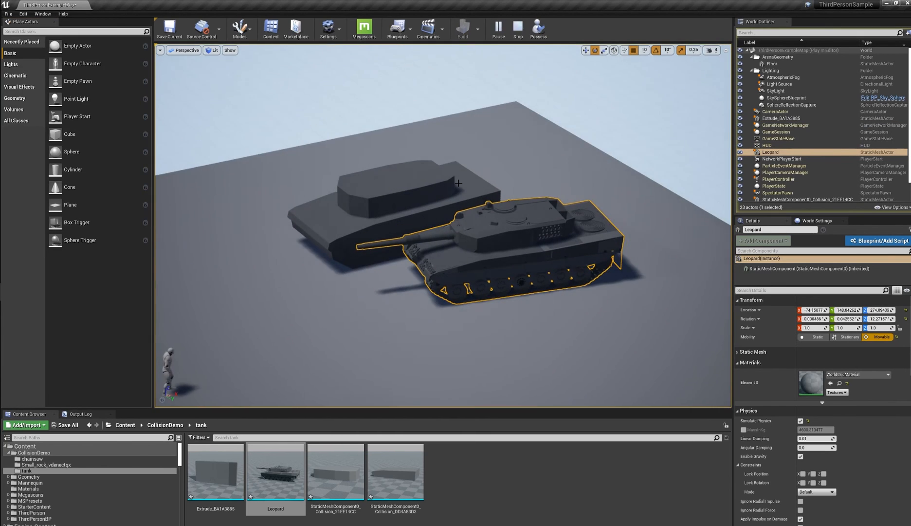
{"action": "left_click", "coordinate": [518, 28]}
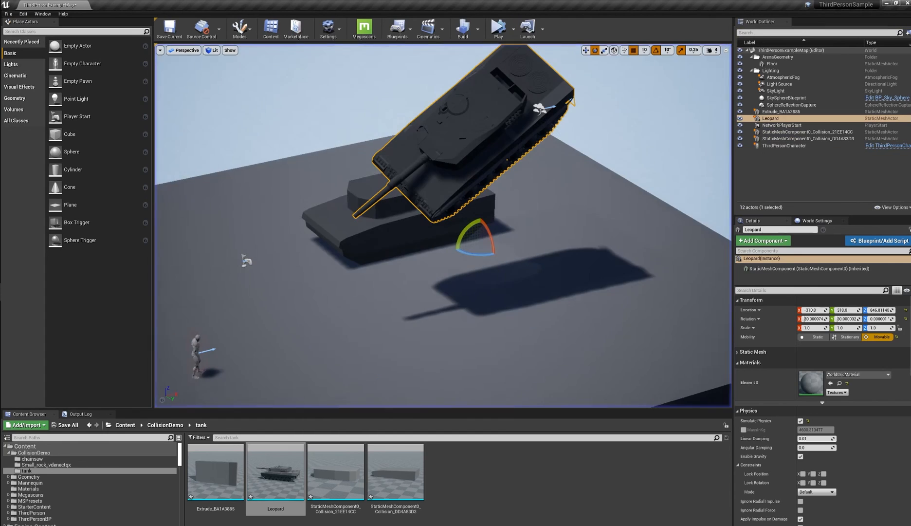
Rotate the tilted Leopard further, simulate the level, and check the collision outlines where the tank lands beside the collision meshes
{"action": "left_click_drag", "start_coordinate": [467, 226], "coordinate": [507, 225]}
{"action": "left_click", "coordinate": [497, 36]}
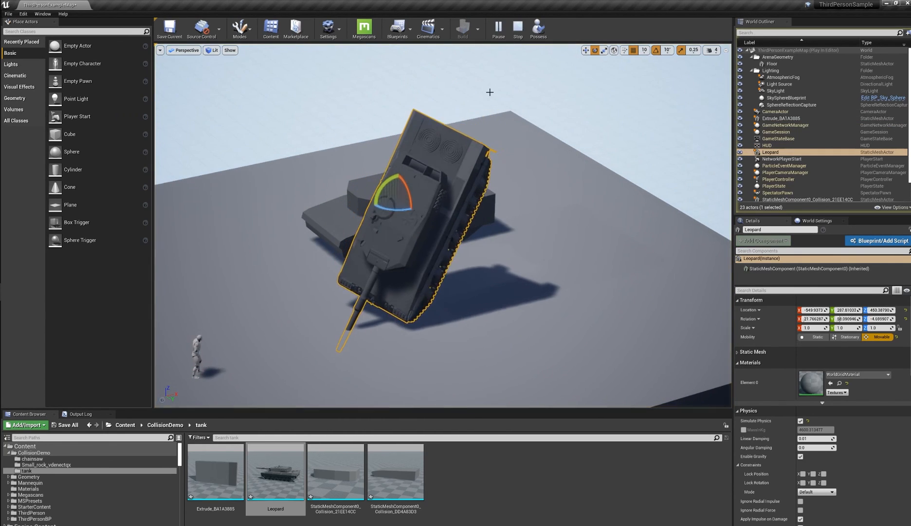
{"action": "left_click_drag", "start_coordinate": [581, 291], "coordinate": [460, 303], "text": "alt"}
{"action": "left_click_drag", "start_coordinate": [361, 288], "coordinate": [304, 284], "text": "alt"}
{"action": "right_click_drag", "start_coordinate": [296, 249], "coordinate": [278, 257]}
{"action": "key", "text": "w"}
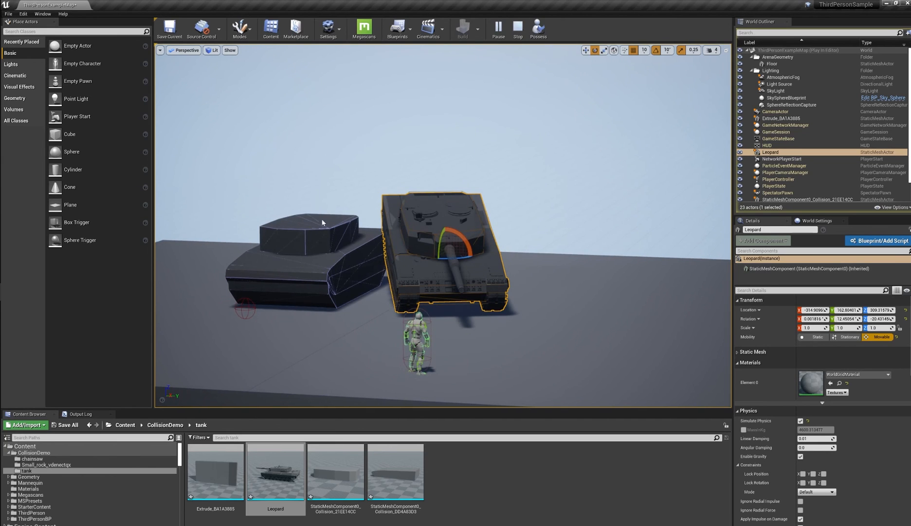
{"action": "key", "text": "alt+c"}
Examine from several sides how the simulated Leopard rests against the floor and the neighbouring collision meshes
{"action": "left_click_drag", "start_coordinate": [601, 269], "coordinate": [679, 269], "text": "alt"}
{"action": "right_click_drag", "start_coordinate": [600, 269], "coordinate": [608, 260]}
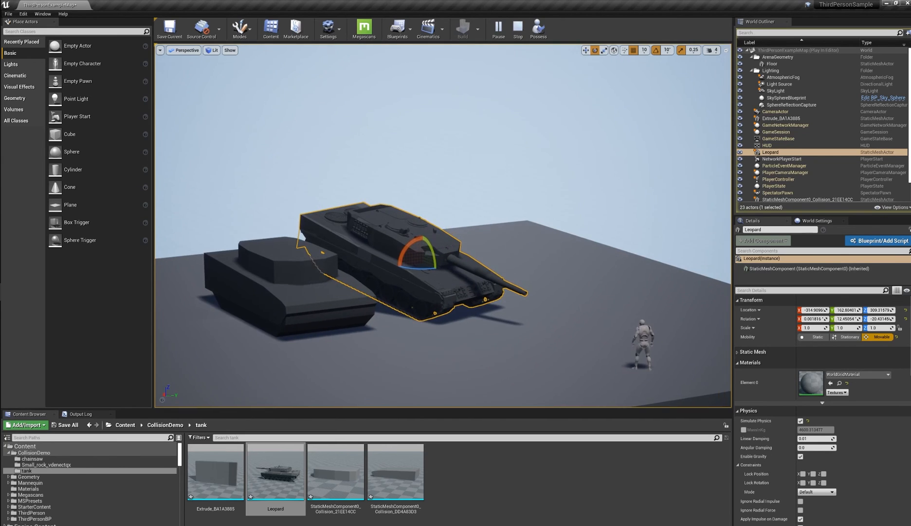
{"action": "key", "text": "s"}
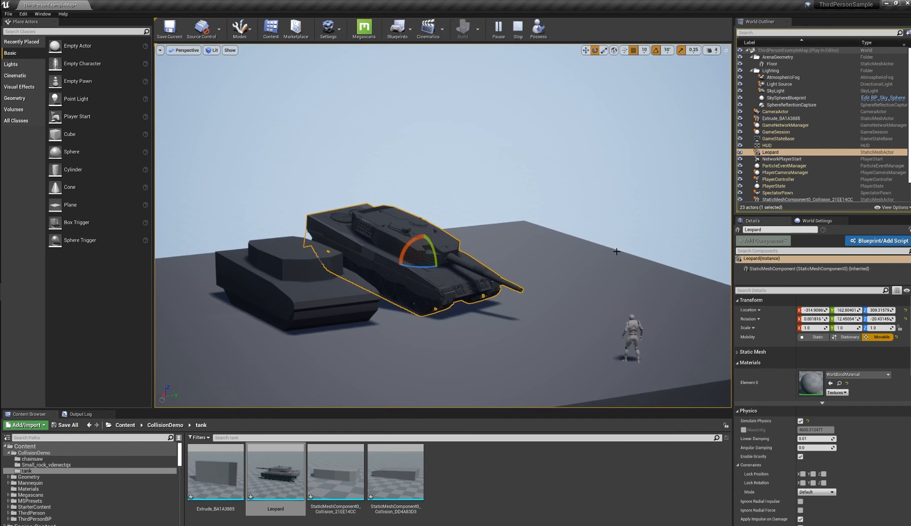
{"action": "left_click_drag", "start_coordinate": [568, 297], "coordinate": [429, 301], "text": "alt"}
{"action": "left_click_drag", "start_coordinate": [504, 279], "coordinate": [648, 291], "text": "alt"}
{"action": "right_click_drag", "start_coordinate": [670, 265], "coordinate": [638, 239]}
{"action": "scroll", "coordinate": [670, 264], "scroll_direction": "up", "scroll_amount": 4}
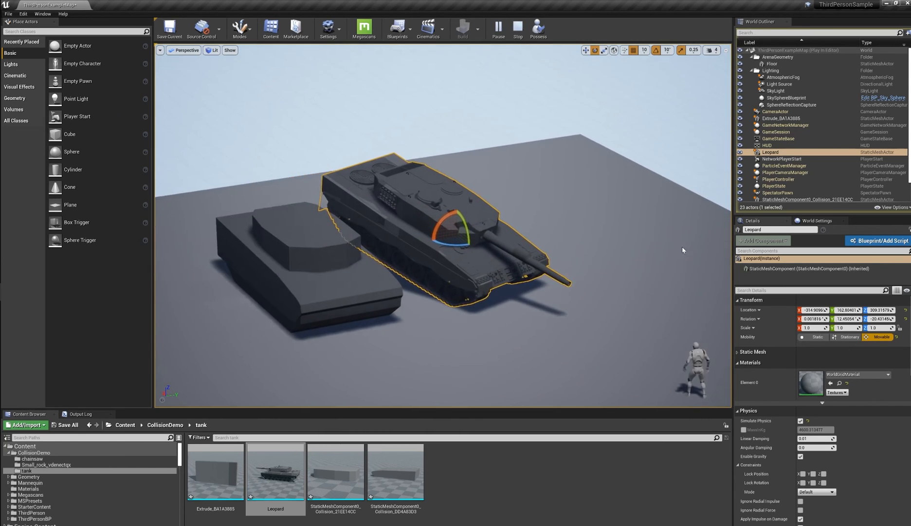
{"action": "left_click_drag", "start_coordinate": [682, 250], "coordinate": [679, 241], "text": "alt"}
{"action": "left_click_drag", "start_coordinate": [564, 216], "coordinate": [541, 239], "text": "alt"}
{"action": "left_click_drag", "start_coordinate": [552, 191], "coordinate": [519, 196], "text": "alt"}
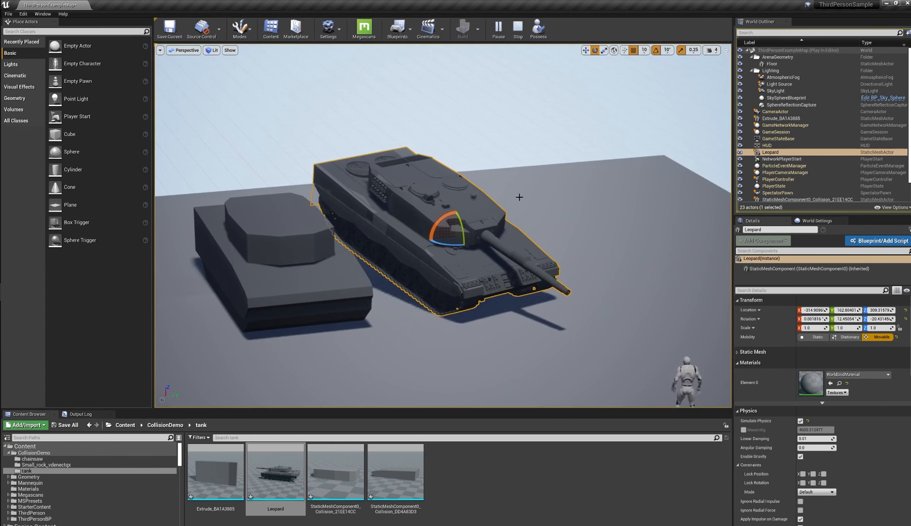
{"action": "left_click_drag", "start_coordinate": [596, 189], "coordinate": [560, 202], "text": "alt"}
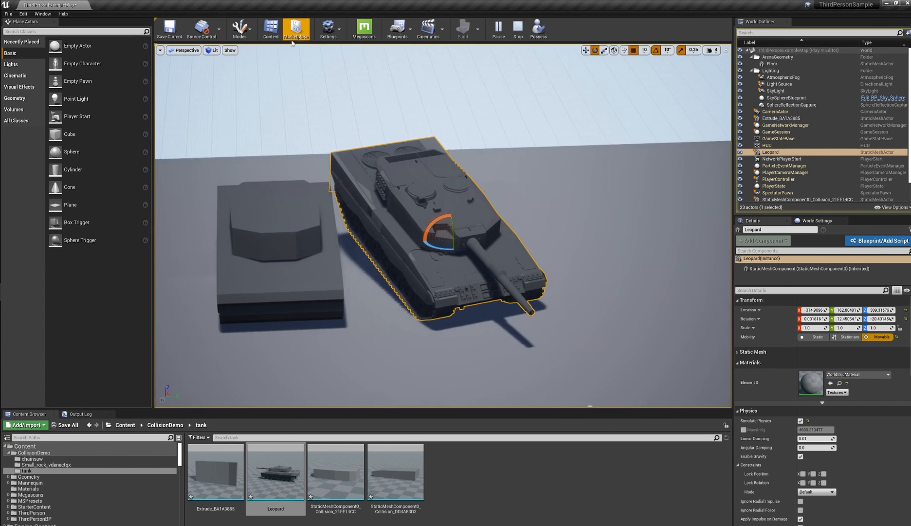
Switch the editor to Modeling mode and review the Create and Volumes tool sets
{"action": "left_click", "coordinate": [241, 35]}
{"action": "left_click", "coordinate": [261, 88]}
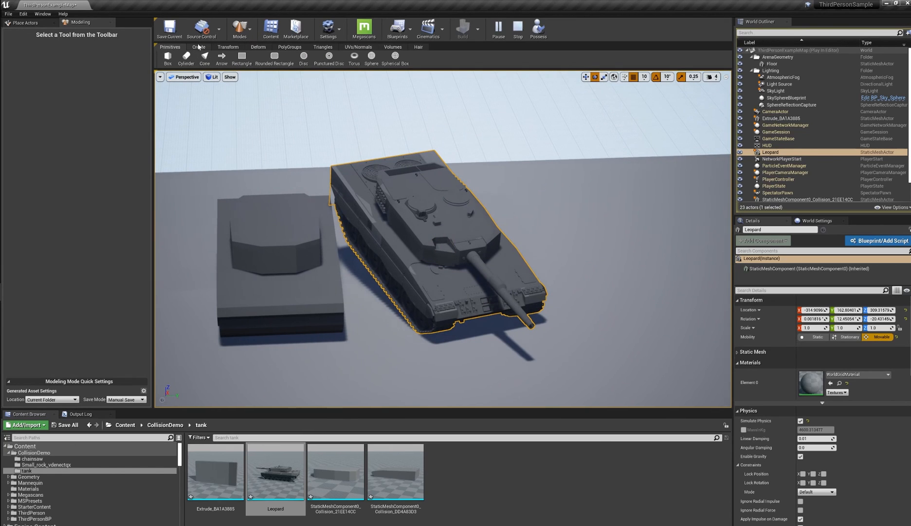
{"action": "left_click", "coordinate": [199, 48]}
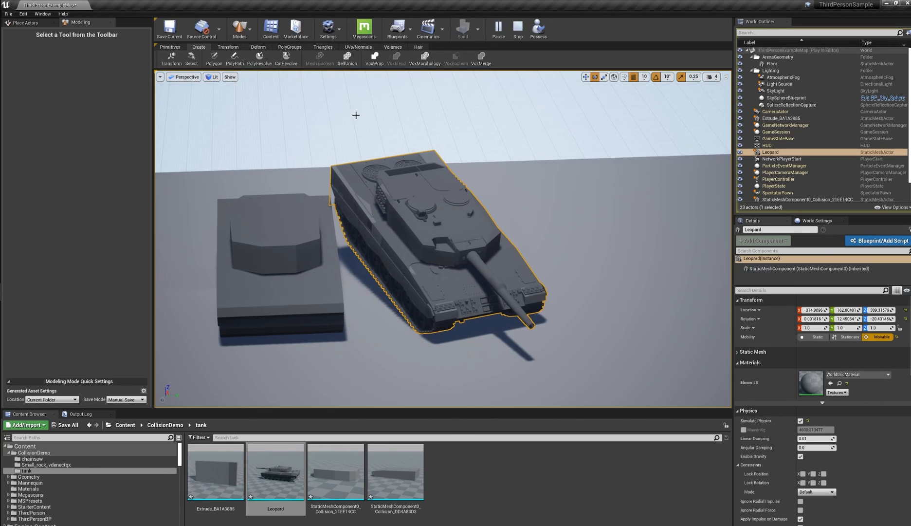
{"action": "left_click_drag", "start_coordinate": [589, 230], "coordinate": [637, 221], "text": "alt"}
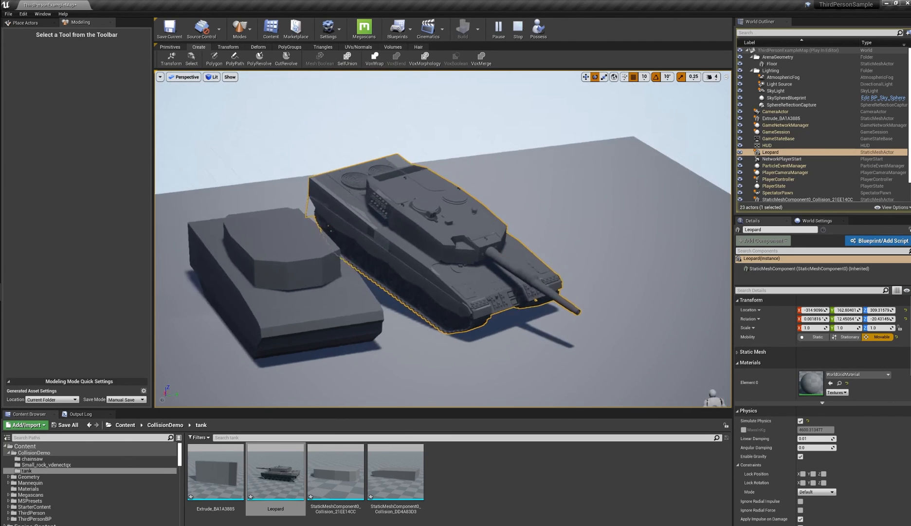
{"action": "mouse_move", "coordinate": [538, 221]}
{"action": "left_mouse_down", "text": "alt"}
{"action": "mouse_move", "coordinate": [494, 218]}
{"action": "mouse_move", "coordinate": [482, 231]}
{"action": "mouse_move", "coordinate": [538, 222]}
{"action": "left_mouse_up", "text": "alt"}
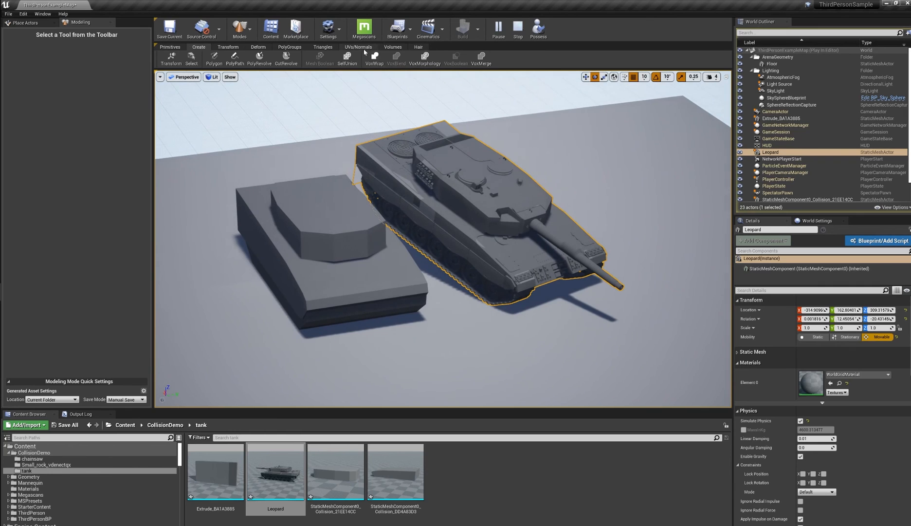
{"action": "left_click", "coordinate": [393, 47]}
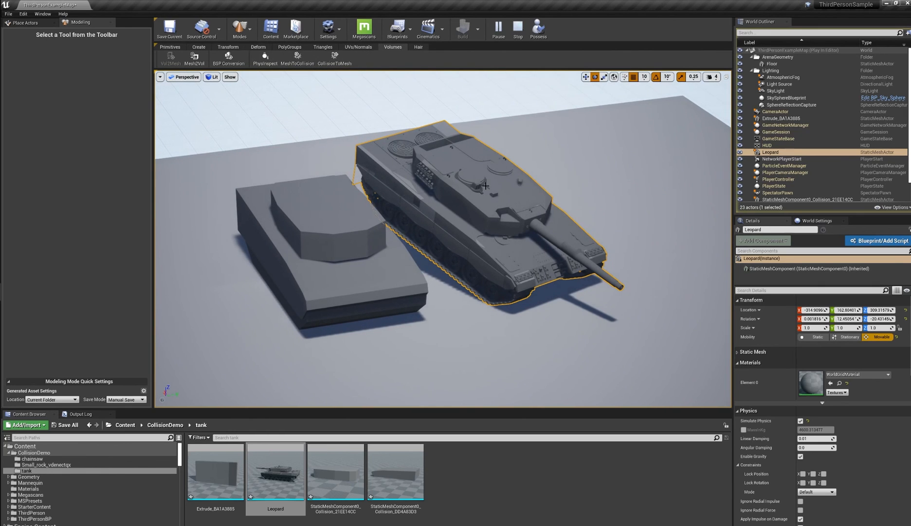
{"action": "left_click_drag", "start_coordinate": [486, 186], "coordinate": [450, 188], "text": "alt"}
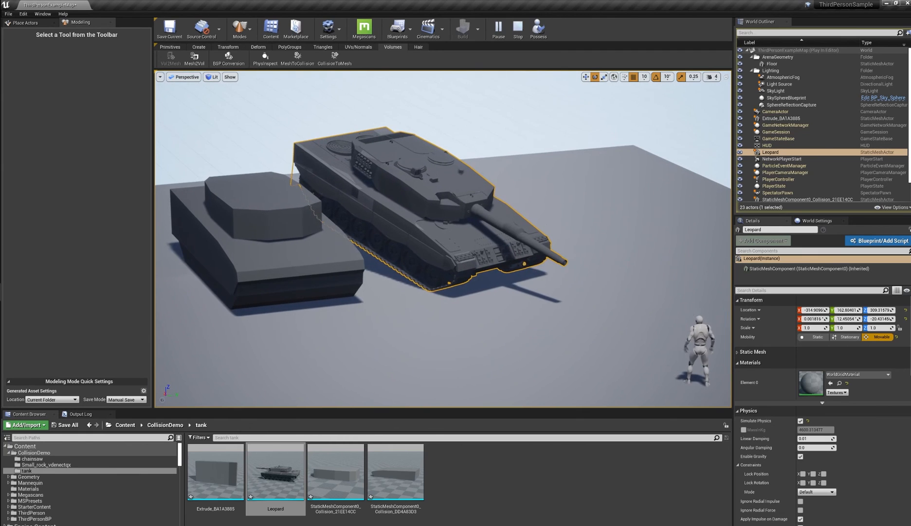
{"action": "key", "text": "d"}
{"action": "right_click_drag", "start_coordinate": [450, 187], "coordinate": [419, 174]}
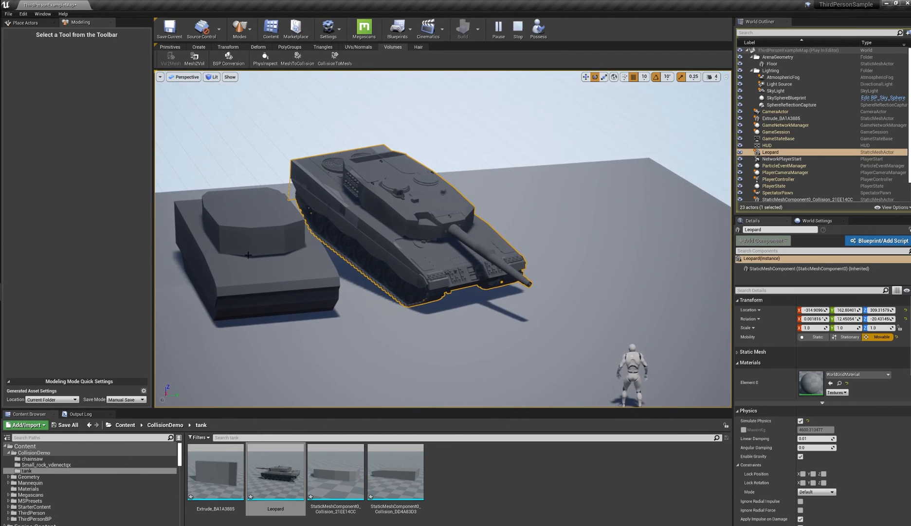
{"action": "mouse_move", "coordinate": [489, 243]}
{"action": "right_mouse_down"}
{"action": "mouse_move", "coordinate": [471, 250]}
{"action": "mouse_move", "coordinate": [483, 258]}
{"action": "right_mouse_up"}
{"action": "key", "text": "s"}
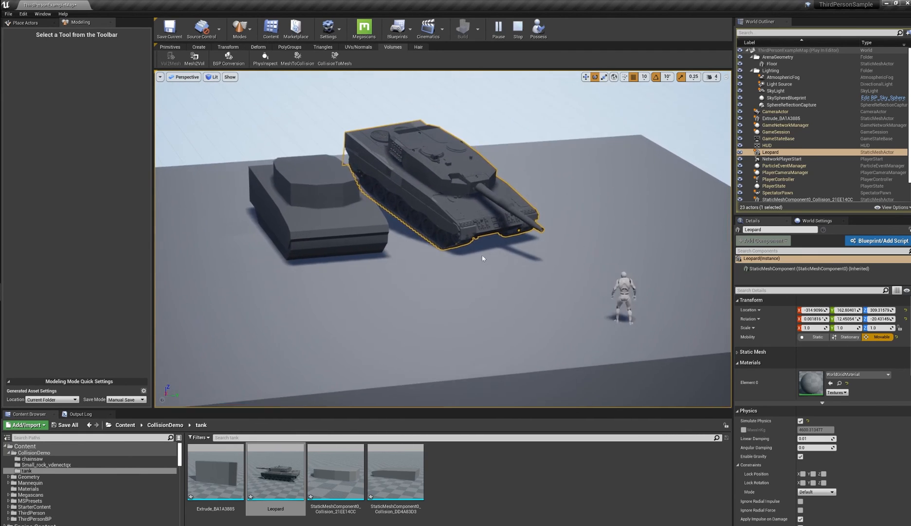
{"action": "left_click_drag", "start_coordinate": [483, 258], "coordinate": [515, 246], "text": "alt"}
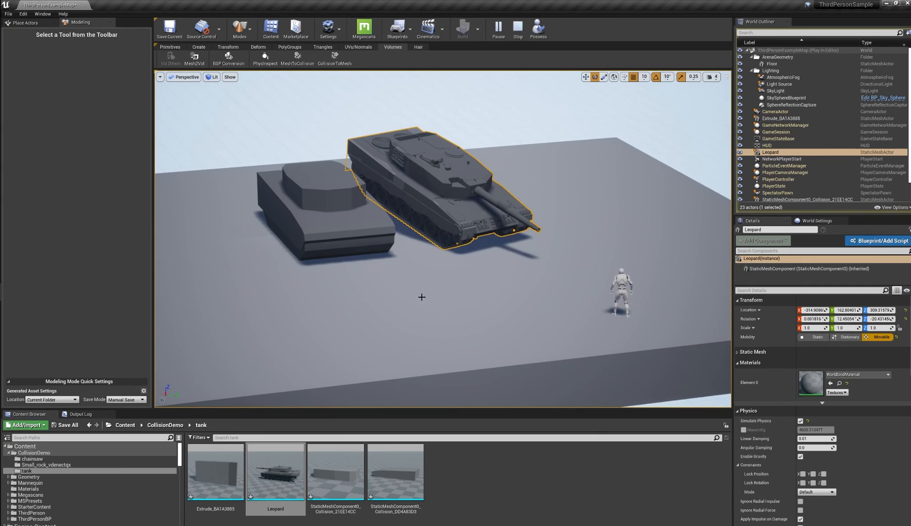
{"action": "left_click_drag", "start_coordinate": [421, 296], "coordinate": [417, 276], "text": "alt"}
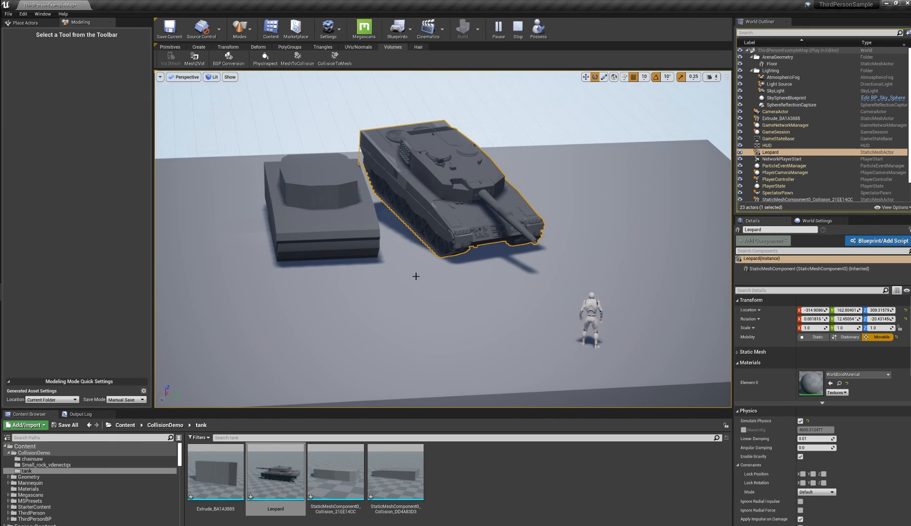